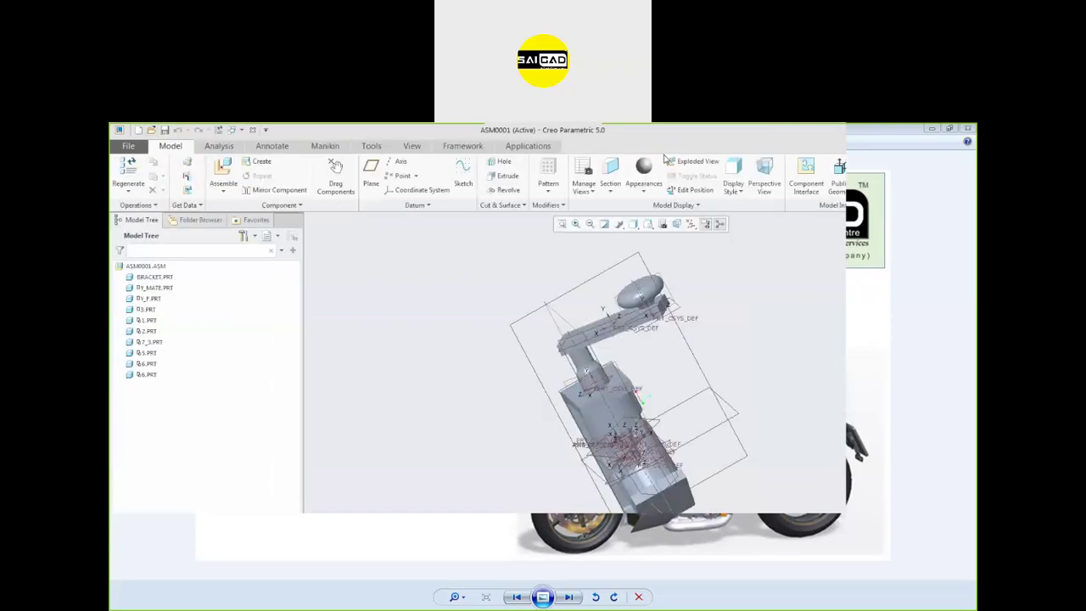
Maximize the assembly window and turn the crank handle with Drag Components to test the mechanism's motion
{"action": "double_click", "coordinate": [719, 134]}
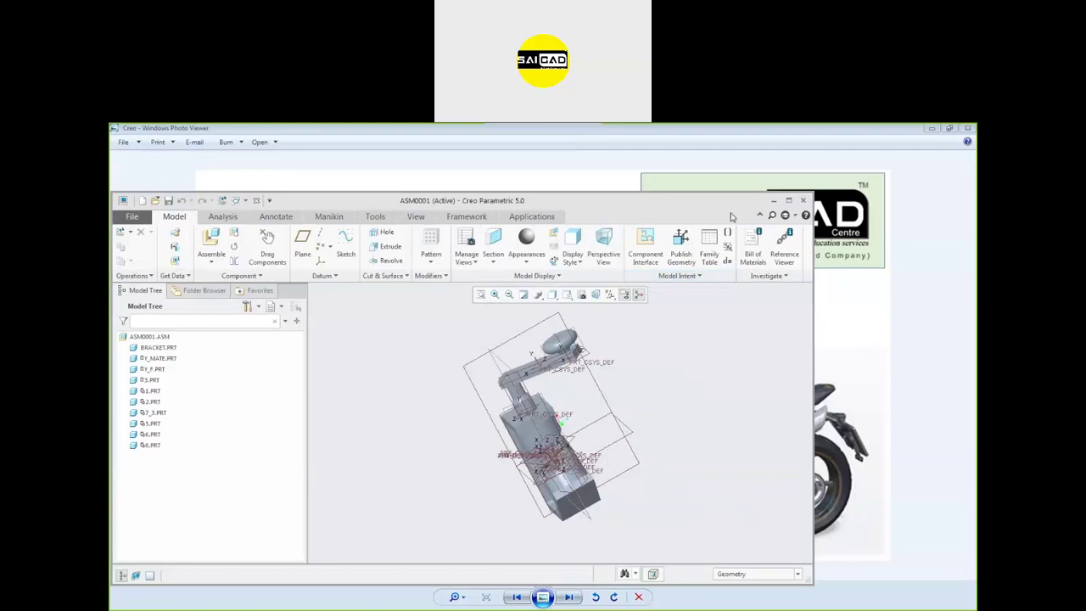
{"action": "left_click", "coordinate": [788, 201]}
{"action": "middle_click_drag", "start_coordinate": [685, 279], "coordinate": [696, 301]}
{"action": "left_click", "coordinate": [336, 176]}
{"action": "left_click", "coordinate": [649, 339]}
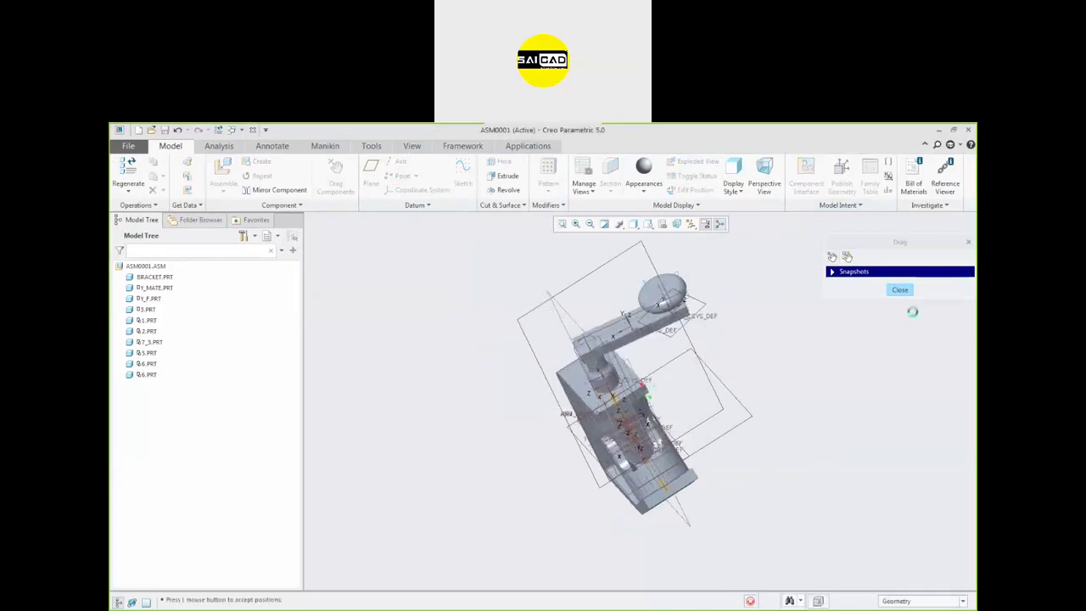
{"action": "left_click", "coordinate": [899, 290]}
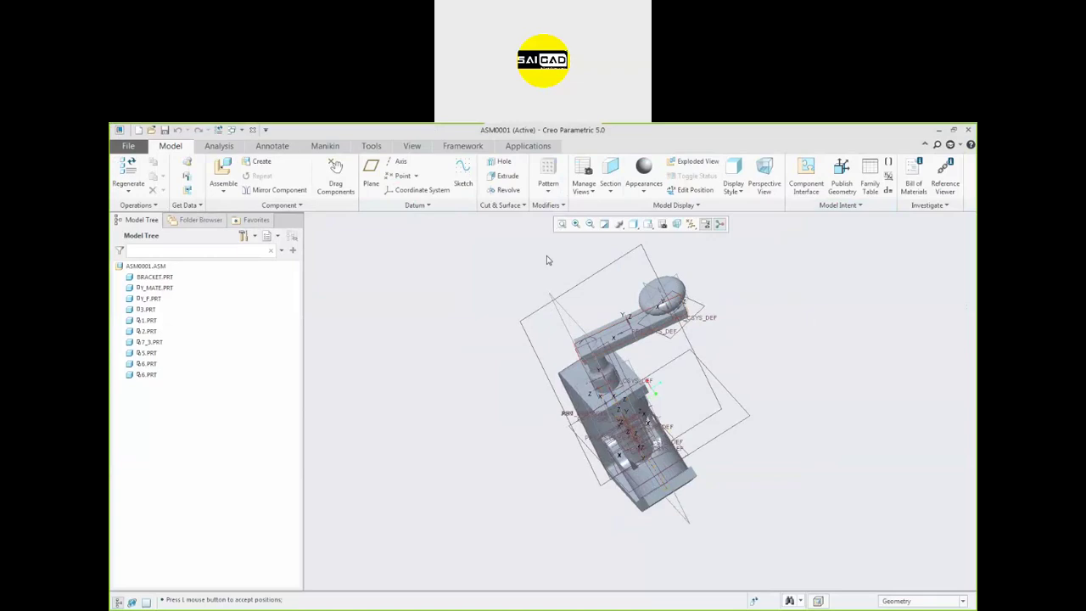
Save the assembly despite the regeneration conflict, and save it again after regenerating the model
{"action": "left_click", "coordinate": [128, 146]}
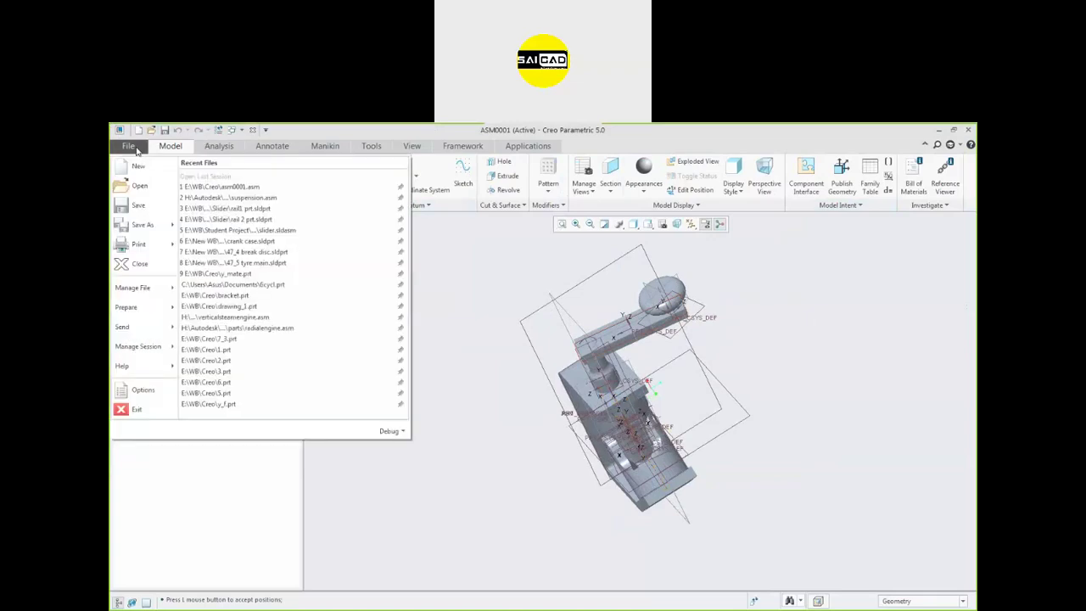
{"action": "left_click", "coordinate": [140, 208]}
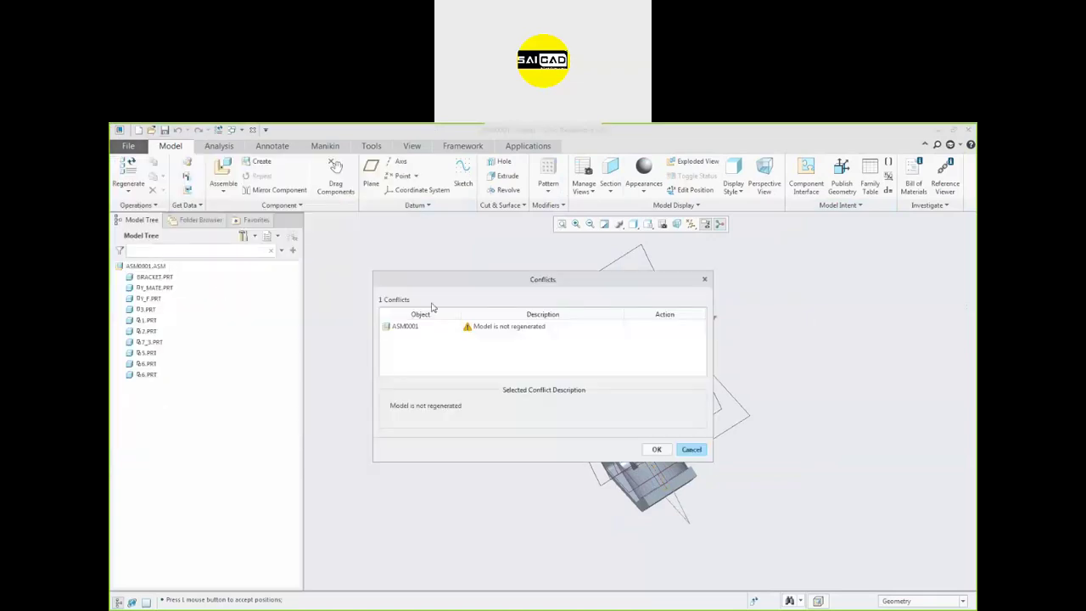
{"action": "left_click_drag", "start_coordinate": [526, 285], "coordinate": [453, 274]}
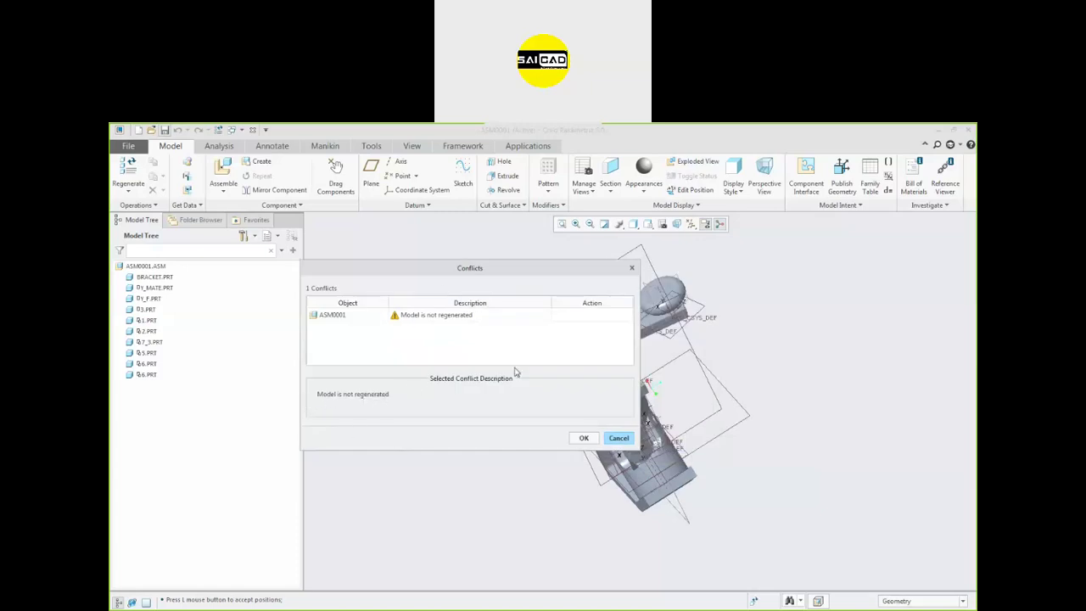
{"action": "left_click", "coordinate": [583, 437]}
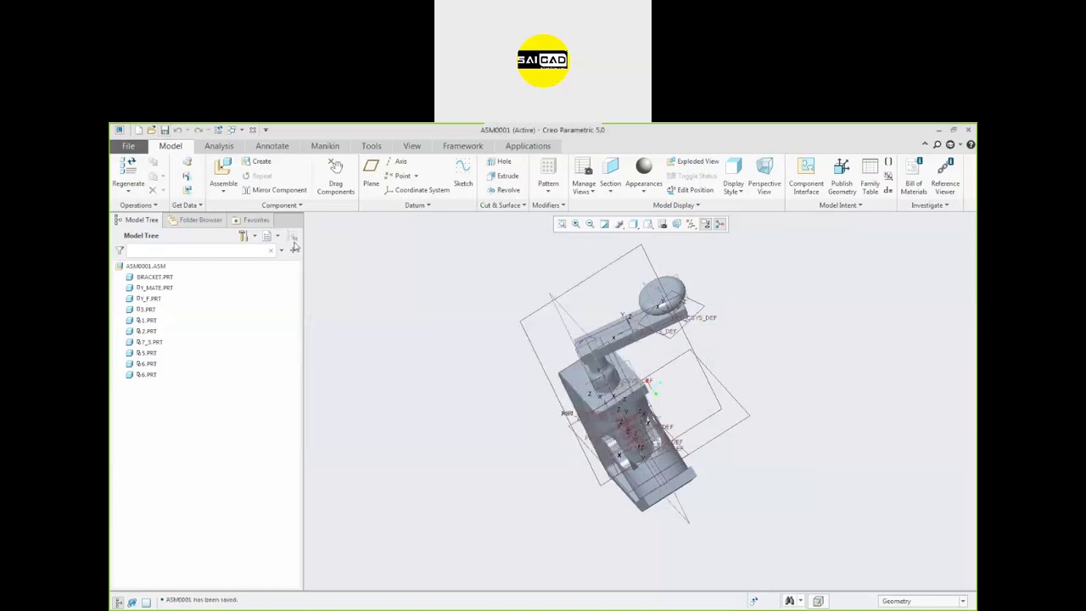
{"action": "left_click", "coordinate": [755, 603]}
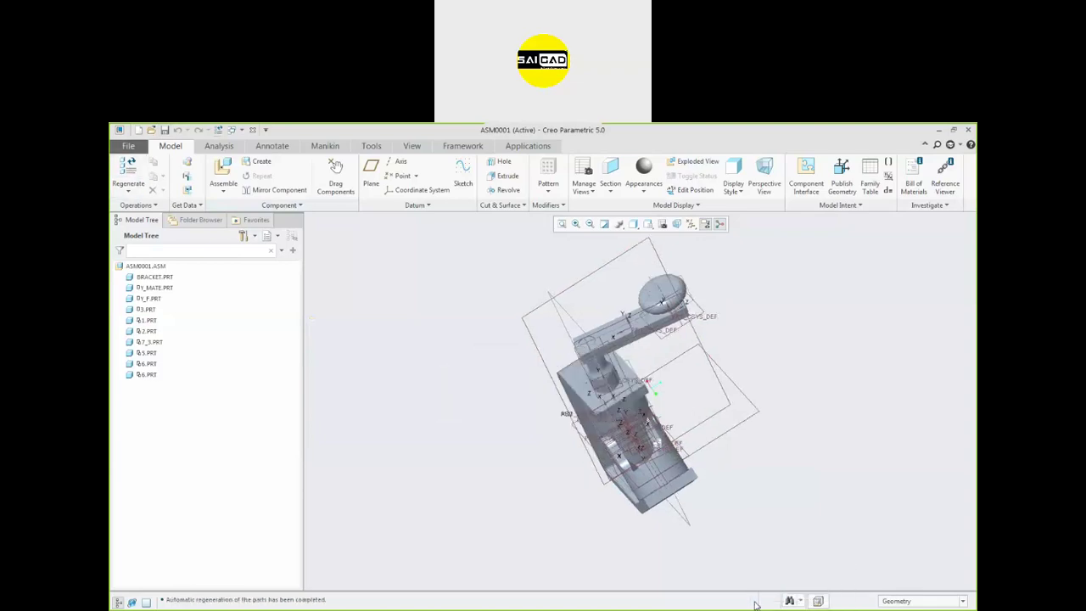
{"action": "left_click", "coordinate": [166, 131]}
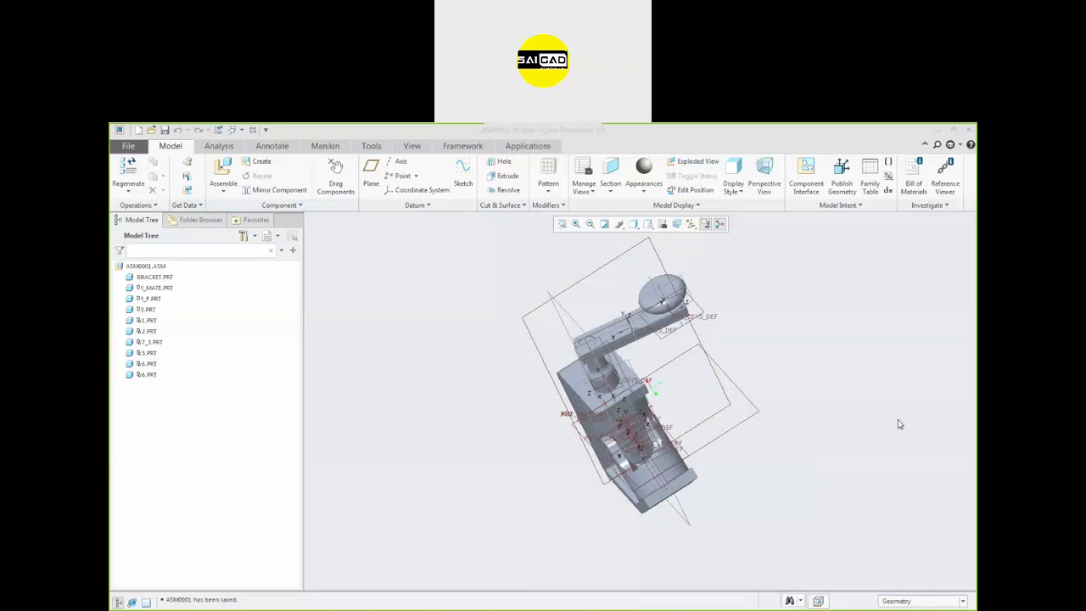
Turn off the display of all datum axes, points, coordinate systems and planes
{"action": "middle_click_drag", "start_coordinate": [789, 368], "coordinate": [653, 360]}
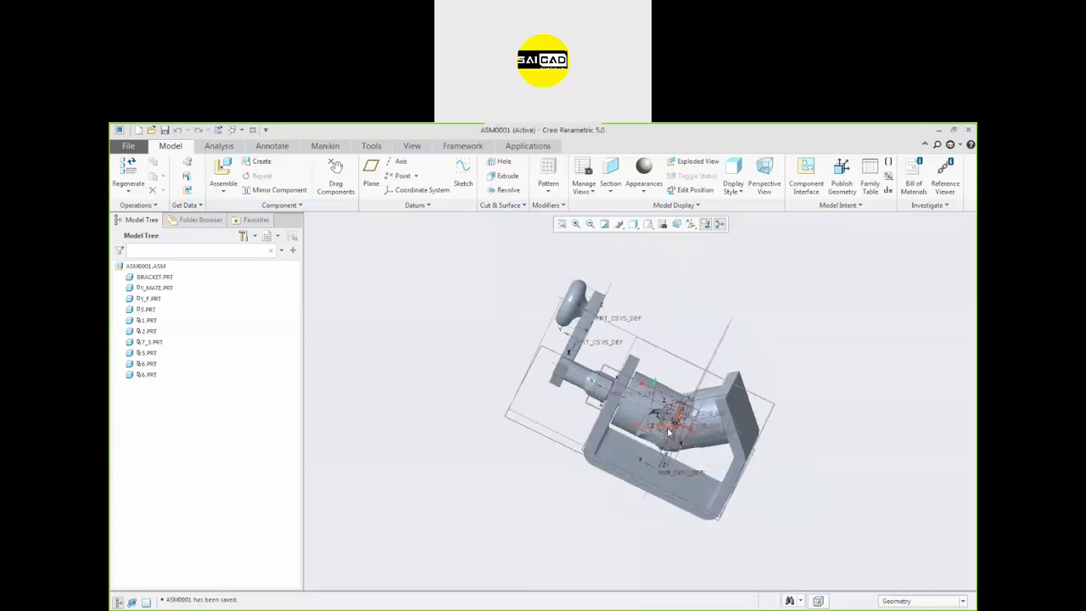
{"action": "scroll", "coordinate": [653, 361], "scroll_direction": "up", "scroll_amount": 4}
{"action": "left_click", "coordinate": [676, 224]}
{"action": "left_click", "coordinate": [692, 260]}
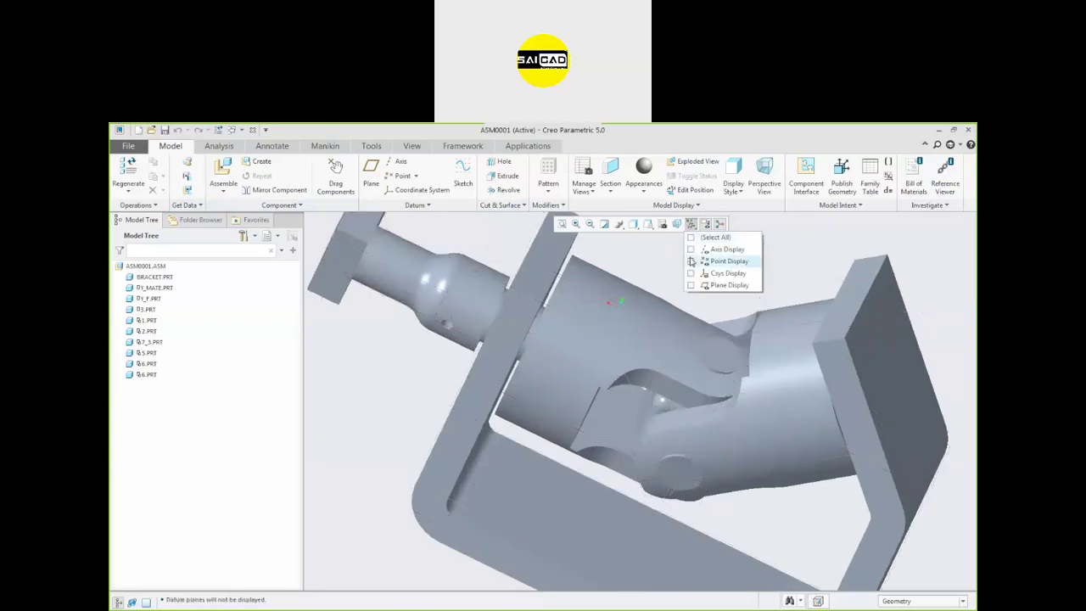
{"action": "scroll", "coordinate": [463, 353], "scroll_direction": "down", "scroll_amount": 4}
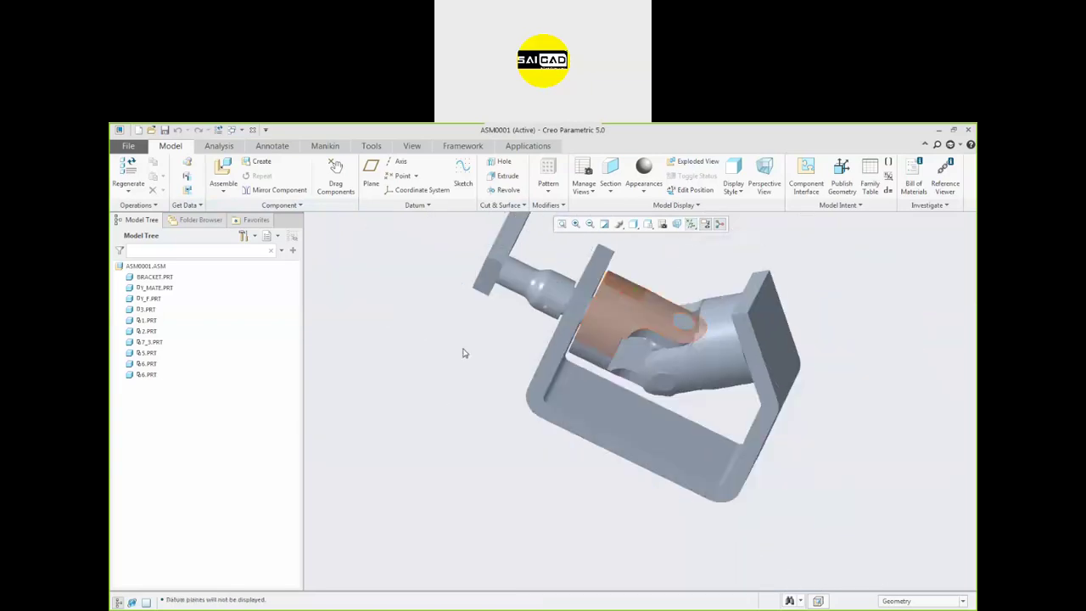
Edit the definition of 3.PRT and delete its existing placement connections
{"action": "left_click", "coordinate": [147, 311]}
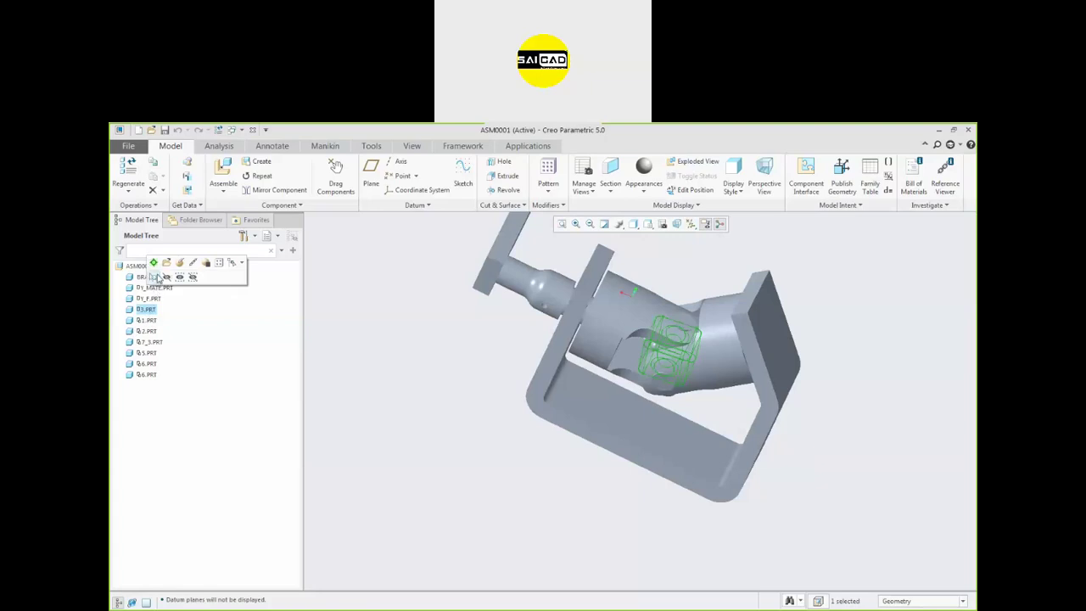
{"action": "left_click", "coordinate": [180, 263]}
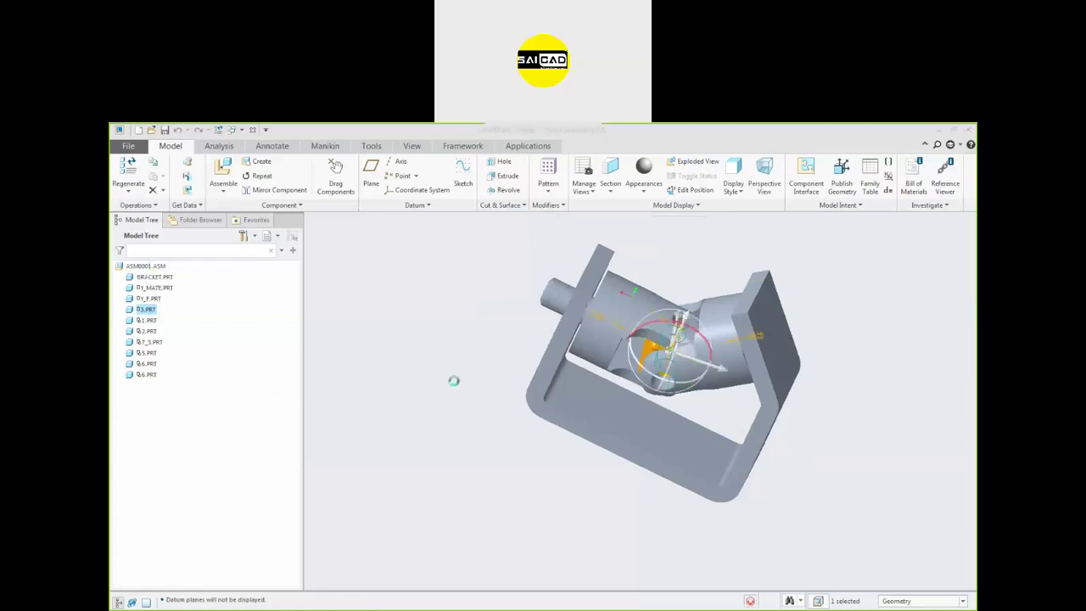
{"action": "left_click", "coordinate": [170, 205]}
{"action": "right_click", "coordinate": [183, 239]}
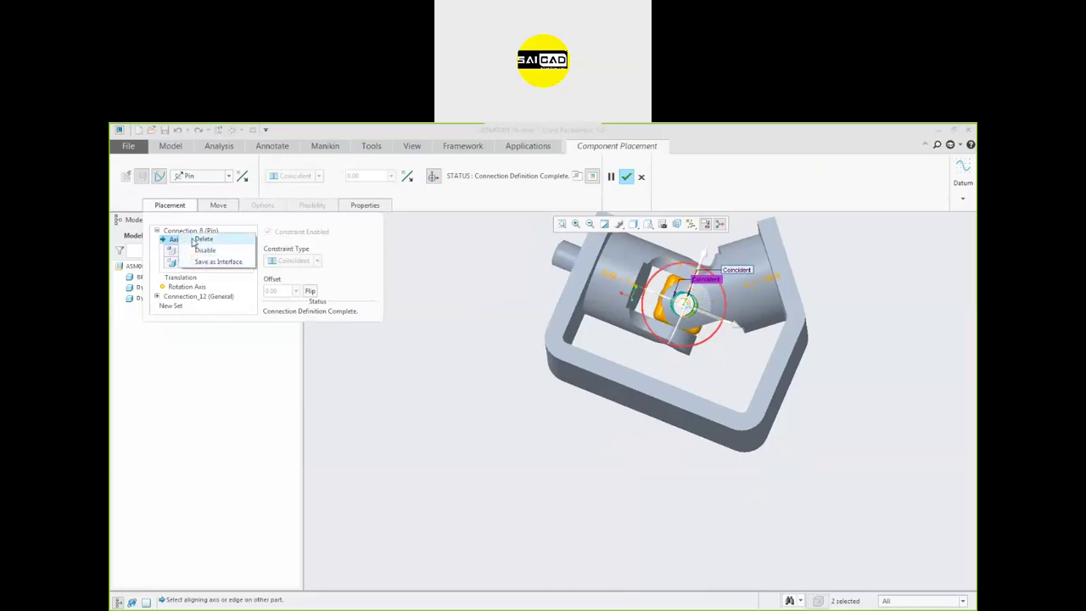
{"action": "left_click", "coordinate": [204, 238]}
{"action": "right_click", "coordinate": [177, 242]}
{"action": "left_click", "coordinate": [201, 244]}
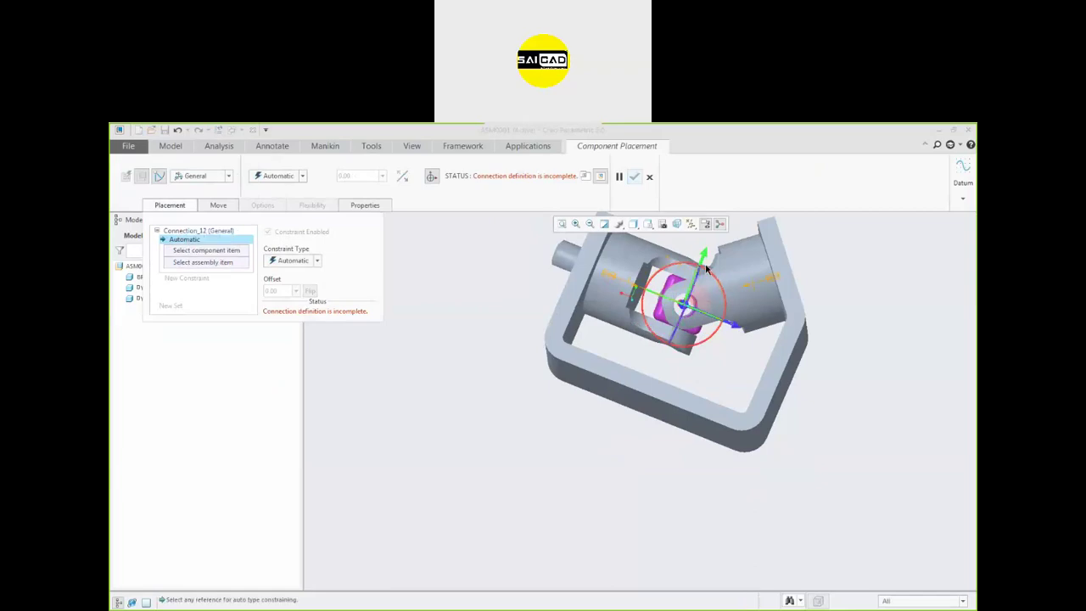
Move the 3.PRT block out of the yokes to free space outside the bracket
{"action": "left_click_drag", "start_coordinate": [705, 253], "coordinate": [636, 424]}
{"action": "mouse_move", "coordinate": [643, 361]}
{"action": "middle_mouse_down"}
{"action": "mouse_move", "coordinate": [702, 306]}
{"action": "mouse_move", "coordinate": [681, 365]}
{"action": "middle_mouse_up"}
{"action": "scroll", "coordinate": [674, 396], "scroll_direction": "up", "scroll_amount": 2}
{"action": "scroll", "coordinate": [659, 441], "scroll_direction": "down", "scroll_amount": 1}
{"action": "scroll", "coordinate": [683, 408], "scroll_direction": "down", "scroll_amount": 2}
{"action": "middle_click_drag", "start_coordinate": [592, 441], "coordinate": [620, 395]}
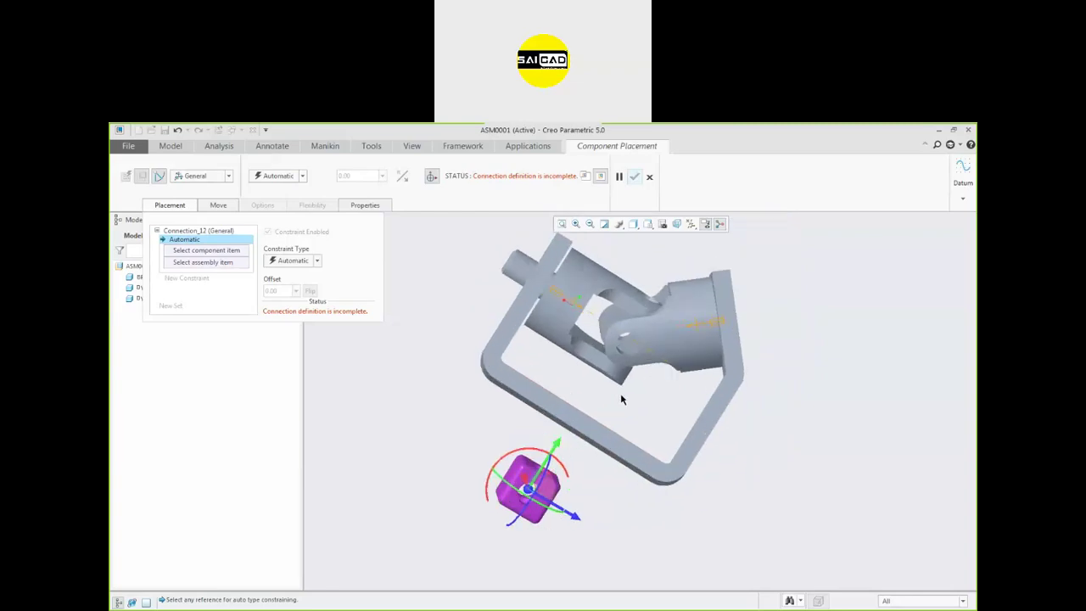
Set the block's connection type to Pin and align its hole axis with the pin hole in the Y_F yoke
{"action": "left_click", "coordinate": [193, 178]}
{"action": "left_click", "coordinate": [188, 207]}
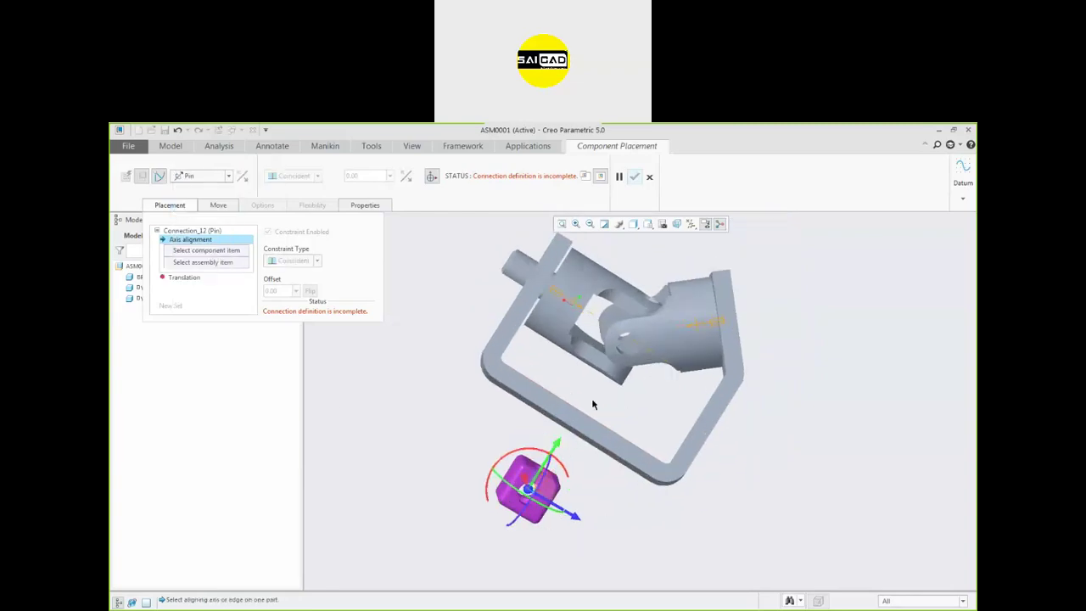
{"action": "scroll", "coordinate": [592, 405], "scroll_direction": "up", "scroll_amount": 2}
{"action": "left_click", "coordinate": [670, 325]}
{"action": "scroll", "coordinate": [663, 327], "scroll_direction": "down", "scroll_amount": 2}
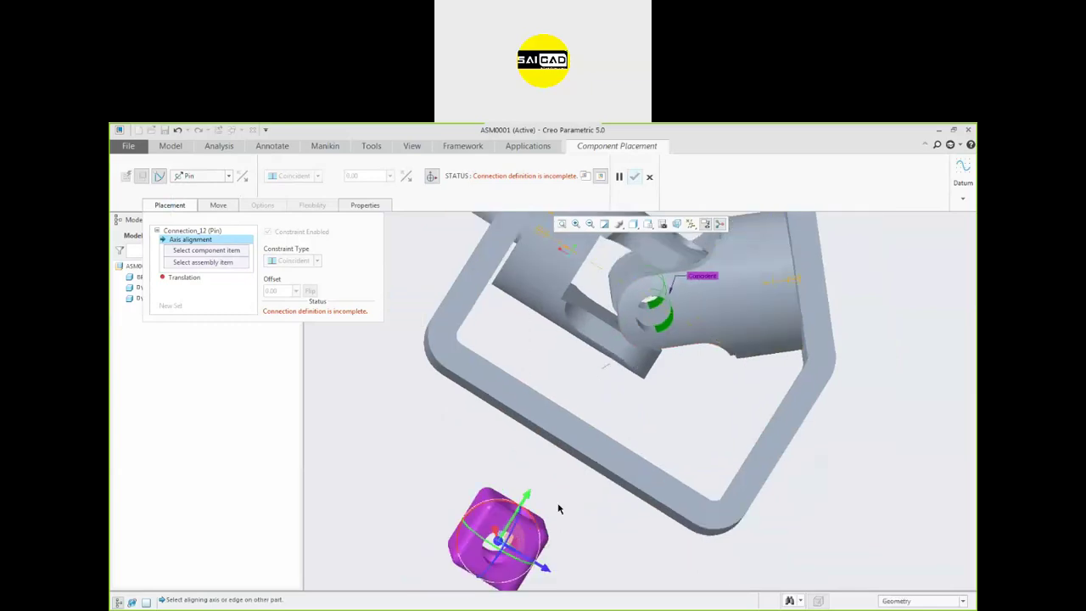
{"action": "scroll", "coordinate": [553, 516], "scroll_direction": "up", "scroll_amount": 2}
{"action": "left_click", "coordinate": [508, 513]}
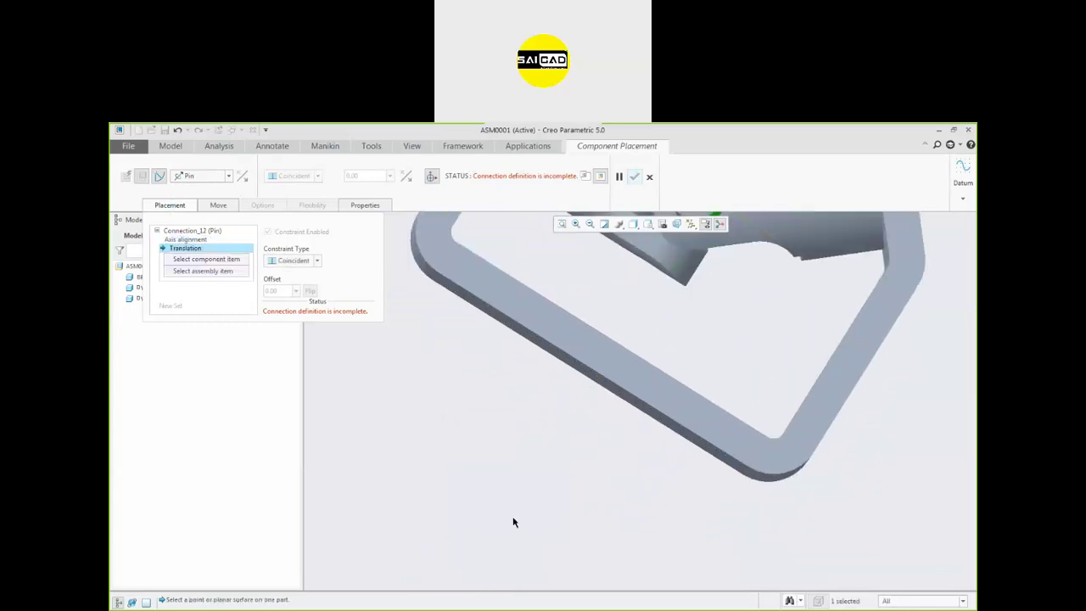
Define the pin translation by making the block's flat face coincident with the matching face of the Y_F yoke arm
{"action": "scroll", "coordinate": [596, 422], "scroll_direction": "down", "scroll_amount": 3}
{"action": "scroll", "coordinate": [553, 406], "scroll_direction": "up", "scroll_amount": 5}
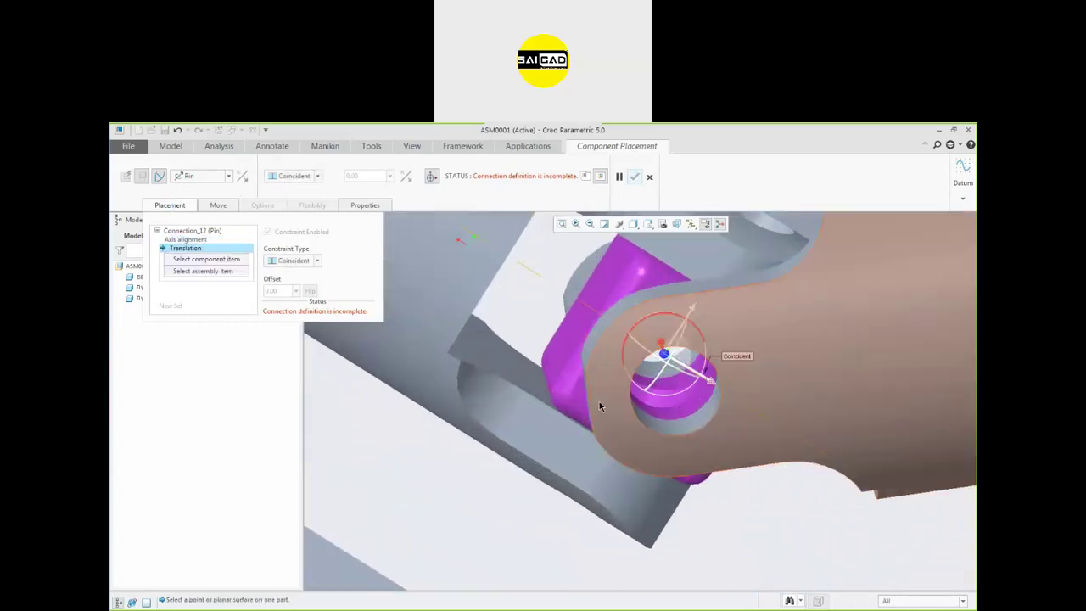
{"action": "left_click", "coordinate": [671, 335]}
{"action": "middle_click_drag", "start_coordinate": [640, 381], "coordinate": [836, 350]}
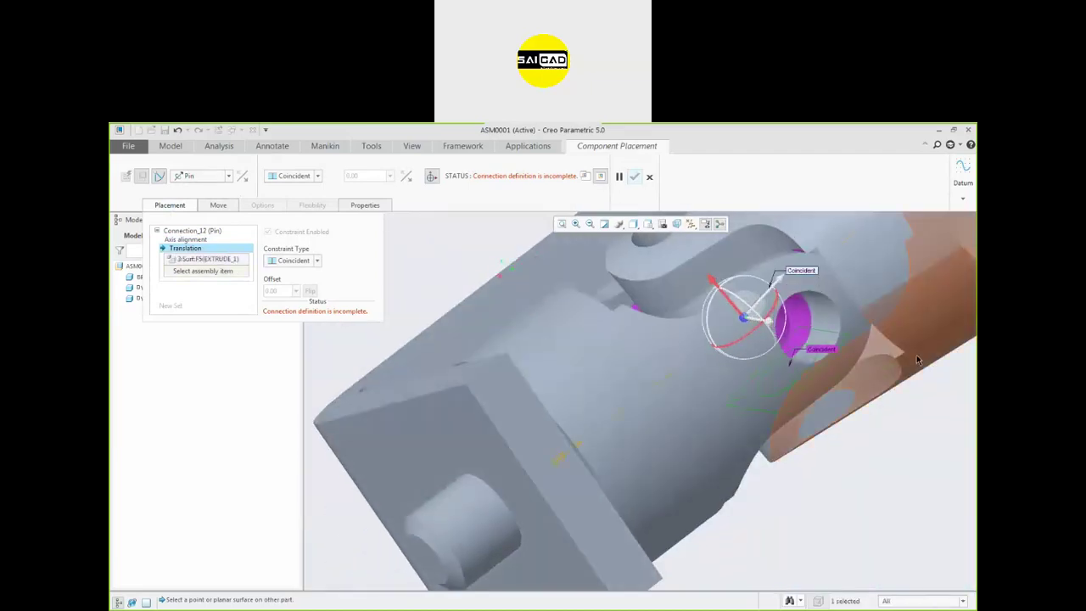
{"action": "left_click", "coordinate": [872, 347]}
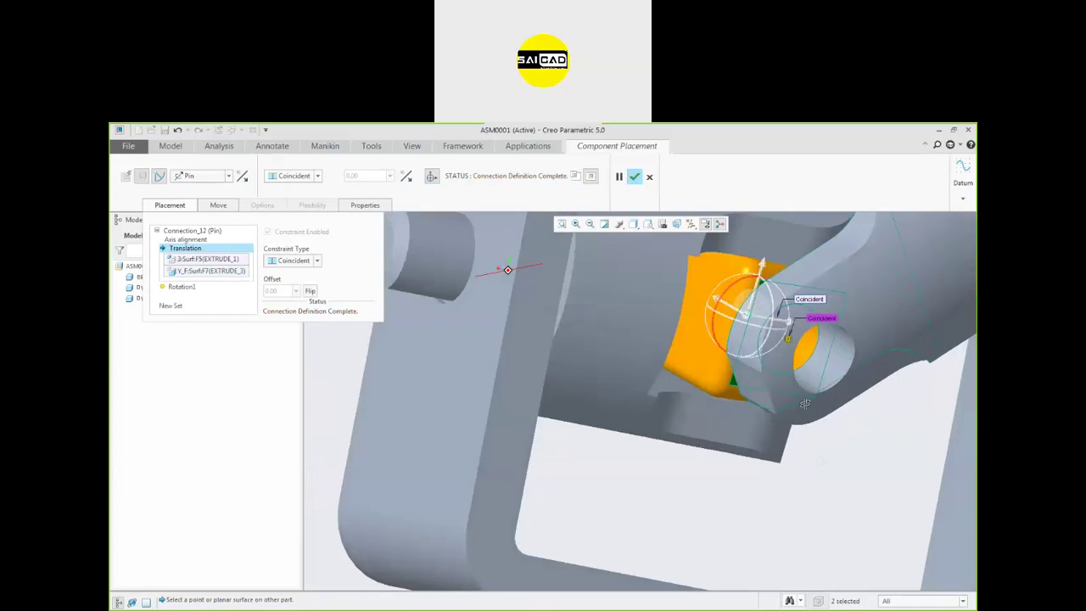
Rotate the block about its pin axis inside the Y_F yoke
{"action": "scroll", "coordinate": [679, 399], "scroll_direction": "down", "scroll_amount": 4}
{"action": "left_click_drag", "start_coordinate": [664, 348], "coordinate": [669, 424]}
{"action": "scroll", "coordinate": [667, 426], "scroll_direction": "up", "scroll_amount": 3}
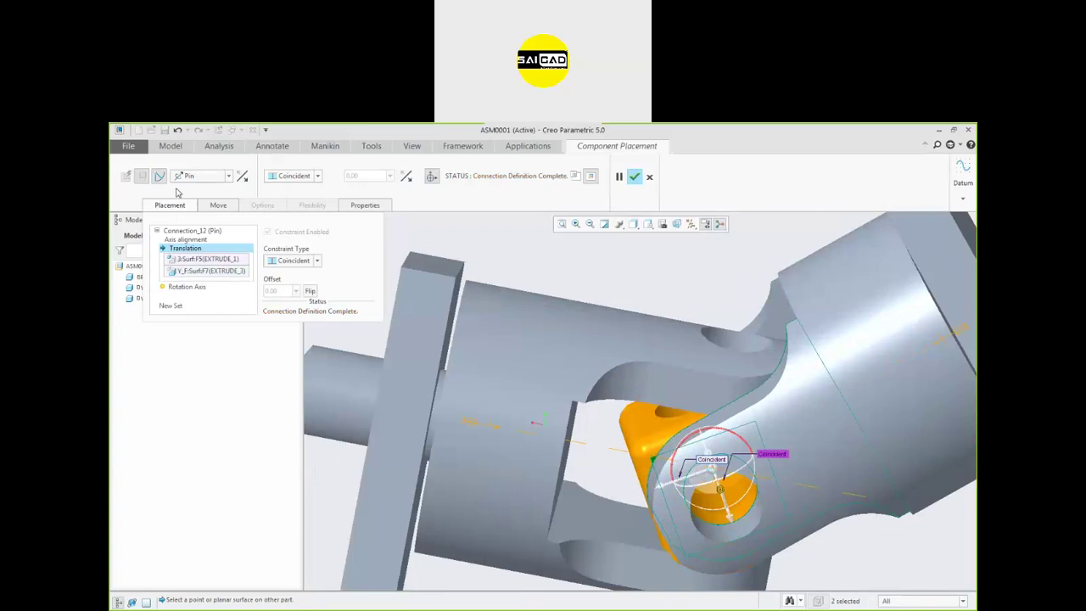
Add a General connection making the block's other hole coincident with the Y_MATE yoke's hole, and accept the placement
{"action": "left_click", "coordinate": [176, 308]}
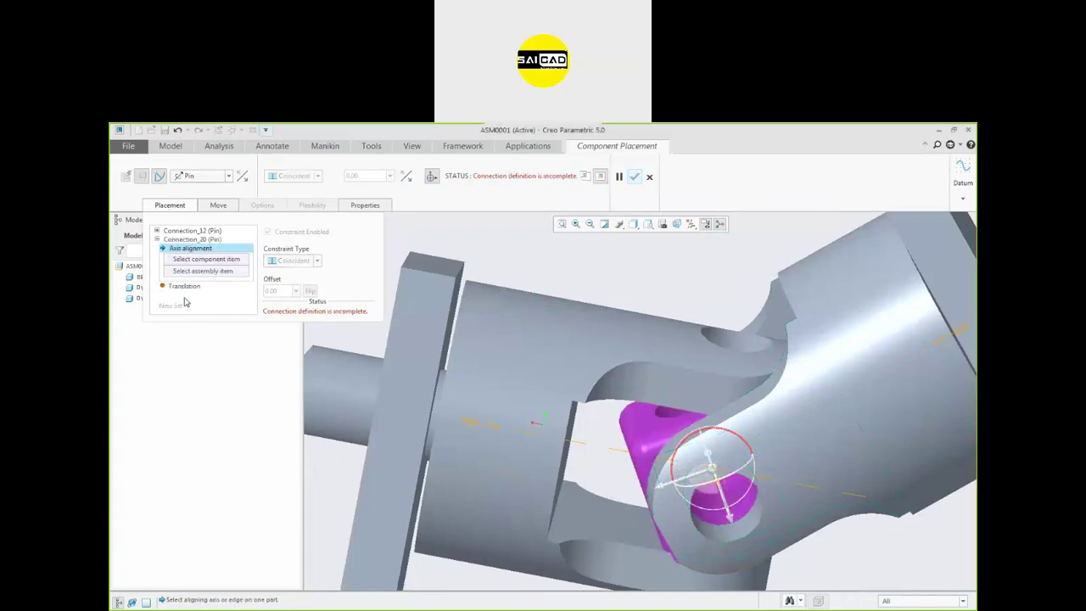
{"action": "left_click", "coordinate": [212, 178]}
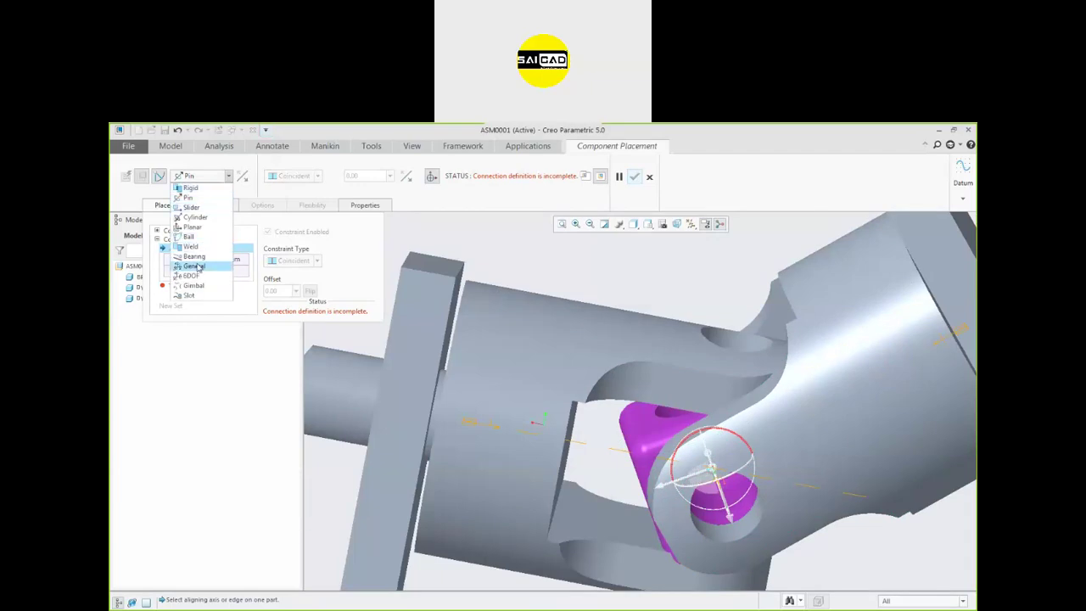
{"action": "left_click", "coordinate": [198, 267]}
{"action": "scroll", "coordinate": [669, 414], "scroll_direction": "down", "scroll_amount": 2}
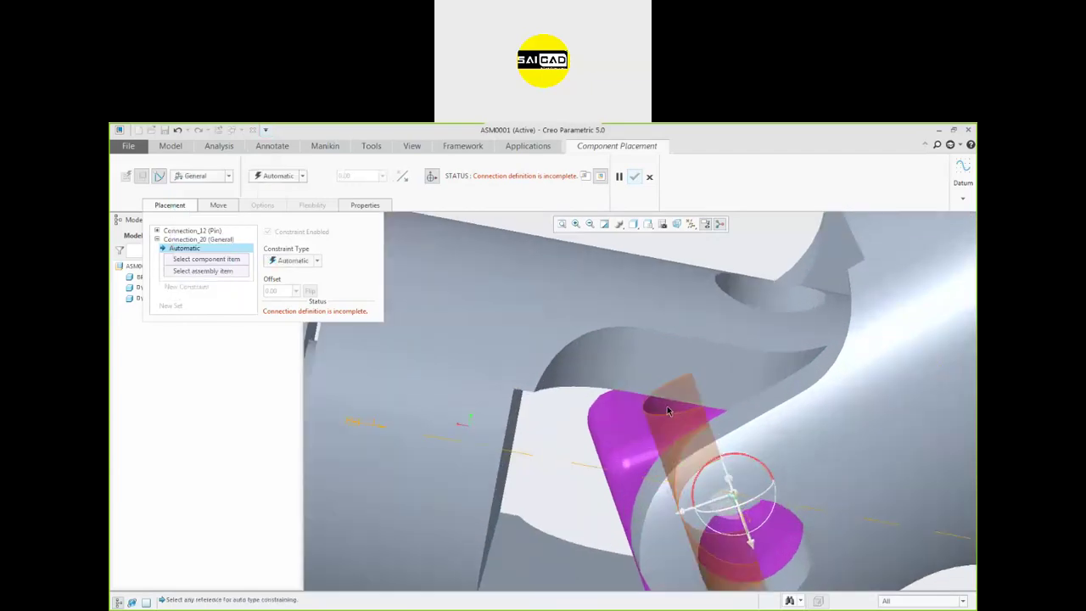
{"action": "left_click", "coordinate": [667, 405]}
{"action": "left_click", "coordinate": [748, 297]}
{"action": "middle_click_drag", "start_coordinate": [748, 298], "coordinate": [683, 306]}
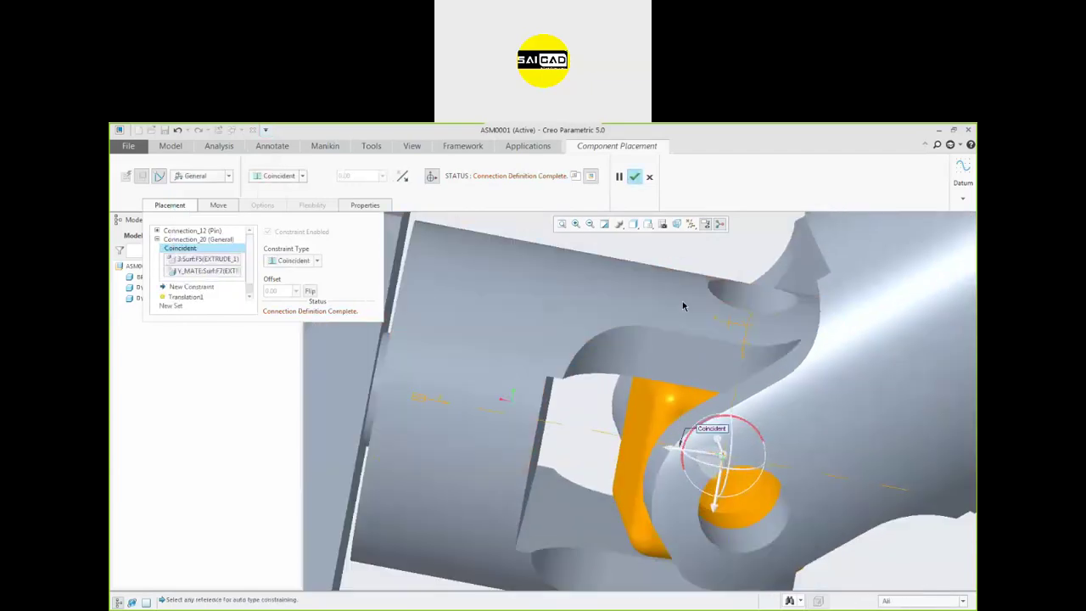
{"action": "scroll", "coordinate": [683, 305], "scroll_direction": "up", "scroll_amount": 3}
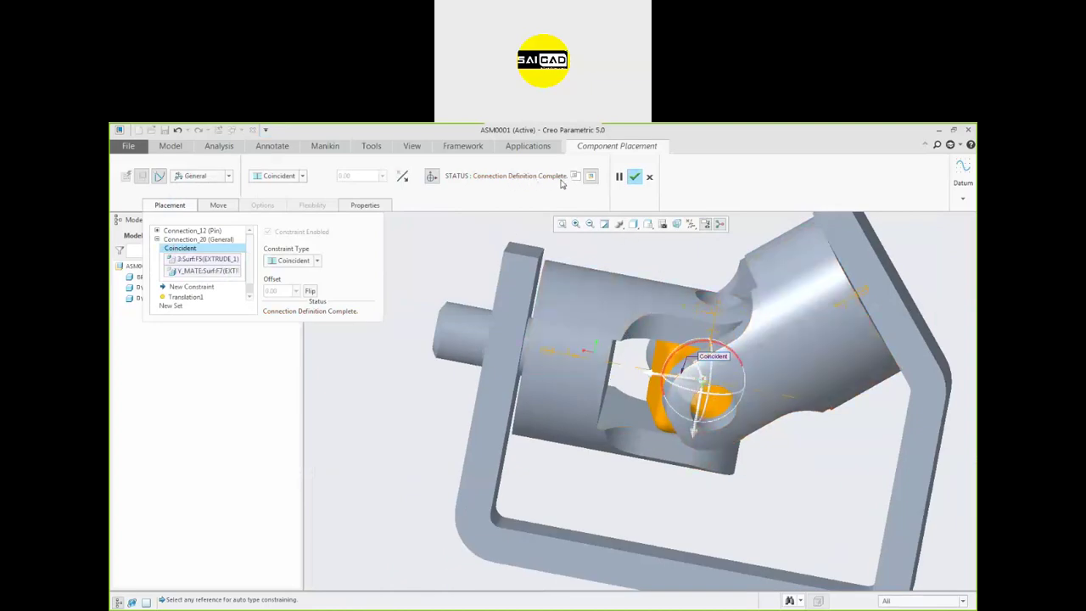
{"action": "left_click", "coordinate": [634, 182]}
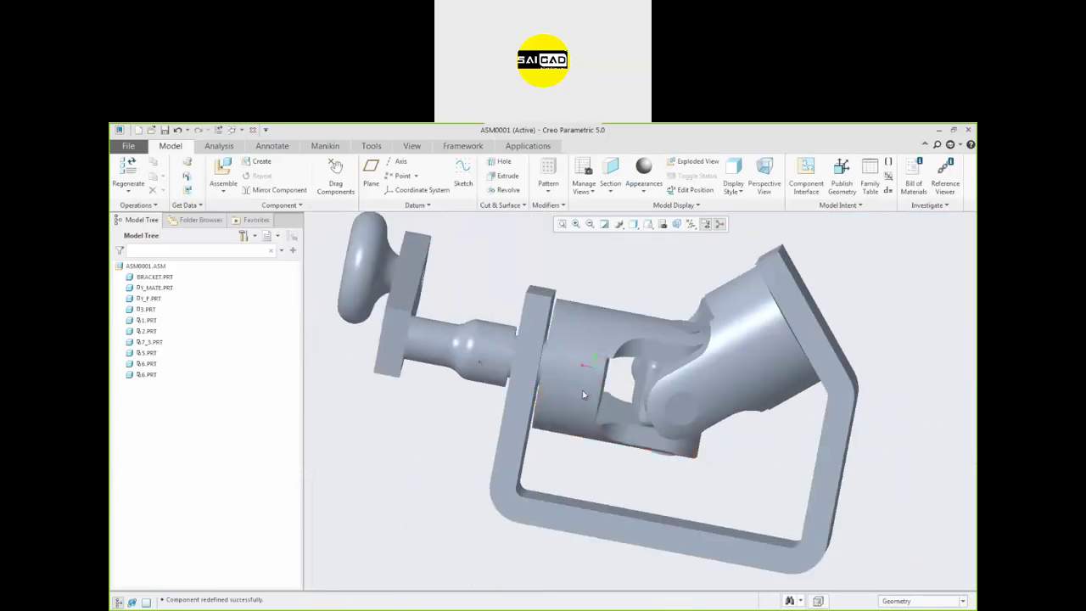
Rotate the crank handle with Drag Components to check the universal joint's motion with the redefined block
{"action": "scroll", "coordinate": [526, 259], "scroll_direction": "up", "scroll_amount": 2}
{"action": "mouse_move", "coordinate": [526, 260]}
{"action": "middle_mouse_down"}
{"action": "mouse_move", "coordinate": [525, 269]}
{"action": "mouse_move", "coordinate": [538, 260]}
{"action": "middle_mouse_up"}
{"action": "scroll", "coordinate": [611, 302], "scroll_direction": "down", "scroll_amount": 1}
{"action": "scroll", "coordinate": [676, 337], "scroll_direction": "up", "scroll_amount": 2}
{"action": "left_click", "coordinate": [337, 176]}
{"action": "left_click", "coordinate": [476, 258]}
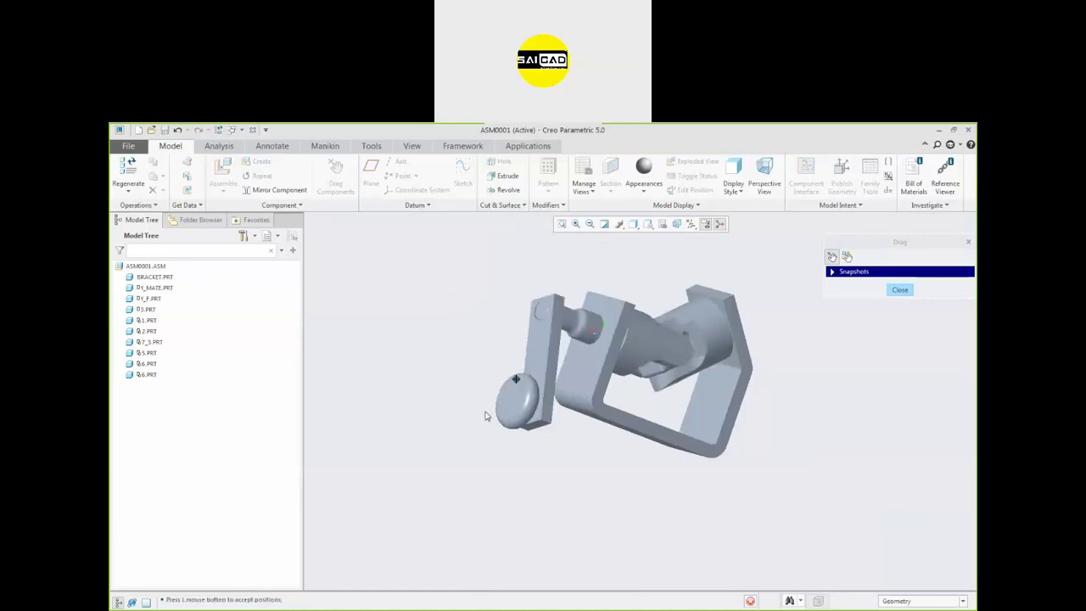
{"action": "left_click", "coordinate": [571, 298]}
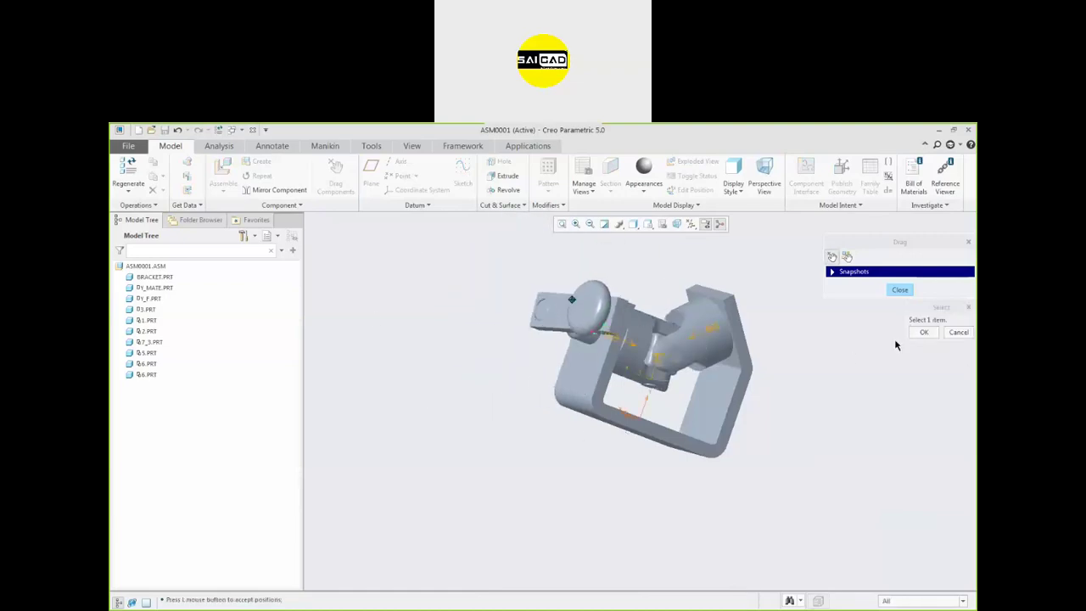
{"action": "left_click", "coordinate": [900, 289]}
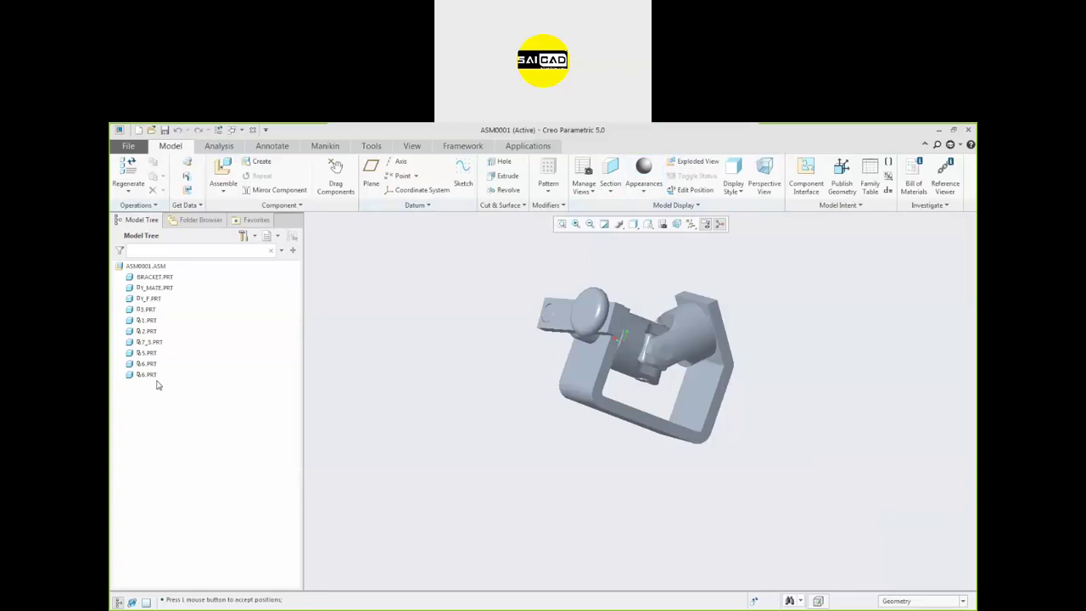
Redefine the placement of part 3 and change its General connection, Connection_20, to a Pin
{"action": "left_click", "coordinate": [147, 309]}
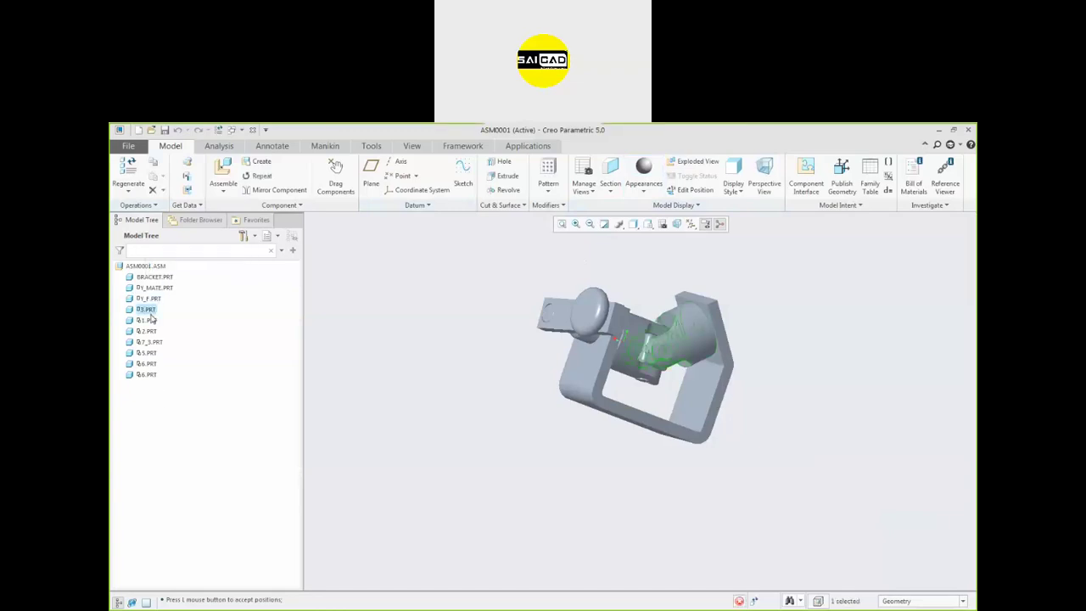
{"action": "left_click", "coordinate": [177, 263]}
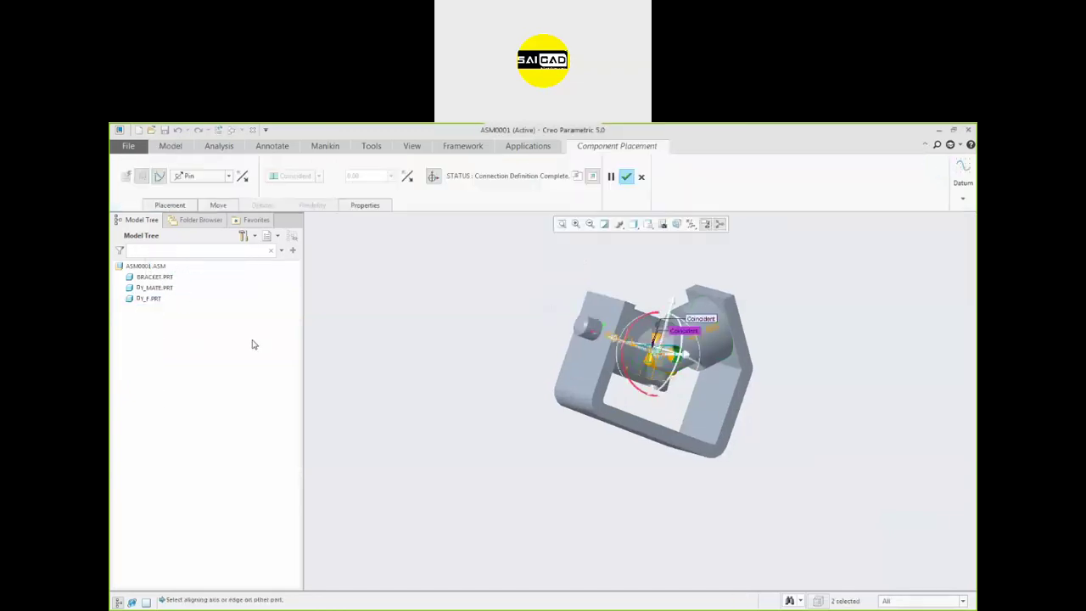
{"action": "left_click", "coordinate": [158, 207]}
{"action": "right_click", "coordinate": [154, 207]}
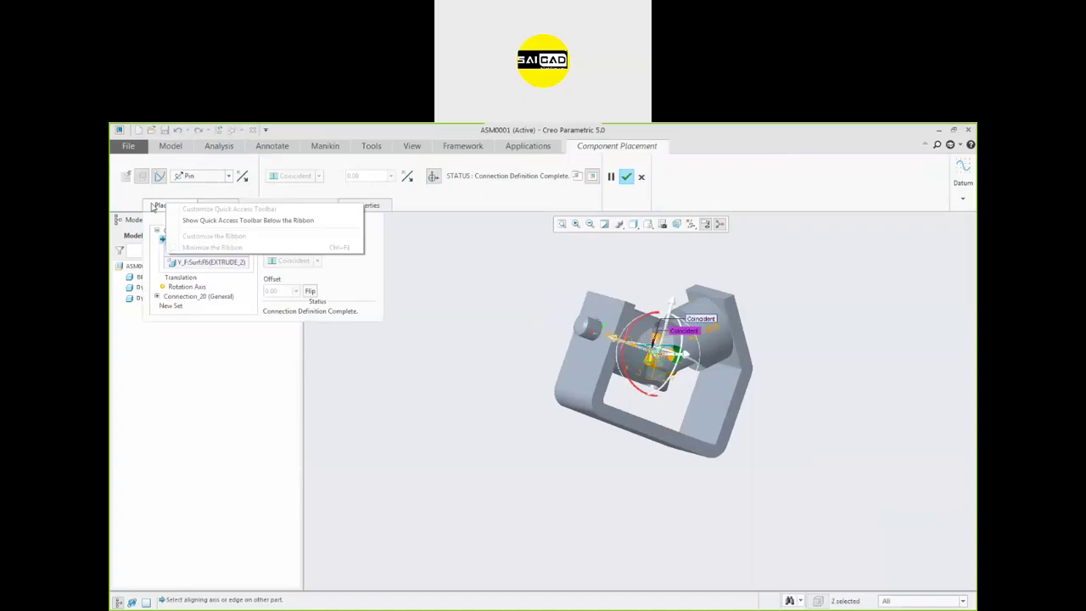
{"action": "left_click", "coordinate": [189, 198]}
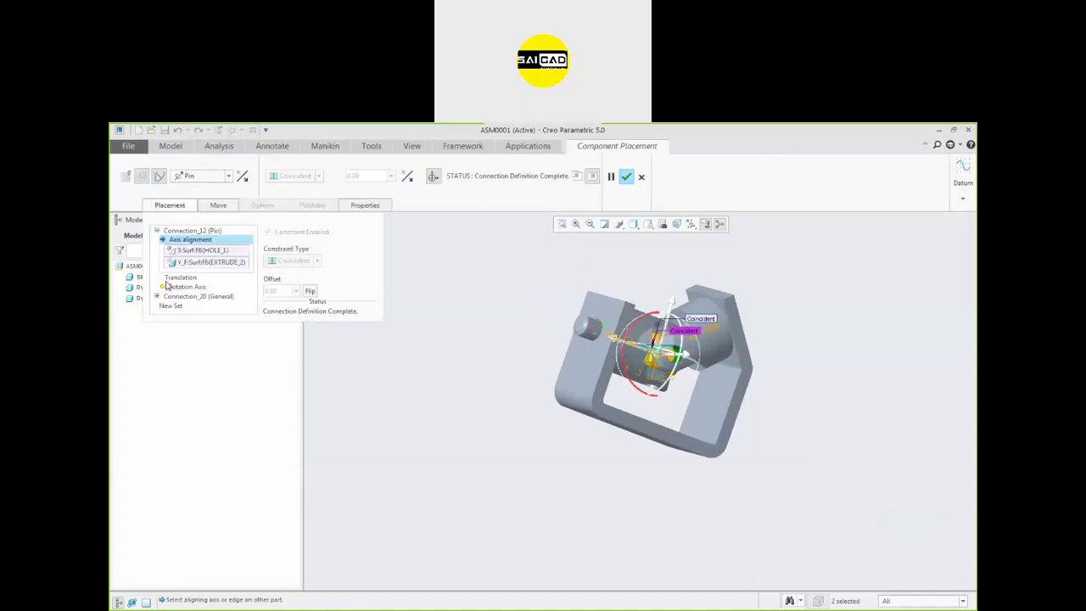
{"action": "left_click", "coordinate": [188, 296]}
{"action": "left_click", "coordinate": [201, 176]}
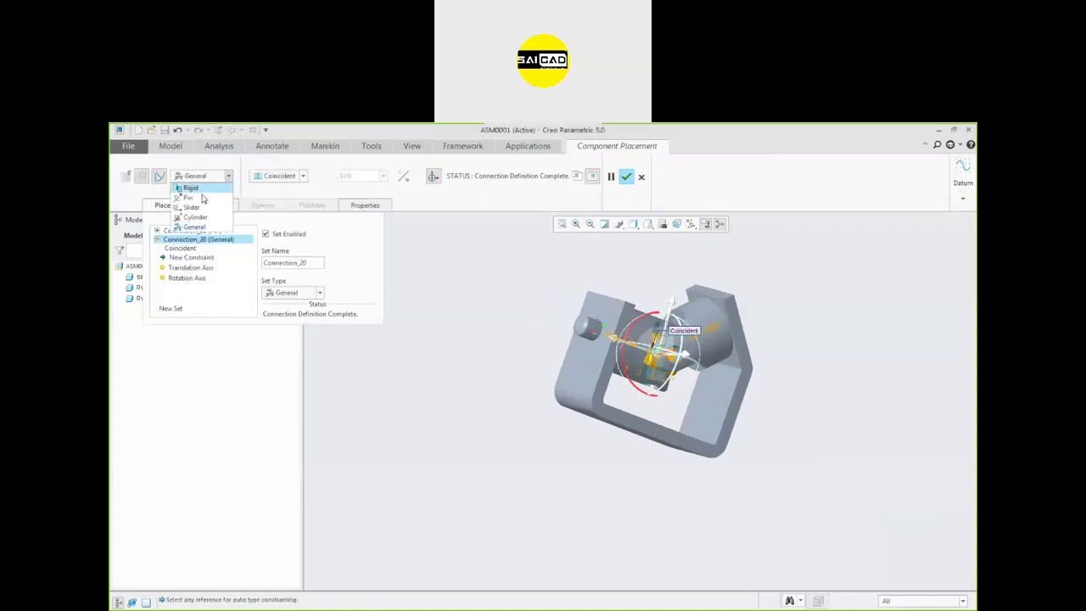
{"action": "left_click", "coordinate": [188, 197]}
{"action": "scroll", "coordinate": [651, 360], "scroll_direction": "up", "scroll_amount": 3}
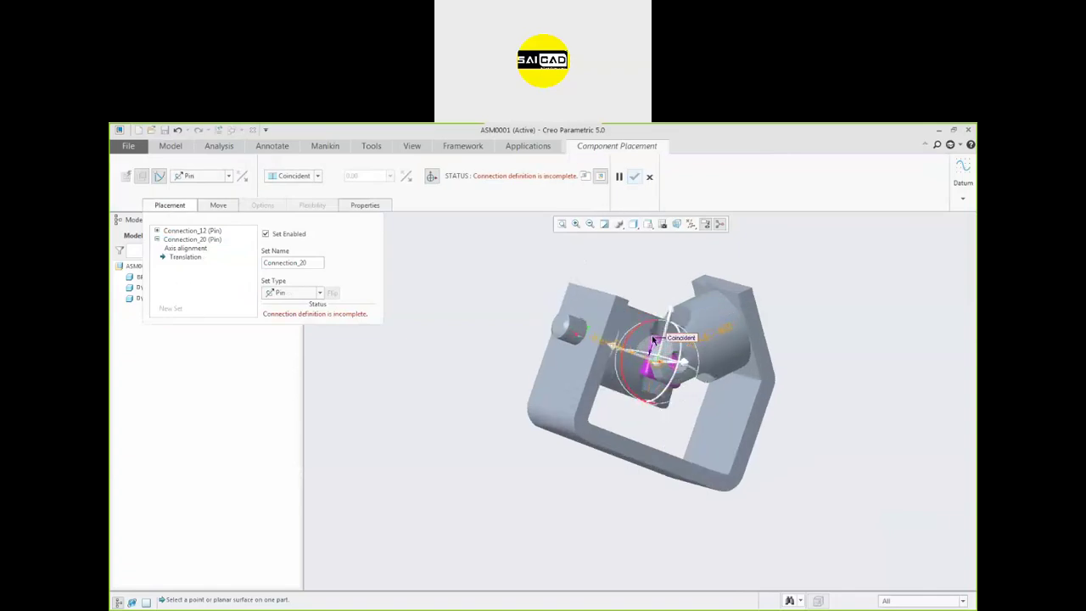
{"action": "left_click_drag", "start_coordinate": [626, 378], "coordinate": [611, 359]}
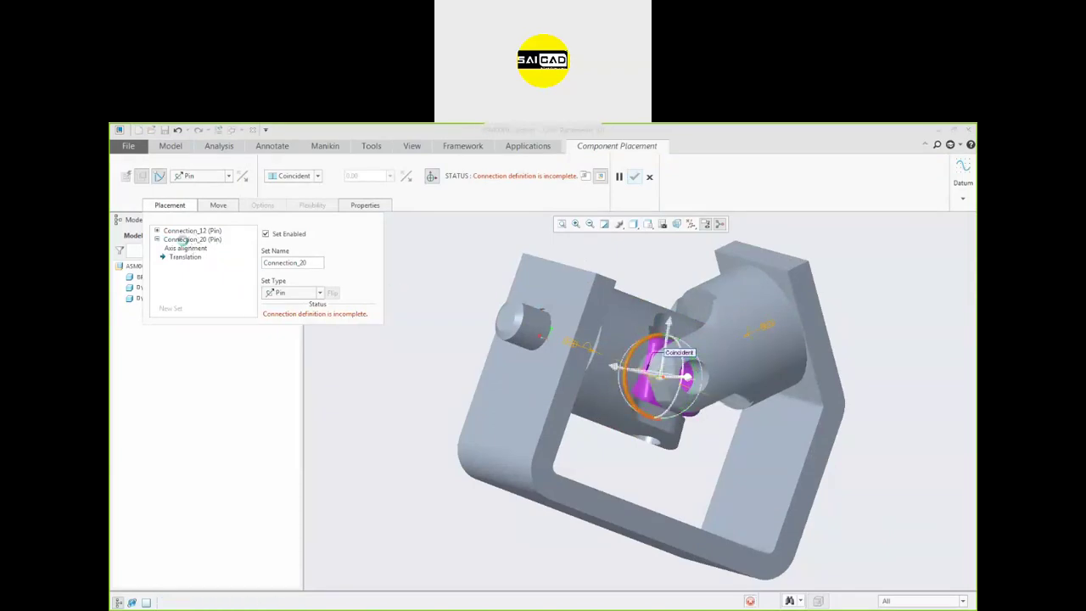
Delete Connection_20 and add a new Pin connection aligning the block's free hole with the Y_MATE yoke's hole
{"action": "right_click", "coordinate": [191, 240]}
{"action": "left_click", "coordinate": [207, 247]}
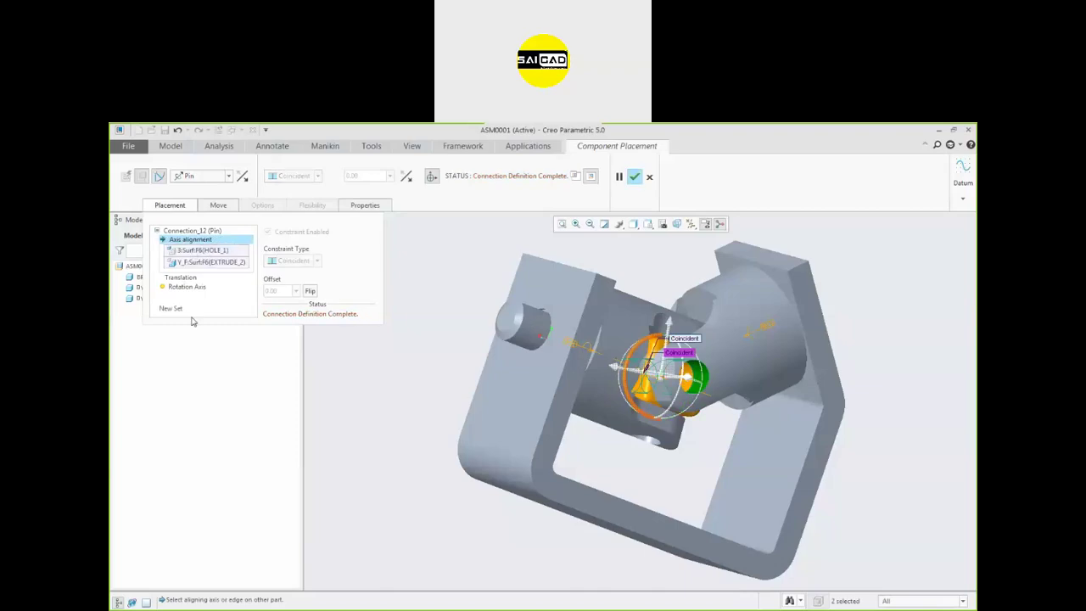
{"action": "left_click", "coordinate": [173, 309]}
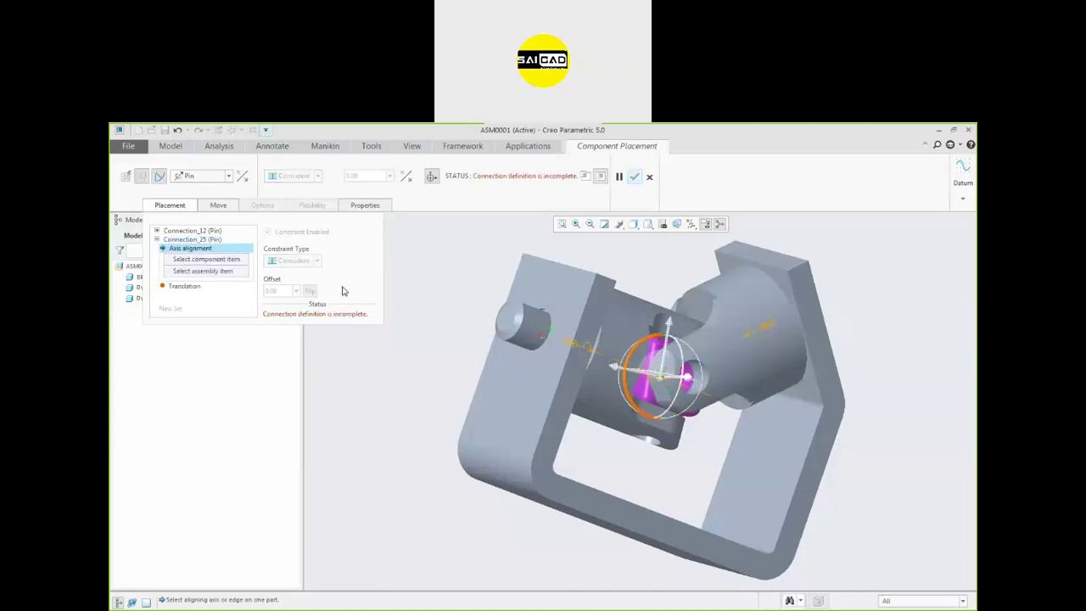
{"action": "scroll", "coordinate": [671, 371], "scroll_direction": "down", "scroll_amount": 5}
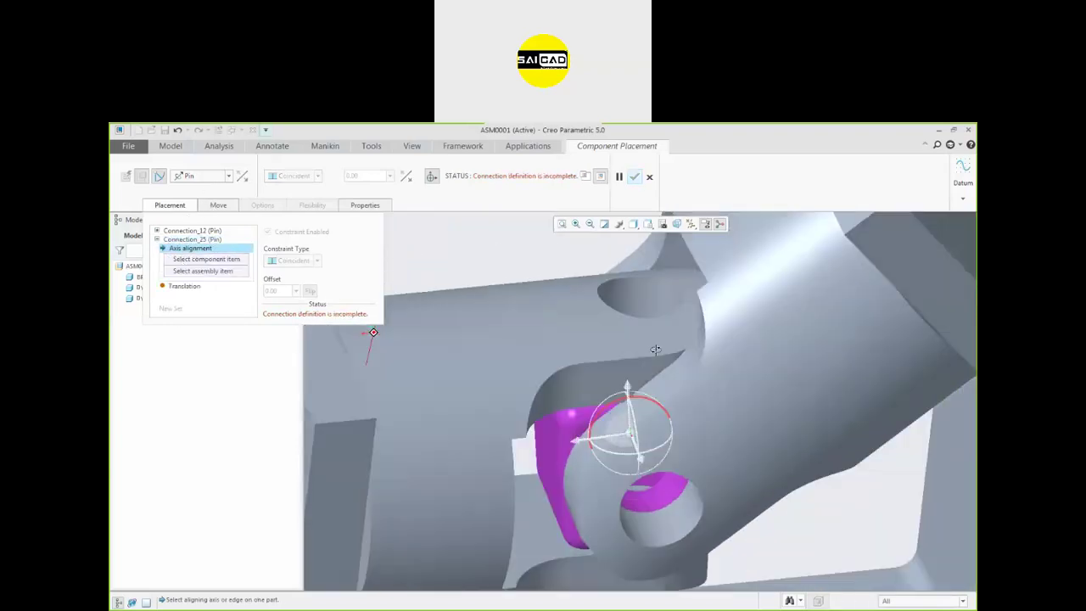
{"action": "scroll", "coordinate": [634, 289], "scroll_direction": "down", "scroll_amount": 3}
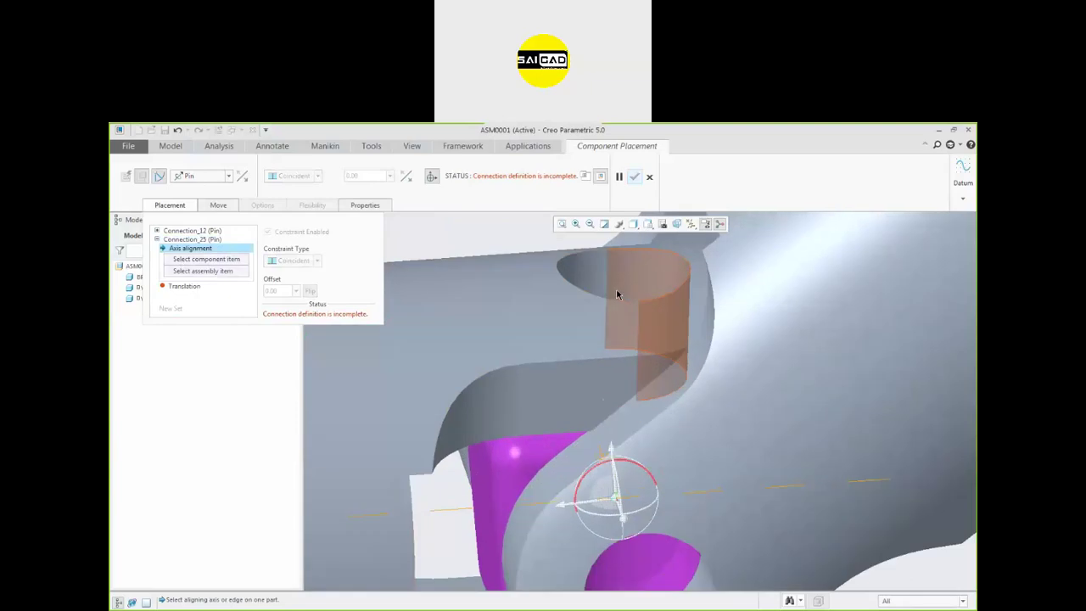
{"action": "left_click", "coordinate": [616, 293]}
{"action": "scroll", "coordinate": [561, 418], "scroll_direction": "down", "scroll_amount": 2}
{"action": "middle_click_drag", "start_coordinate": [561, 417], "coordinate": [597, 382]}
{"action": "left_click", "coordinate": [678, 550]}
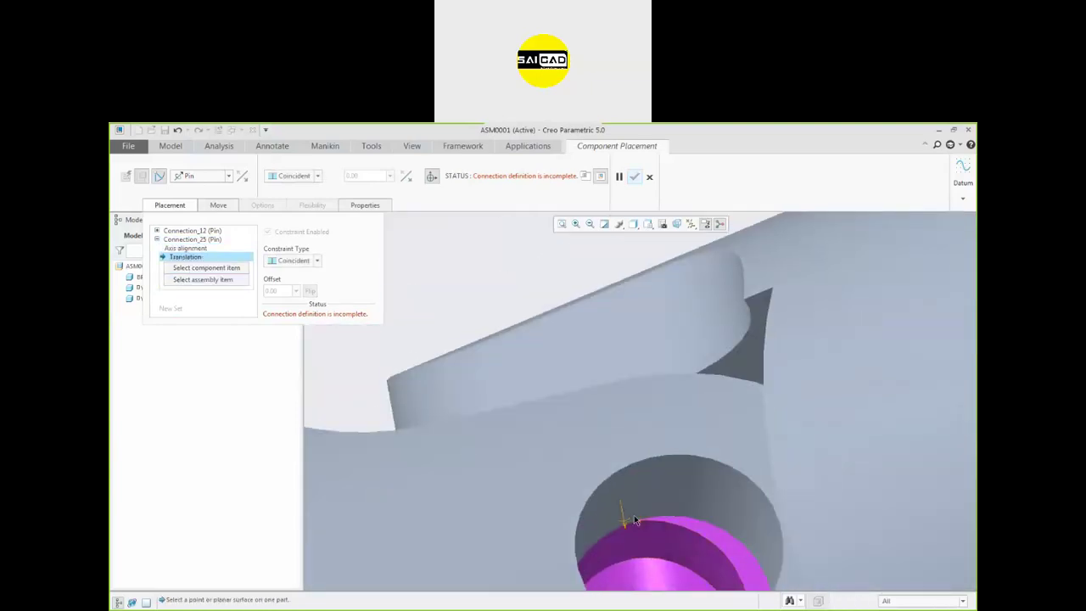
Define the new pin's translation as a Distance between the block's flat face and the matching Y_MATE yoke face
{"action": "scroll", "coordinate": [719, 543], "scroll_direction": "up", "scroll_amount": 2}
{"action": "left_click", "coordinate": [723, 529]}
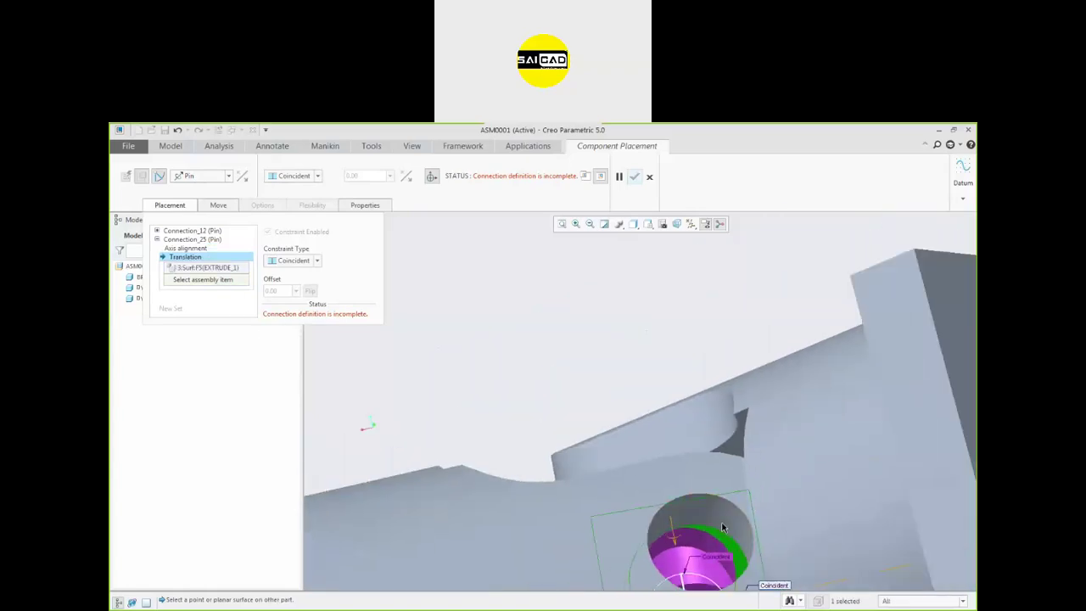
{"action": "scroll", "coordinate": [723, 529], "scroll_direction": "up", "scroll_amount": 3}
{"action": "middle_click_drag", "start_coordinate": [721, 532], "coordinate": [631, 377]}
{"action": "left_click", "coordinate": [624, 431]}
{"action": "left_click", "coordinate": [299, 174]}
{"action": "left_click", "coordinate": [295, 193]}
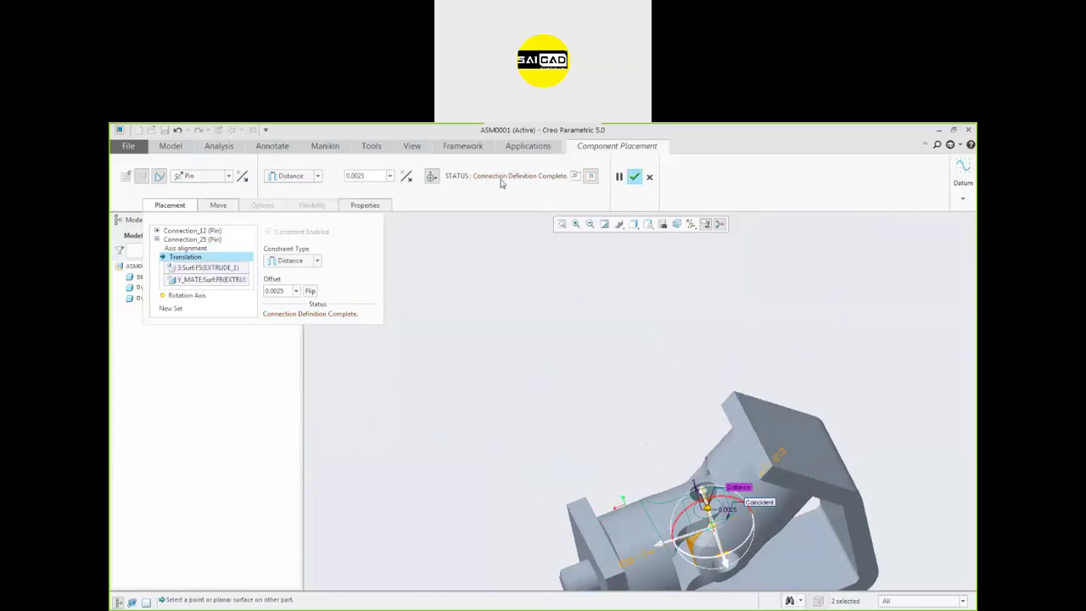
Try to switch the pin translation to Coincident, and accept the block's placement
{"action": "left_click", "coordinate": [295, 177]}
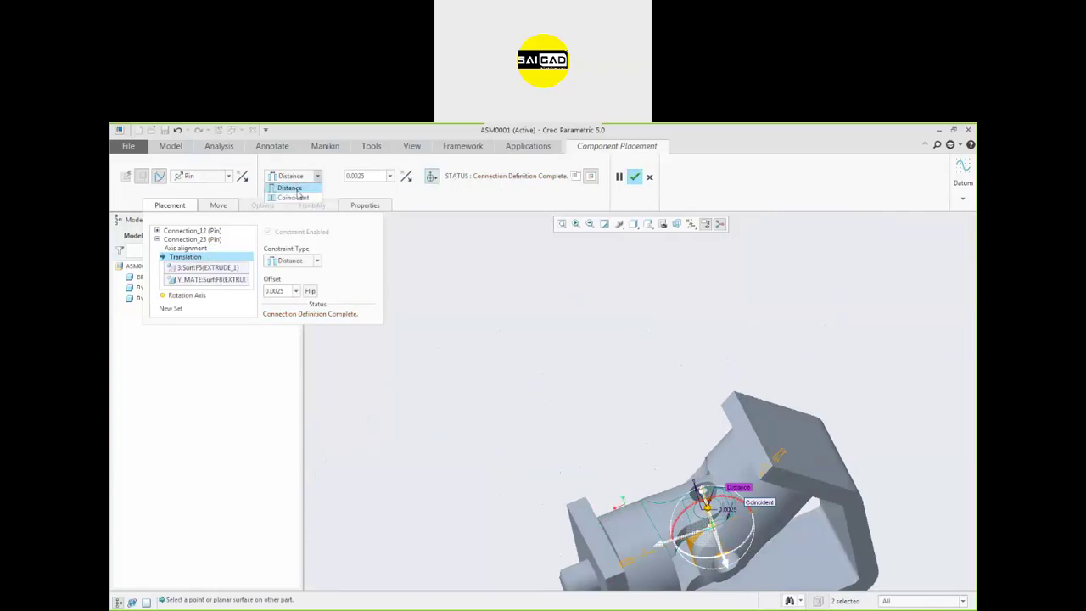
{"action": "left_click", "coordinate": [293, 196]}
{"action": "scroll", "coordinate": [543, 302], "scroll_direction": "down", "scroll_amount": 5}
{"action": "scroll", "coordinate": [570, 417], "scroll_direction": "up", "scroll_amount": 8}
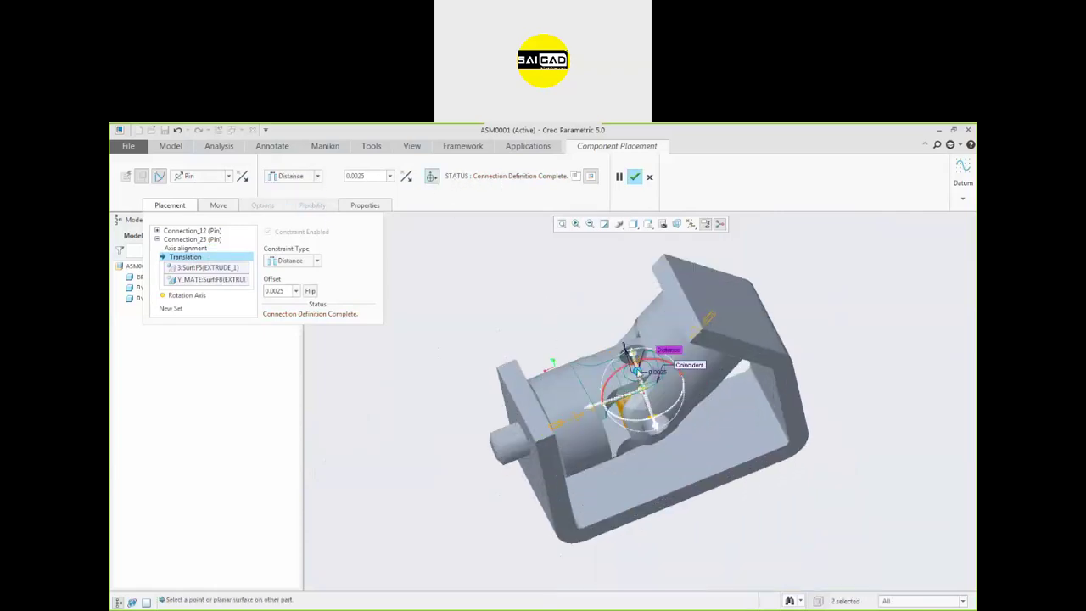
{"action": "middle_click_drag", "start_coordinate": [569, 320], "coordinate": [548, 272]}
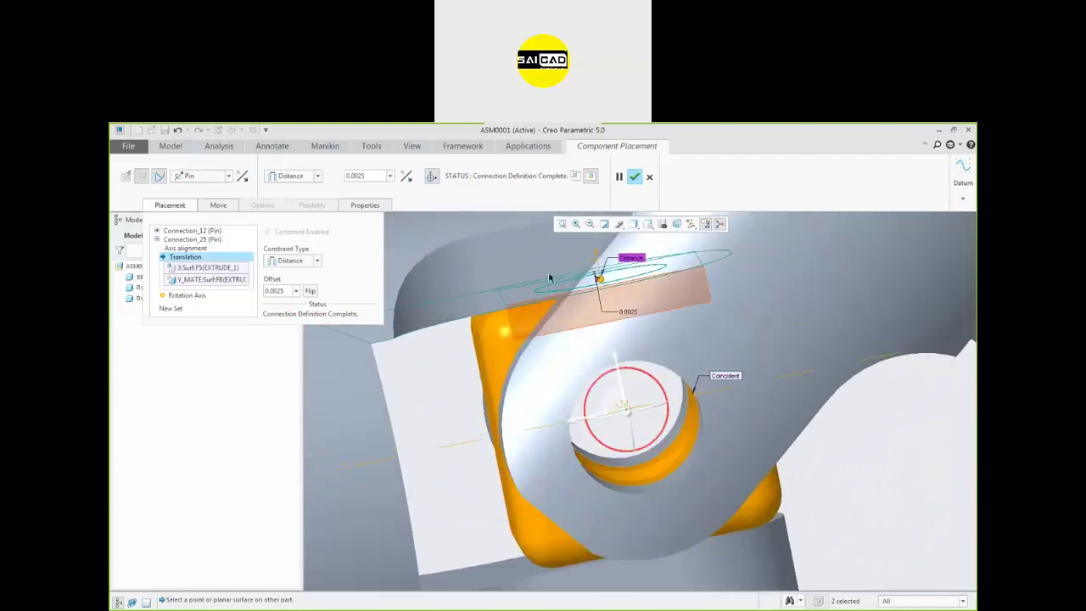
{"action": "left_click", "coordinate": [634, 178]}
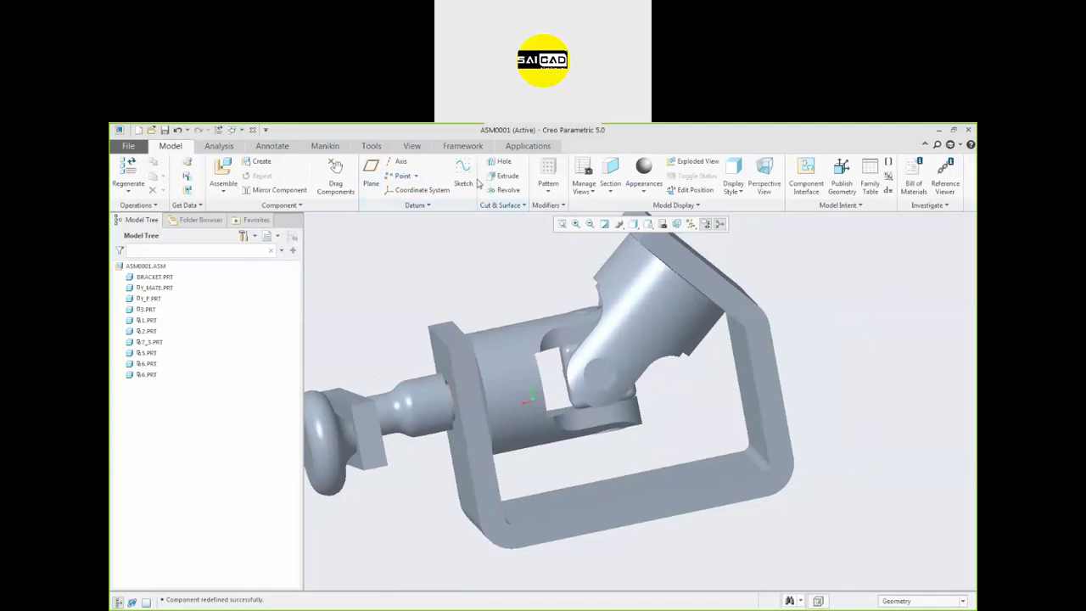
Rotate the crank with Drag Components to check how the yokes move with the block's two Pin connections
{"action": "left_click", "coordinate": [336, 177]}
{"action": "left_click", "coordinate": [362, 424]}
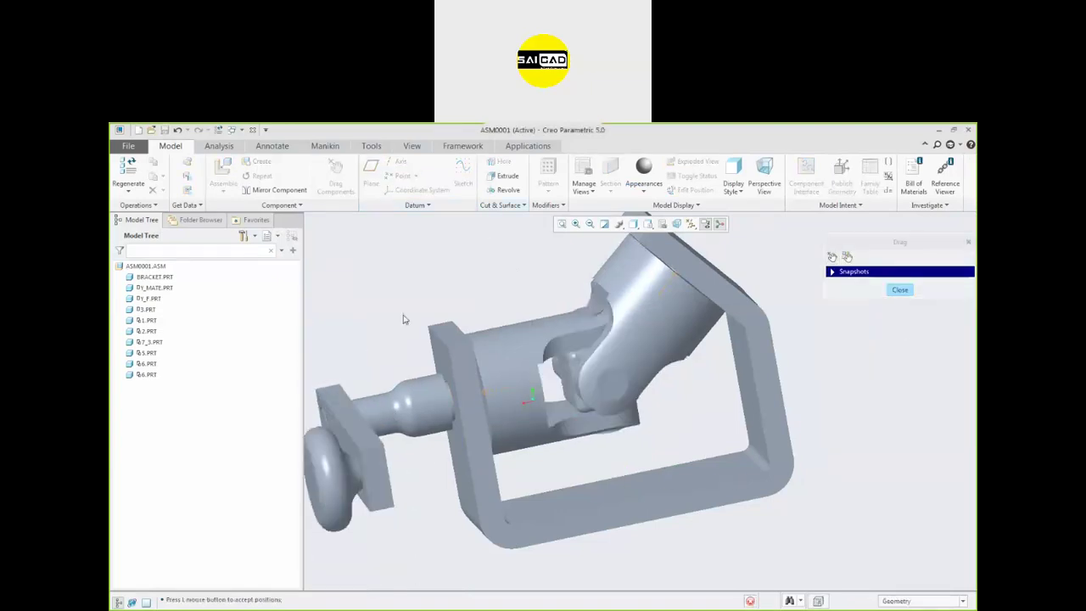
{"action": "left_click", "coordinate": [425, 484]}
{"action": "scroll", "coordinate": [665, 268], "scroll_direction": "down", "scroll_amount": 3}
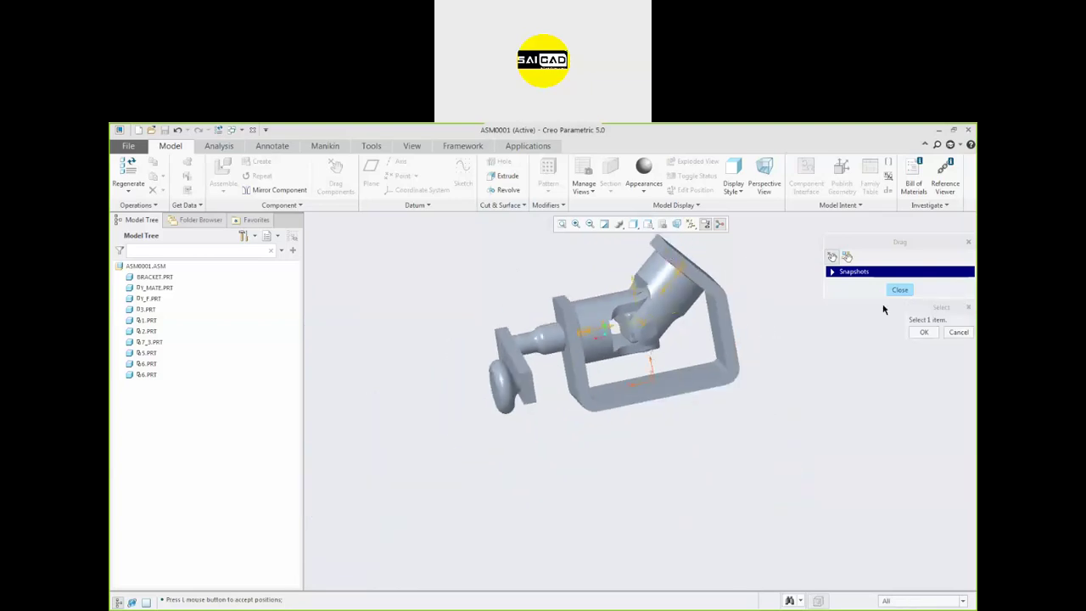
{"action": "left_click", "coordinate": [904, 291]}
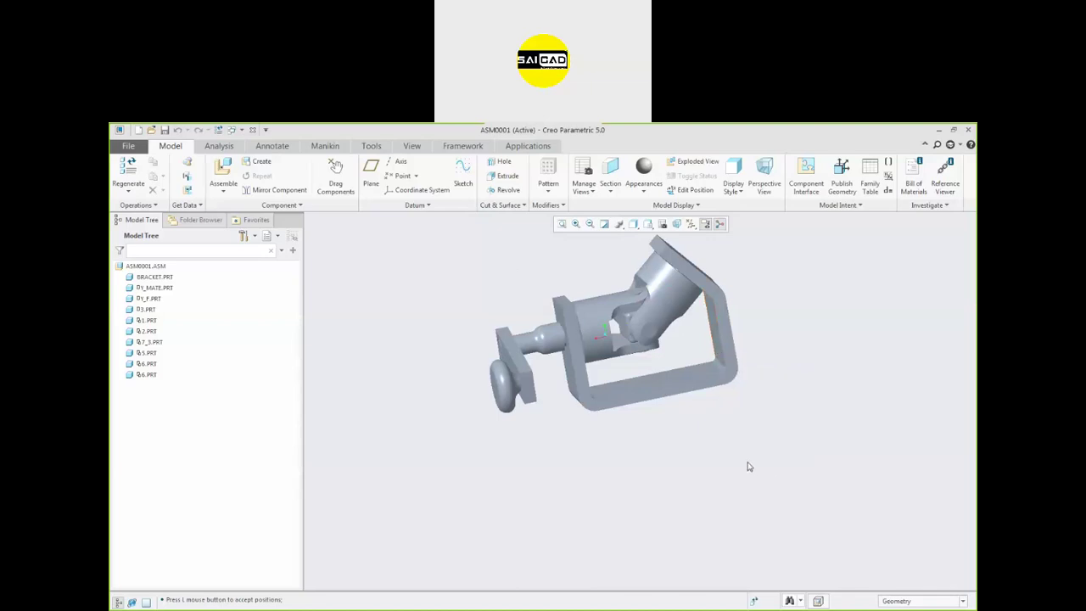
{"action": "scroll", "coordinate": [683, 255], "scroll_direction": "down", "scroll_amount": 2}
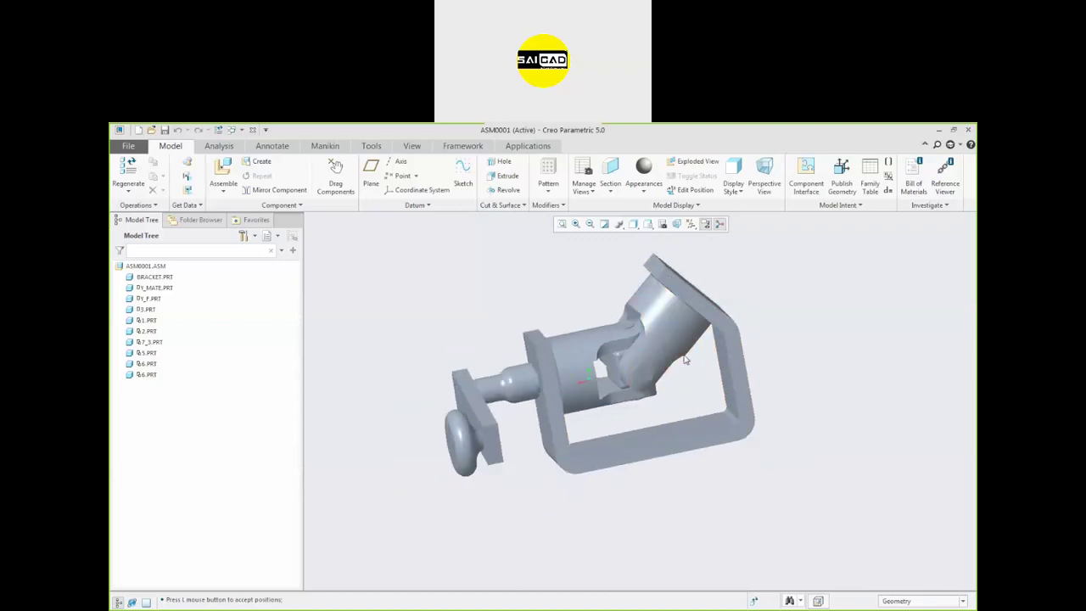
{"action": "key", "text": "ctrl+n"}
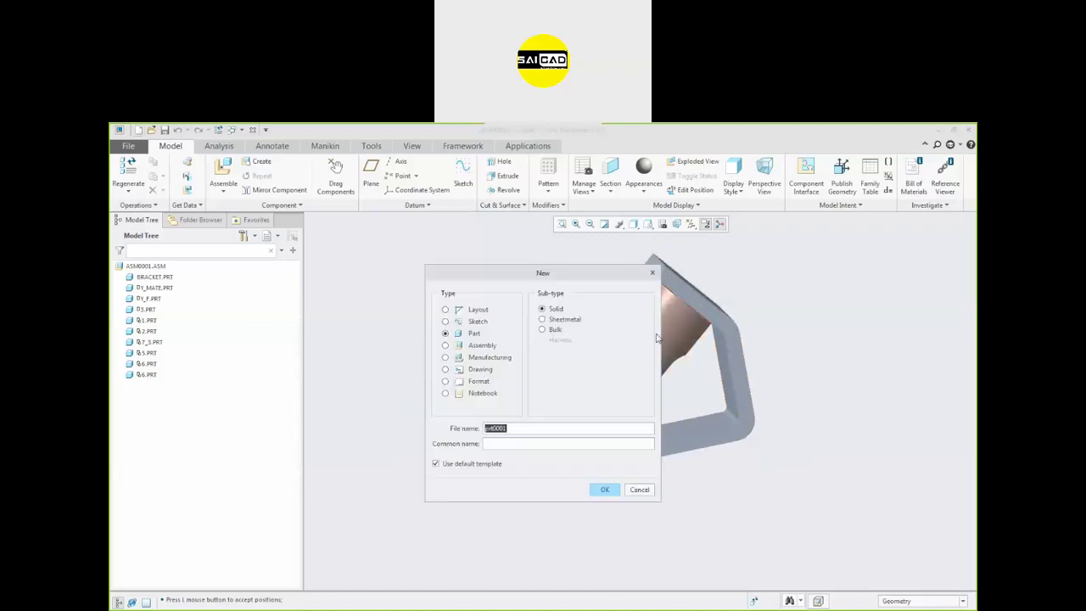
{"action": "left_click_drag", "start_coordinate": [492, 275], "coordinate": [459, 274]}
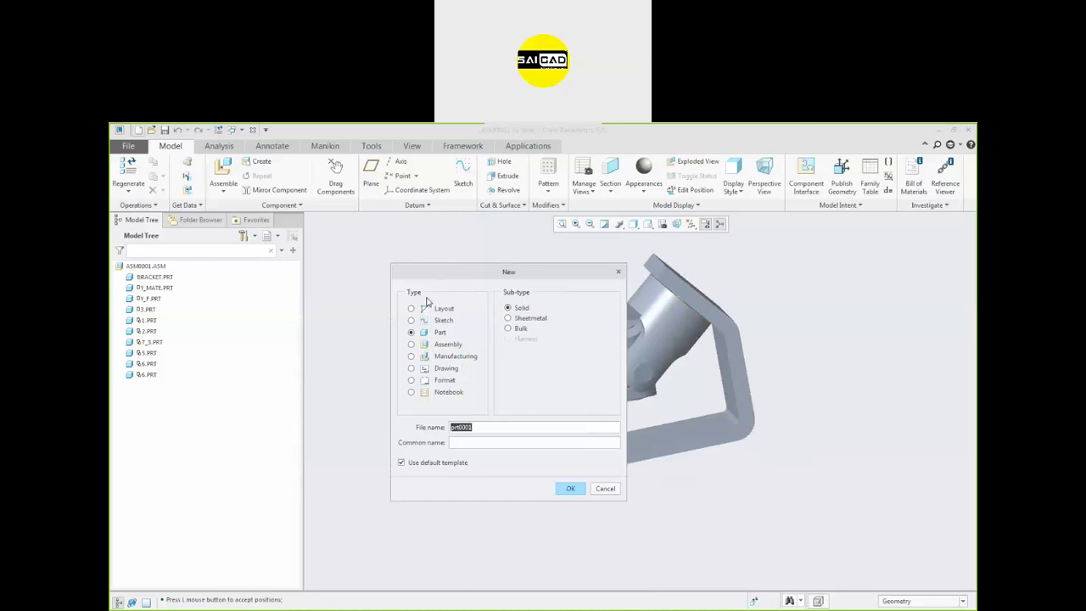
{"action": "left_click", "coordinate": [439, 368]}
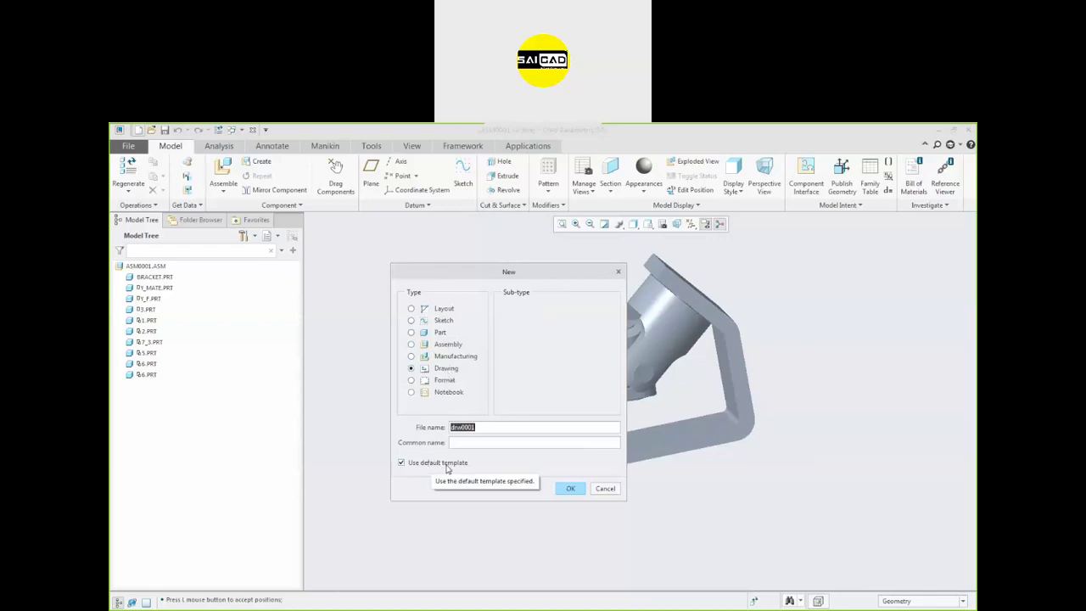
{"action": "left_click", "coordinate": [568, 491]}
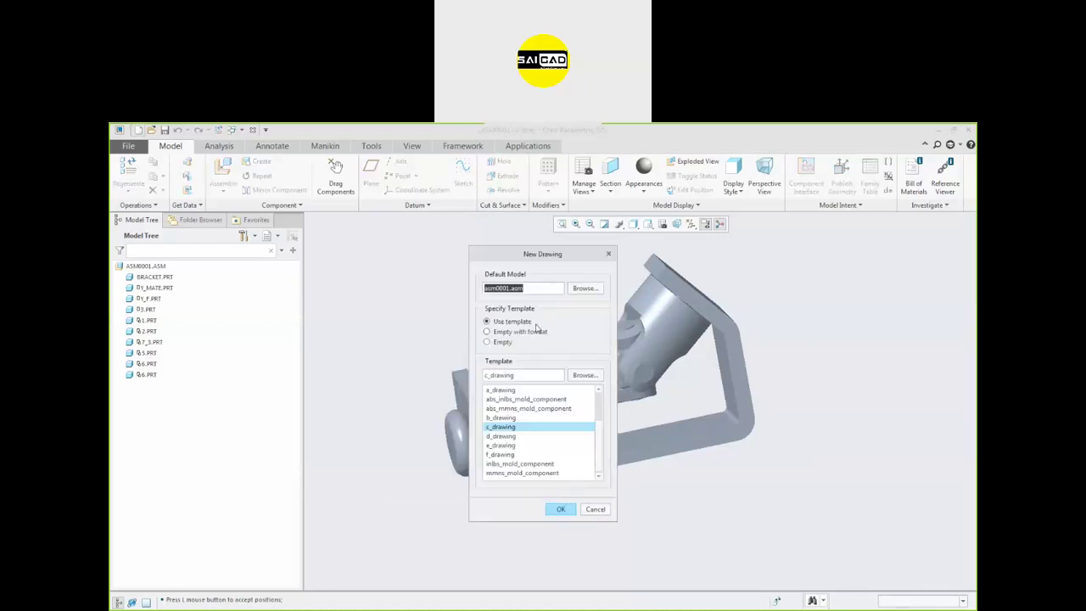
{"action": "left_click_drag", "start_coordinate": [541, 255], "coordinate": [384, 254]}
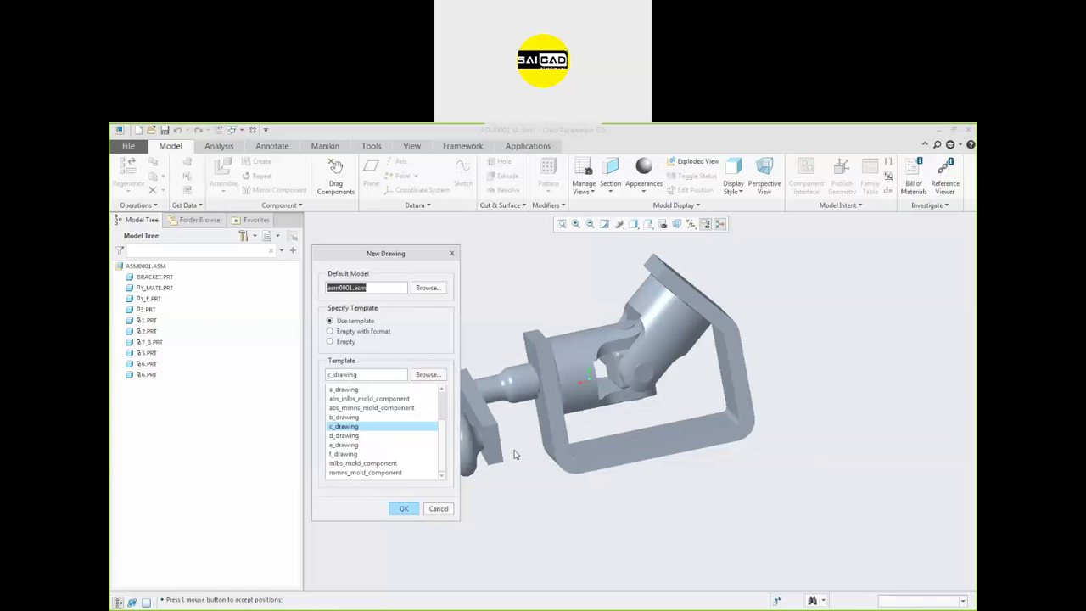
{"action": "left_click", "coordinate": [451, 253]}
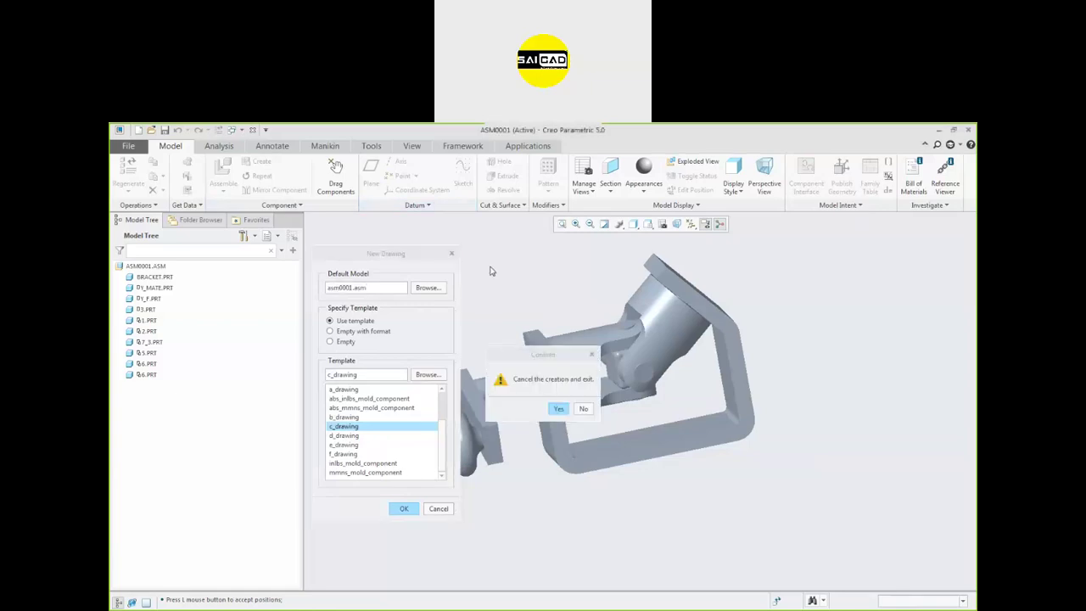
{"action": "left_click", "coordinate": [558, 408]}
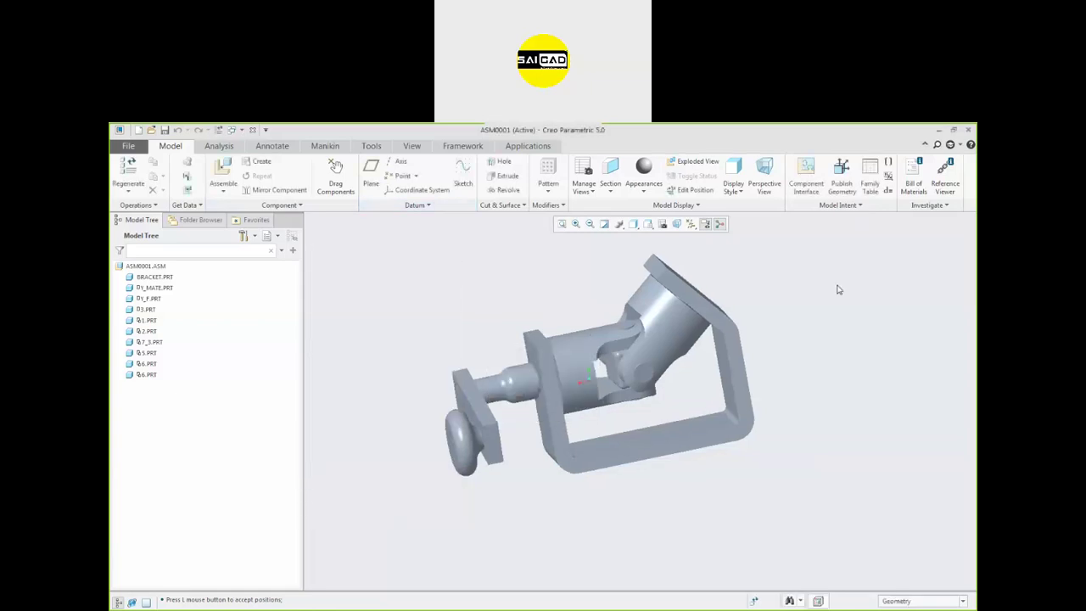
Close the assembly window and open bracket.prt from the Creo folder, showing the folder's files as thumbnails
{"action": "left_click", "coordinate": [252, 130]}
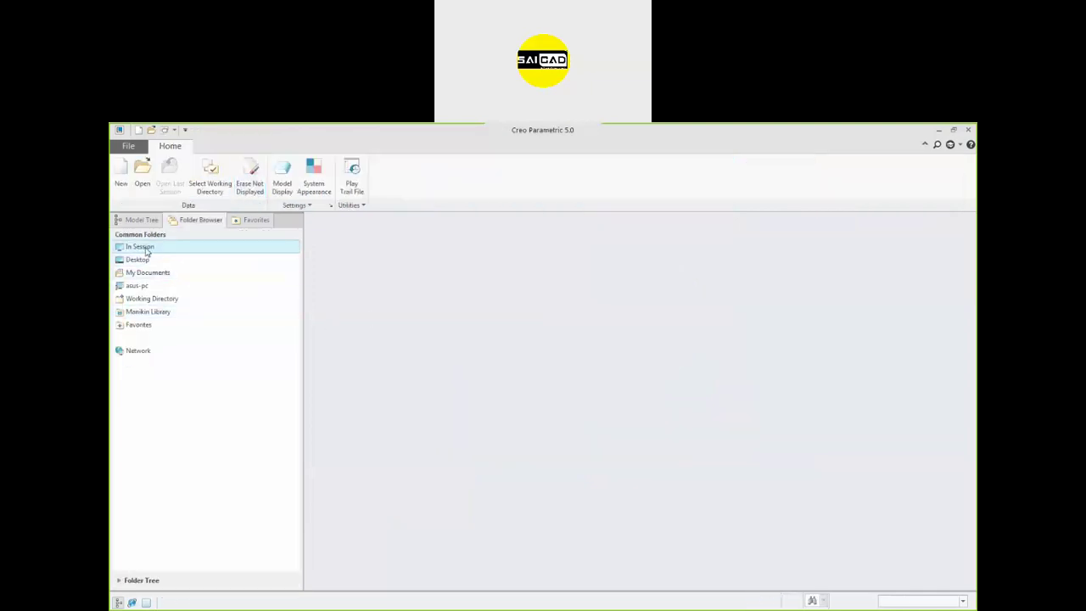
{"action": "left_click", "coordinate": [142, 174]}
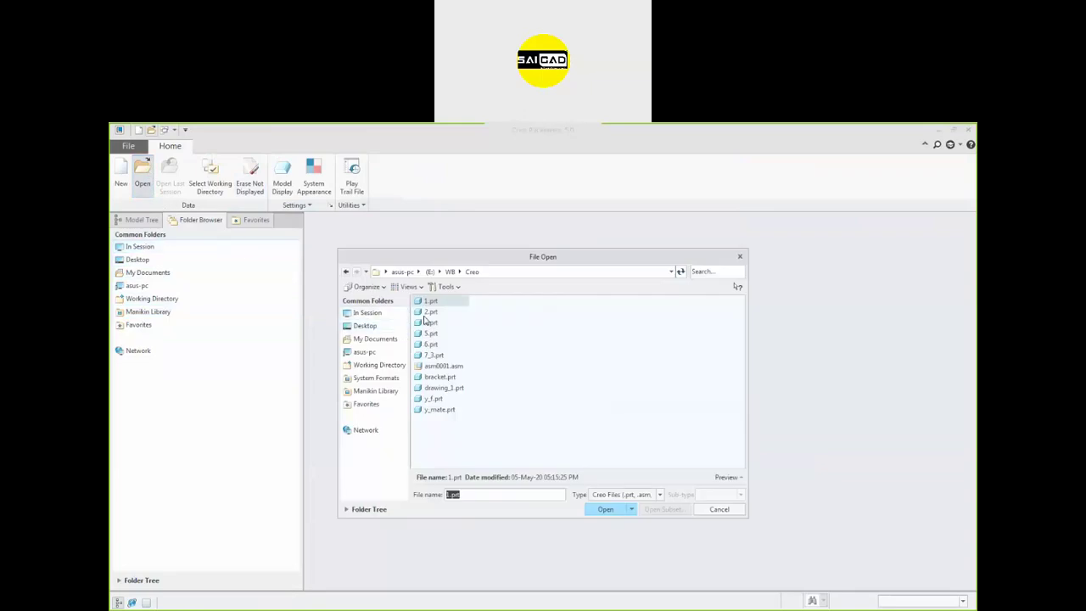
{"action": "left_click", "coordinate": [429, 312]}
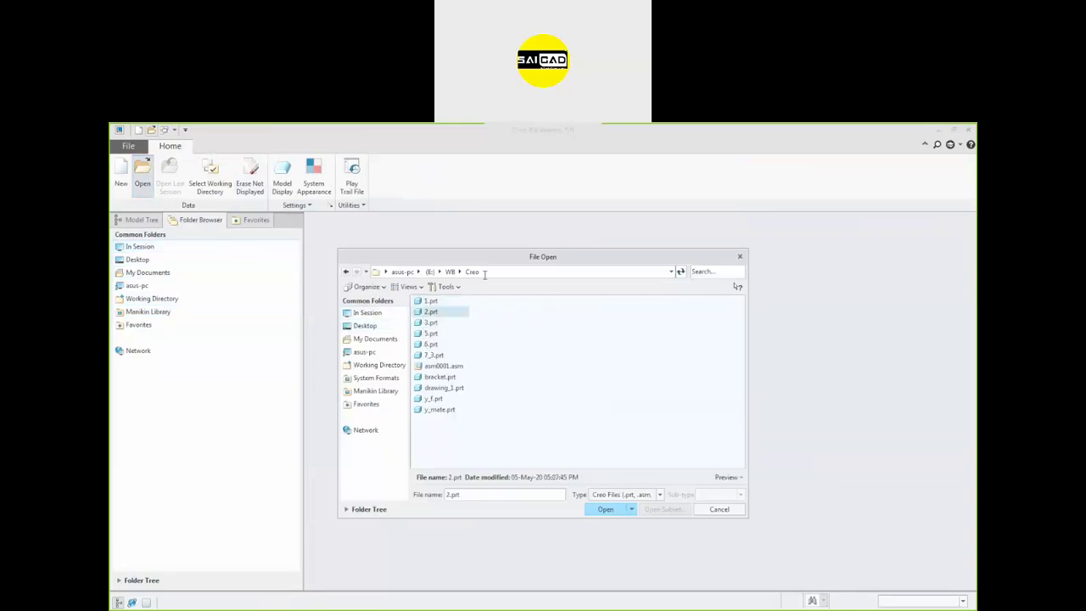
{"action": "left_click", "coordinate": [409, 286]}
{"action": "left_click", "coordinate": [414, 316]}
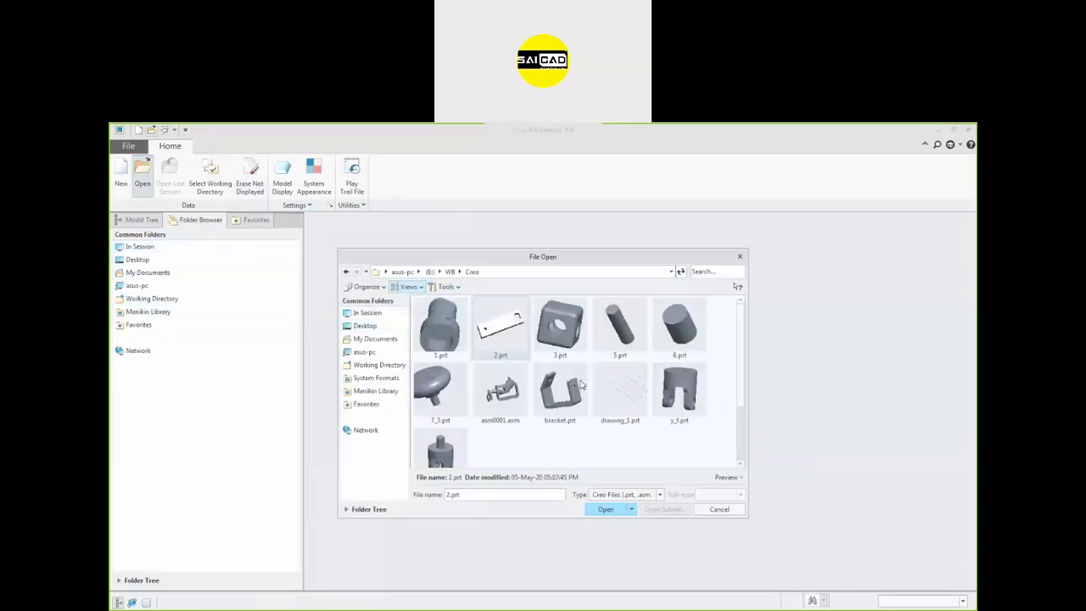
{"action": "left_click", "coordinate": [553, 412]}
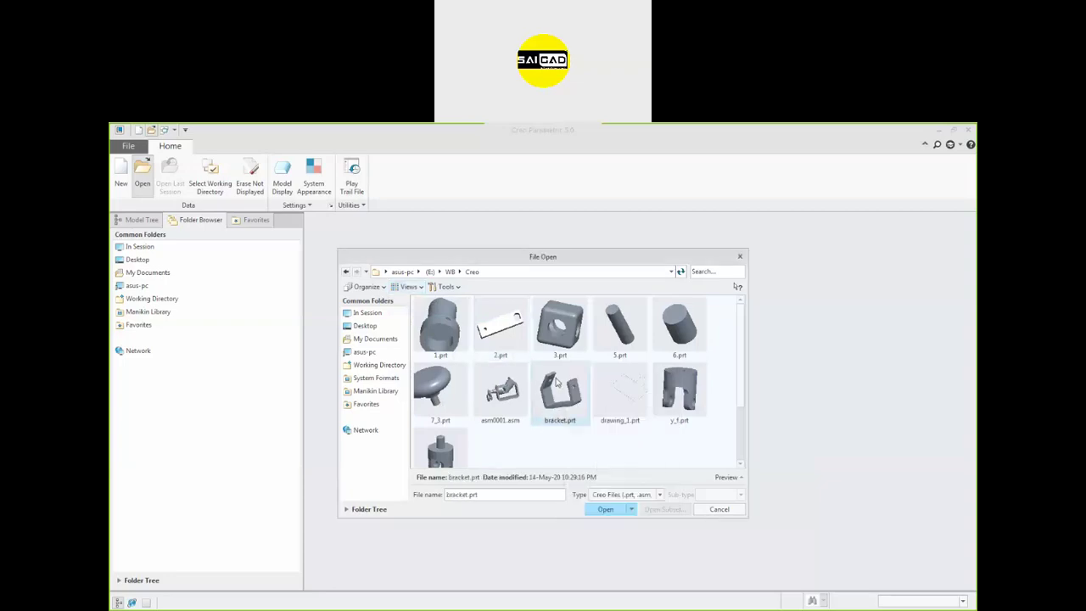
{"action": "left_click", "coordinate": [594, 509]}
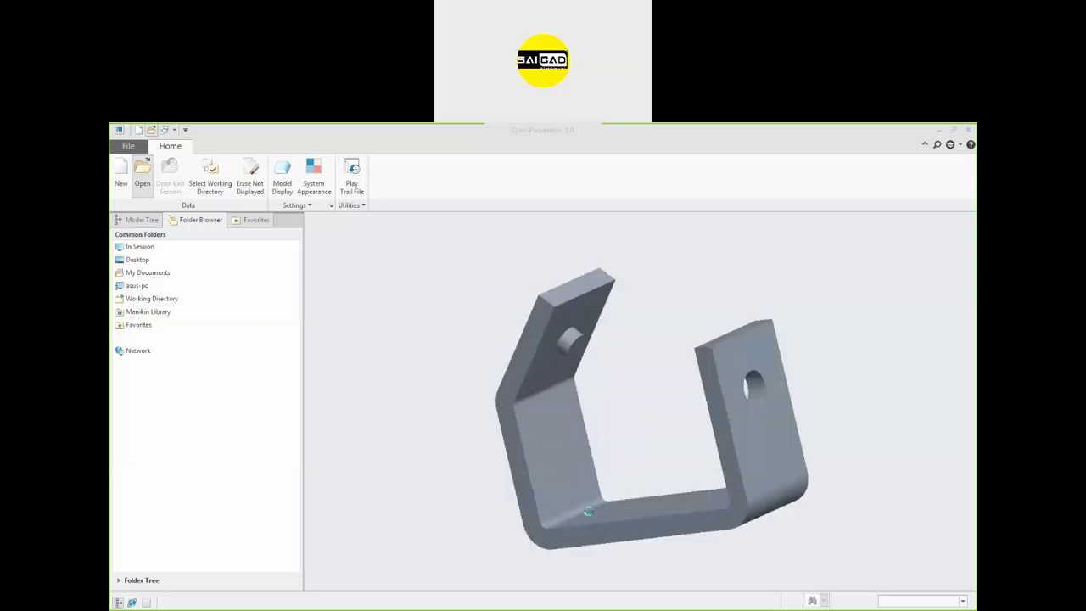
Start a new Drawing file from the open bracket part
{"action": "middle_click_drag", "start_coordinate": [438, 388], "coordinate": [555, 371]}
{"action": "scroll", "coordinate": [554, 371], "scroll_direction": "down", "scroll_amount": 4}
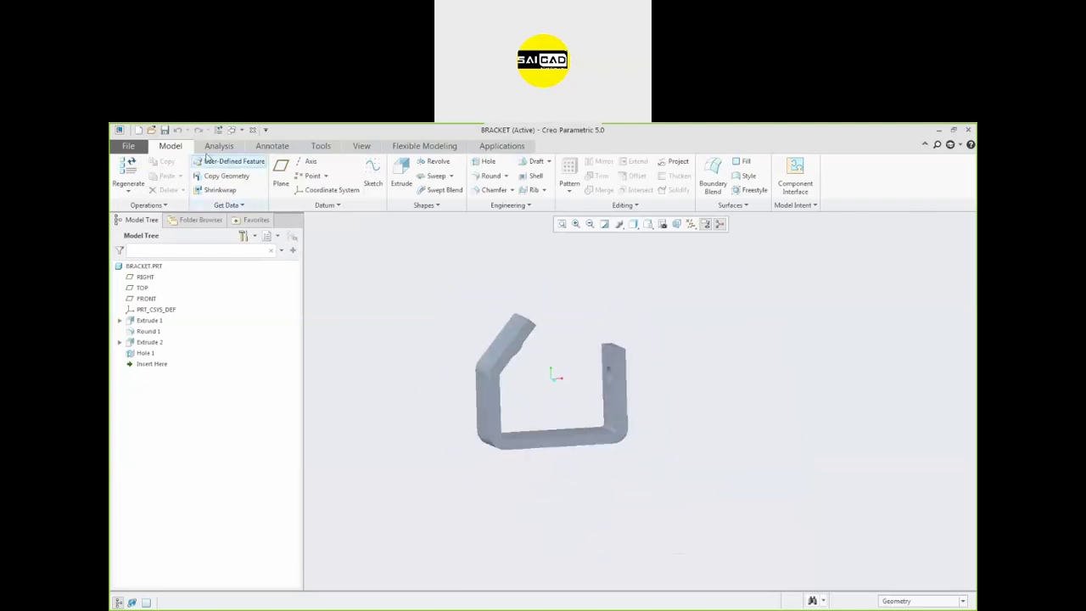
{"action": "left_click", "coordinate": [138, 130]}
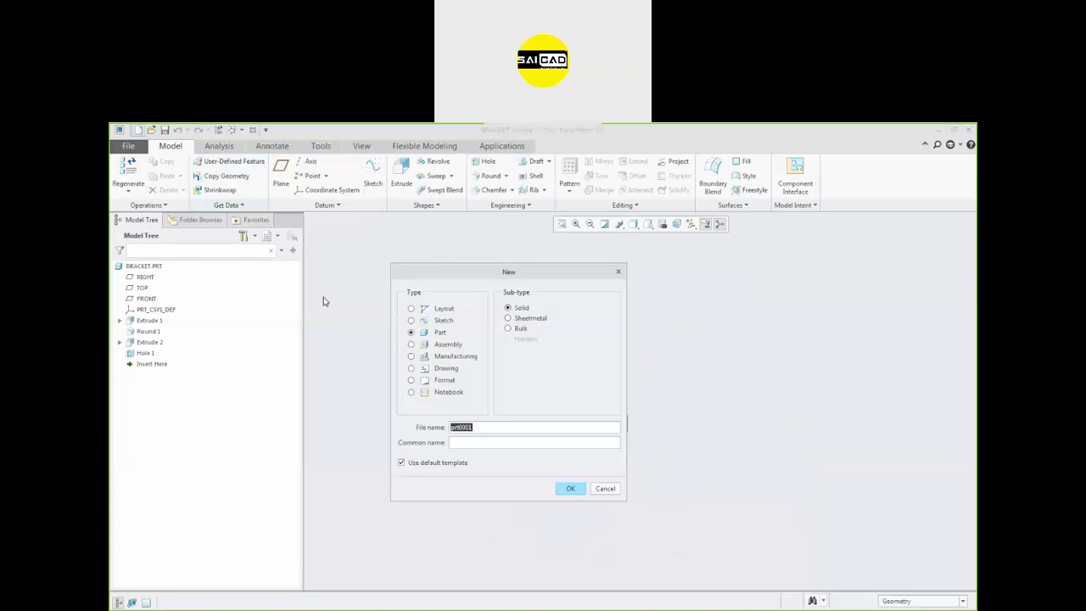
{"action": "left_click", "coordinate": [446, 368]}
{"action": "left_click", "coordinate": [566, 489]}
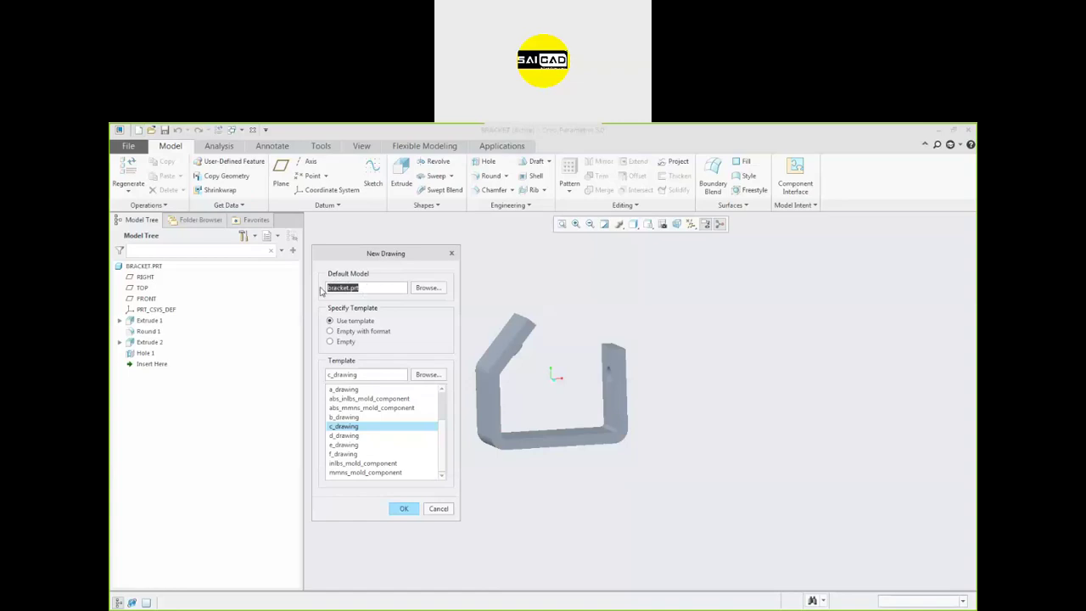
Create the drawing with bracket.prt as default model, using the Empty option with Landscape orientation and standard size A4
{"action": "left_click", "coordinate": [426, 288]}
{"action": "key", "text": "Escape"}
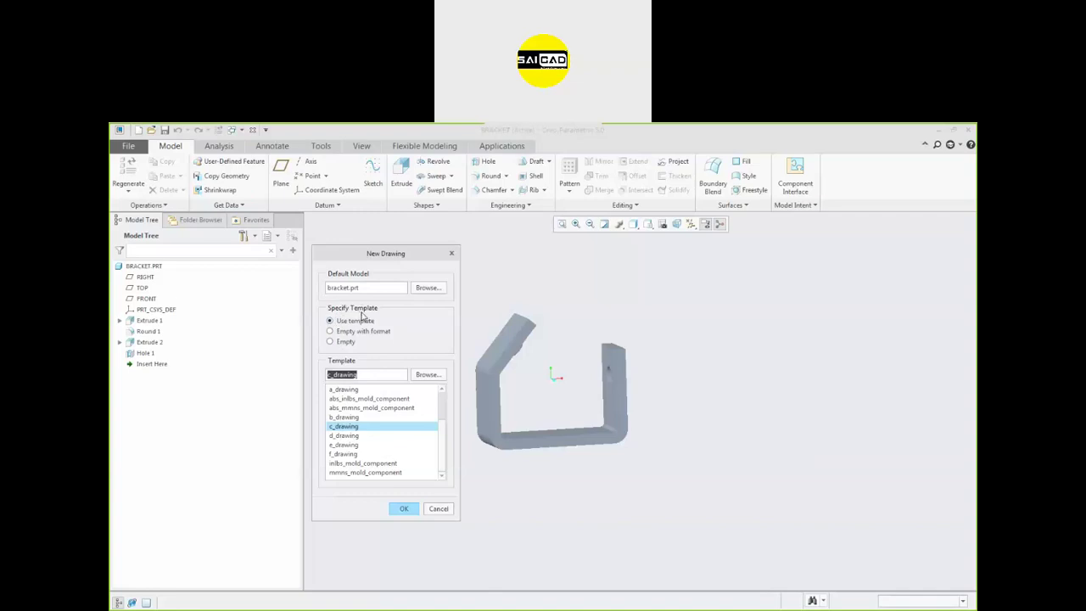
{"action": "mouse_move", "coordinate": [443, 444]}
{"action": "left_mouse_down"}
{"action": "mouse_move", "coordinate": [444, 393]}
{"action": "mouse_move", "coordinate": [436, 466]}
{"action": "mouse_move", "coordinate": [435, 455]}
{"action": "left_mouse_up"}
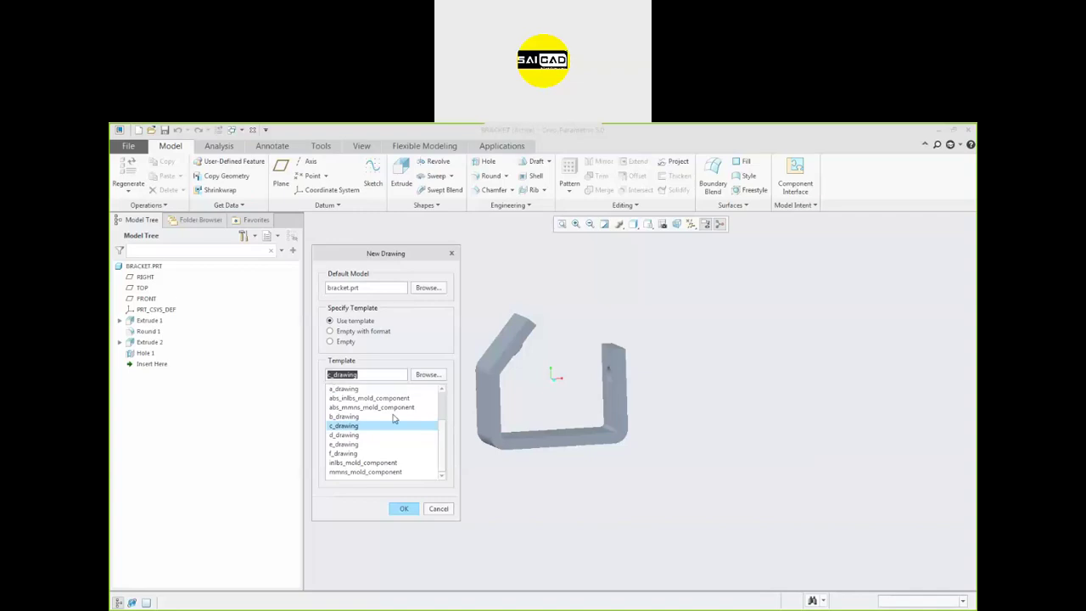
{"action": "left_click", "coordinate": [346, 346]}
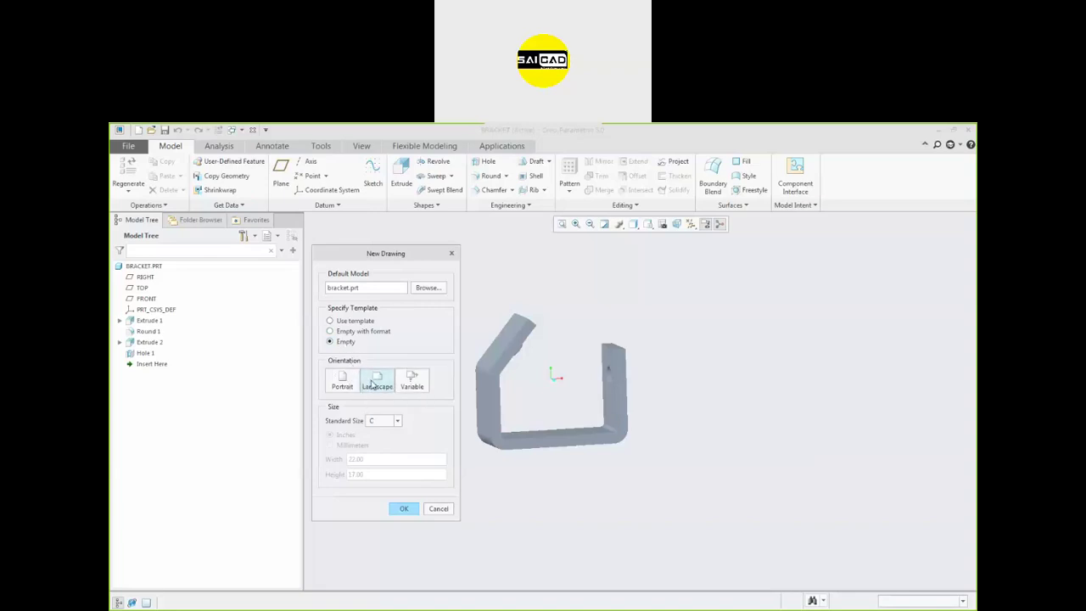
{"action": "left_click", "coordinate": [396, 422]}
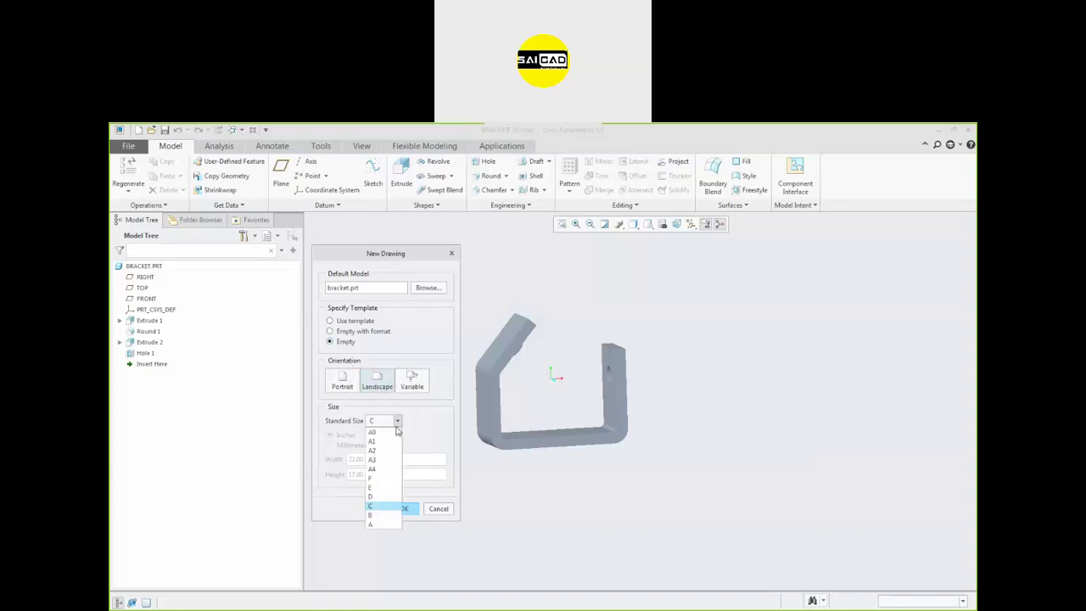
{"action": "left_click", "coordinate": [381, 468]}
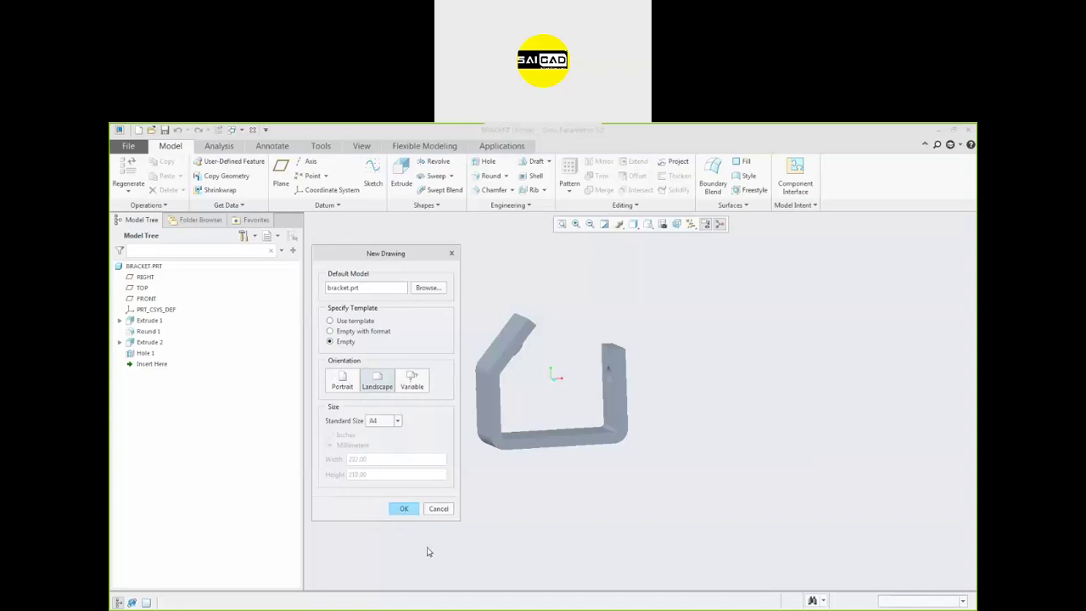
{"action": "left_click", "coordinate": [404, 509]}
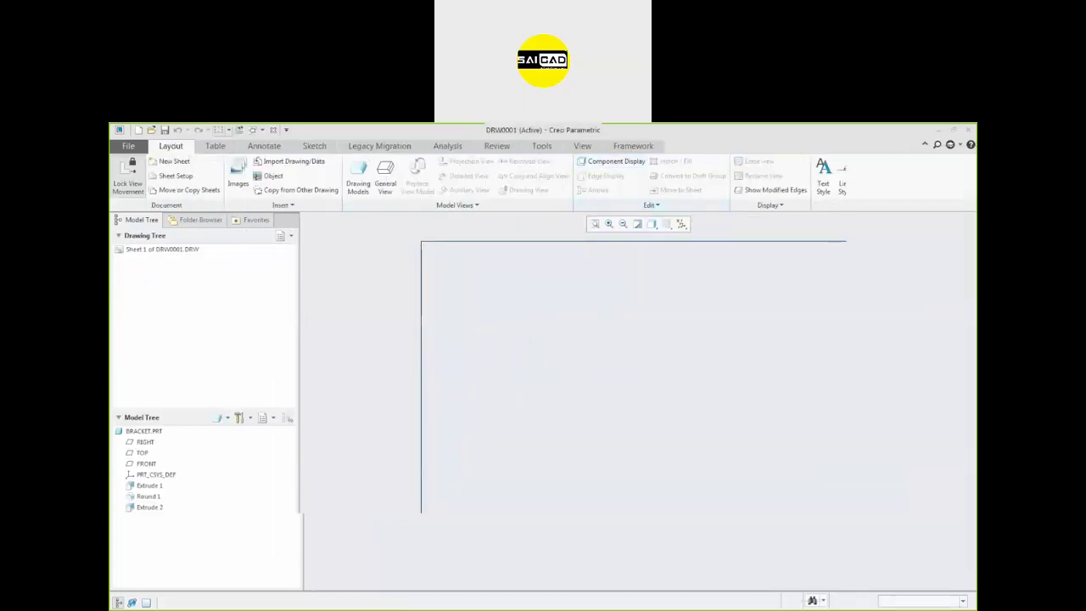
{"action": "scroll", "coordinate": [620, 392], "scroll_direction": "down", "scroll_amount": 2}
{"action": "scroll", "coordinate": [691, 402], "scroll_direction": "down", "scroll_amount": 3}
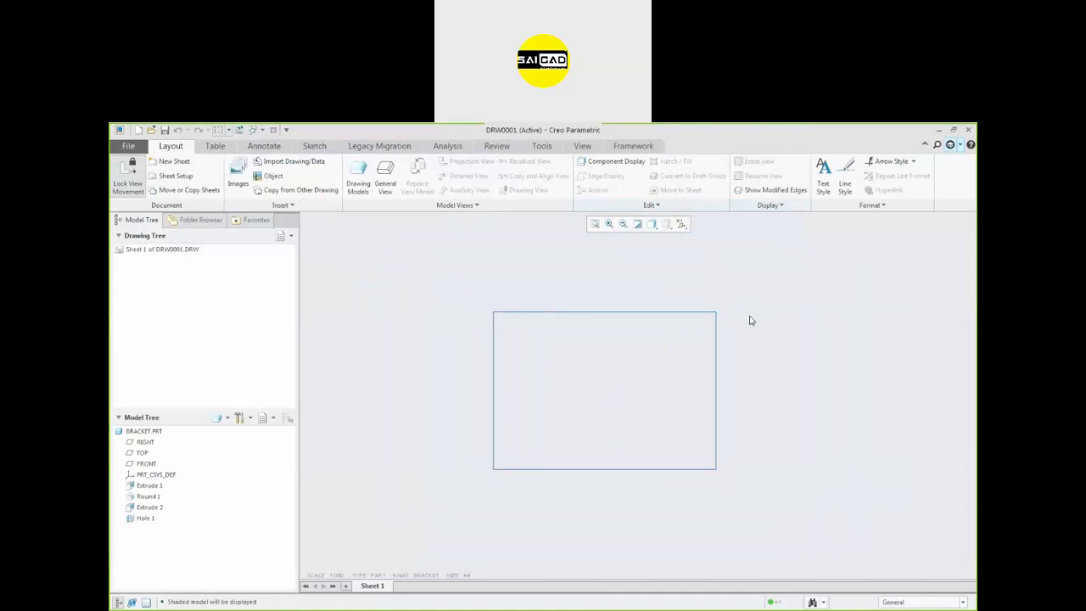
Review the sheet setup of Sheet 1 and the drawing scale, accepting both
{"action": "left_click", "coordinate": [129, 251]}
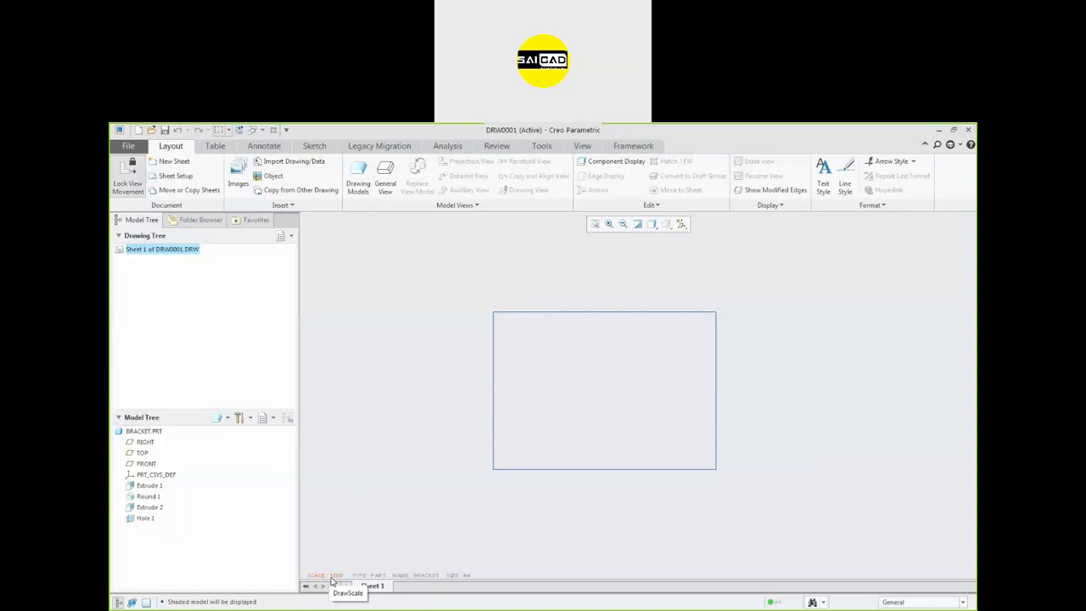
{"action": "double_click", "coordinate": [468, 578]}
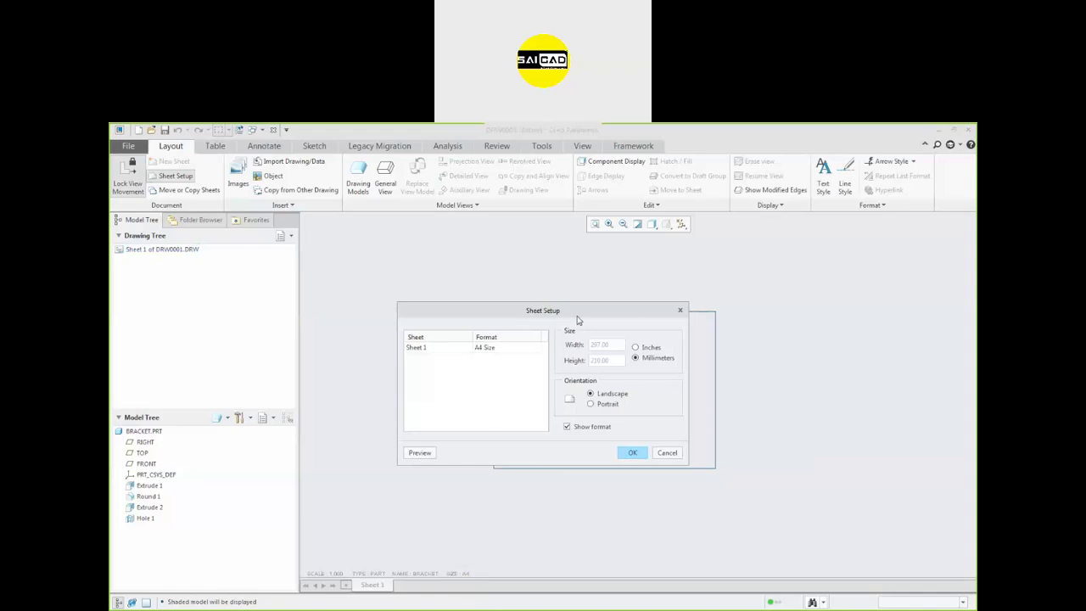
{"action": "left_click", "coordinate": [633, 452]}
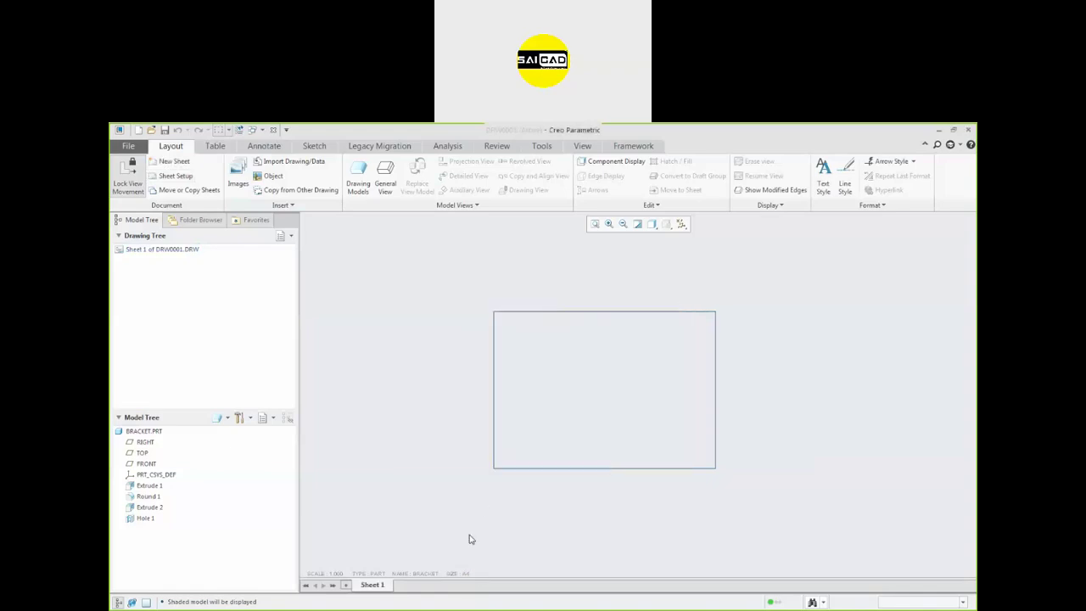
{"action": "double_click", "coordinate": [315, 573]}
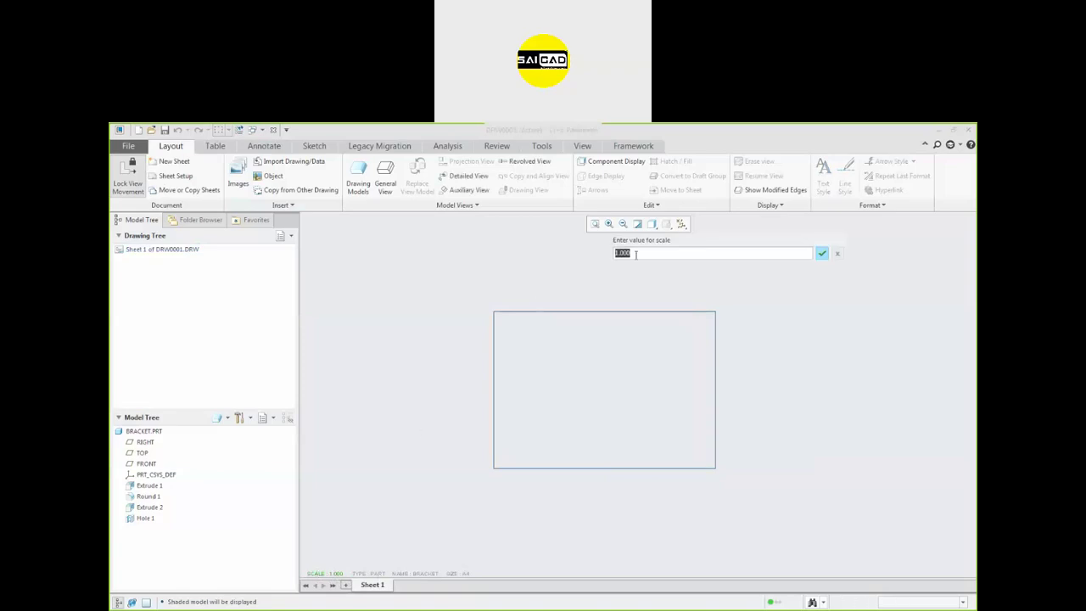
{"action": "left_click", "coordinate": [822, 258]}
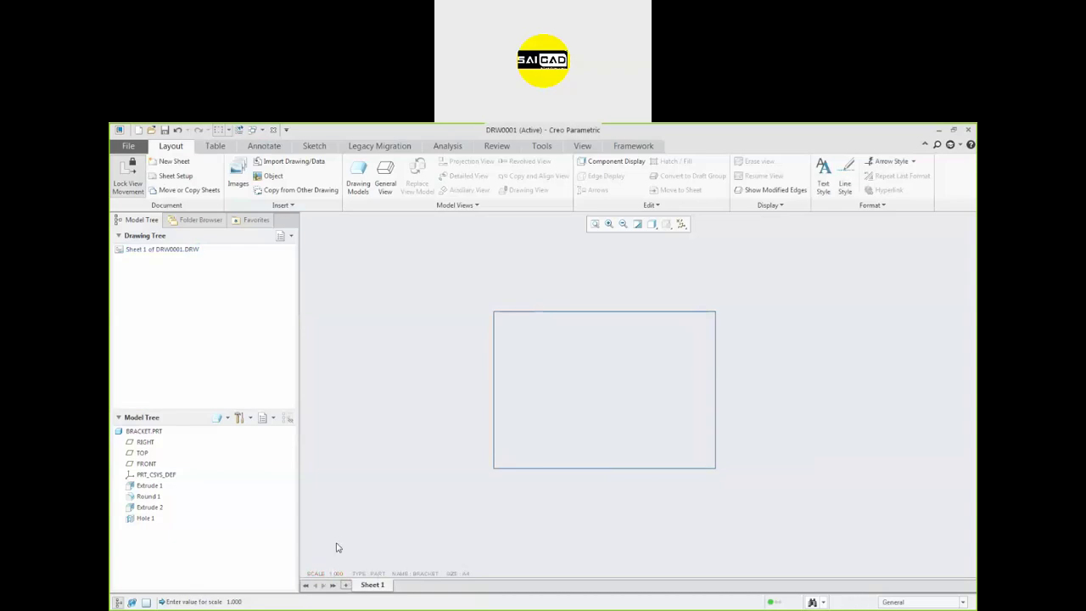
View the Drawing Models options and leave them with Done/Return
{"action": "scroll", "coordinate": [779, 347], "scroll_direction": "down", "scroll_amount": 1}
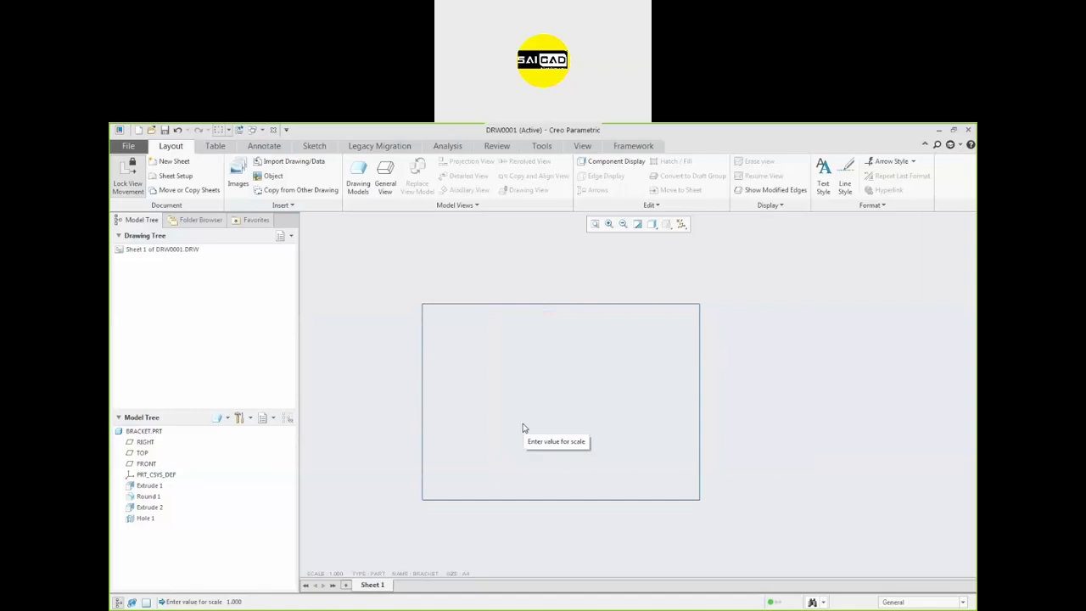
{"action": "scroll", "coordinate": [575, 412], "scroll_direction": "up", "scroll_amount": 1}
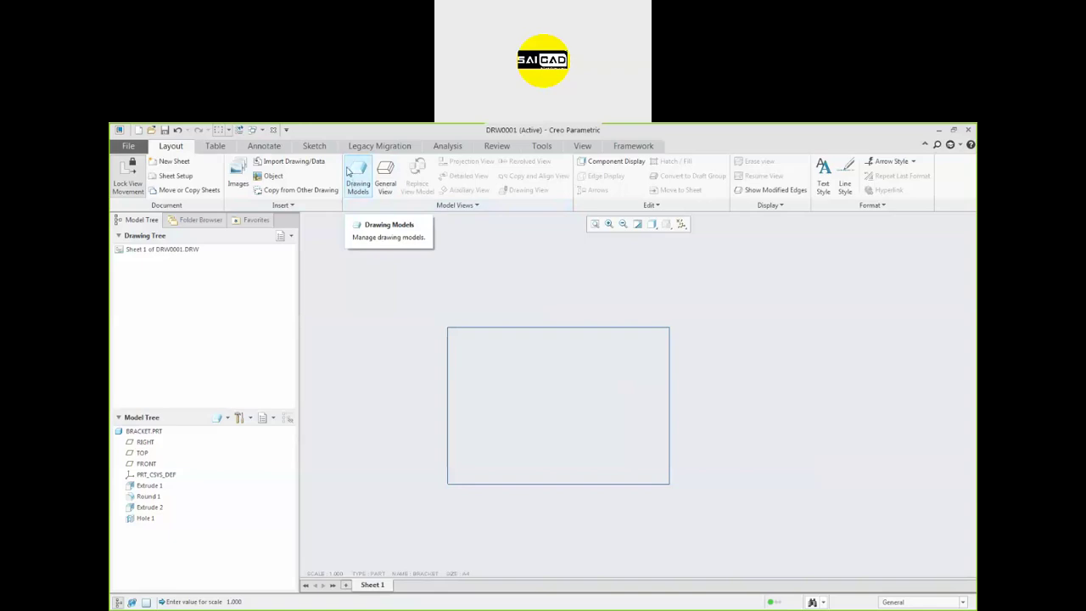
{"action": "left_click", "coordinate": [354, 185]}
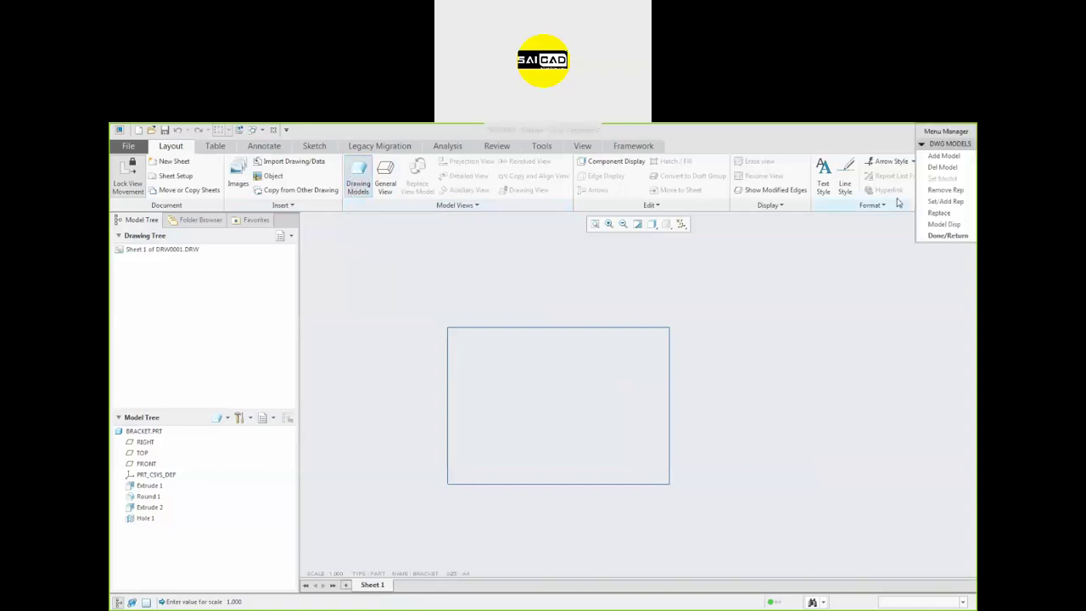
{"action": "left_click", "coordinate": [948, 236]}
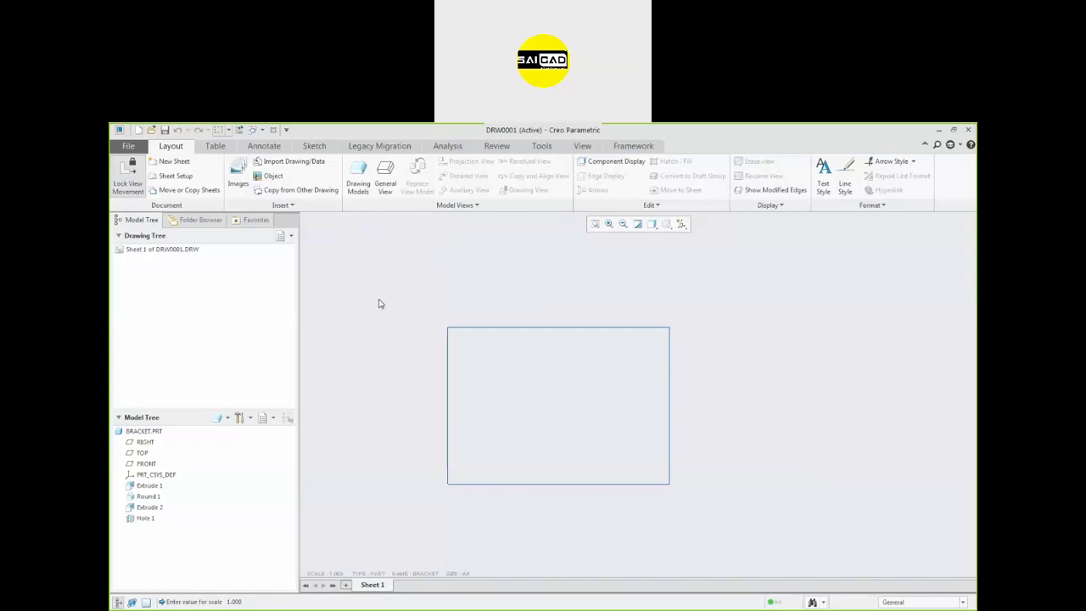
{"action": "left_click", "coordinate": [388, 176]}
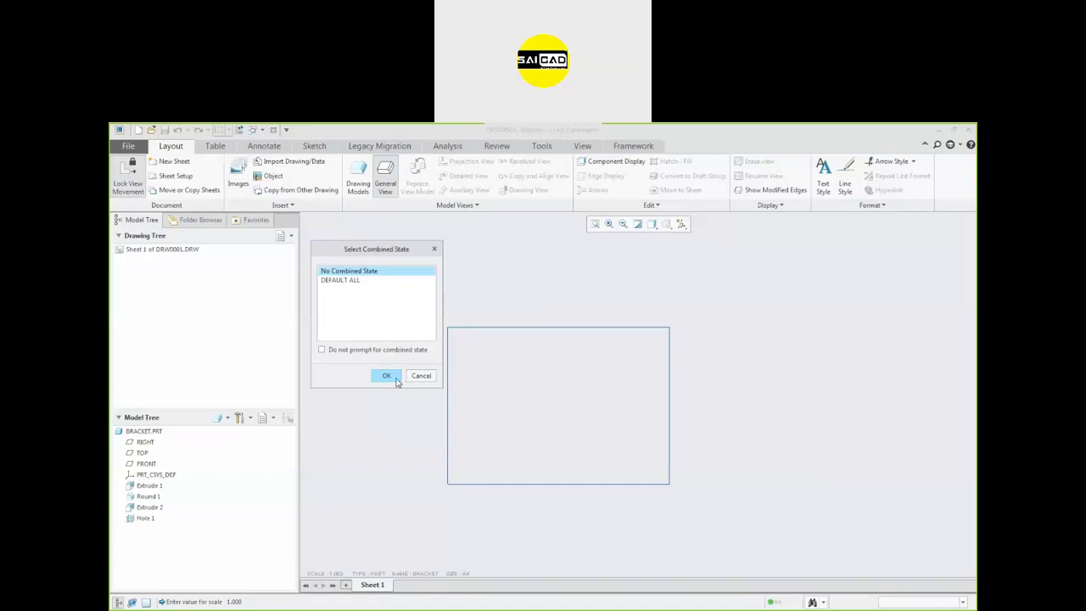
{"action": "left_click", "coordinate": [346, 352]}
{"action": "left_click", "coordinate": [389, 377]}
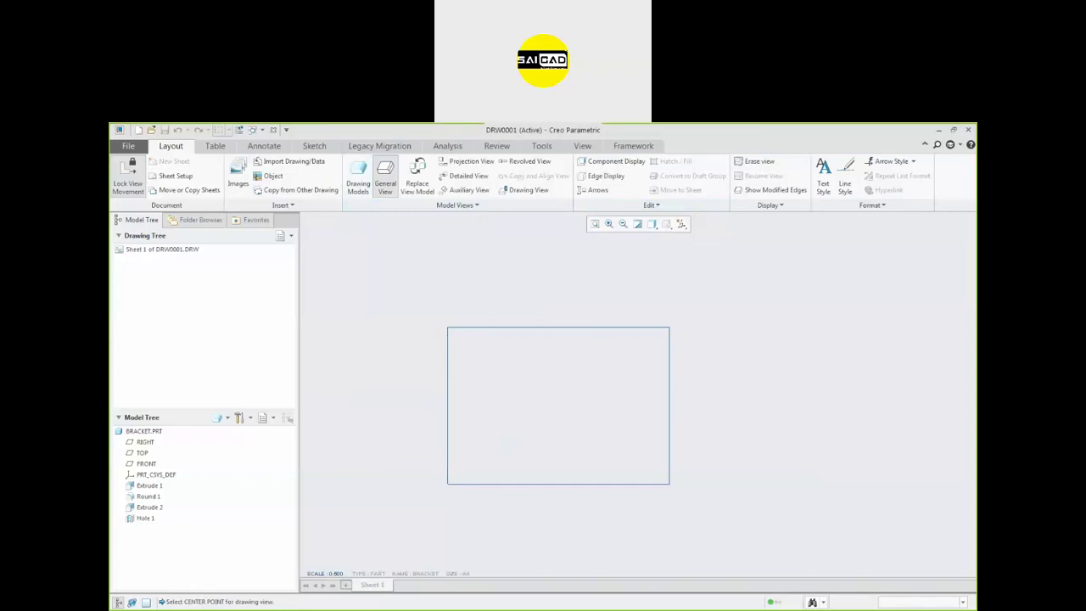
{"action": "left_click_drag", "start_coordinate": [173, 604], "coordinate": [284, 605]}
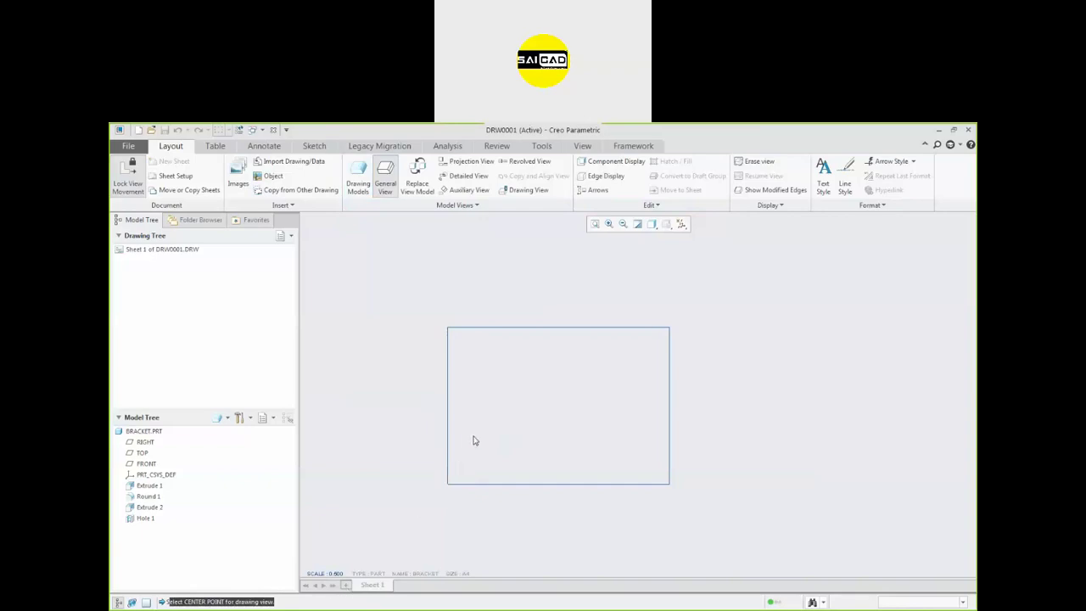
{"action": "left_click", "coordinate": [502, 421]}
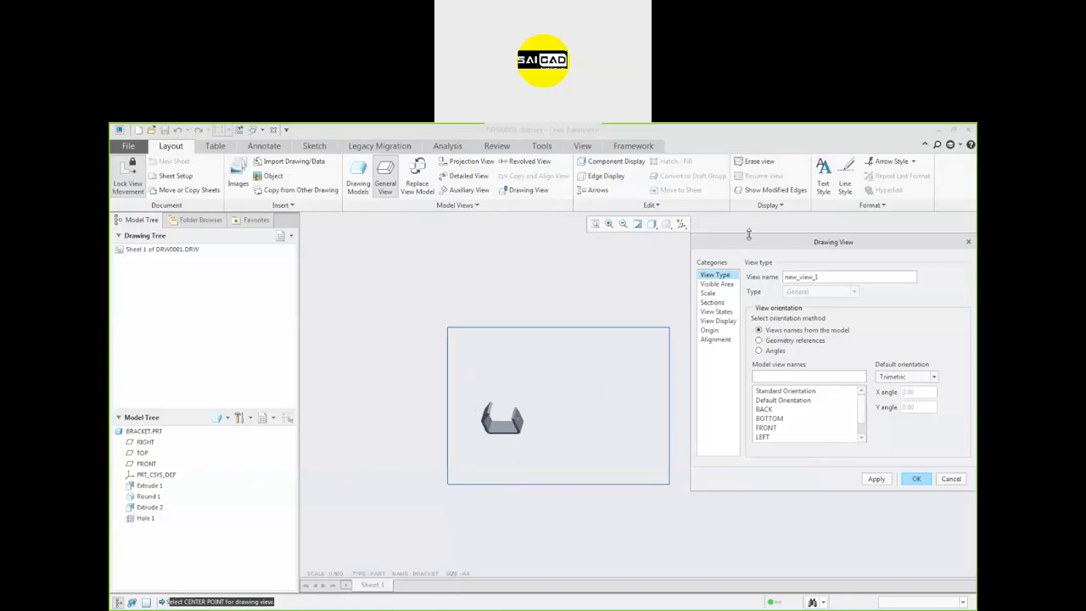
{"action": "left_click_drag", "start_coordinate": [811, 244], "coordinate": [745, 258]}
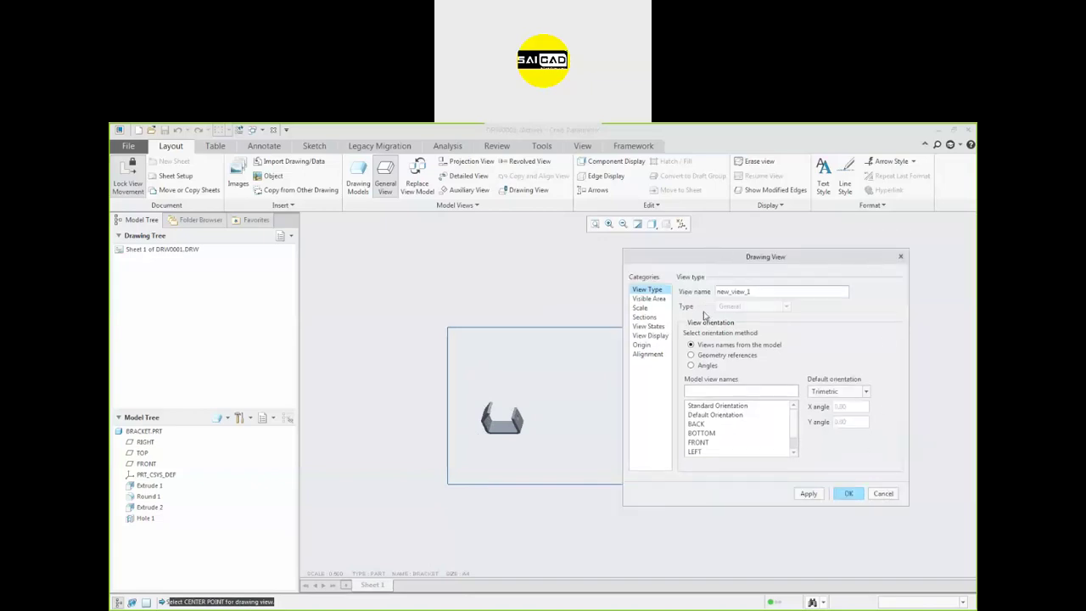
{"action": "left_click", "coordinate": [883, 495]}
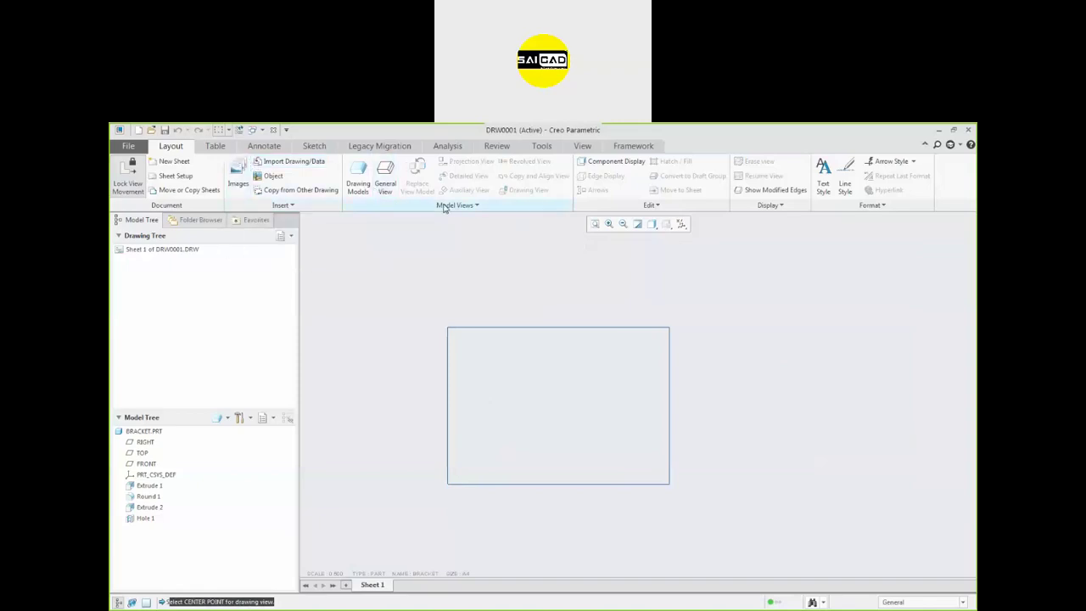
Place a general view of the bracket in the upper-right area of the A4 sheet
{"action": "left_click", "coordinate": [387, 176]}
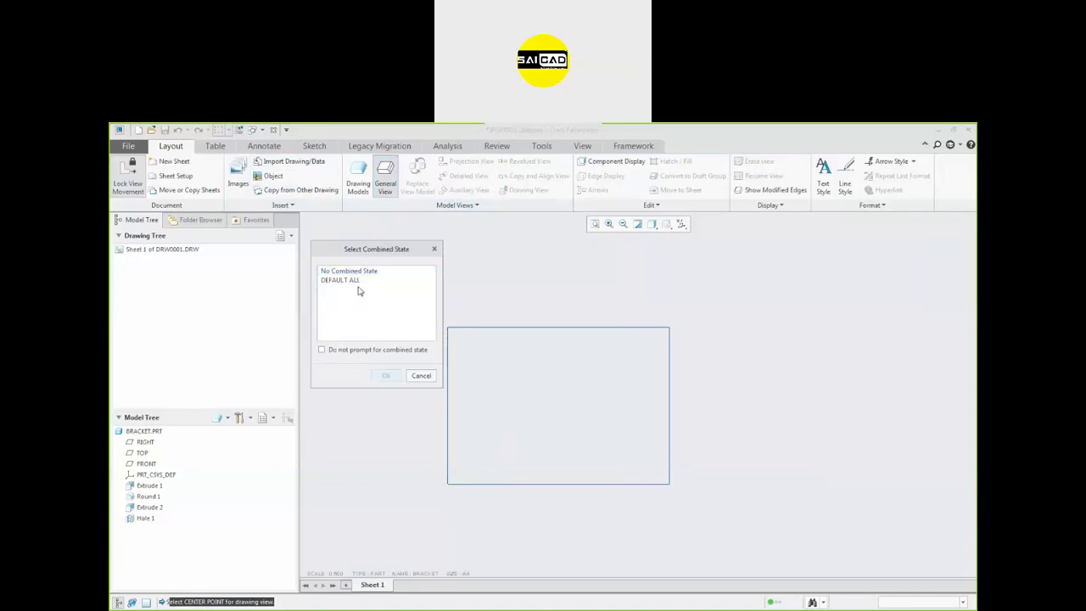
{"action": "left_click", "coordinate": [386, 375]}
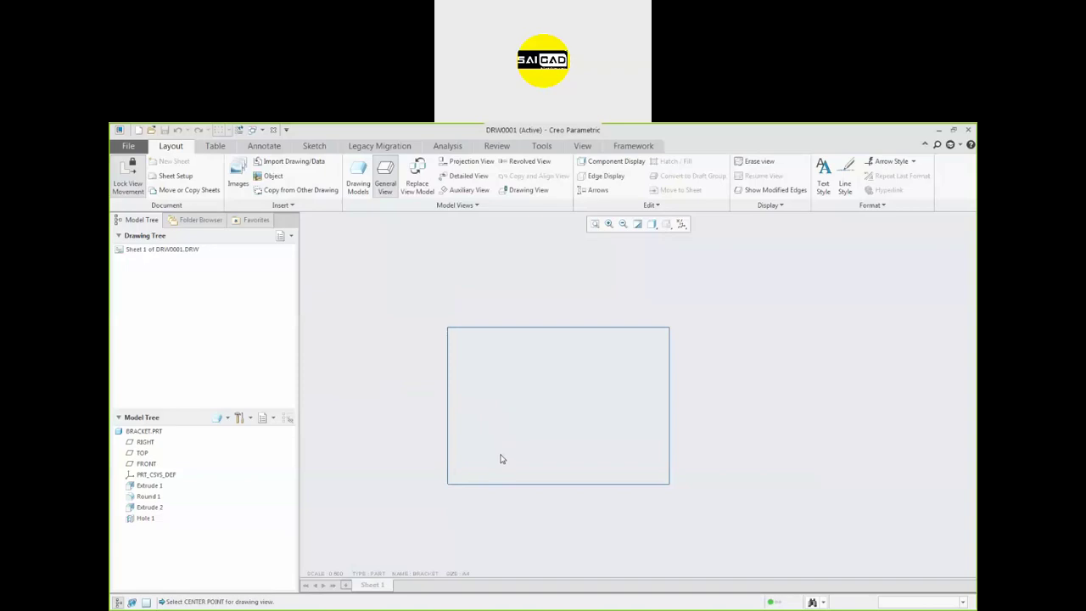
{"action": "left_click", "coordinate": [617, 375]}
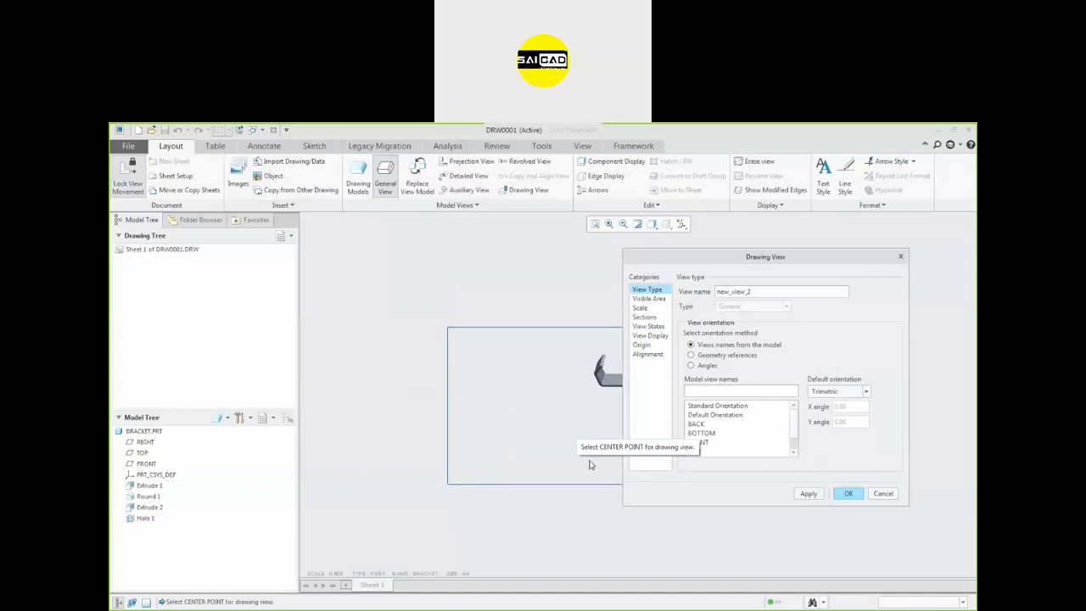
{"action": "mouse_move", "coordinate": [779, 257]}
{"action": "left_mouse_down"}
{"action": "mouse_move", "coordinate": [794, 247]}
{"action": "mouse_move", "coordinate": [775, 242]}
{"action": "left_mouse_up"}
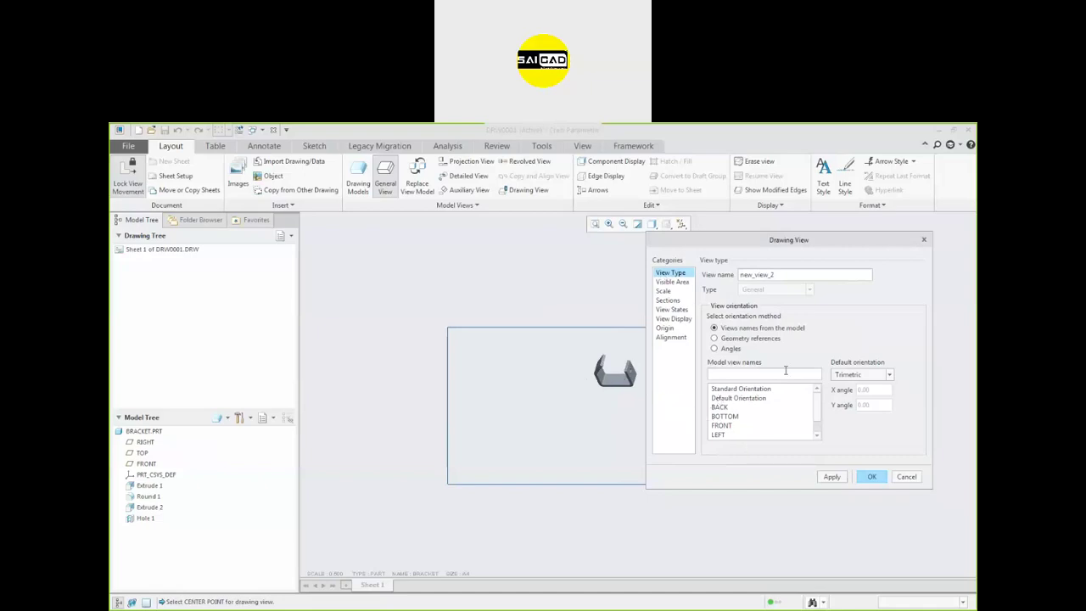
Orient the new general view with the FRONT model view and apply it
{"action": "scroll", "coordinate": [815, 418], "scroll_direction": "down", "scroll_amount": 1}
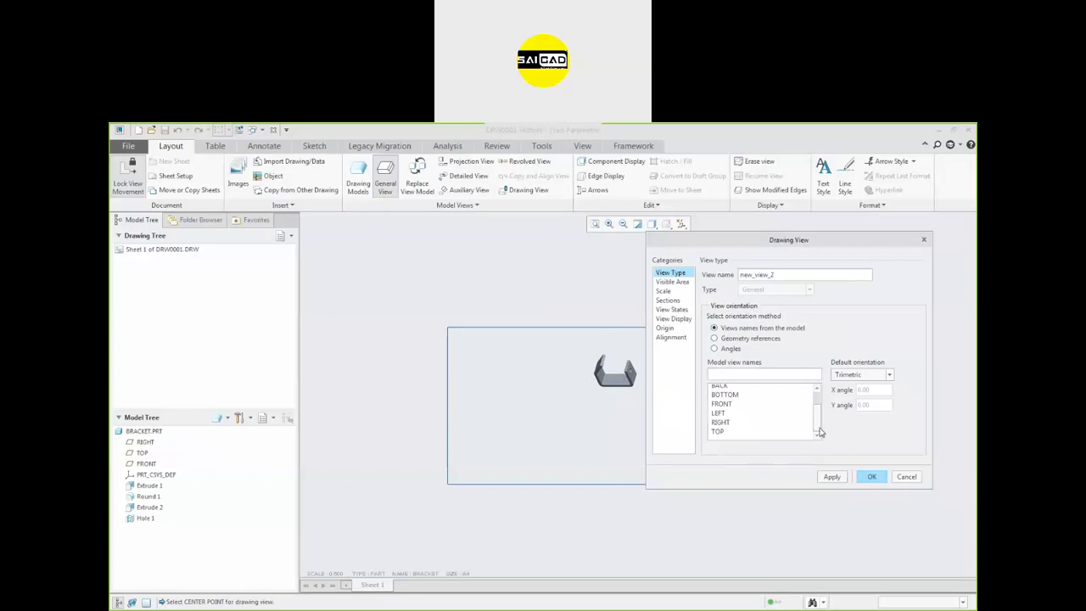
{"action": "left_click", "coordinate": [721, 407]}
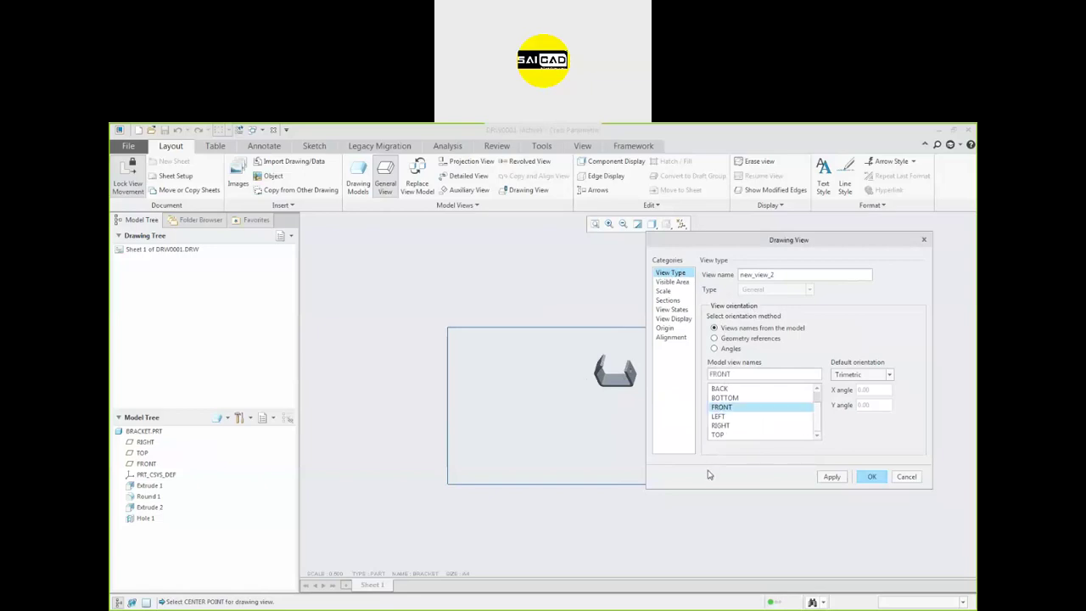
{"action": "left_click", "coordinate": [831, 478]}
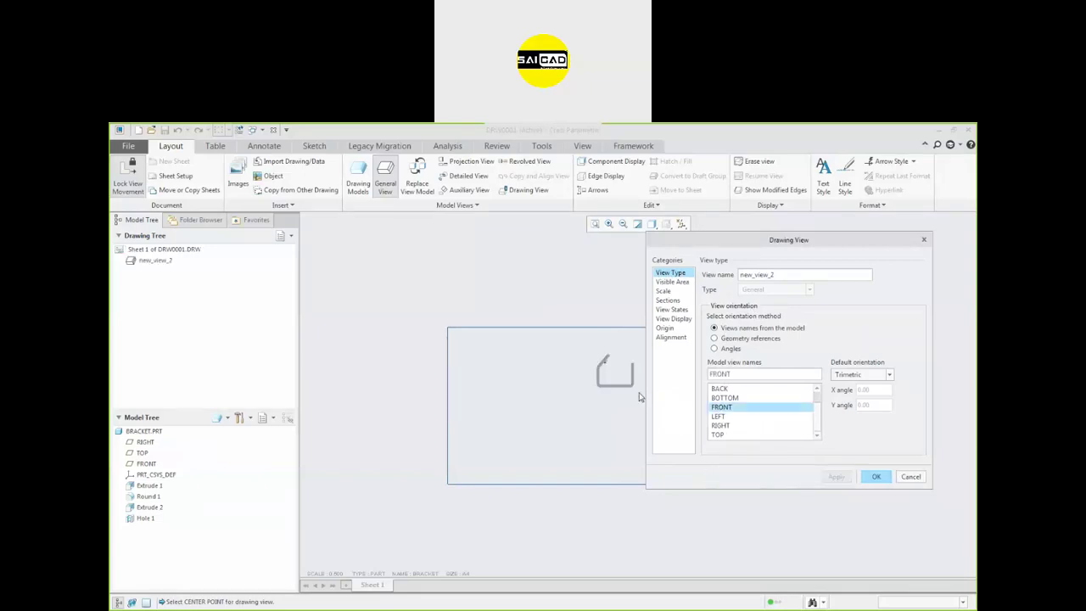
{"action": "scroll", "coordinate": [625, 365], "scroll_direction": "down", "scroll_amount": 7}
{"action": "scroll", "coordinate": [482, 391], "scroll_direction": "up", "scroll_amount": 5}
{"action": "scroll", "coordinate": [536, 402], "scroll_direction": "down", "scroll_amount": 1}
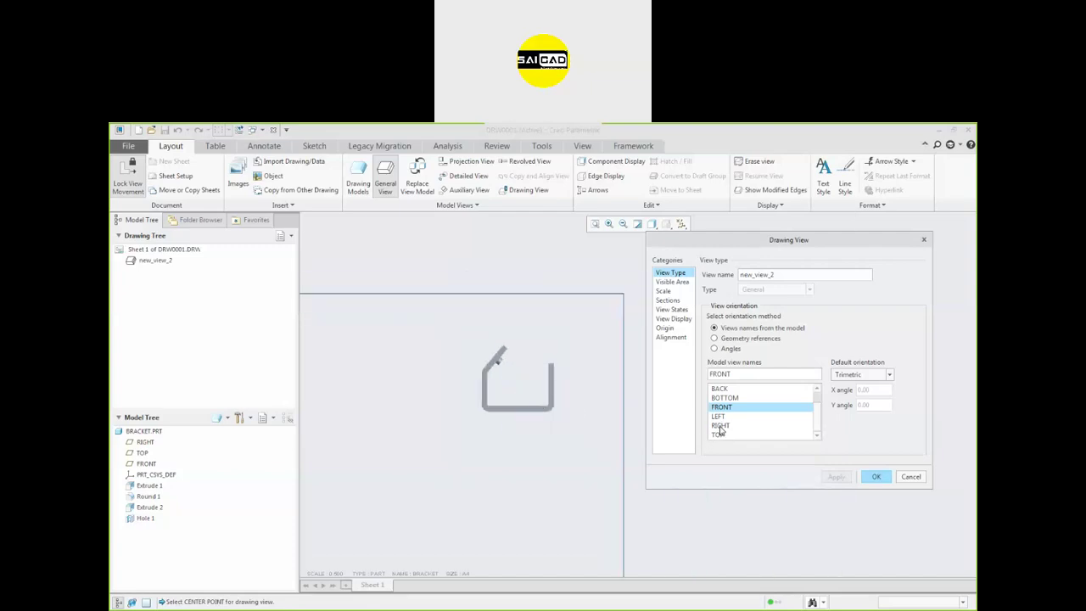
Apply the RIGHT model view to the bracket's general view, and switch its orientation to TOP
{"action": "left_click", "coordinate": [720, 426]}
{"action": "left_click", "coordinate": [834, 476]}
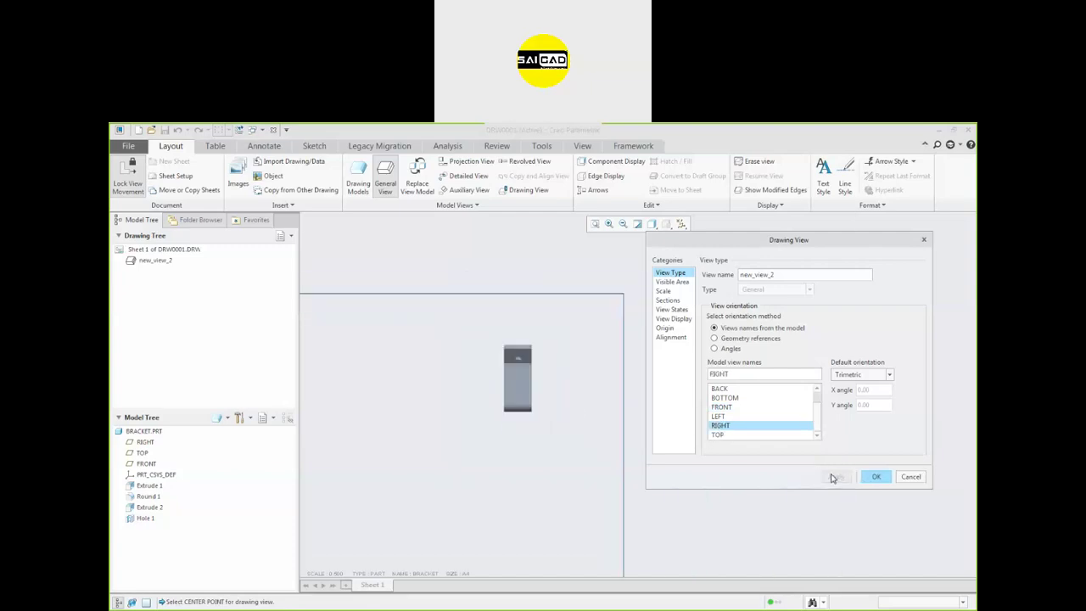
{"action": "left_click", "coordinate": [721, 435]}
{"action": "left_click", "coordinate": [839, 479]}
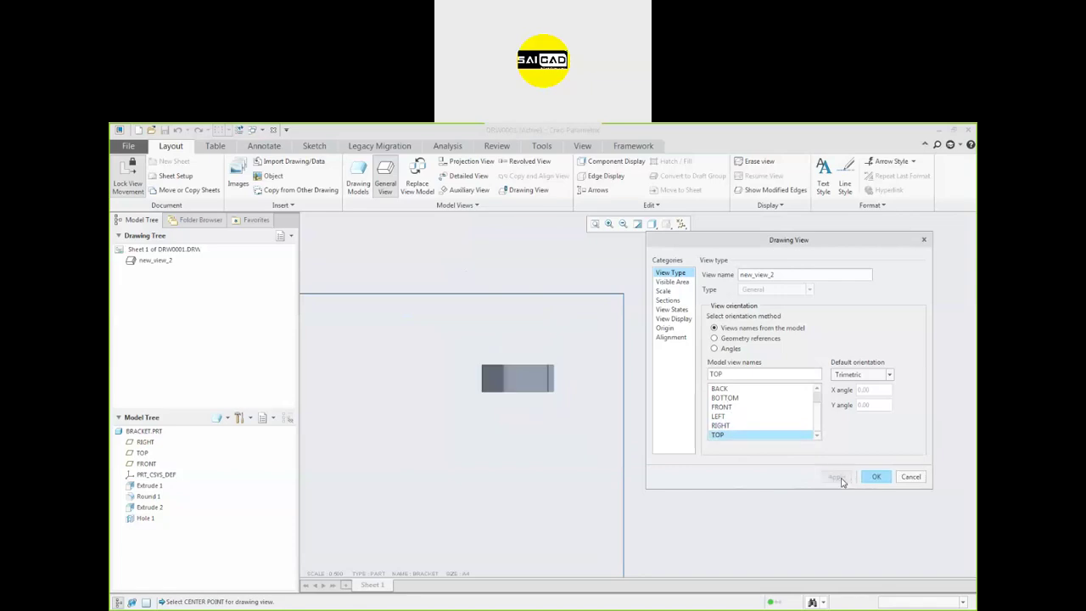
Apply the FRONT model view to the general view, and switch it to Standard Orientation with an Isometric default orientation
{"action": "left_click", "coordinate": [725, 409]}
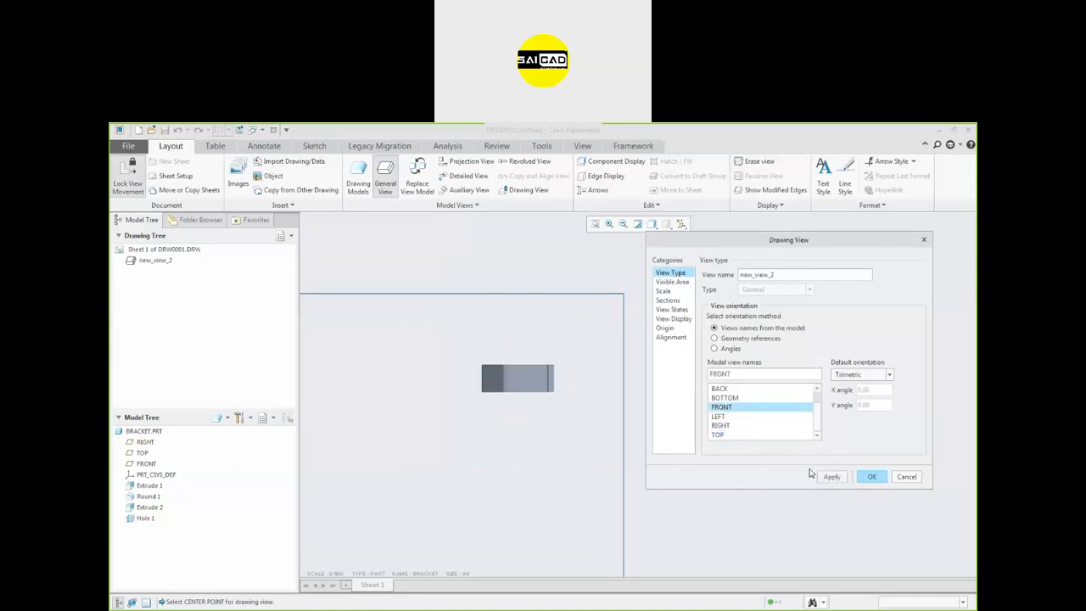
{"action": "left_click", "coordinate": [829, 476]}
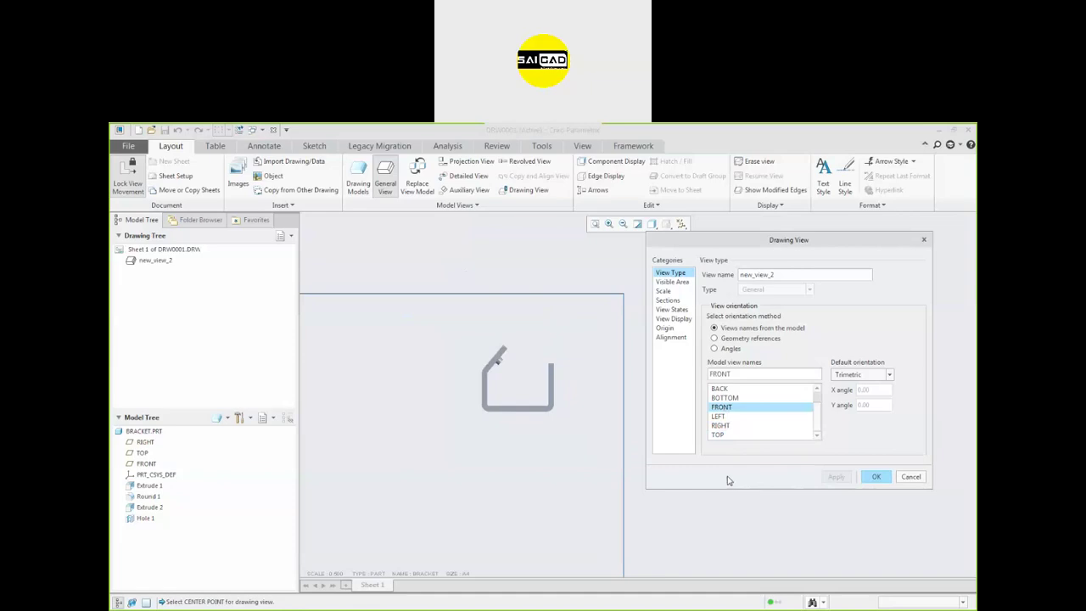
{"action": "left_click_drag", "start_coordinate": [818, 417], "coordinate": [819, 396]}
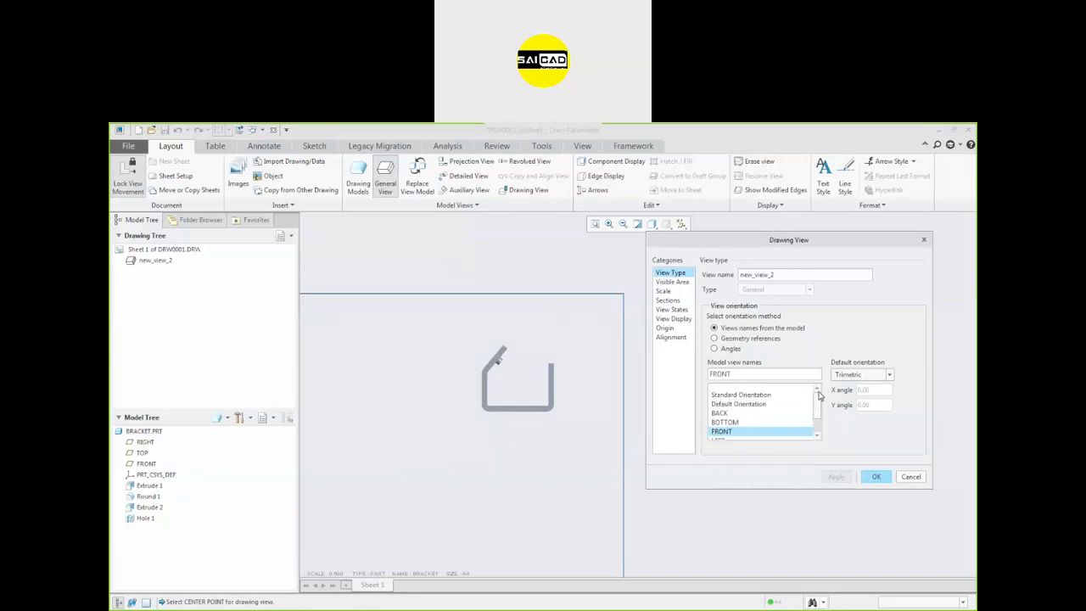
{"action": "left_click", "coordinate": [741, 389]}
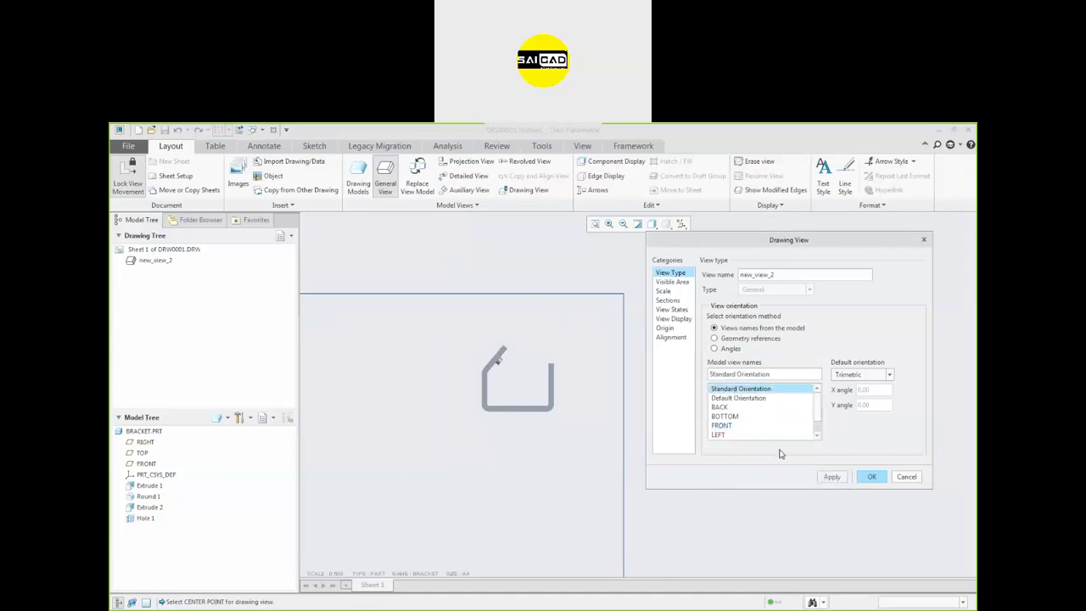
{"action": "left_click", "coordinate": [888, 375]}
{"action": "left_click", "coordinate": [865, 386]}
{"action": "left_click", "coordinate": [829, 478]}
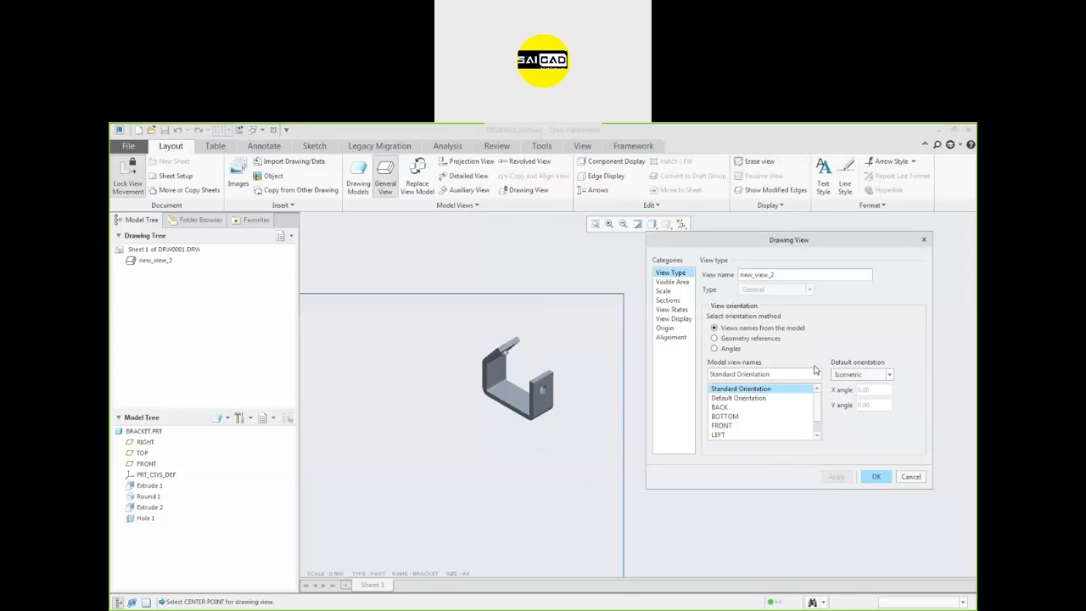
Rename the general view as Isometric View and apply the name
{"action": "left_click_drag", "start_coordinate": [773, 274], "coordinate": [720, 270]}
{"action": "key", "text": "BackSpace"}
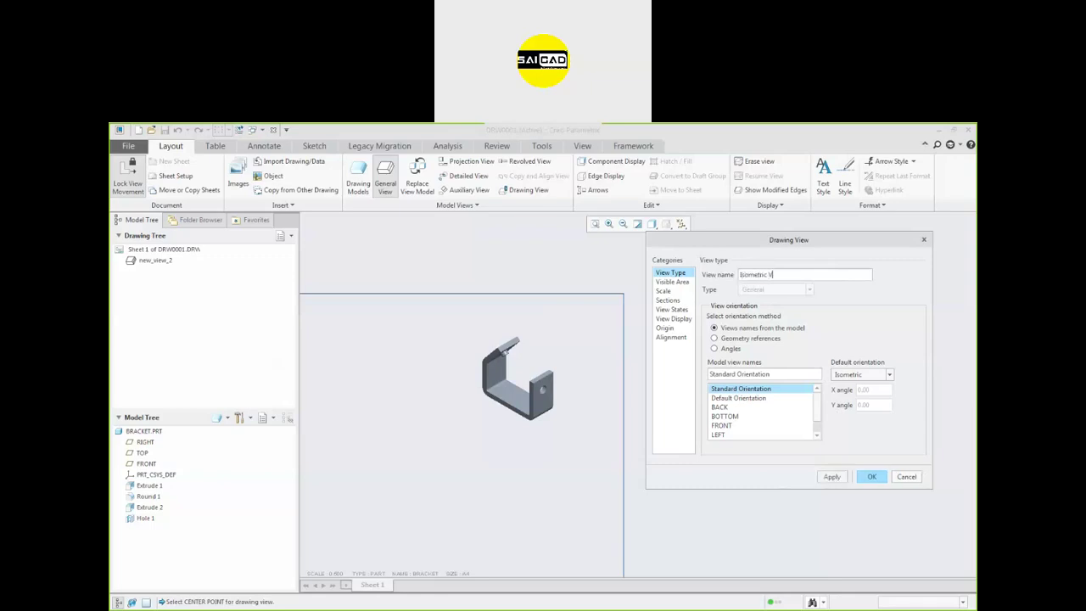
{"action": "left_click", "coordinate": [830, 477]}
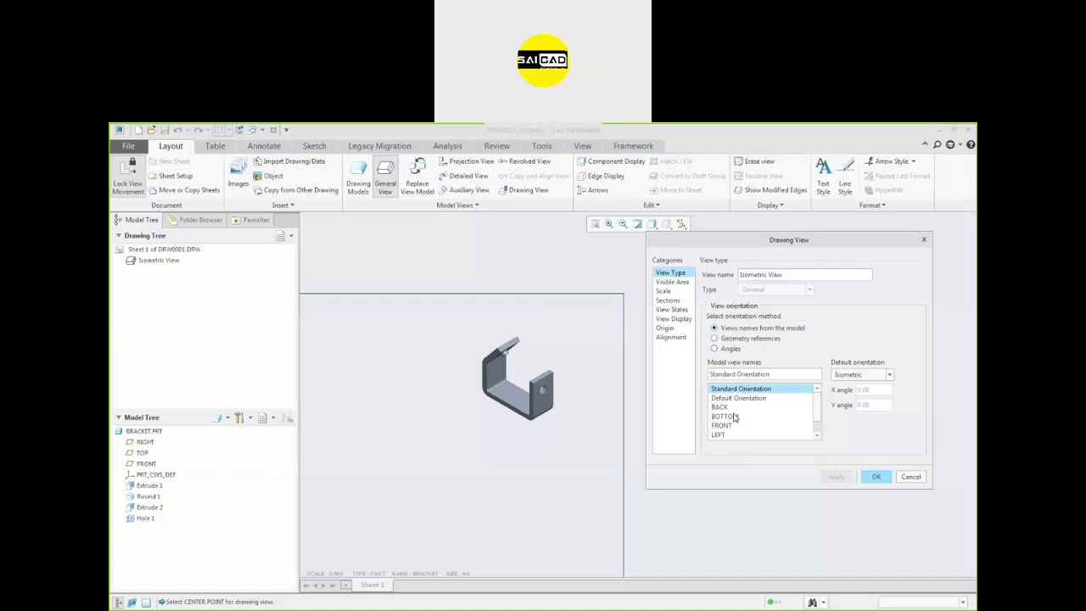
Examine the Geometry references and Angles orientation methods, and return to view names from the model
{"action": "left_click", "coordinate": [743, 341]}
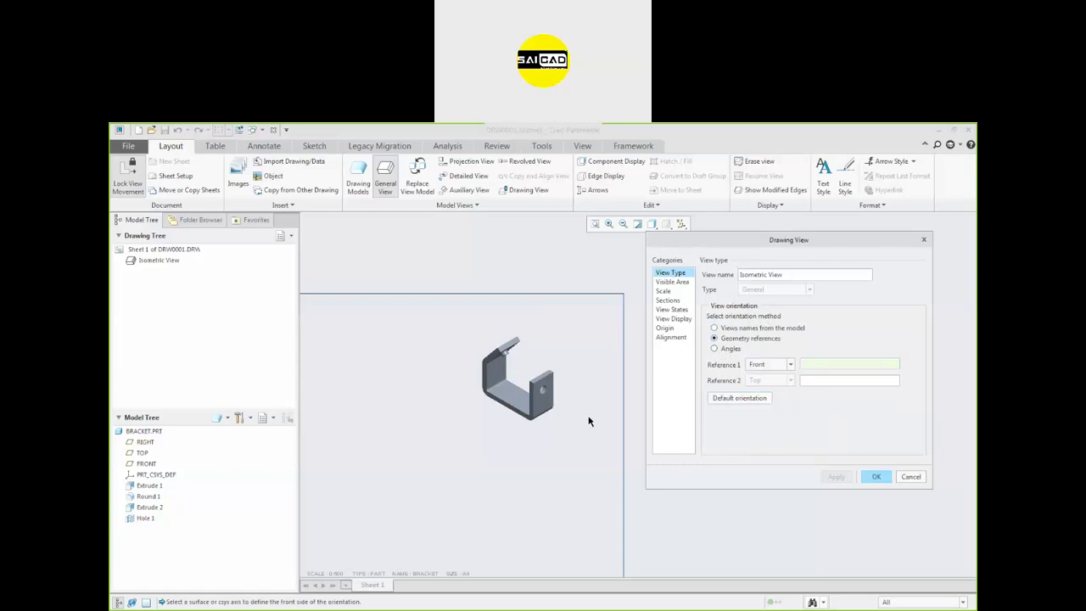
{"action": "left_click", "coordinate": [723, 351]}
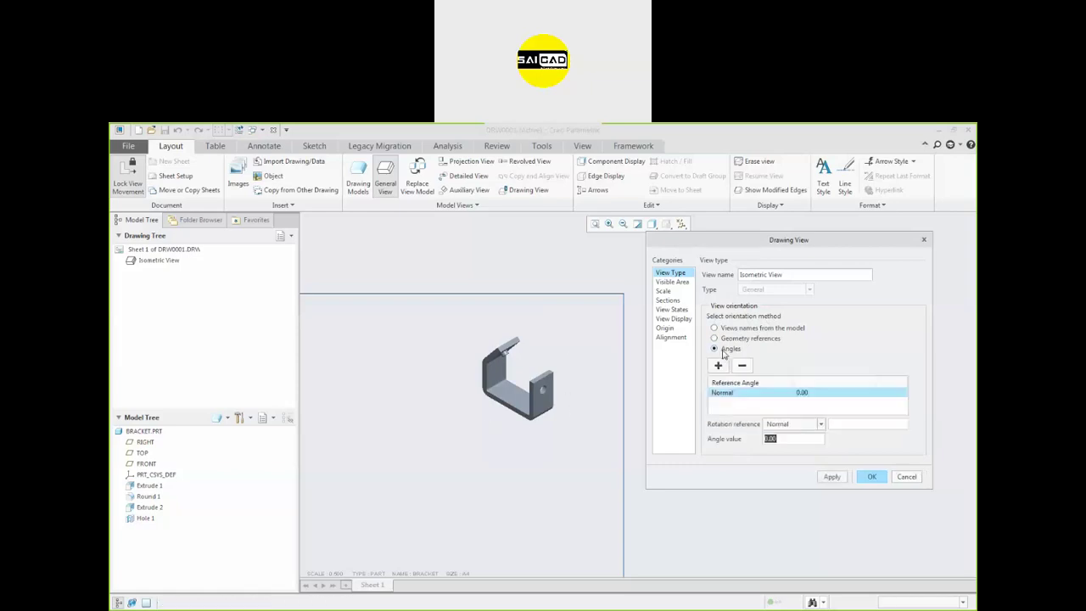
{"action": "left_click", "coordinate": [725, 339]}
{"action": "left_click", "coordinate": [729, 329]}
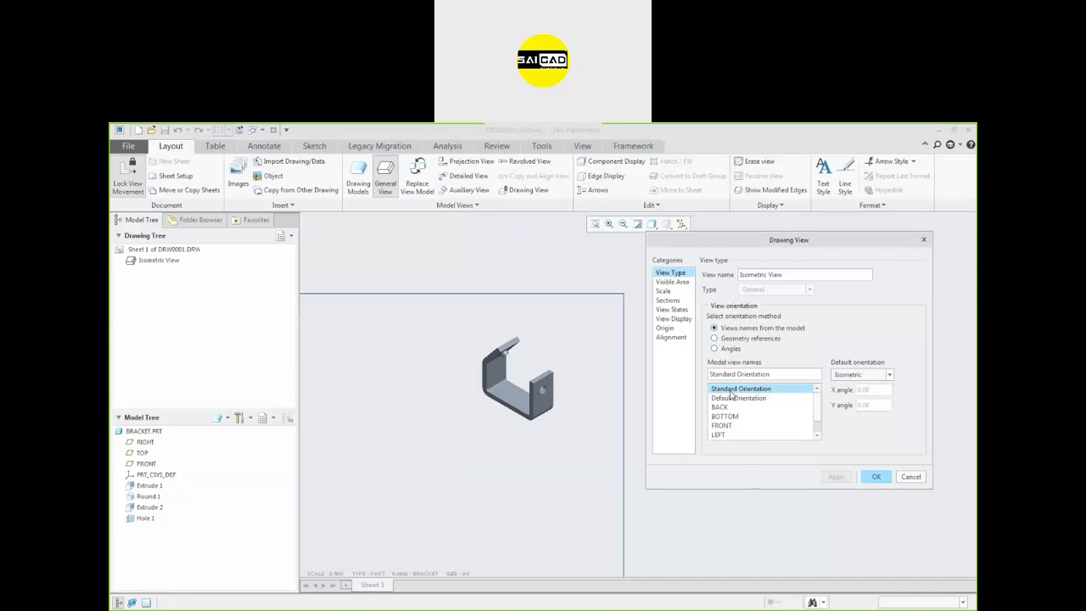
Orient the bracket's general view with the FRONT model view, accept it, and briefly check its view properties
{"action": "left_click", "coordinate": [725, 427]}
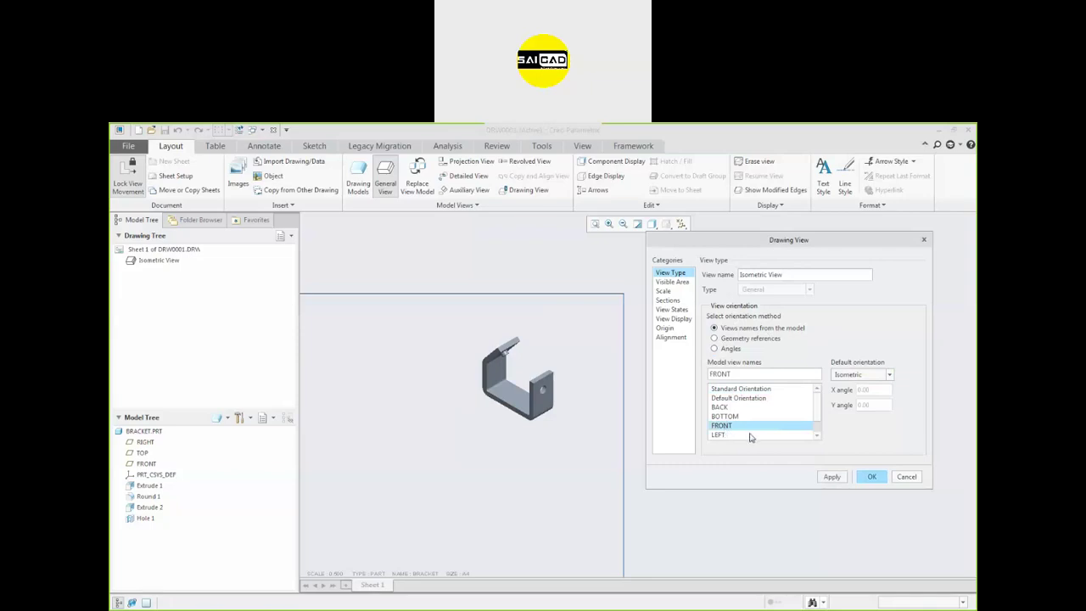
{"action": "left_click", "coordinate": [875, 479]}
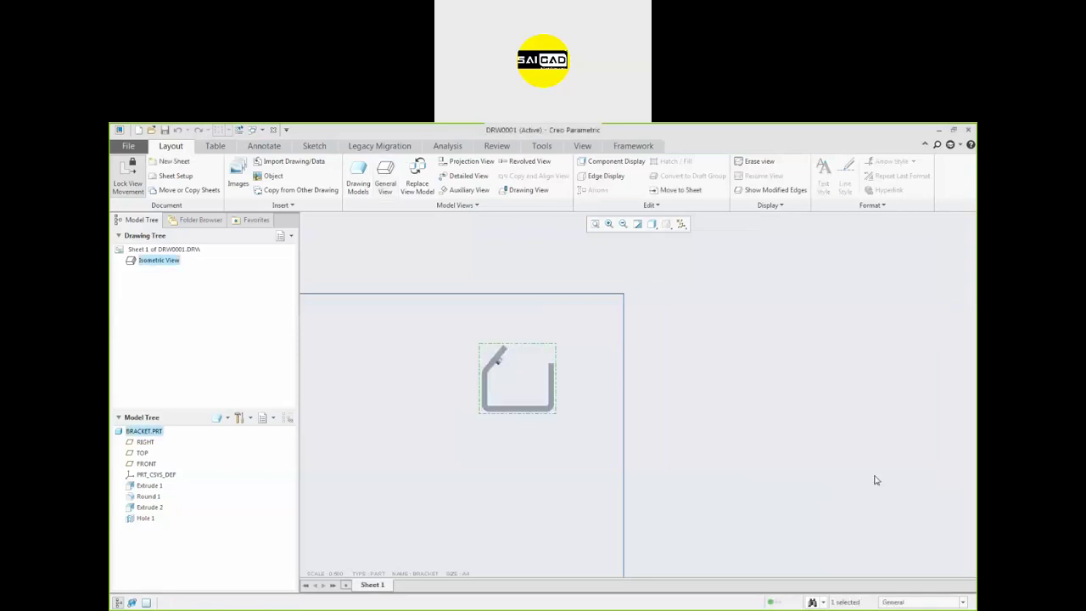
{"action": "double_click", "coordinate": [555, 358]}
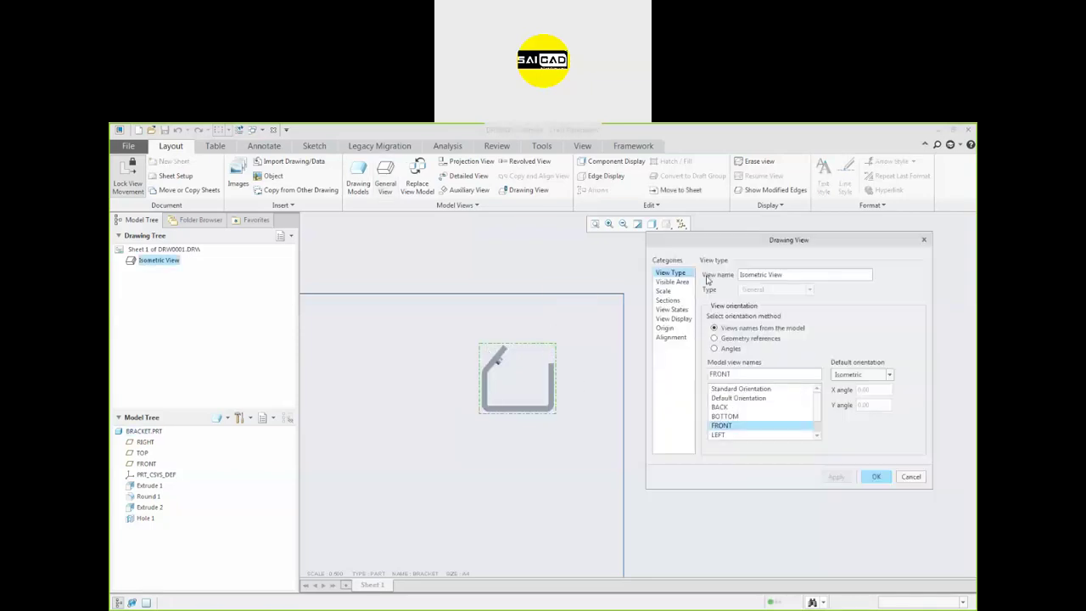
{"action": "left_click", "coordinate": [923, 240]}
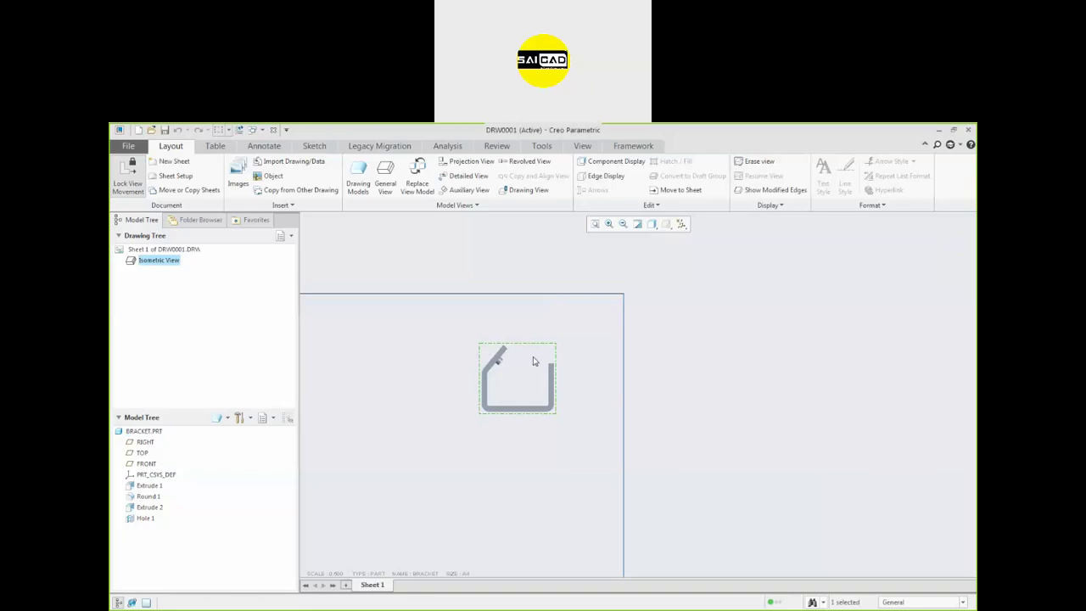
Rename the bracket's front-oriented general view as Front View and accept the view properties
{"action": "double_click", "coordinate": [486, 349]}
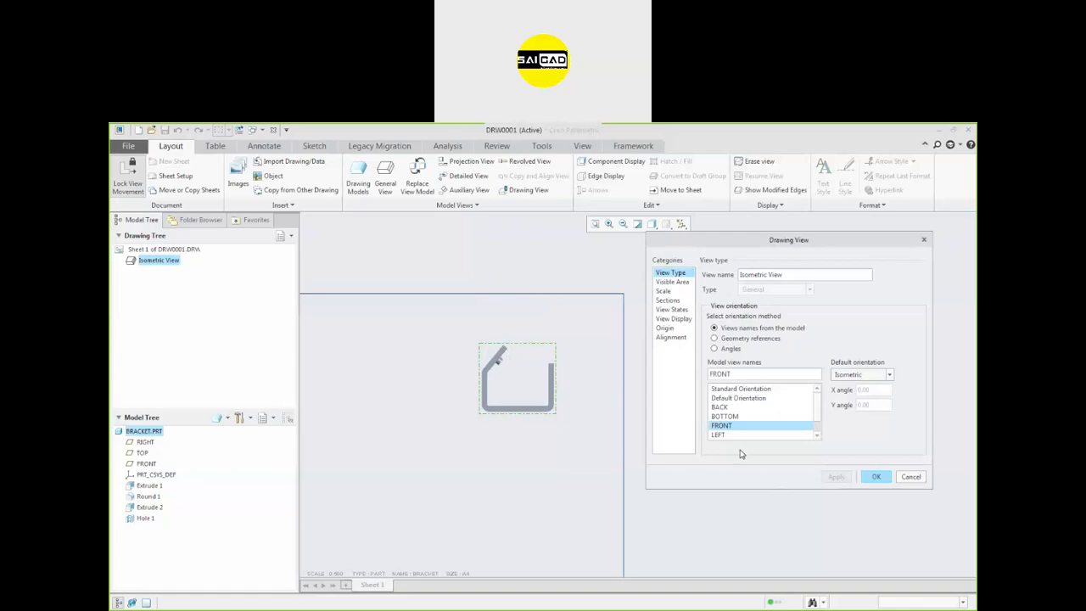
{"action": "mouse_move", "coordinate": [767, 274]}
{"action": "left_mouse_down"}
{"action": "mouse_move", "coordinate": [654, 283]}
{"action": "mouse_move", "coordinate": [653, 271]}
{"action": "left_mouse_up"}
{"action": "type", "text": "Fron"}
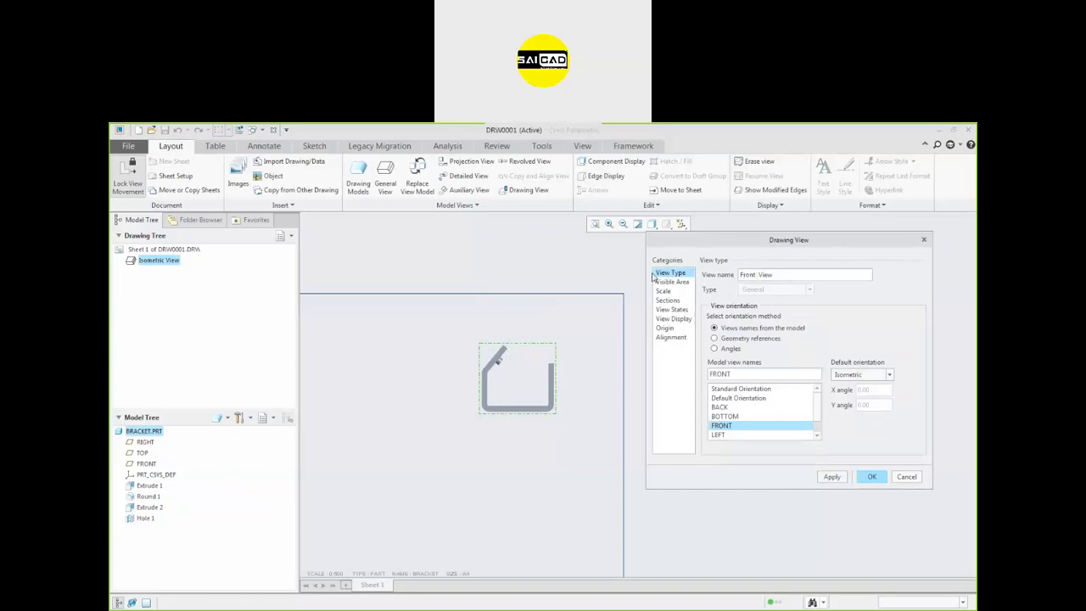
{"action": "left_click", "coordinate": [832, 478]}
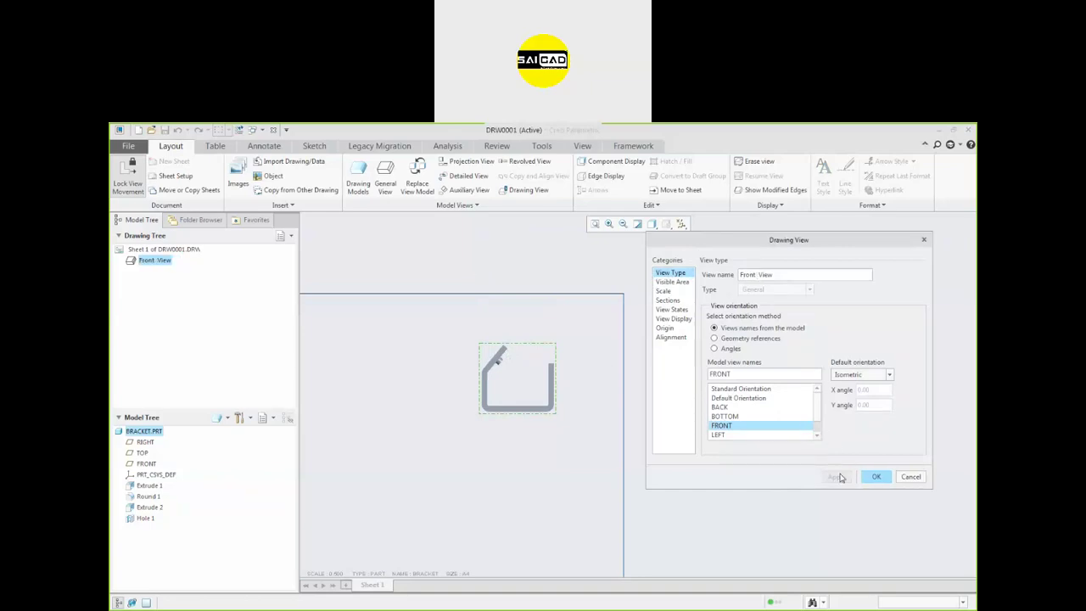
{"action": "left_click", "coordinate": [877, 478]}
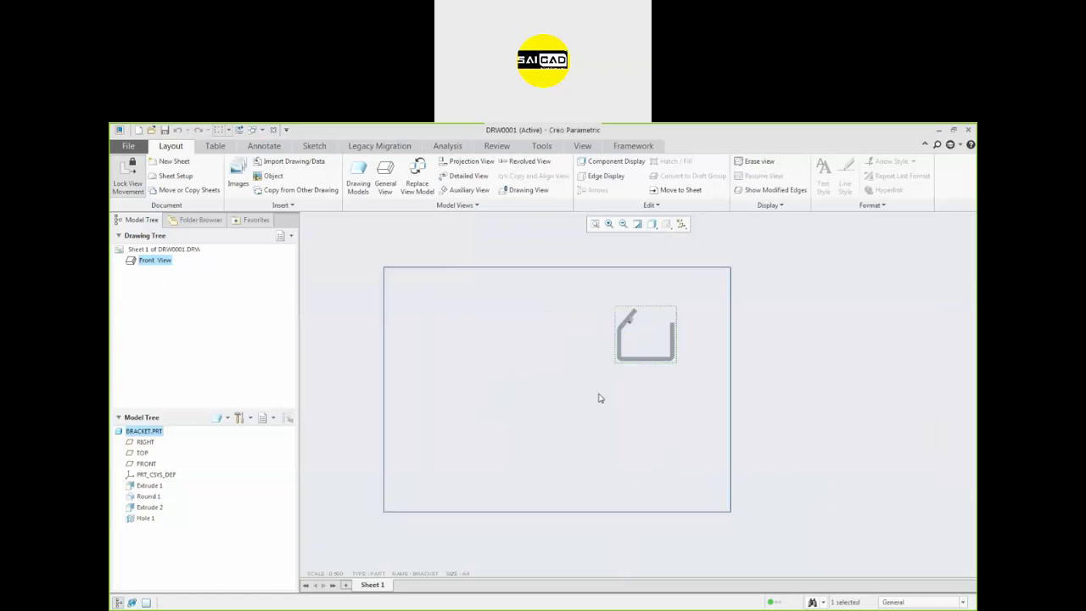
Try to move the front view toward the middle of the sheet while view movement is locked
{"action": "scroll", "coordinate": [615, 380], "scroll_direction": "down", "scroll_amount": 1}
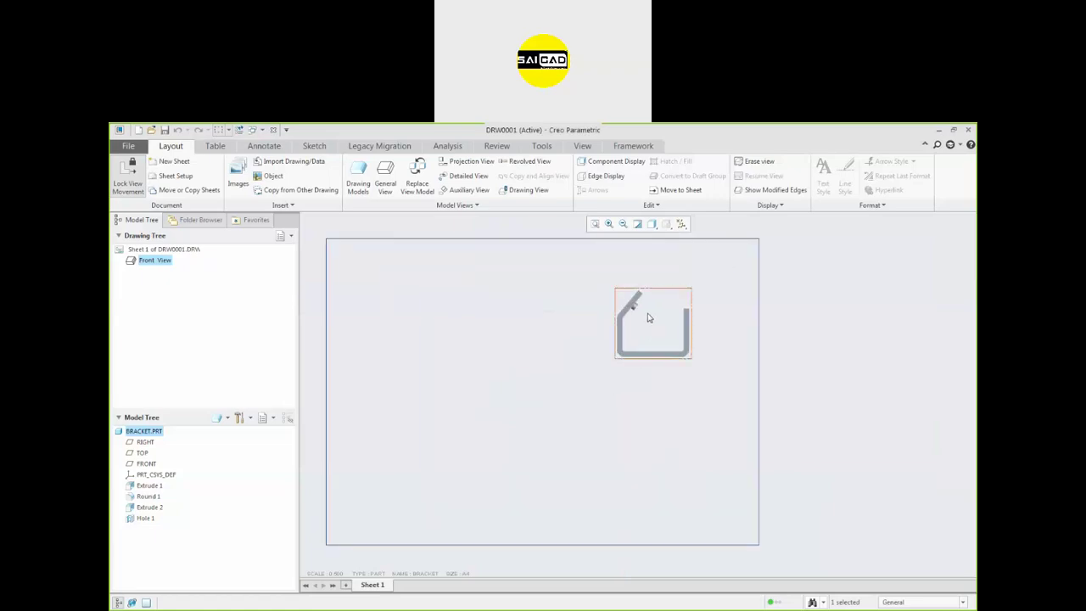
{"action": "left_click", "coordinate": [609, 295]}
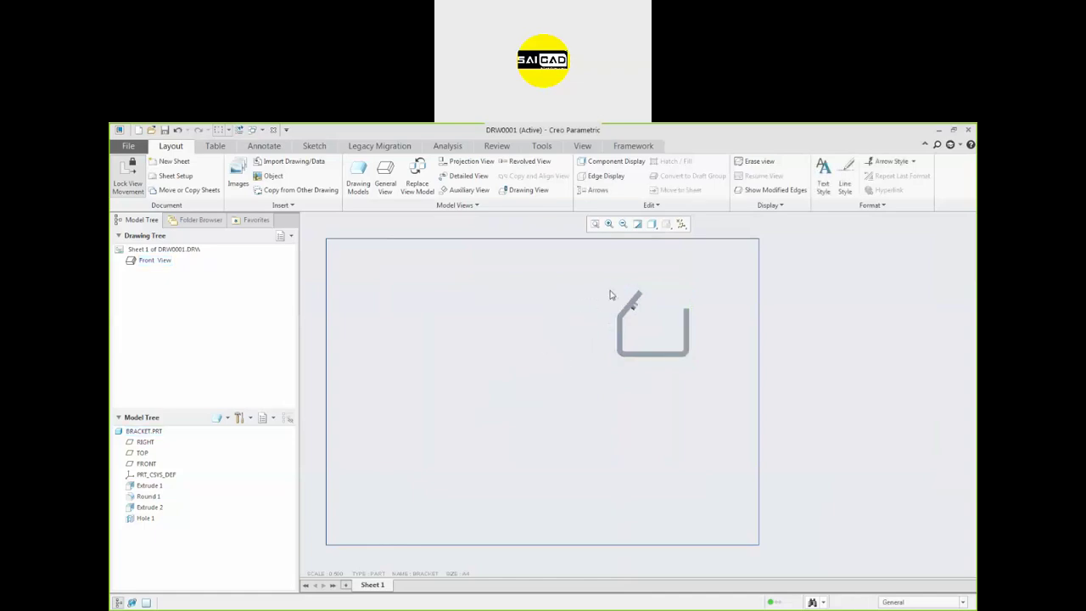
{"action": "left_click_drag", "start_coordinate": [632, 311], "coordinate": [571, 423]}
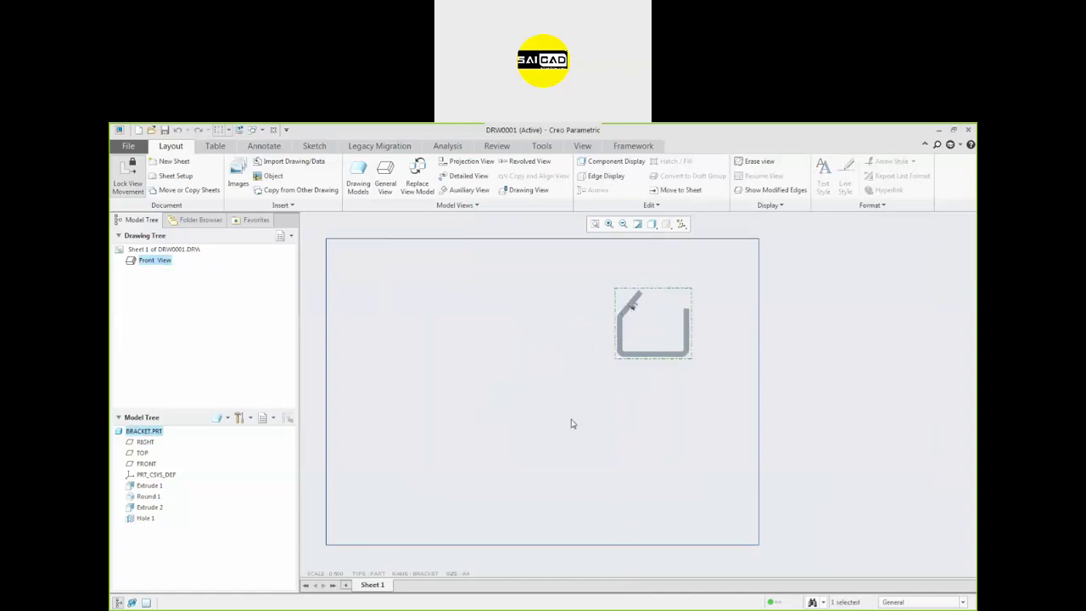
{"action": "left_click", "coordinate": [684, 366]}
{"action": "left_click", "coordinate": [687, 346]}
With view movement unlocked, move the front view to the sheet's lower-left area, and lock view movement again
{"action": "left_click", "coordinate": [125, 192]}
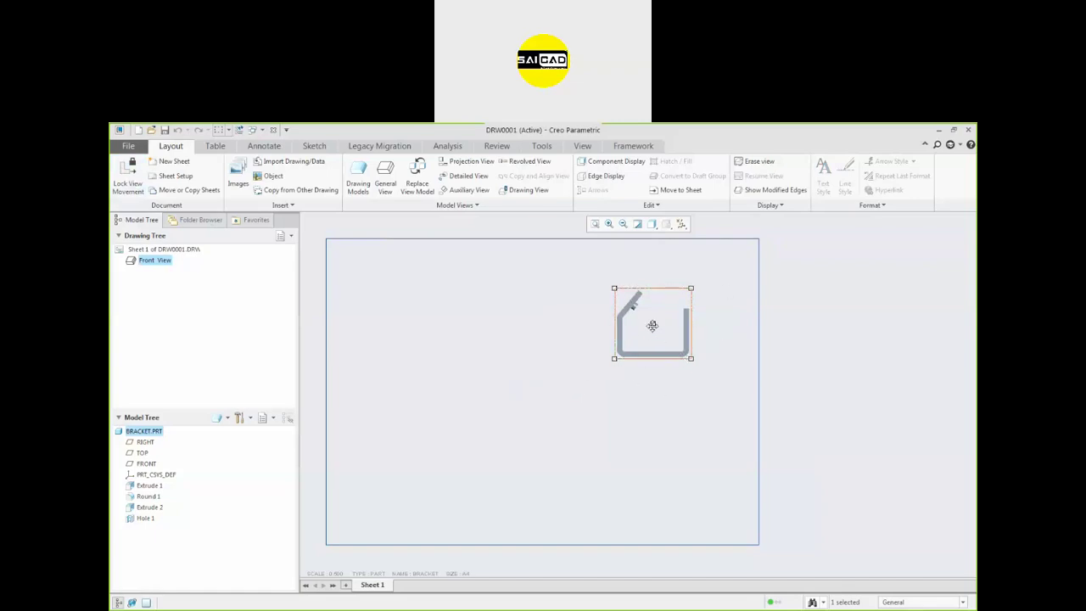
{"action": "left_click_drag", "start_coordinate": [654, 319], "coordinate": [449, 418]}
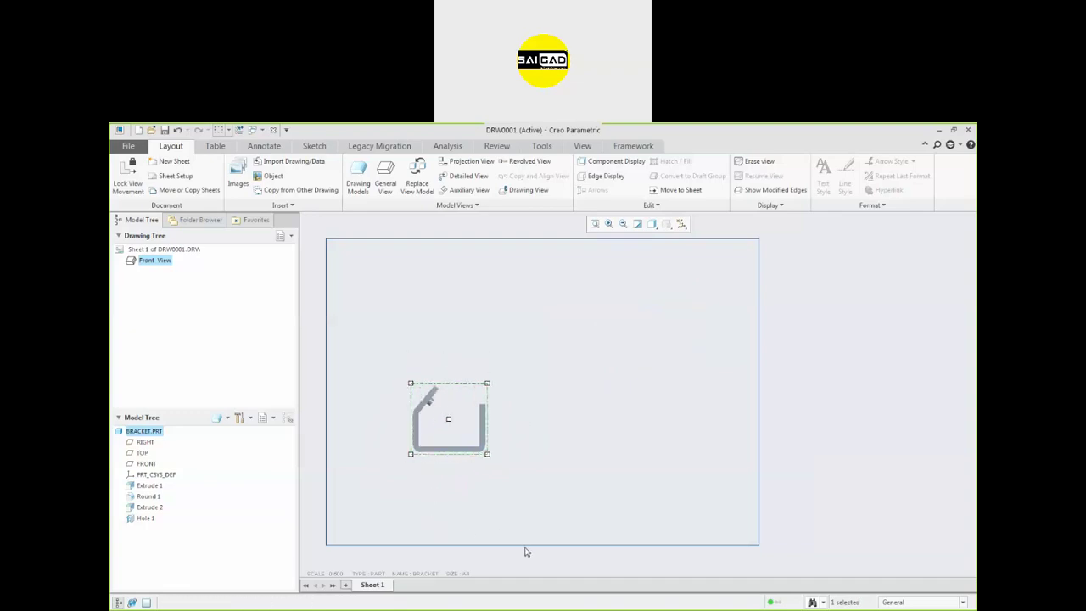
{"action": "right_click", "coordinate": [467, 412]}
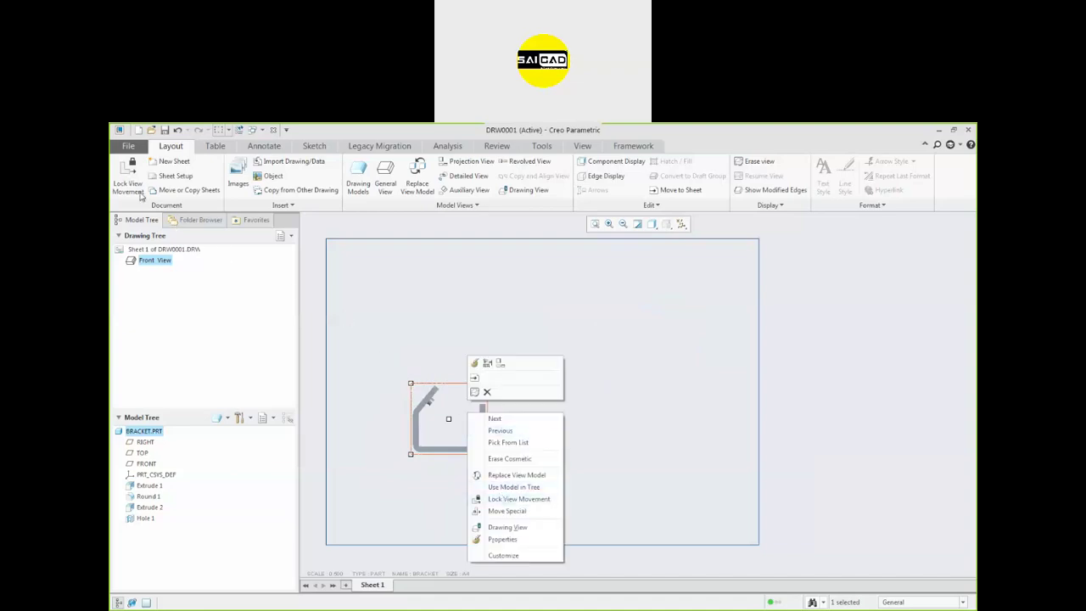
{"action": "left_click", "coordinate": [499, 499]}
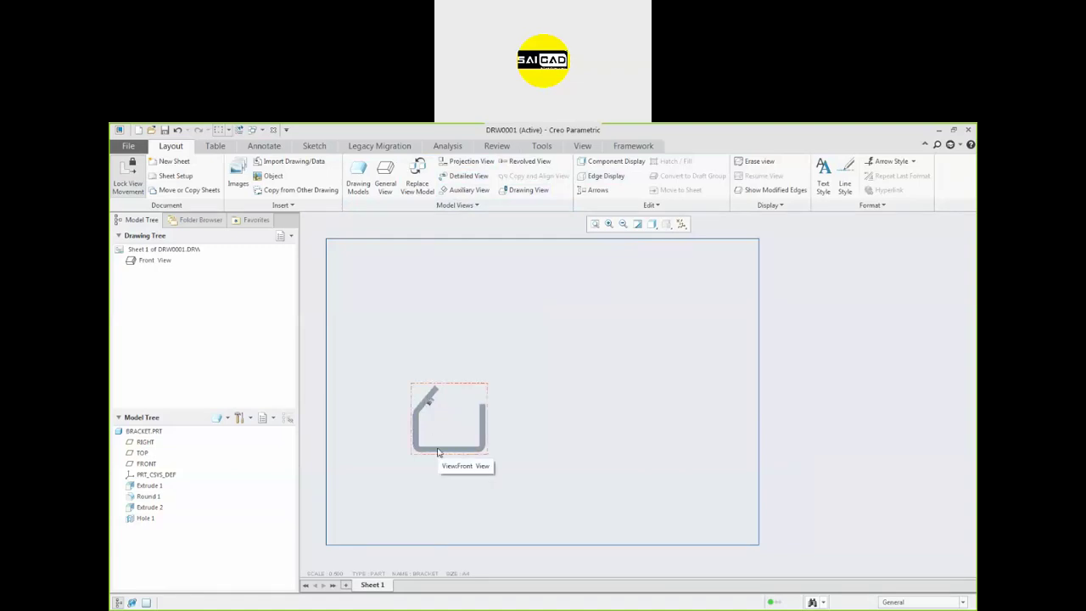
Open the front view's properties and examine its View States and View Display options
{"action": "scroll", "coordinate": [436, 451], "scroll_direction": "down", "scroll_amount": 3}
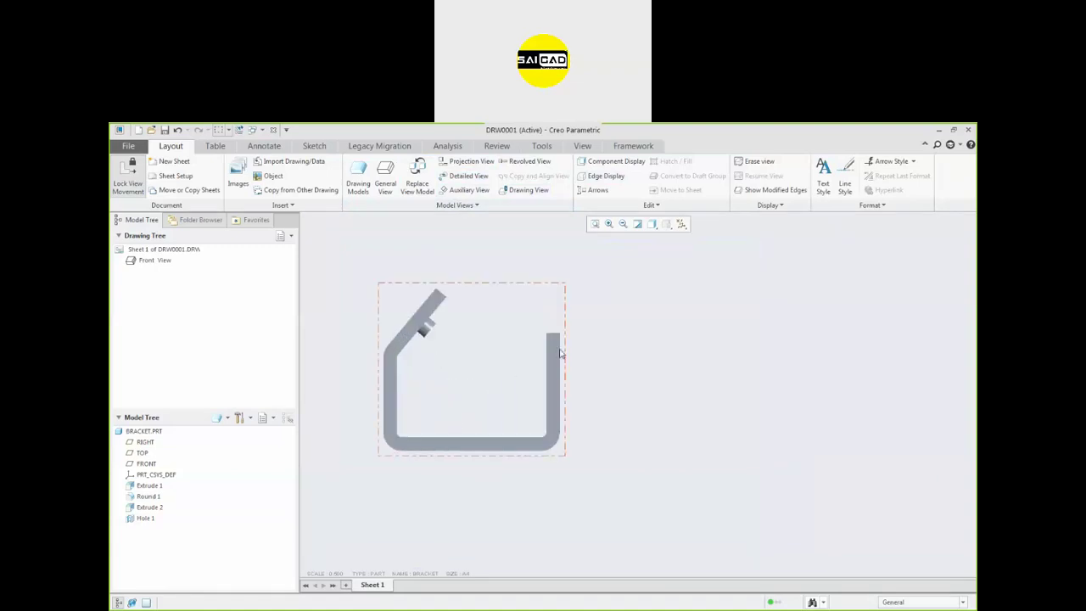
{"action": "double_click", "coordinate": [556, 459]}
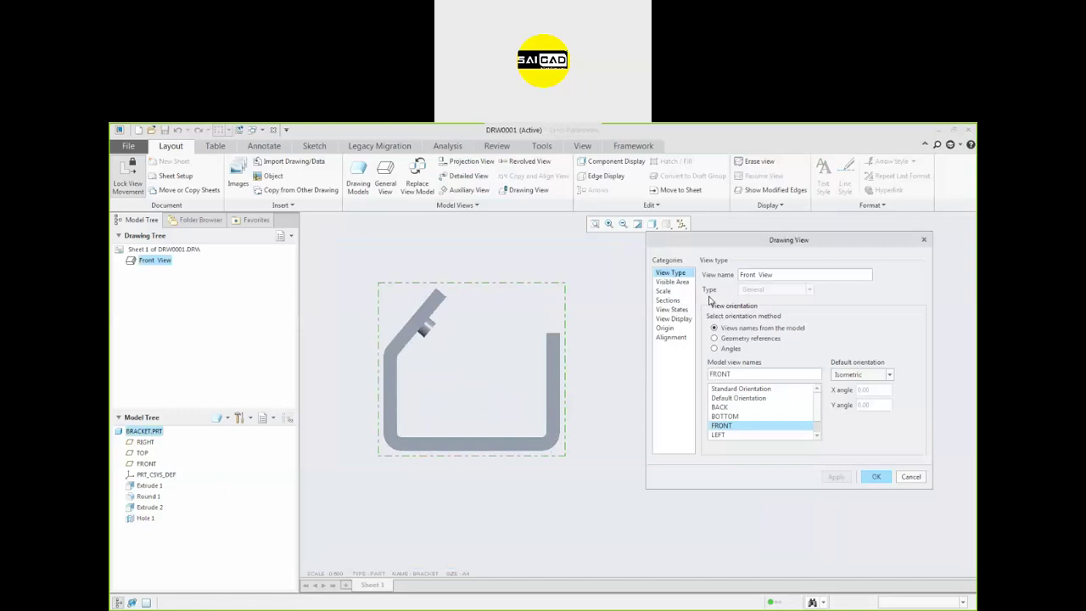
{"action": "left_click", "coordinate": [682, 310]}
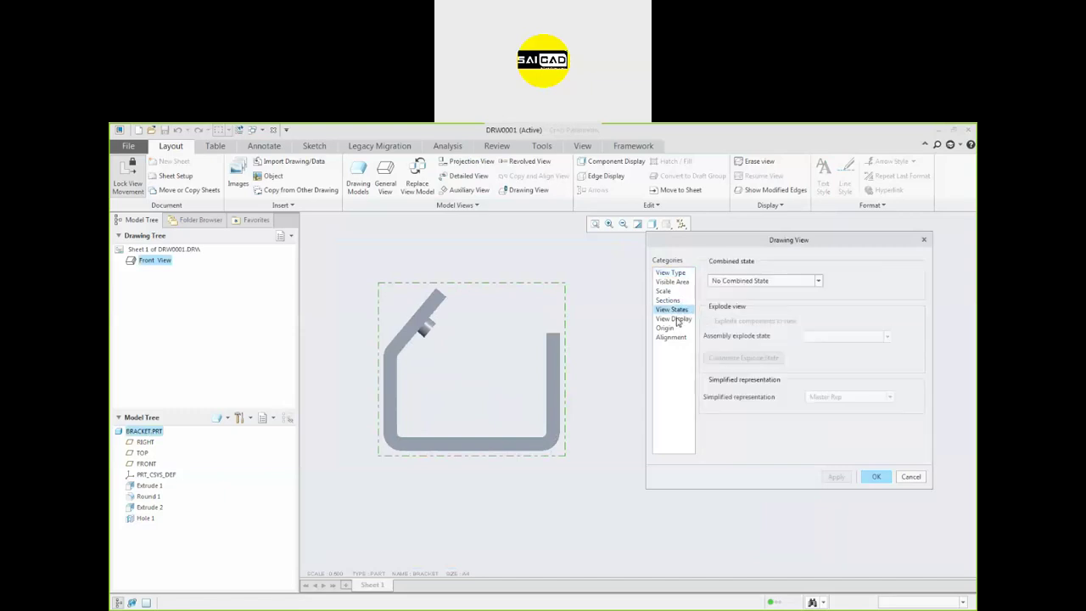
{"action": "left_click", "coordinate": [676, 319]}
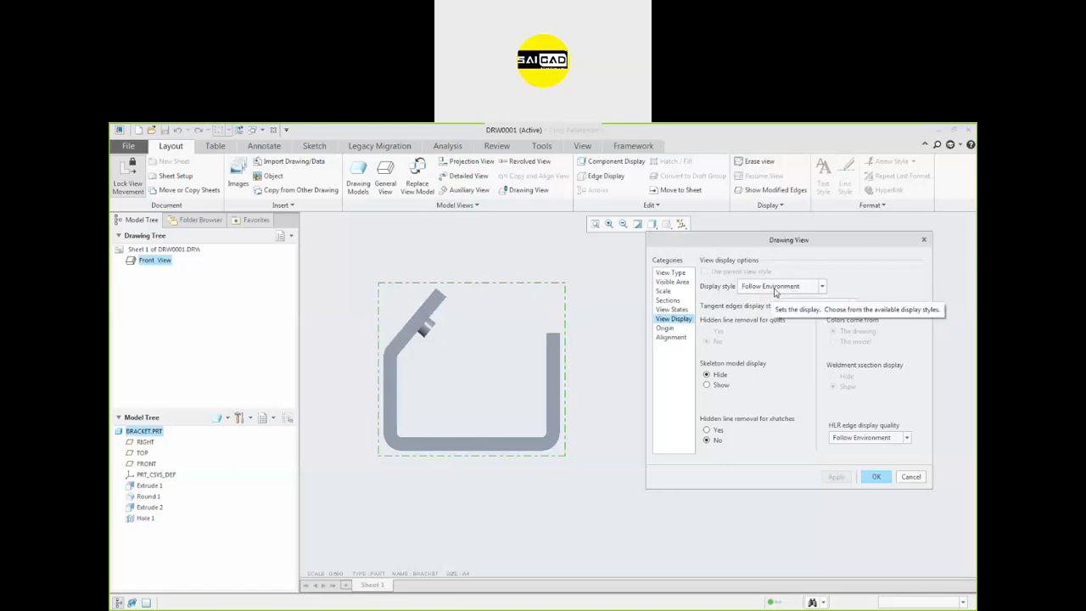
In the bracket part window, set the model's display style to Wireframe, and return to the drawing
{"action": "left_click", "coordinate": [252, 130]}
{"action": "left_click", "coordinate": [267, 150]}
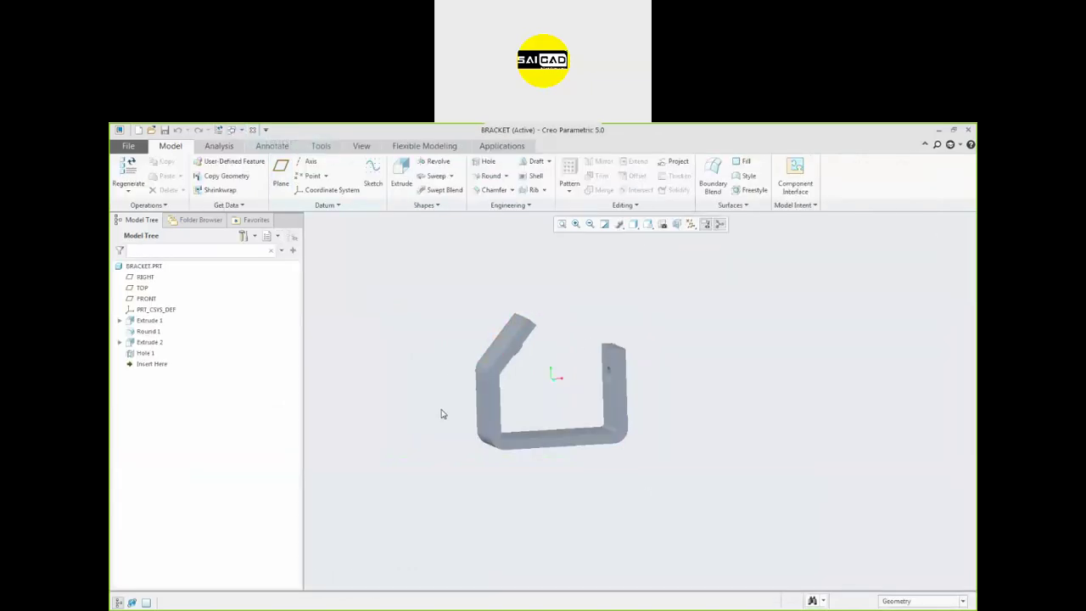
{"action": "scroll", "coordinate": [510, 423], "scroll_direction": "down", "scroll_amount": 2}
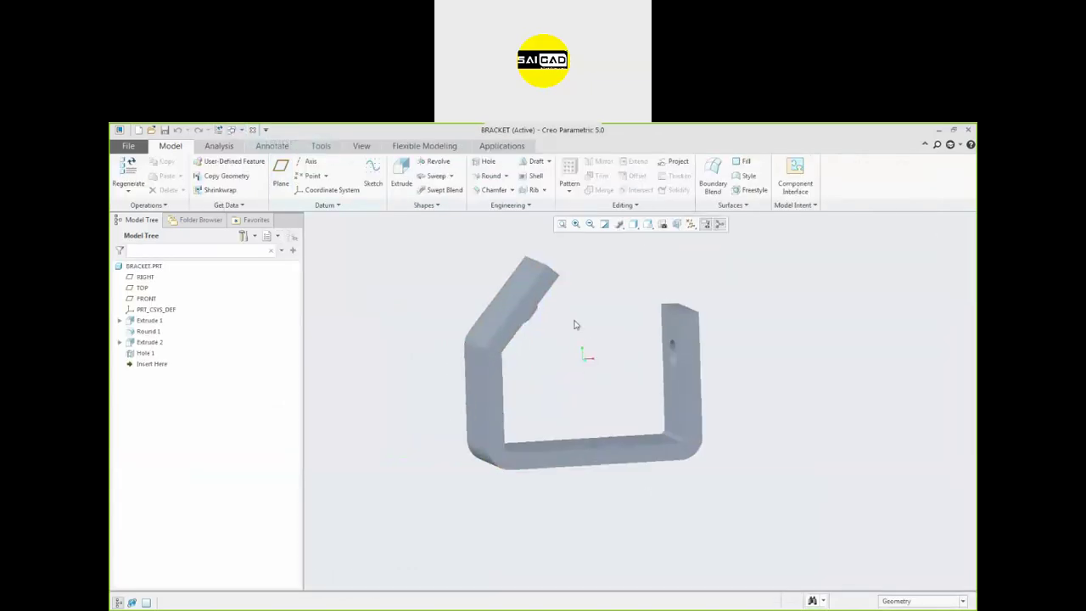
{"action": "left_click", "coordinate": [646, 224]}
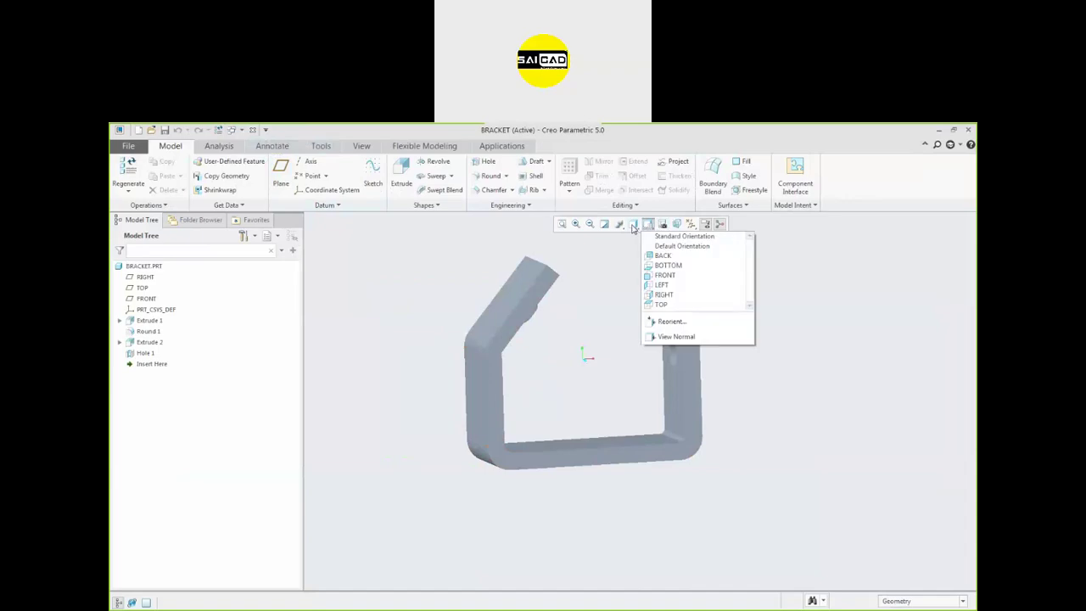
{"action": "left_click", "coordinate": [632, 224]}
{"action": "left_click", "coordinate": [633, 225]}
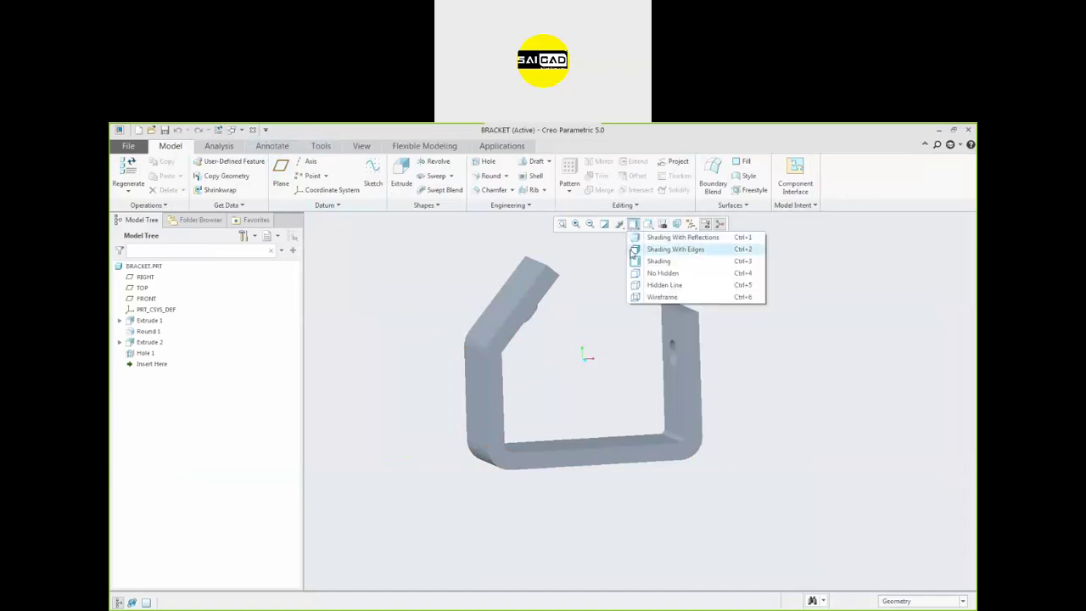
{"action": "left_click", "coordinate": [644, 297]}
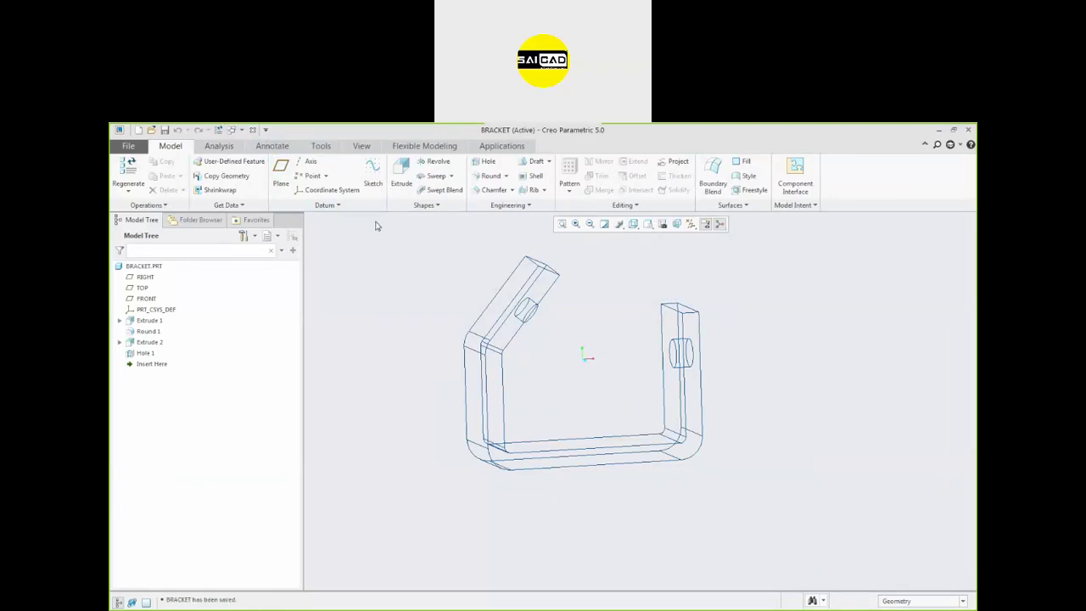
{"action": "left_click", "coordinate": [235, 129]}
{"action": "left_click", "coordinate": [255, 155]}
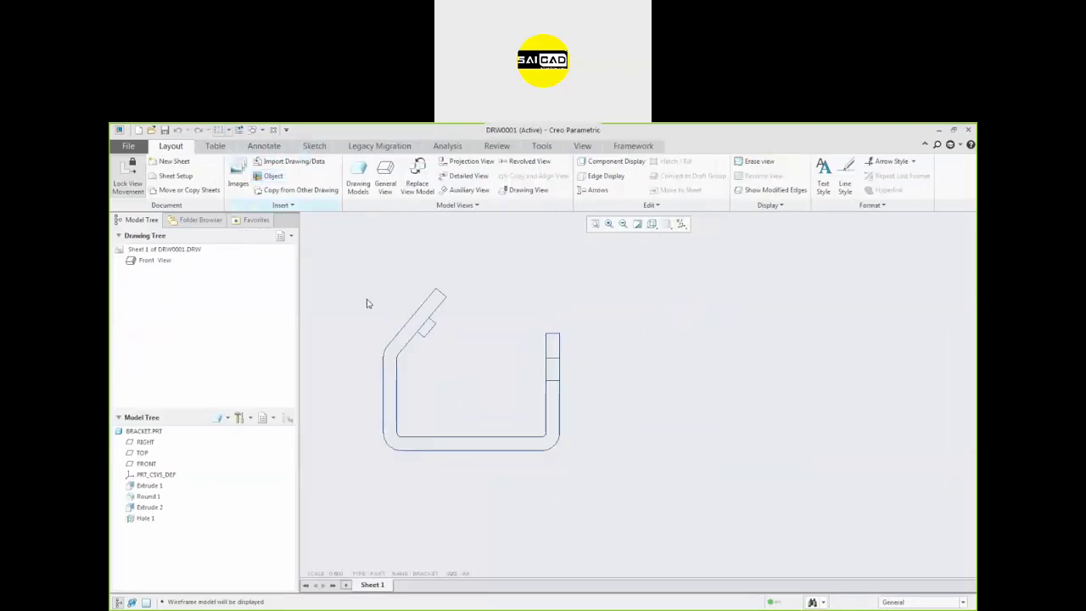
Open the front view's properties and show its View Display options
{"action": "scroll", "coordinate": [601, 375], "scroll_direction": "down", "scroll_amount": 3}
{"action": "scroll", "coordinate": [564, 373], "scroll_direction": "up", "scroll_amount": 2}
{"action": "left_click", "coordinate": [587, 333]}
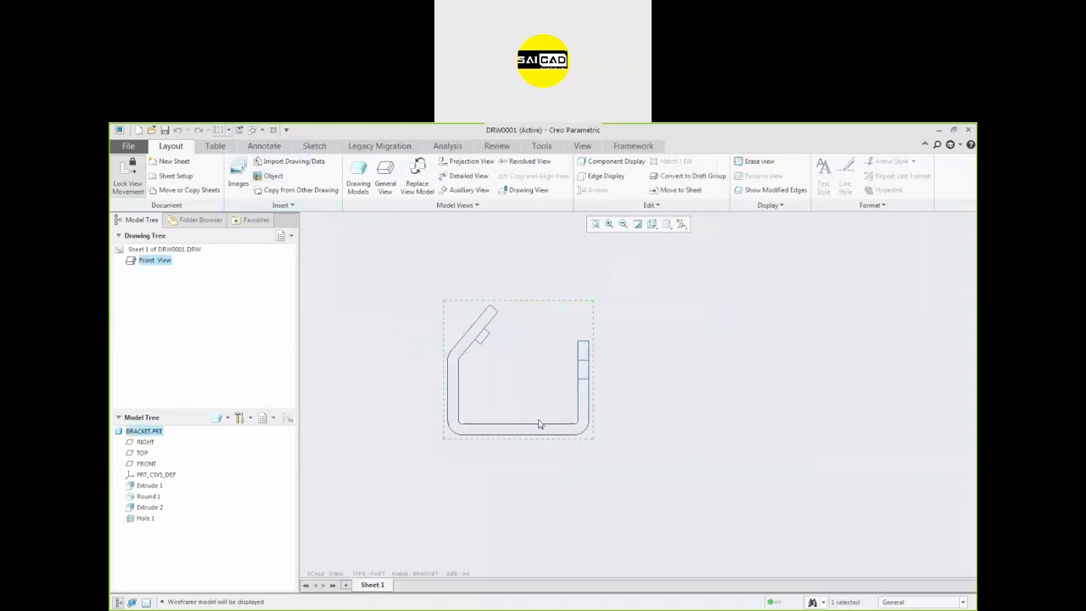
{"action": "double_click", "coordinate": [547, 388]}
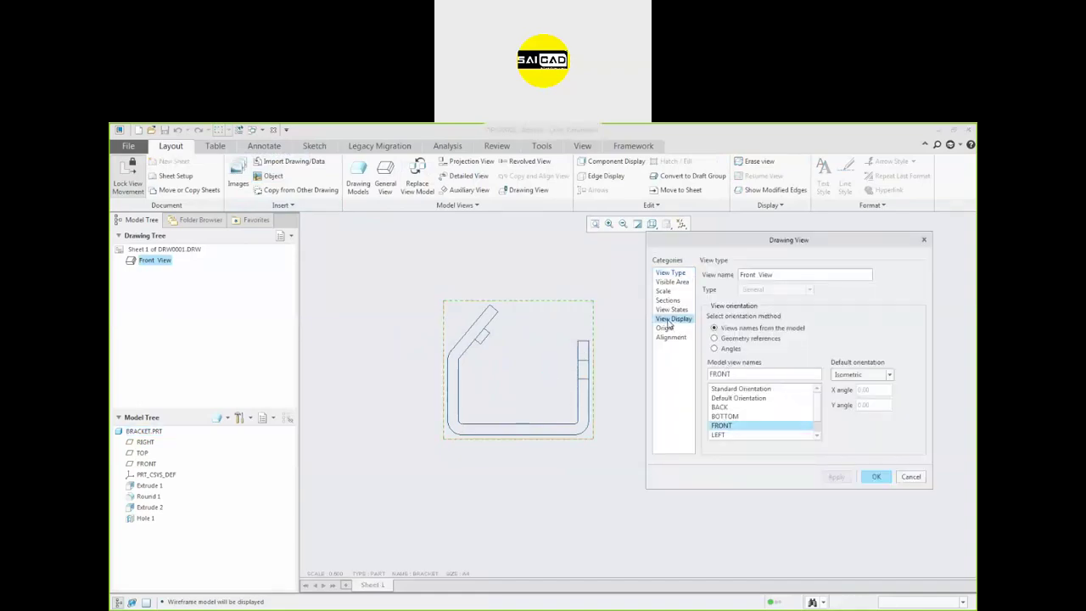
{"action": "left_click", "coordinate": [670, 320]}
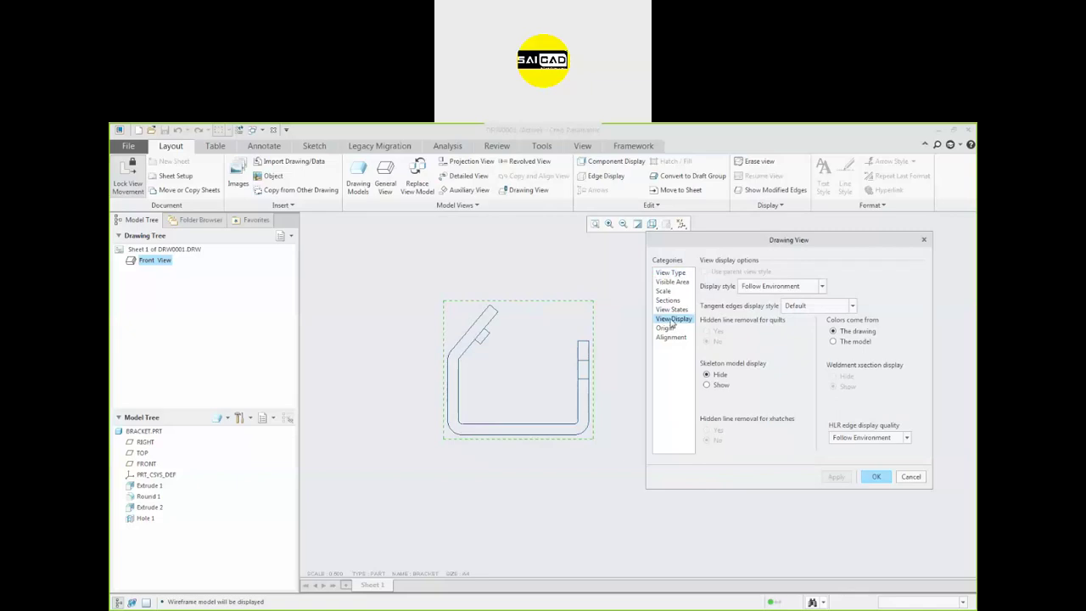
Try the No Hidden and Hidden display styles for the front view, and apply Shading With Edges
{"action": "left_click", "coordinate": [821, 288]}
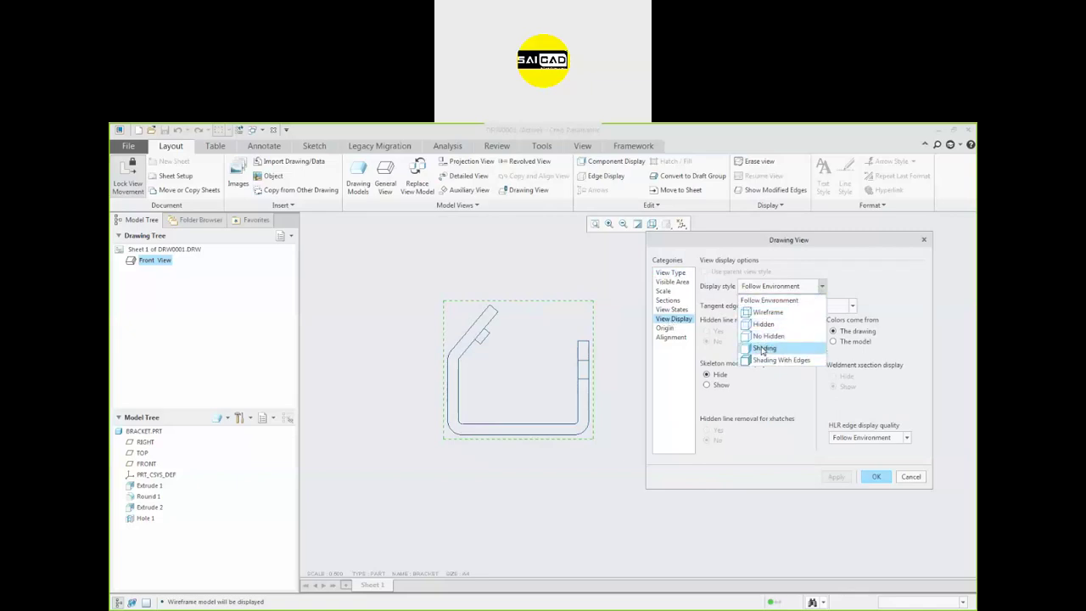
{"action": "left_click", "coordinate": [762, 338]}
{"action": "left_click", "coordinate": [776, 288]}
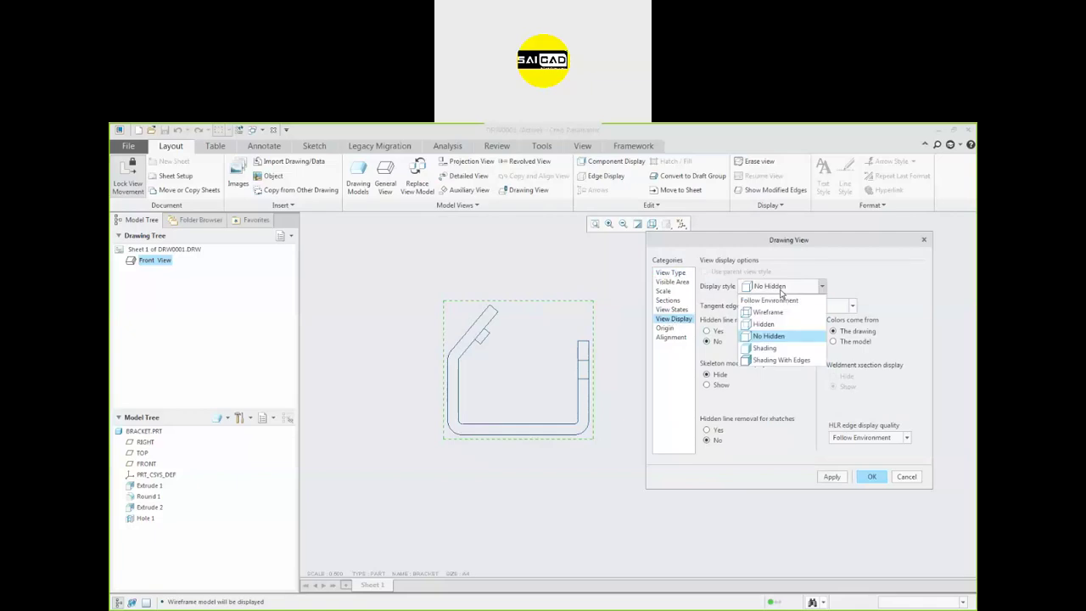
{"action": "left_click", "coordinate": [764, 324]}
{"action": "left_click", "coordinate": [774, 288]}
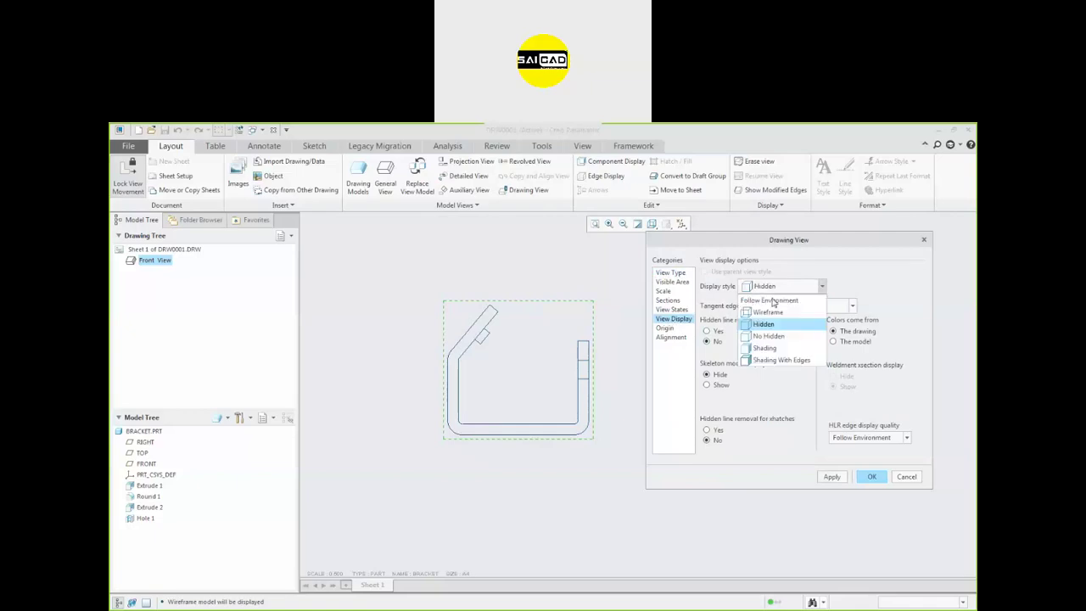
{"action": "left_click", "coordinate": [761, 362]}
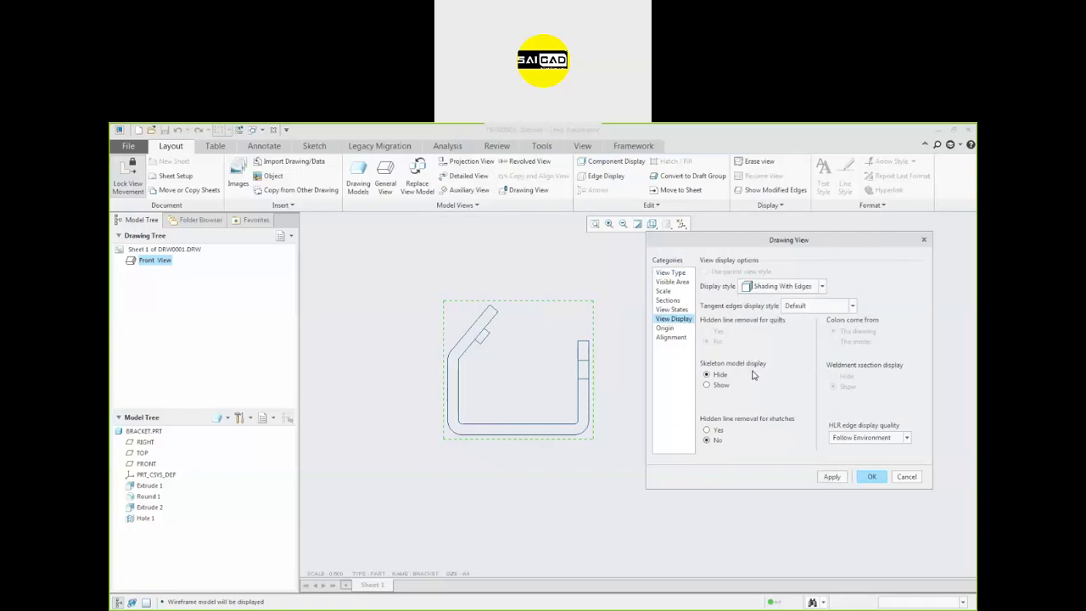
{"action": "left_click", "coordinate": [831, 475]}
Apply the Wireframe display style to the front view
{"action": "left_click", "coordinate": [788, 287]}
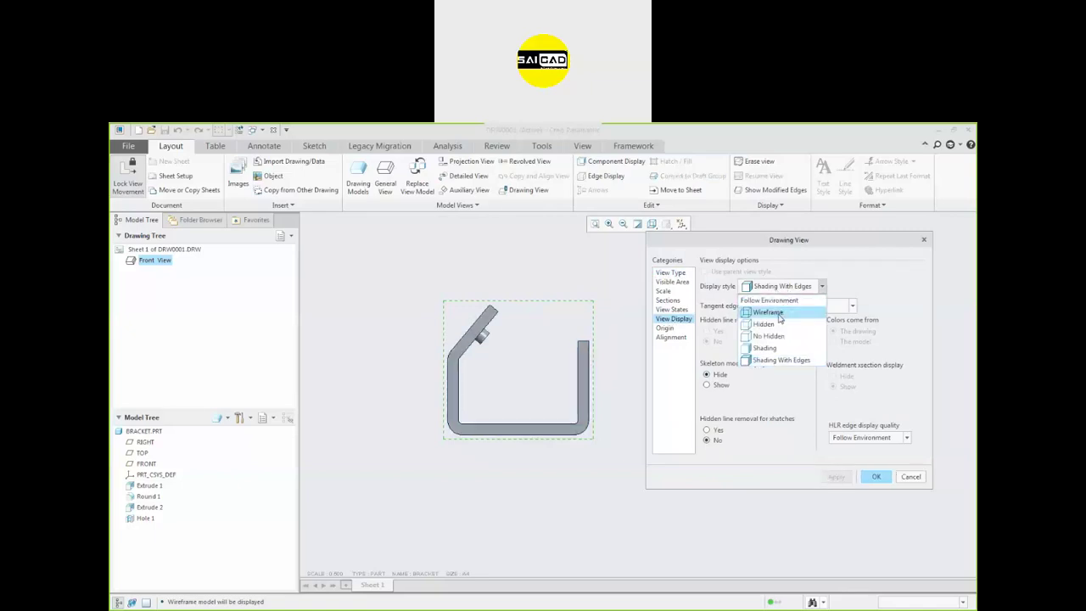
{"action": "left_click", "coordinate": [778, 312]}
{"action": "left_click", "coordinate": [835, 476]}
Set the front view's display style to Hidden and apply it
{"action": "left_click", "coordinate": [785, 286]}
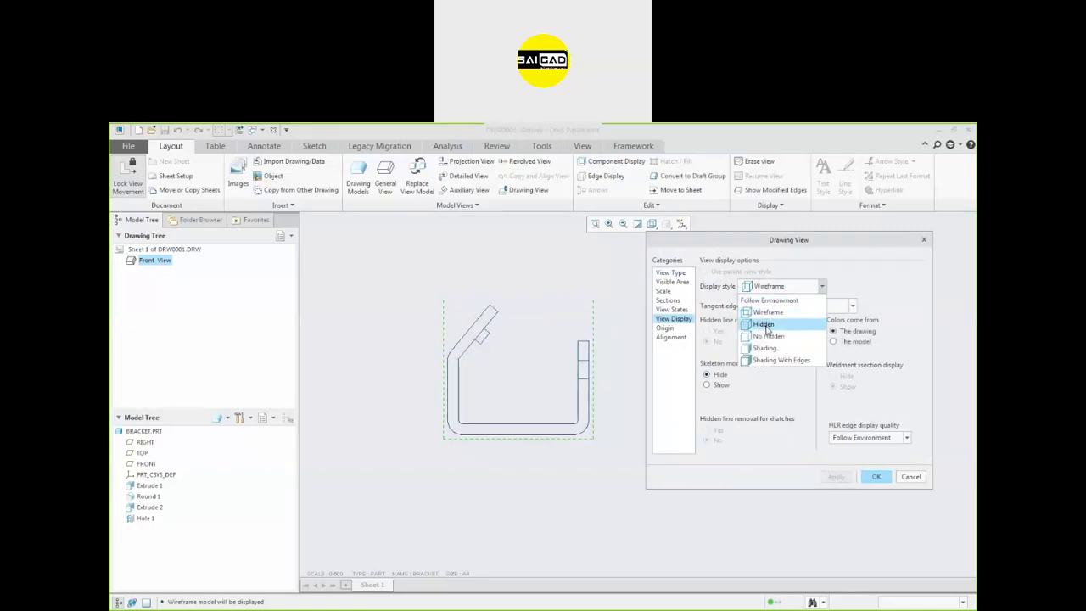
{"action": "left_click", "coordinate": [768, 325]}
{"action": "left_click", "coordinate": [831, 477]}
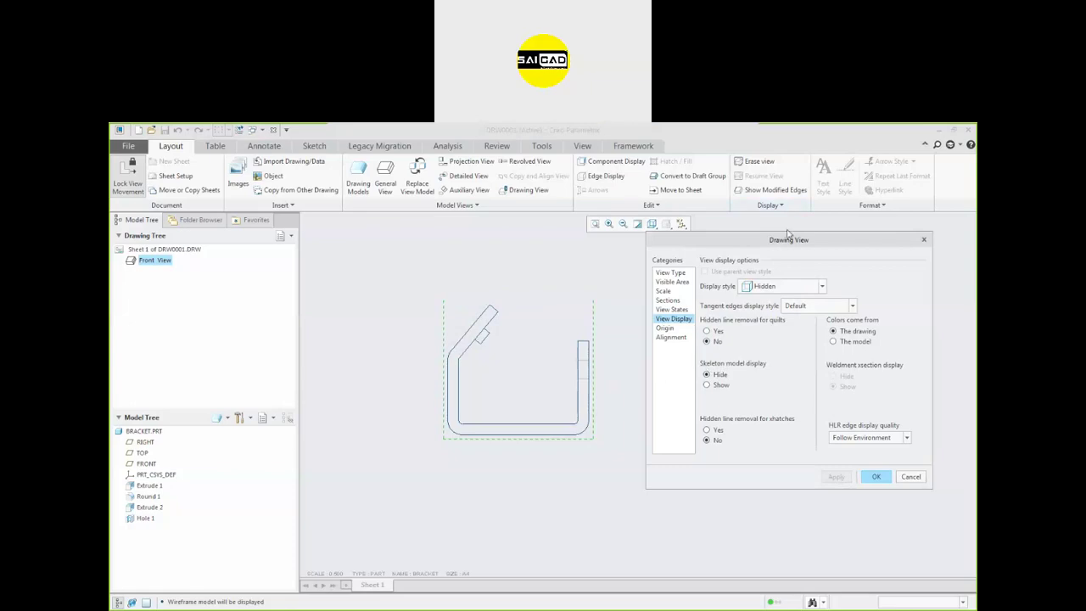
Try Follow Environment as the front view's display style, and switch it back to Hidden
{"action": "left_click", "coordinate": [765, 287]}
{"action": "left_click", "coordinate": [763, 297]}
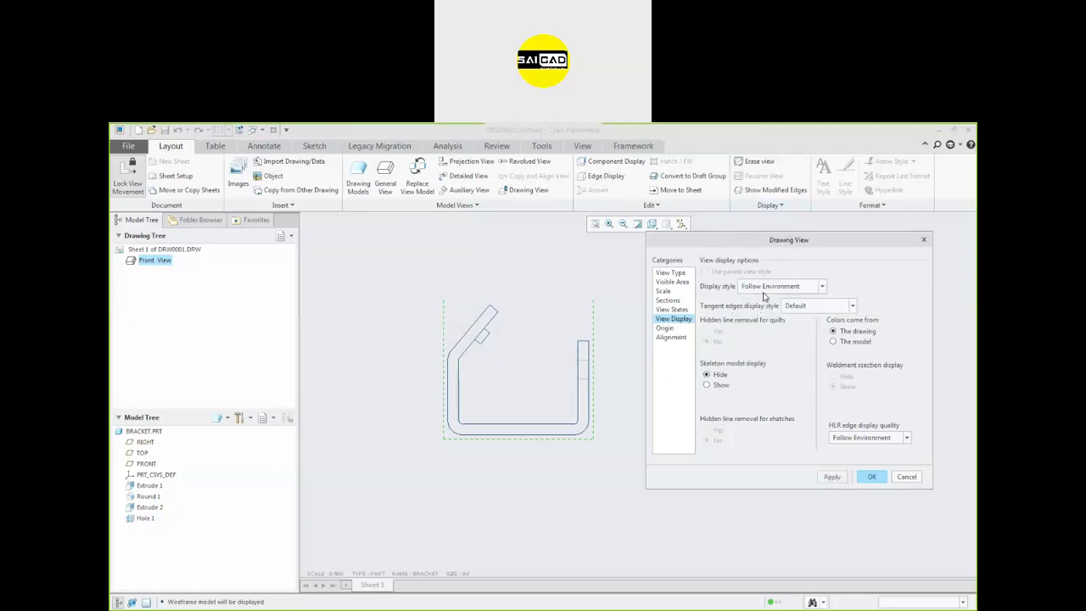
{"action": "left_click", "coordinate": [764, 288]}
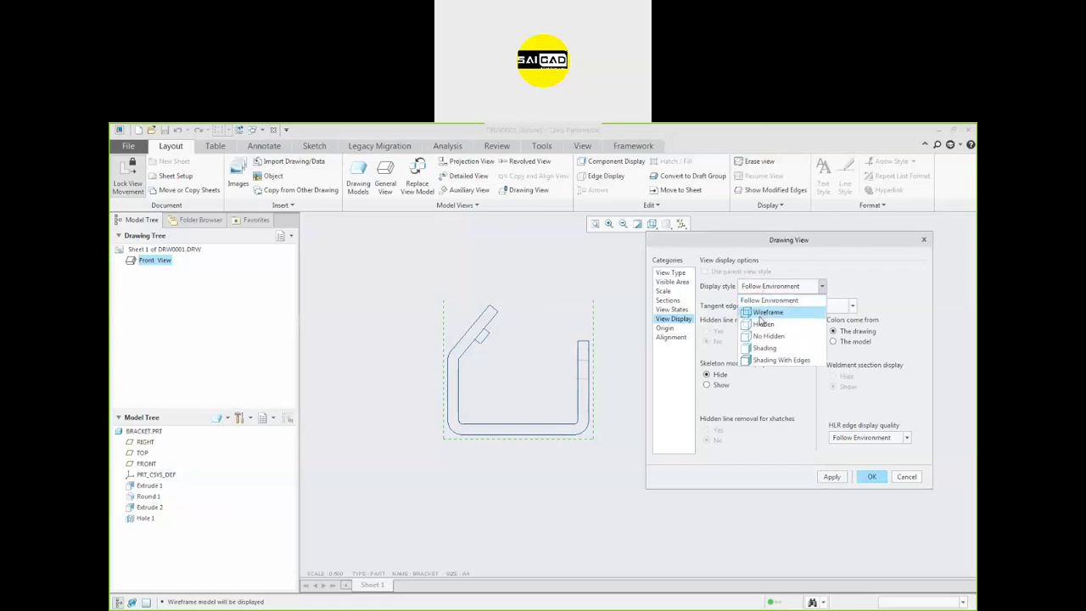
{"action": "left_click", "coordinate": [763, 324]}
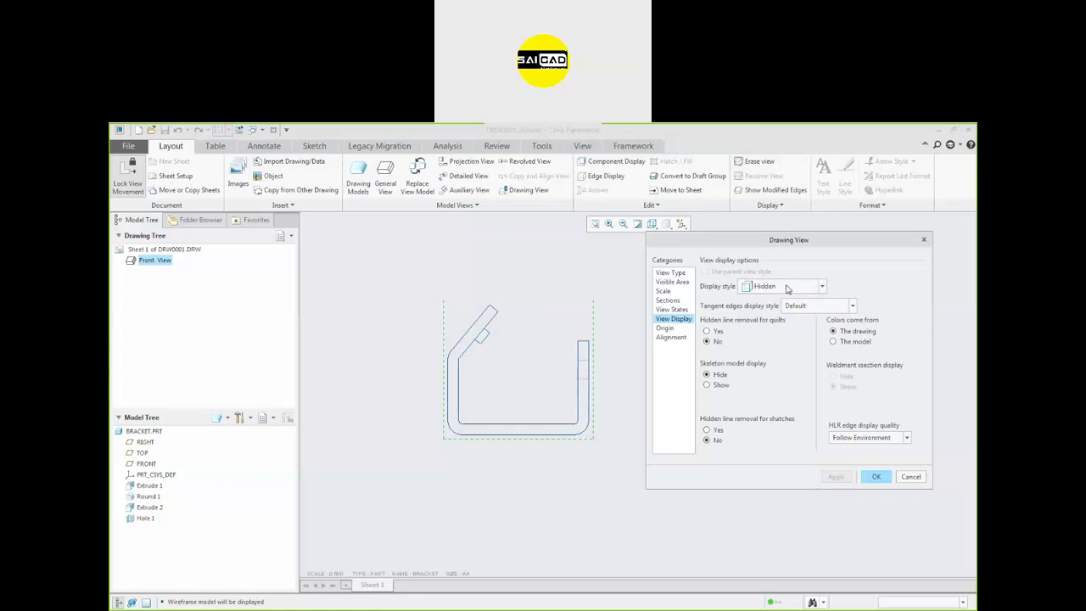
Examine the hole's hidden lines in the front view, check the tangent edges display style options, and accept the view properties
{"action": "scroll", "coordinate": [547, 345], "scroll_direction": "down", "scroll_amount": 6}
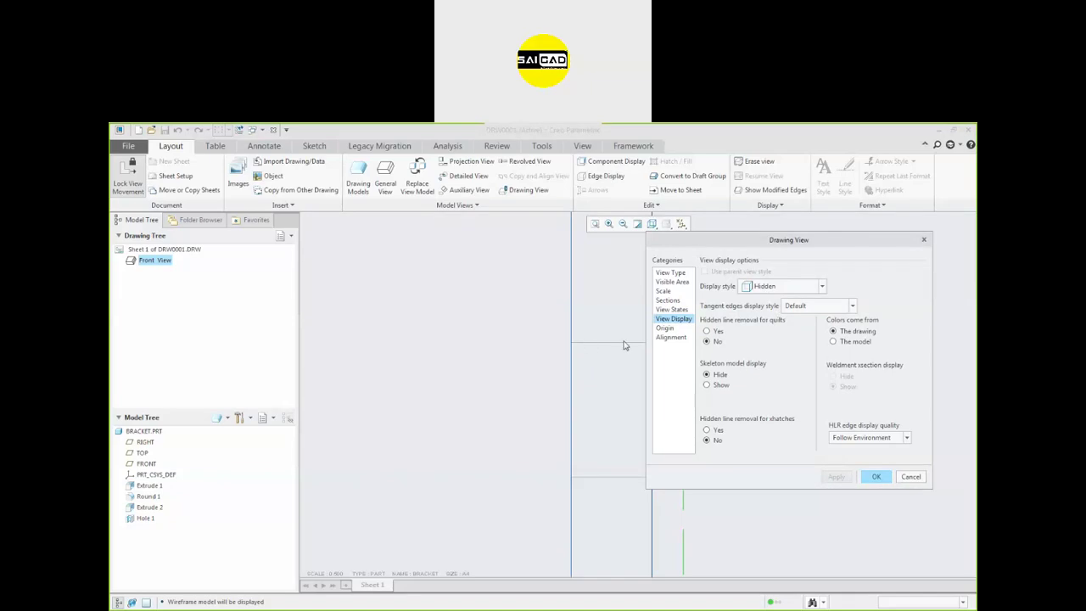
{"action": "scroll", "coordinate": [540, 454], "scroll_direction": "up", "scroll_amount": 8}
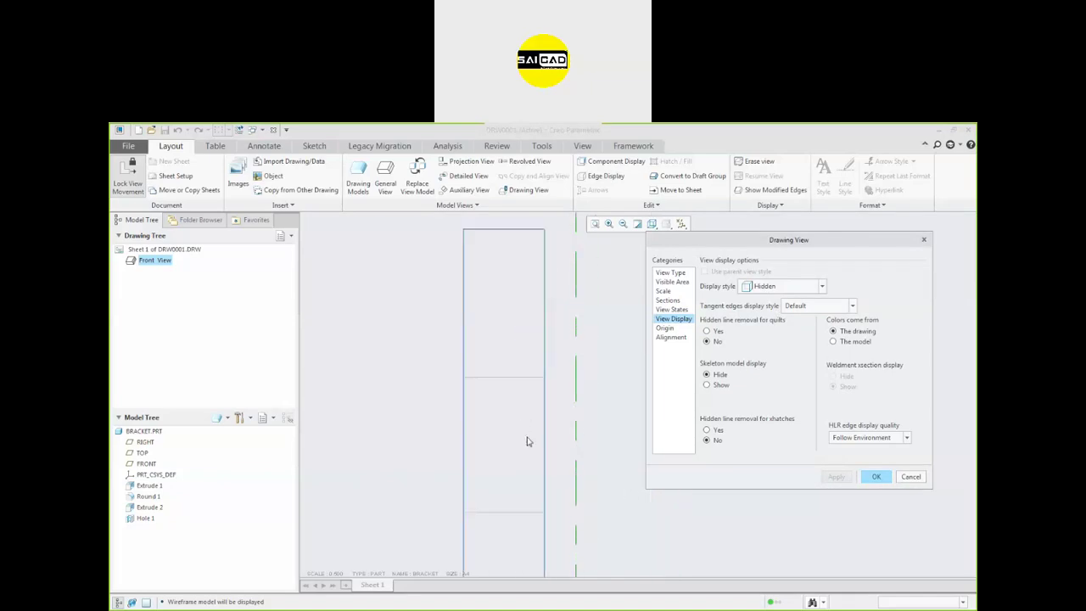
{"action": "scroll", "coordinate": [370, 423], "scroll_direction": "down", "scroll_amount": 1}
{"action": "scroll", "coordinate": [499, 435], "scroll_direction": "down", "scroll_amount": 1}
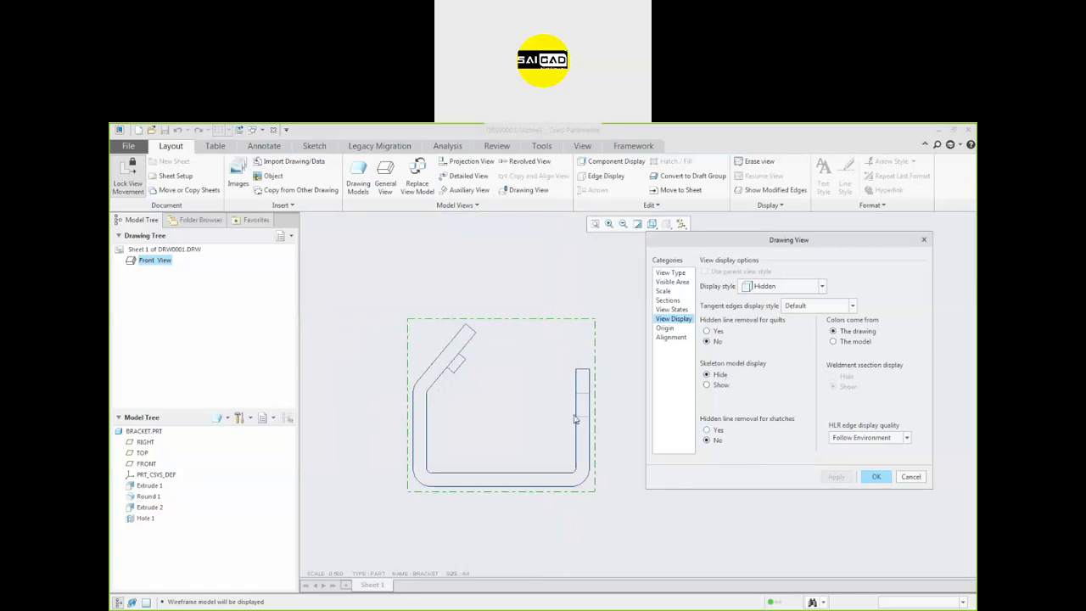
{"action": "left_click", "coordinate": [822, 307]}
{"action": "left_click", "coordinate": [802, 307]}
{"action": "left_click", "coordinate": [874, 476]}
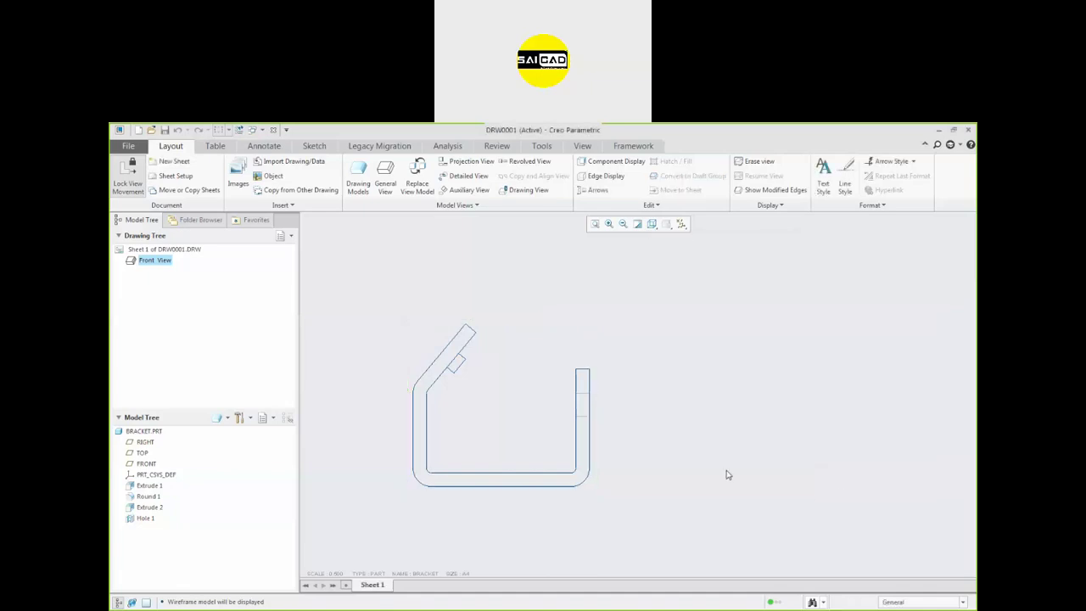
With the whole sheet in view, reopen the front view's properties and close them without changes
{"action": "scroll", "coordinate": [548, 497], "scroll_direction": "up", "scroll_amount": 2}
{"action": "scroll", "coordinate": [518, 463], "scroll_direction": "up", "scroll_amount": 2}
{"action": "scroll", "coordinate": [524, 501], "scroll_direction": "up", "scroll_amount": 2}
{"action": "scroll", "coordinate": [526, 512], "scroll_direction": "down", "scroll_amount": 2}
{"action": "scroll", "coordinate": [526, 512], "scroll_direction": "up", "scroll_amount": 2}
{"action": "scroll", "coordinate": [520, 482], "scroll_direction": "down", "scroll_amount": 2}
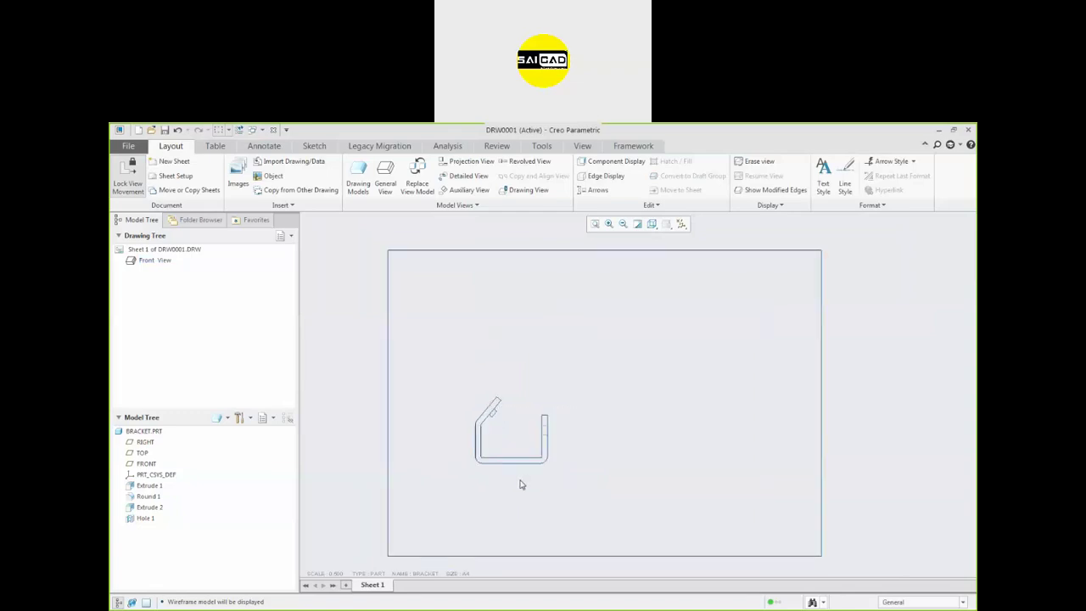
{"action": "left_click", "coordinate": [536, 407]}
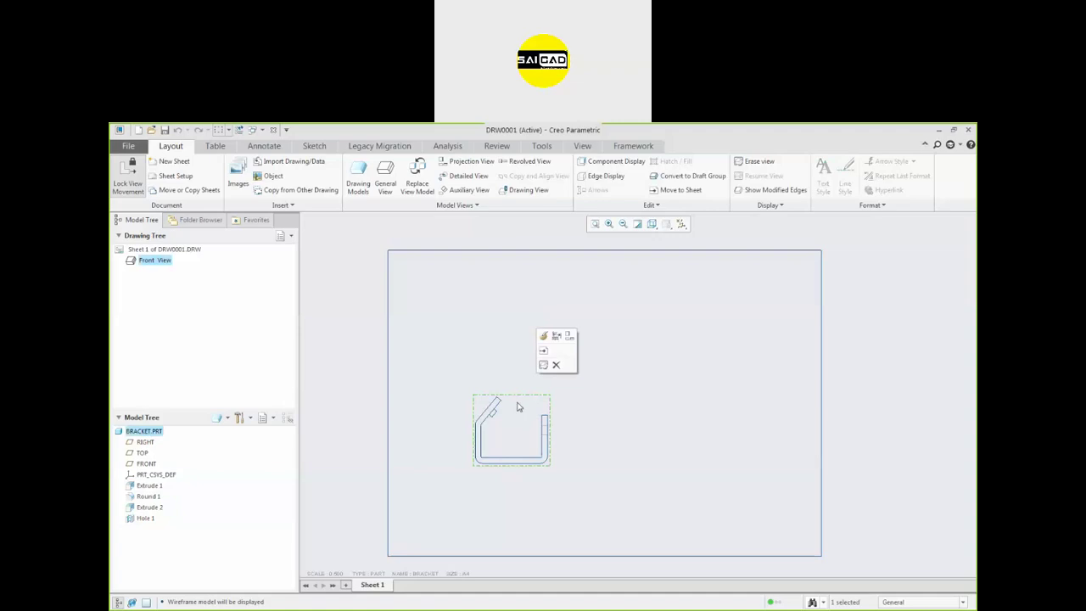
{"action": "left_click", "coordinate": [544, 340]}
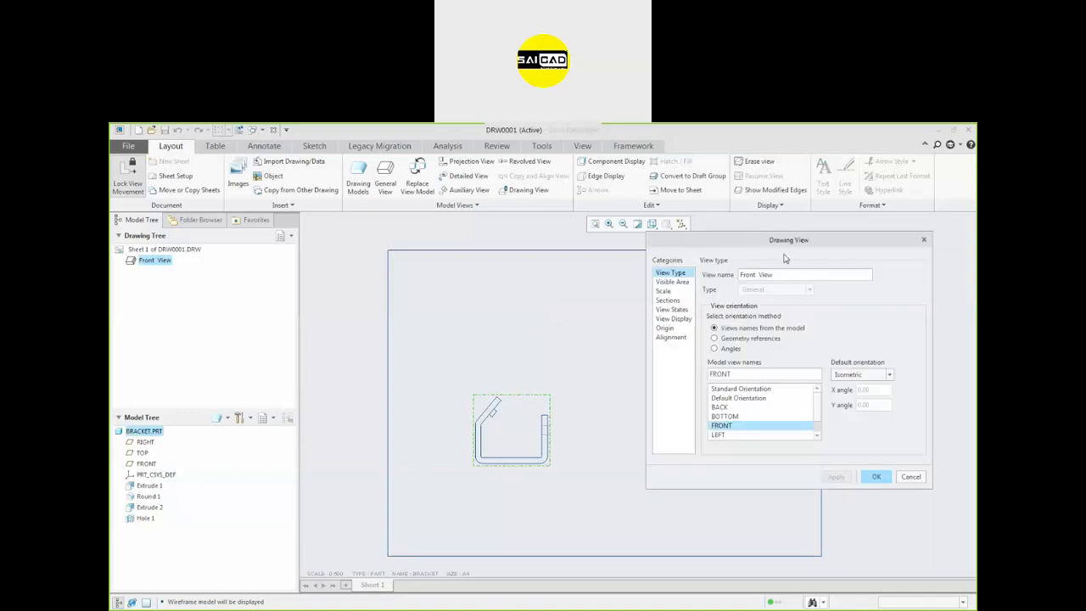
{"action": "left_click", "coordinate": [925, 238]}
Erase the front view from the sheet and undo the erasure
{"action": "left_click", "coordinate": [542, 397]}
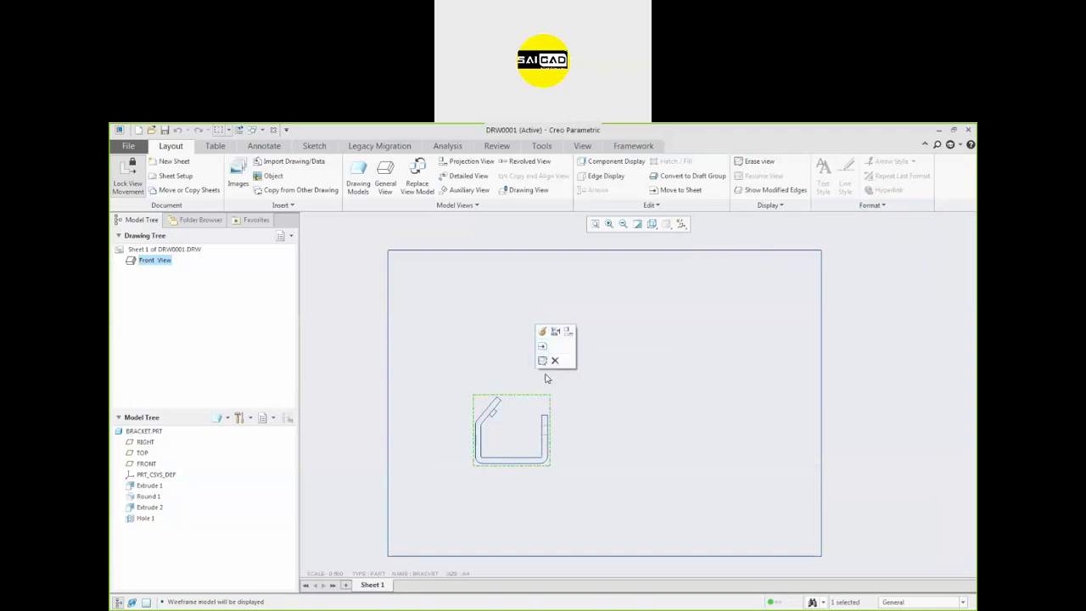
{"action": "left_click", "coordinate": [542, 360]}
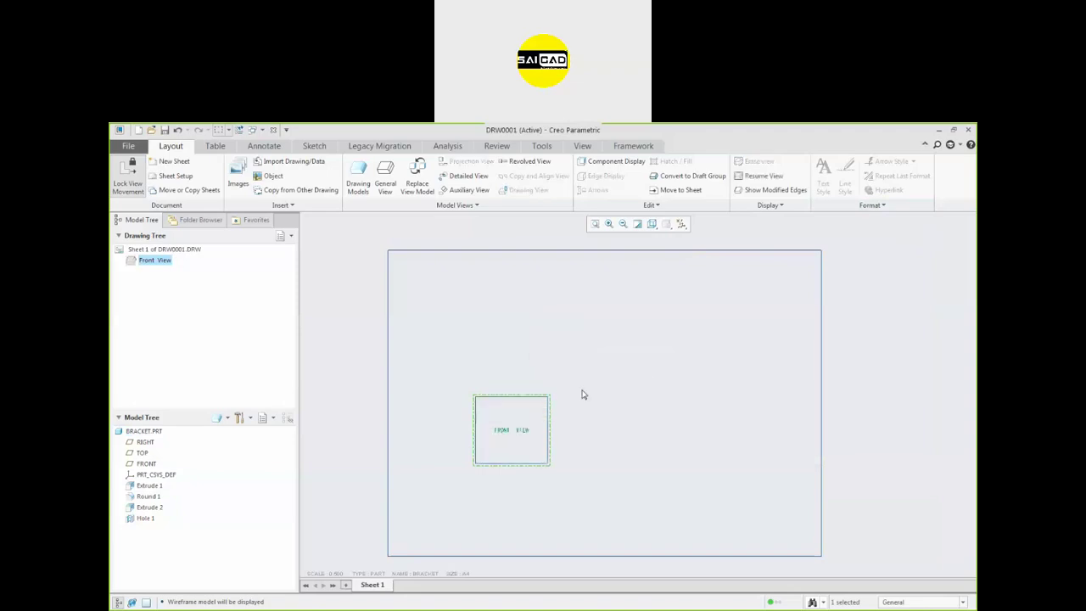
{"action": "key", "text": "ctrl+z"}
Create a projection view from the front view and place it directly above as the top view
{"action": "left_click", "coordinate": [536, 399]}
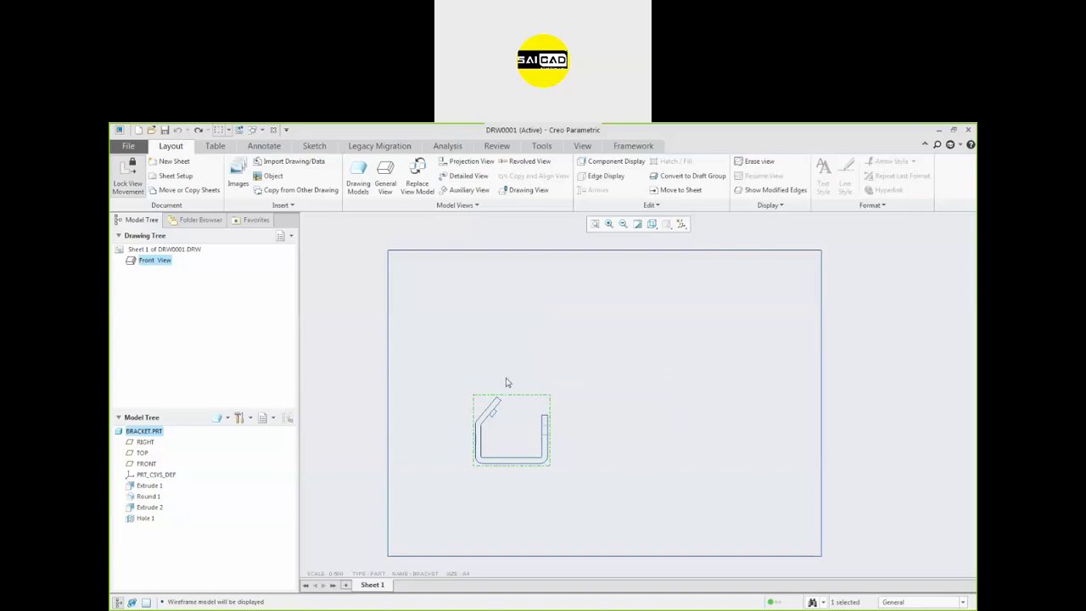
{"action": "left_click", "coordinate": [538, 412]}
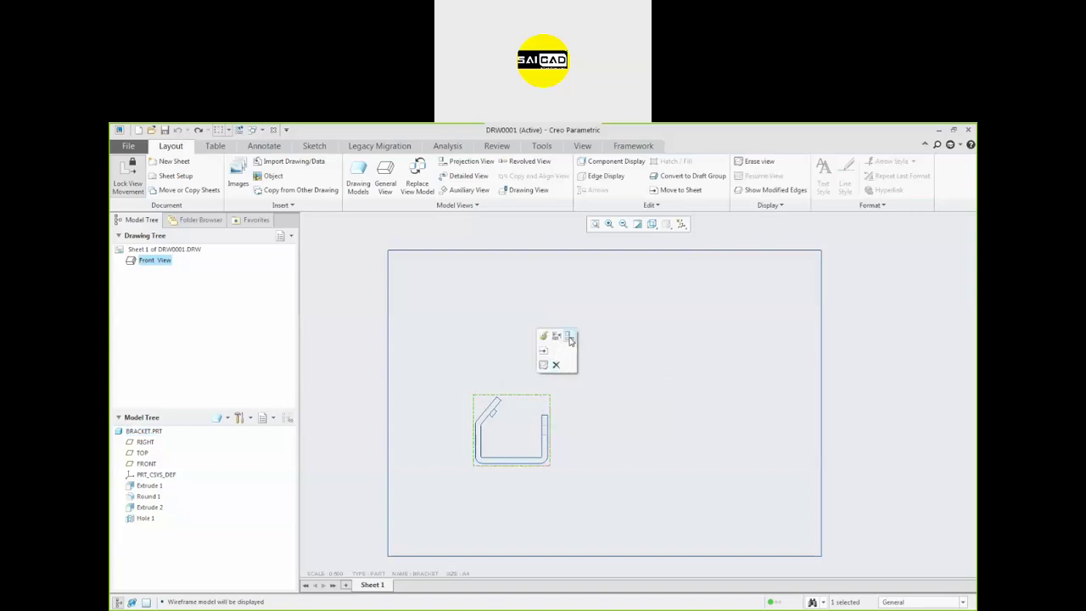
{"action": "left_click", "coordinate": [604, 319]}
{"action": "left_click", "coordinate": [467, 161]}
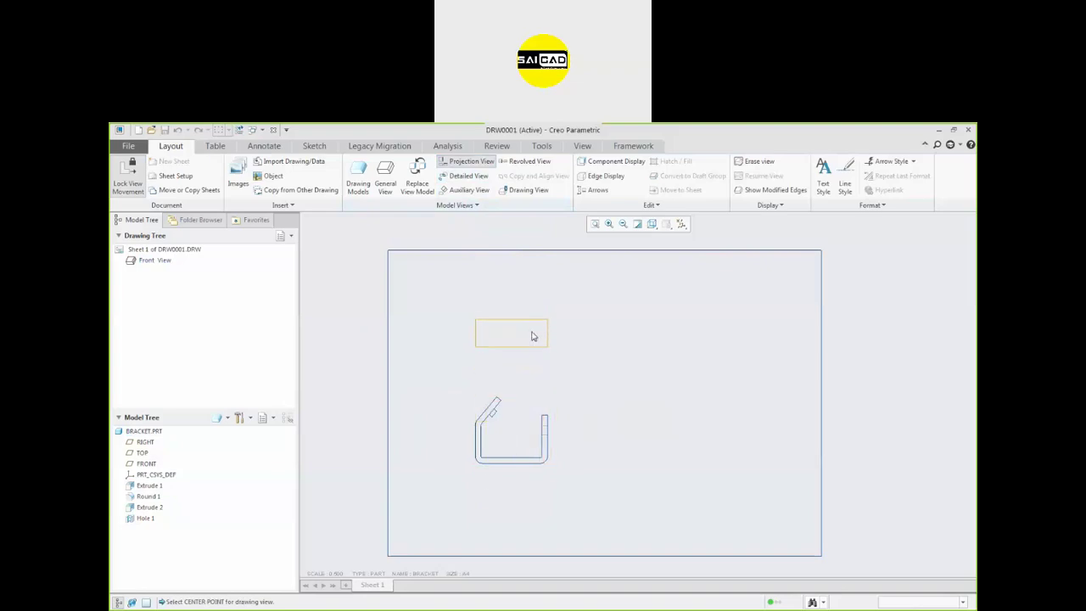
{"action": "left_click", "coordinate": [531, 356]}
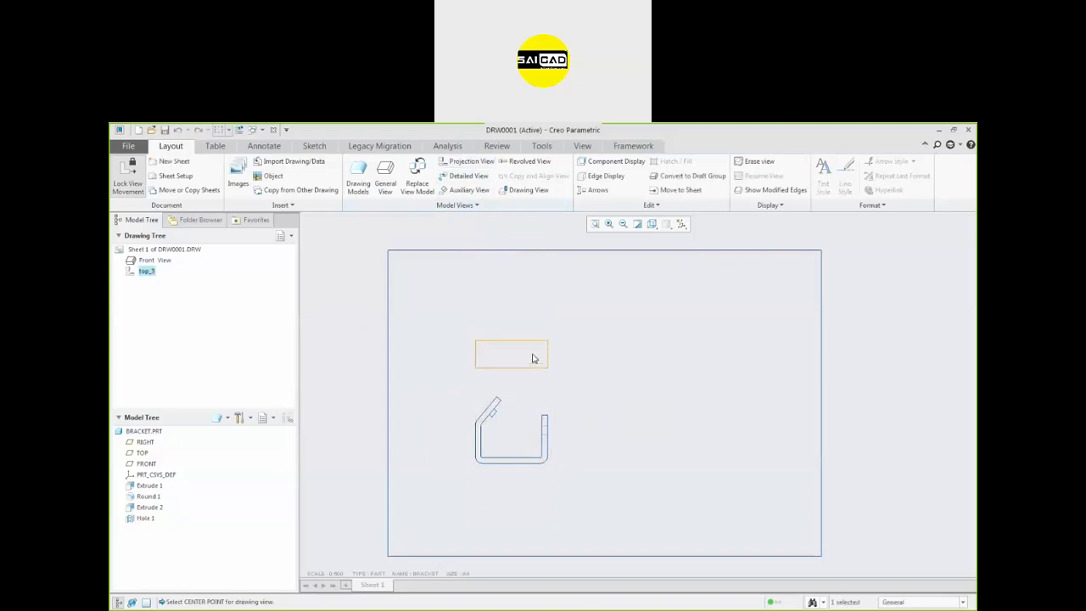
Create a second projection view from the front view and place it on its right side
{"action": "left_click", "coordinate": [563, 429]}
{"action": "left_click", "coordinate": [540, 416]}
{"action": "left_click", "coordinate": [573, 348]}
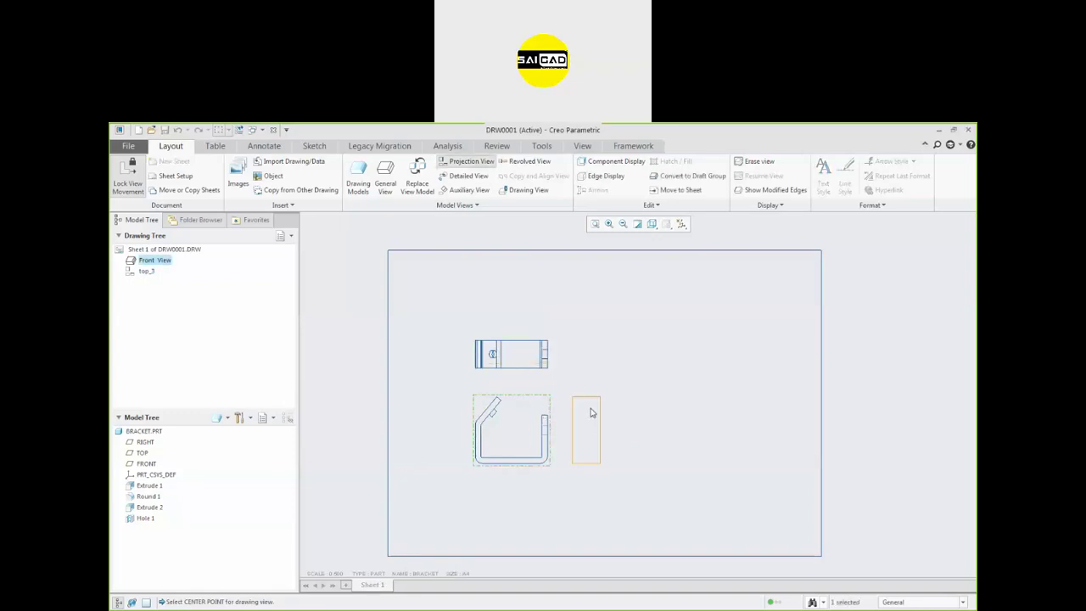
{"action": "left_click", "coordinate": [614, 431]}
{"action": "left_click", "coordinate": [530, 518]}
{"action": "left_click", "coordinate": [544, 421]}
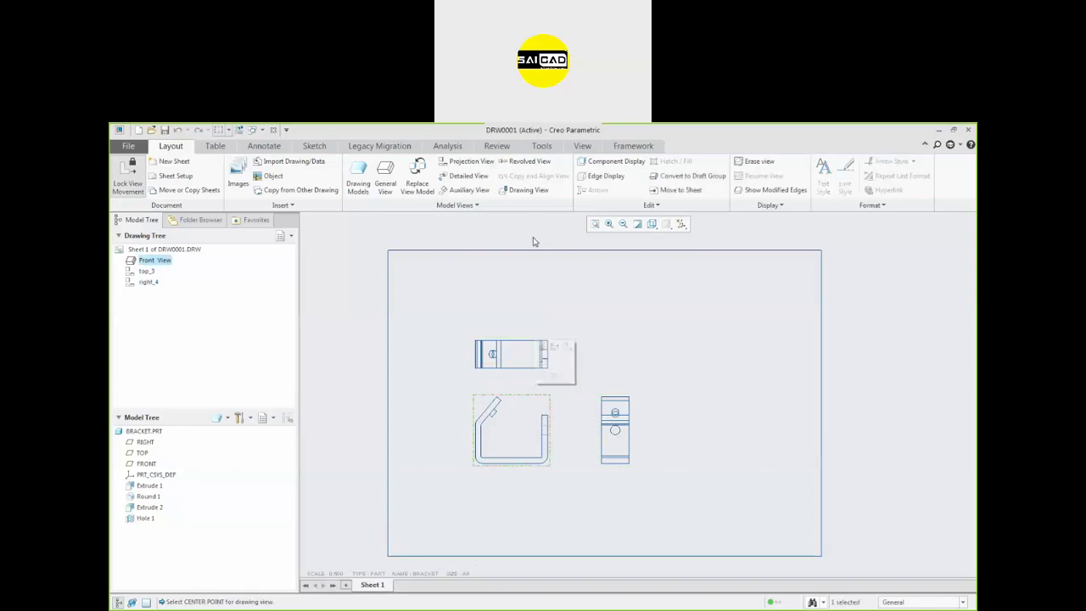
{"action": "left_click", "coordinate": [469, 162]}
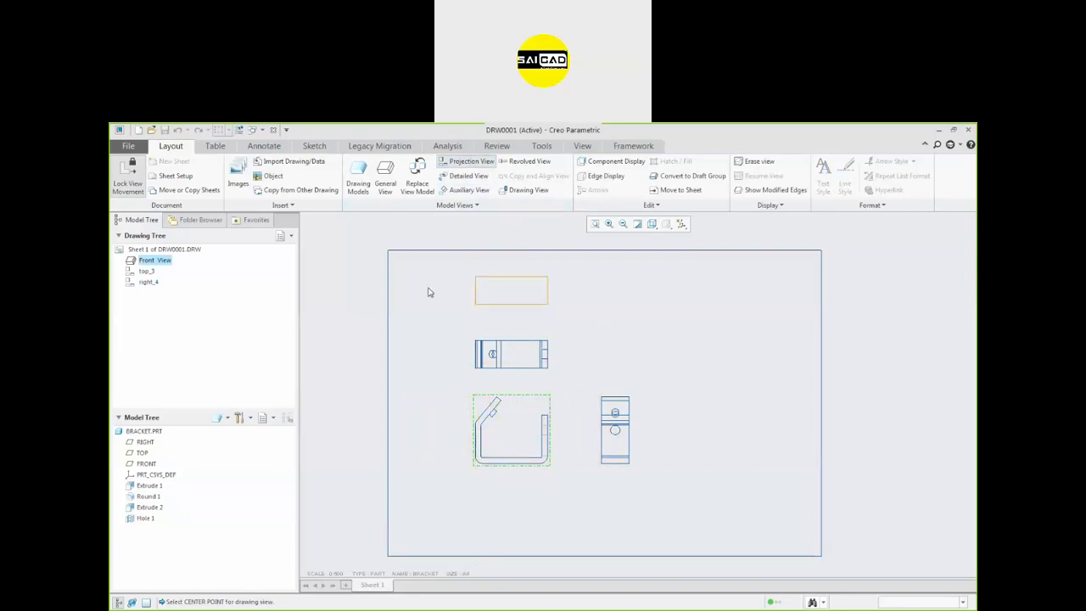
Insert a general view with No Combined State in the sheet's upper-right area, using Standard Orientation with Isometric as the default orientation
{"action": "left_click", "coordinate": [386, 188]}
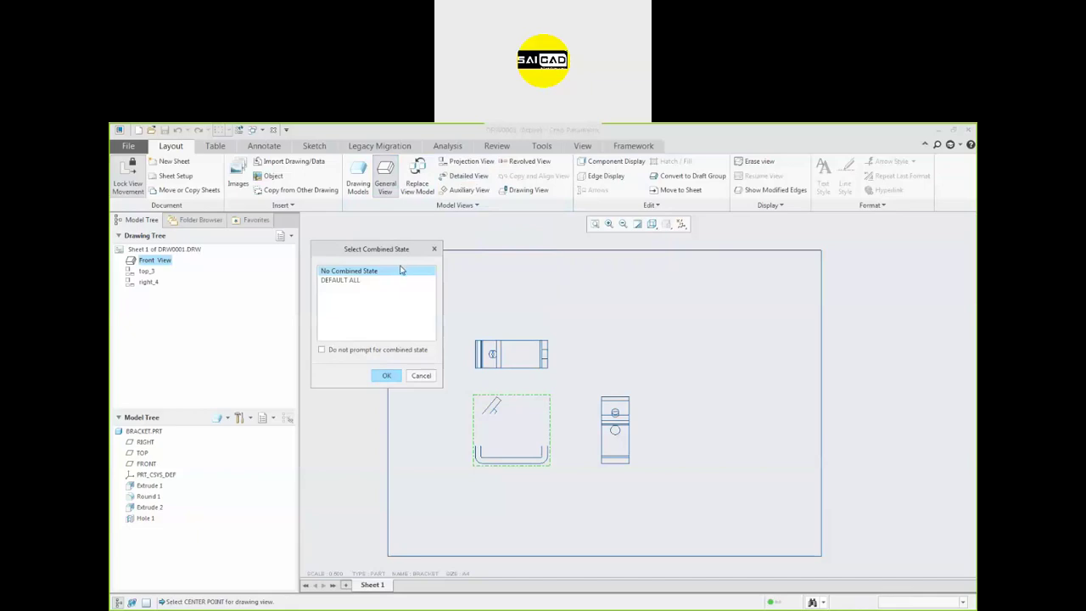
{"action": "left_click", "coordinate": [386, 375]}
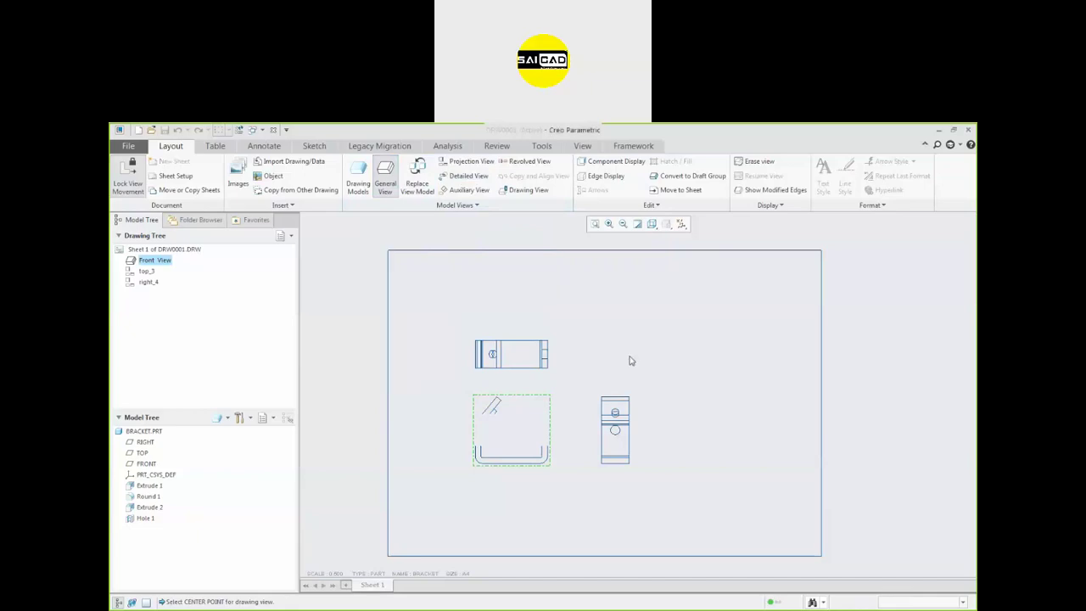
{"action": "left_click", "coordinate": [713, 317]}
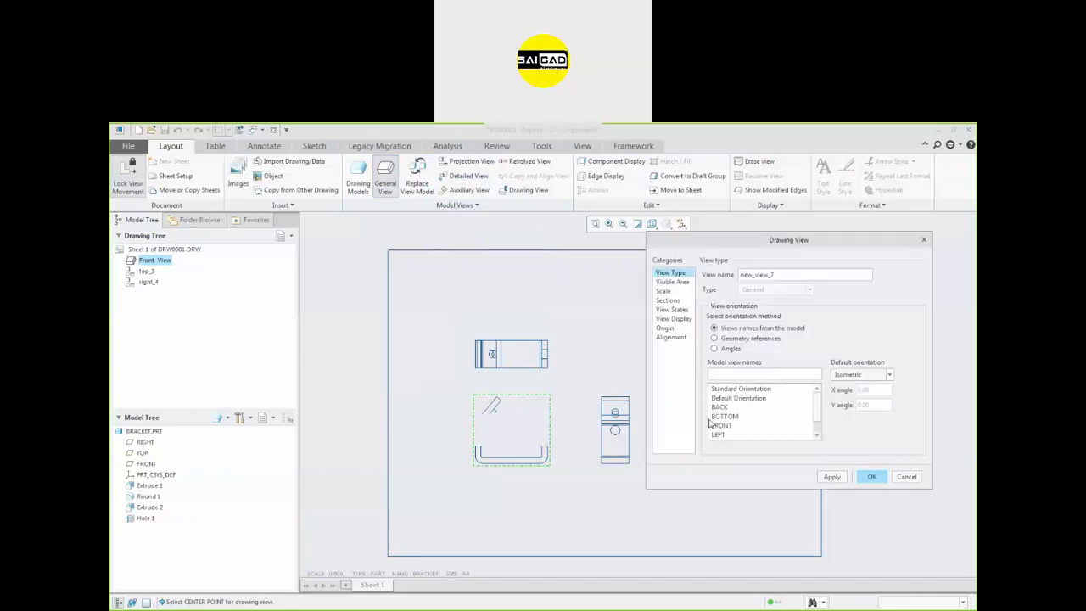
{"action": "left_click", "coordinate": [757, 389]}
{"action": "left_click", "coordinate": [859, 375]}
{"action": "left_click", "coordinate": [848, 386]}
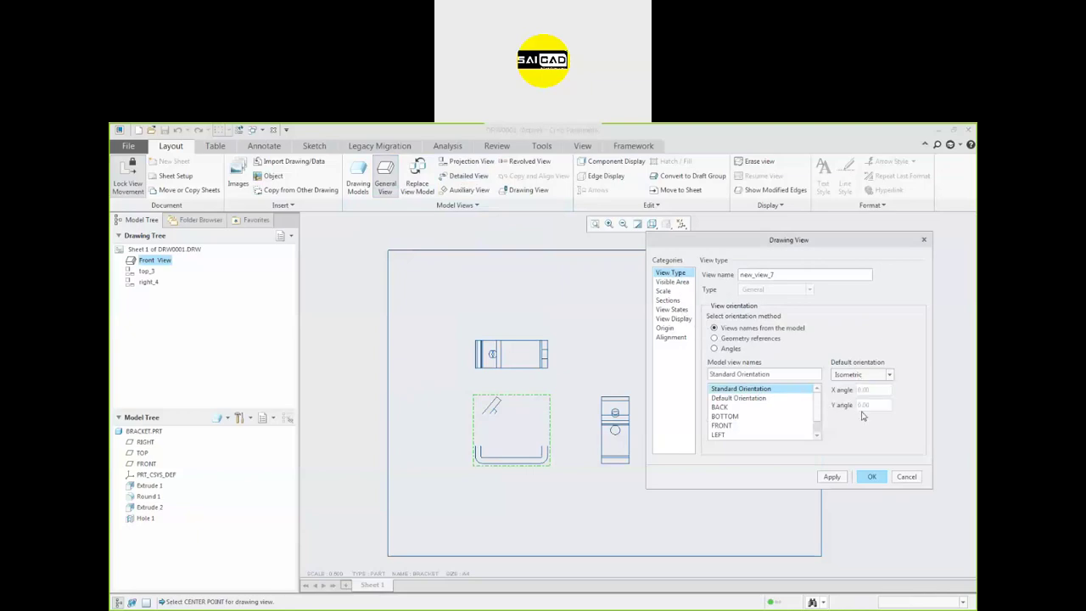
{"action": "left_click", "coordinate": [842, 478]}
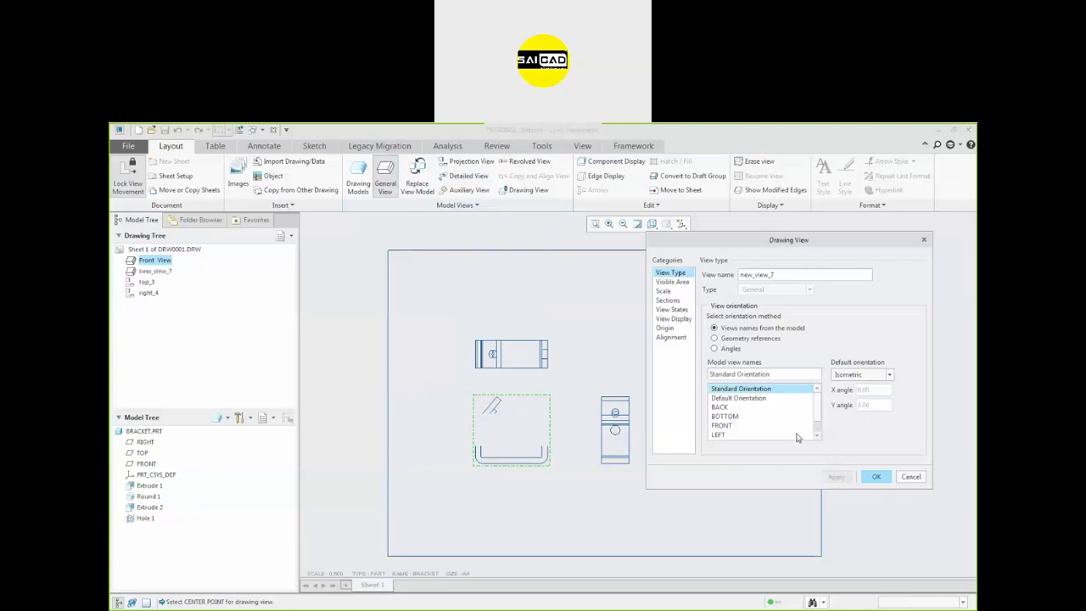
{"action": "left_click", "coordinate": [875, 477]}
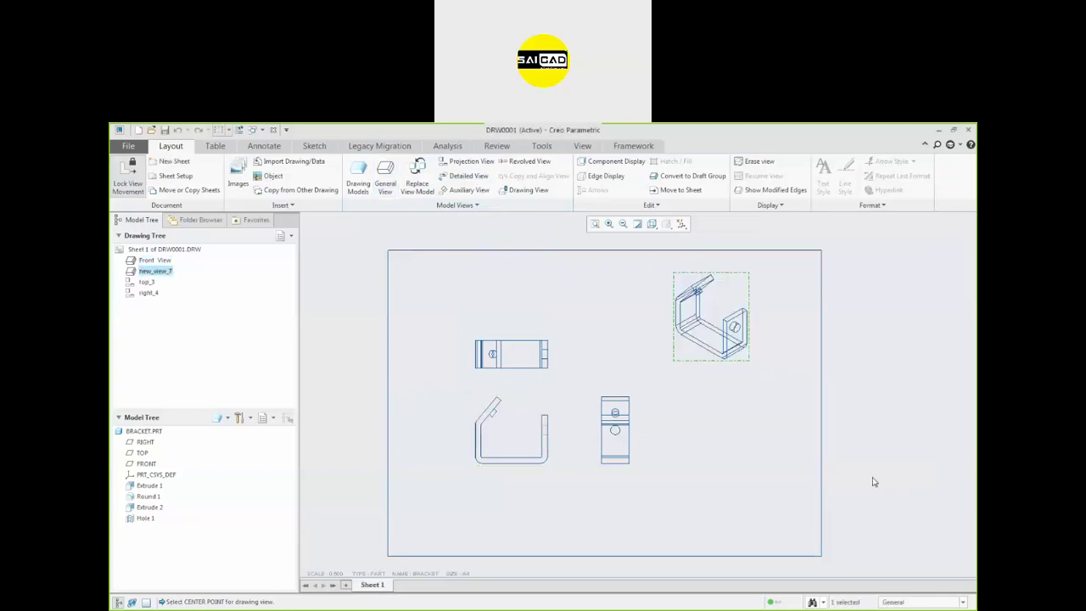
Set the display style of the isometric view to Shading With Edges
{"action": "left_click", "coordinate": [710, 416]}
{"action": "scroll", "coordinate": [719, 338], "scroll_direction": "up", "scroll_amount": 3}
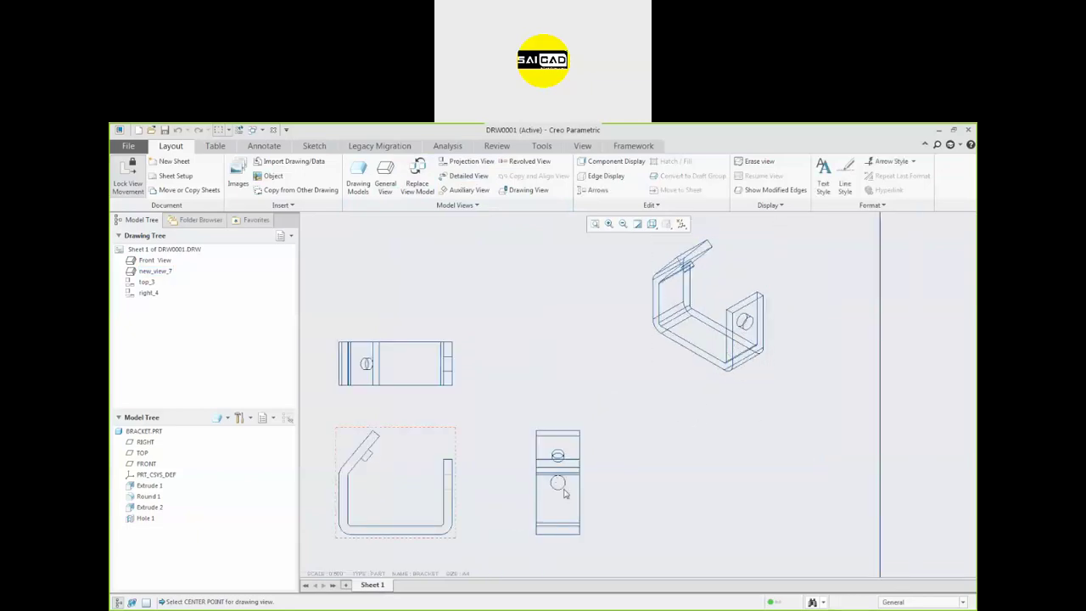
{"action": "left_click", "coordinate": [684, 361]}
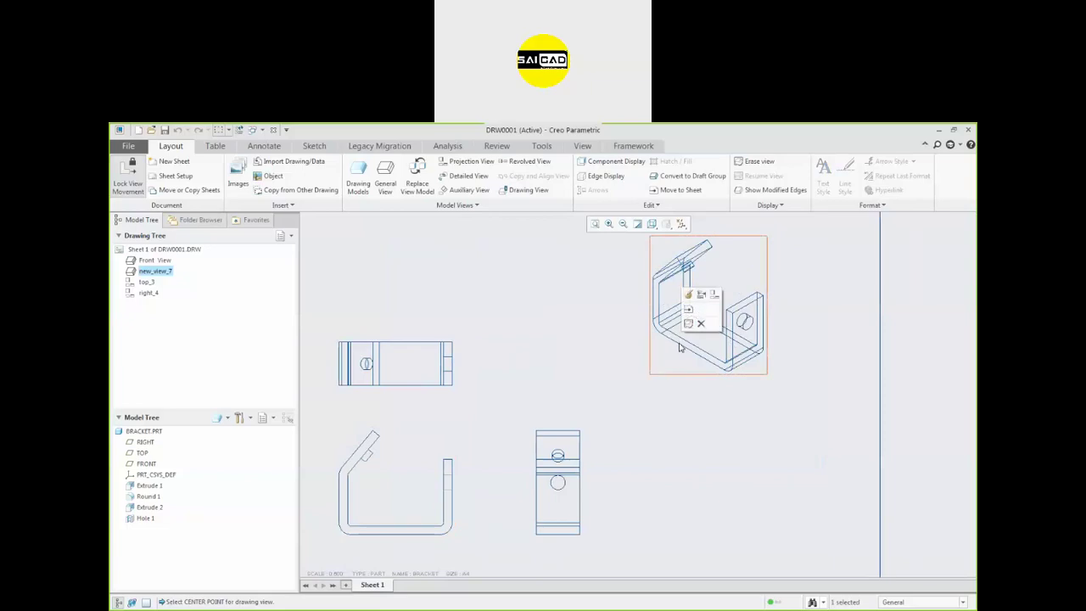
{"action": "left_click", "coordinate": [687, 296]}
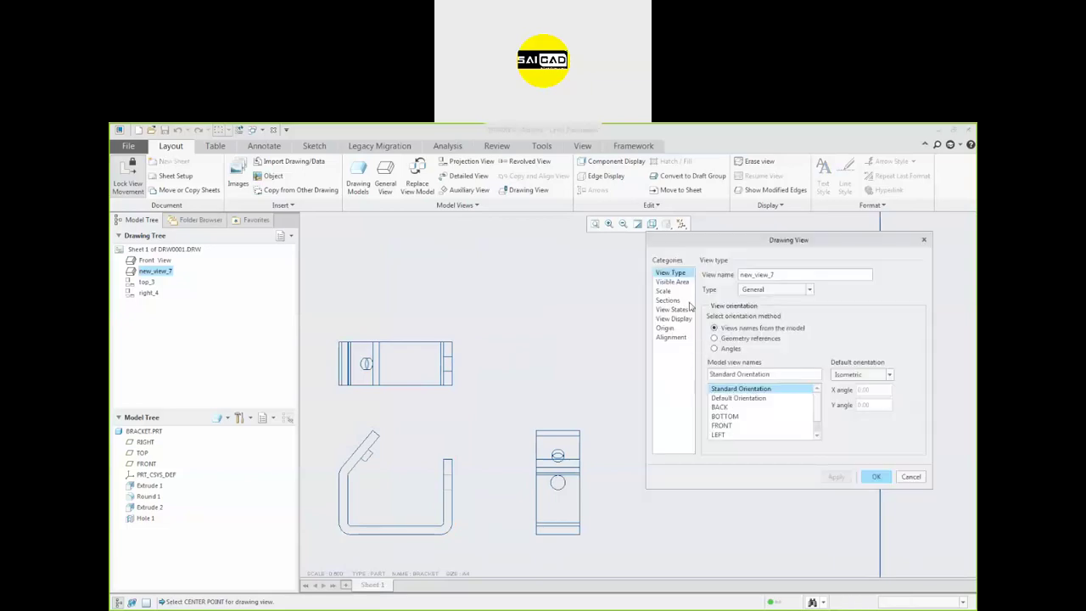
{"action": "left_click", "coordinate": [667, 319]}
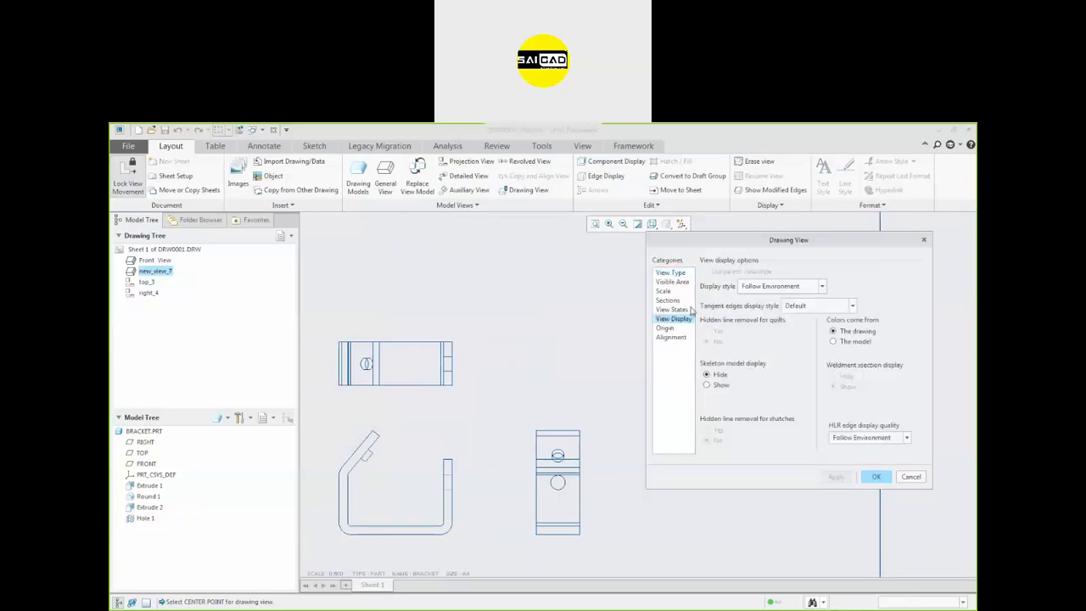
{"action": "left_click", "coordinate": [765, 287]}
{"action": "left_click", "coordinate": [764, 287]}
{"action": "left_click", "coordinate": [763, 288]}
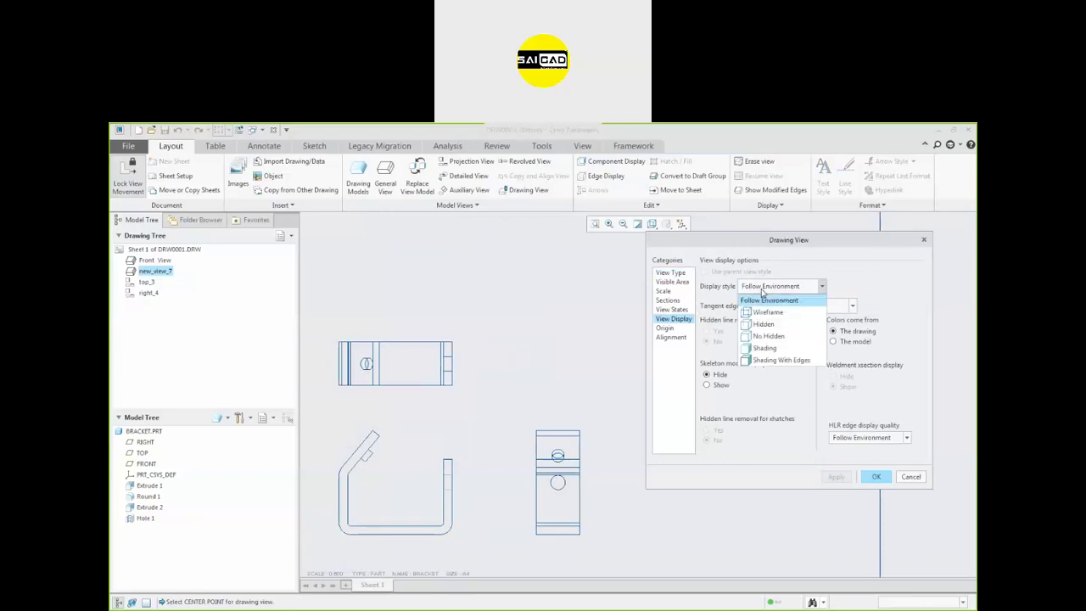
{"action": "left_click", "coordinate": [768, 361]}
{"action": "left_click", "coordinate": [831, 476]}
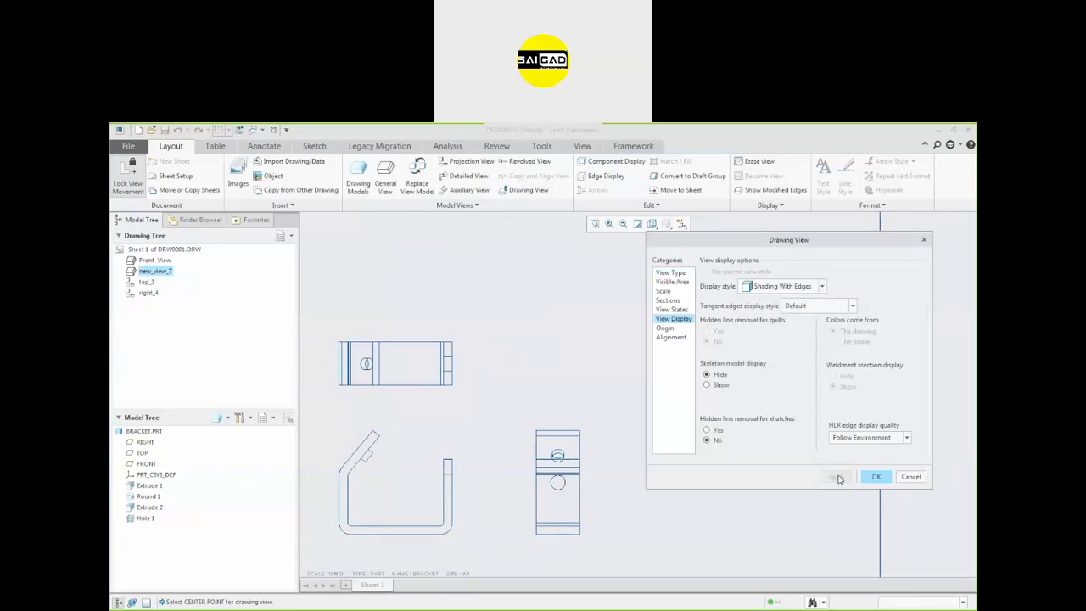
{"action": "left_click", "coordinate": [872, 477]}
{"action": "left_click", "coordinate": [773, 476]}
{"action": "scroll", "coordinate": [755, 363], "scroll_direction": "up", "scroll_amount": 3}
{"action": "scroll", "coordinate": [674, 370], "scroll_direction": "down", "scroll_amount": 2}
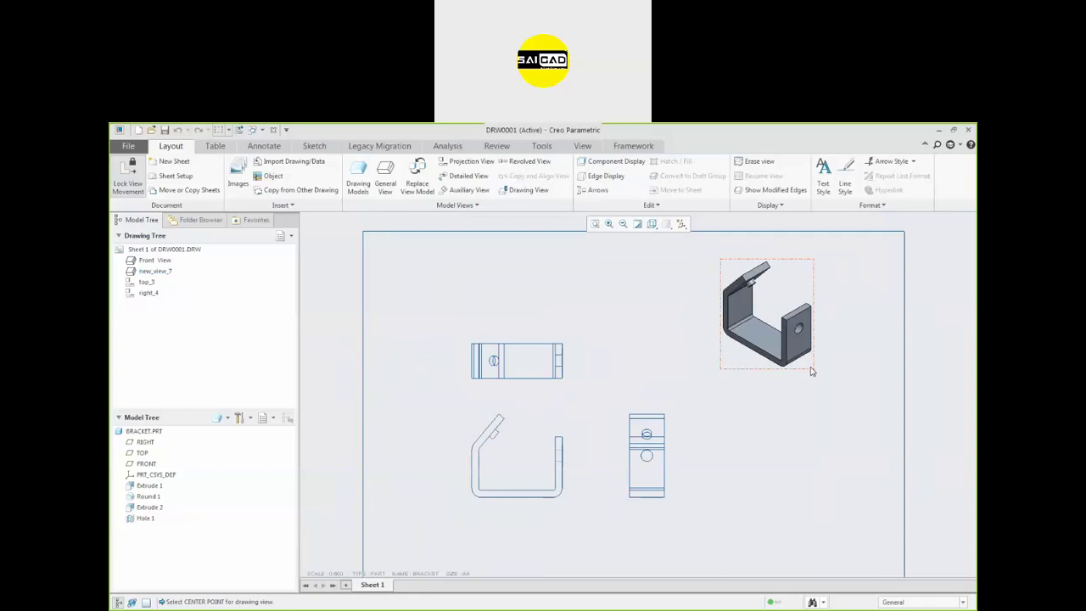
{"action": "scroll", "coordinate": [704, 365], "scroll_direction": "up", "scroll_amount": 2}
{"action": "scroll", "coordinate": [716, 412], "scroll_direction": "down", "scroll_amount": 1}
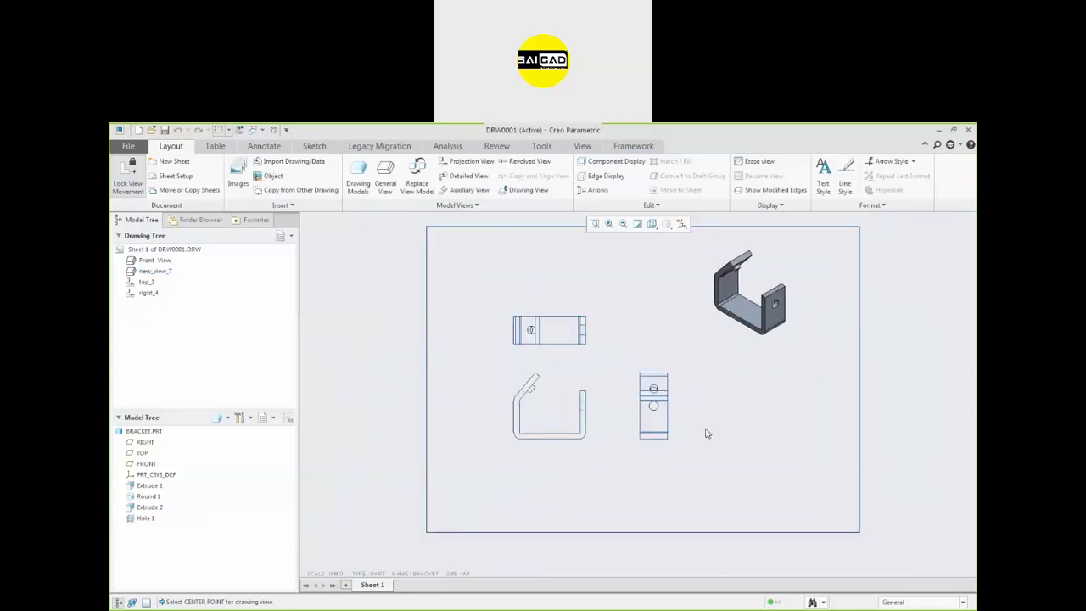
{"action": "scroll", "coordinate": [597, 436], "scroll_direction": "up", "scroll_amount": 1}
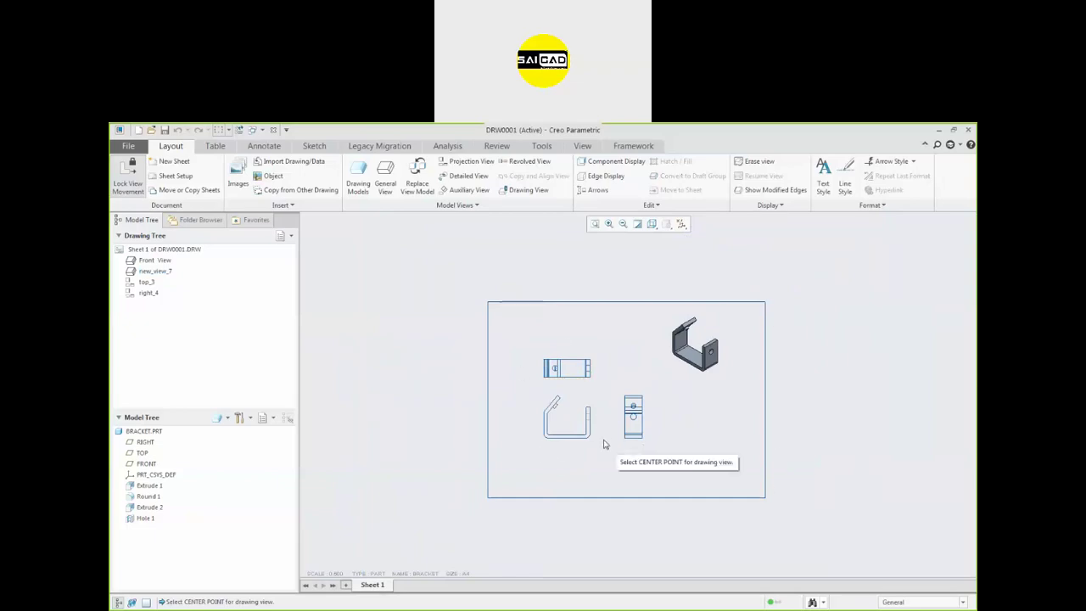
Give the front view a custom scale of 0.8
{"action": "scroll", "coordinate": [584, 430], "scroll_direction": "up", "scroll_amount": 3}
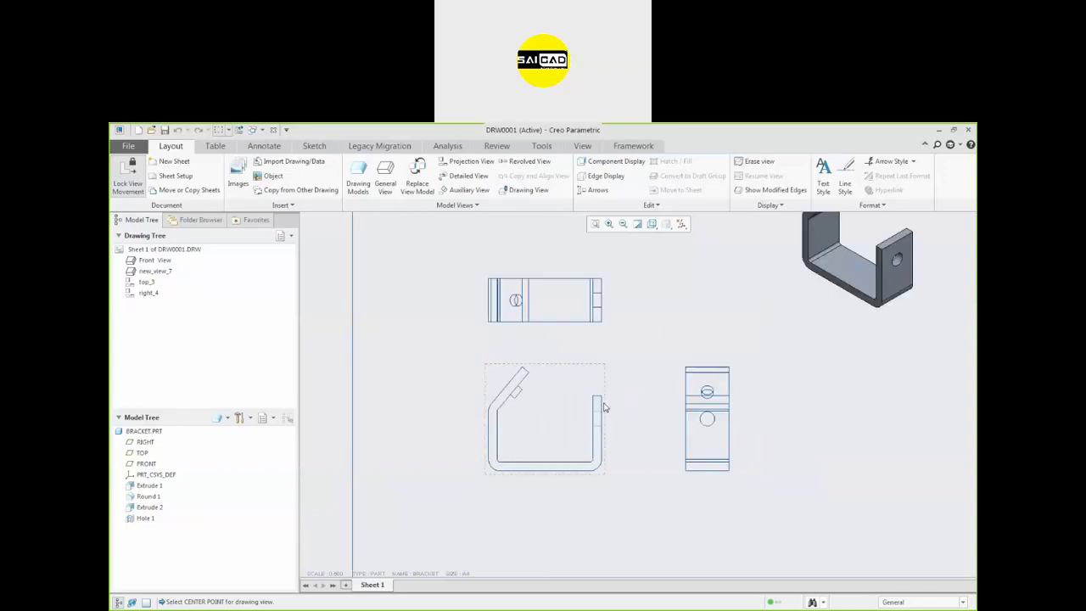
{"action": "left_click", "coordinate": [603, 384]}
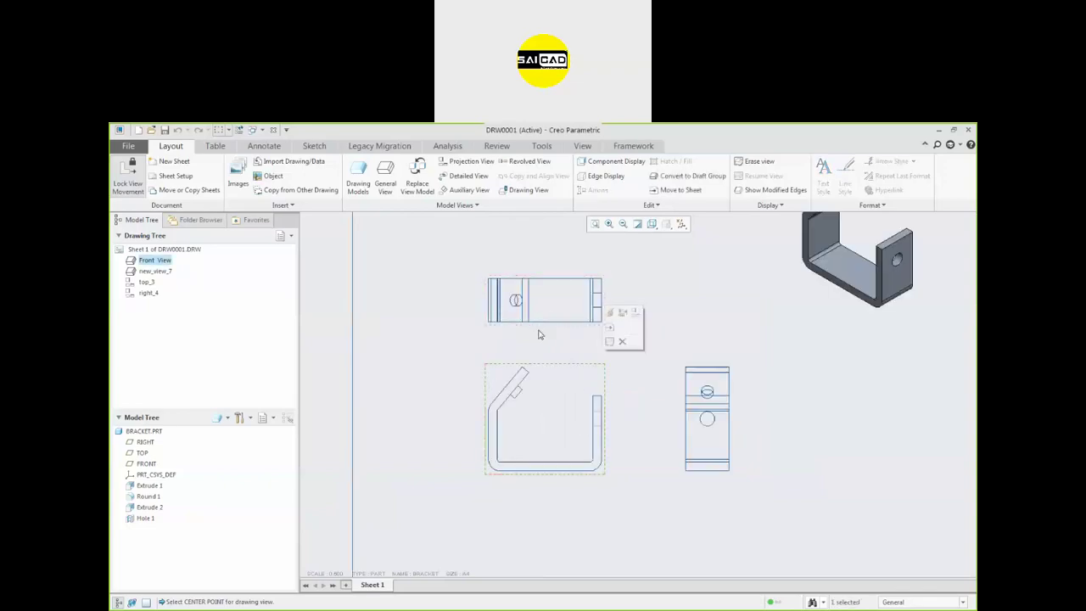
{"action": "left_click", "coordinate": [607, 314]}
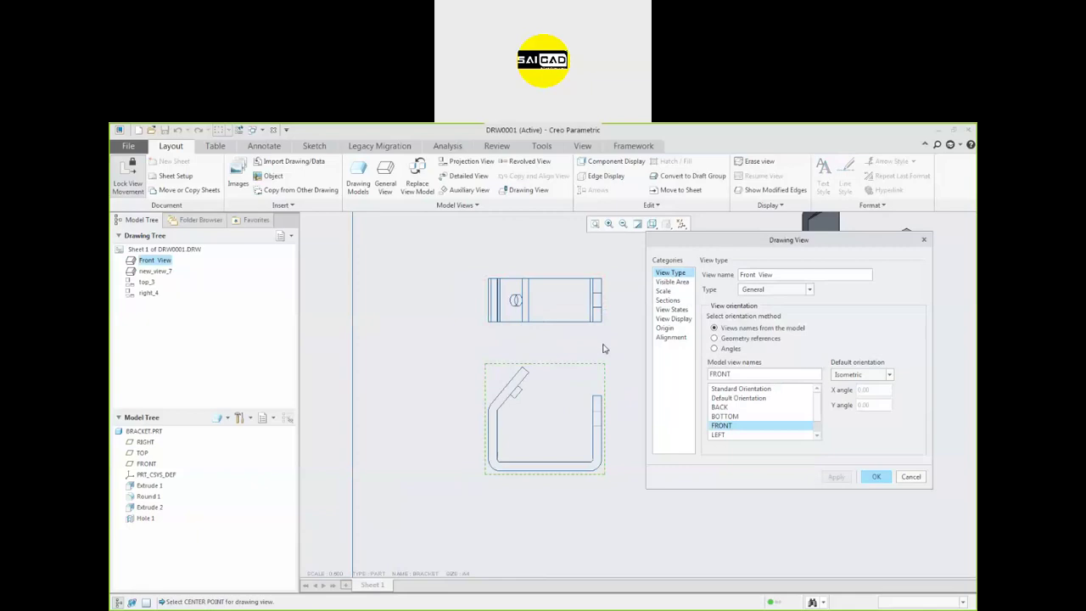
{"action": "left_click", "coordinate": [665, 291]}
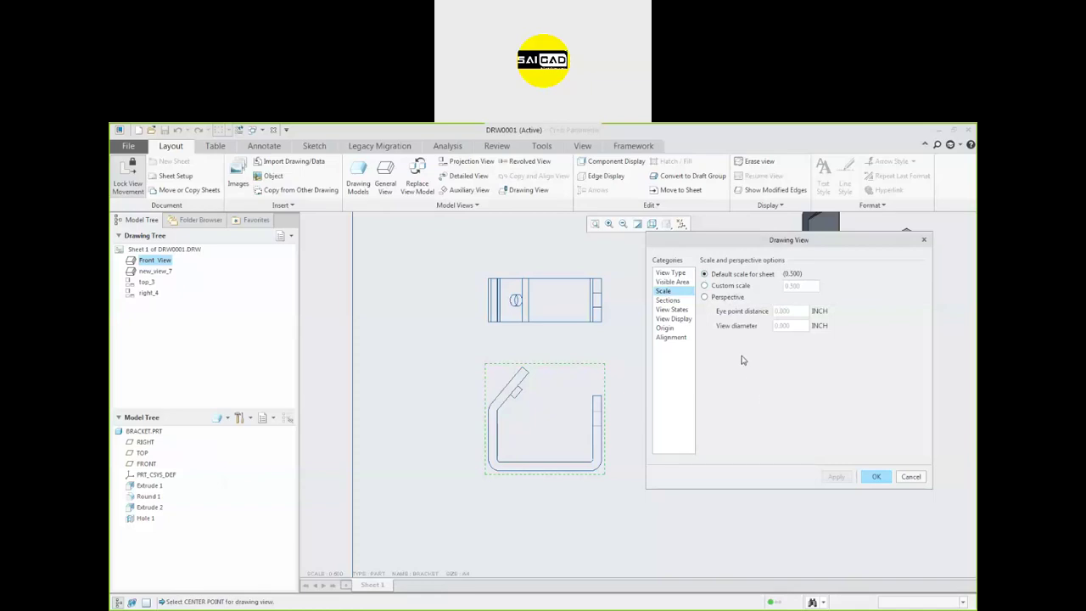
{"action": "left_click", "coordinate": [705, 285]}
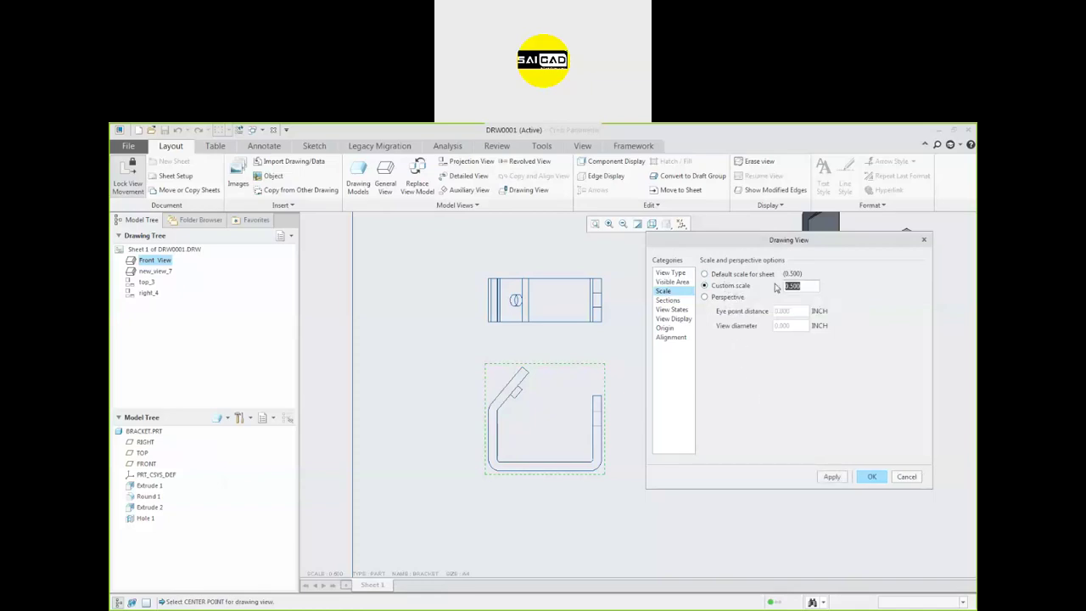
{"action": "key", "text": "BackSpace"}
{"action": "type", "text": ".8"}
{"action": "key", "text": "Return"}
{"action": "left_click", "coordinate": [831, 476]}
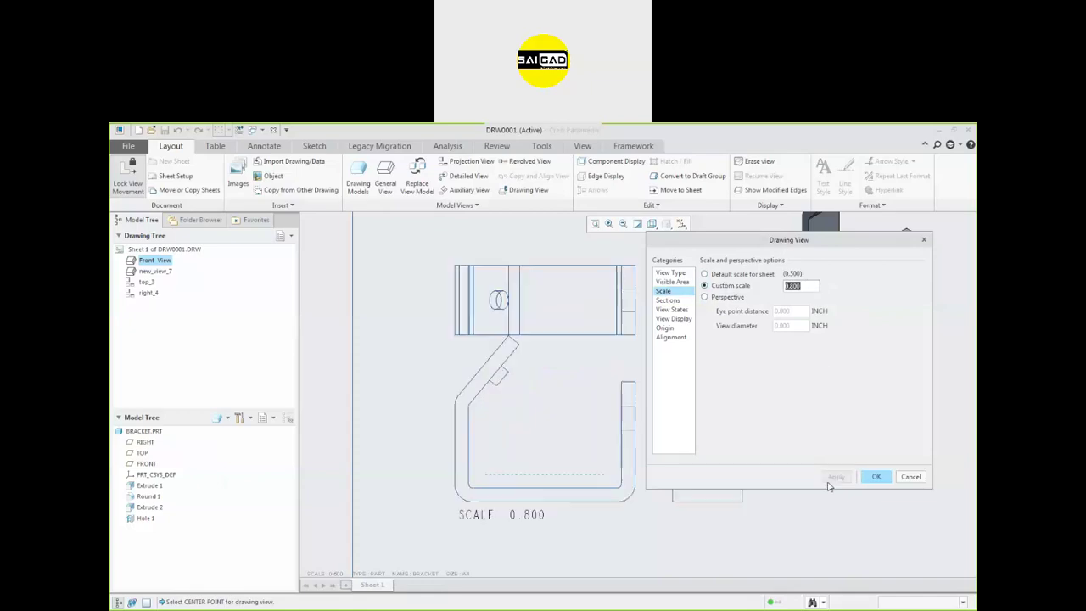
{"action": "left_click", "coordinate": [880, 479]}
Unlock view movement, then move the top view farther above and the right view farther to the side of the front view
{"action": "scroll", "coordinate": [599, 439], "scroll_direction": "up", "scroll_amount": 2}
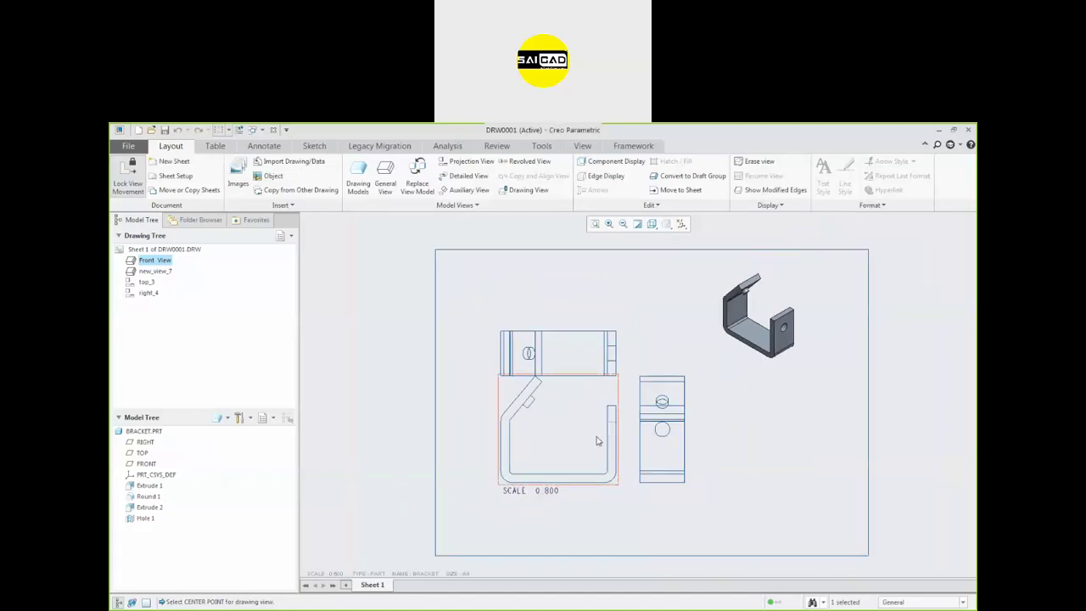
{"action": "scroll", "coordinate": [598, 439], "scroll_direction": "down", "scroll_amount": 1}
{"action": "left_click", "coordinate": [623, 304]}
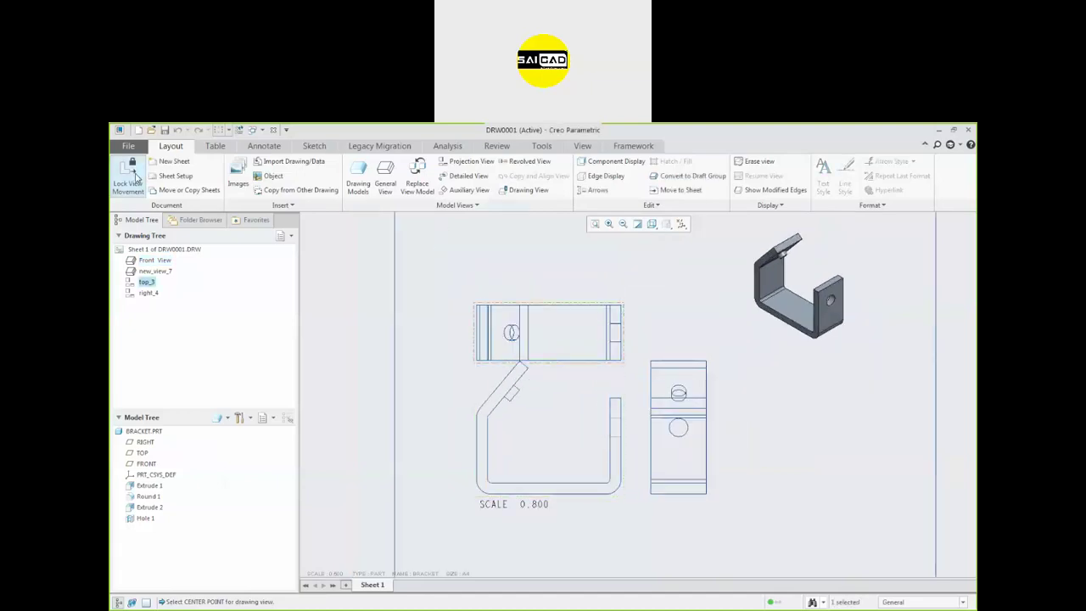
{"action": "left_click", "coordinate": [136, 176]}
{"action": "left_click_drag", "start_coordinate": [575, 314], "coordinate": [576, 274]}
{"action": "left_click", "coordinate": [698, 439]}
{"action": "left_click_drag", "start_coordinate": [698, 439], "coordinate": [735, 440]}
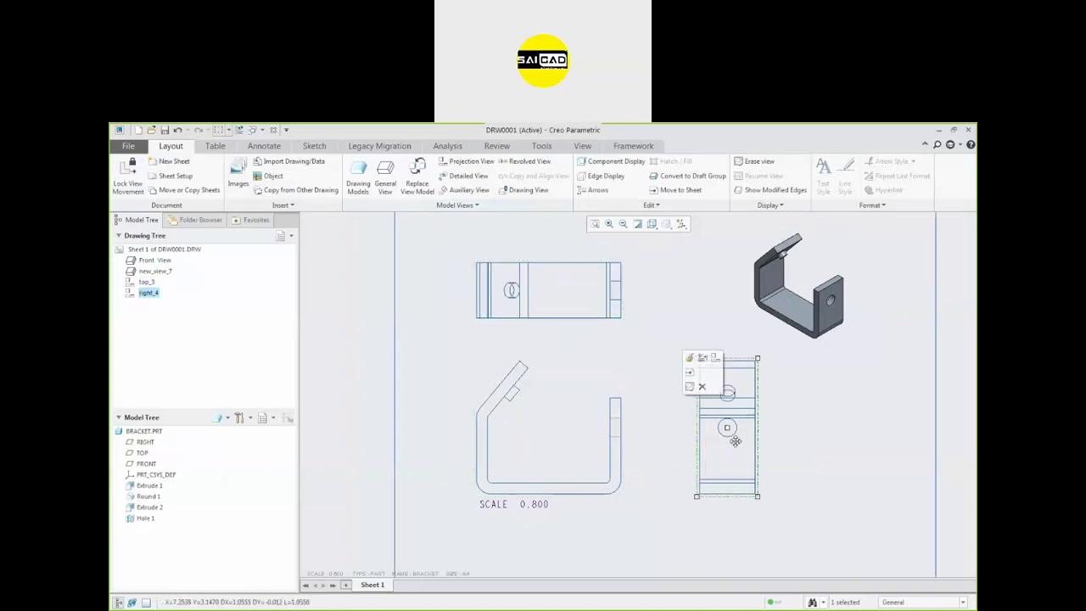
{"action": "scroll", "coordinate": [661, 433], "scroll_direction": "up", "scroll_amount": 2}
{"action": "left_click", "coordinate": [768, 448]}
{"action": "scroll", "coordinate": [757, 448], "scroll_direction": "down", "scroll_amount": 2}
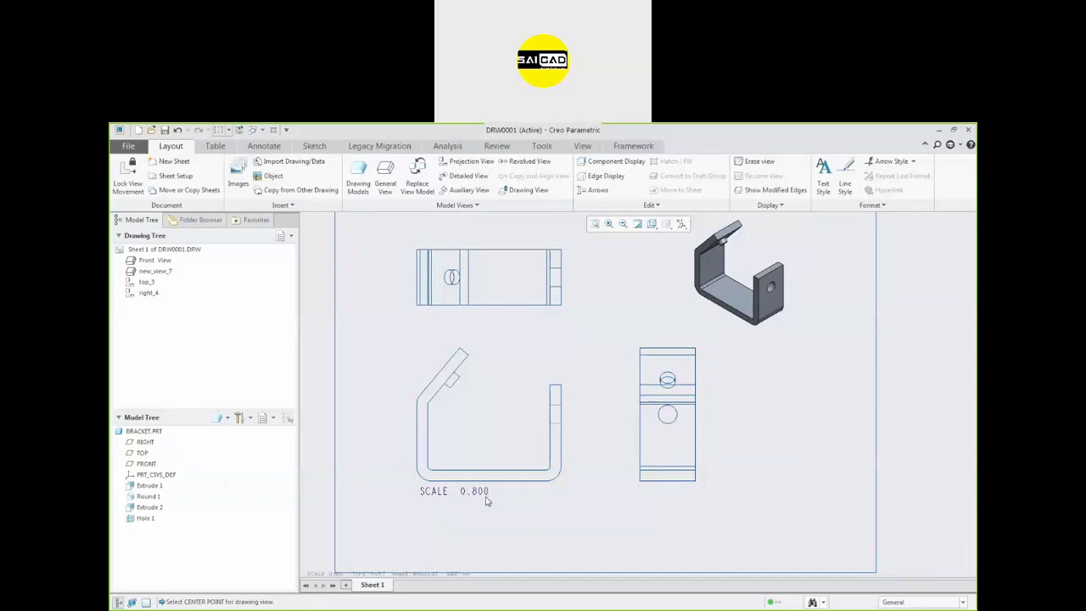
Change the front view's scale to 0.6 through the scale note below it
{"action": "scroll", "coordinate": [488, 500], "scroll_direction": "down", "scroll_amount": 2}
{"action": "scroll", "coordinate": [458, 500], "scroll_direction": "up", "scroll_amount": 2}
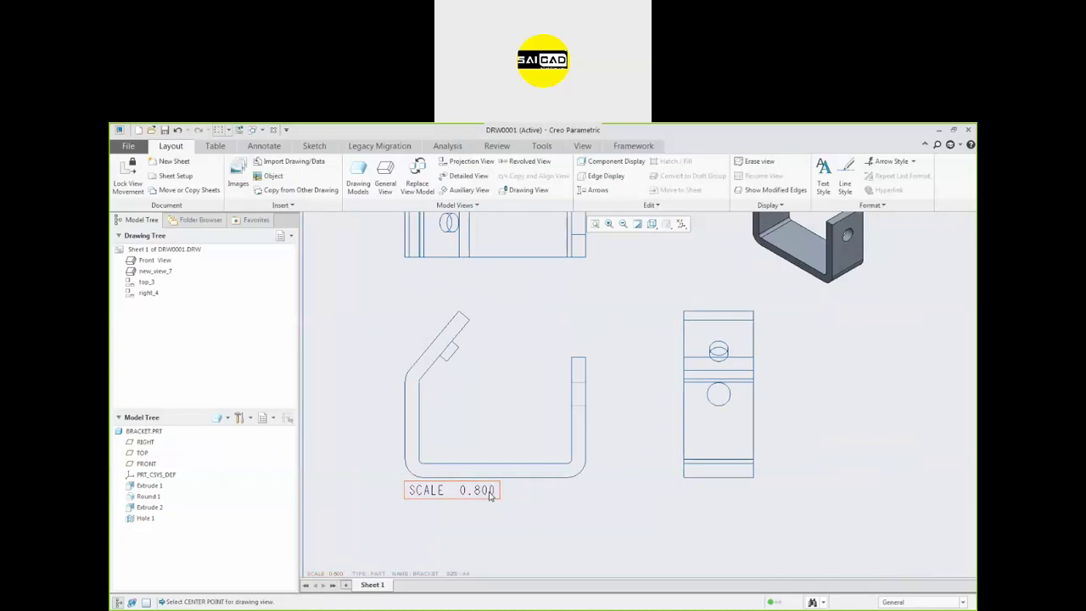
{"action": "left_click", "coordinate": [489, 494]}
{"action": "left_click", "coordinate": [553, 419]}
{"action": "scroll", "coordinate": [519, 498], "scroll_direction": "down", "scroll_amount": 2}
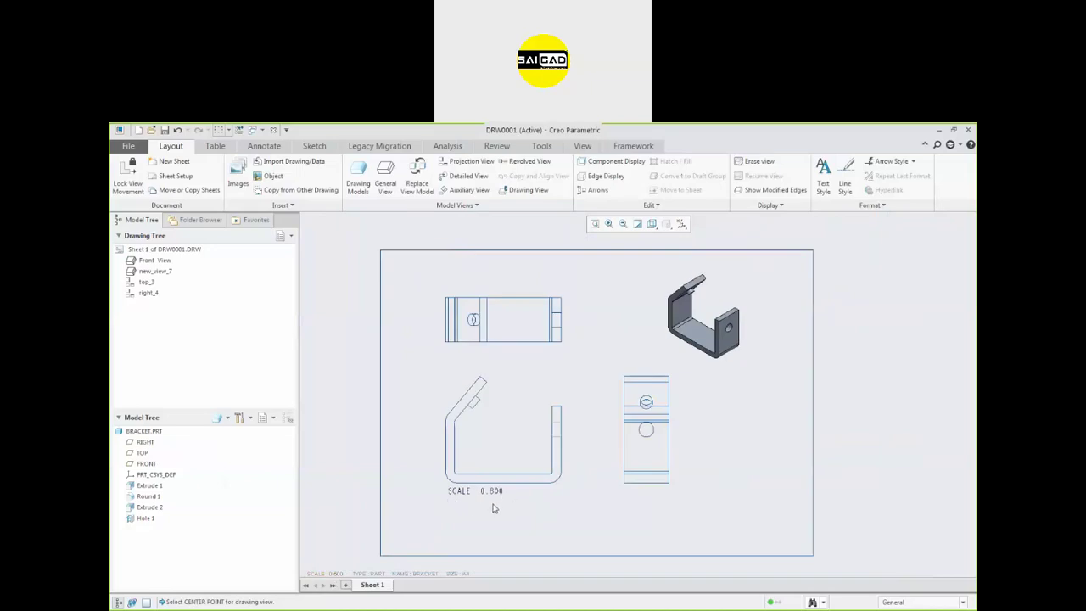
{"action": "scroll", "coordinate": [494, 508], "scroll_direction": "up", "scroll_amount": 2}
{"action": "left_click", "coordinate": [497, 486]}
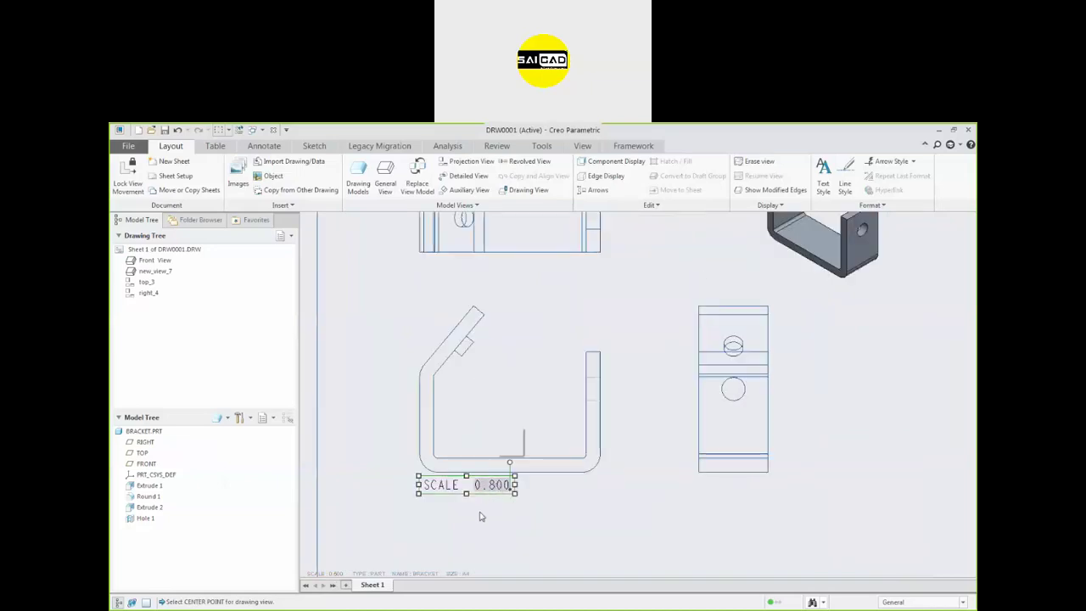
{"action": "double_click", "coordinate": [472, 488]}
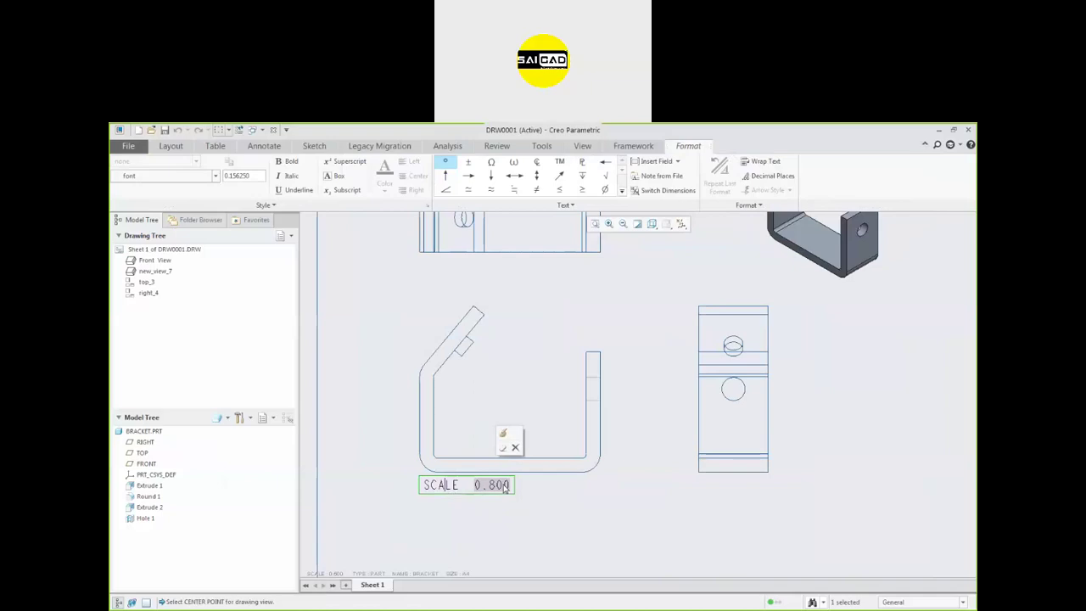
{"action": "double_click", "coordinate": [505, 485]}
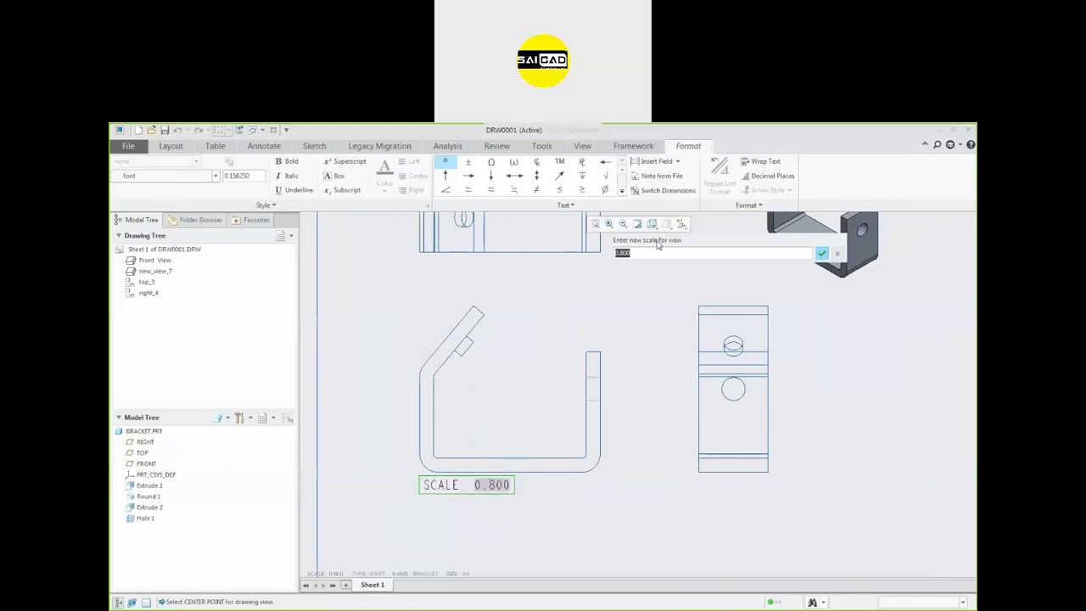
{"action": "key", "text": "BackSpace"}
{"action": "type", "text": ".6"}
{"action": "key", "text": "Return"}
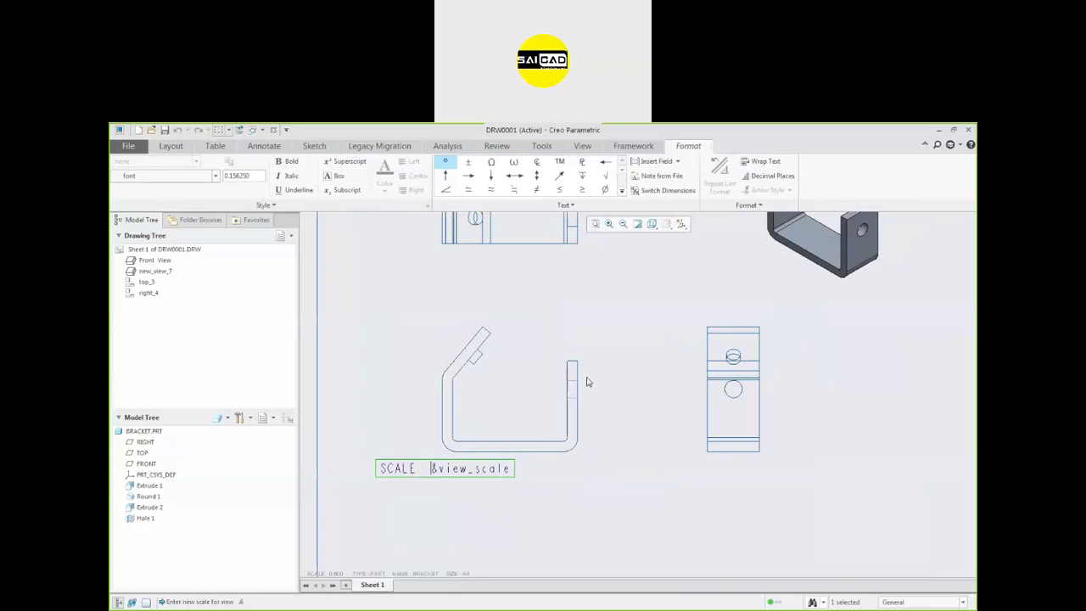
{"action": "left_click", "coordinate": [608, 442]}
{"action": "left_click", "coordinate": [609, 450]}
{"action": "scroll", "coordinate": [487, 492], "scroll_direction": "up", "scroll_amount": 3}
{"action": "scroll", "coordinate": [577, 453], "scroll_direction": "down", "scroll_amount": 2}
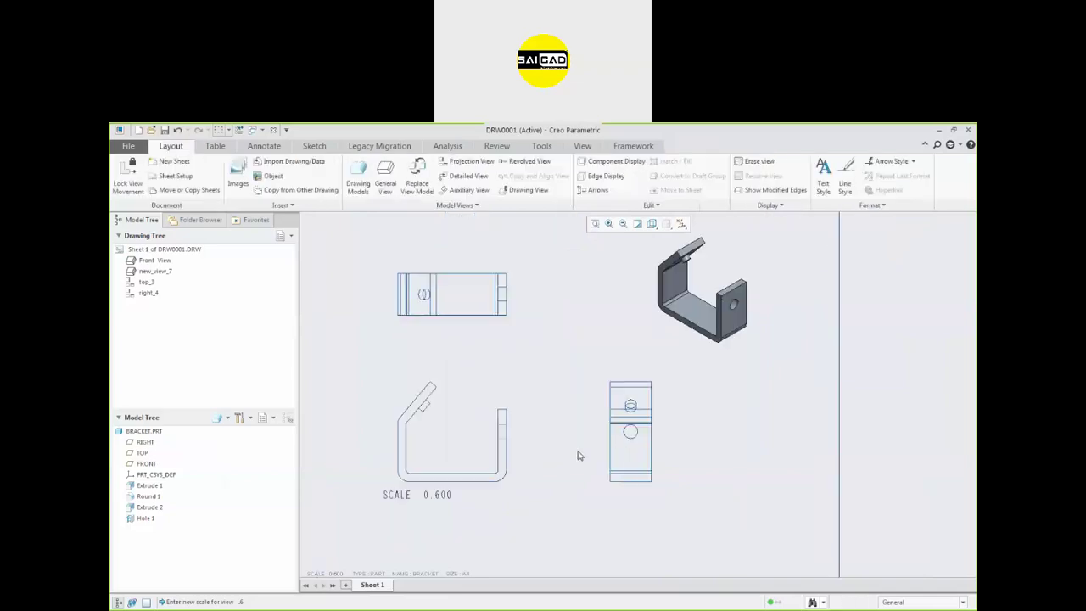
{"action": "scroll", "coordinate": [490, 463], "scroll_direction": "up", "scroll_amount": 1}
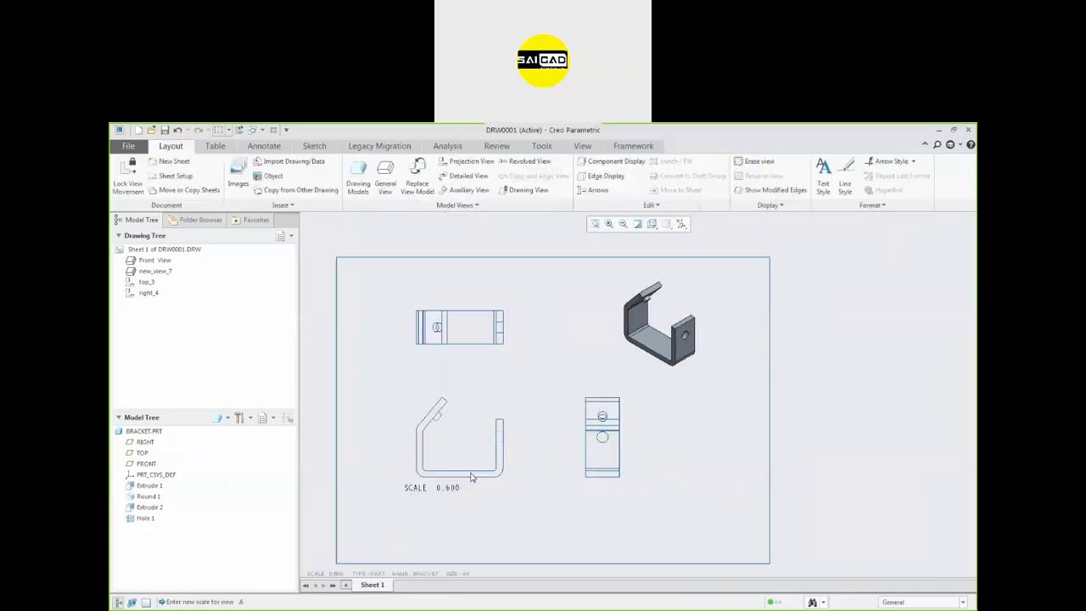
Delete the scale note below the front view and return that view to the default scale for the sheet
{"action": "left_click", "coordinate": [448, 490]}
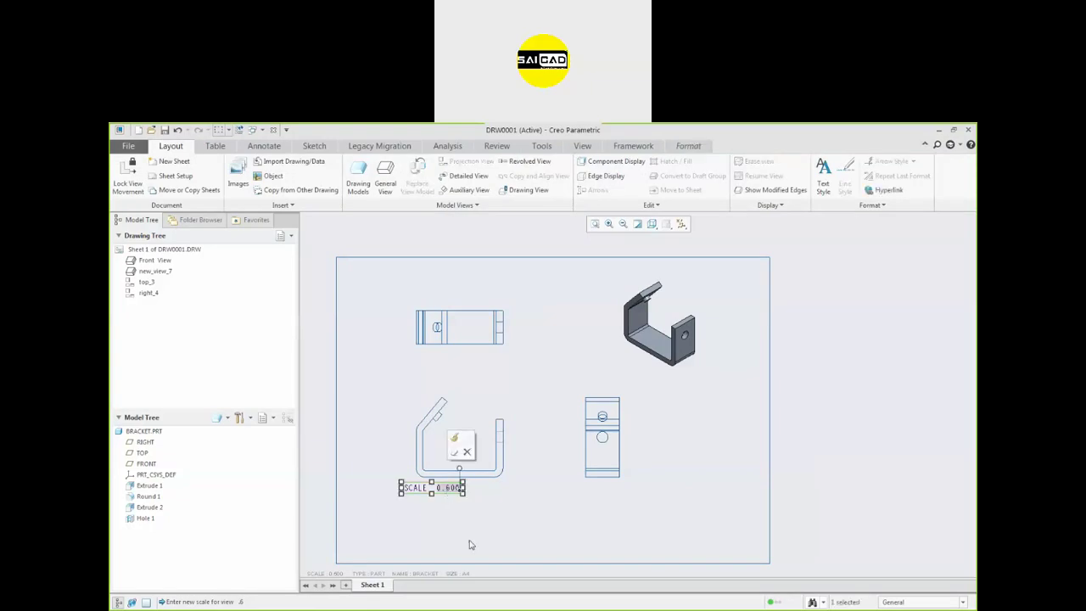
{"action": "key", "text": "Delete"}
{"action": "double_click", "coordinate": [502, 482]}
{"action": "left_click", "coordinate": [675, 291]}
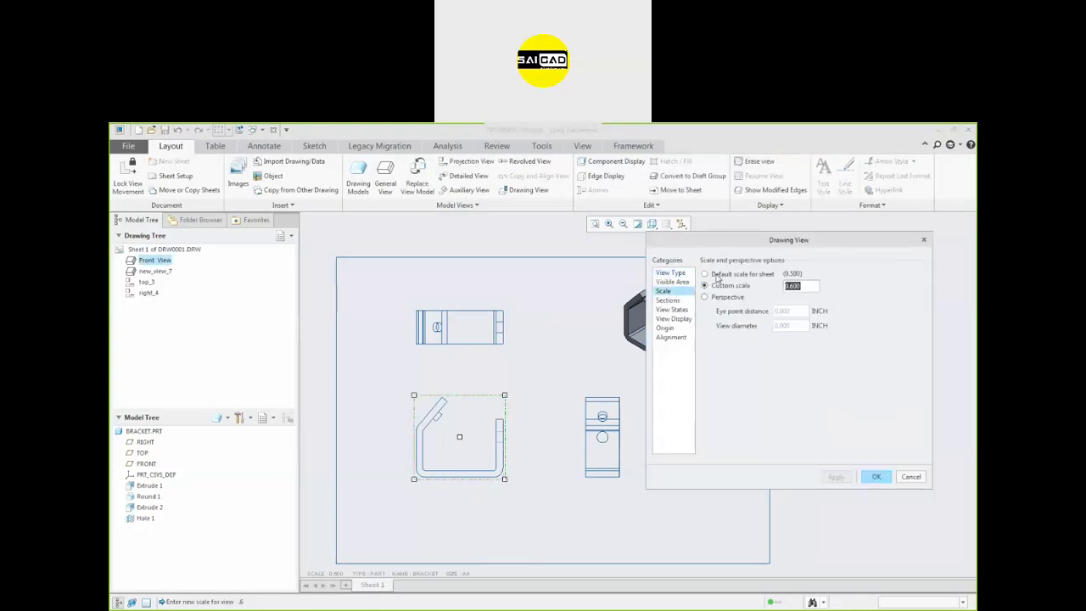
{"action": "left_click", "coordinate": [752, 276]}
{"action": "left_click", "coordinate": [843, 477]}
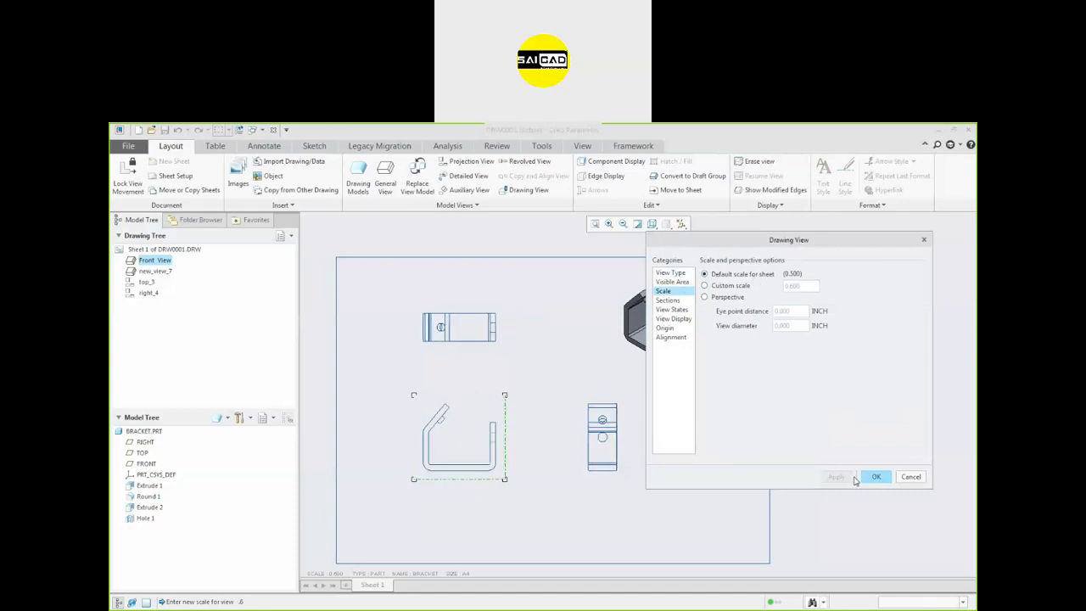
{"action": "left_click", "coordinate": [874, 479]}
Set the overall sheet scale to 0.8
{"action": "double_click", "coordinate": [336, 573]}
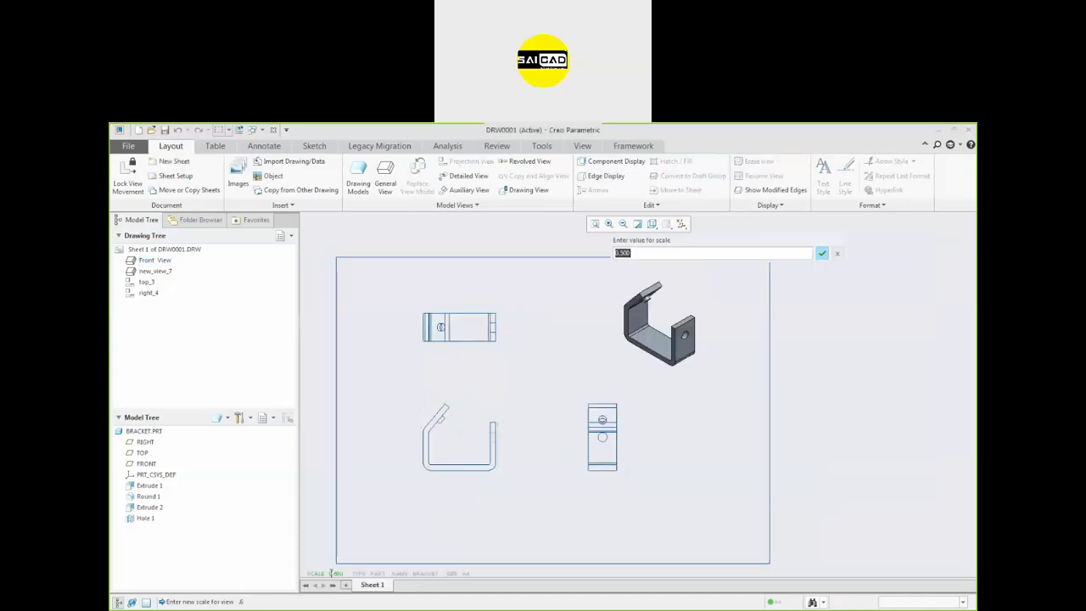
{"action": "type", "text": ".8"}
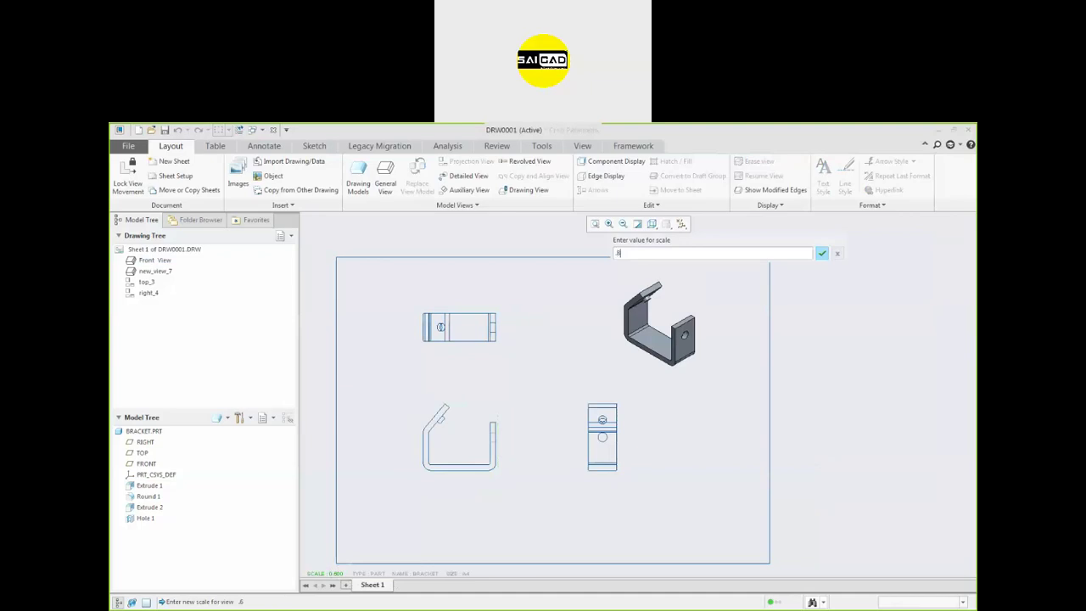
{"action": "key", "text": "Return"}
{"action": "left_click", "coordinate": [680, 457]}
{"action": "scroll", "coordinate": [698, 365], "scroll_direction": "up", "scroll_amount": 2}
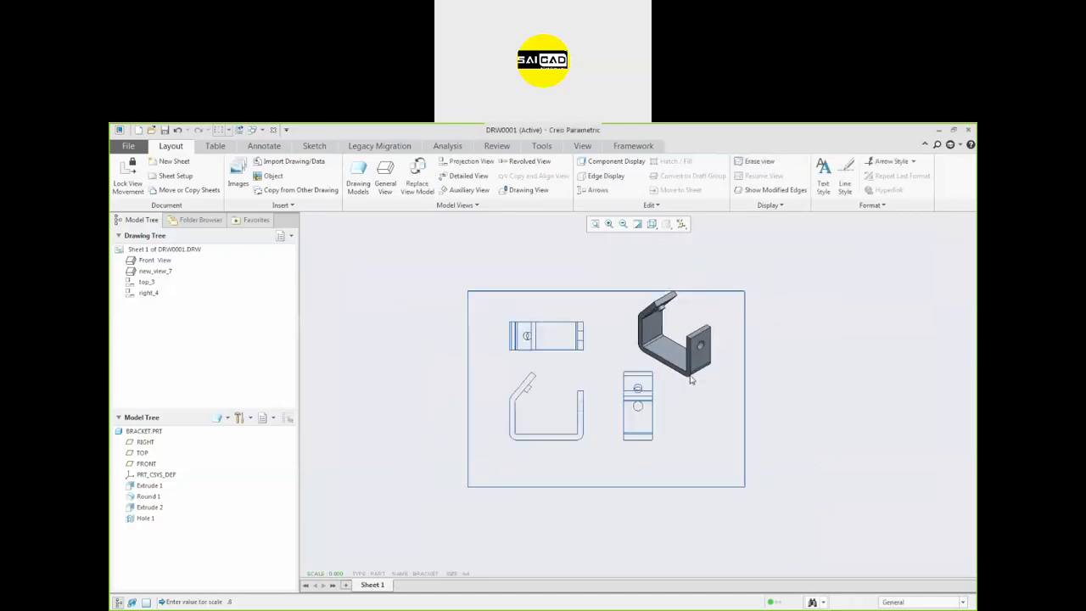
Move the front view down and slightly left on the sheet to space it away from the top view
{"action": "scroll", "coordinate": [616, 471], "scroll_direction": "down", "scroll_amount": 1}
{"action": "left_click", "coordinate": [576, 435]}
{"action": "left_click_drag", "start_coordinate": [576, 435], "coordinate": [562, 470]}
{"action": "left_click", "coordinate": [670, 470]}
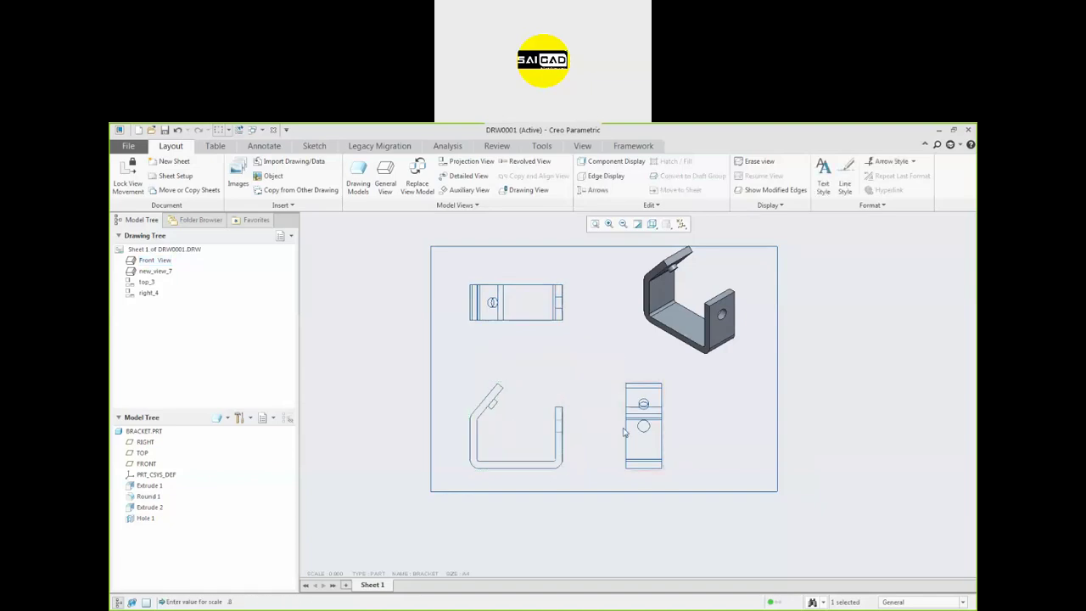
{"action": "left_click", "coordinate": [531, 401]}
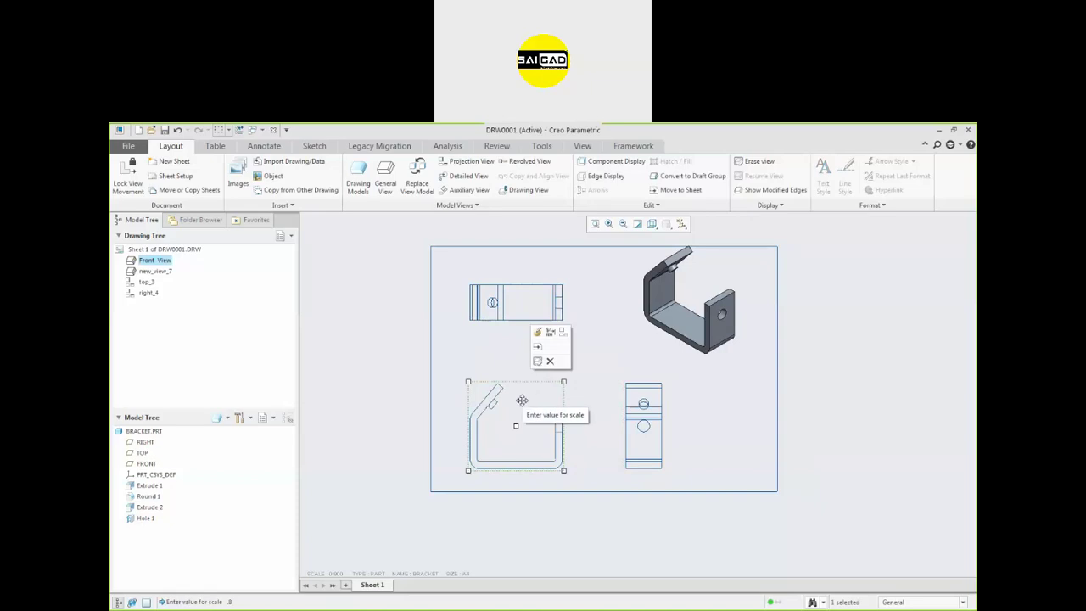
Start a detailed view of the front view's inclined arm, centred on its inner edge between the tip and the small boss
{"action": "left_click", "coordinate": [604, 452]}
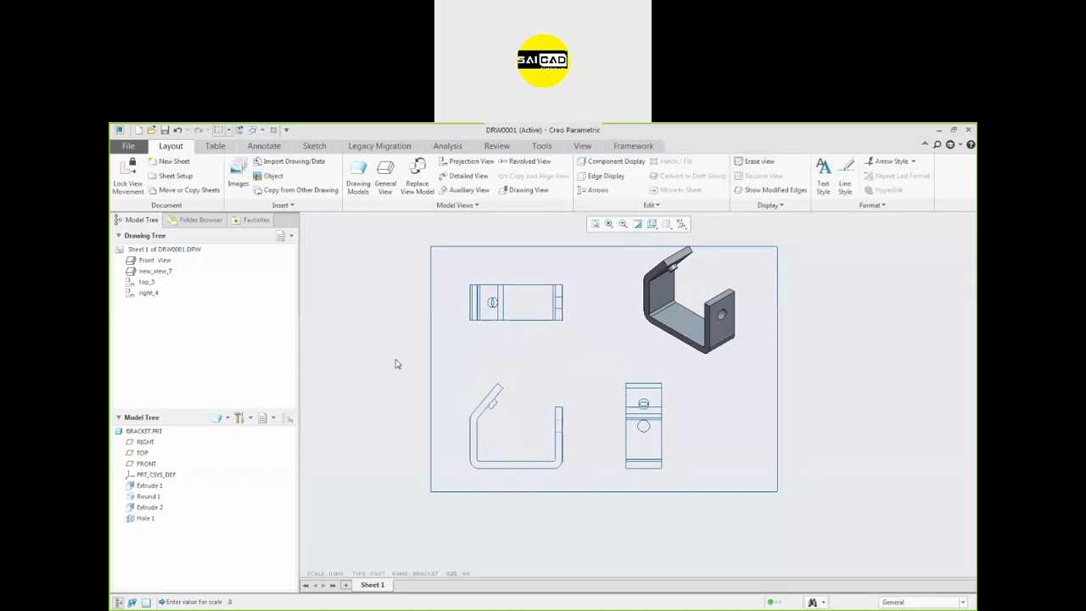
{"action": "left_click", "coordinate": [463, 177]}
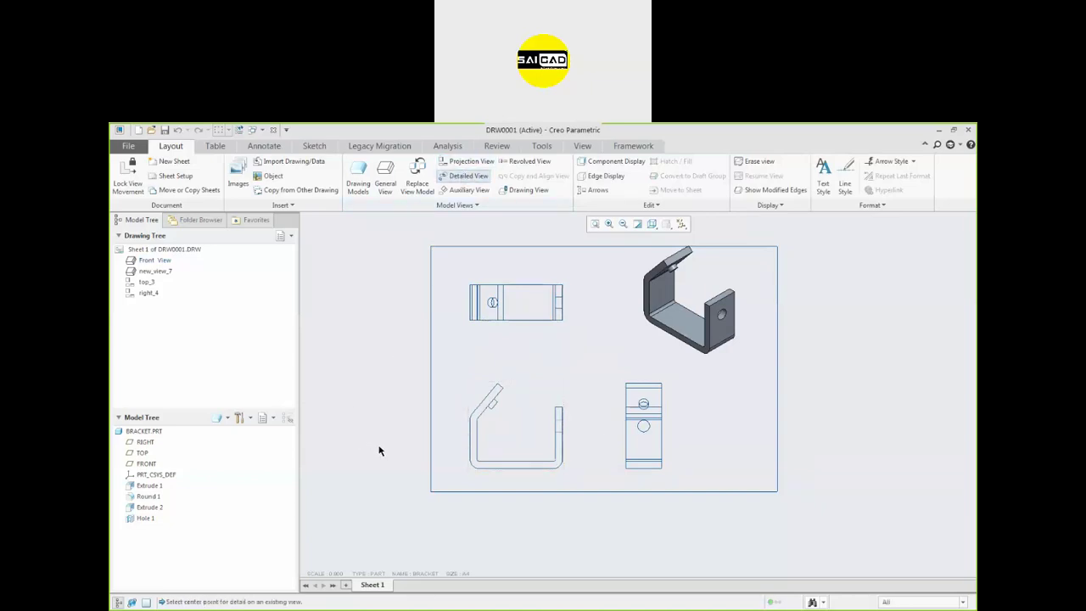
{"action": "scroll", "coordinate": [496, 399], "scroll_direction": "up", "scroll_amount": 5}
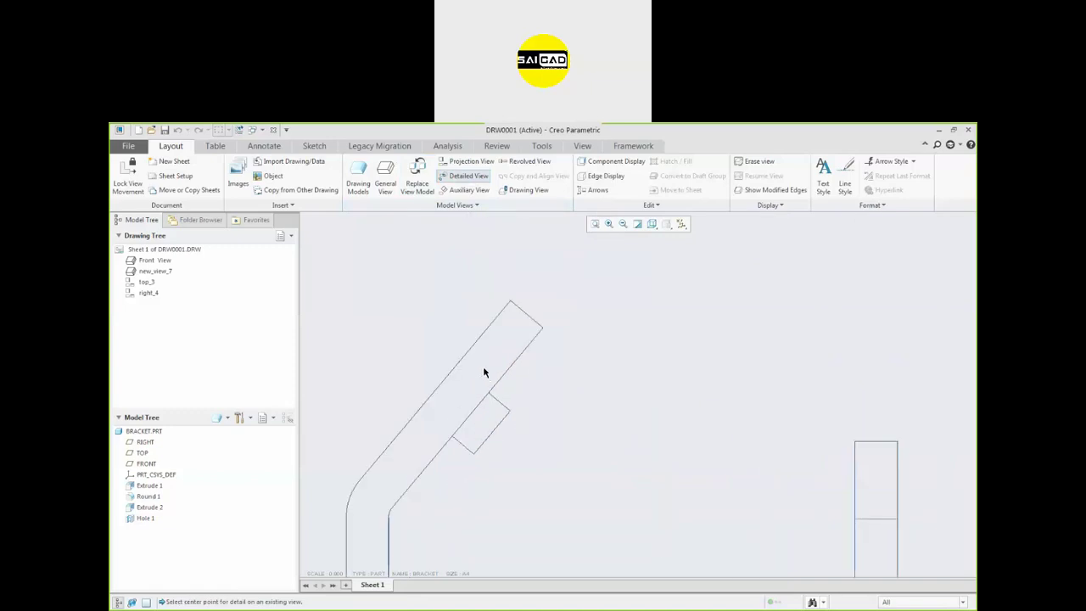
{"action": "left_click", "coordinate": [513, 365]}
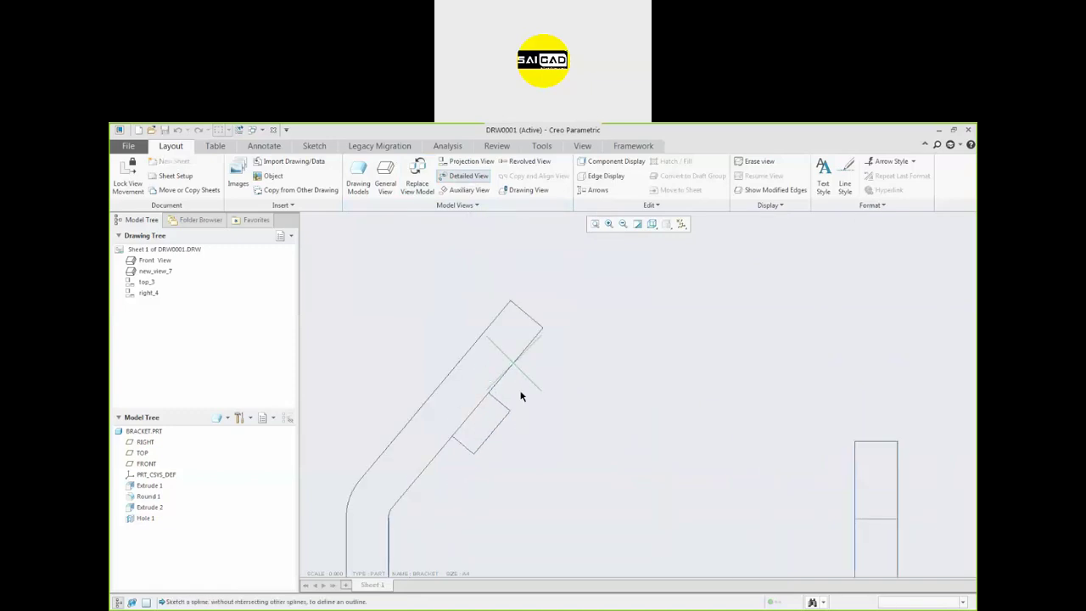
Try to sketch a spline outline around the inclined arm and its boss as the detail boundary
{"action": "left_click", "coordinate": [560, 383]}
{"action": "left_click", "coordinate": [582, 441]}
{"action": "left_click", "coordinate": [405, 456]}
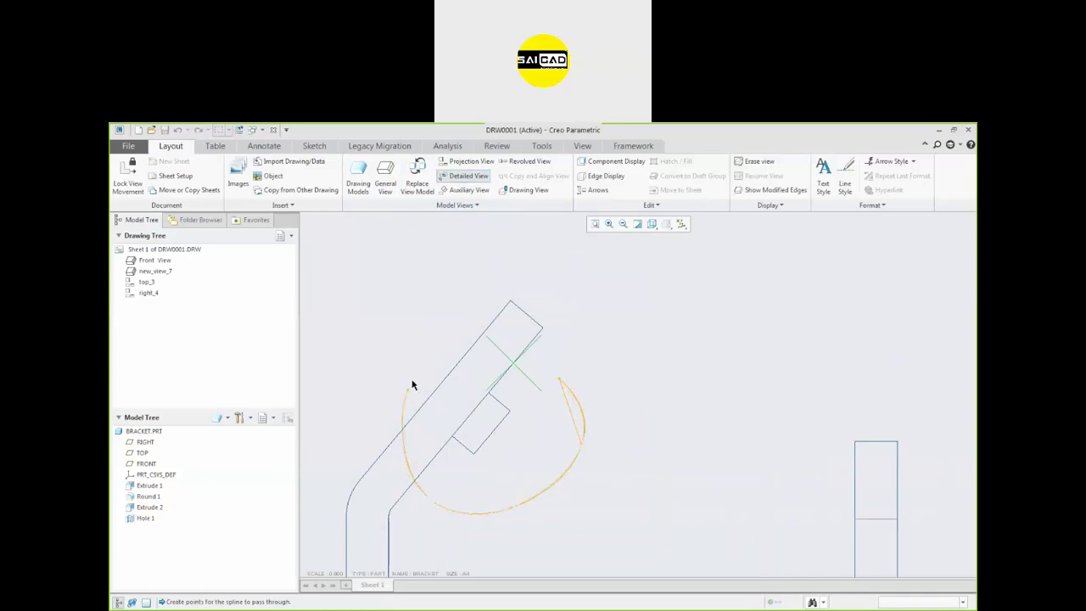
{"action": "middle_click", "coordinate": [555, 366]}
{"action": "scroll", "coordinate": [570, 397], "scroll_direction": "up", "scroll_amount": 2}
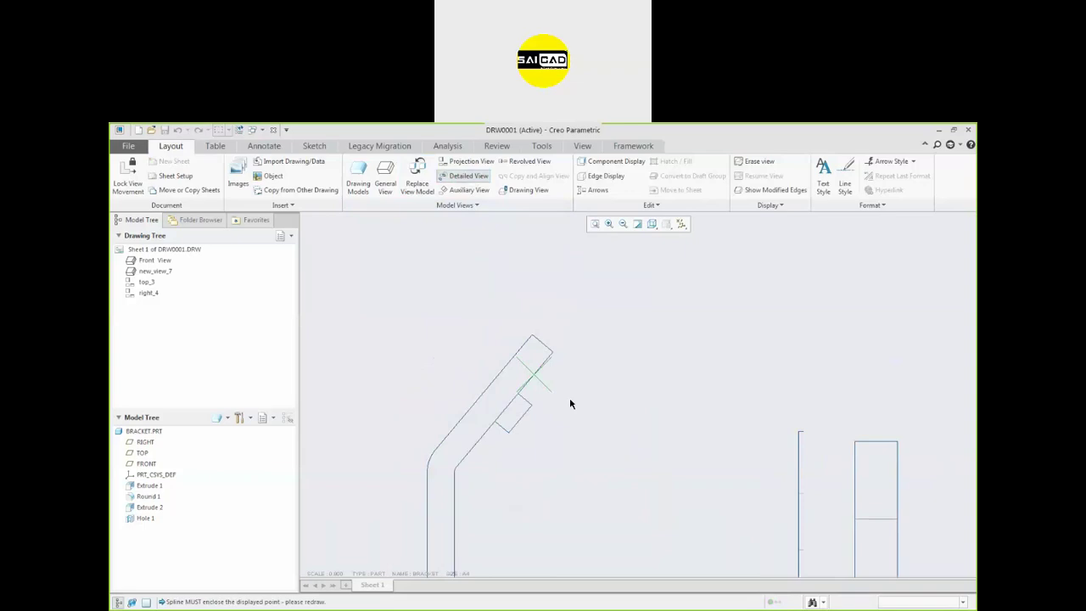
{"action": "scroll", "coordinate": [530, 422], "scroll_direction": "up", "scroll_amount": 2}
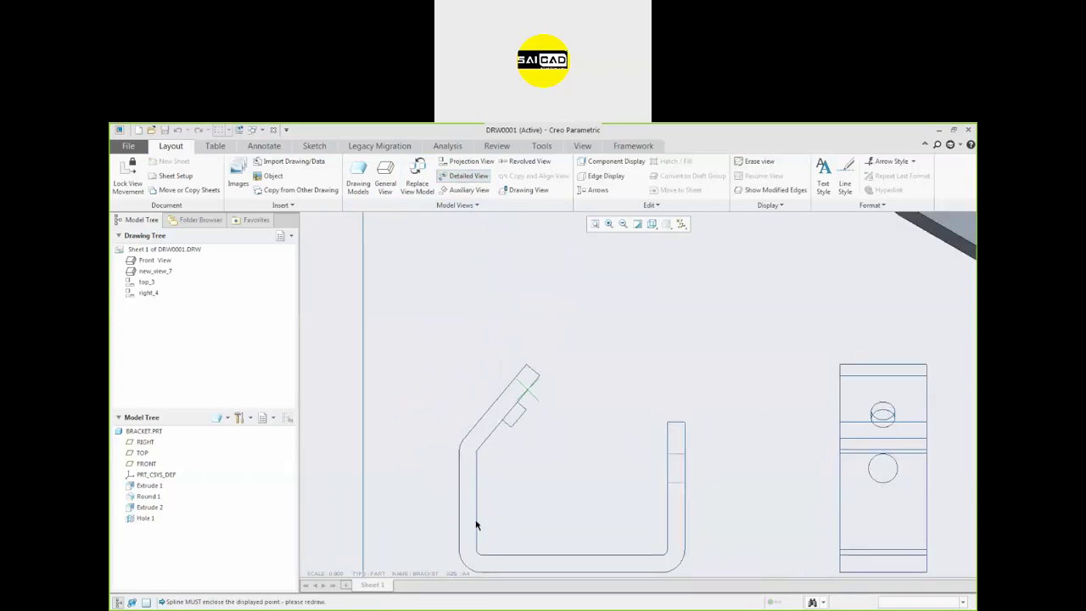
{"action": "scroll", "coordinate": [509, 441], "scroll_direction": "down", "scroll_amount": 2}
{"action": "left_click", "coordinate": [572, 347]}
{"action": "left_click", "coordinate": [603, 386]}
{"action": "left_click", "coordinate": [447, 459]}
{"action": "left_click", "coordinate": [456, 340]}
{"action": "left_click", "coordinate": [559, 355]}
{"action": "middle_click", "coordinate": [570, 360]}
{"action": "scroll", "coordinate": [551, 373], "scroll_direction": "down", "scroll_amount": 3}
{"action": "scroll", "coordinate": [531, 341], "scroll_direction": "up", "scroll_amount": 3}
{"action": "left_click", "coordinate": [556, 319]}
{"action": "left_click", "coordinate": [587, 360]}
{"action": "left_click", "coordinate": [595, 393]}
{"action": "left_click", "coordinate": [409, 461]}
{"action": "left_click", "coordinate": [375, 343]}
{"action": "middle_click", "coordinate": [509, 288]}
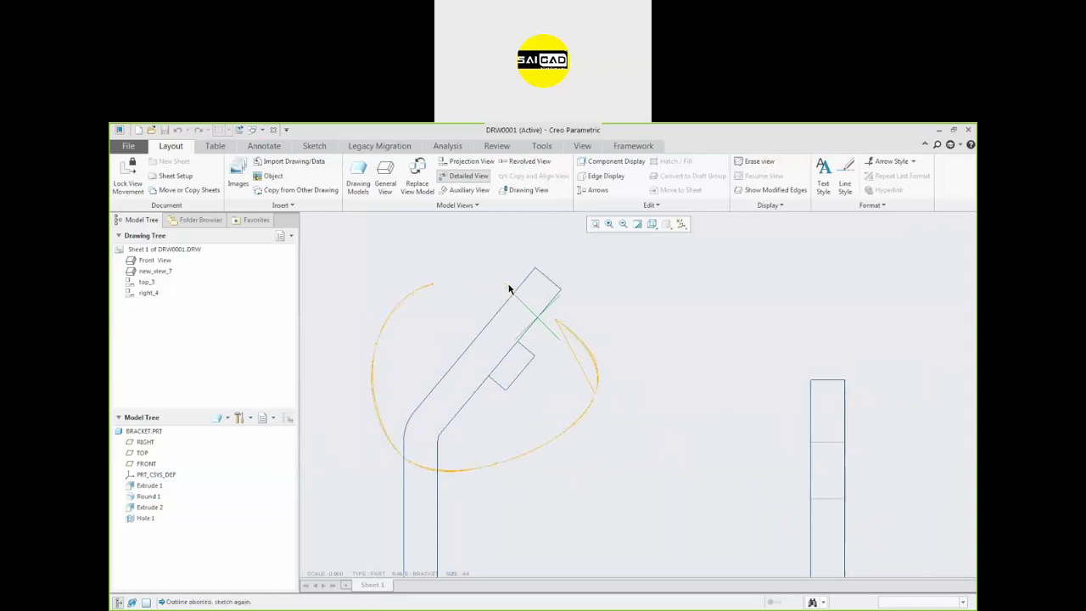
{"action": "left_click", "coordinate": [431, 285]}
{"action": "left_click", "coordinate": [555, 320]}
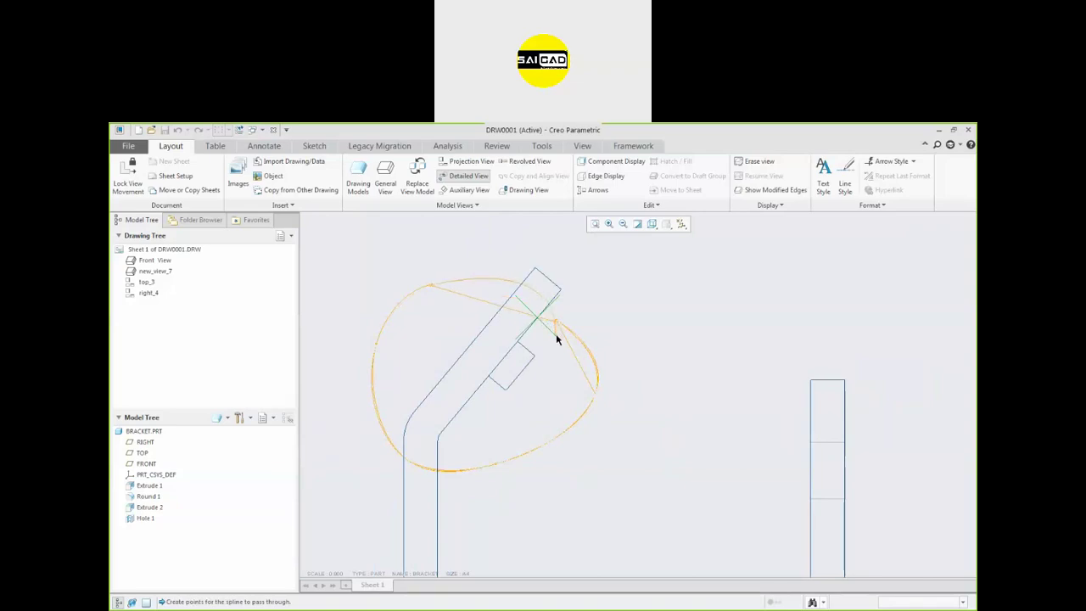
{"action": "middle_click", "coordinate": [582, 377]}
Sketch a closed spline around the inclined arm, its small boss and the detail's centre point to define the detail boundary
{"action": "left_click", "coordinate": [526, 315]}
{"action": "left_click", "coordinate": [568, 340]}
{"action": "left_click", "coordinate": [499, 447]}
{"action": "left_click", "coordinate": [411, 369]}
{"action": "left_click", "coordinate": [455, 317]}
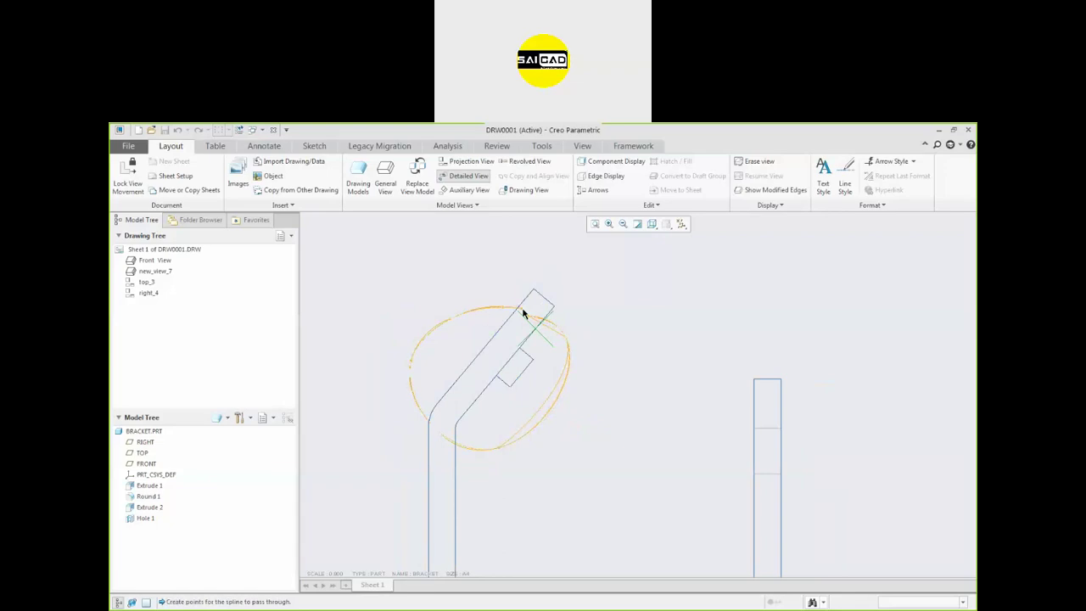
{"action": "middle_click", "coordinate": [626, 337]}
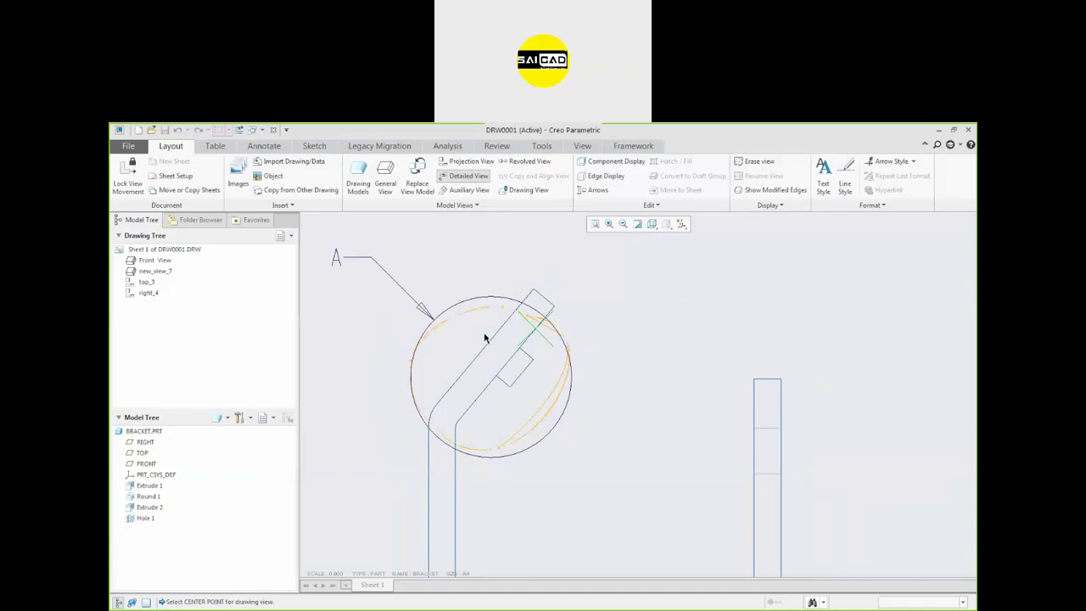
Place detail view A above the front view and shift it into the gap between the front and right views
{"action": "scroll", "coordinate": [457, 442], "scroll_direction": "up", "scroll_amount": 4}
{"action": "scroll", "coordinate": [452, 429], "scroll_direction": "down", "scroll_amount": 1}
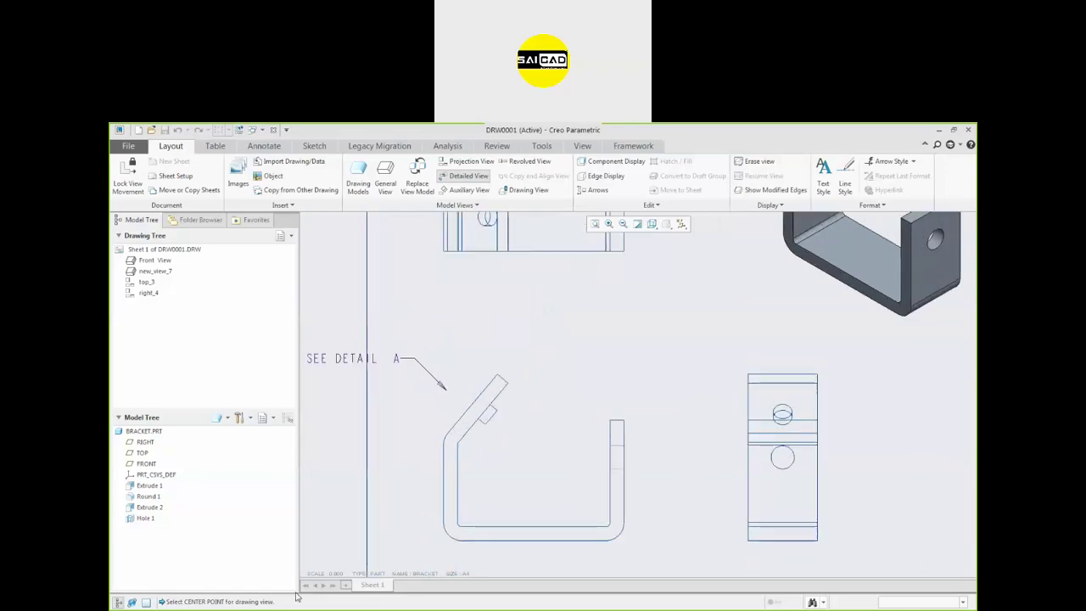
{"action": "scroll", "coordinate": [703, 423], "scroll_direction": "up", "scroll_amount": 2}
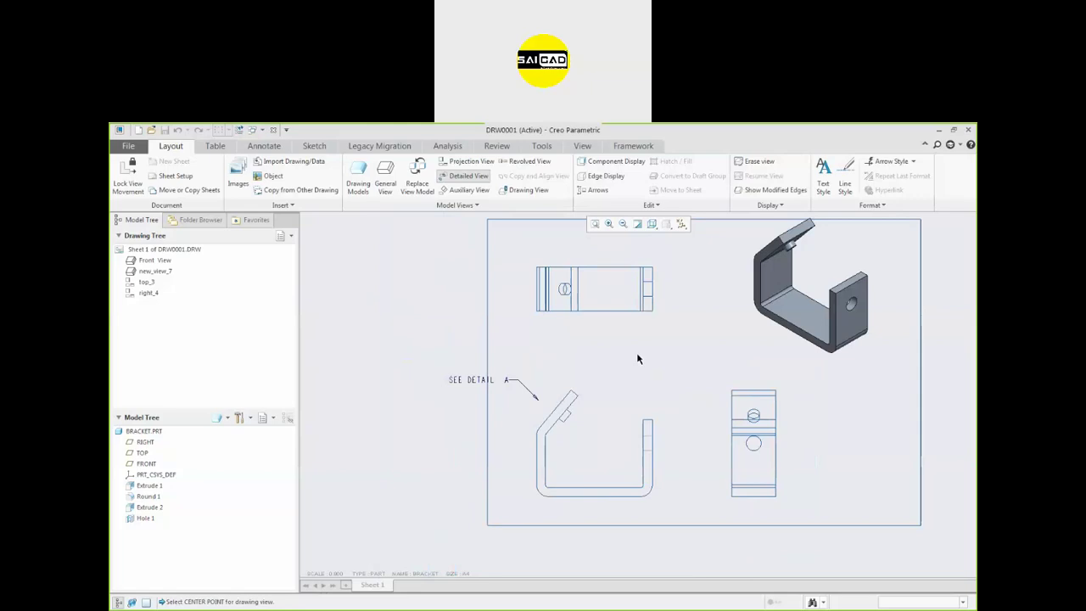
{"action": "left_click", "coordinate": [623, 378]}
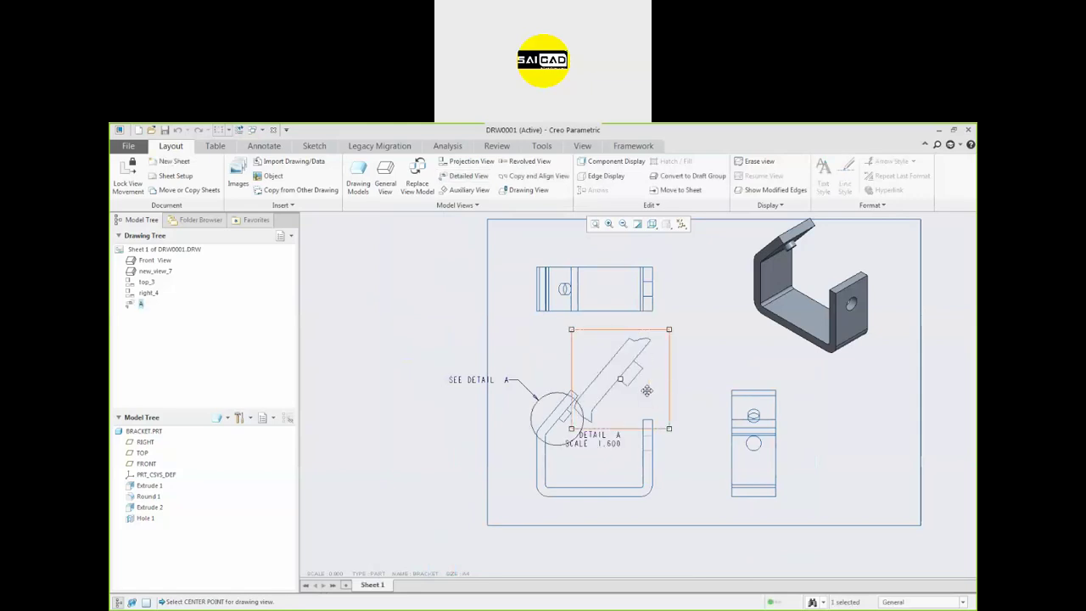
{"action": "left_click_drag", "start_coordinate": [642, 368], "coordinate": [689, 357]}
{"action": "left_click", "coordinate": [691, 438]}
{"action": "scroll", "coordinate": [676, 415], "scroll_direction": "up", "scroll_amount": 3}
{"action": "scroll", "coordinate": [676, 415], "scroll_direction": "down", "scroll_amount": 2}
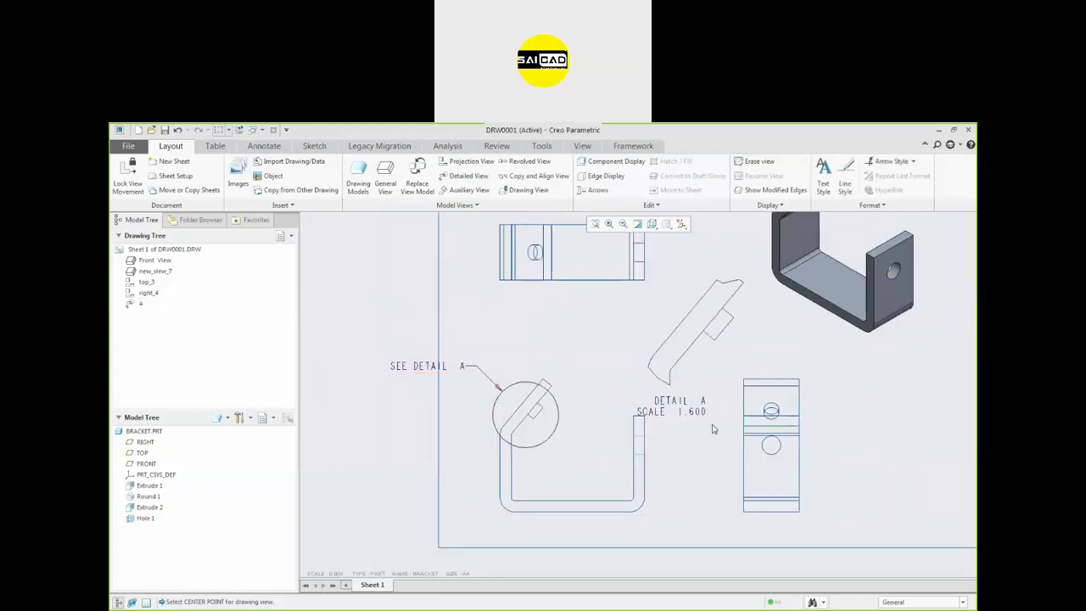
Set the scale of detail view A to 2 through its scale note
{"action": "scroll", "coordinate": [668, 412], "scroll_direction": "up", "scroll_amount": 3}
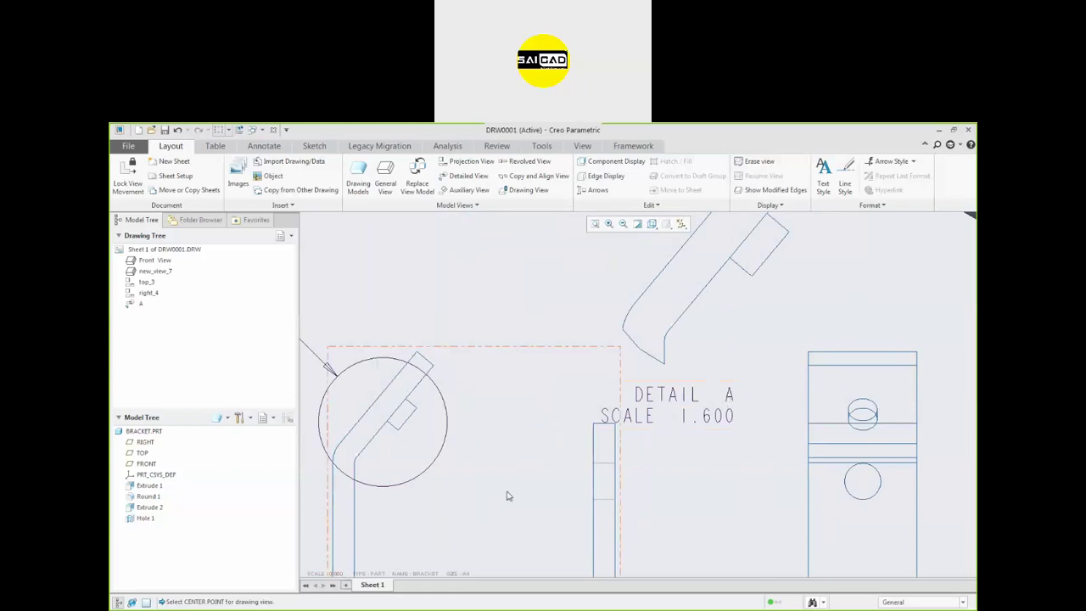
{"action": "double_click", "coordinate": [694, 418]}
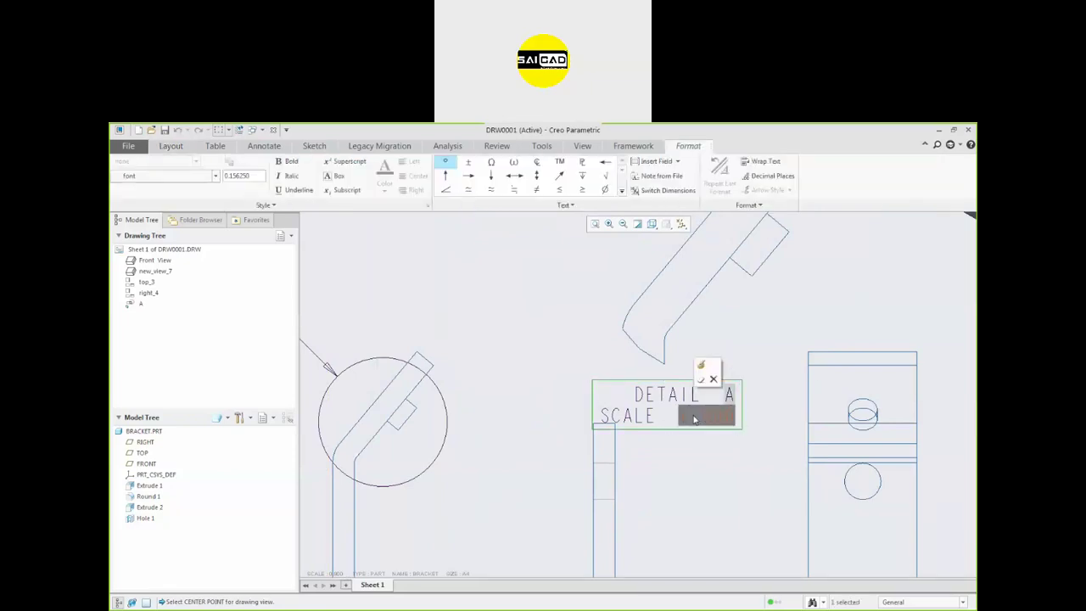
{"action": "double_click", "coordinate": [699, 419]}
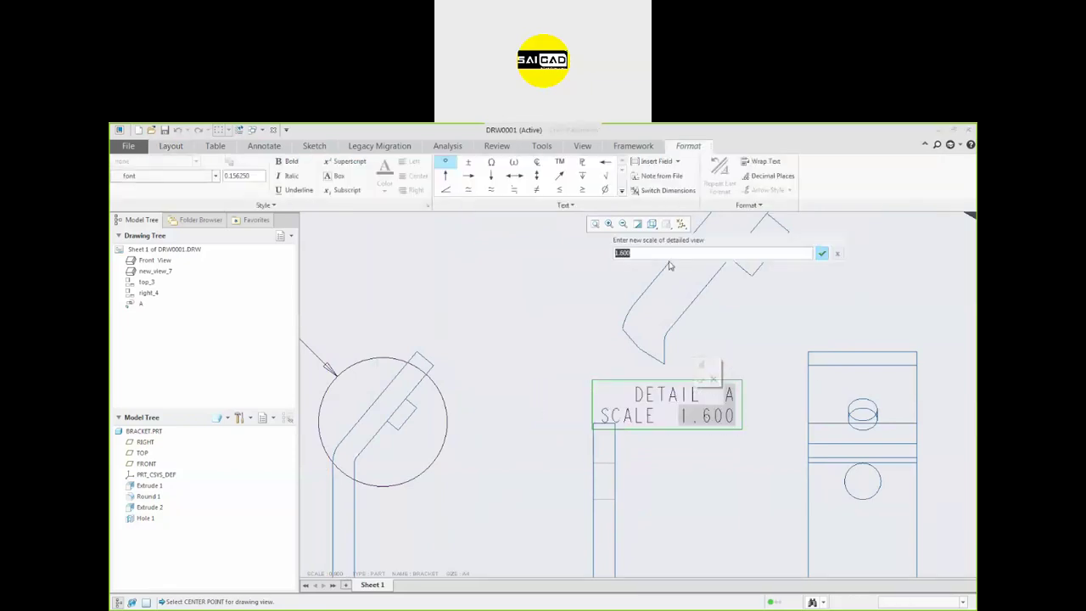
{"action": "type", "text": "2"}
{"action": "key", "text": "Return"}
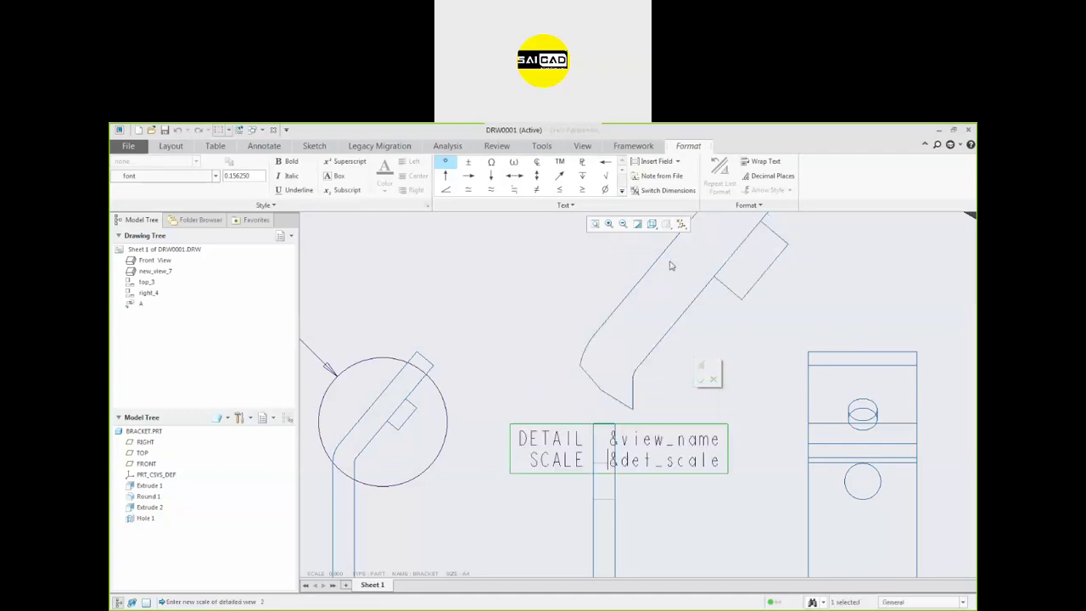
{"action": "scroll", "coordinate": [702, 442], "scroll_direction": "up", "scroll_amount": 5}
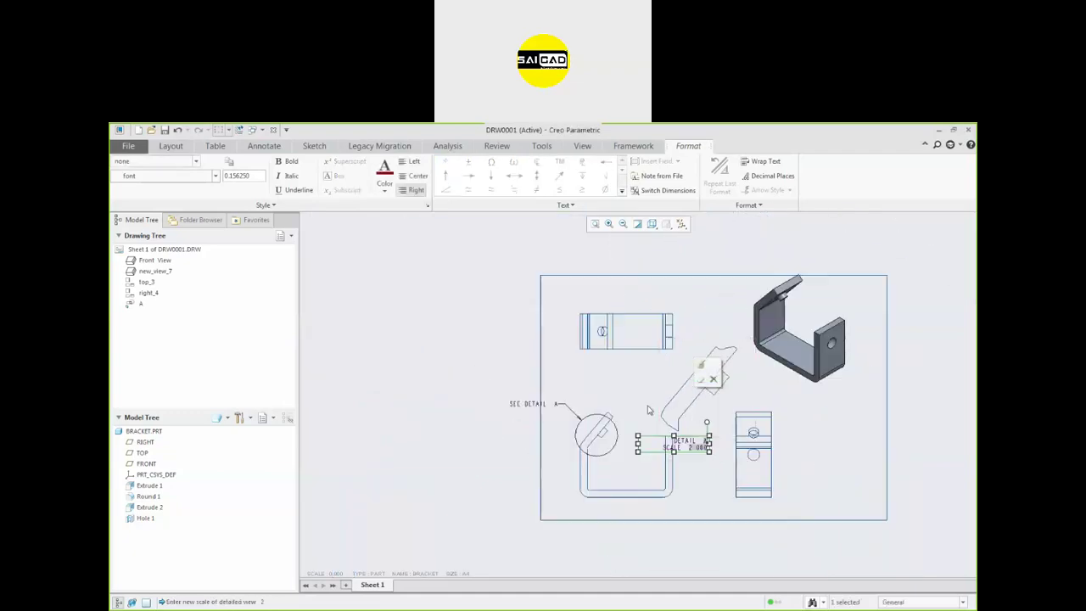
{"action": "left_click", "coordinate": [642, 398]}
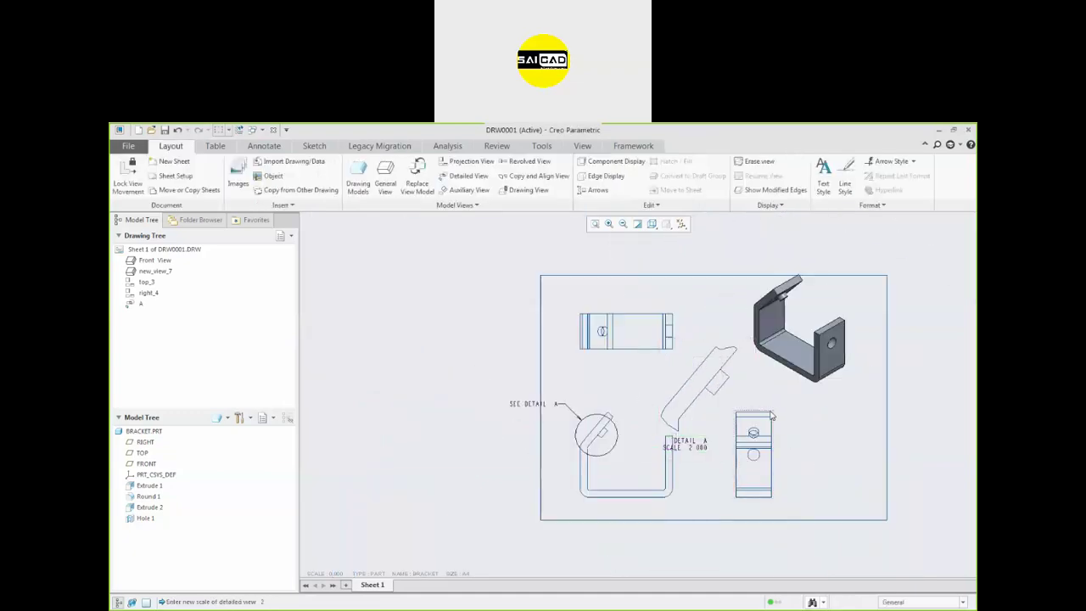
Move detail view A to the free area beside the right view, below the isometric view
{"action": "left_click", "coordinate": [712, 406]}
{"action": "left_click_drag", "start_coordinate": [662, 402], "coordinate": [814, 472]}
{"action": "left_click", "coordinate": [828, 452]}
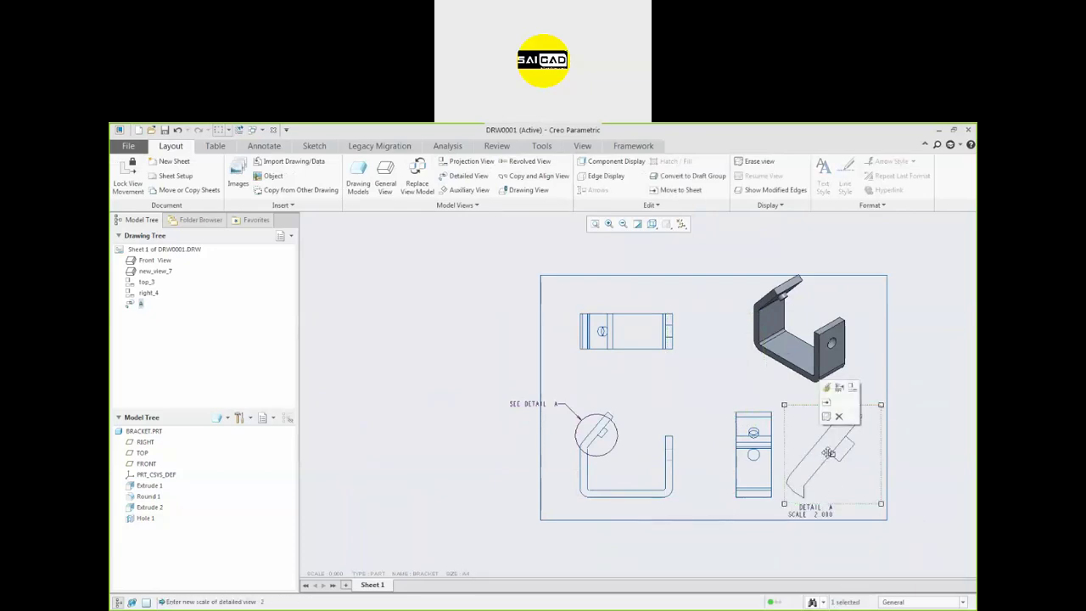
Lock view movement so the drawing views cannot be shifted on the sheet
{"action": "right_click", "coordinate": [838, 482]}
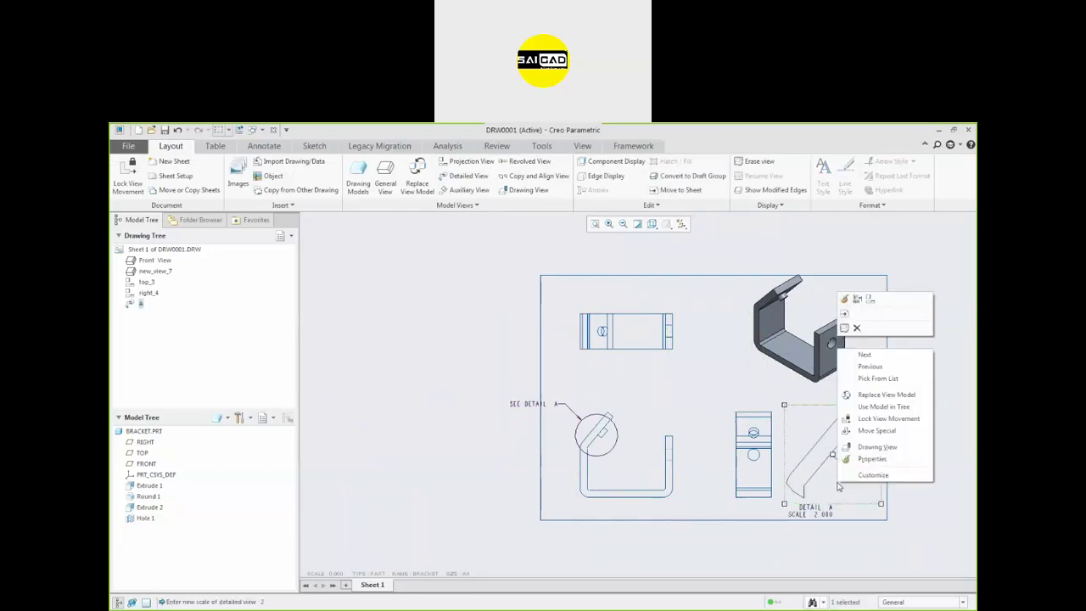
{"action": "left_click", "coordinate": [874, 418]}
{"action": "left_click", "coordinate": [935, 495]}
{"action": "scroll", "coordinate": [845, 500], "scroll_direction": "down", "scroll_amount": 3}
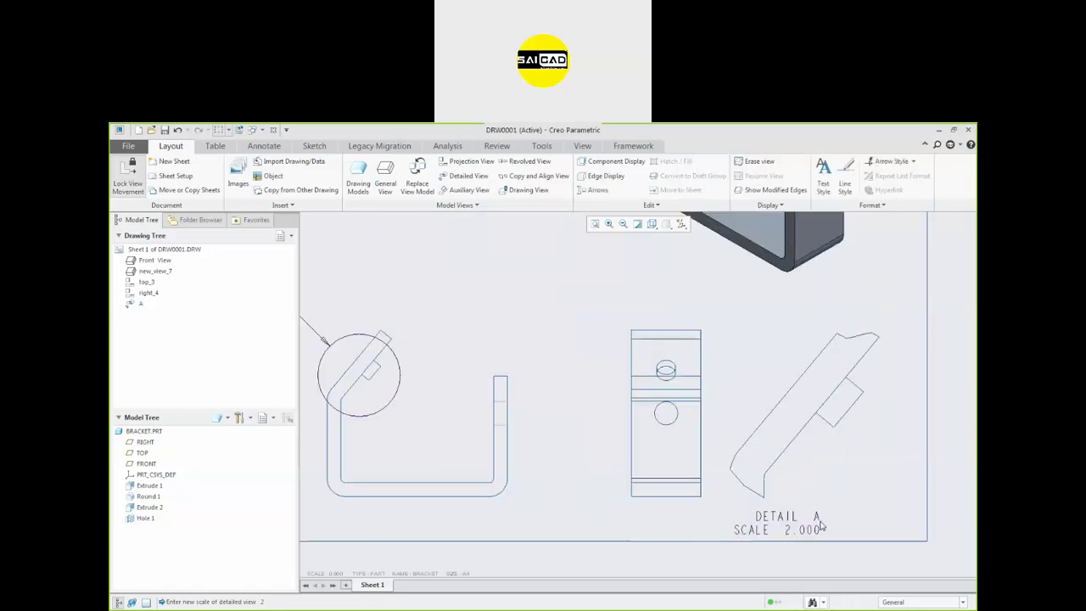
{"action": "scroll", "coordinate": [794, 505], "scroll_direction": "up", "scroll_amount": 3}
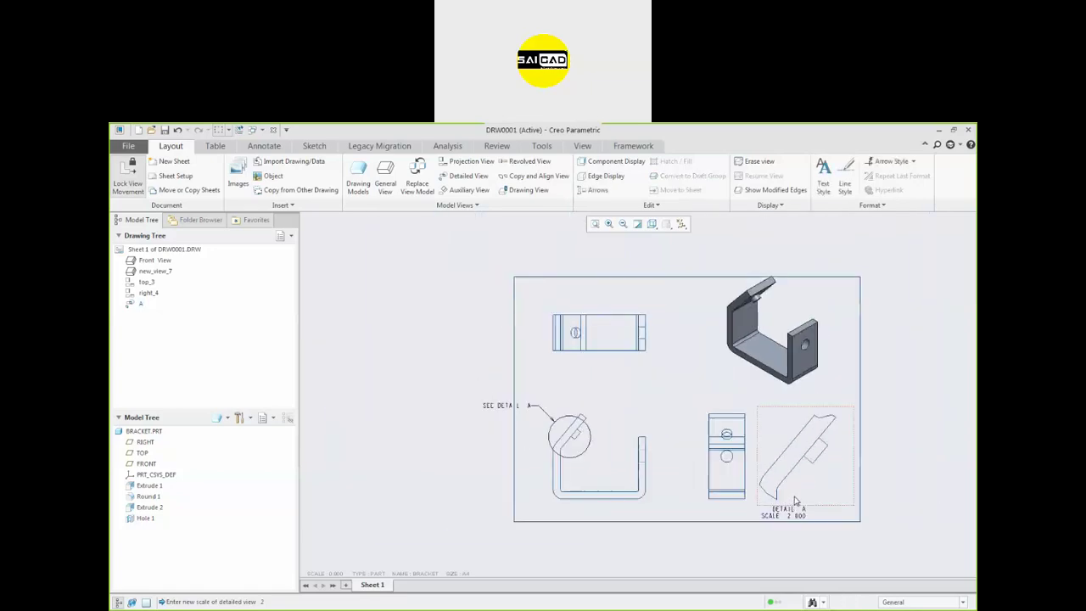
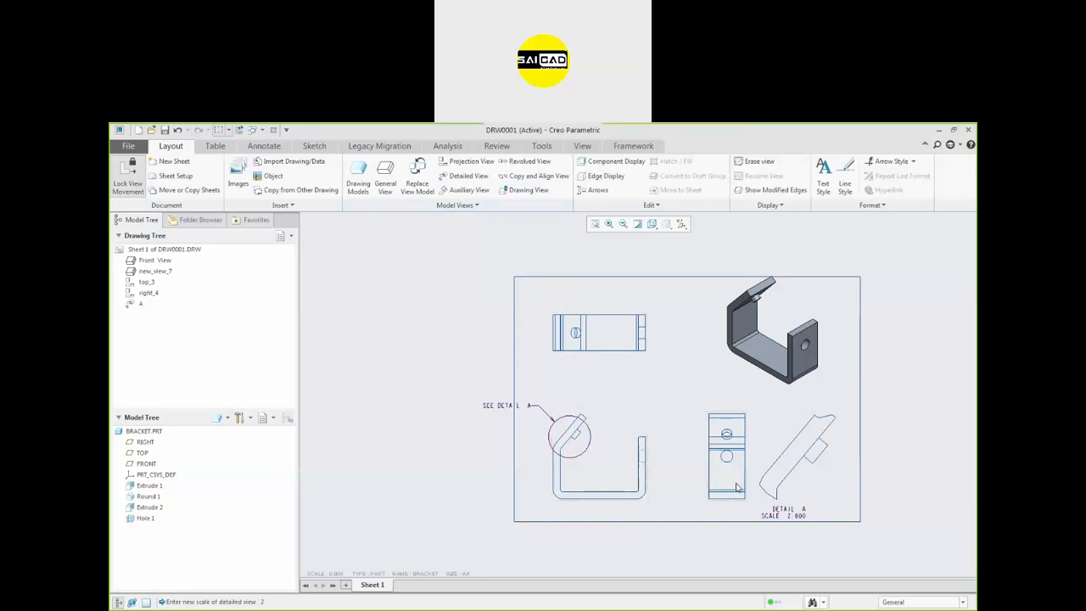
Examine the arranged views and the detail A callout around the front view's inclined arm
{"action": "scroll", "coordinate": [736, 487], "scroll_direction": "up", "scroll_amount": 3}
{"action": "scroll", "coordinate": [585, 496], "scroll_direction": "down", "scroll_amount": 2}
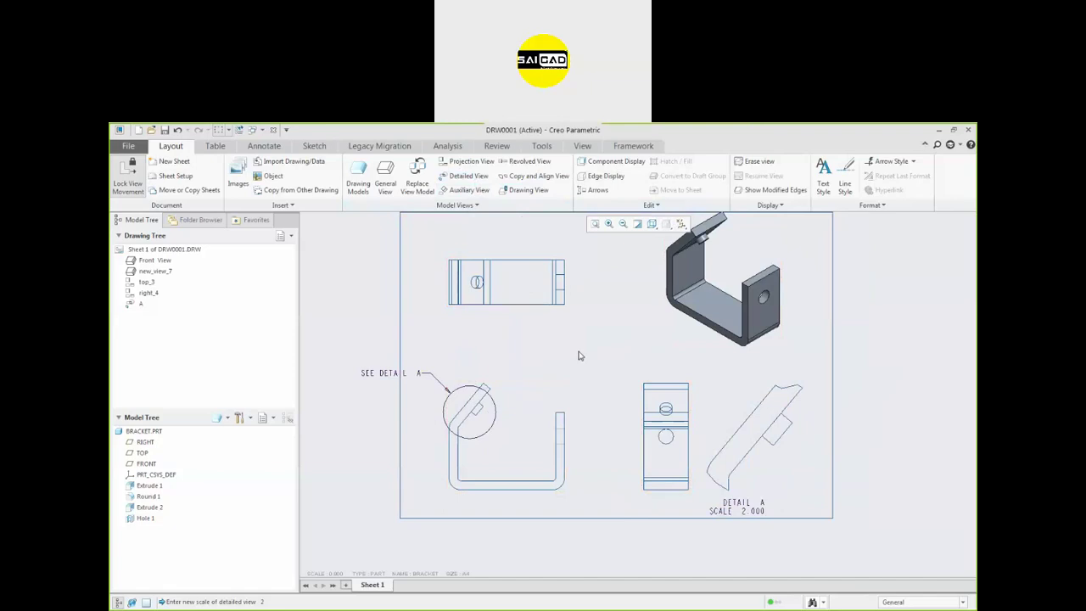
{"action": "scroll", "coordinate": [523, 416], "scroll_direction": "up", "scroll_amount": 2}
{"action": "scroll", "coordinate": [455, 416], "scroll_direction": "down", "scroll_amount": 3}
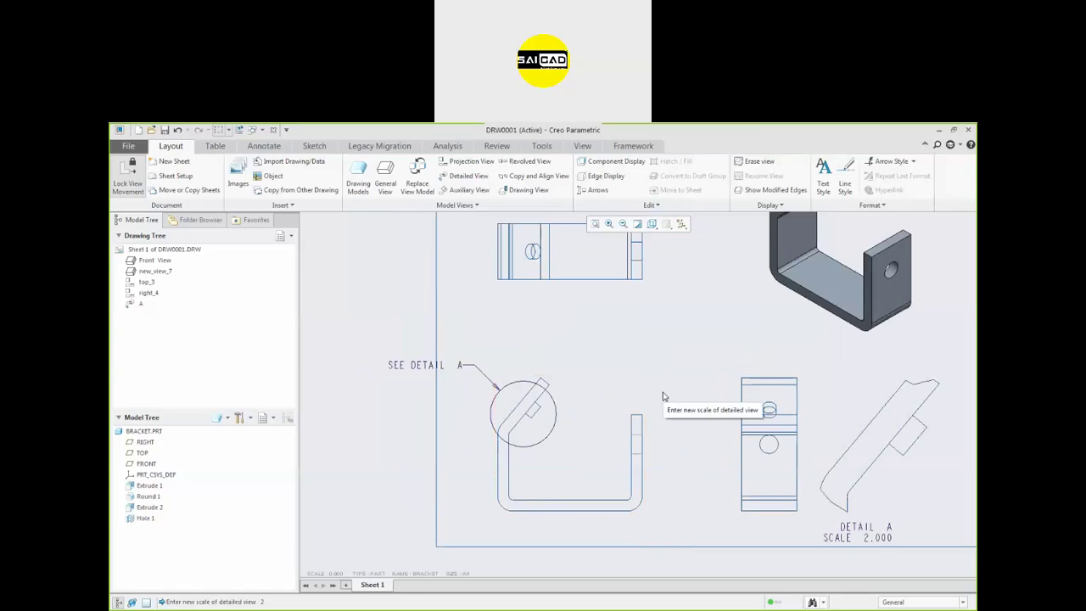
{"action": "scroll", "coordinate": [670, 458], "scroll_direction": "up", "scroll_amount": 2}
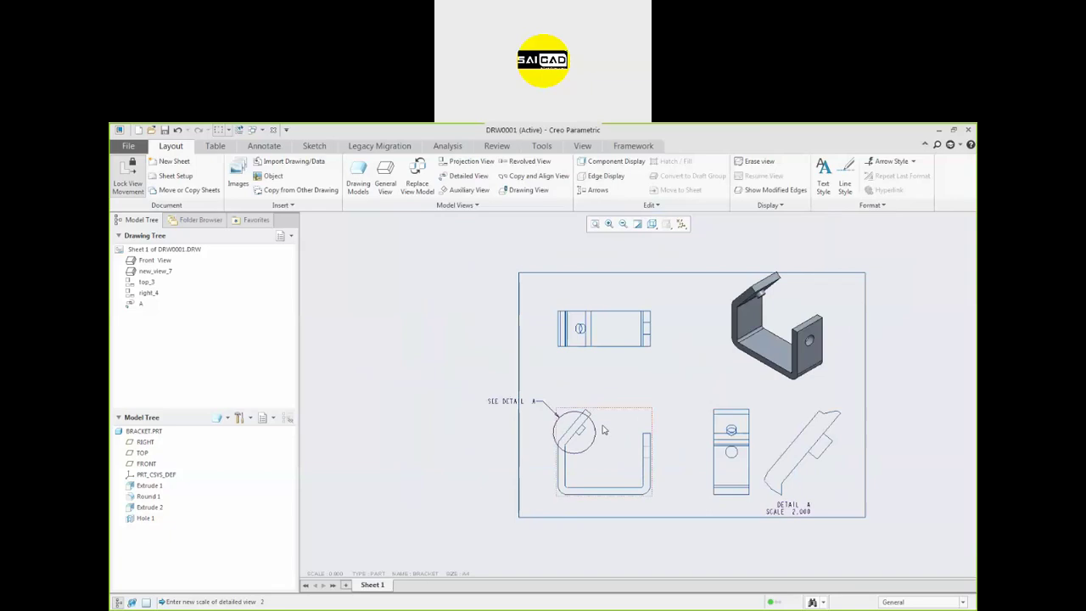
{"action": "scroll", "coordinate": [582, 434], "scroll_direction": "down", "scroll_amount": 2}
{"action": "scroll", "coordinate": [574, 431], "scroll_direction": "down", "scroll_amount": 3}
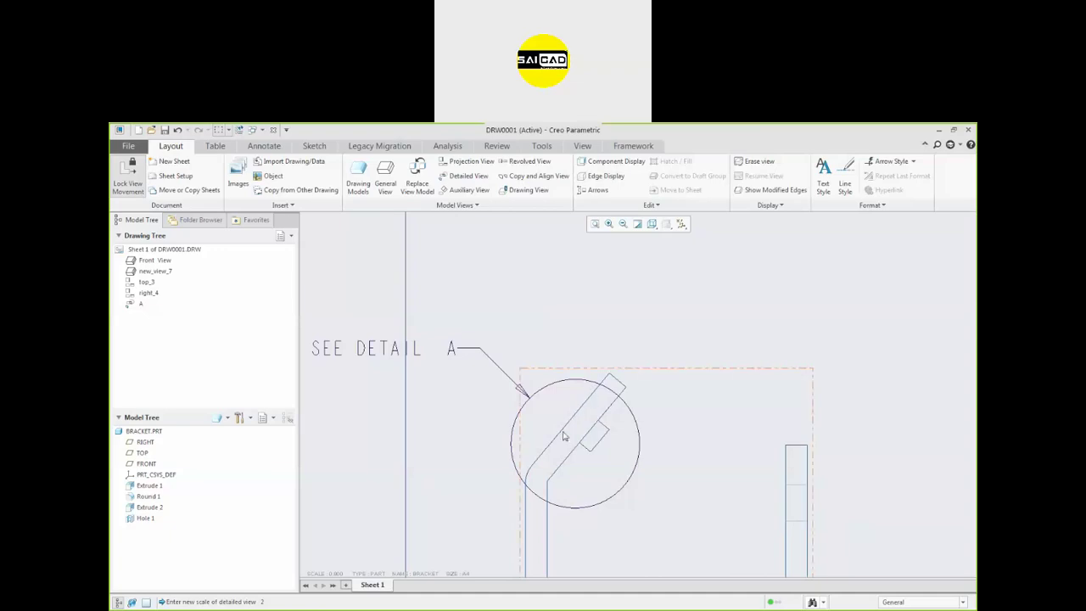
{"action": "scroll", "coordinate": [566, 437], "scroll_direction": "up", "scroll_amount": 3}
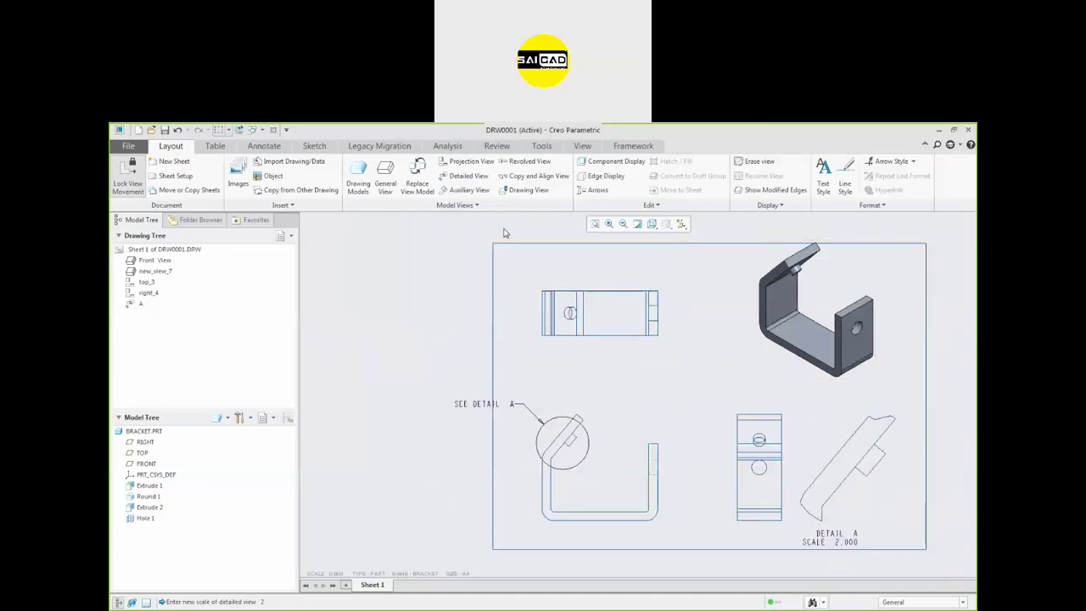
Create an auxiliary view from the front view's inclined outer edge and place it outside the sheet border, up and left of that view
{"action": "left_click", "coordinate": [475, 191]}
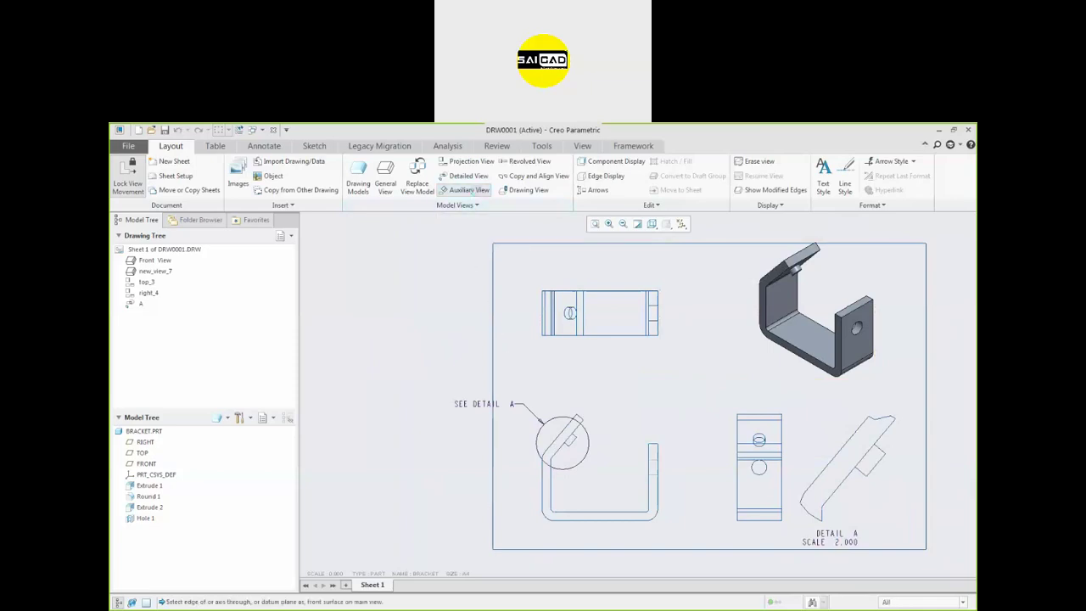
{"action": "scroll", "coordinate": [547, 458], "scroll_direction": "down", "scroll_amount": 3}
{"action": "left_click", "coordinate": [568, 425]}
{"action": "scroll", "coordinate": [560, 437], "scroll_direction": "up", "scroll_amount": 2}
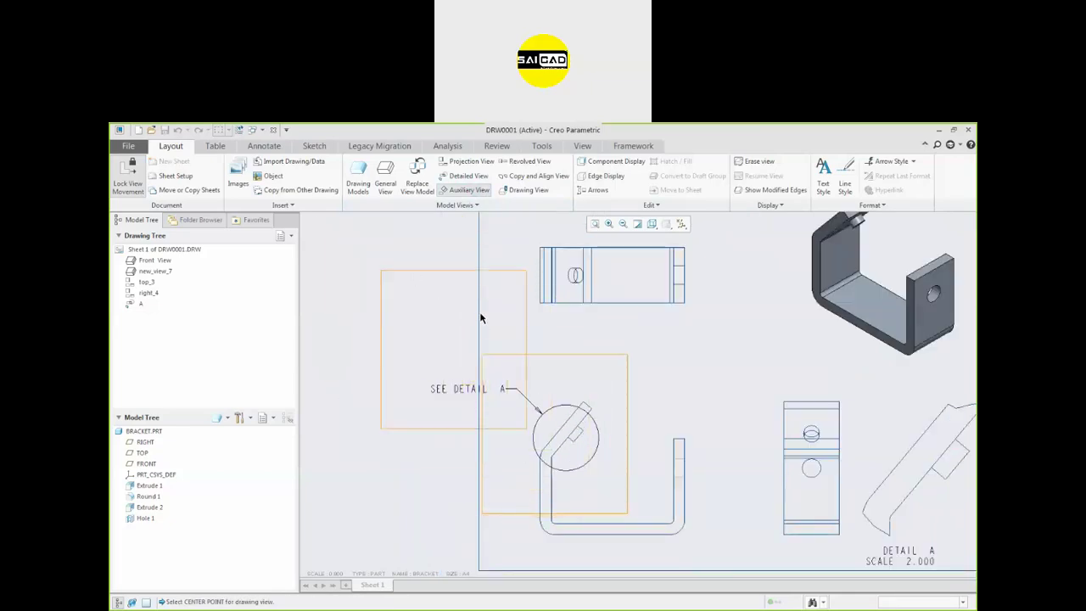
{"action": "left_click", "coordinate": [406, 280]}
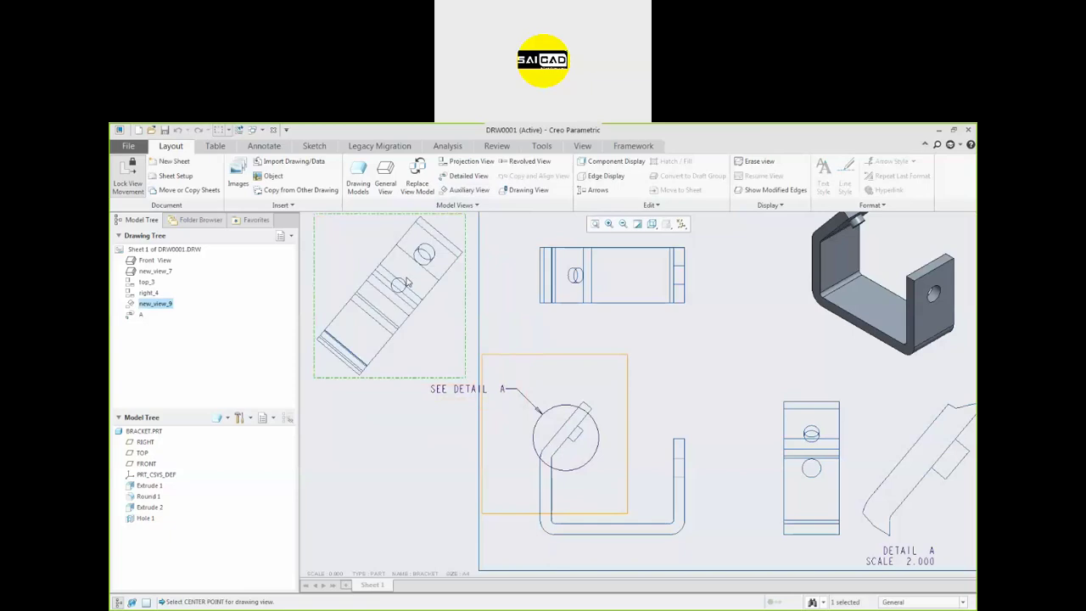
{"action": "scroll", "coordinate": [485, 368], "scroll_direction": "up", "scroll_amount": 2}
{"action": "left_click", "coordinate": [547, 371]}
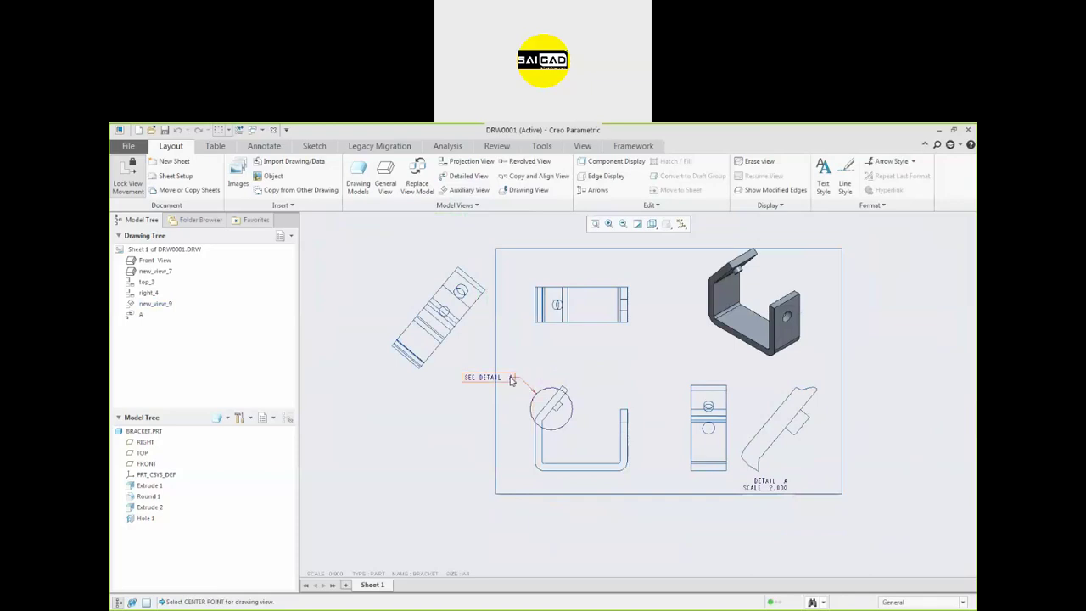
Examine the auxiliary view against the front view's inclined arm and the detail A callout
{"action": "scroll", "coordinate": [528, 424], "scroll_direction": "up", "scroll_amount": 5}
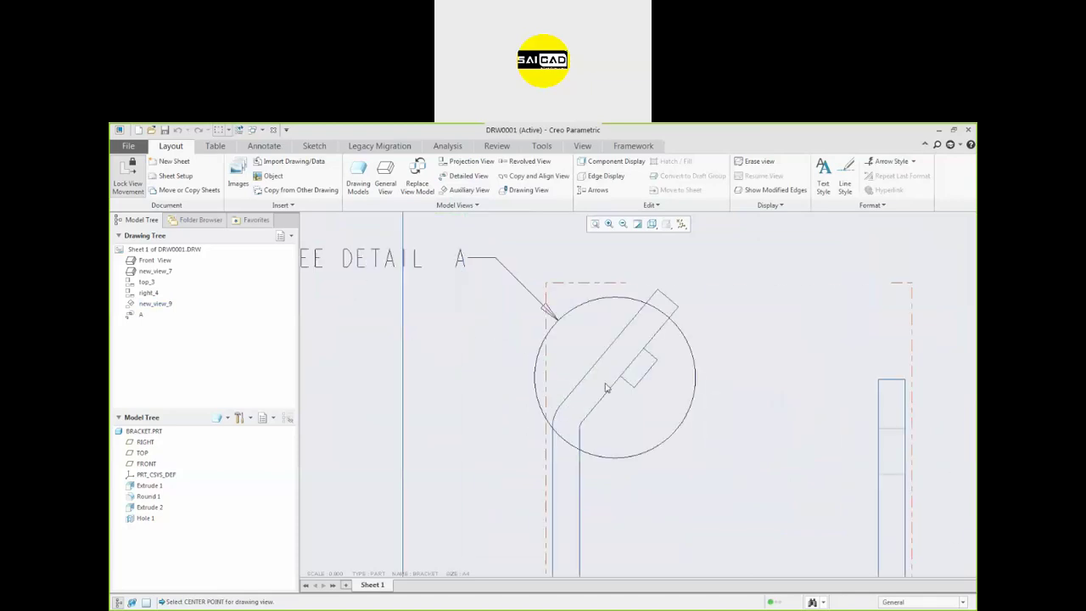
{"action": "scroll", "coordinate": [643, 445], "scroll_direction": "down", "scroll_amount": 5}
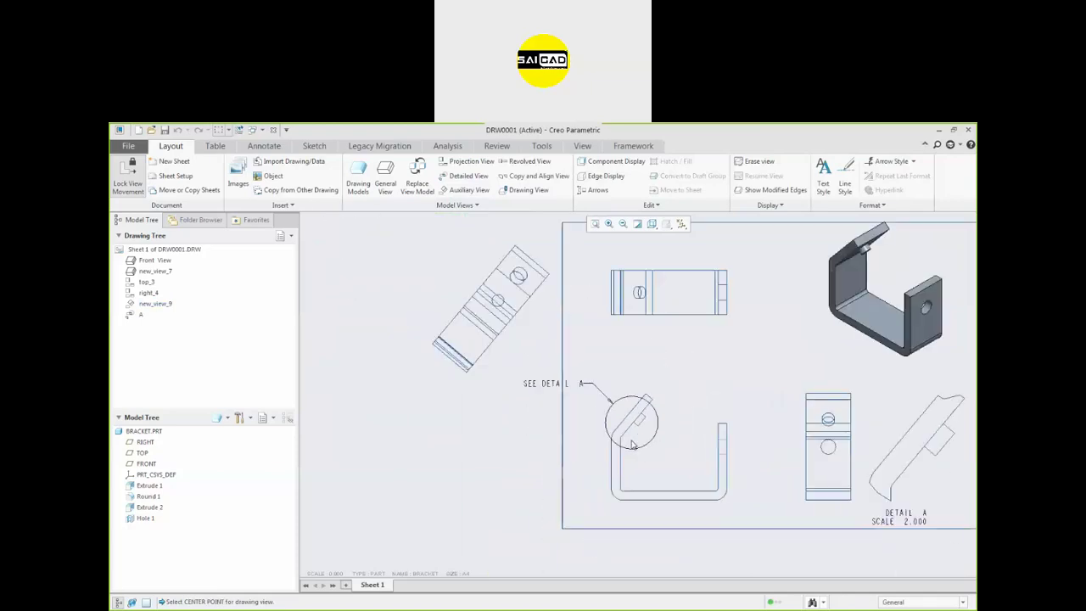
{"action": "scroll", "coordinate": [620, 397], "scroll_direction": "up", "scroll_amount": 5}
{"action": "scroll", "coordinate": [659, 428], "scroll_direction": "down", "scroll_amount": 2}
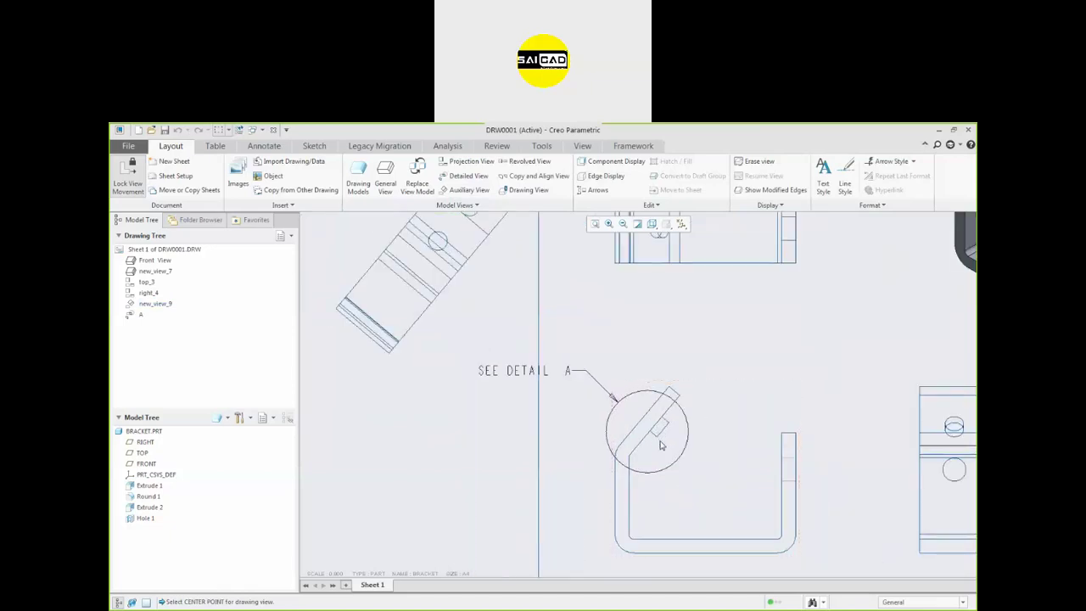
{"action": "scroll", "coordinate": [604, 421], "scroll_direction": "down", "scroll_amount": 3}
{"action": "scroll", "coordinate": [670, 430], "scroll_direction": "up", "scroll_amount": 5}
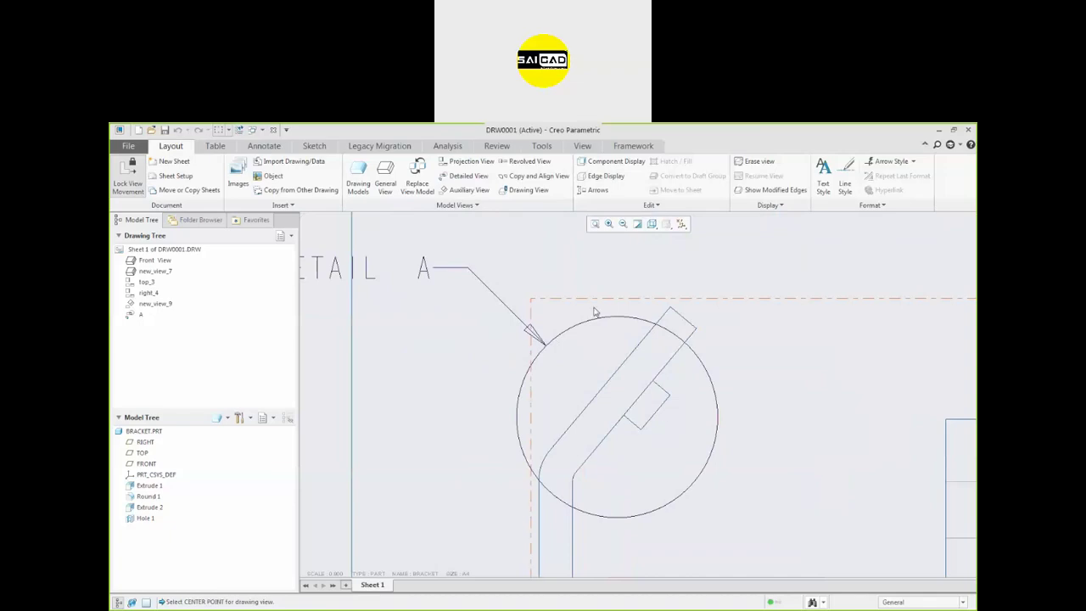
{"action": "left_click", "coordinate": [667, 428]}
{"action": "scroll", "coordinate": [703, 481], "scroll_direction": "down", "scroll_amount": 3}
{"action": "scroll", "coordinate": [635, 467], "scroll_direction": "down", "scroll_amount": 2}
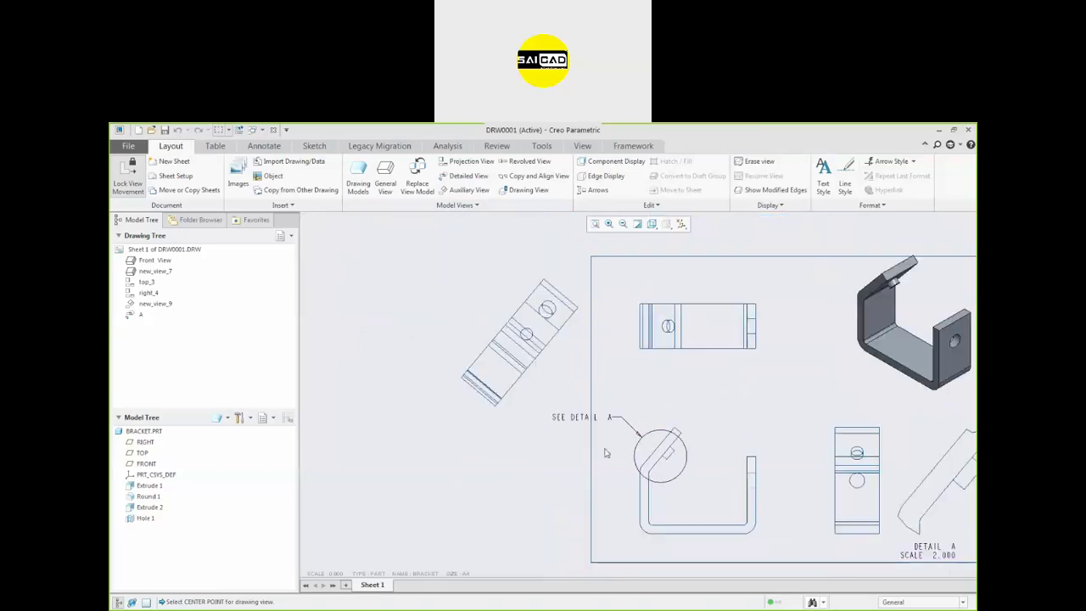
{"action": "scroll", "coordinate": [524, 329], "scroll_direction": "up", "scroll_amount": 5}
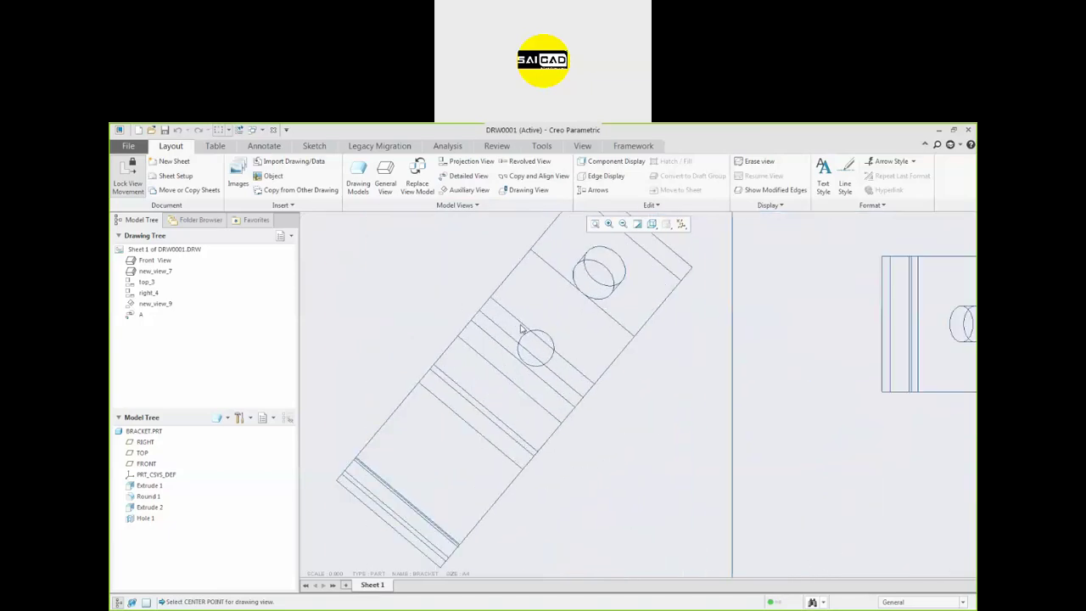
Set the auxiliary view's display style to Hidden and inspect its hidden lines around the two holes
{"action": "left_click", "coordinate": [570, 297]}
{"action": "scroll", "coordinate": [562, 359], "scroll_direction": "down", "scroll_amount": 3}
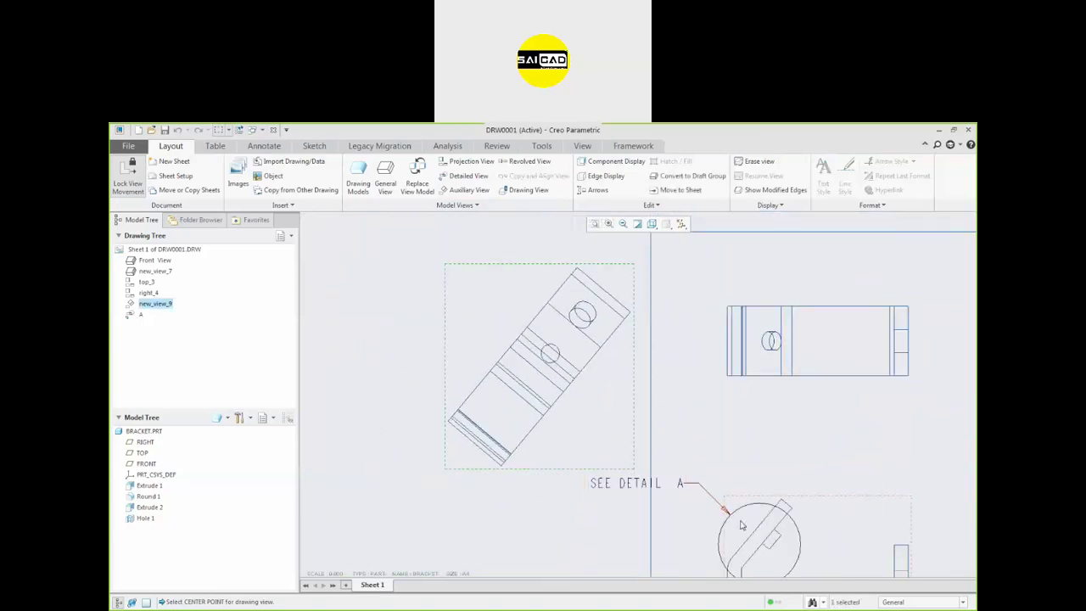
{"action": "double_click", "coordinate": [624, 430]}
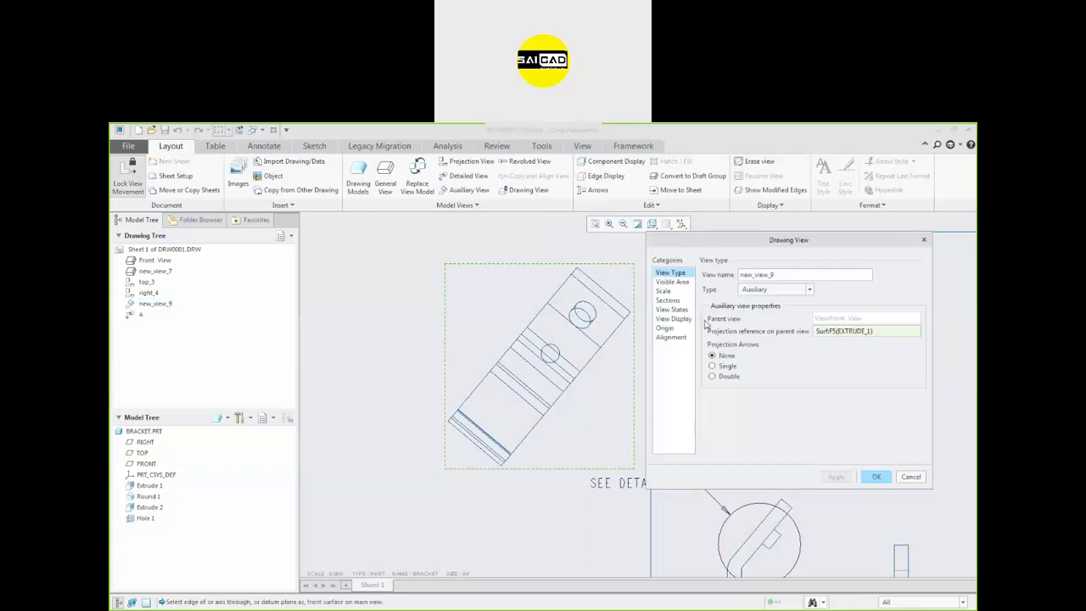
{"action": "left_click", "coordinate": [666, 319]}
{"action": "left_click", "coordinate": [761, 288]}
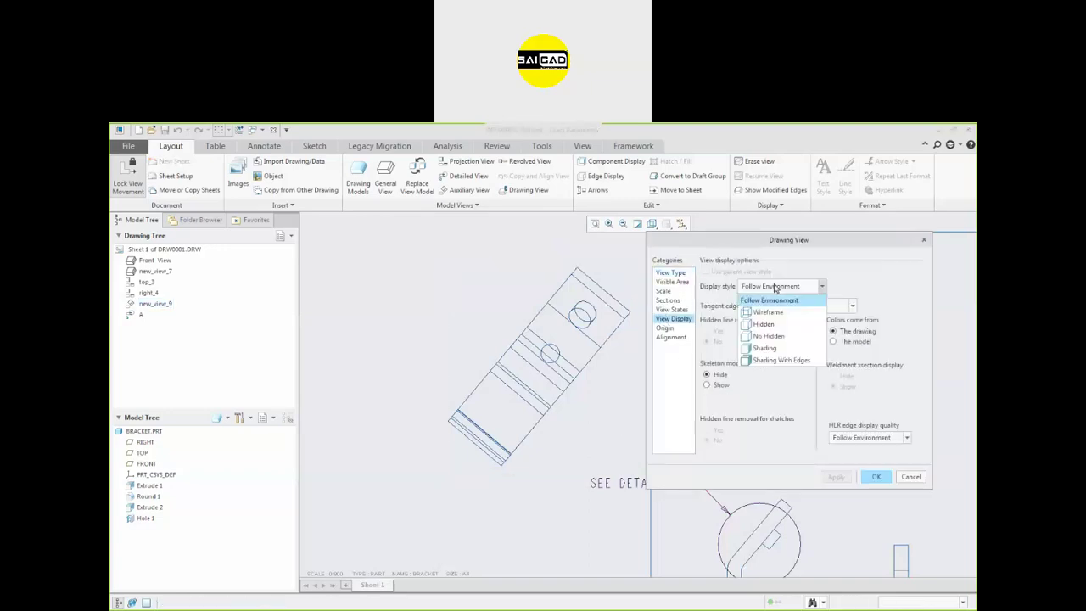
{"action": "left_click", "coordinate": [765, 325]}
{"action": "left_click", "coordinate": [833, 478]}
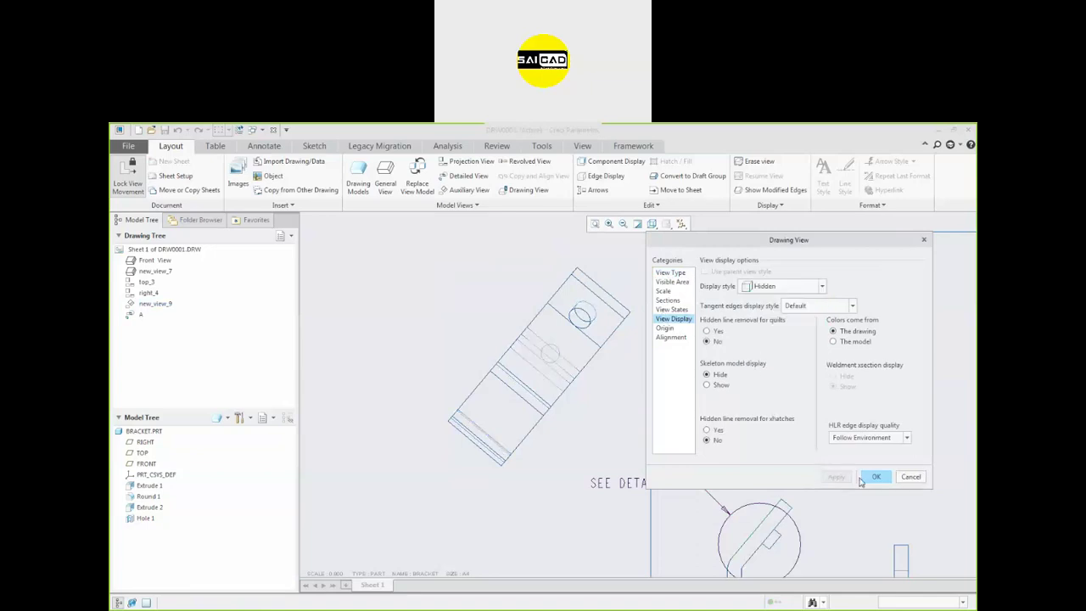
{"action": "left_click", "coordinate": [862, 481]}
{"action": "scroll", "coordinate": [594, 365], "scroll_direction": "up", "scroll_amount": 5}
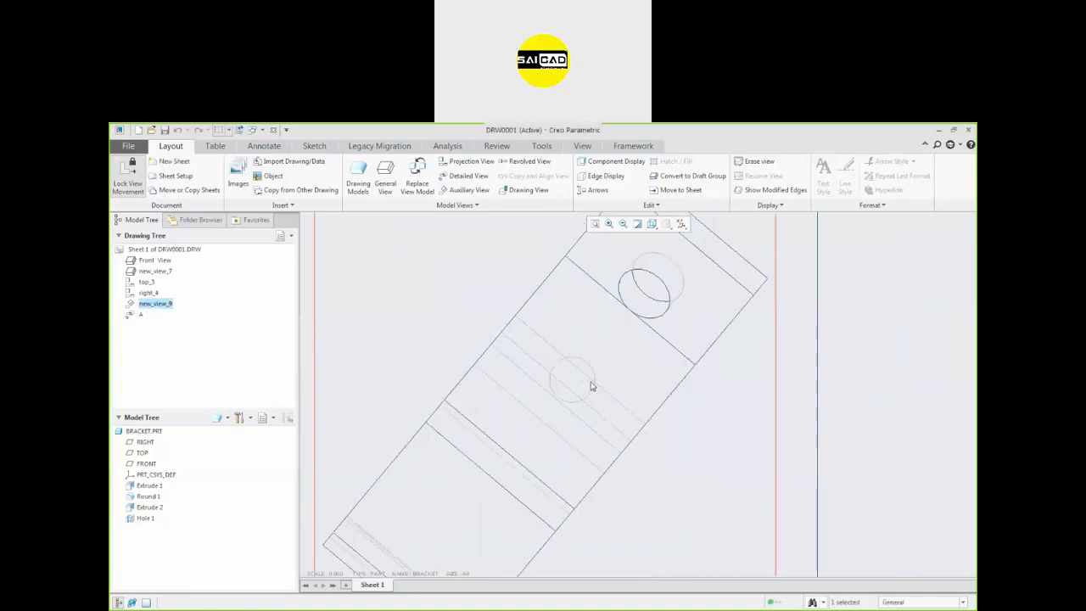
{"action": "scroll", "coordinate": [587, 358], "scroll_direction": "down", "scroll_amount": 3}
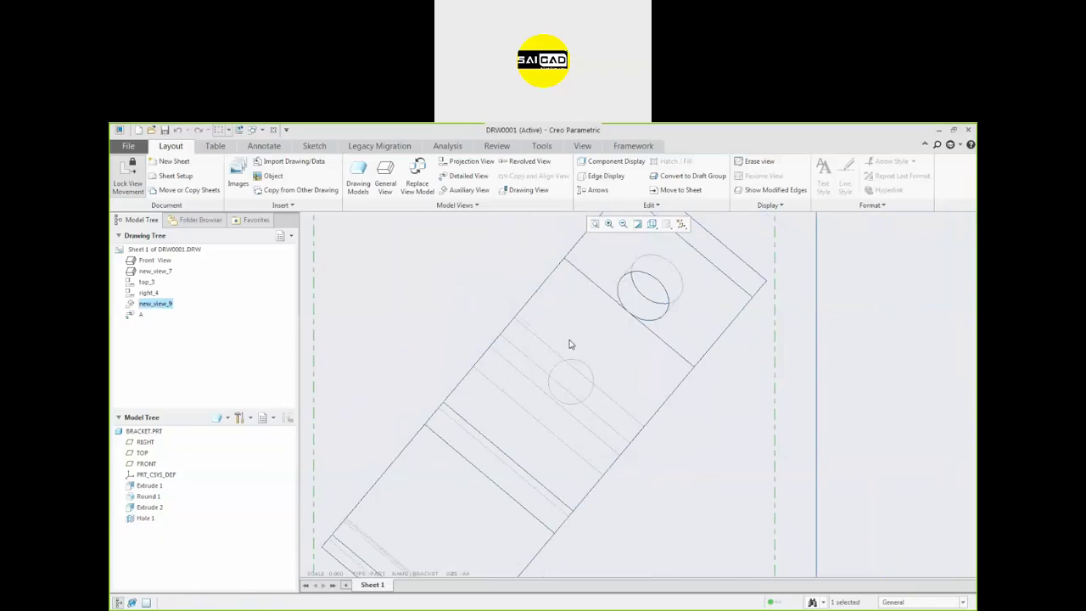
{"action": "scroll", "coordinate": [570, 350], "scroll_direction": "down", "scroll_amount": 3}
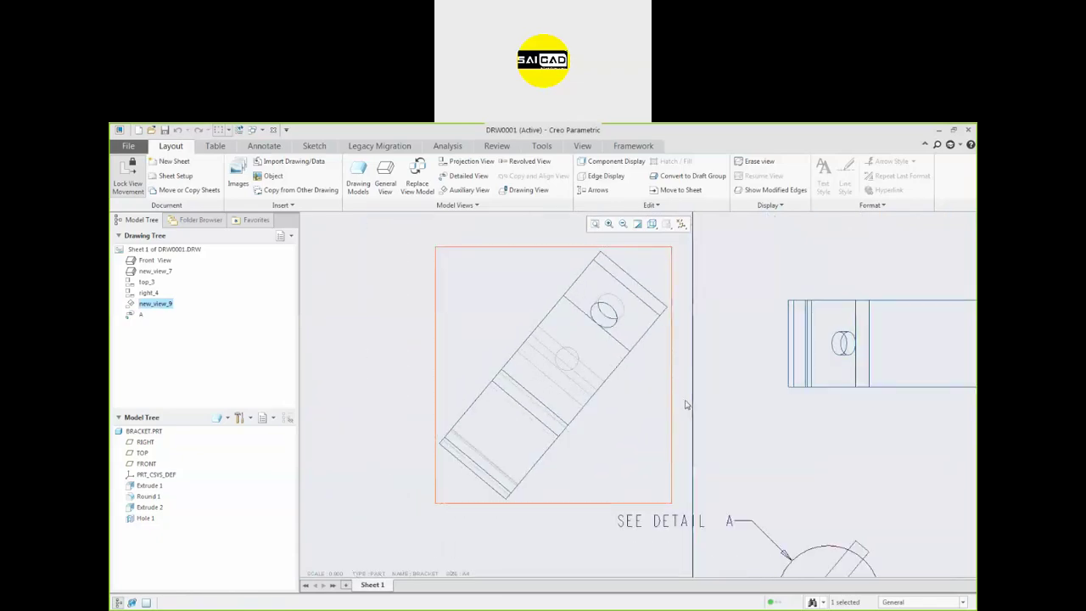
Delete the auxiliary view that lies outside the sheet border
{"action": "left_click", "coordinate": [614, 402]}
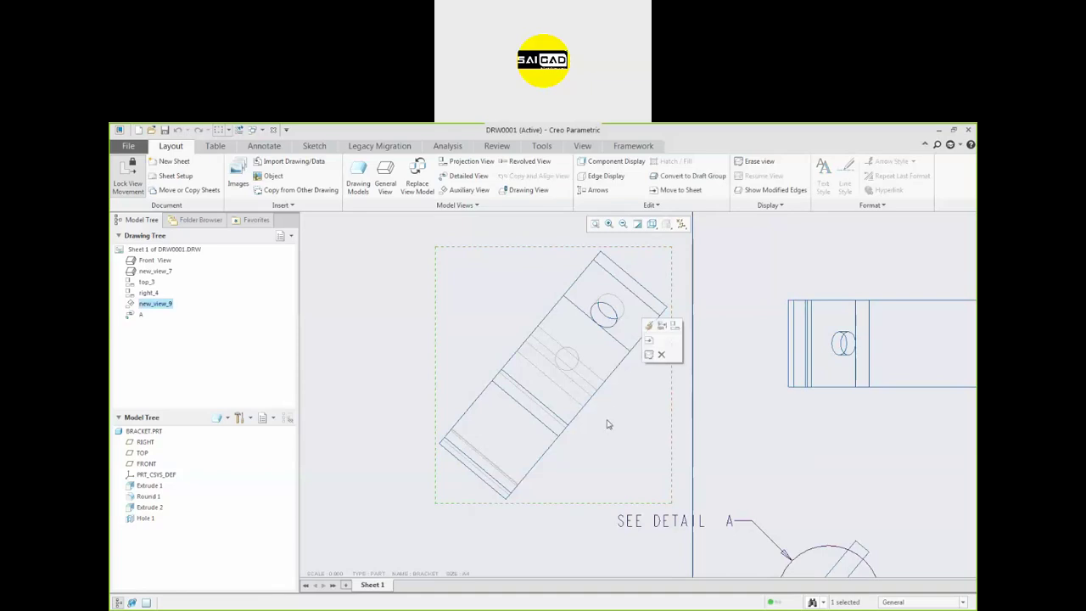
{"action": "left_click", "coordinate": [712, 429]}
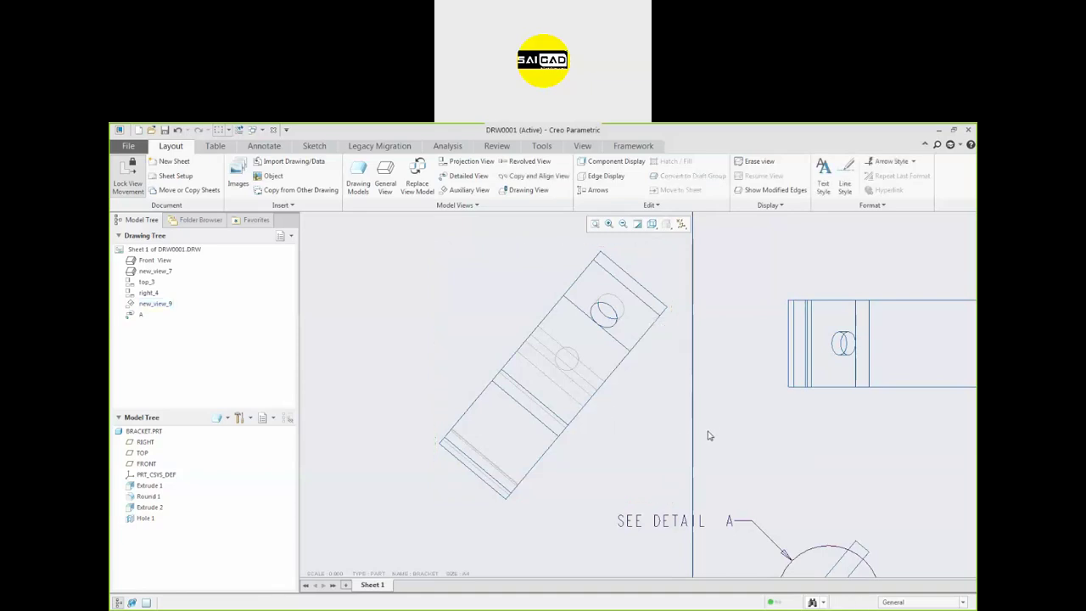
{"action": "scroll", "coordinate": [709, 377], "scroll_direction": "down", "scroll_amount": 3}
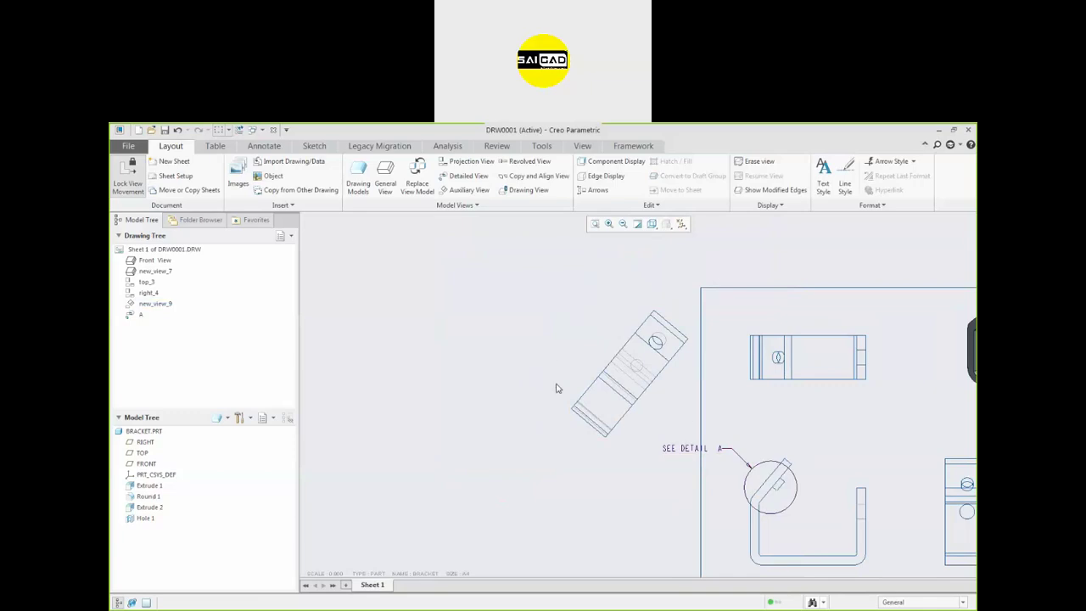
{"action": "left_click", "coordinate": [657, 412]}
{"action": "key", "text": "Delete"}
Create an auxiliary view from the front view's inclined outer edge, placed outside the sheet border, up and left of that view
{"action": "scroll", "coordinate": [658, 412], "scroll_direction": "down", "scroll_amount": 3}
{"action": "scroll", "coordinate": [696, 460], "scroll_direction": "up", "scroll_amount": 1}
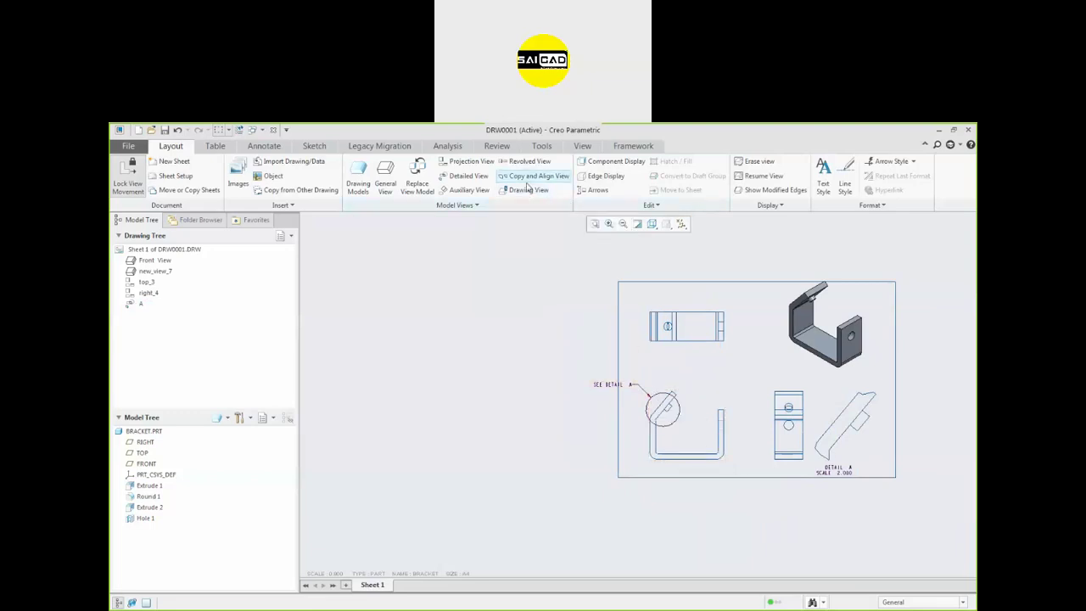
{"action": "left_click", "coordinate": [464, 190]}
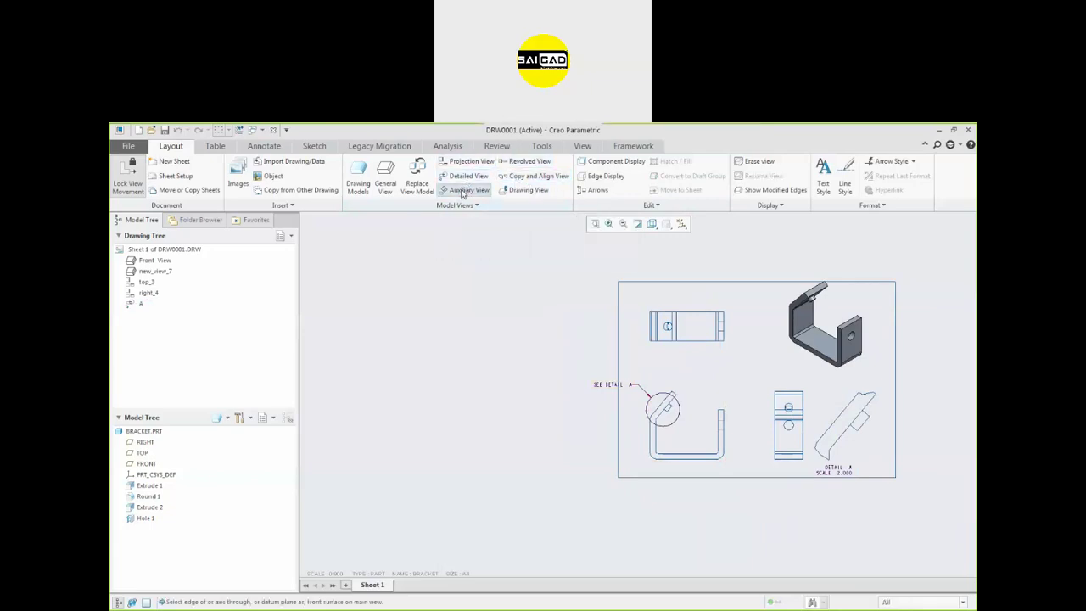
{"action": "scroll", "coordinate": [664, 430], "scroll_direction": "up", "scroll_amount": 4}
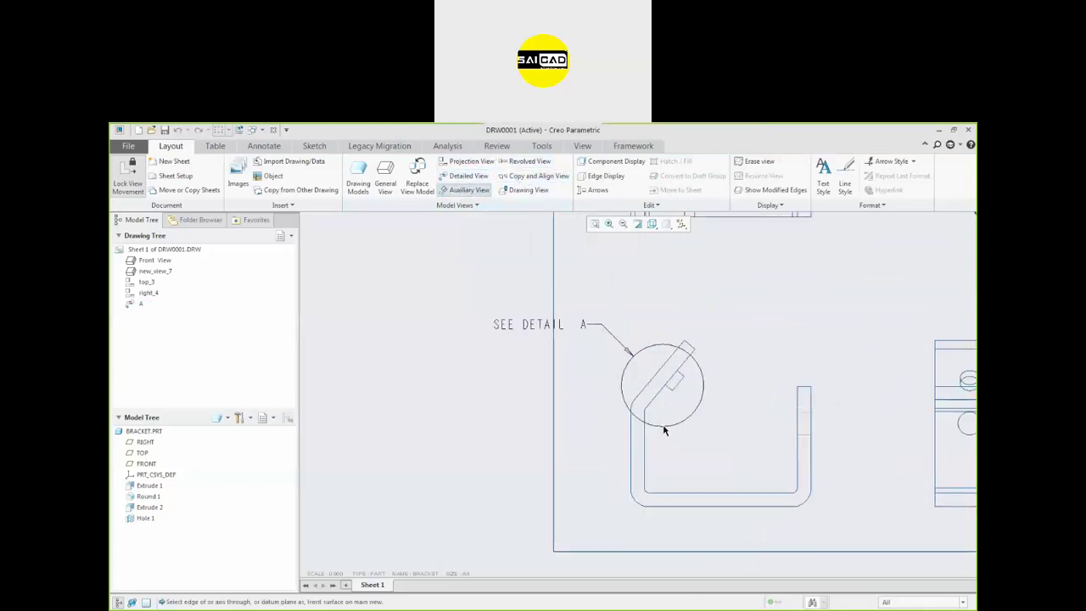
{"action": "left_click", "coordinate": [653, 382]}
{"action": "scroll", "coordinate": [660, 382], "scroll_direction": "down", "scroll_amount": 2}
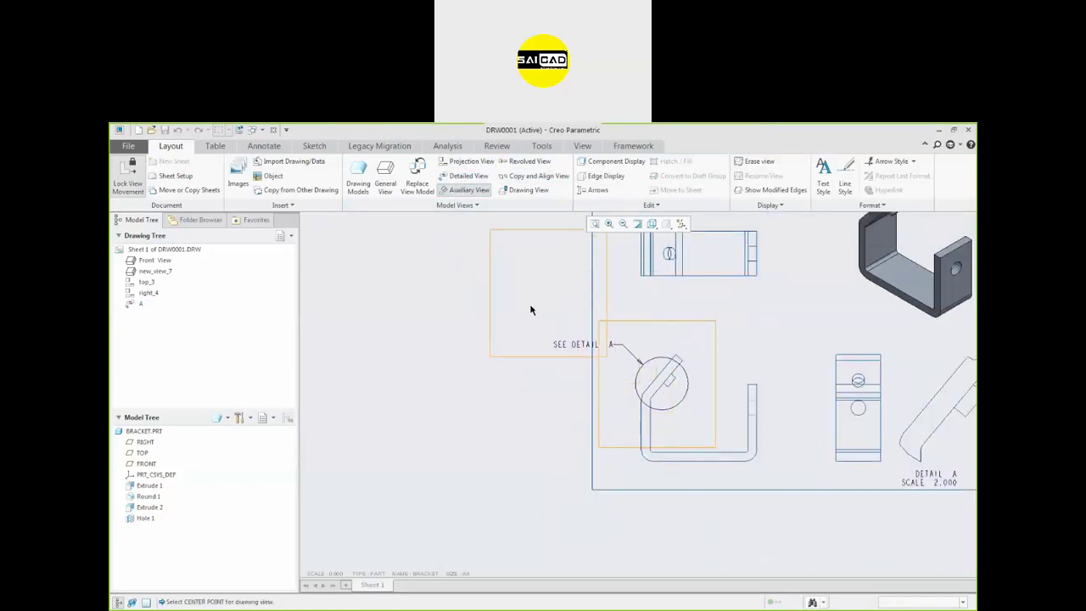
{"action": "left_click", "coordinate": [493, 294]}
{"action": "scroll", "coordinate": [509, 392], "scroll_direction": "down", "scroll_amount": 3}
{"action": "scroll", "coordinate": [507, 341], "scroll_direction": "up", "scroll_amount": 4}
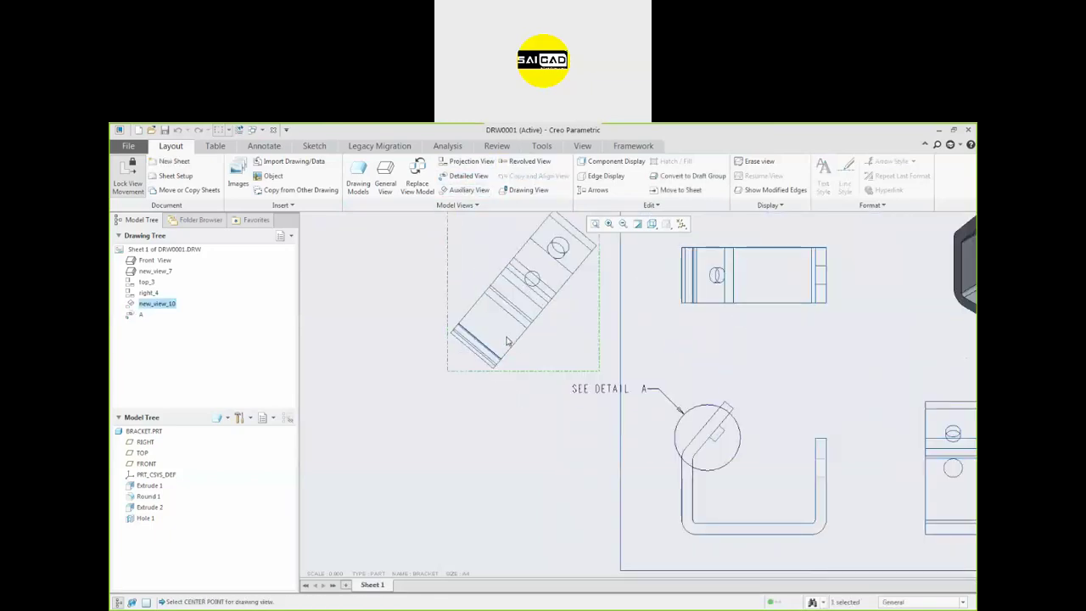
Set the display style of the new auxiliary view to Hidden
{"action": "double_click", "coordinate": [546, 352]}
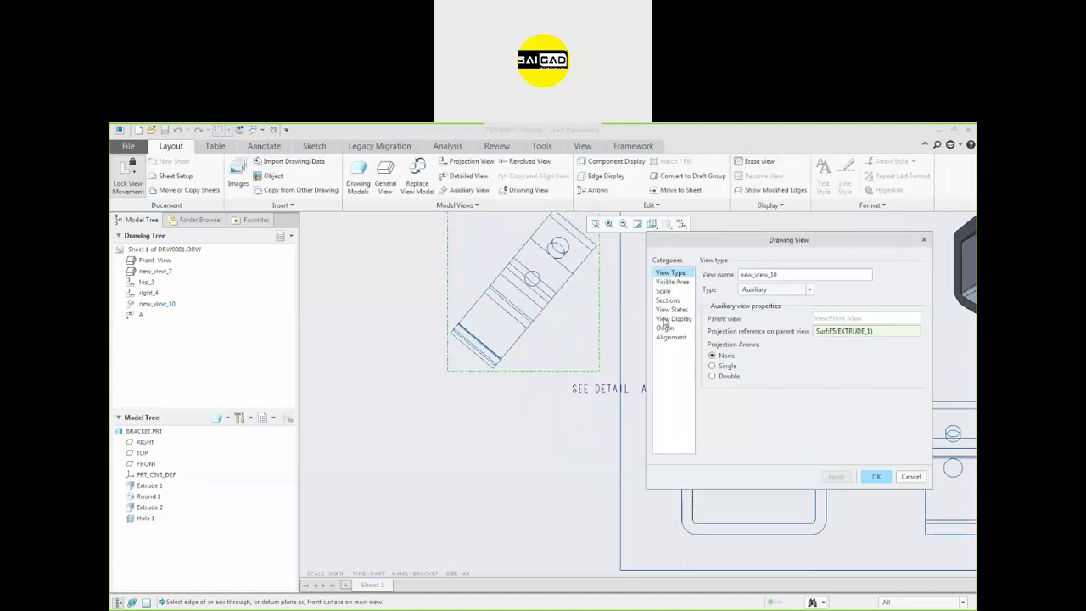
{"action": "left_click", "coordinate": [668, 320]}
{"action": "left_click", "coordinate": [785, 289]}
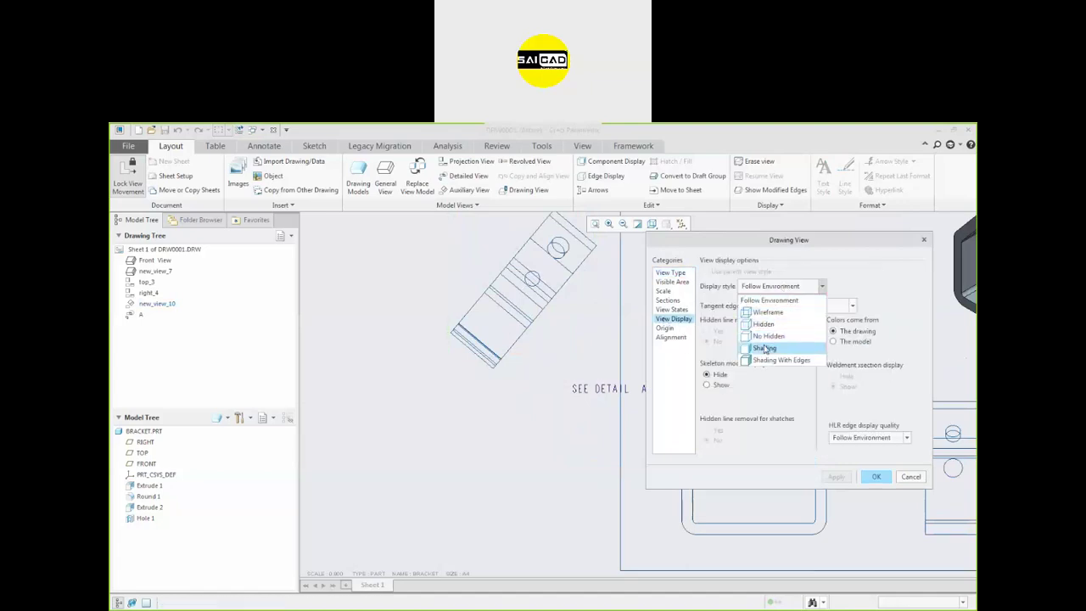
{"action": "left_click", "coordinate": [763, 323]}
{"action": "left_click", "coordinate": [827, 477]}
{"action": "left_click", "coordinate": [873, 477]}
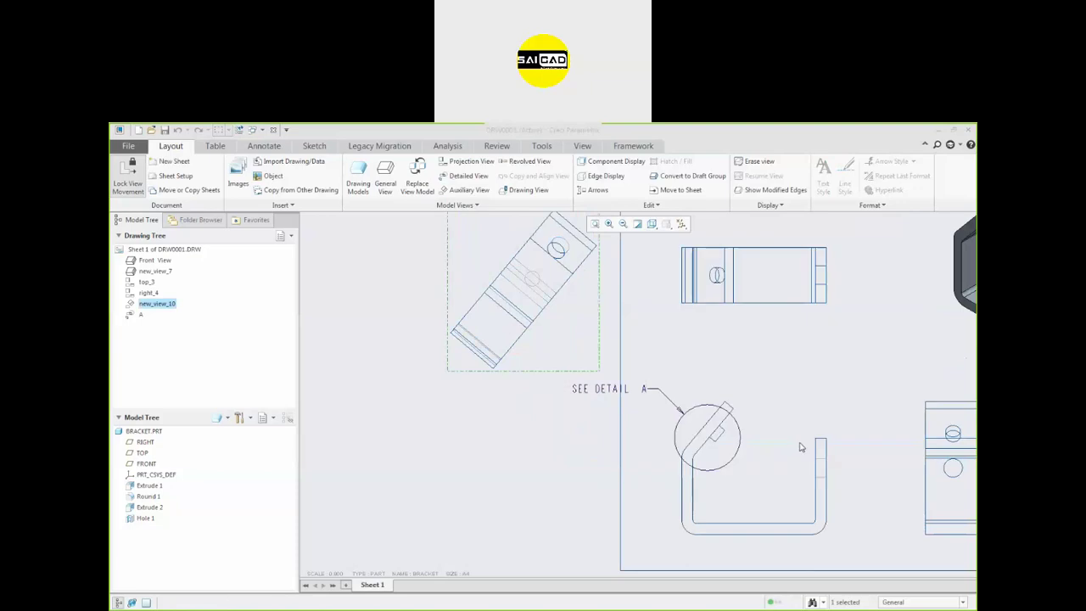
Unlock view movement and shift the auxiliary view along its projection direction to below and right of the front view
{"action": "left_click", "coordinate": [591, 348]}
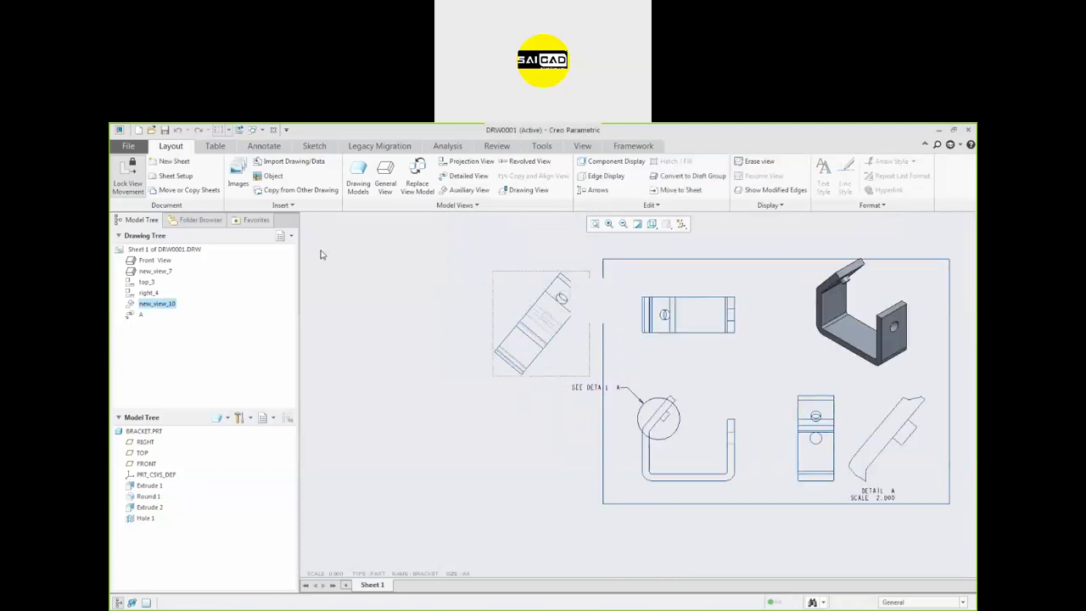
{"action": "left_click", "coordinate": [137, 182]}
{"action": "left_click_drag", "start_coordinate": [560, 317], "coordinate": [780, 512]}
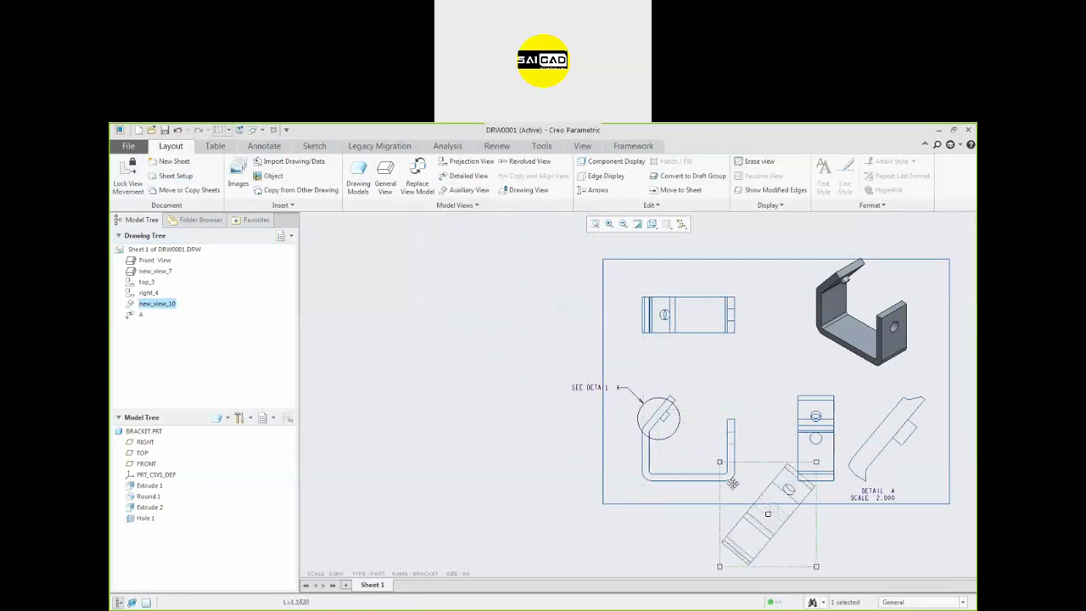
{"action": "left_click", "coordinate": [612, 447]}
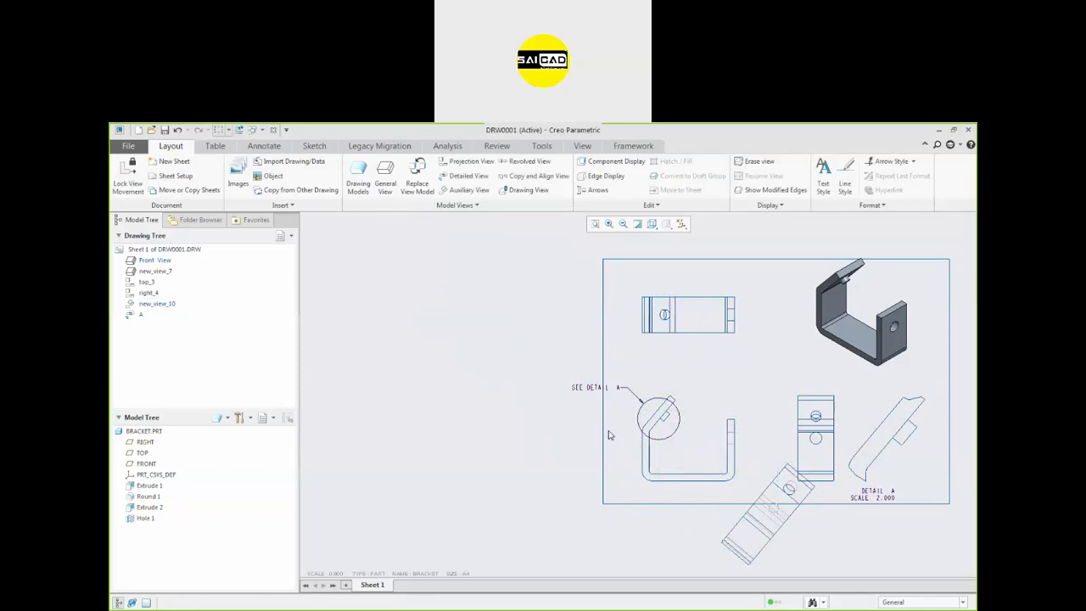
{"action": "scroll", "coordinate": [615, 391], "scroll_direction": "down", "scroll_amount": 2}
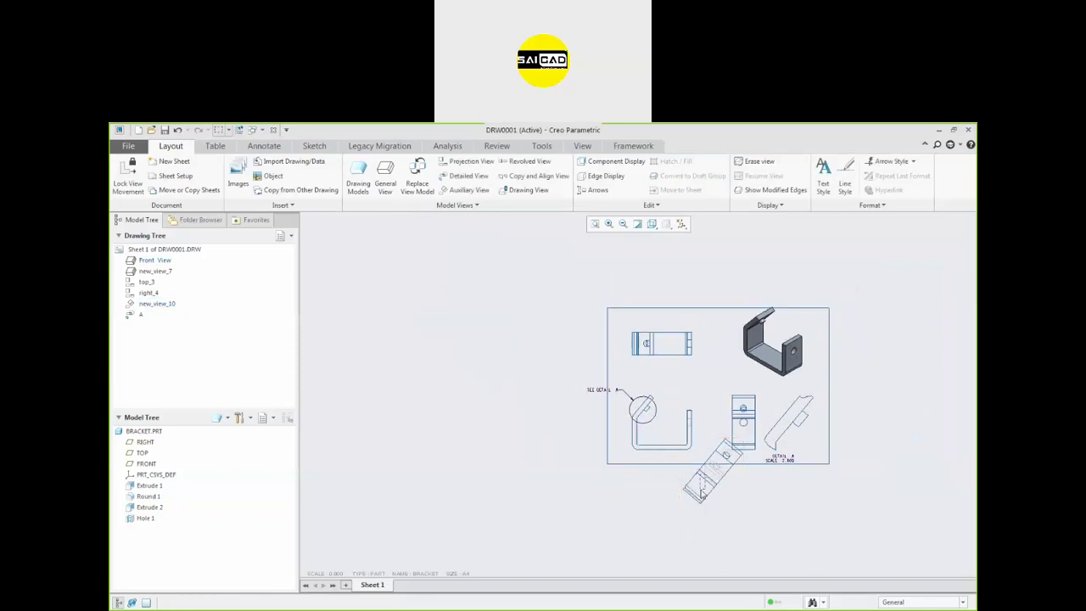
Move the auxiliary view back outside the sheet border, up and left of the front view, beside the top view
{"action": "left_click", "coordinate": [715, 498]}
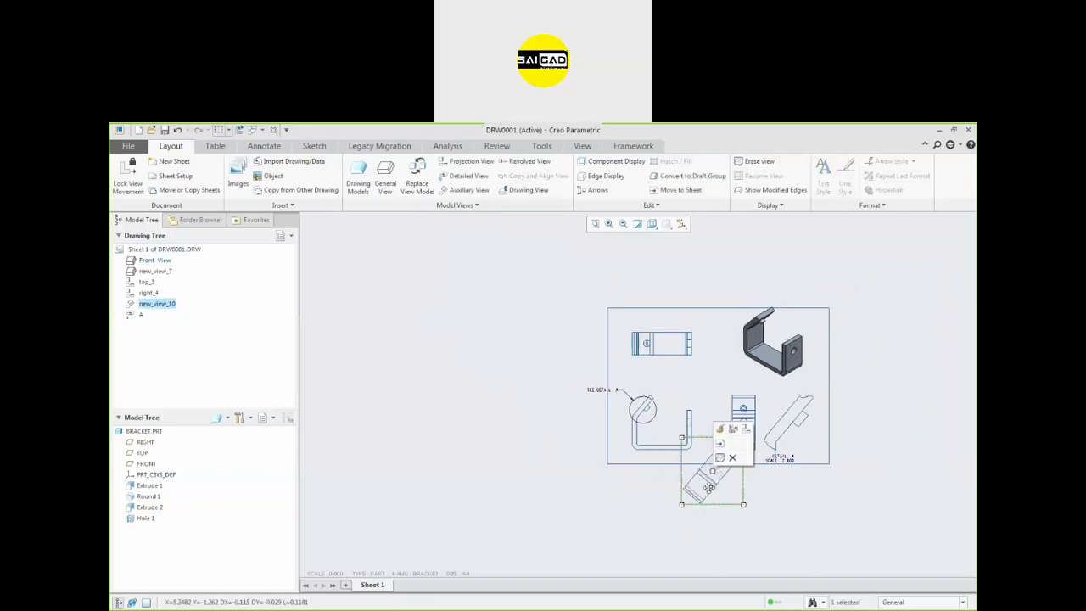
{"action": "left_click_drag", "start_coordinate": [612, 384], "coordinate": [560, 318]}
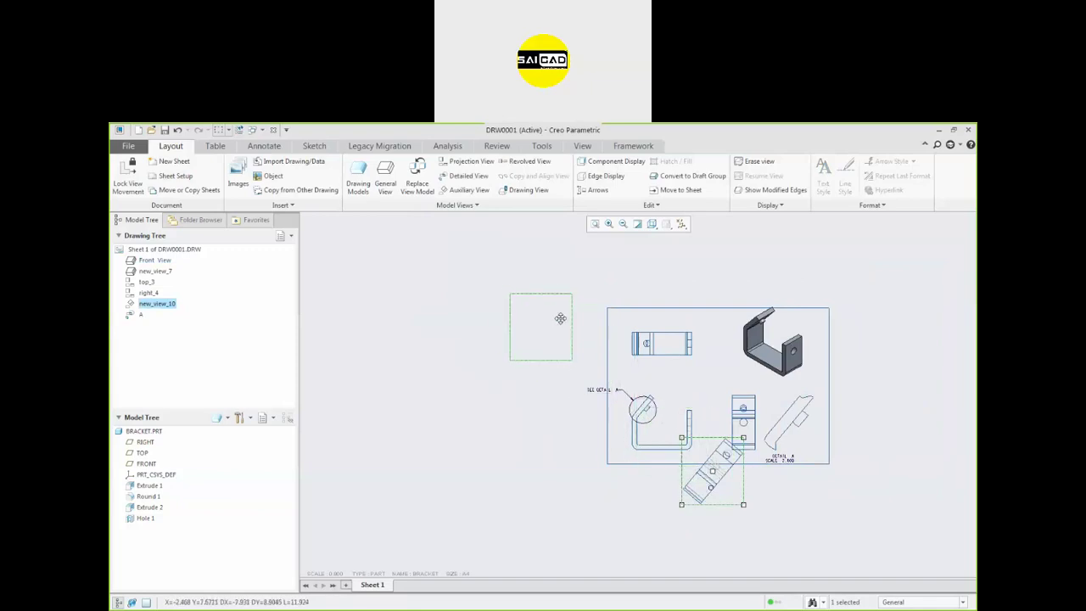
{"action": "left_click_drag", "start_coordinate": [559, 318], "coordinate": [581, 334]}
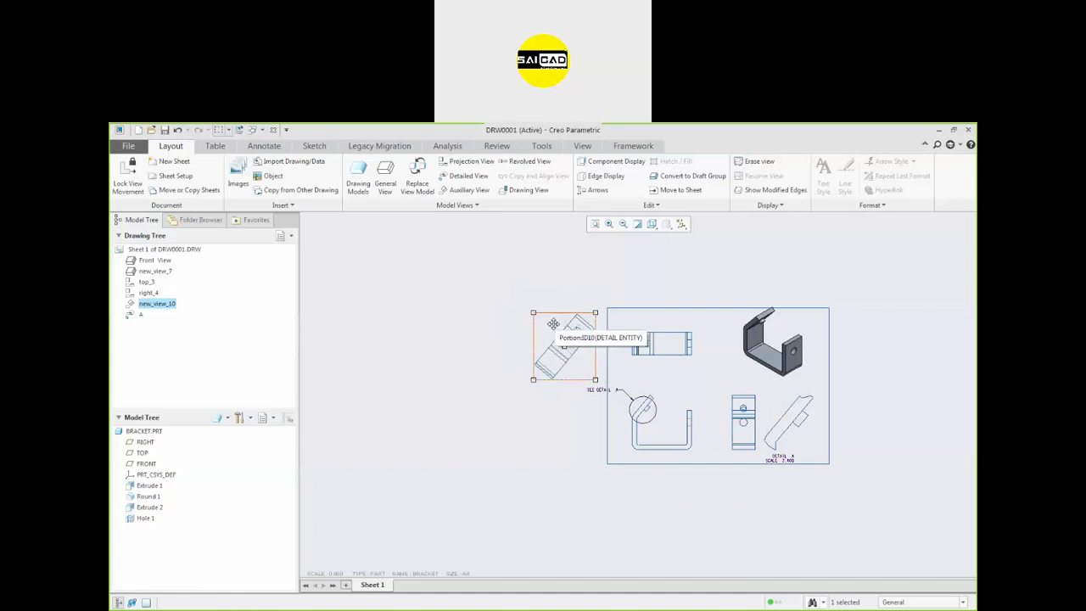
{"action": "scroll", "coordinate": [636, 392], "scroll_direction": "up", "scroll_amount": 3}
{"action": "left_click_drag", "start_coordinate": [504, 277], "coordinate": [446, 371]}
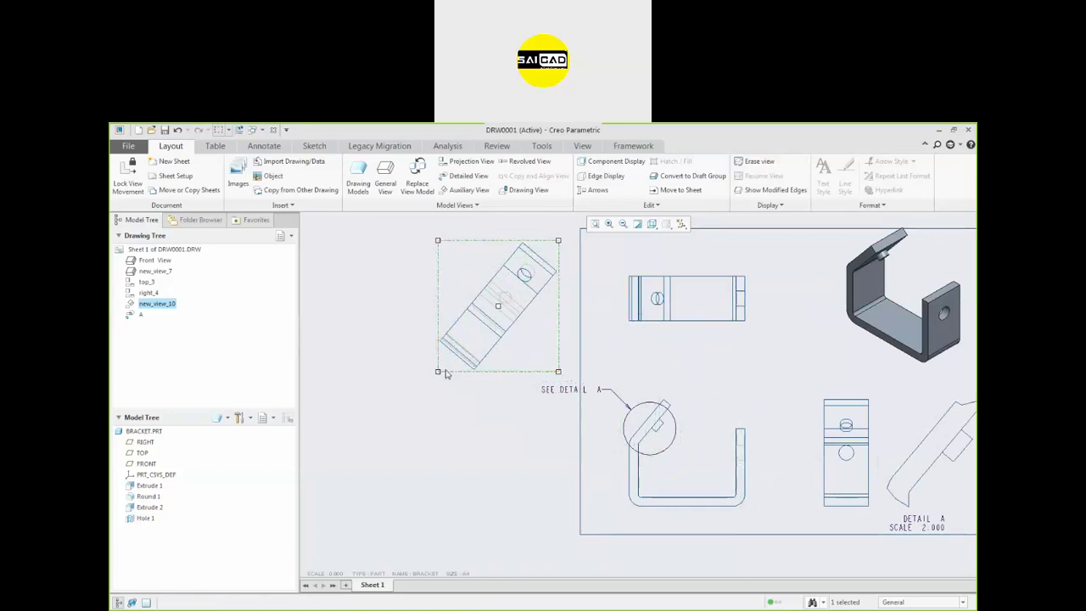
{"action": "scroll", "coordinate": [458, 377], "scroll_direction": "down", "scroll_amount": 2}
{"action": "scroll", "coordinate": [534, 415], "scroll_direction": "up", "scroll_amount": 3}
{"action": "scroll", "coordinate": [564, 411], "scroll_direction": "down", "scroll_amount": 3}
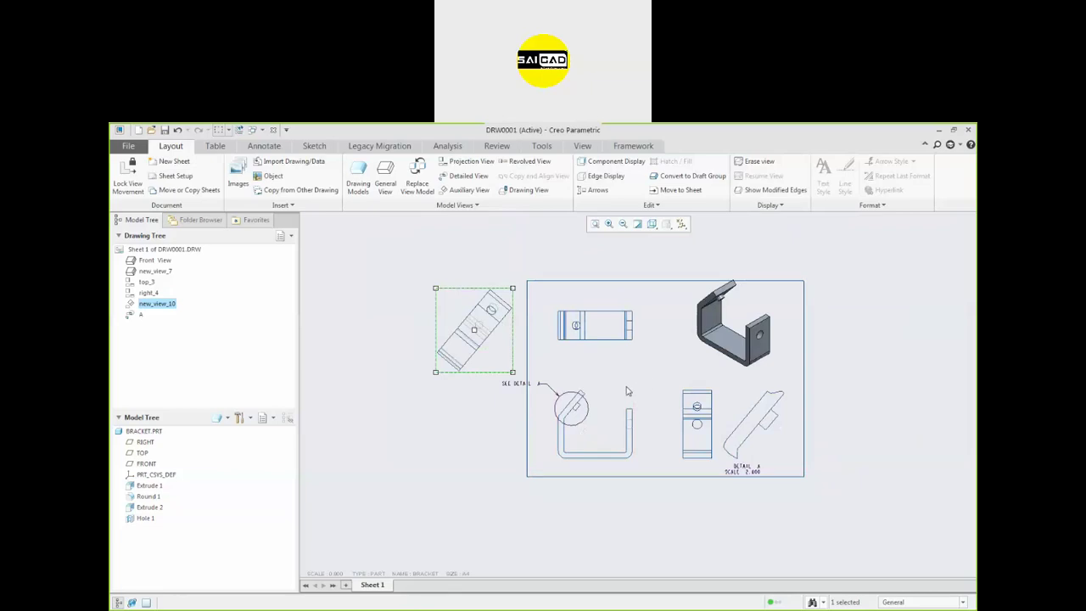
{"action": "scroll", "coordinate": [612, 392], "scroll_direction": "up", "scroll_amount": 1}
{"action": "left_click", "coordinate": [614, 378]}
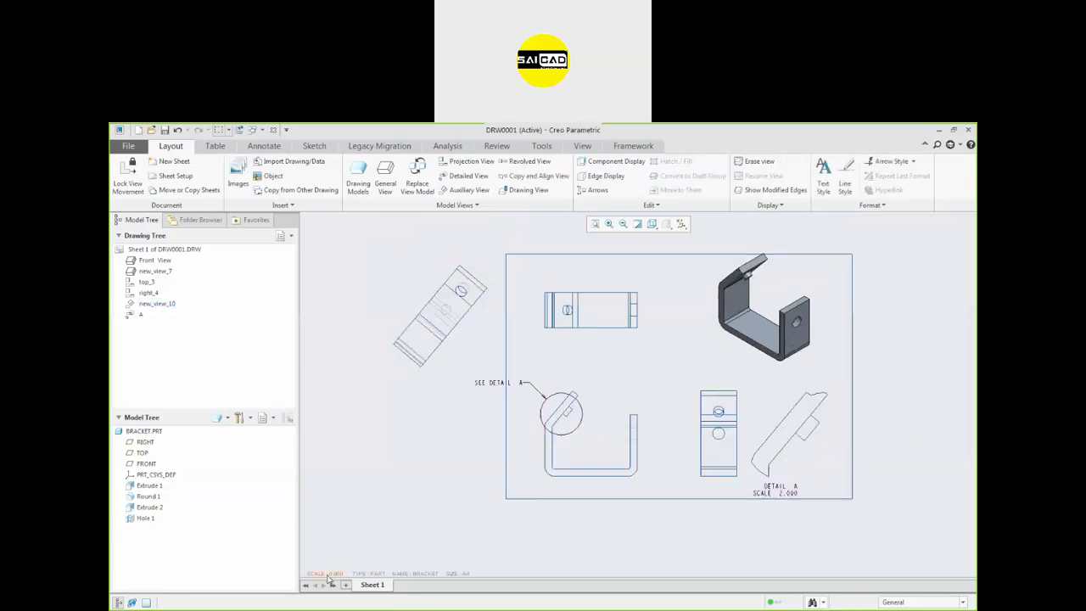
Set the drawing sheet's scale to 0.5
{"action": "left_click", "coordinate": [334, 576]}
{"action": "double_click", "coordinate": [335, 576]}
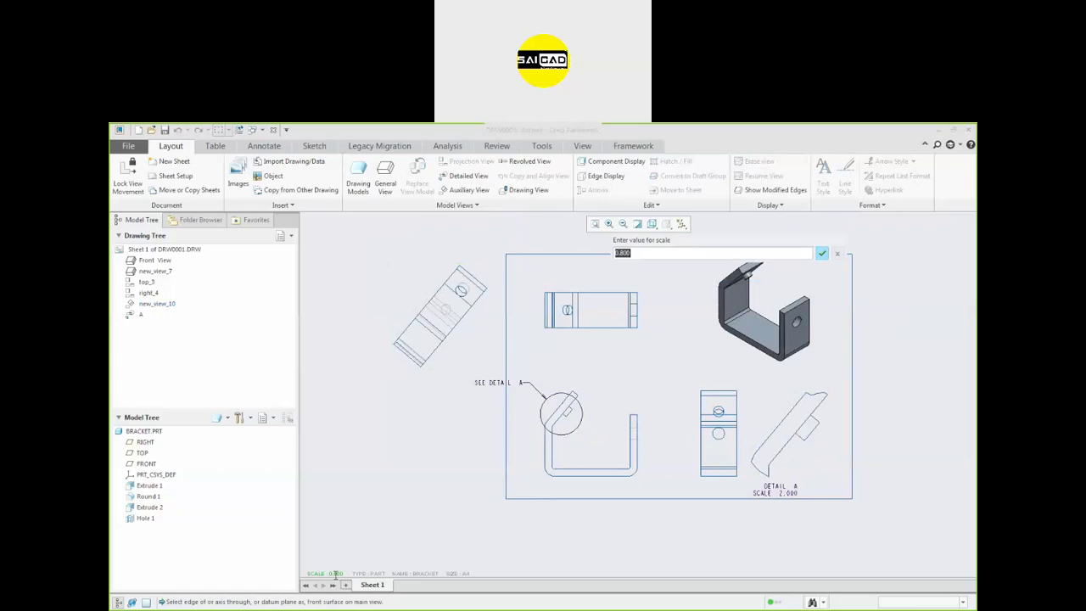
{"action": "key", "text": "BackSpace"}
{"action": "type", "text": ".5"}
{"action": "key", "text": "Return"}
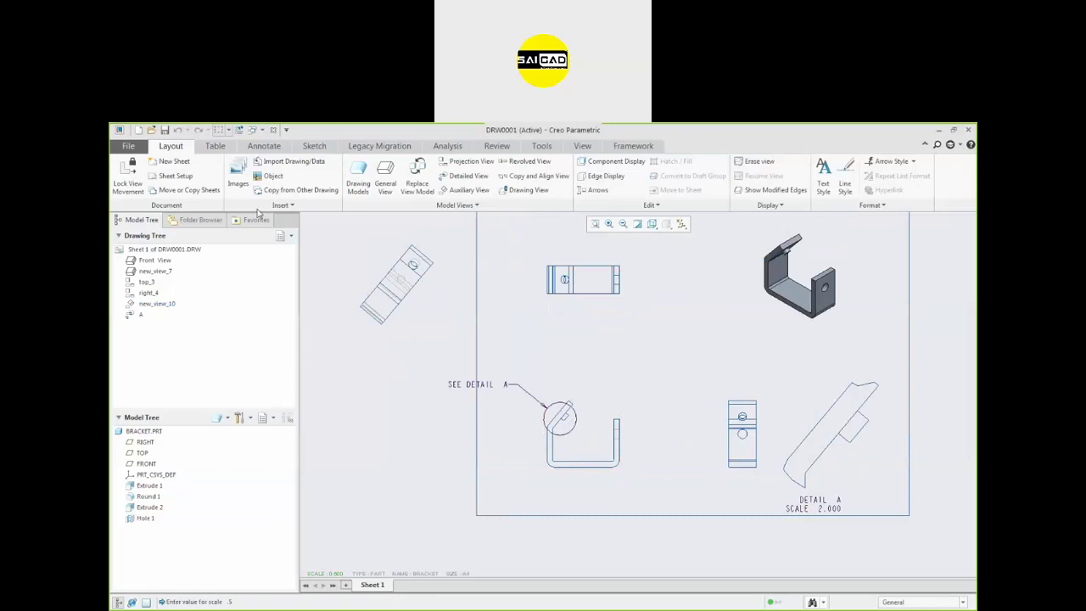
Move the front view toward the middle of the sheet and bring the right and top views close beside and above it
{"action": "left_click", "coordinate": [585, 424]}
{"action": "left_click_drag", "start_coordinate": [587, 436], "coordinate": [553, 457]}
{"action": "left_click", "coordinate": [698, 438]}
{"action": "mouse_move", "coordinate": [699, 438]}
{"action": "left_mouse_down"}
{"action": "mouse_move", "coordinate": [670, 438]}
{"action": "mouse_move", "coordinate": [684, 438]}
{"action": "left_mouse_up"}
{"action": "left_click", "coordinate": [553, 456]}
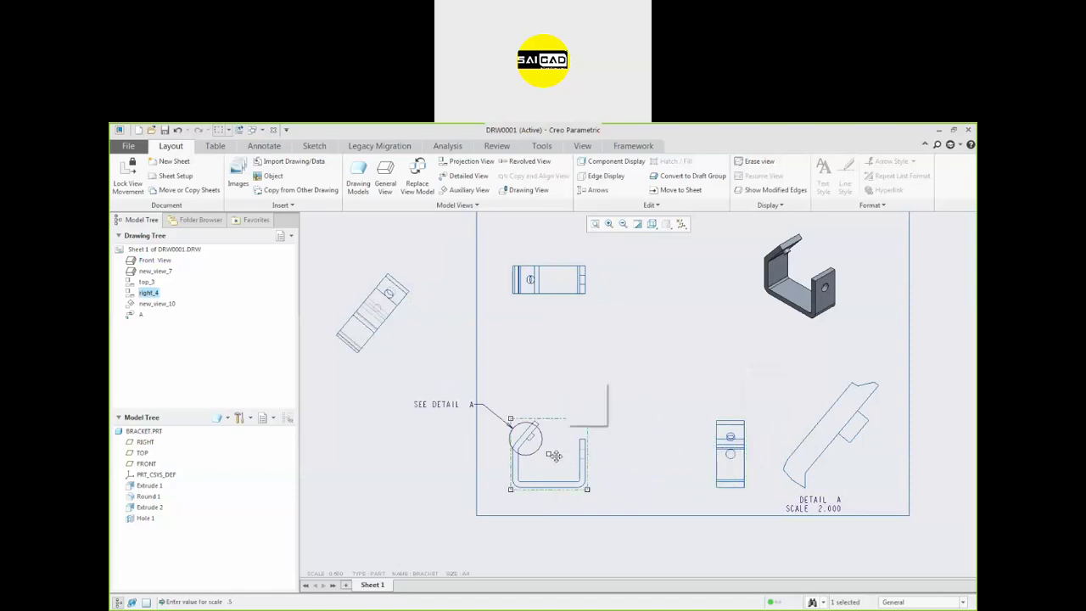
{"action": "left_click_drag", "start_coordinate": [553, 456], "coordinate": [645, 443]}
{"action": "left_click", "coordinate": [655, 284]}
{"action": "left_click_drag", "start_coordinate": [653, 279], "coordinate": [651, 367]}
Move the SEE DETAIL A note to the upper right of the detail circle, between the front and top views
{"action": "left_click", "coordinate": [551, 403]}
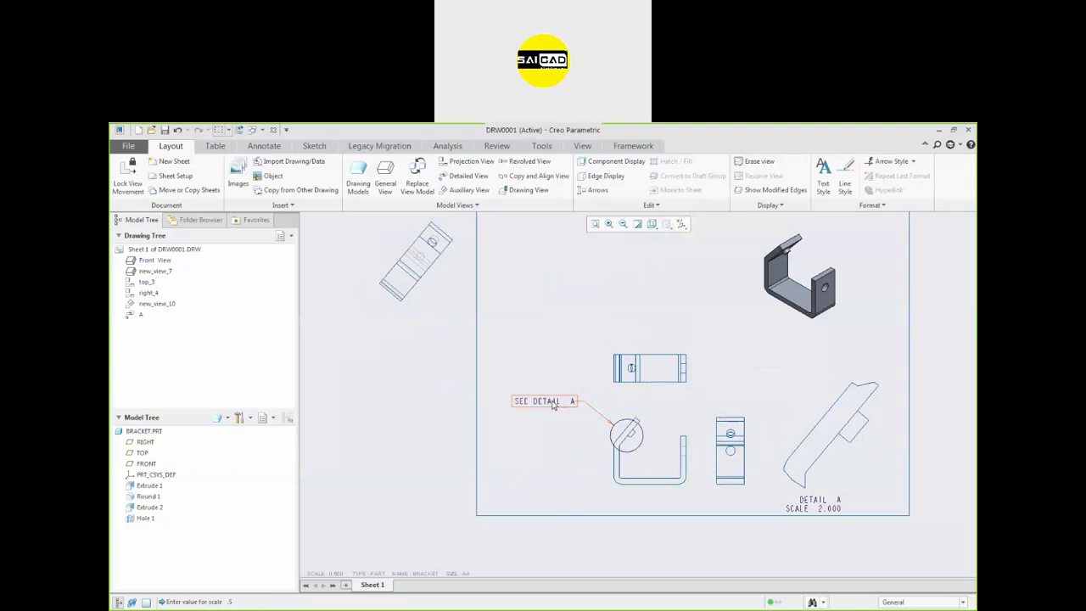
{"action": "scroll", "coordinate": [577, 428], "scroll_direction": "up", "scroll_amount": 4}
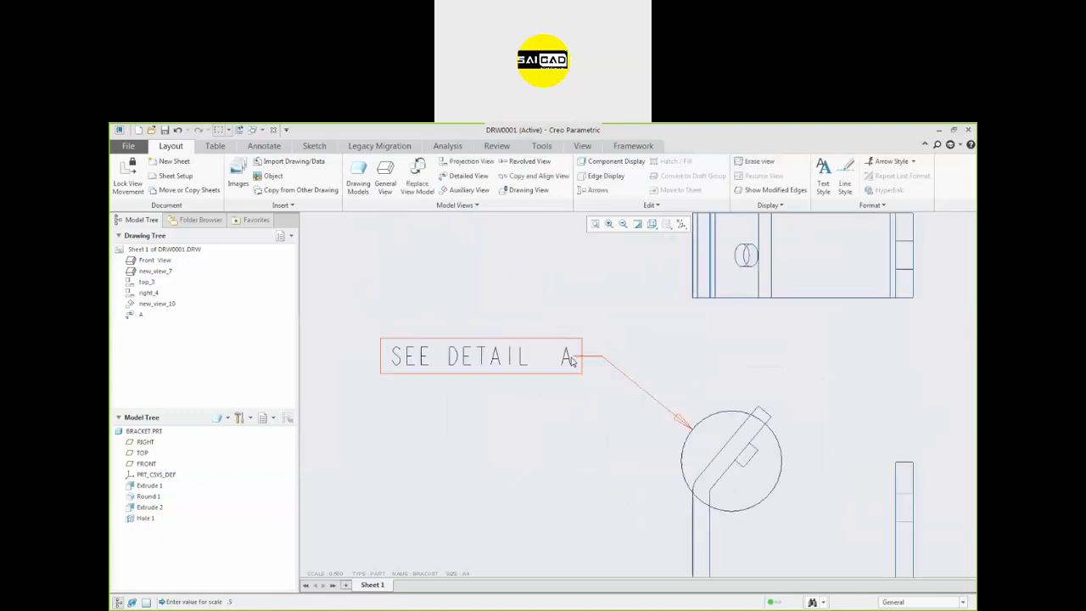
{"action": "left_click", "coordinate": [571, 360]}
{"action": "left_click_drag", "start_coordinate": [550, 355], "coordinate": [701, 338]}
{"action": "left_click", "coordinate": [650, 356]}
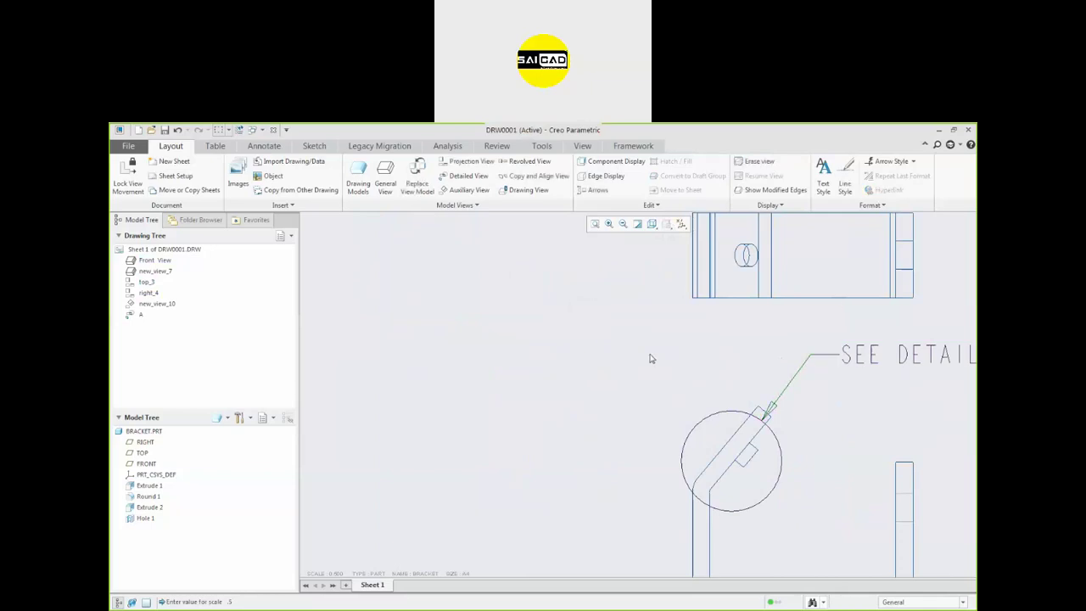
{"action": "scroll", "coordinate": [647, 407], "scroll_direction": "down", "scroll_amount": 4}
{"action": "scroll", "coordinate": [585, 431], "scroll_direction": "down", "scroll_amount": 2}
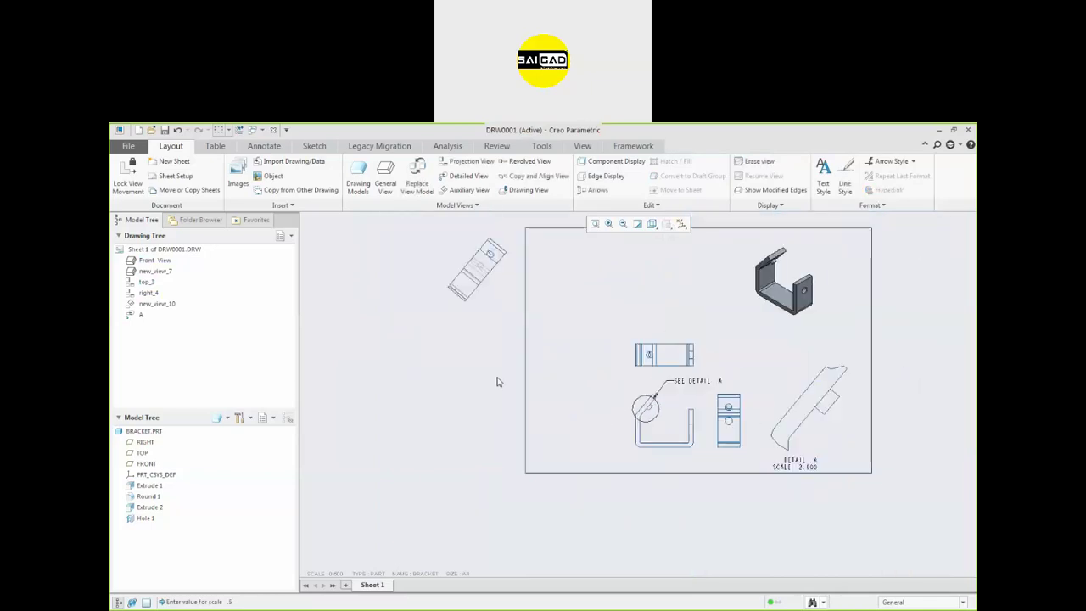
Shift the auxiliary view along its projection direction to inside the sheet border, beside the top view
{"action": "left_click", "coordinate": [487, 302]}
{"action": "left_click_drag", "start_coordinate": [517, 313], "coordinate": [635, 414]}
{"action": "scroll", "coordinate": [611, 425], "scroll_direction": "up", "scroll_amount": 3}
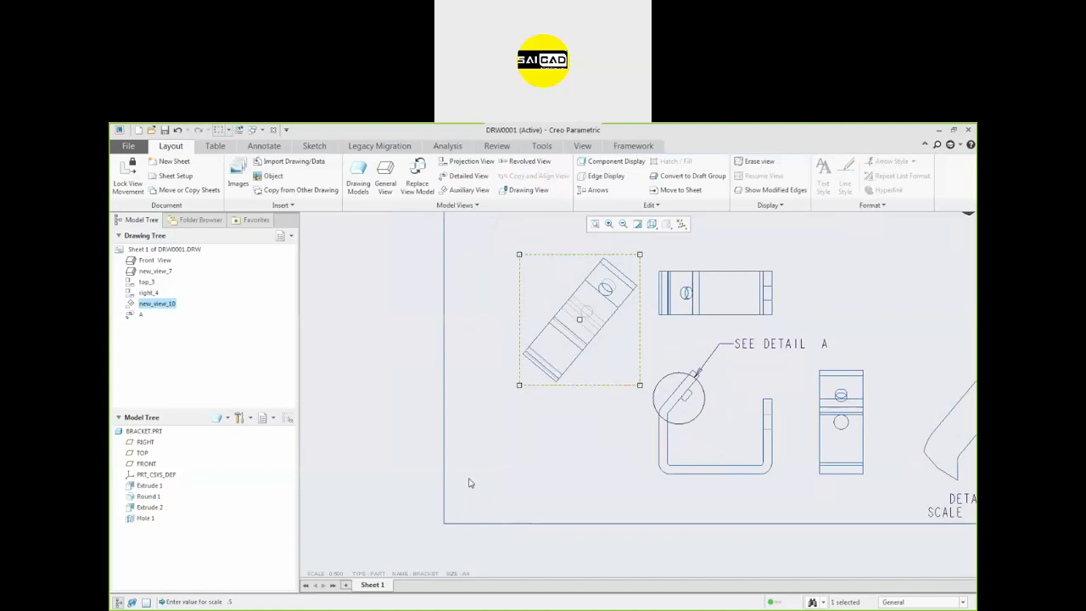
Remove the auxiliary view's alignment to the front view in its view properties
{"action": "double_click", "coordinate": [602, 363]}
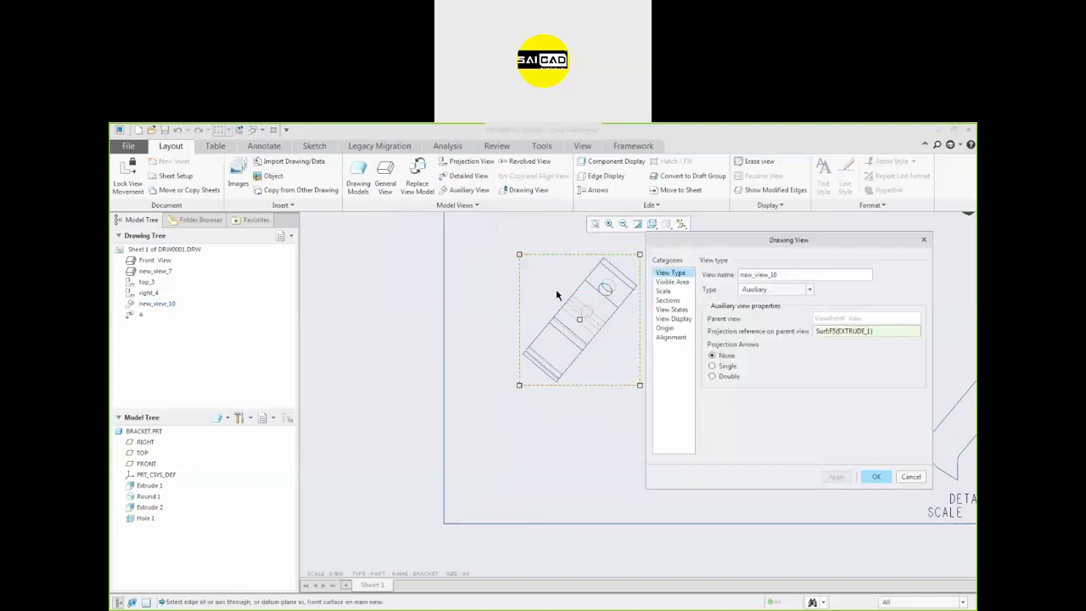
{"action": "left_click", "coordinate": [667, 338]}
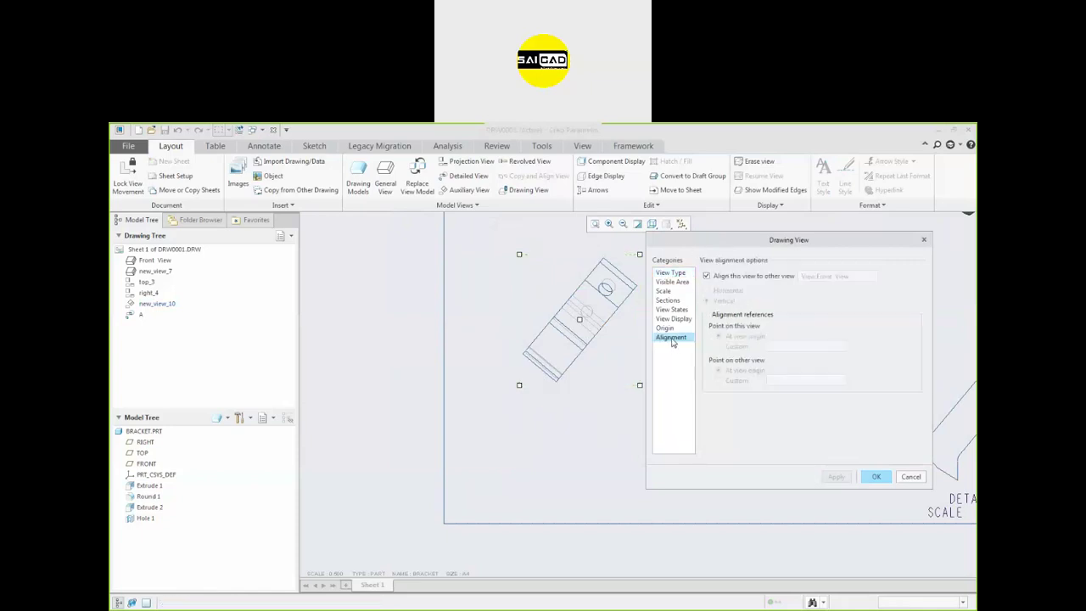
{"action": "left_click", "coordinate": [707, 277]}
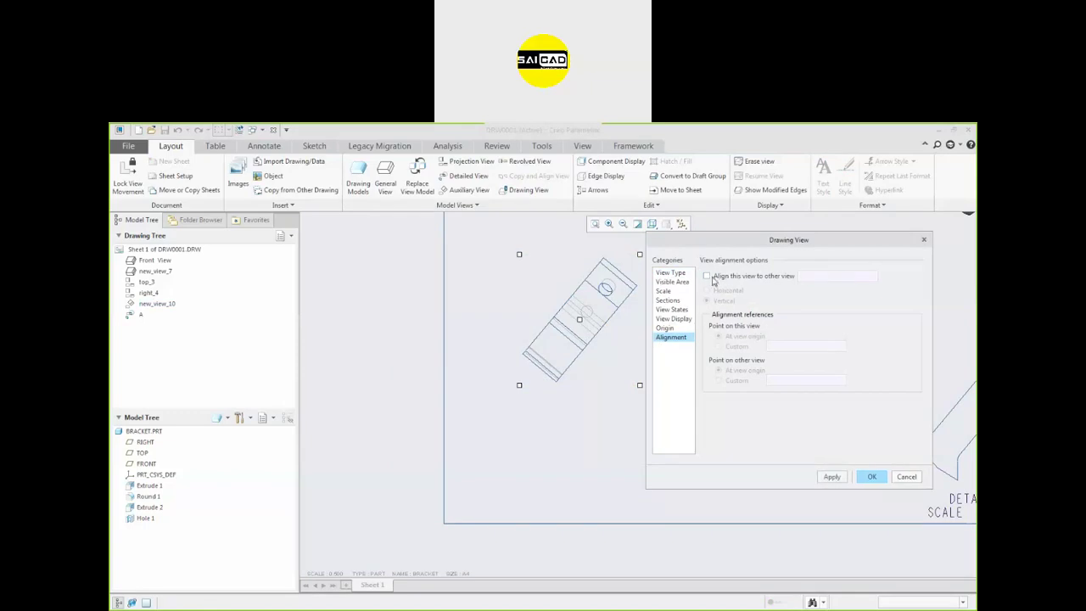
{"action": "left_click", "coordinate": [832, 477]}
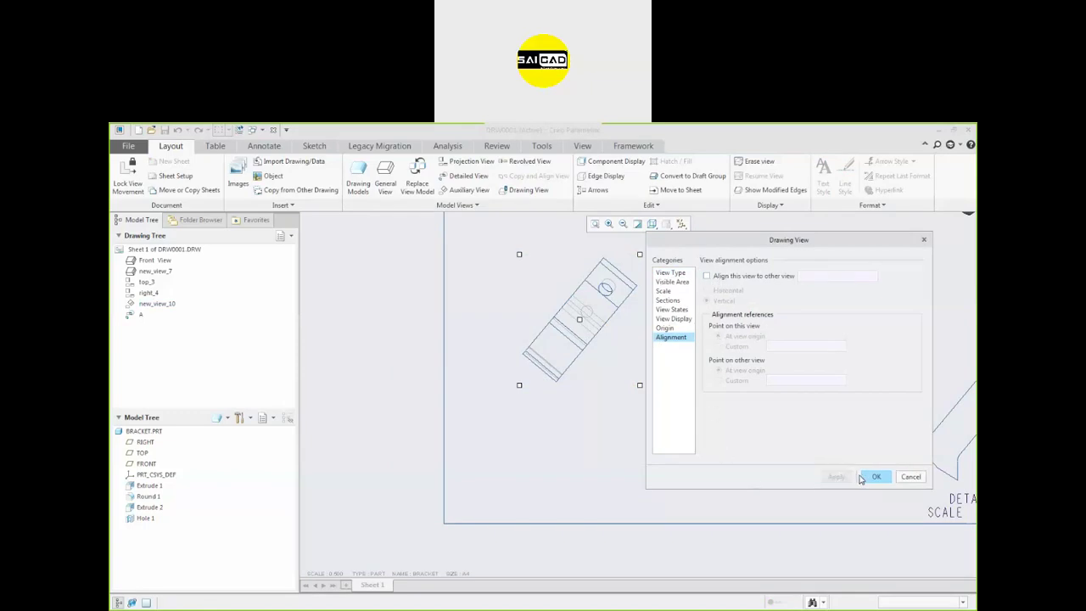
{"action": "left_click", "coordinate": [871, 477]}
Place the unaligned auxiliary view to the left of the front view, level with it and inside the sheet border
{"action": "left_click_drag", "start_coordinate": [592, 334], "coordinate": [554, 427]}
{"action": "left_click", "coordinate": [643, 491]}
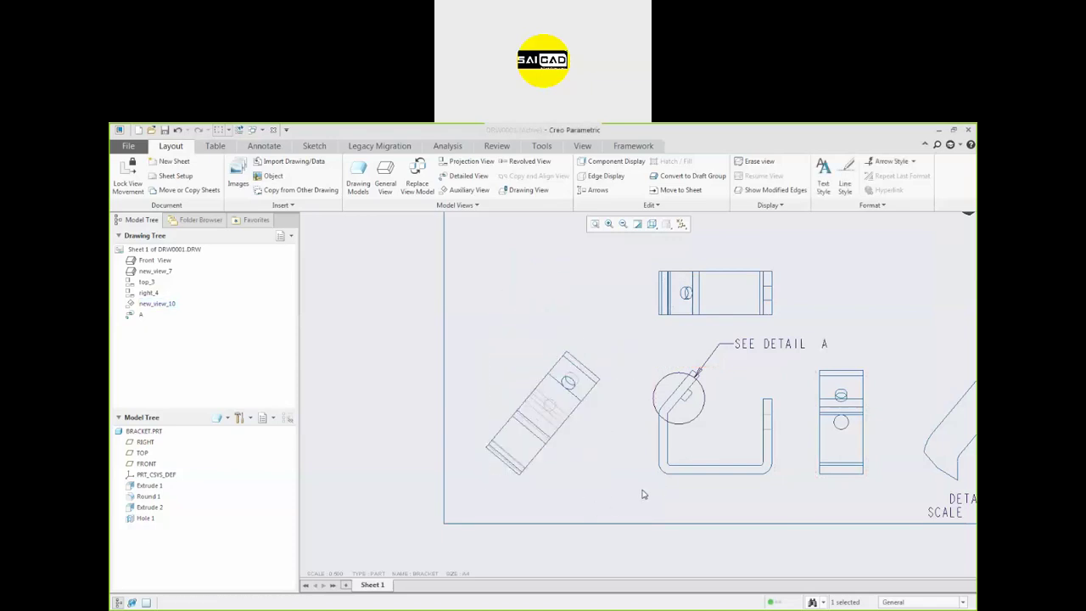
{"action": "left_click", "coordinate": [536, 419]}
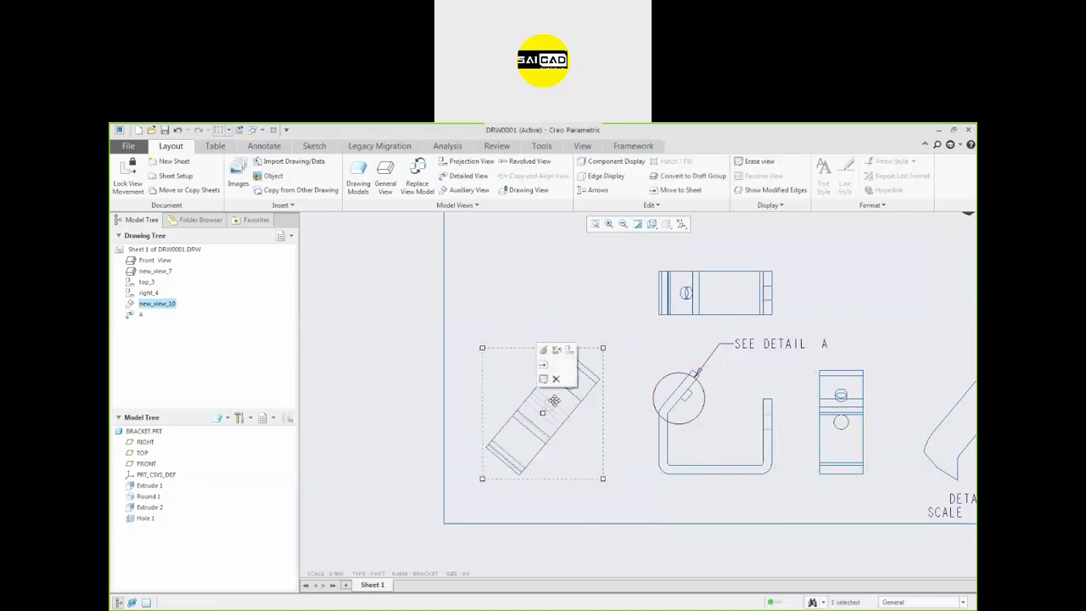
{"action": "left_click_drag", "start_coordinate": [532, 412], "coordinate": [513, 422]}
{"action": "left_click", "coordinate": [661, 479]}
{"action": "left_click", "coordinate": [626, 477]}
{"action": "left_click", "coordinate": [562, 458]}
{"action": "left_click", "coordinate": [556, 327]}
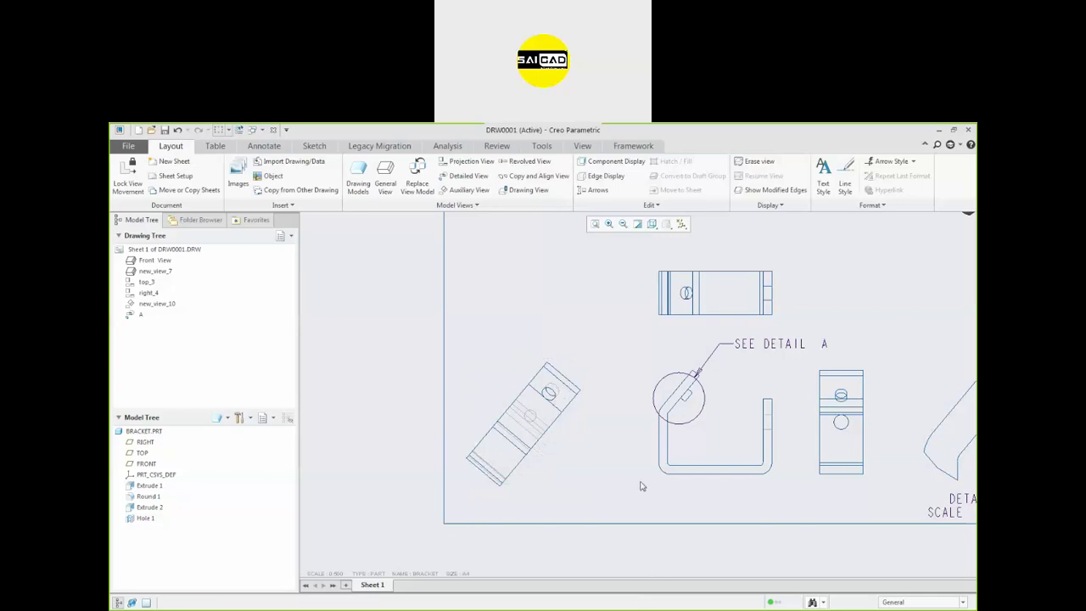
{"action": "scroll", "coordinate": [517, 490], "scroll_direction": "up", "scroll_amount": 3}
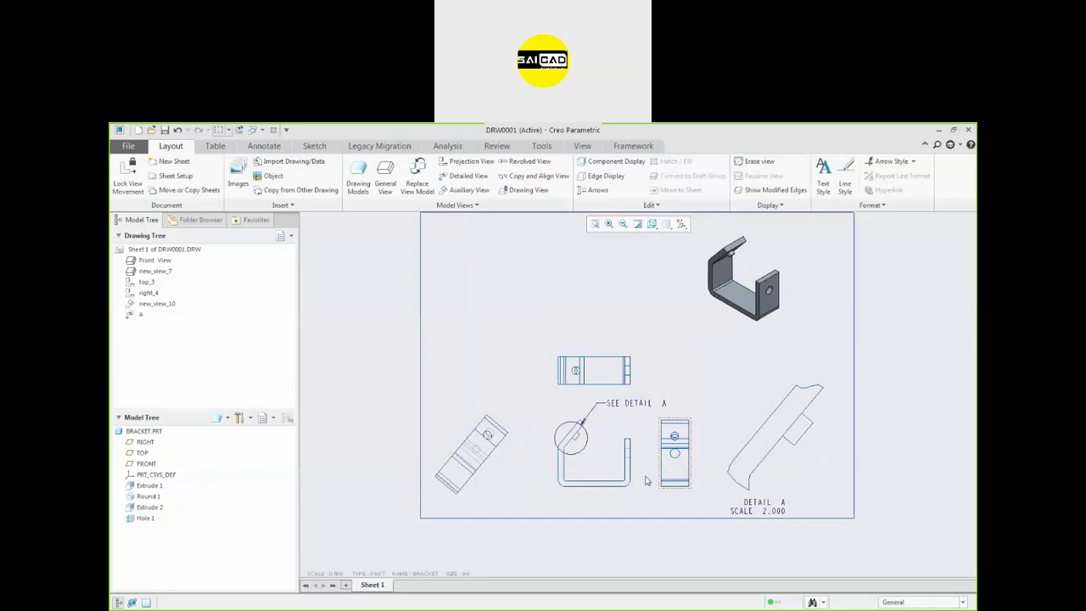
{"action": "scroll", "coordinate": [624, 479], "scroll_direction": "up", "scroll_amount": 1}
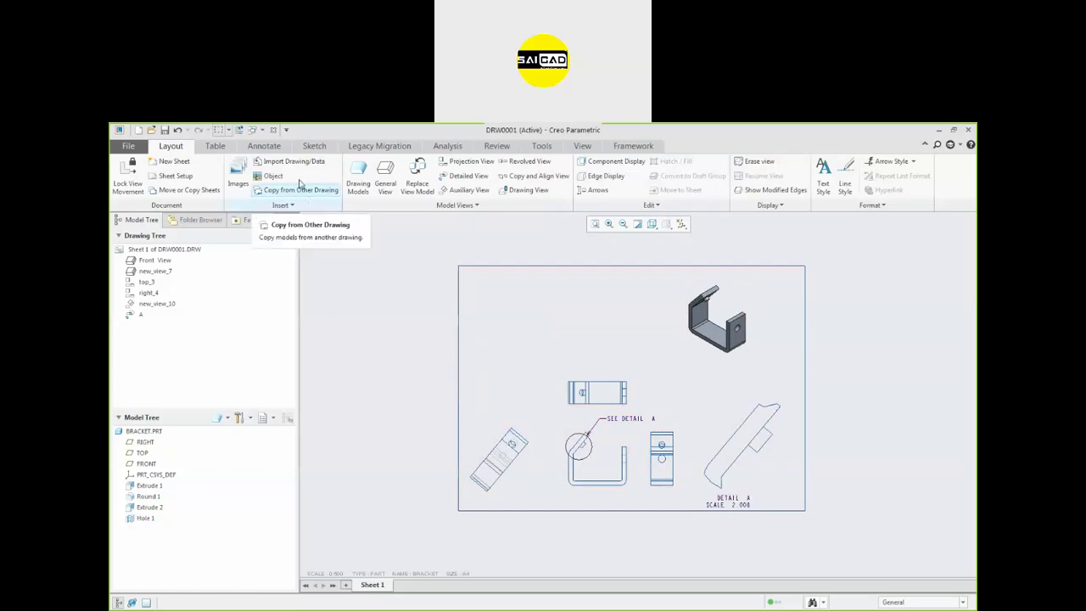
Switch to the bracket part window and display the model as Shading With Edges in a three-dimensional orientation
{"action": "left_click", "coordinate": [251, 130]}
{"action": "left_click", "coordinate": [264, 142]}
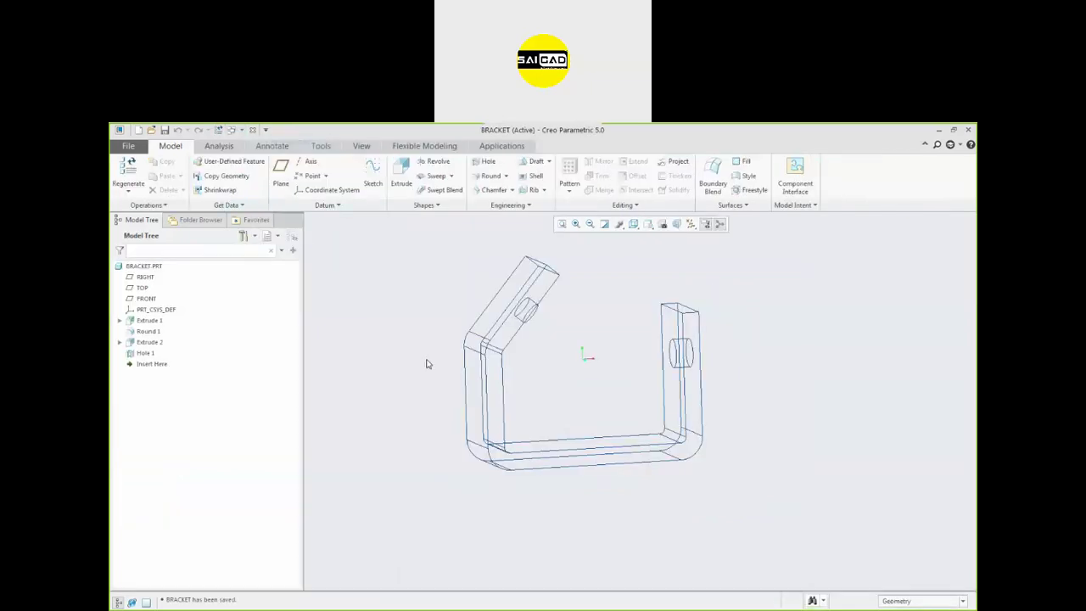
{"action": "left_click", "coordinate": [633, 224]}
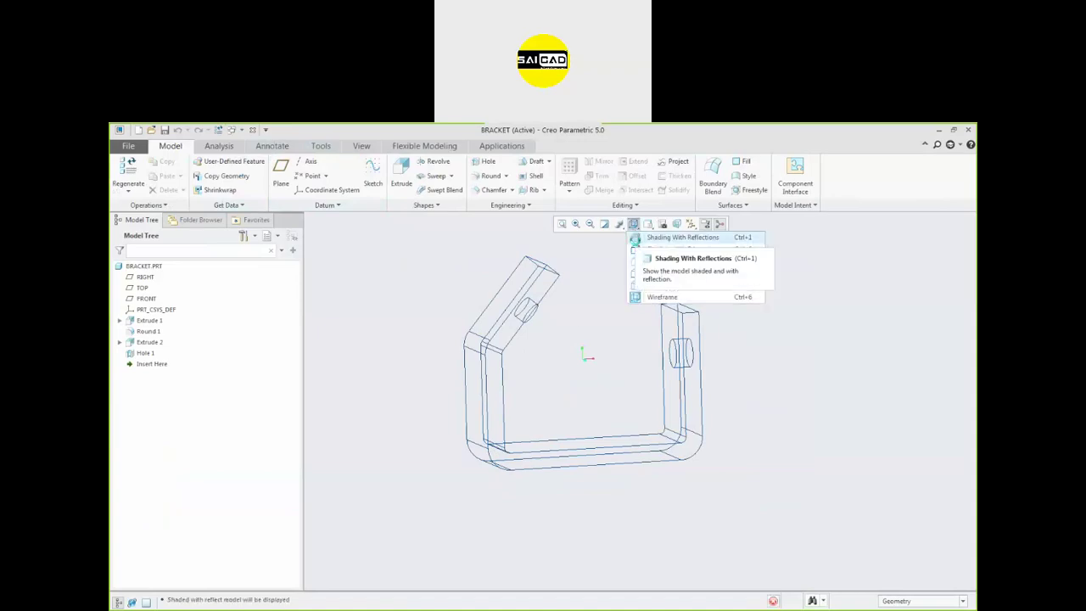
{"action": "left_click", "coordinate": [636, 238]}
{"action": "left_click", "coordinate": [636, 225]}
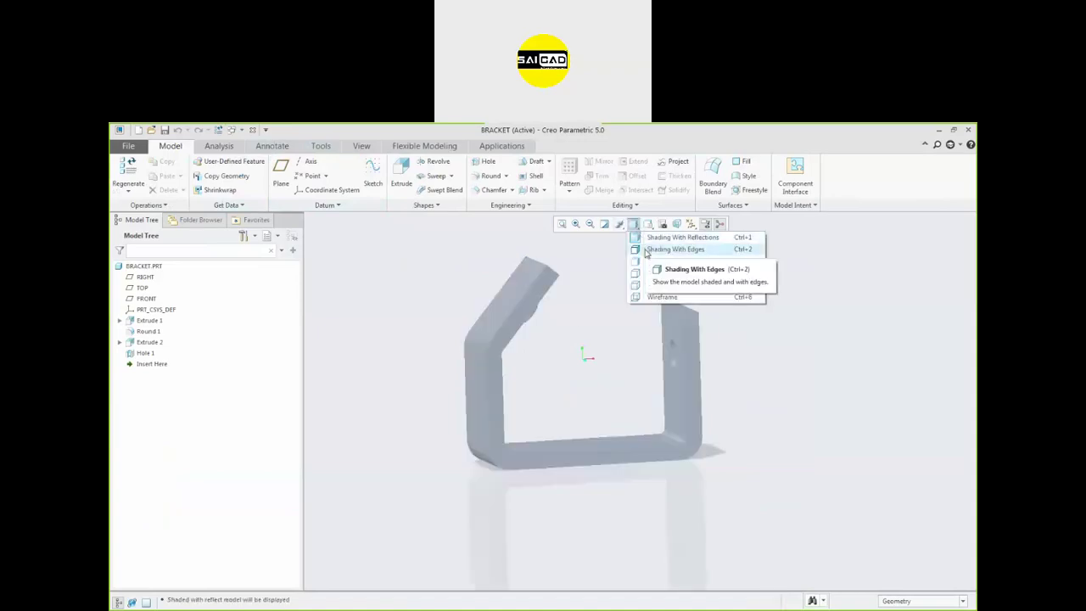
{"action": "left_click", "coordinate": [654, 252]}
{"action": "mouse_move", "coordinate": [600, 315]}
{"action": "middle_mouse_down"}
{"action": "mouse_move", "coordinate": [584, 315]}
{"action": "mouse_move", "coordinate": [589, 303]}
{"action": "mouse_move", "coordinate": [582, 322]}
{"action": "mouse_move", "coordinate": [555, 310]}
{"action": "mouse_move", "coordinate": [565, 322]}
{"action": "mouse_move", "coordinate": [509, 286]}
{"action": "mouse_move", "coordinate": [475, 289]}
{"action": "middle_mouse_up"}
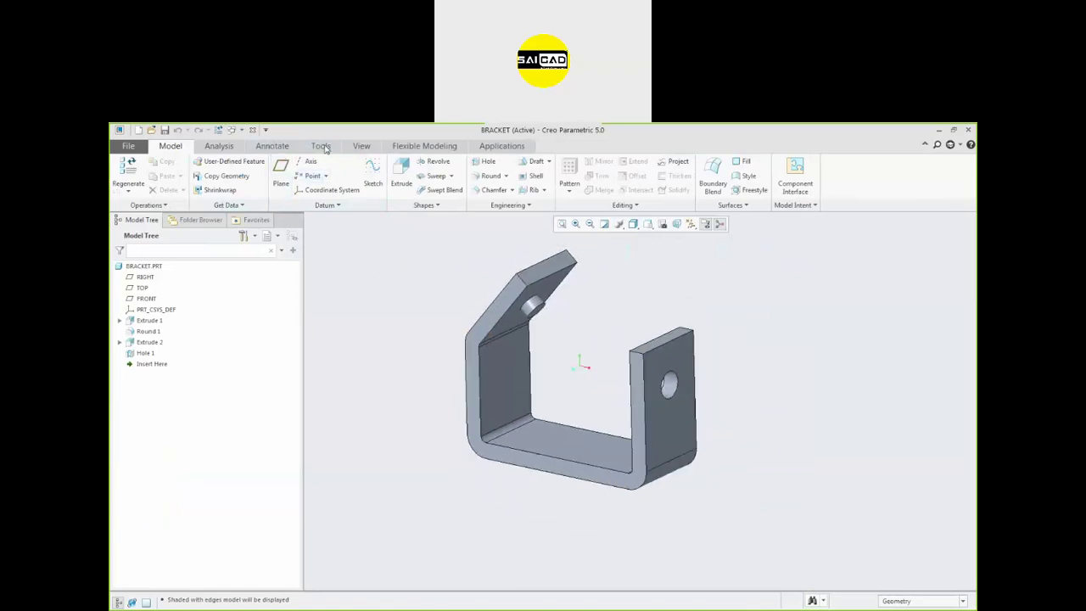
Try an X-direction section through the bracket with an offset of about 0.13
{"action": "left_click", "coordinate": [360, 146]}
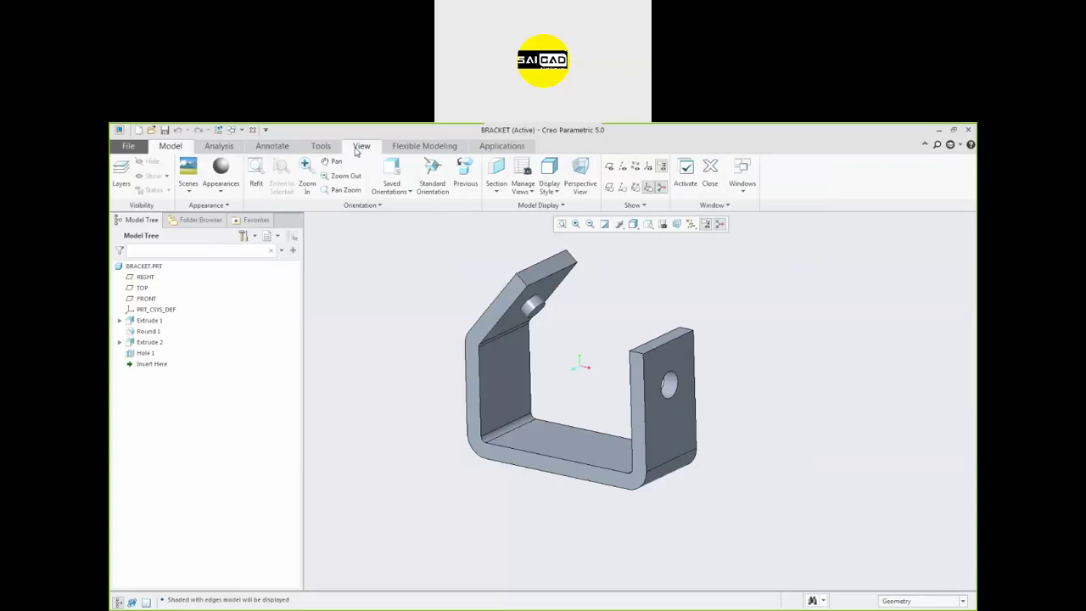
{"action": "left_click", "coordinate": [497, 189]}
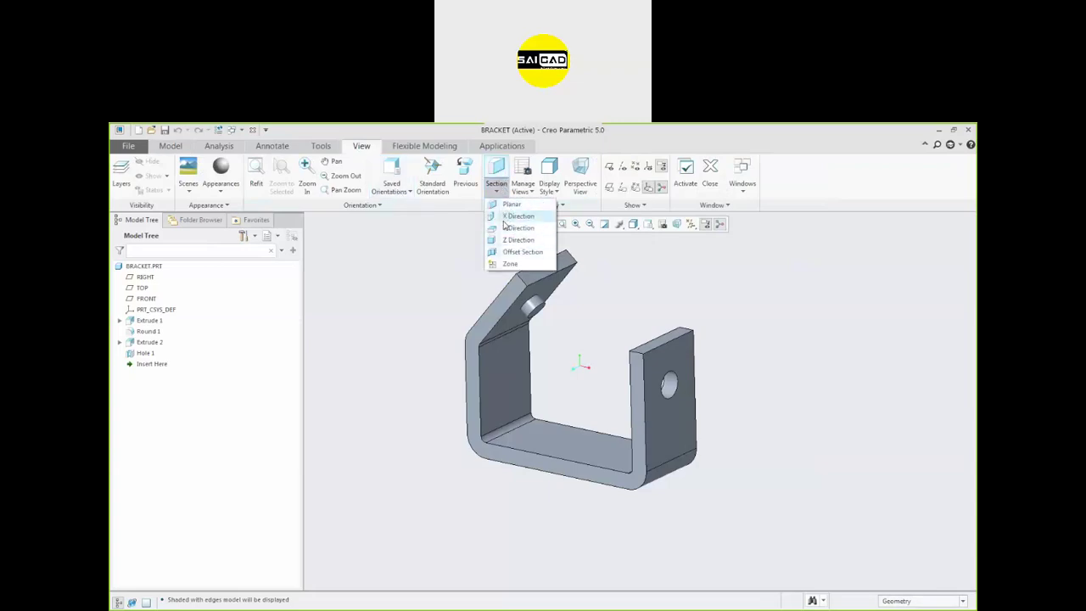
{"action": "left_click", "coordinate": [505, 218]}
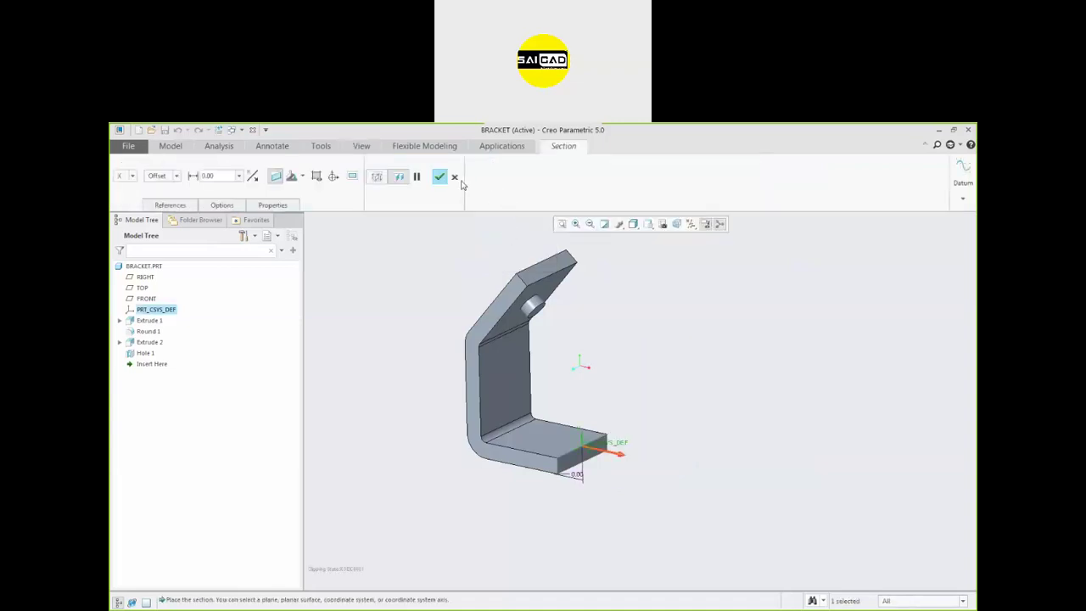
{"action": "mouse_move", "coordinate": [618, 452]}
{"action": "left_mouse_down"}
{"action": "mouse_move", "coordinate": [727, 478]}
{"action": "mouse_move", "coordinate": [561, 450]}
{"action": "mouse_move", "coordinate": [655, 465]}
{"action": "mouse_move", "coordinate": [612, 451]}
{"action": "left_mouse_up"}
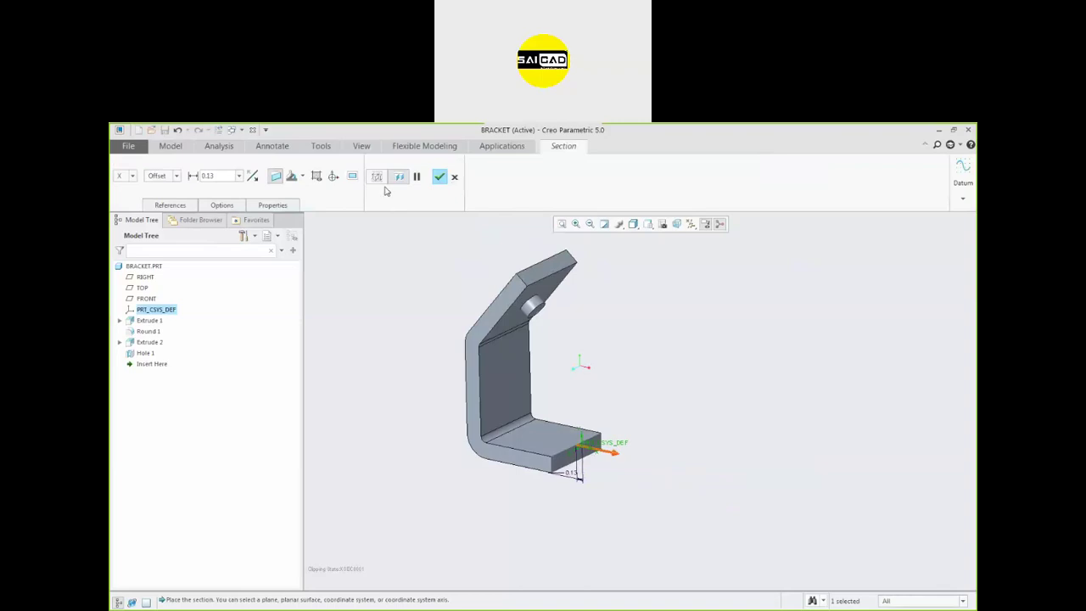
Try the section in the Y direction at an offset of about 1.34 and in the Z direction, and cancel it
{"action": "left_click", "coordinate": [133, 175]}
{"action": "left_click", "coordinate": [124, 197]}
{"action": "left_click_drag", "start_coordinate": [586, 412], "coordinate": [581, 335]}
{"action": "left_click", "coordinate": [131, 175]}
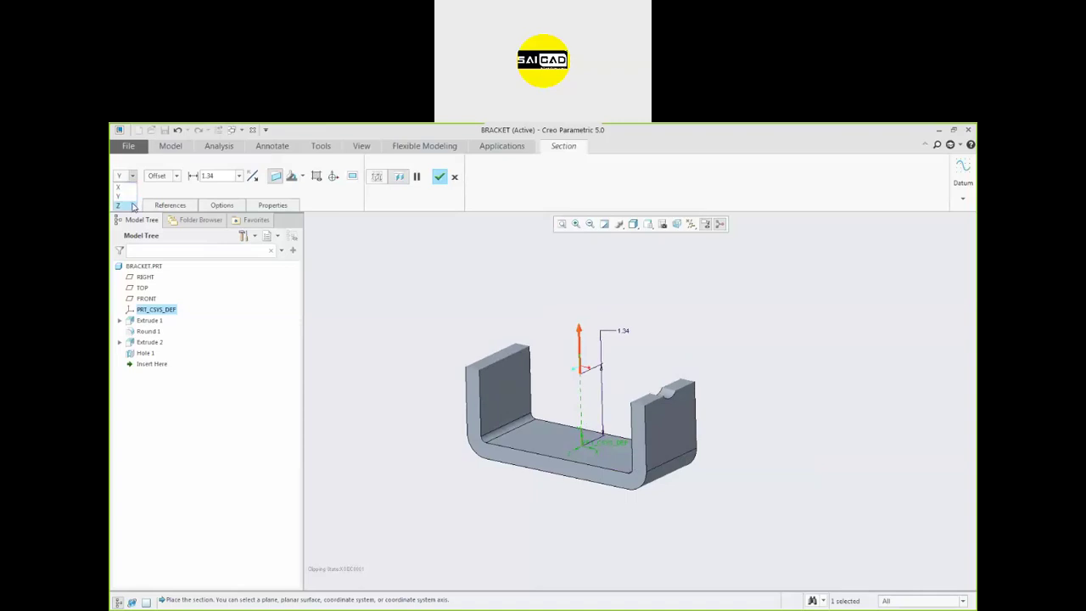
{"action": "left_click", "coordinate": [119, 205]}
{"action": "left_click_drag", "start_coordinate": [574, 453], "coordinate": [549, 450]}
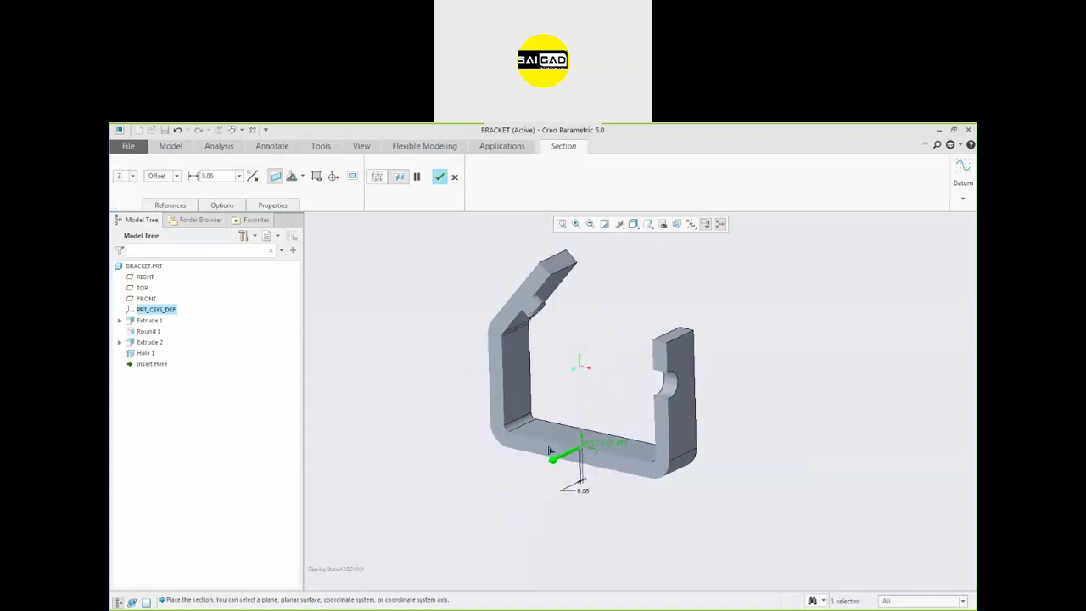
{"action": "left_click", "coordinate": [454, 176]}
{"action": "left_click", "coordinate": [543, 391]}
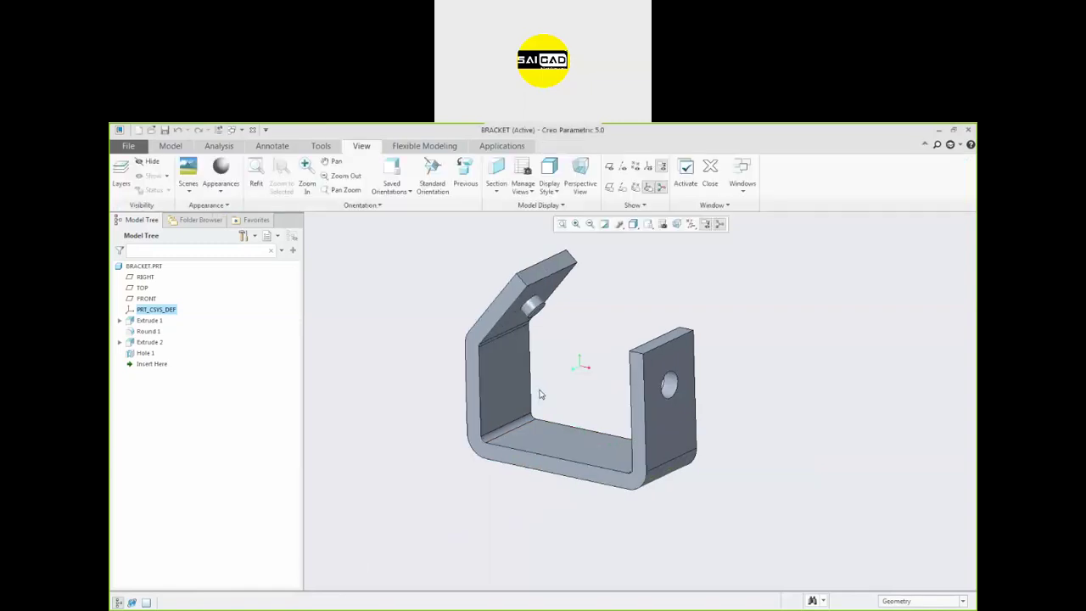
Try a planar section parallel to the bracket's inclined outer face with an offset of about 2.34, and cancel it
{"action": "middle_click_drag", "start_coordinate": [441, 288], "coordinate": [510, 315]}
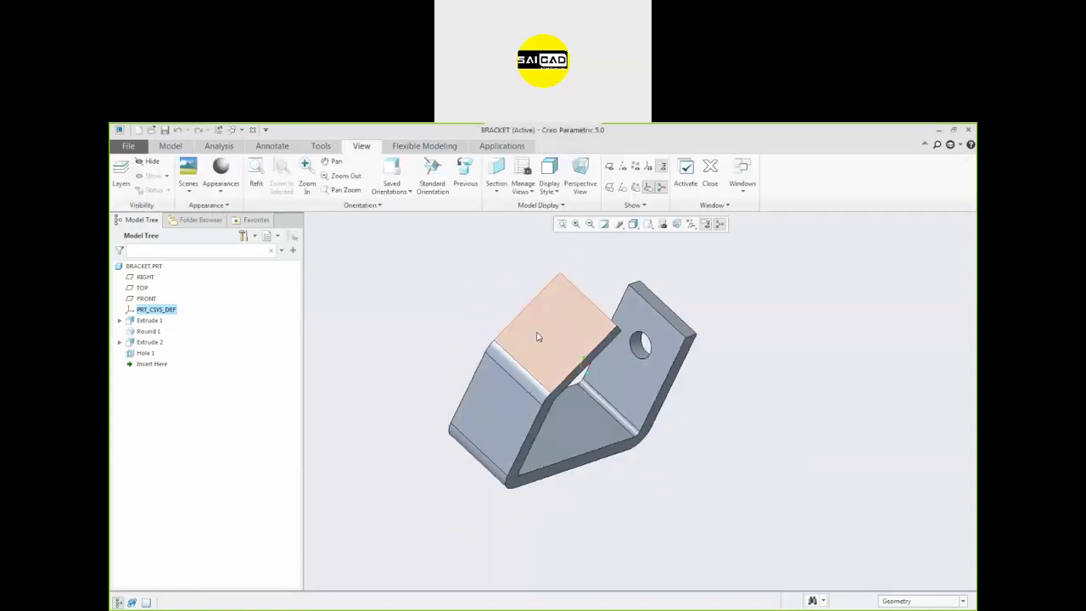
{"action": "left_click", "coordinate": [536, 339]}
{"action": "left_click", "coordinate": [463, 357]}
{"action": "left_click", "coordinate": [497, 188]}
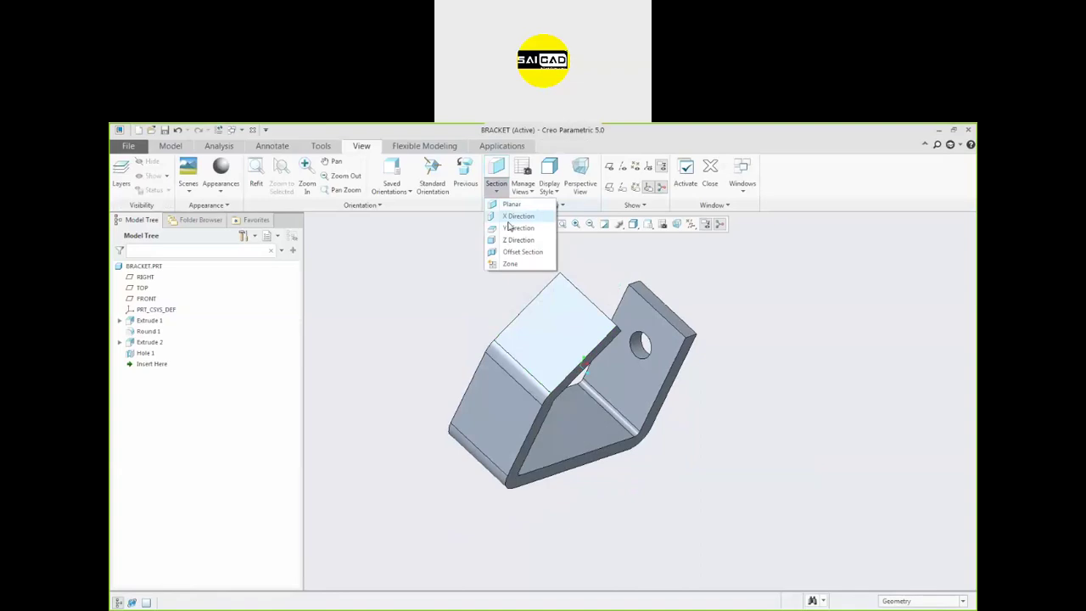
{"action": "left_click", "coordinate": [507, 209]}
{"action": "left_click", "coordinate": [552, 340]}
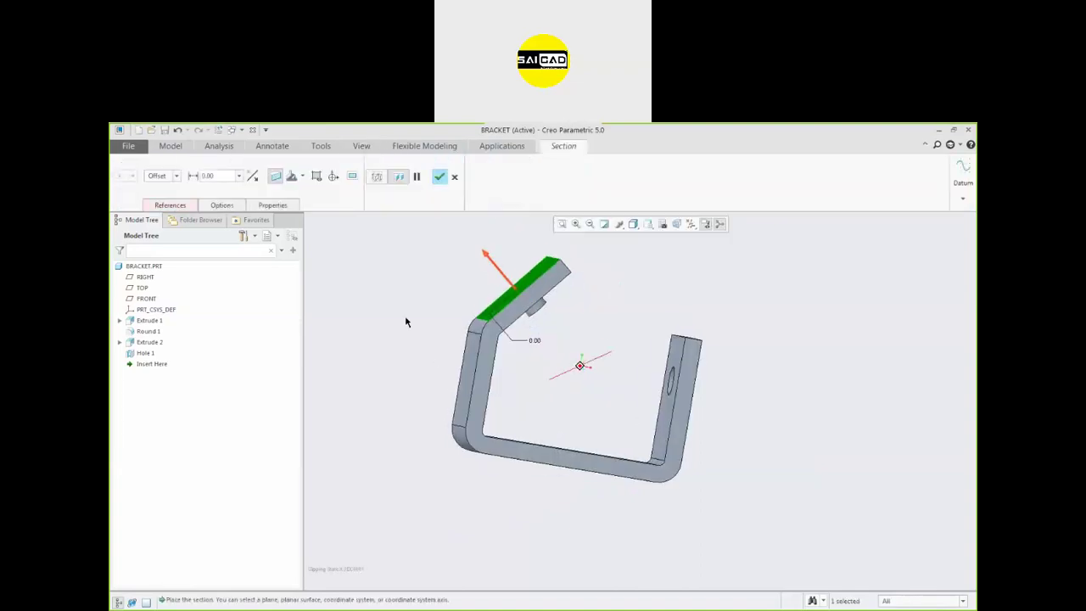
{"action": "left_click_drag", "start_coordinate": [486, 257], "coordinate": [605, 343]}
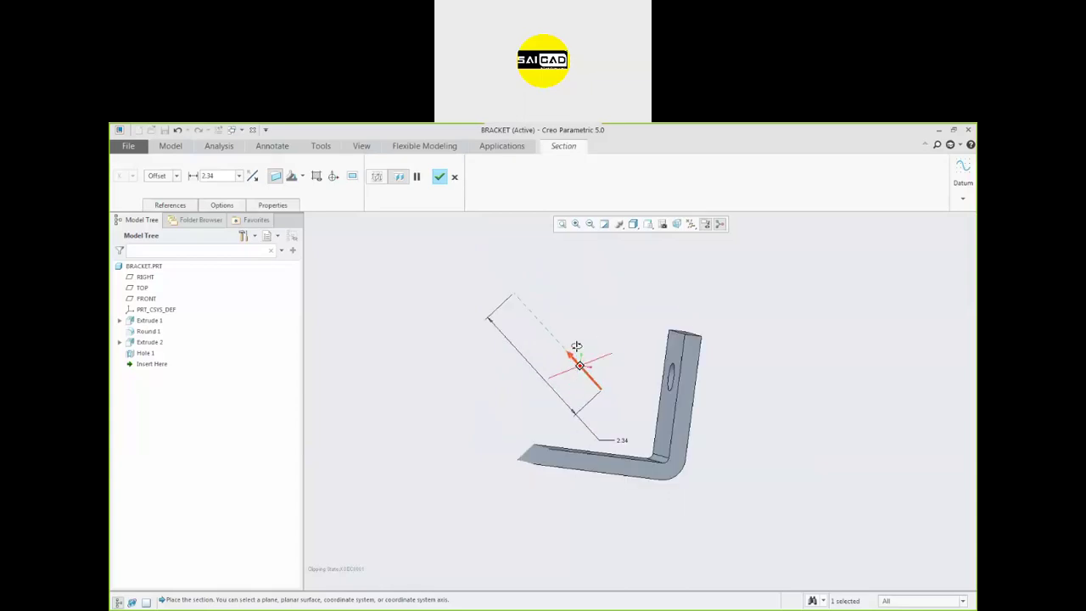
{"action": "left_click", "coordinate": [455, 179]}
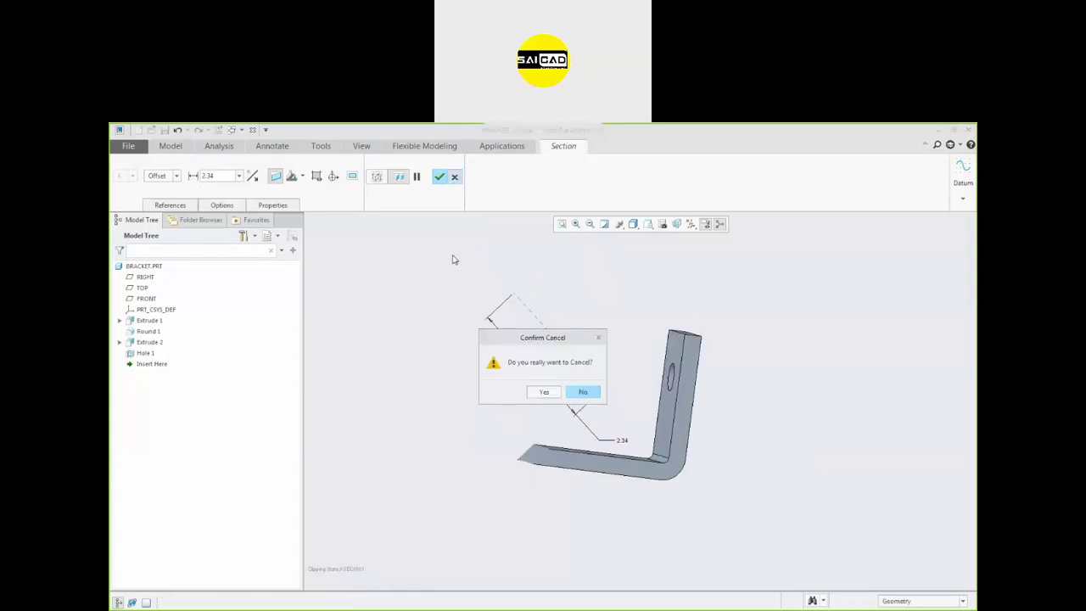
{"action": "left_click", "coordinate": [548, 395]}
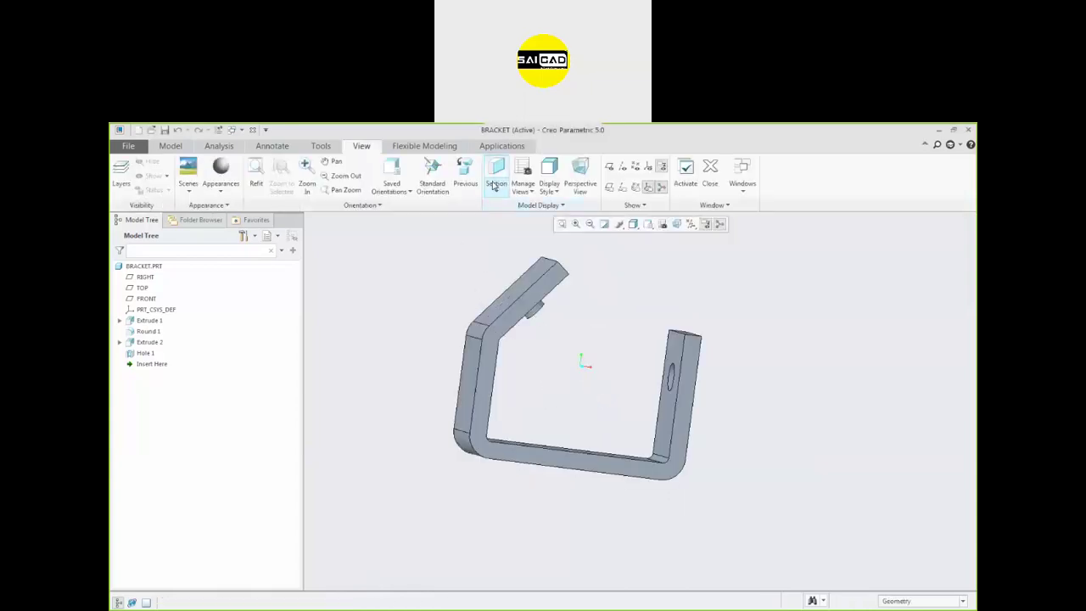
Start an offset section with its sketch on the top end face of the arm with the hole, oriented to 2D
{"action": "left_click", "coordinate": [497, 191]}
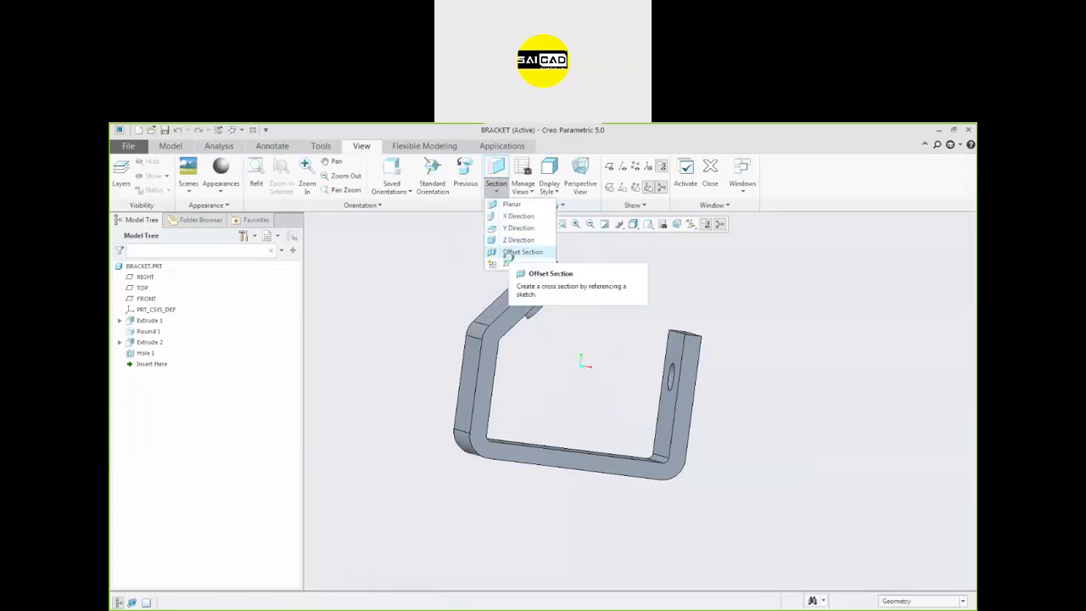
{"action": "left_click", "coordinate": [509, 253]}
{"action": "middle_click_drag", "start_coordinate": [594, 296], "coordinate": [586, 355]}
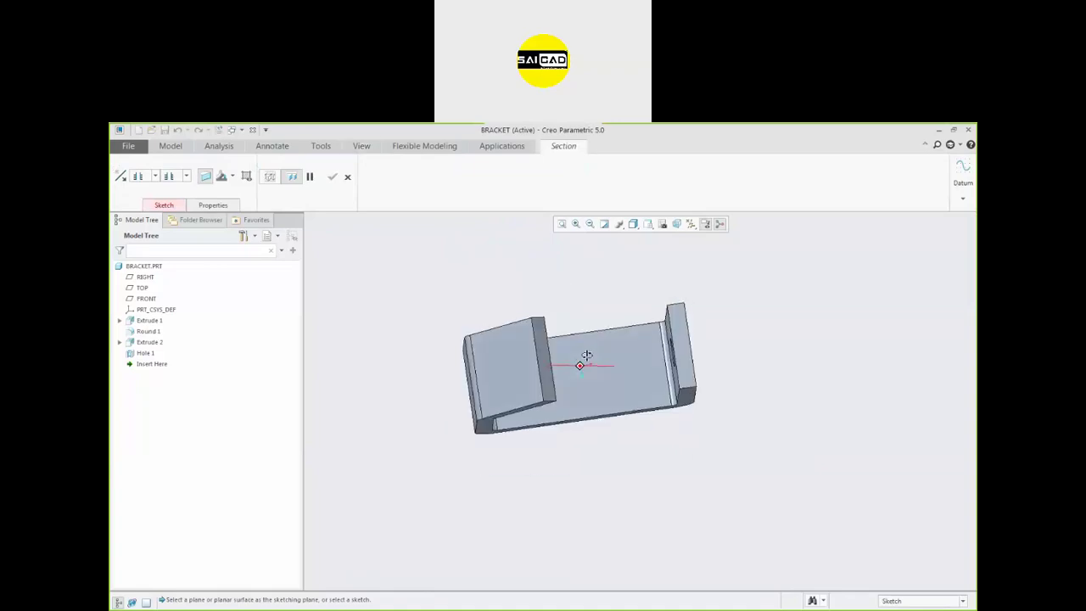
{"action": "left_click", "coordinate": [682, 322]}
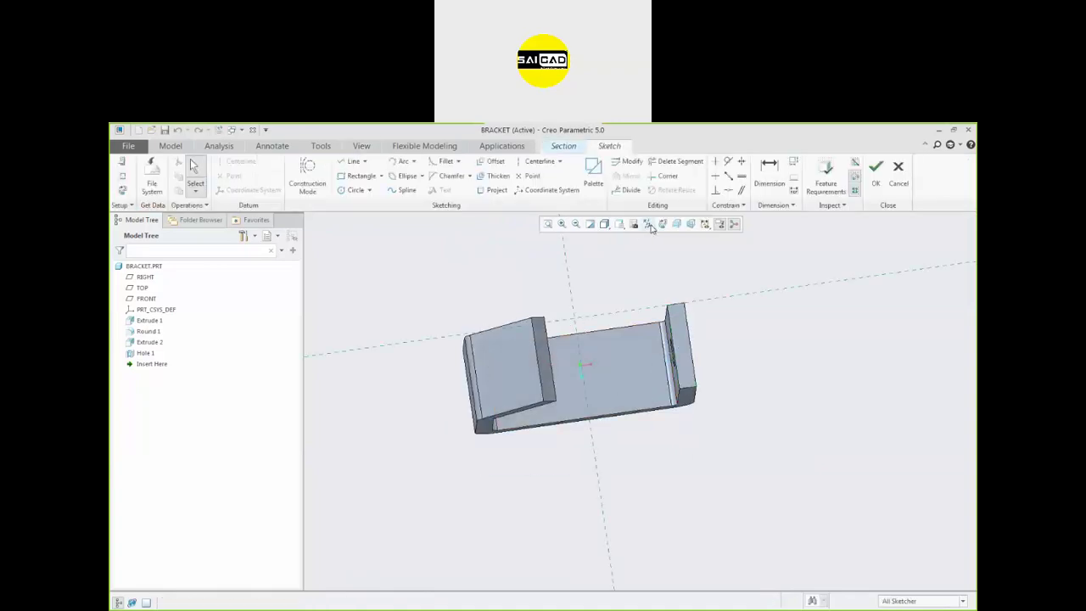
{"action": "left_click", "coordinate": [661, 224]}
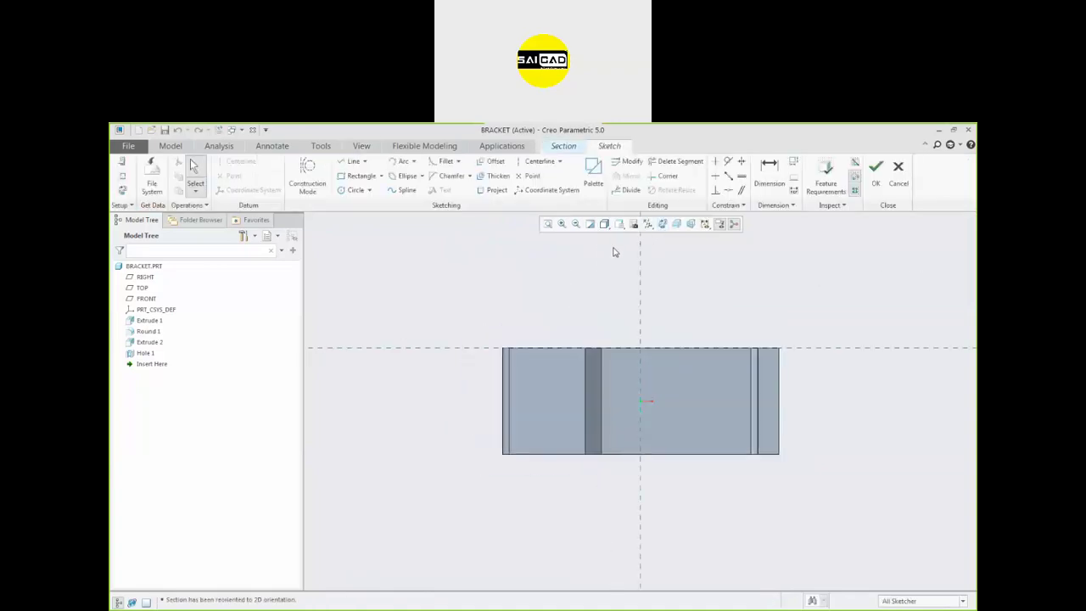
Sketch a stepped section line from the outer edge's midpoint to the vertical reference and perpendicular to the bracket's long edge, and finish the sketch
{"action": "left_click", "coordinate": [351, 161]}
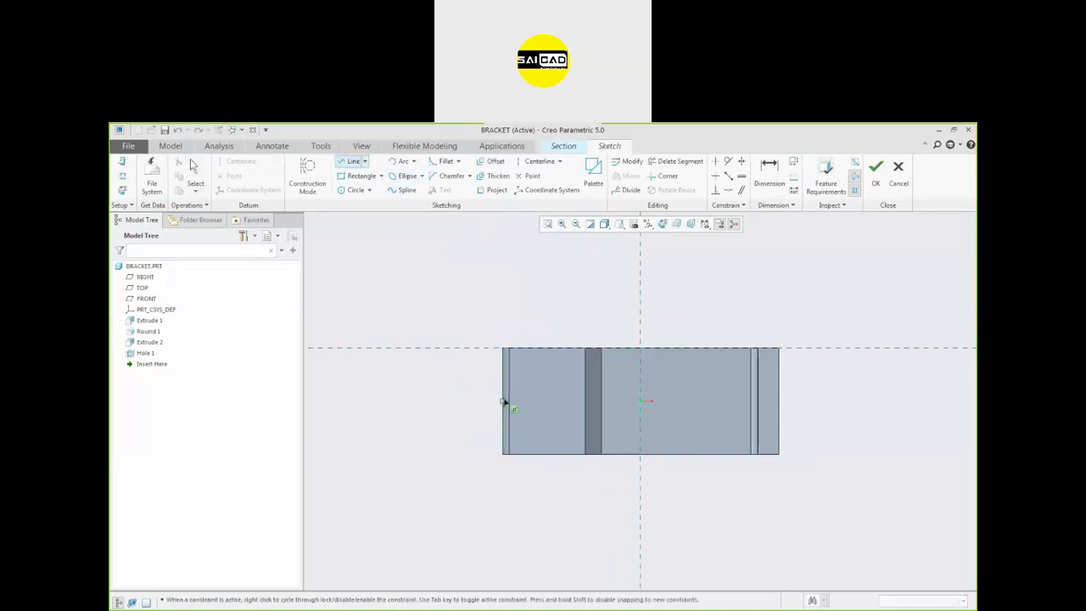
{"action": "left_click", "coordinate": [504, 402]}
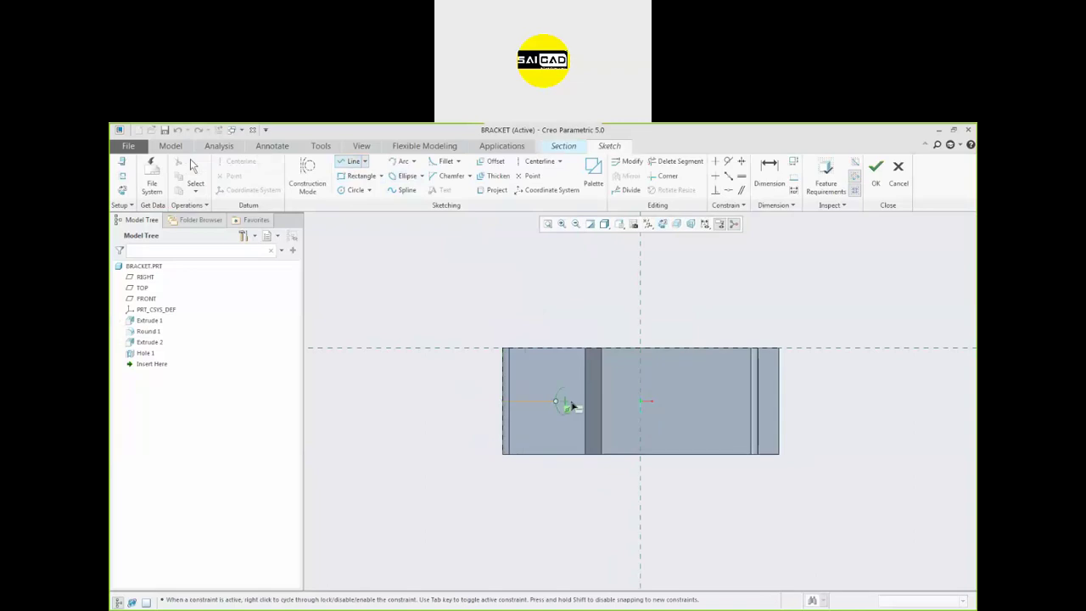
{"action": "left_click", "coordinate": [640, 401]}
{"action": "middle_click", "coordinate": [649, 475]}
{"action": "middle_click_drag", "start_coordinate": [650, 475], "coordinate": [649, 371]}
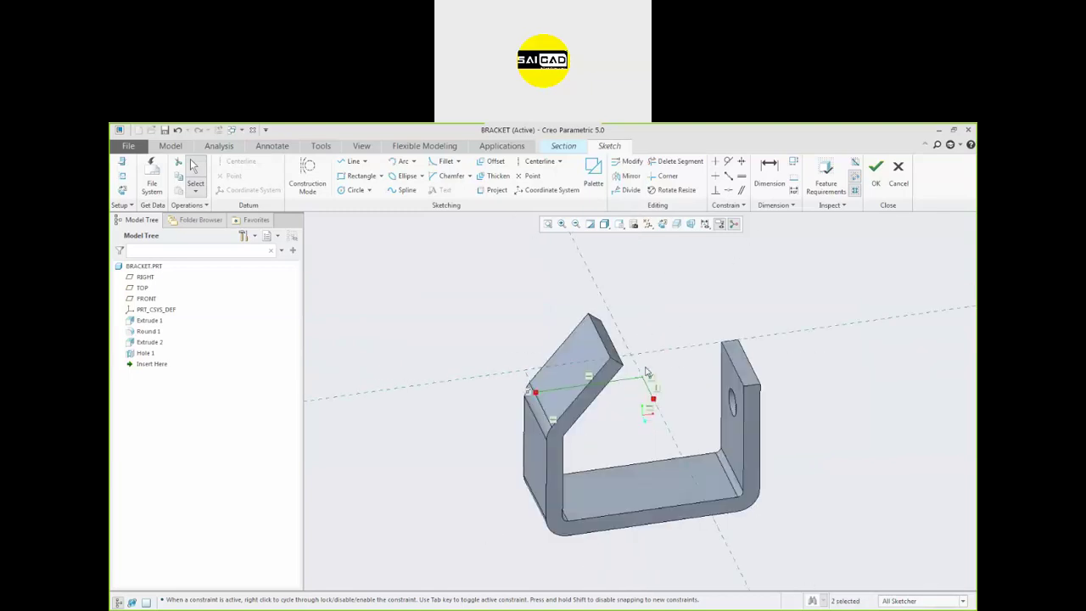
{"action": "left_click", "coordinate": [876, 176]}
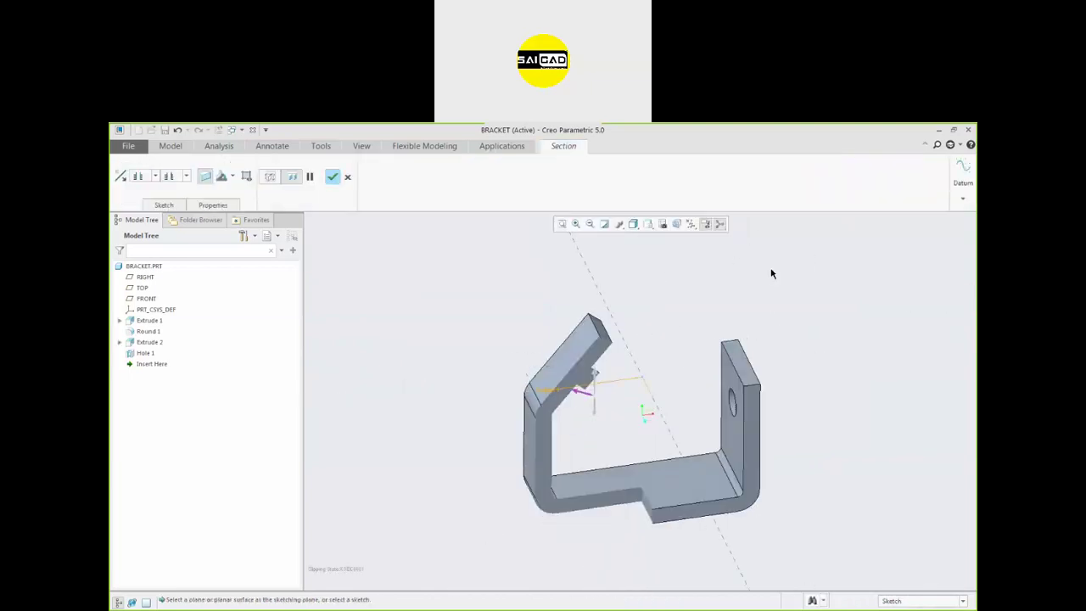
Try flipping the clipping direction of the offset section and flip it back
{"action": "scroll", "coordinate": [735, 286], "scroll_direction": "up", "scroll_amount": 3}
{"action": "mouse_move", "coordinate": [697, 309]}
{"action": "middle_mouse_down"}
{"action": "mouse_move", "coordinate": [698, 381]}
{"action": "mouse_move", "coordinate": [695, 297]}
{"action": "mouse_move", "coordinate": [620, 348]}
{"action": "mouse_move", "coordinate": [682, 380]}
{"action": "mouse_move", "coordinate": [666, 247]}
{"action": "mouse_move", "coordinate": [655, 248]}
{"action": "mouse_move", "coordinate": [636, 322]}
{"action": "middle_mouse_up"}
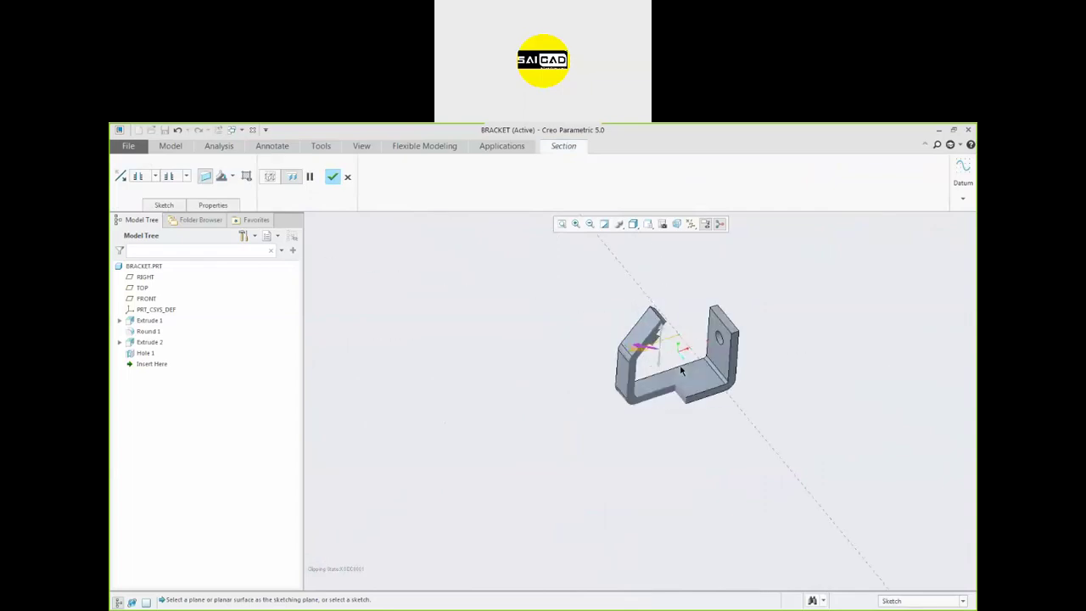
{"action": "scroll", "coordinate": [623, 343], "scroll_direction": "up", "scroll_amount": 2}
{"action": "left_click", "coordinate": [120, 176]}
{"action": "left_click", "coordinate": [120, 176]}
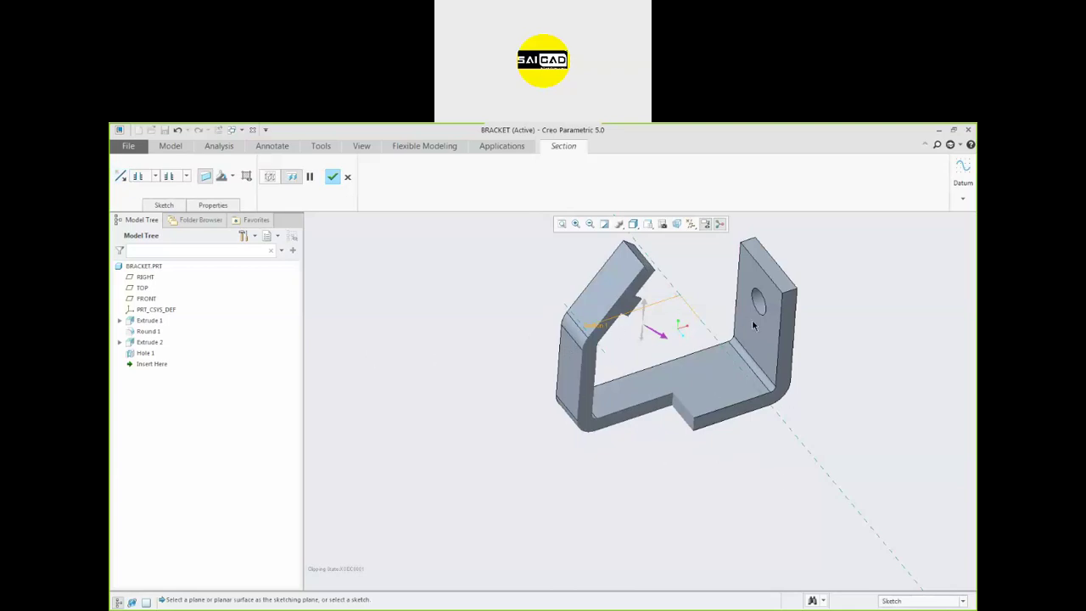
{"action": "scroll", "coordinate": [681, 406], "scroll_direction": "up", "scroll_amount": 5}
{"action": "scroll", "coordinate": [623, 408], "scroll_direction": "down", "scroll_amount": 5}
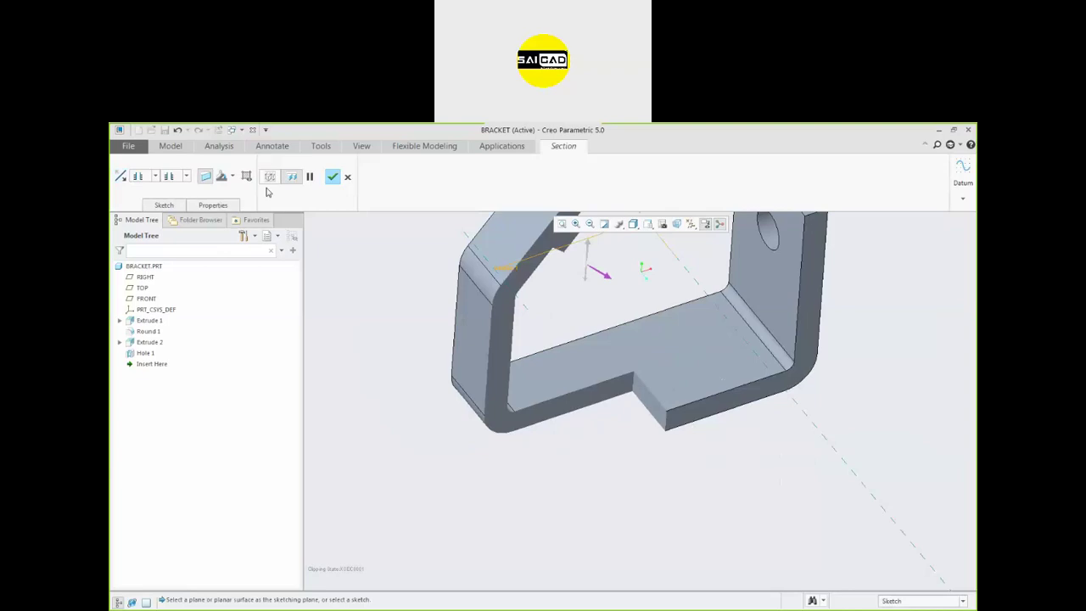
Show hatching on the offset section's cut faces, colour them red, and accept the section
{"action": "left_click", "coordinate": [246, 176]}
{"action": "scroll", "coordinate": [592, 402], "scroll_direction": "up", "scroll_amount": 4}
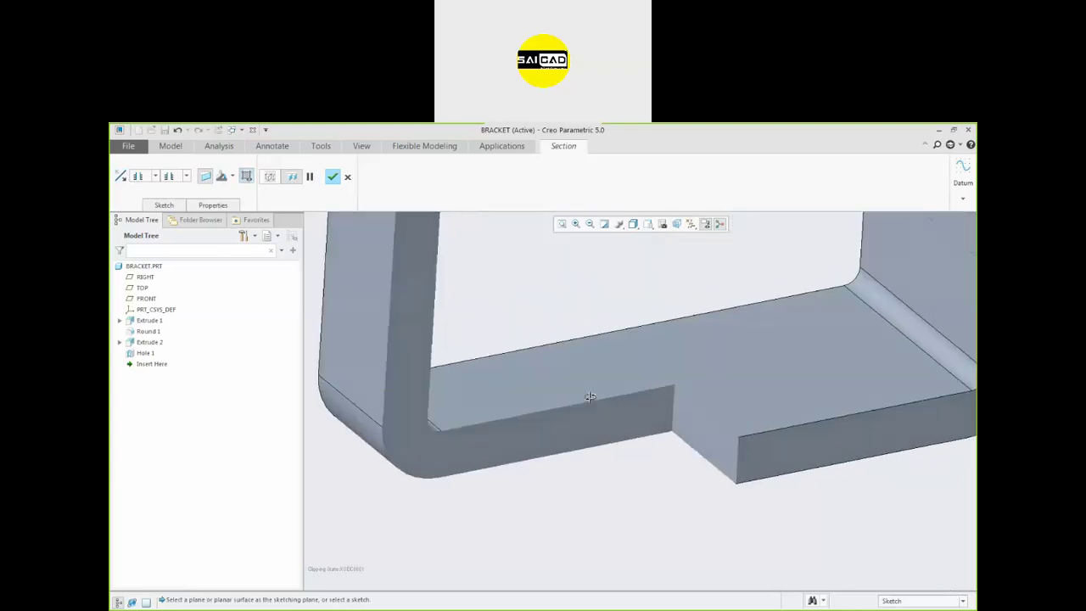
{"action": "left_click", "coordinate": [231, 176]}
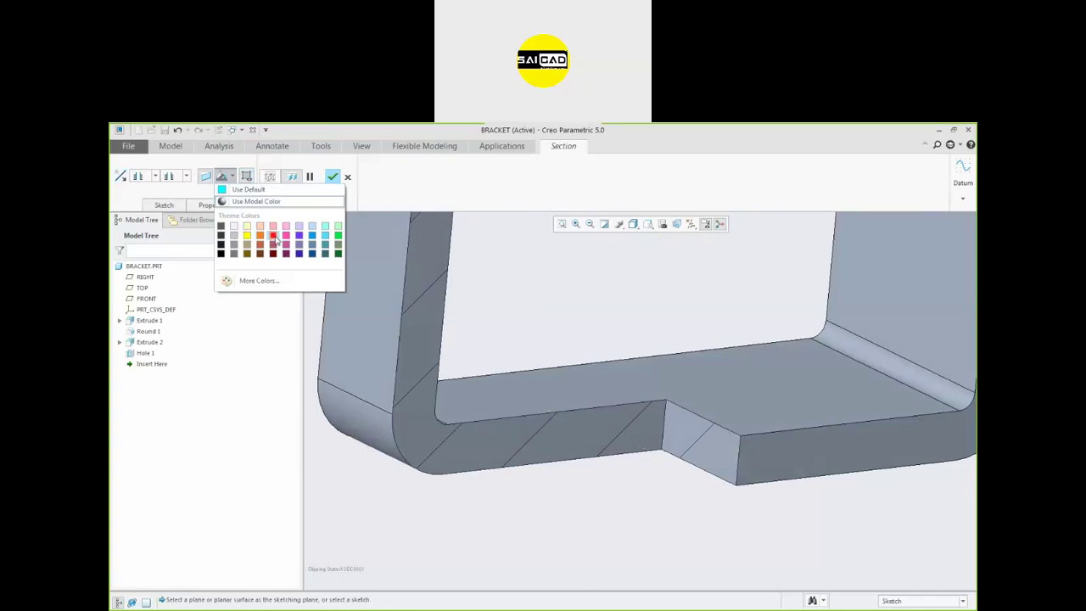
{"action": "left_click", "coordinate": [273, 235]}
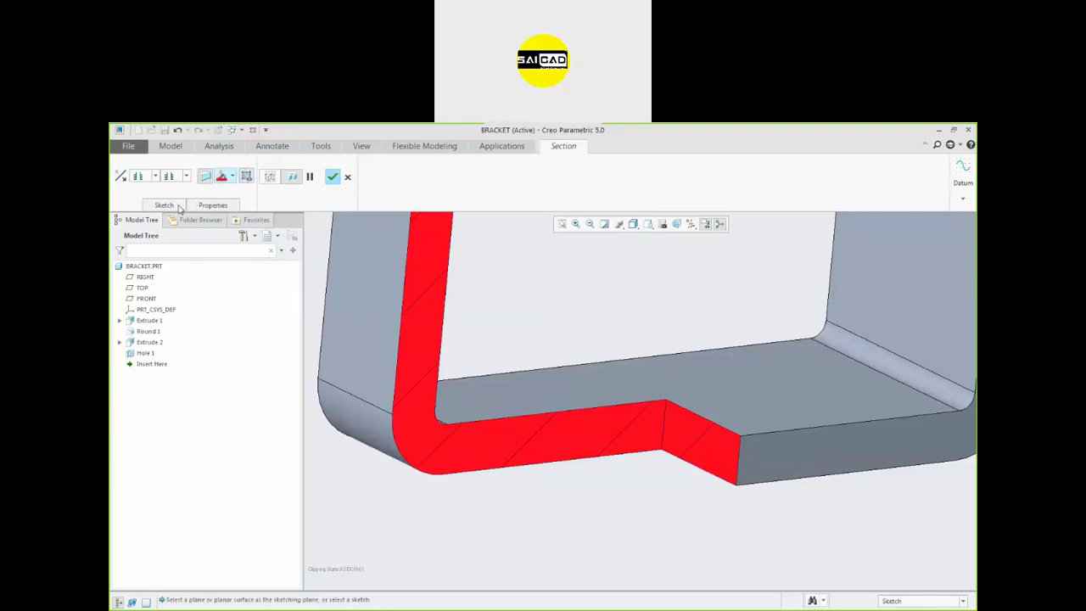
{"action": "left_click", "coordinate": [335, 176]}
{"action": "scroll", "coordinate": [542, 324], "scroll_direction": "up", "scroll_amount": 3}
{"action": "middle_click_drag", "start_coordinate": [587, 327], "coordinate": [531, 414], "text": "shift"}
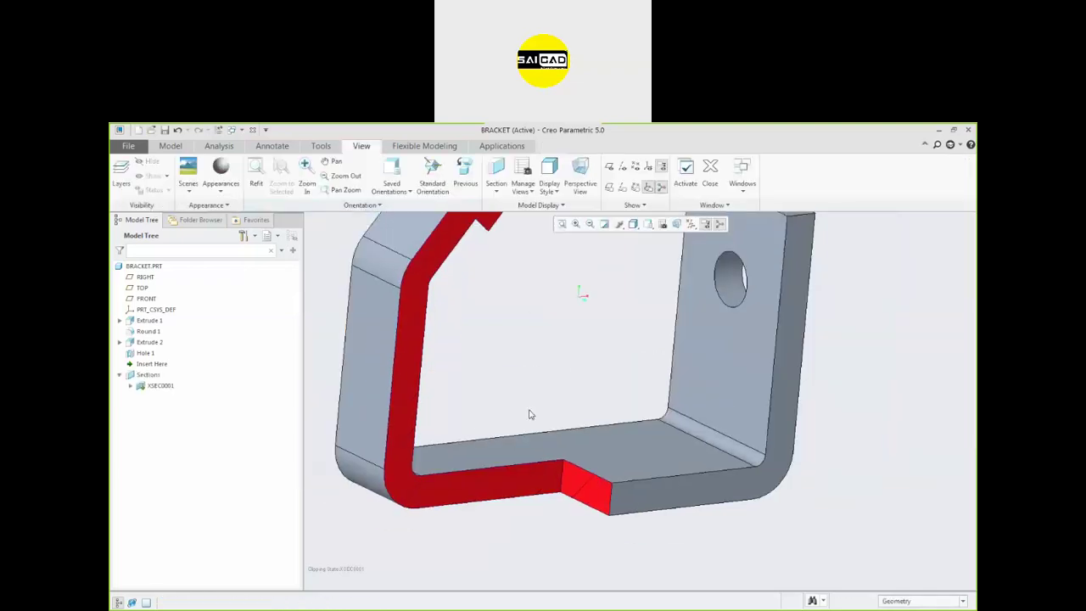
{"action": "scroll", "coordinate": [564, 361], "scroll_direction": "up", "scroll_amount": 3}
{"action": "middle_click_drag", "start_coordinate": [564, 361], "coordinate": [522, 274]}
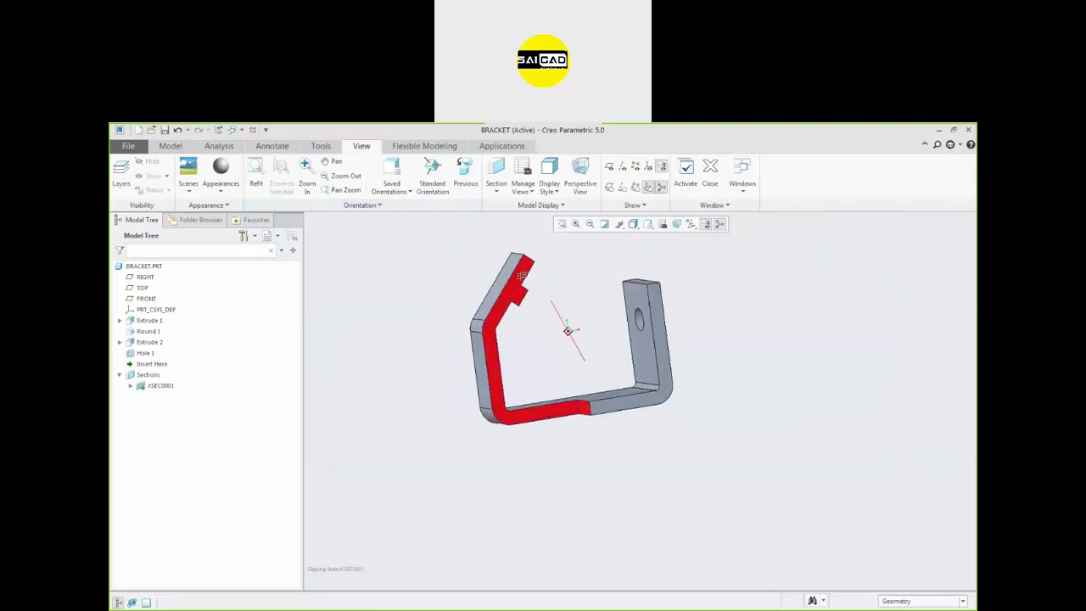
Switch from the bracket part to the drawing window DRW0001
{"action": "left_click", "coordinate": [172, 147]}
{"action": "left_click", "coordinate": [238, 131]}
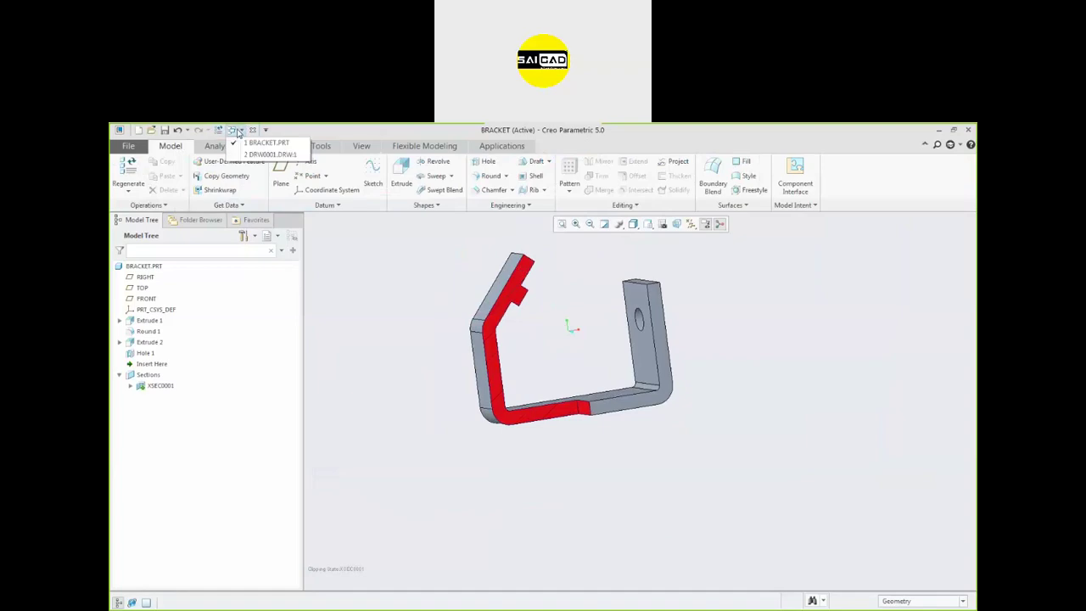
{"action": "left_click", "coordinate": [270, 155]}
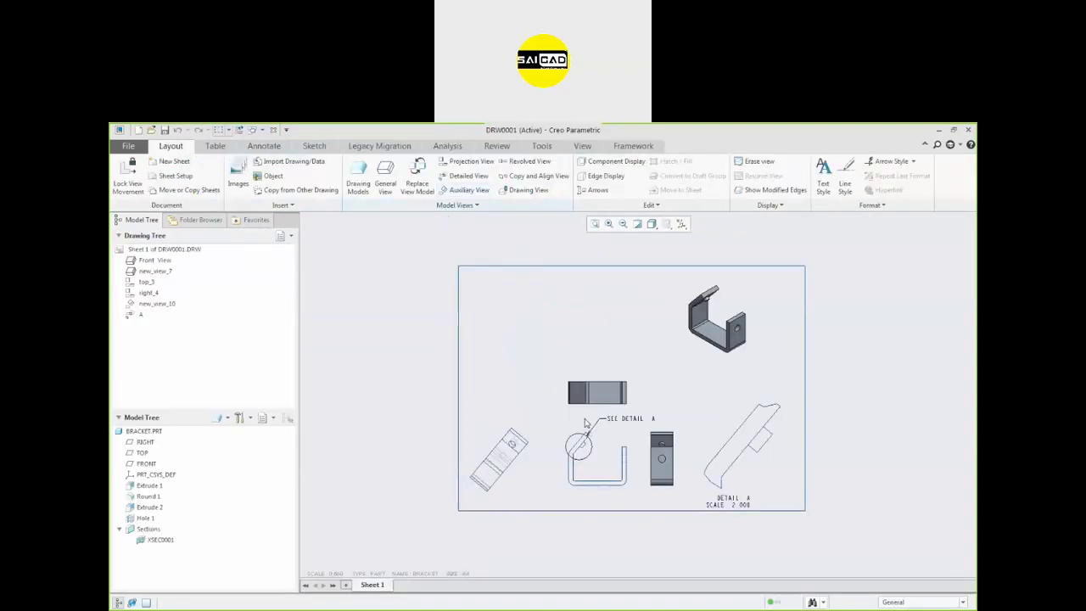
Place a general view with no combined state in the sheet's upper-left area and orient it to FRONT
{"action": "left_click", "coordinate": [385, 178]}
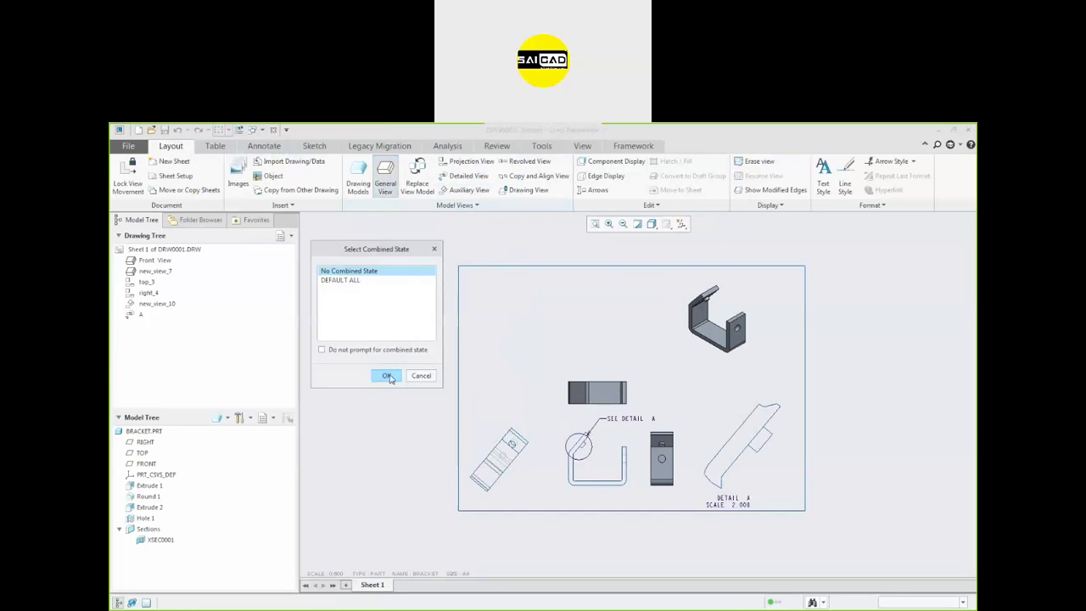
{"action": "left_click", "coordinate": [389, 374]}
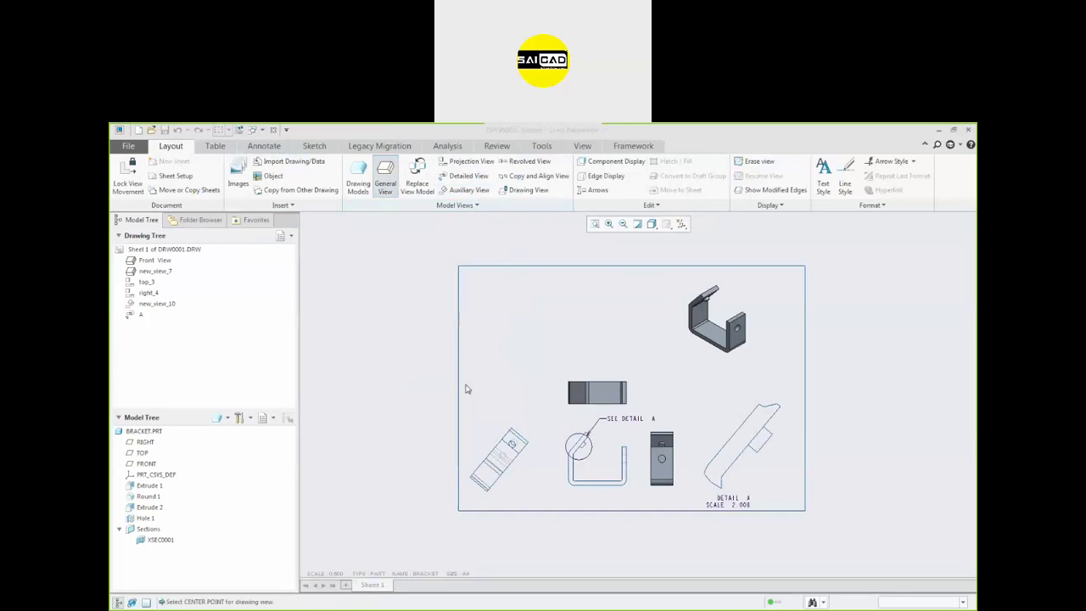
{"action": "left_click", "coordinate": [526, 325]}
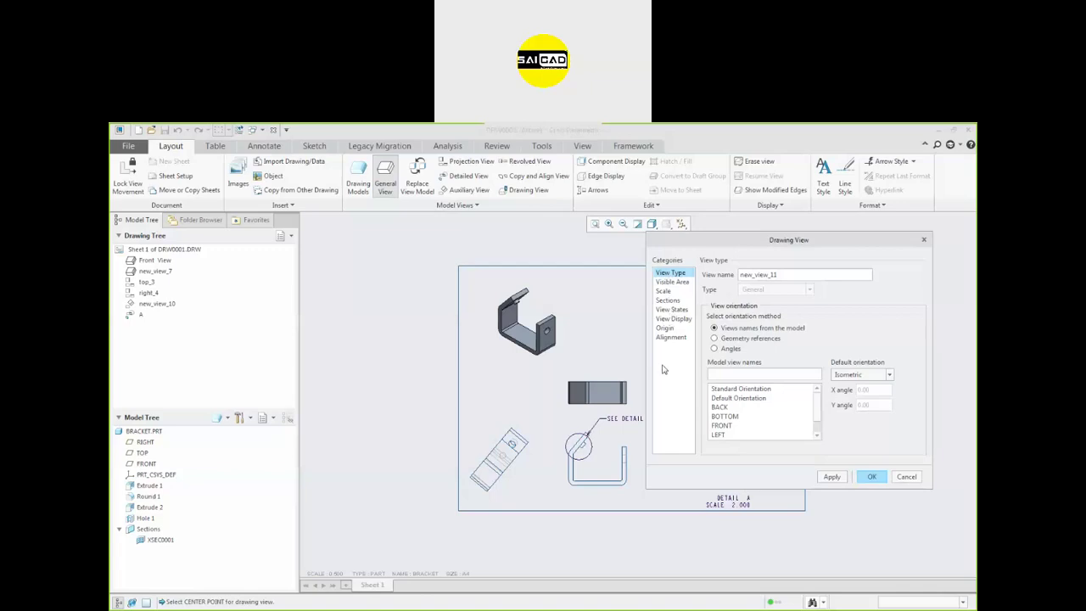
{"action": "mouse_move", "coordinate": [817, 410]}
{"action": "left_mouse_down"}
{"action": "mouse_move", "coordinate": [819, 420]}
{"action": "mouse_move", "coordinate": [820, 394]}
{"action": "mouse_move", "coordinate": [818, 414]}
{"action": "left_mouse_up"}
{"action": "left_click", "coordinate": [720, 417]}
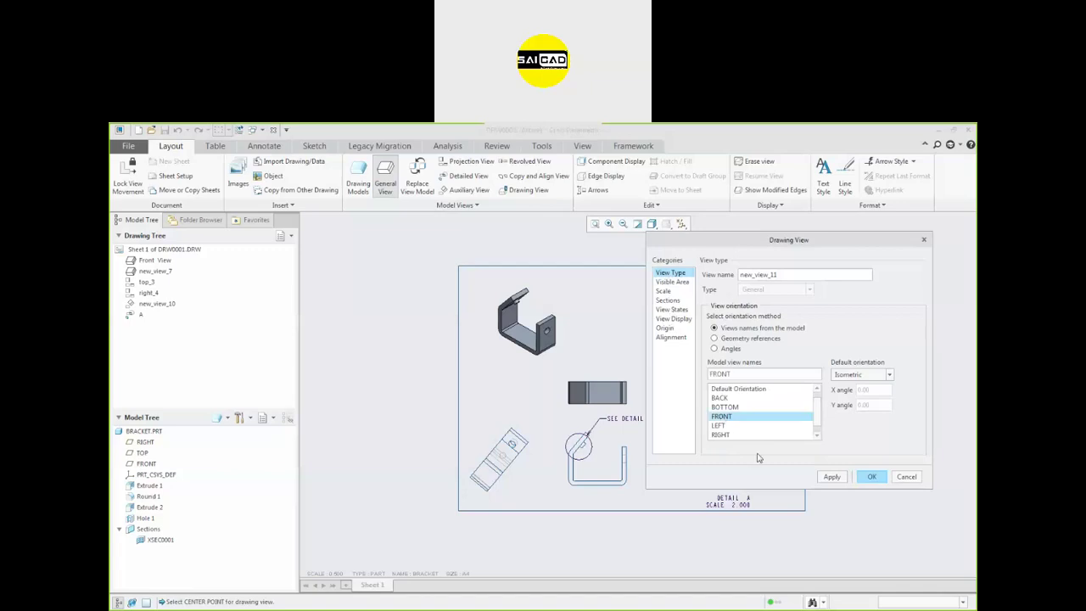
{"action": "left_click", "coordinate": [832, 478]}
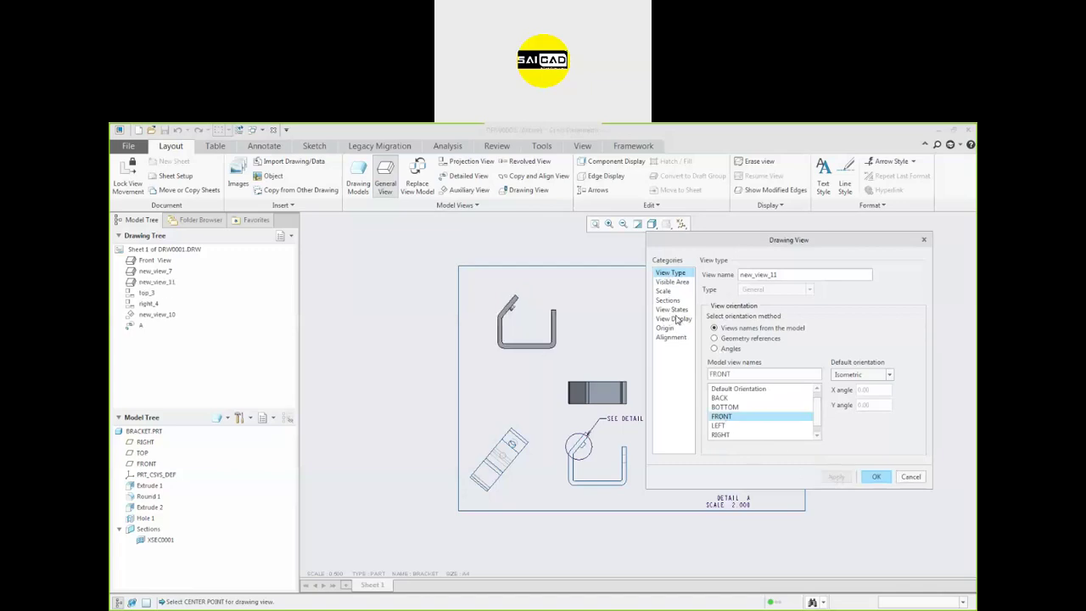
Apply the 2D cross-section XSEC0001 with a Full sectioned area to the new front view
{"action": "scroll", "coordinate": [500, 329], "scroll_direction": "down", "scroll_amount": 3}
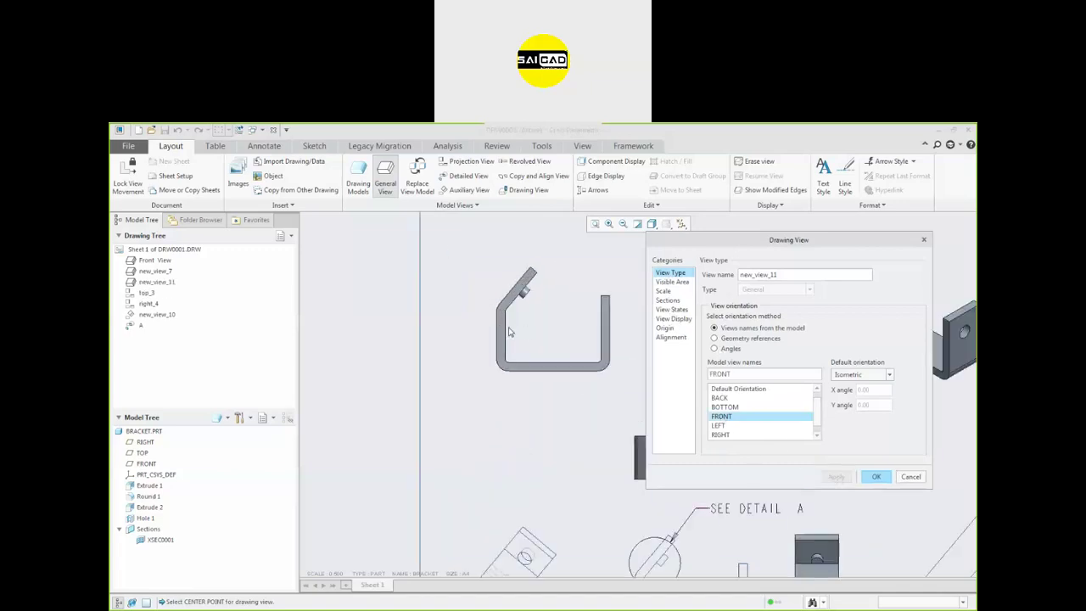
{"action": "left_click", "coordinate": [670, 301]}
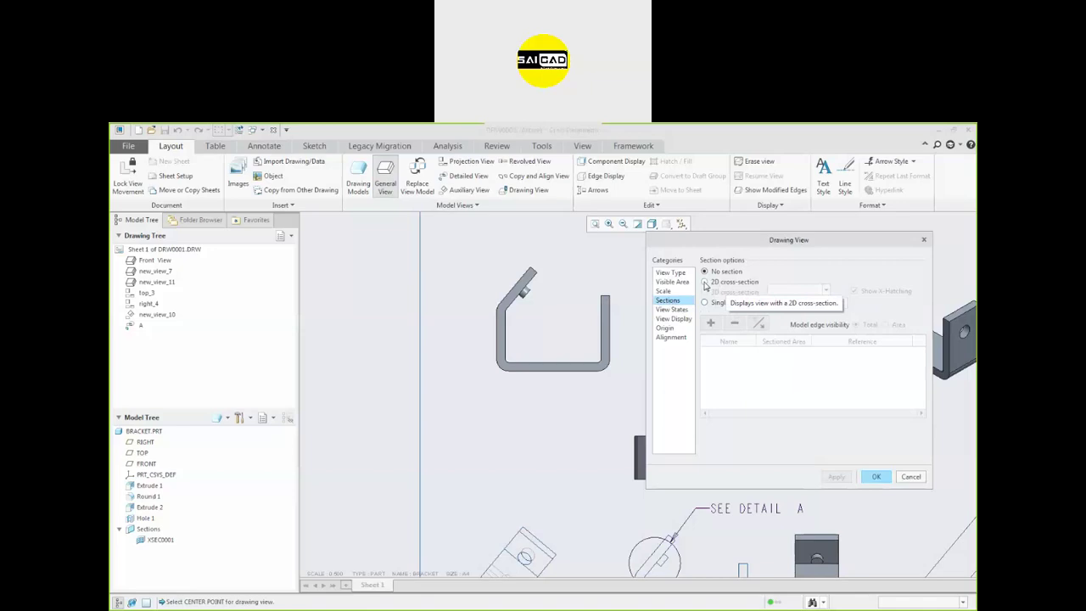
{"action": "left_click", "coordinate": [706, 285]}
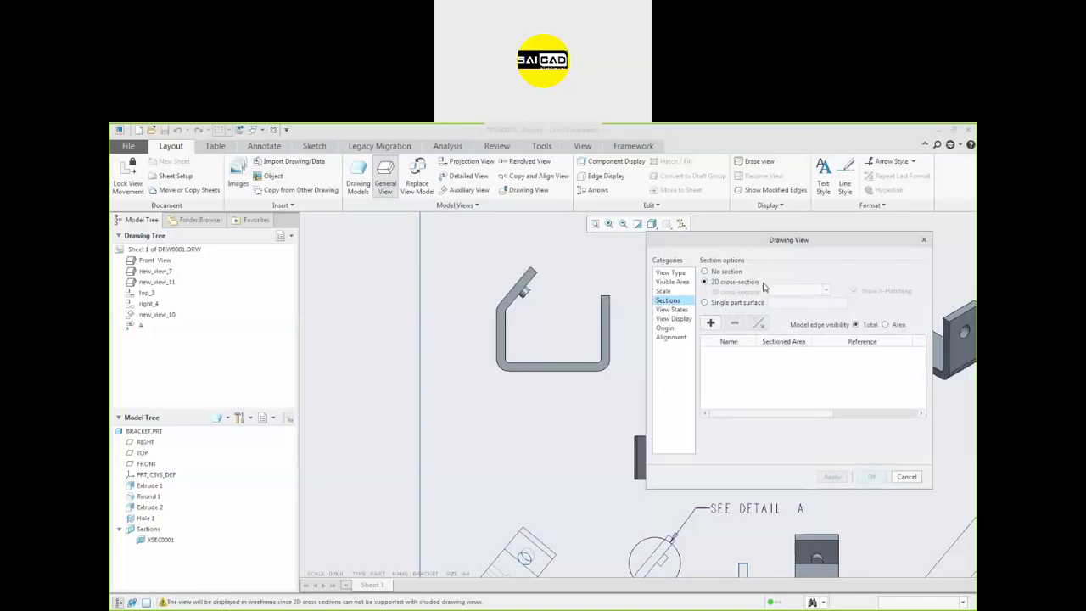
{"action": "left_click", "coordinate": [711, 324]}
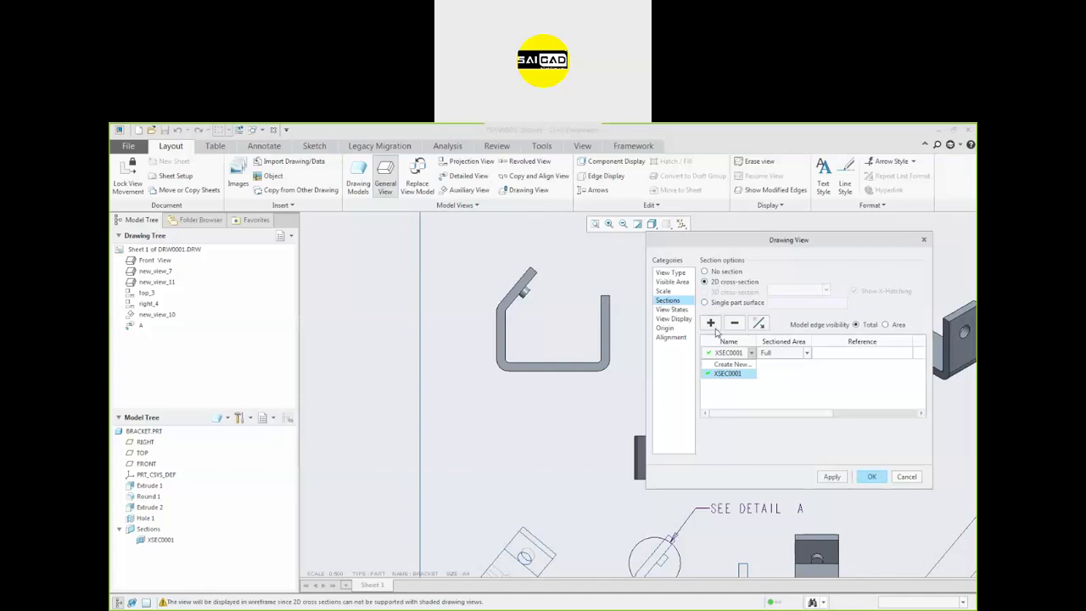
{"action": "left_click", "coordinate": [729, 374]}
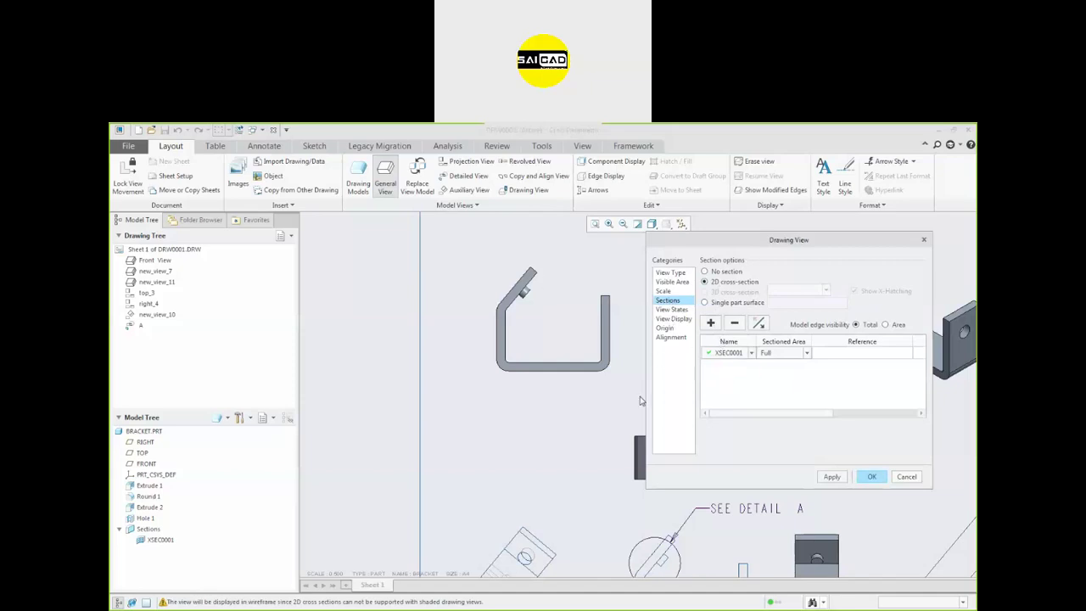
{"action": "scroll", "coordinate": [638, 431], "scroll_direction": "down", "scroll_amount": 1}
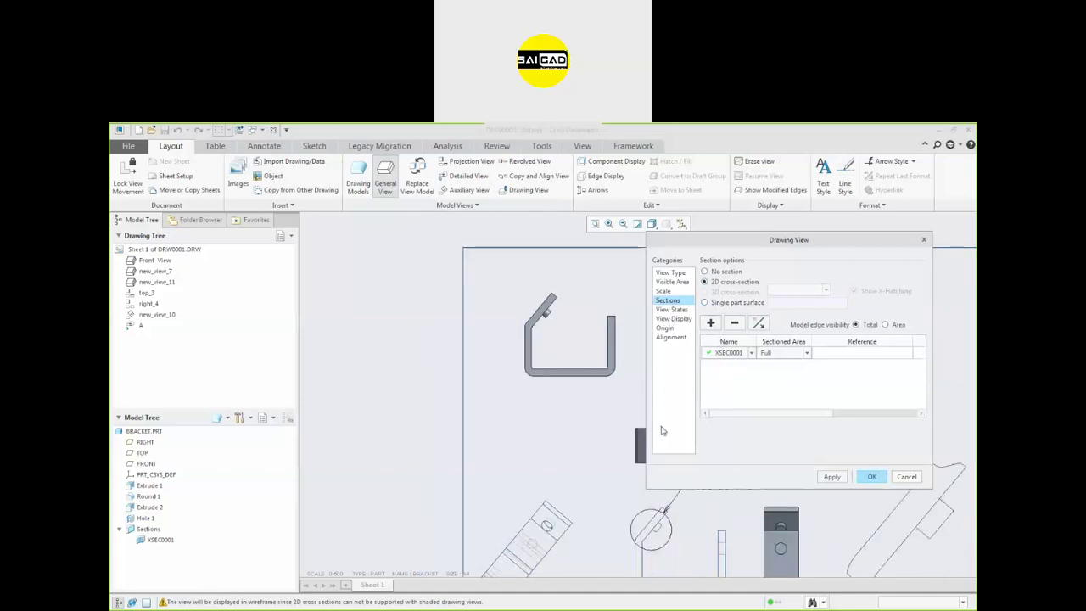
{"action": "left_click", "coordinate": [834, 480]}
{"action": "left_click", "coordinate": [872, 479]}
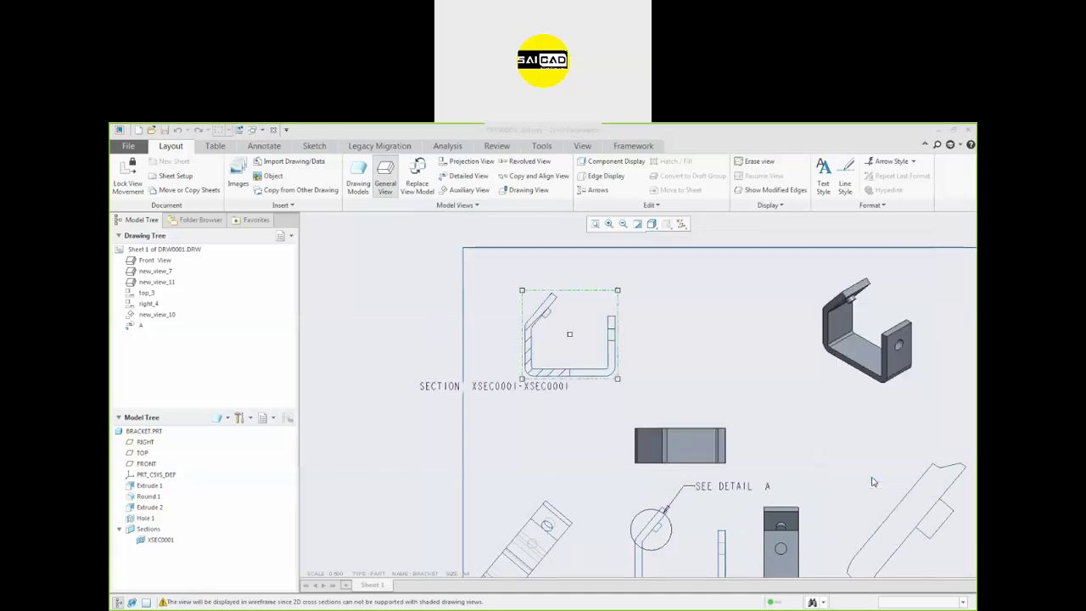
Set the display style of the front section view to Hidden and apply it
{"action": "scroll", "coordinate": [550, 377], "scroll_direction": "up", "scroll_amount": 3}
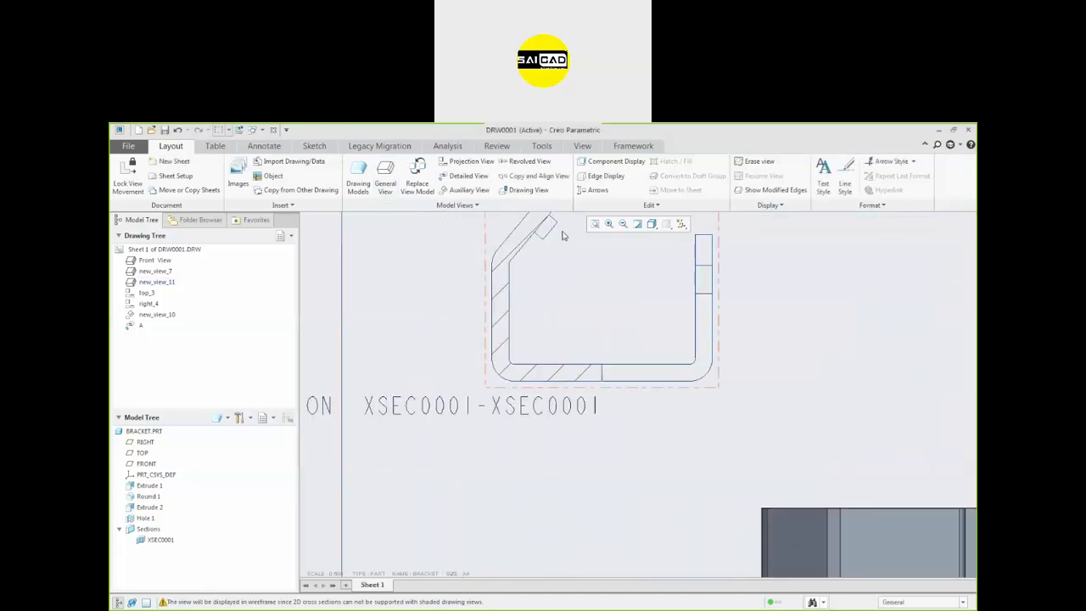
{"action": "scroll", "coordinate": [568, 395], "scroll_direction": "down", "scroll_amount": 1}
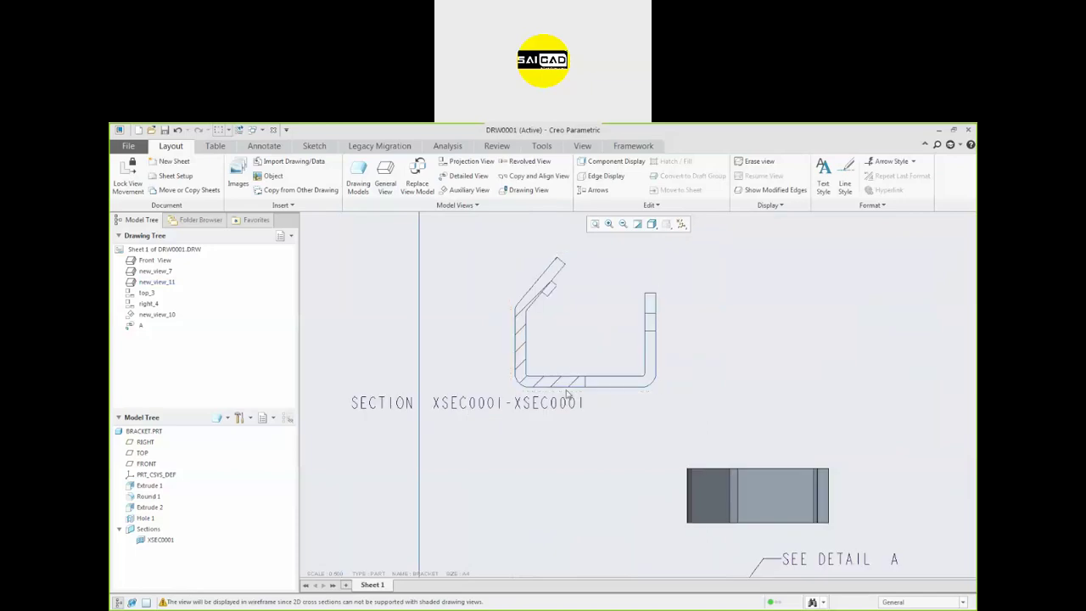
{"action": "left_click", "coordinate": [656, 389]}
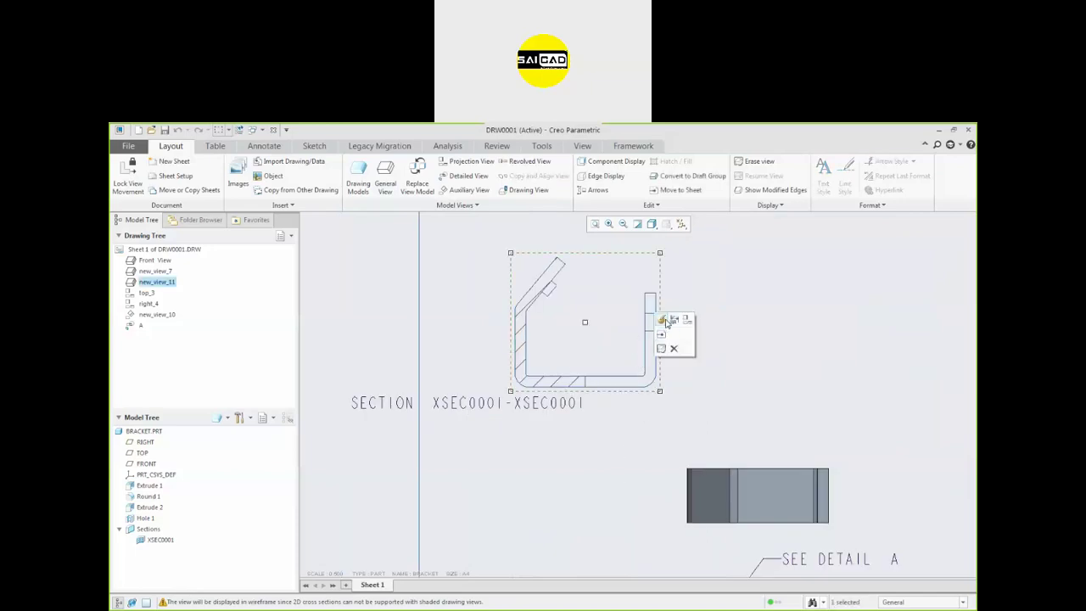
{"action": "left_click", "coordinate": [665, 322]}
{"action": "left_click", "coordinate": [673, 320]}
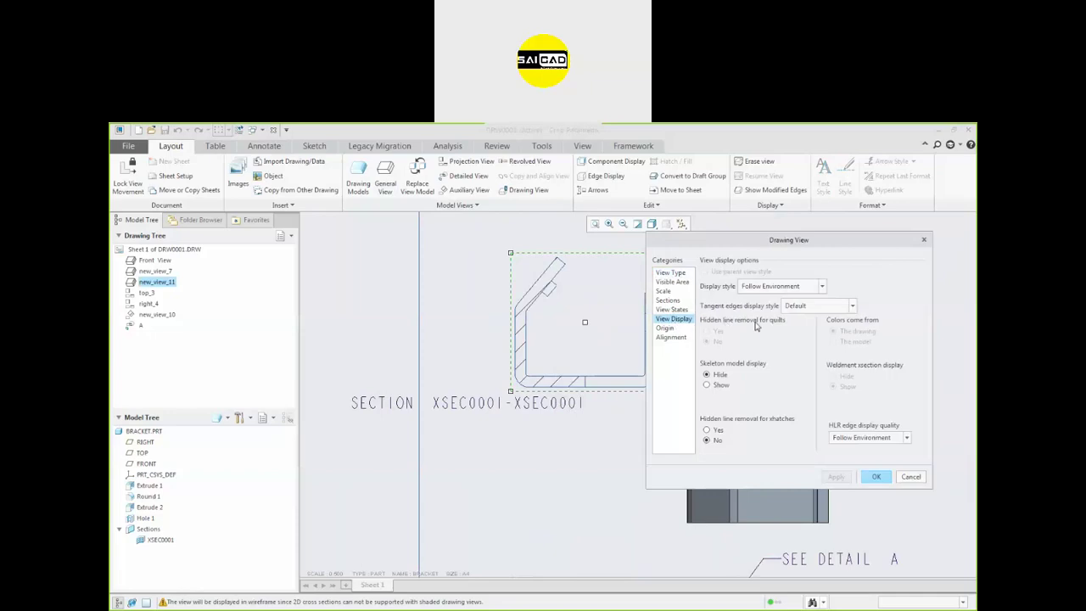
{"action": "left_click", "coordinate": [787, 290]}
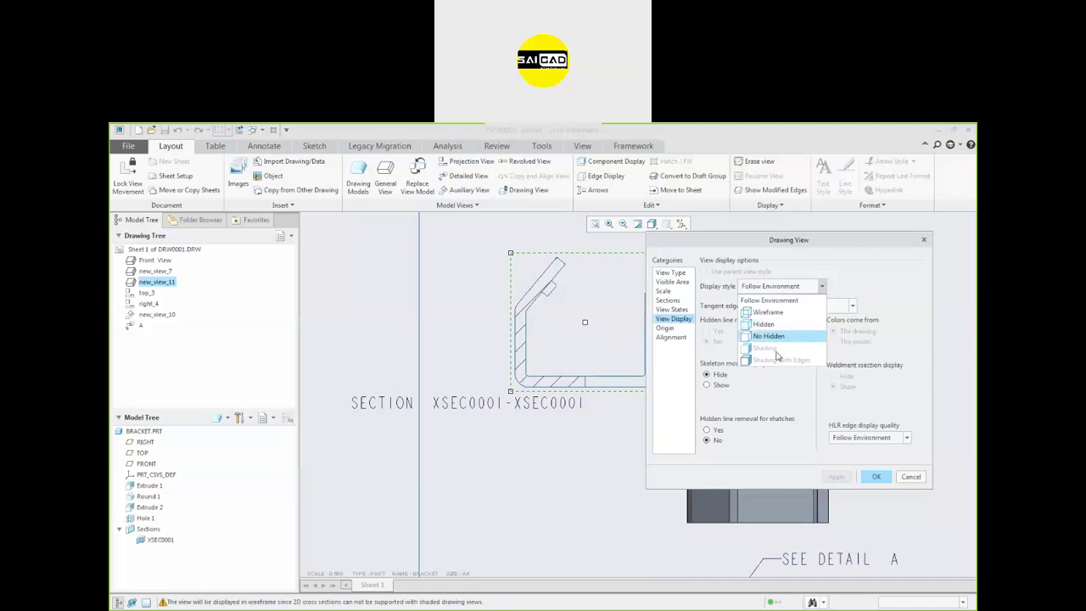
{"action": "left_click", "coordinate": [774, 336]}
{"action": "left_click", "coordinate": [779, 287]}
{"action": "left_click", "coordinate": [768, 312]}
{"action": "left_click", "coordinate": [779, 289]}
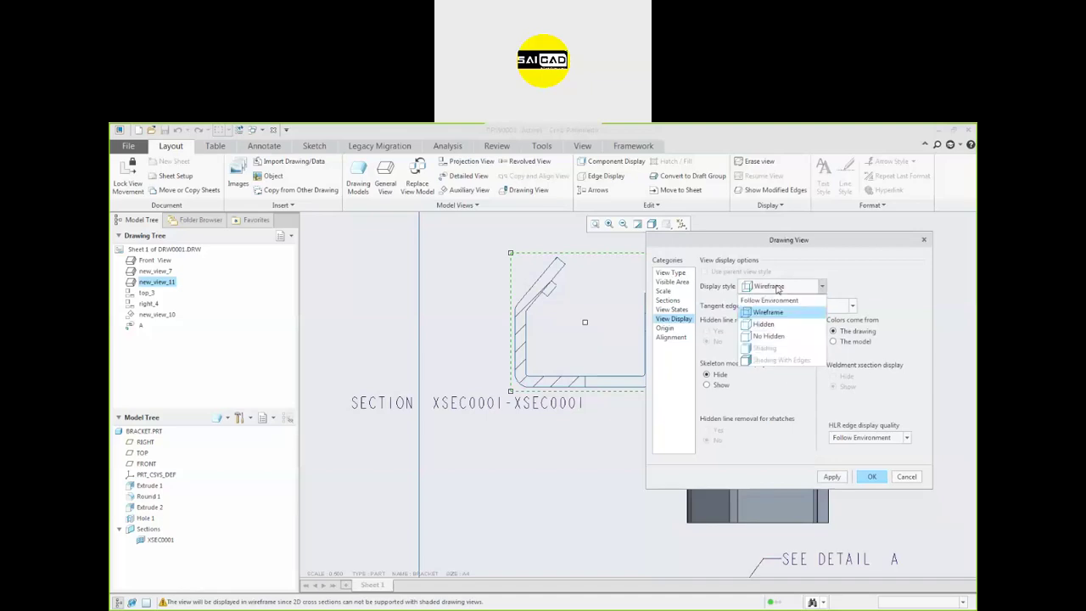
{"action": "left_click", "coordinate": [764, 324]}
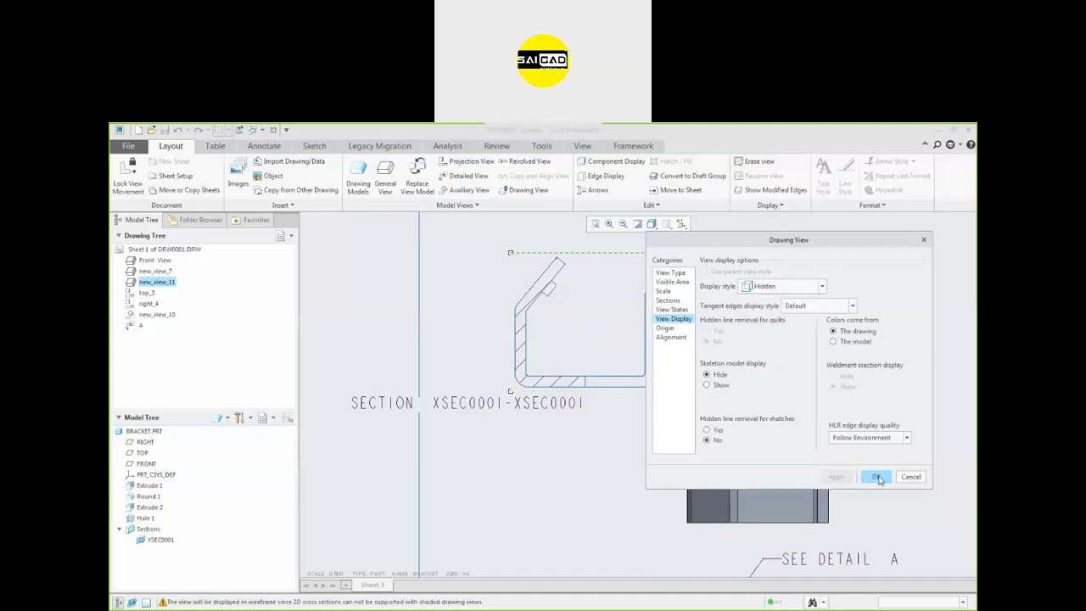
{"action": "left_click", "coordinate": [872, 477]}
{"action": "left_click", "coordinate": [747, 367]}
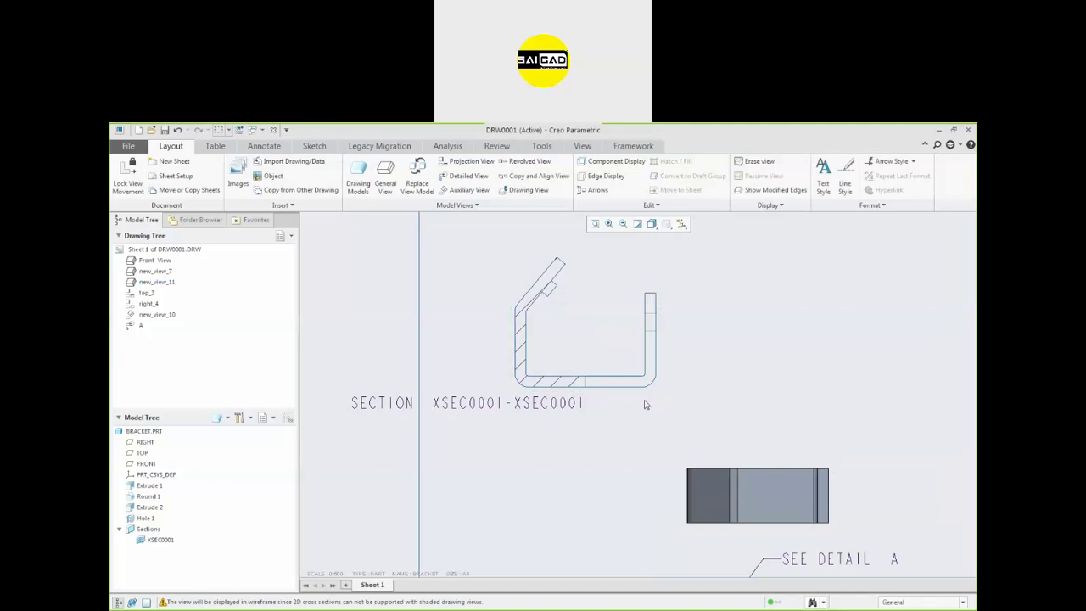
Move the section label so it sits directly beneath the section view, inside the sheet border
{"action": "left_click", "coordinate": [447, 406]}
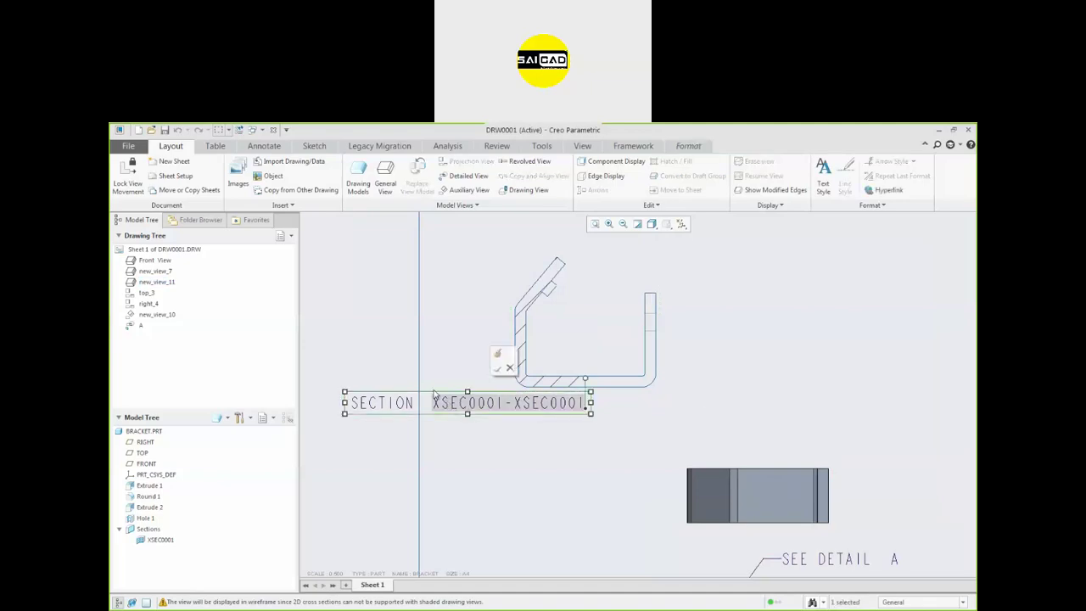
{"action": "left_click_drag", "start_coordinate": [437, 394], "coordinate": [543, 411]}
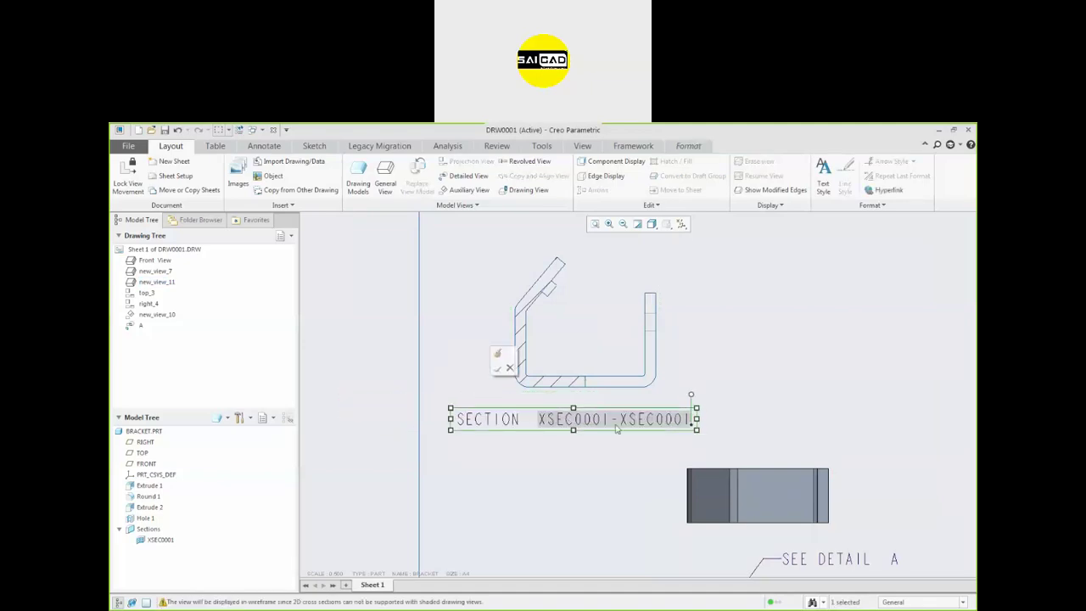
{"action": "left_click", "coordinate": [812, 384]}
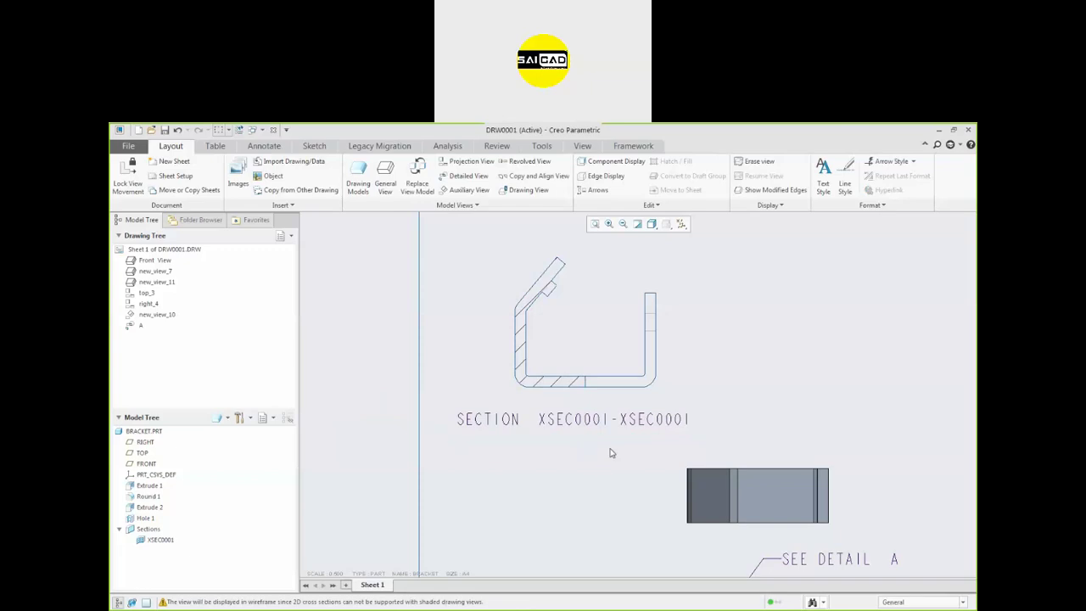
Try to replace the cross-section name in the section label with A-A
{"action": "double_click", "coordinate": [597, 424]}
{"action": "key", "text": "ctrl+c"}
{"action": "left_click", "coordinate": [559, 421]}
{"action": "left_click", "coordinate": [559, 421]}
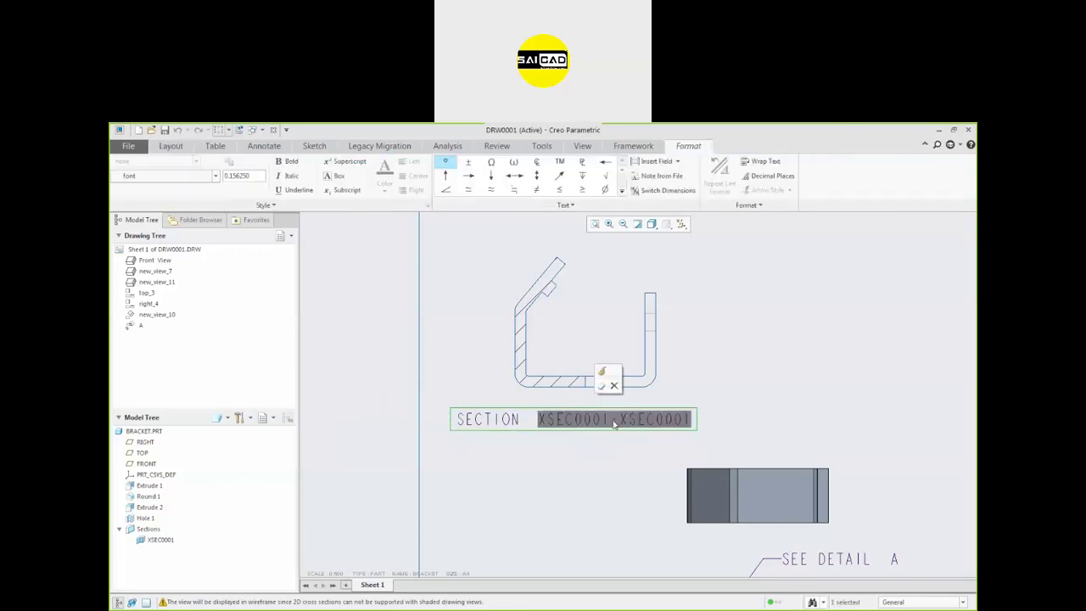
{"action": "key", "text": "BackSpace"}
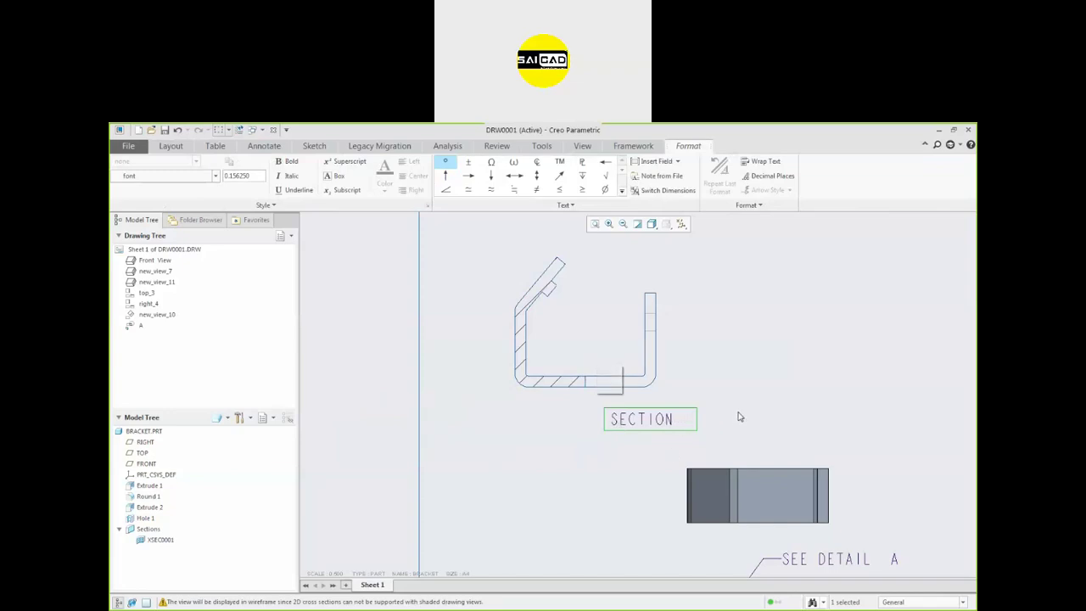
{"action": "type", "text": "A!"}
{"action": "key", "text": "BackSpace"}
{"action": "type", "text": "-A"}
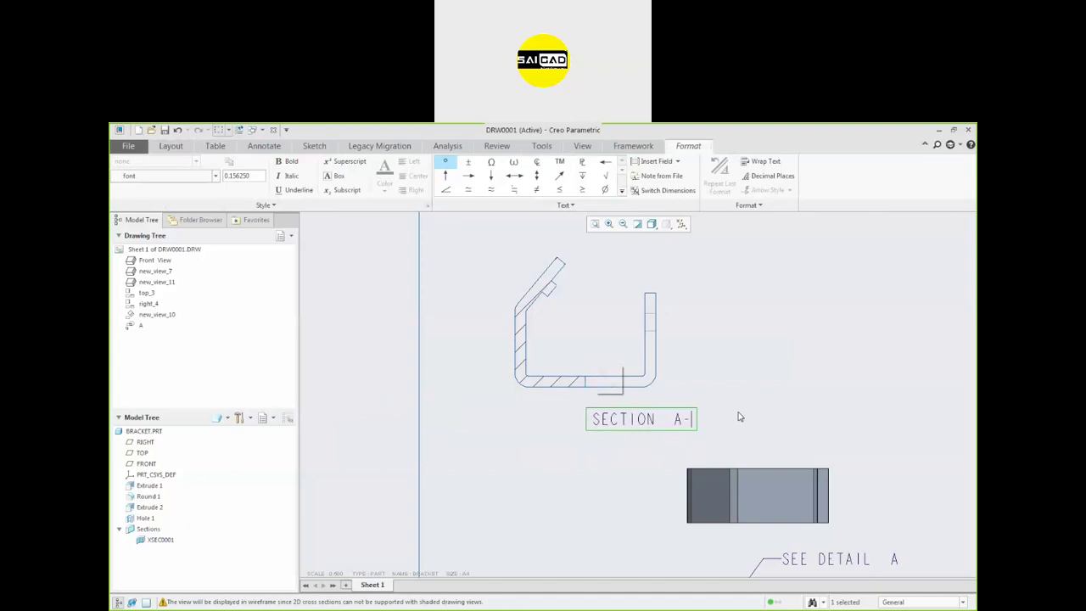
{"action": "left_click", "coordinate": [740, 417]}
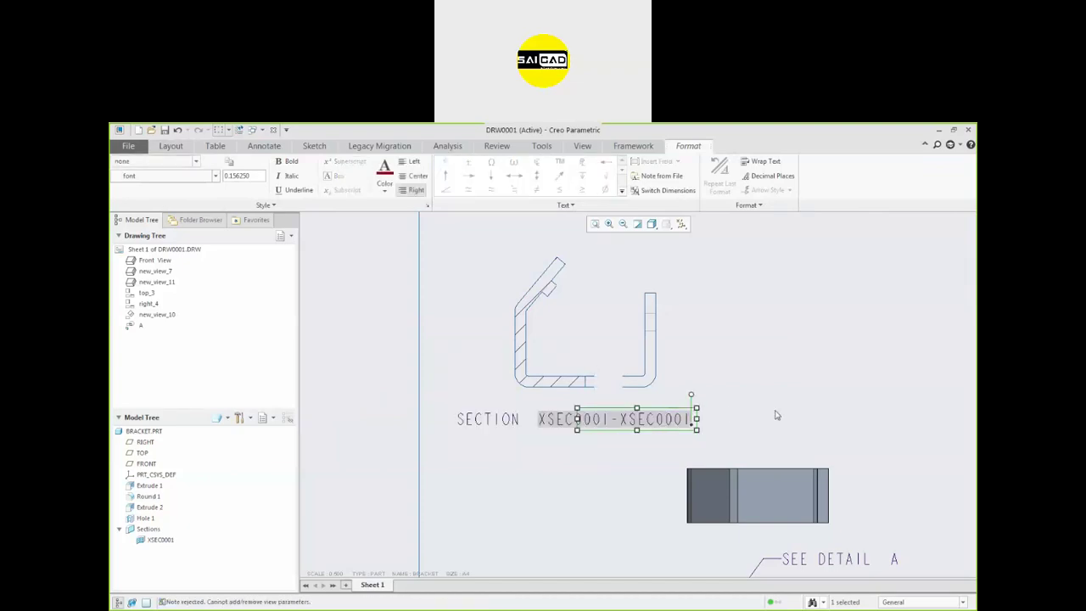
Try again to overwrite the label's &xsec_name parameter so the note reads SECTION A-A
{"action": "left_click", "coordinate": [722, 427]}
{"action": "double_click", "coordinate": [649, 423]}
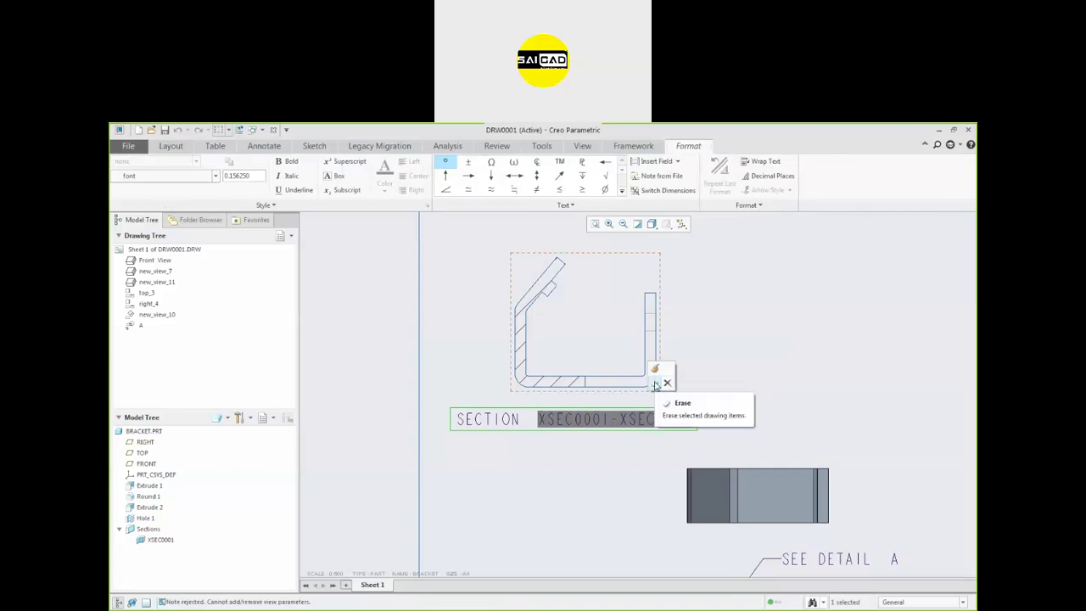
{"action": "left_click", "coordinate": [655, 386]}
{"action": "left_click", "coordinate": [641, 425]}
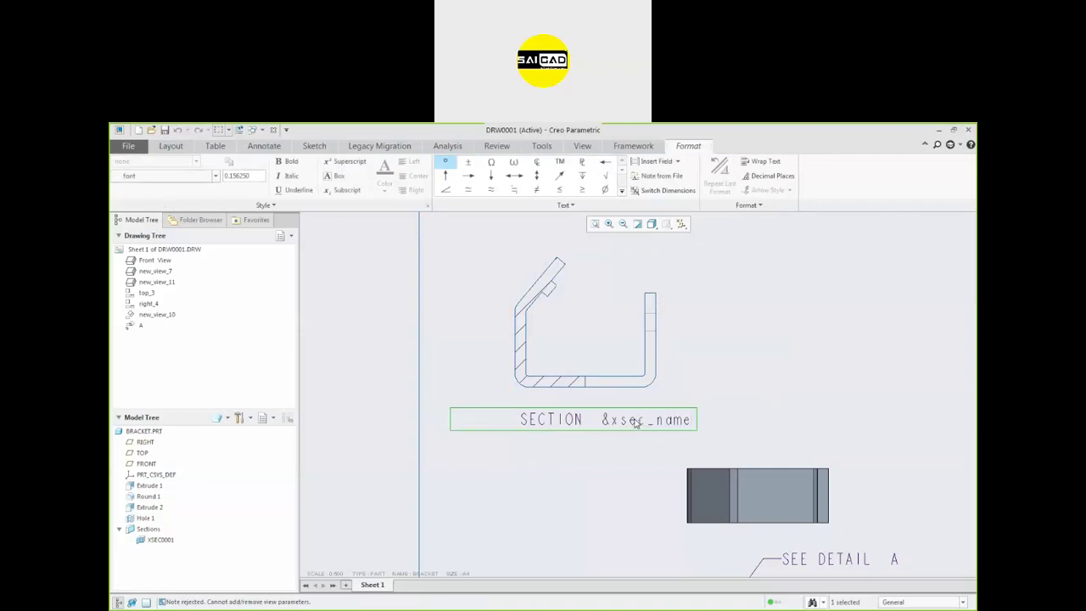
{"action": "key", "text": "BackSpace"}
{"action": "key", "text": "BackSpace"}
{"action": "key", "text": "BackSpace"}
{"action": "key", "text": "BackSpace"}
{"action": "key", "text": "BackSpace"}
{"action": "key", "text": "BackSpace"}
{"action": "key", "text": "BackSpace"}
{"action": "key", "text": "BackSpace"}
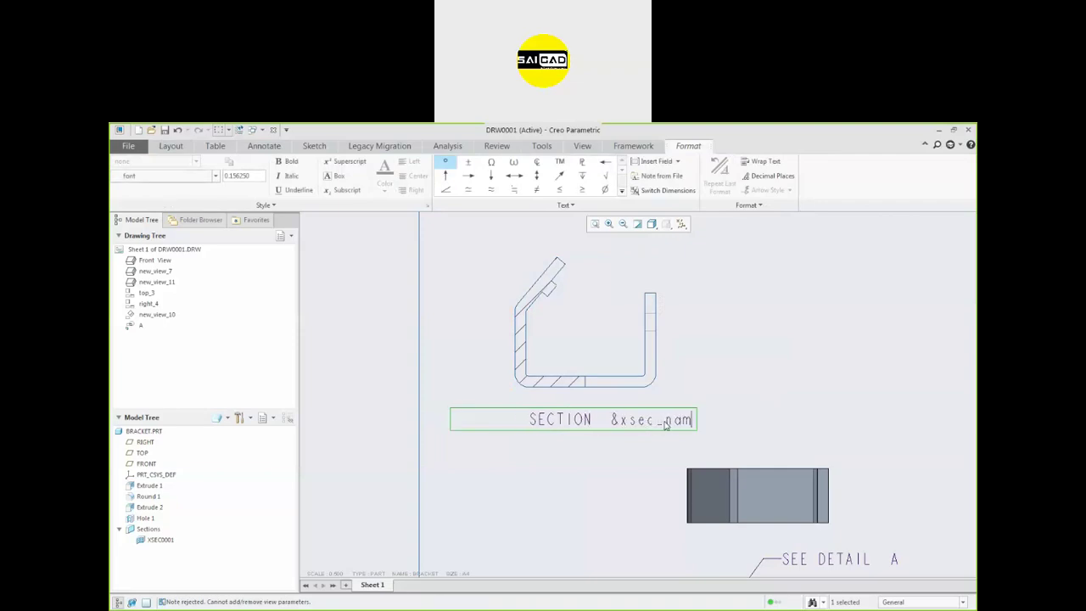
{"action": "key", "text": "BackSpace"}
{"action": "key", "text": "BackSpace"}
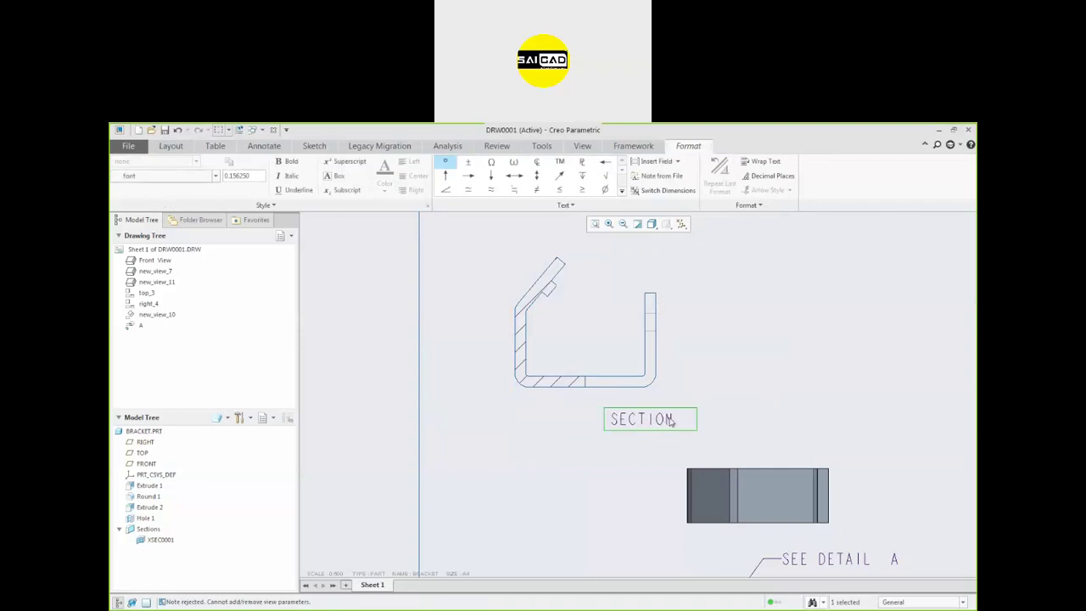
{"action": "type", "text": "A-A"}
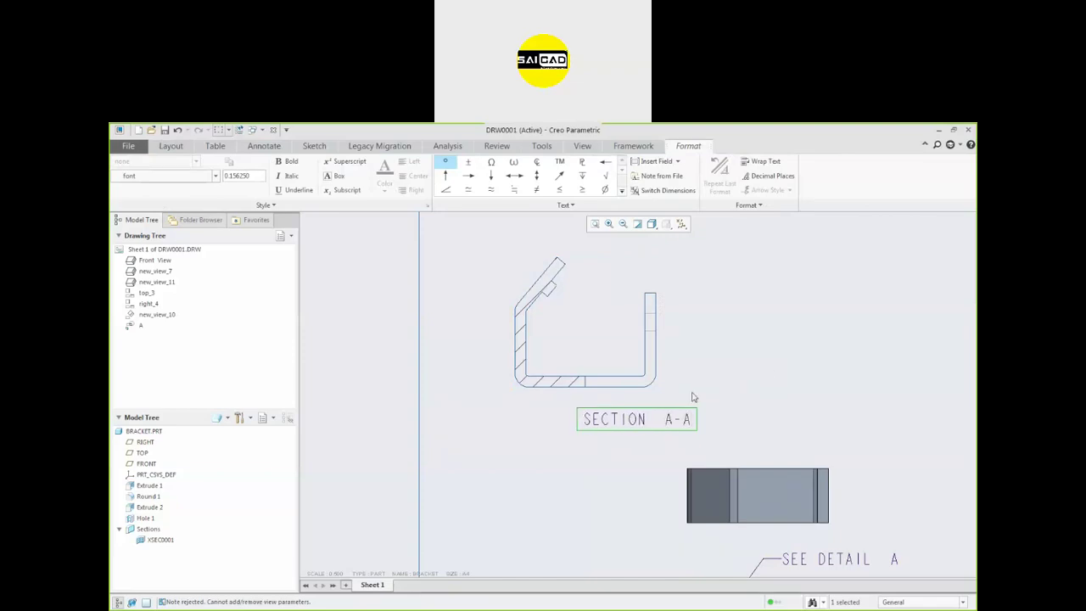
{"action": "left_click", "coordinate": [692, 397]}
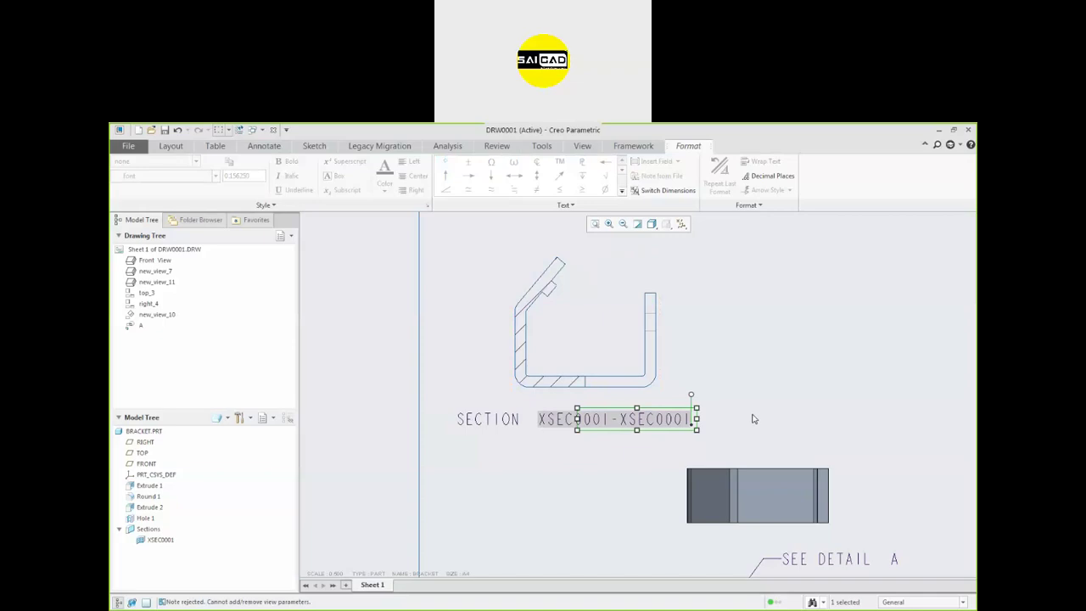
Resize the section label's text box so the cross-section name wraps onto a second line
{"action": "left_click_drag", "start_coordinate": [696, 430], "coordinate": [722, 443]}
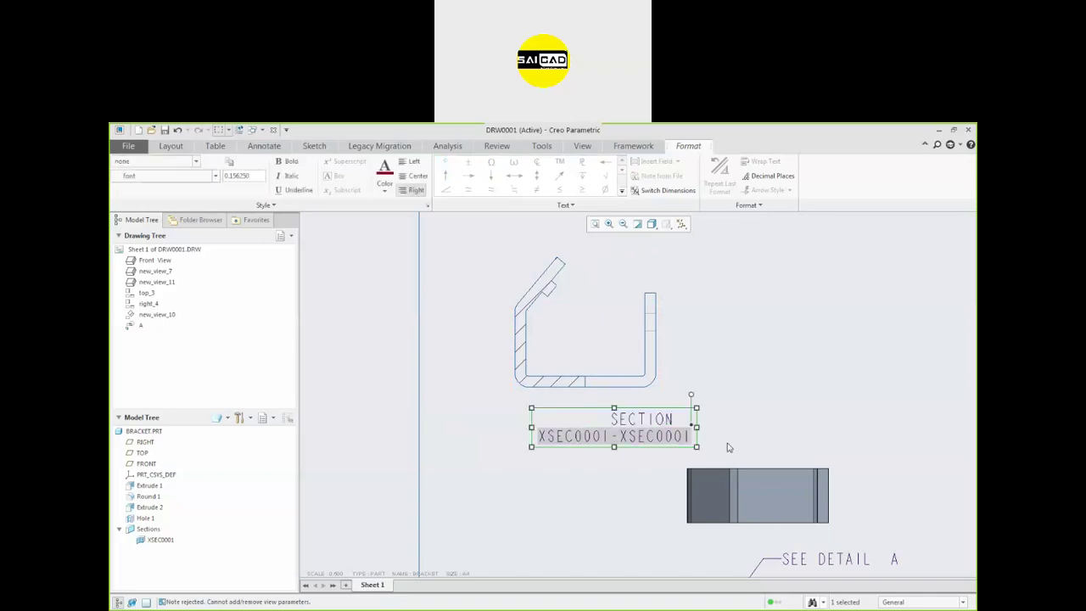
{"action": "left_click", "coordinate": [769, 378]}
{"action": "left_click", "coordinate": [652, 416]}
{"action": "left_click_drag", "start_coordinate": [629, 417], "coordinate": [597, 408]}
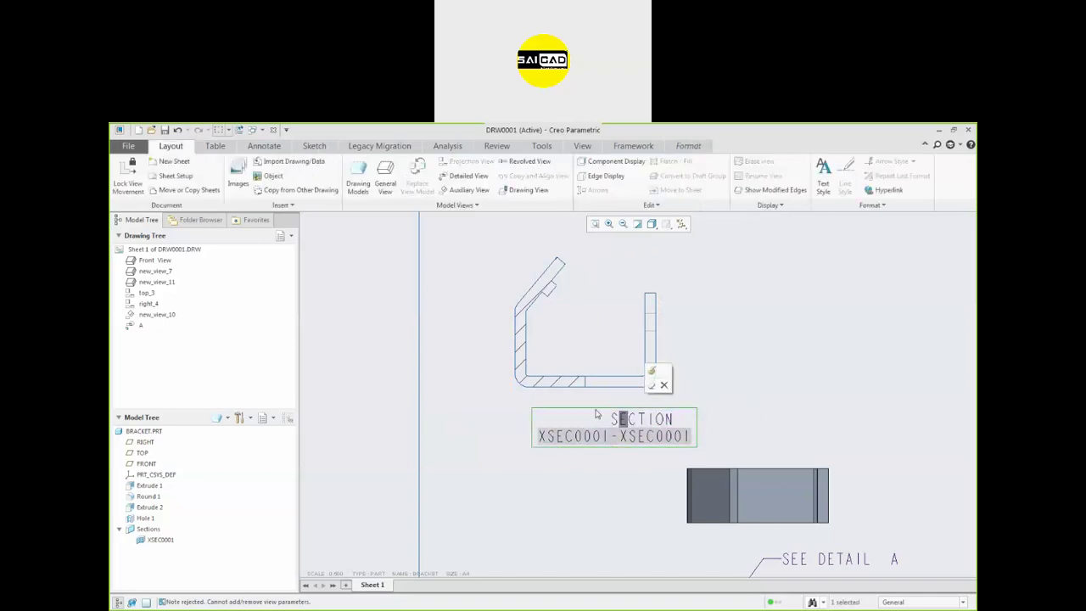
{"action": "left_click", "coordinate": [766, 415]}
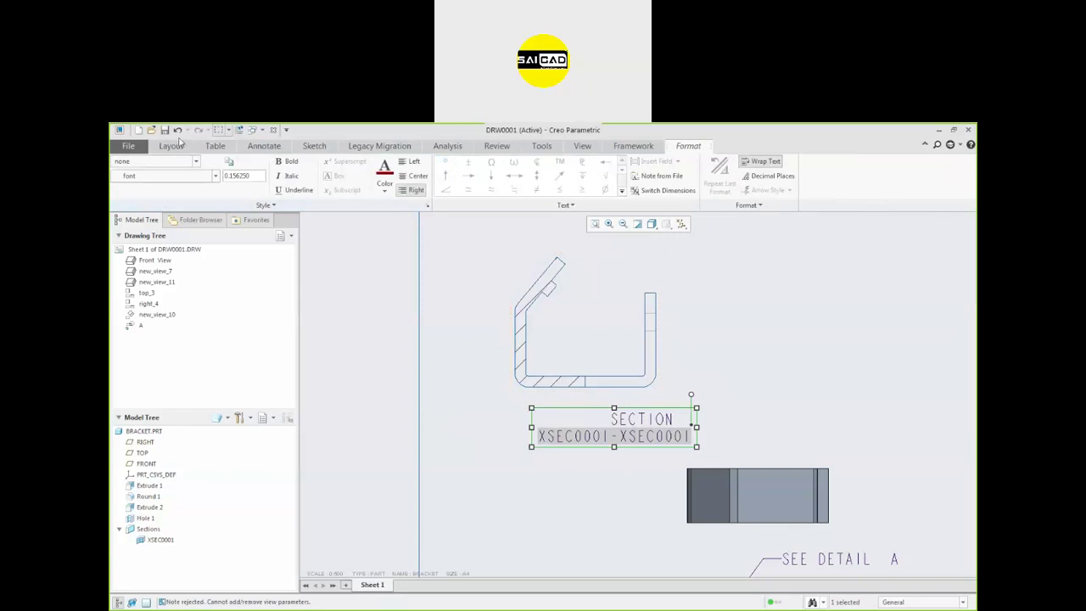
Switch to the bracket part and rename the cross-section XSEC0001 as A-A
{"action": "left_click", "coordinate": [257, 131]}
{"action": "left_click", "coordinate": [269, 150]}
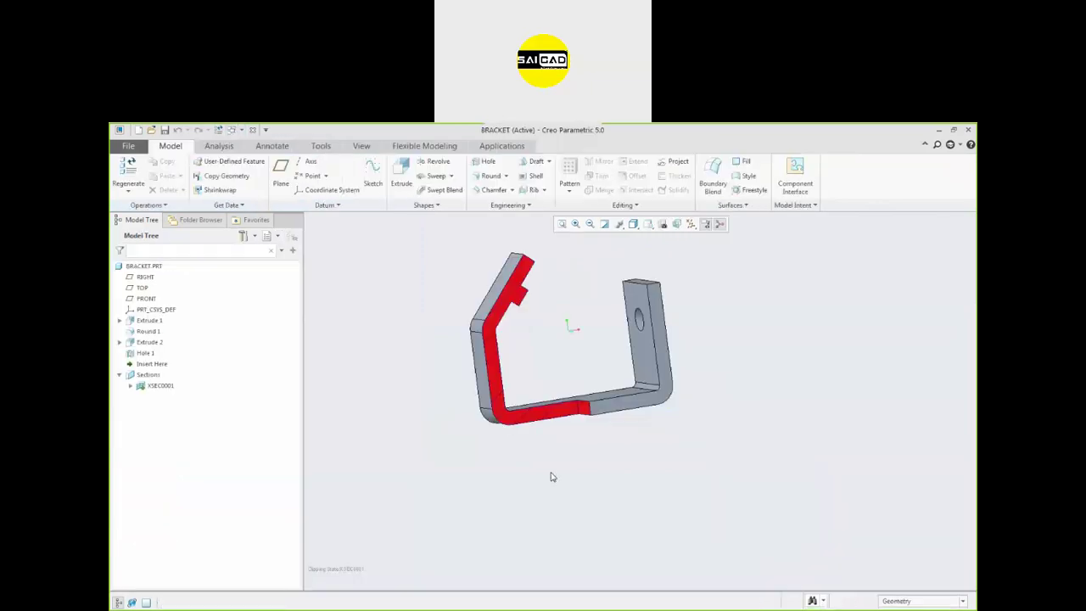
{"action": "left_click", "coordinate": [160, 386]}
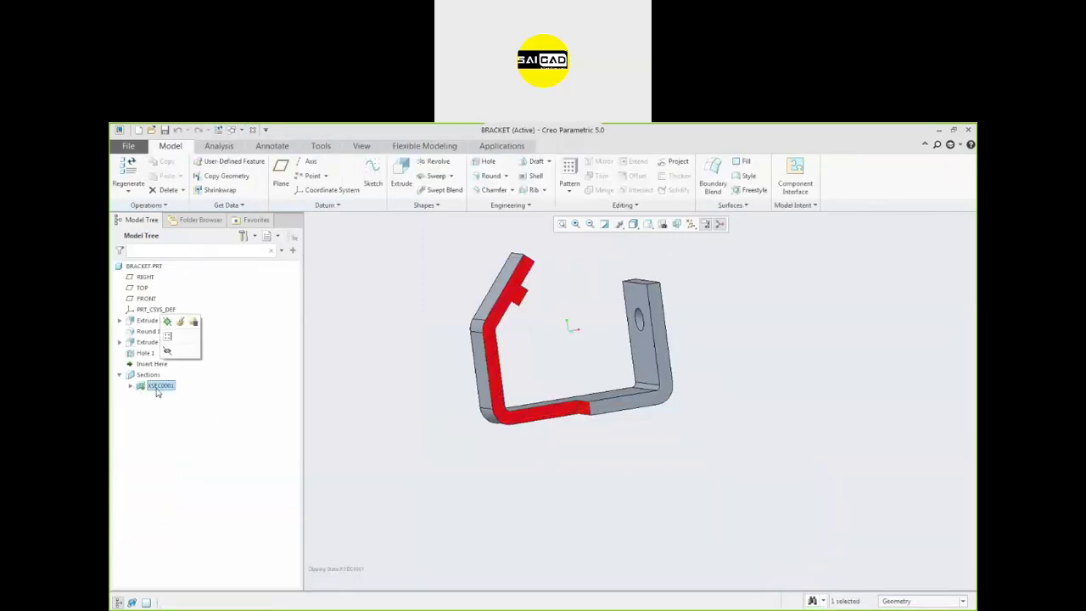
{"action": "right_click", "coordinate": [158, 387]}
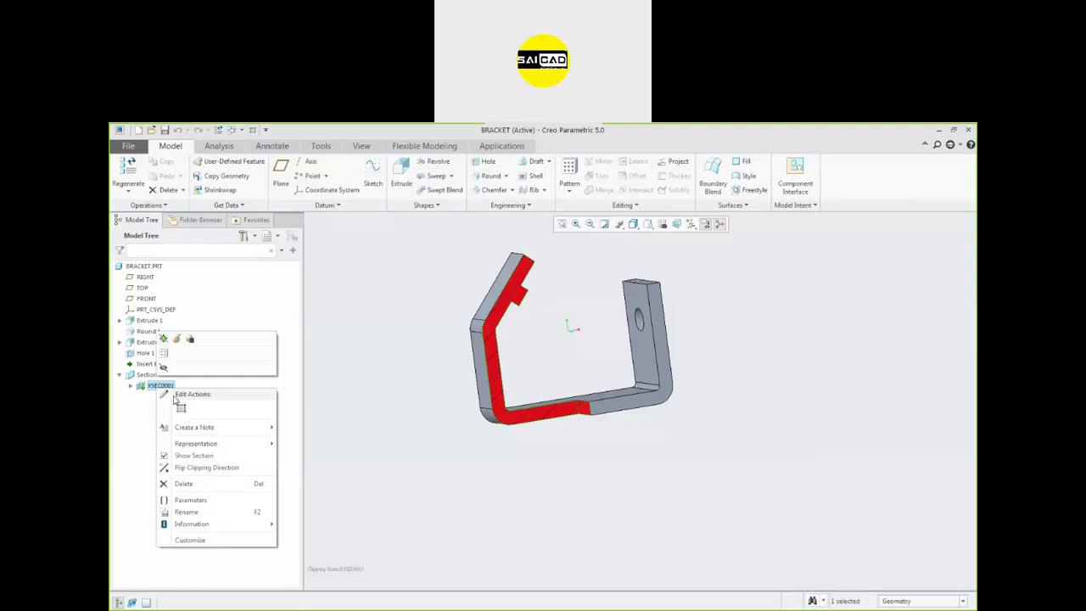
{"action": "left_click", "coordinate": [199, 512]}
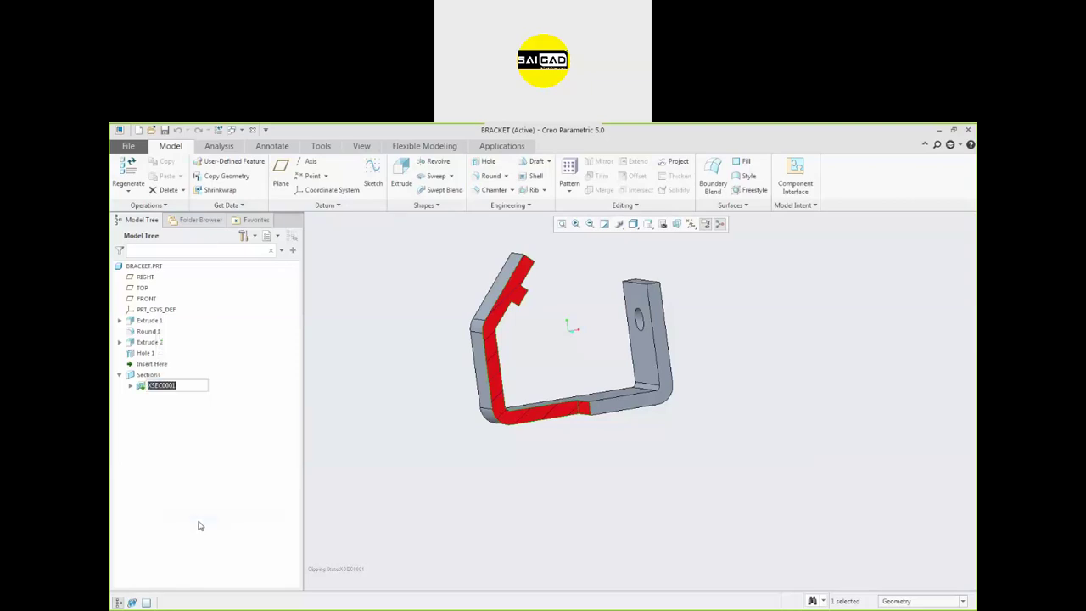
{"action": "type", "text": "A-A"}
{"action": "left_click", "coordinate": [266, 529]}
Return to the drawing DRW0001 at the section view's label
{"action": "left_click", "coordinate": [230, 129]}
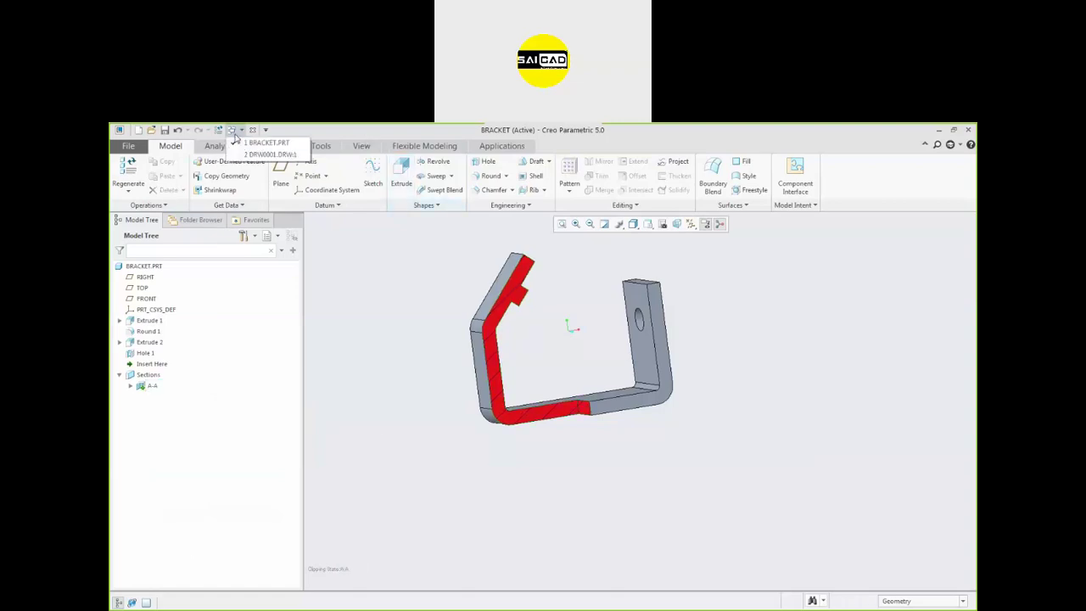
{"action": "left_click", "coordinate": [244, 150]}
{"action": "scroll", "coordinate": [597, 441], "scroll_direction": "up", "scroll_amount": 2}
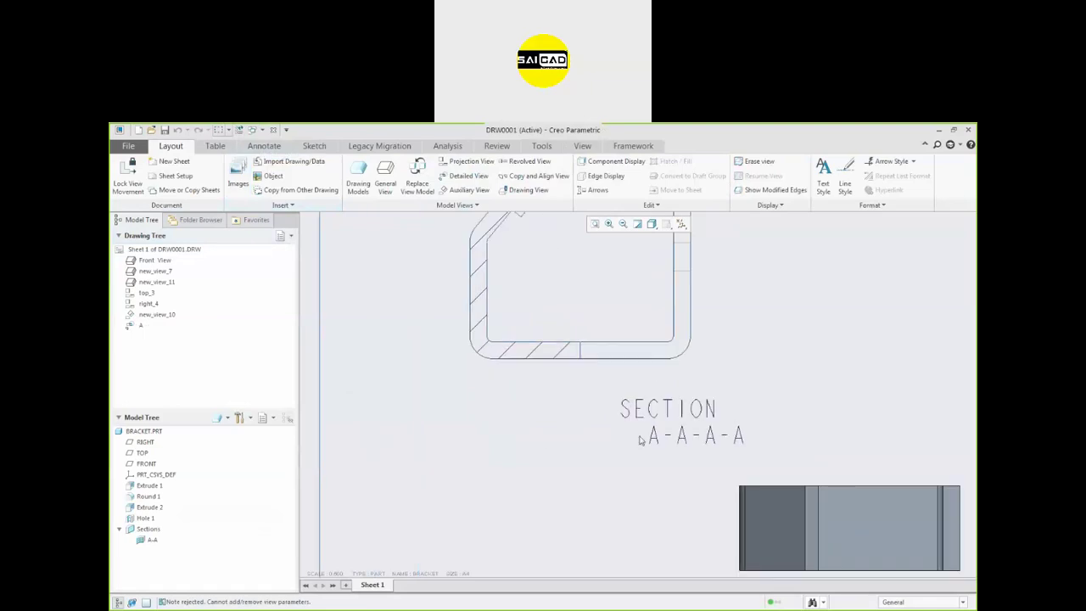
Try to delete the "&xsec" part of the name parameter from the section label
{"action": "double_click", "coordinate": [688, 409]}
{"action": "left_click", "coordinate": [720, 413]}
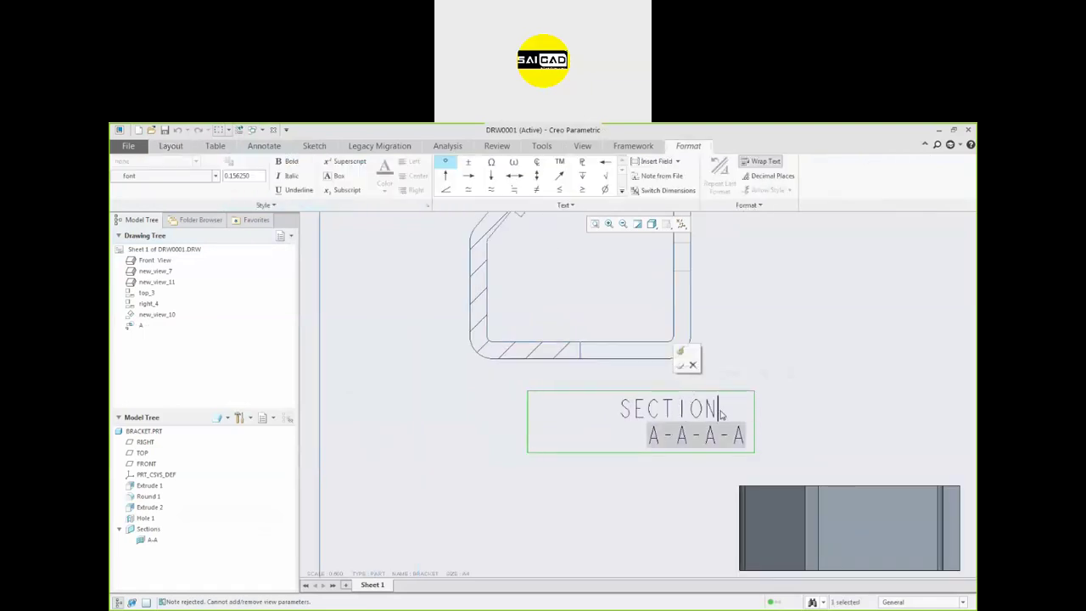
{"action": "key", "text": "ctrl+v"}
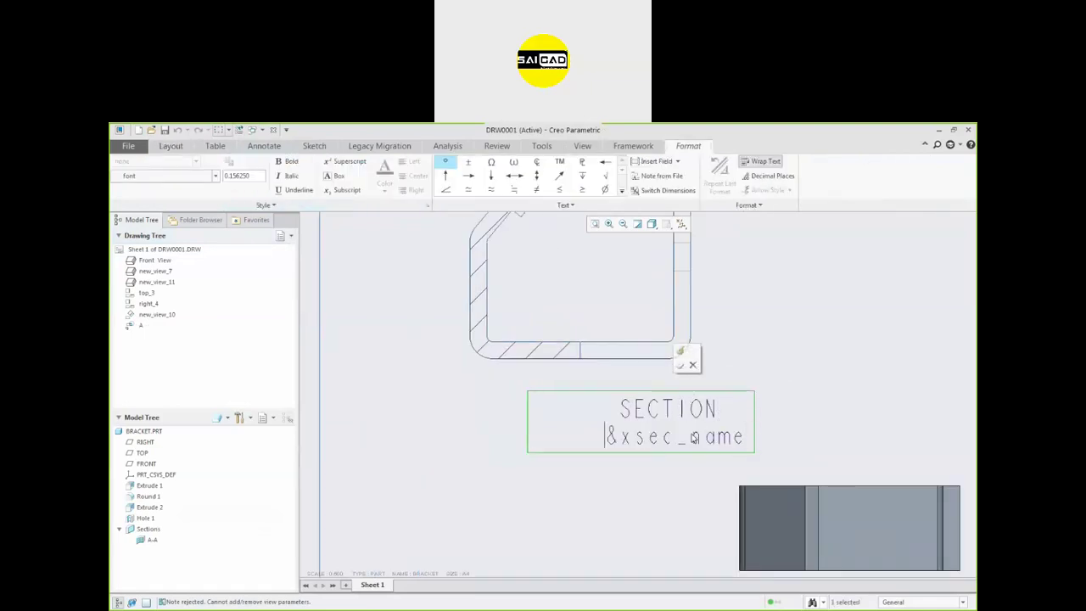
{"action": "left_click", "coordinate": [620, 441]}
{"action": "left_click_drag", "start_coordinate": [623, 441], "coordinate": [674, 447]}
{"action": "key", "text": "Delete"}
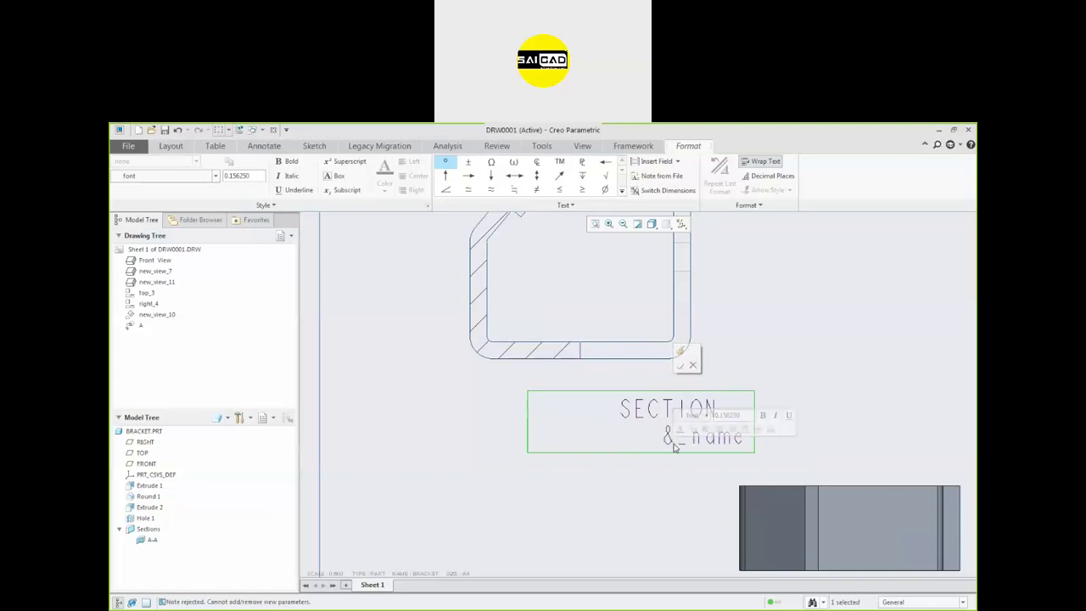
{"action": "key", "text": "BackSpace"}
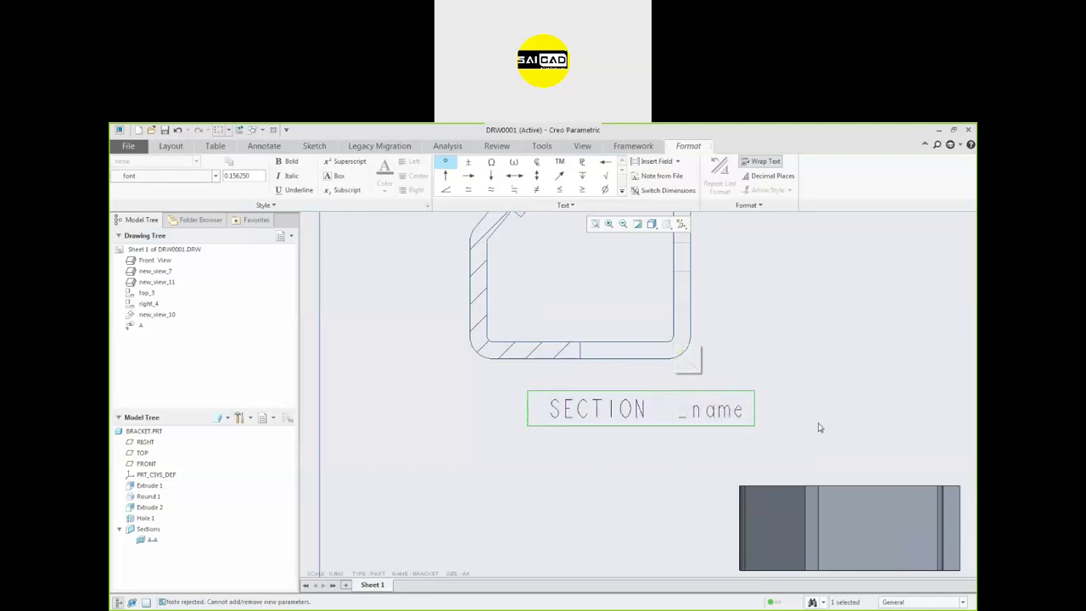
{"action": "left_click", "coordinate": [817, 427]}
Delete "name" from the end of the section label's &xsec_name parameter
{"action": "double_click", "coordinate": [705, 442]}
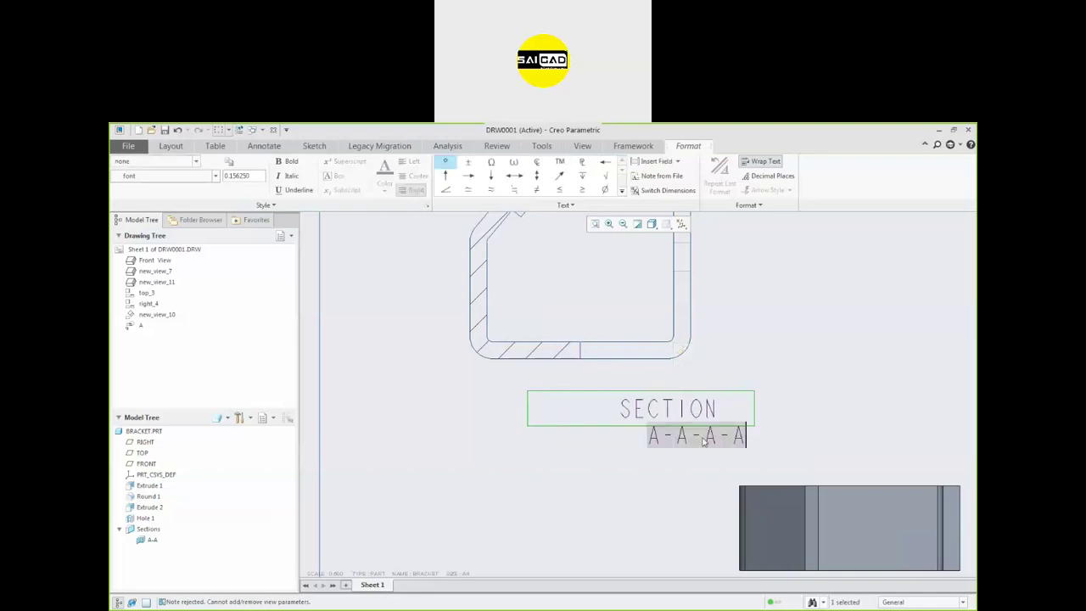
{"action": "left_click_drag", "start_coordinate": [709, 439], "coordinate": [762, 477]}
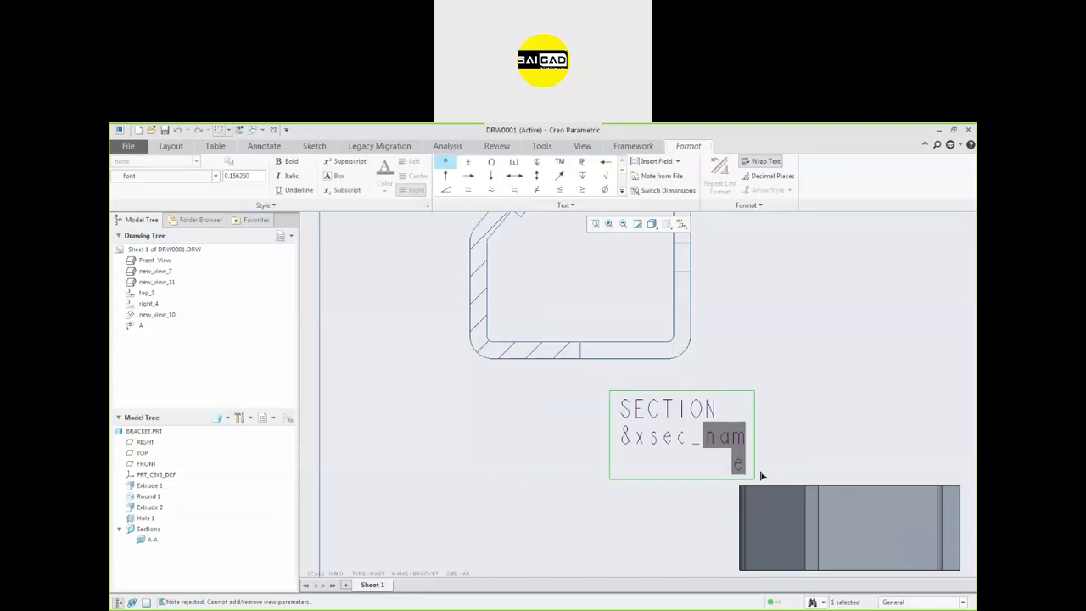
{"action": "key", "text": "Delete"}
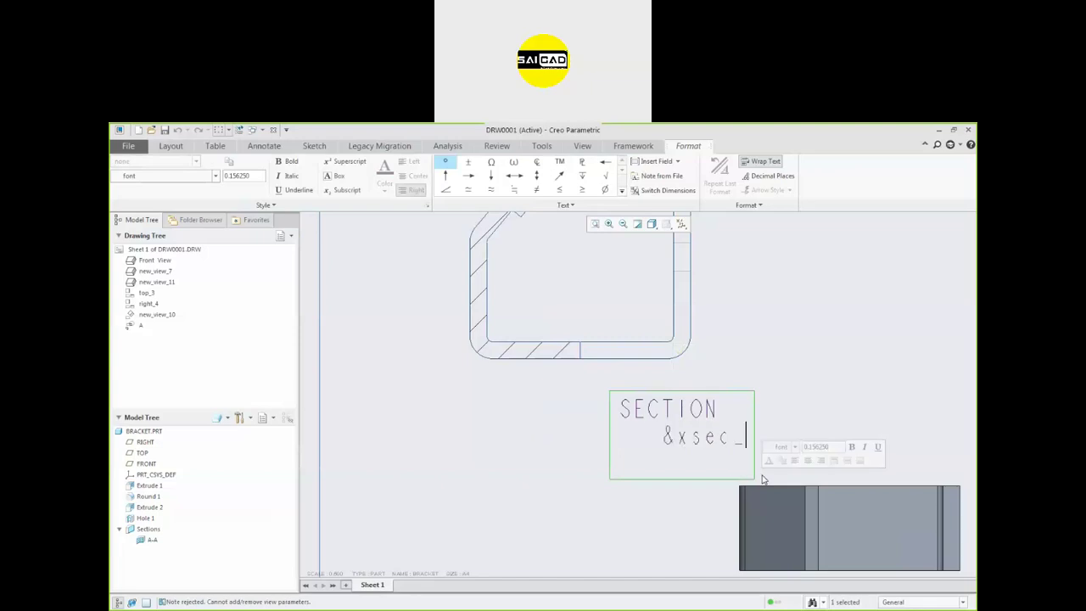
Abandon the text edit of the automatic SECTION A-A-A-A label below the section view and delete the label
{"action": "key", "text": "BackSpace"}
{"action": "left_click", "coordinate": [774, 401]}
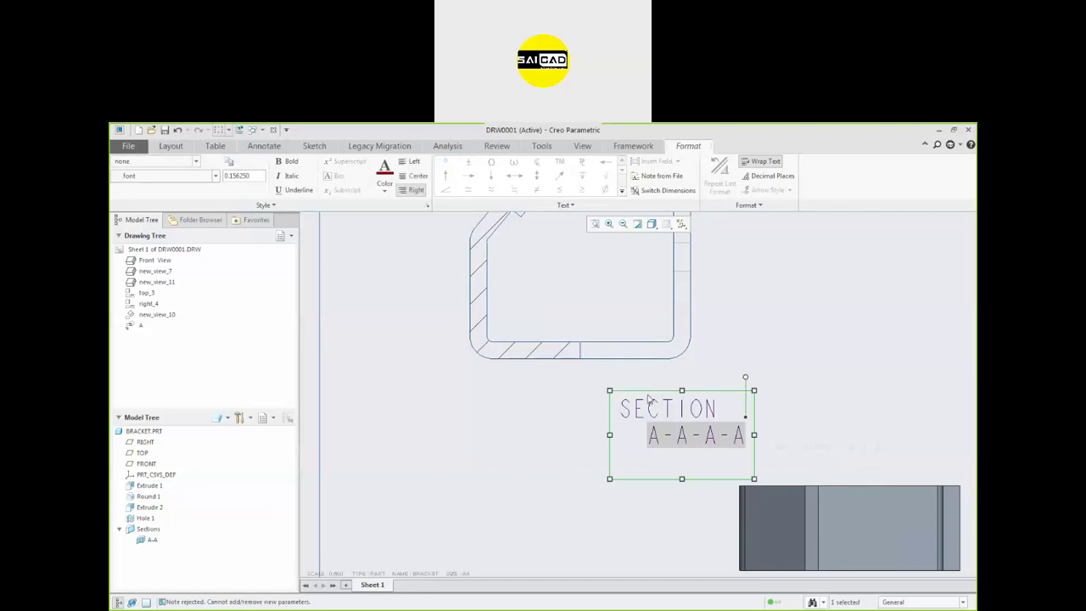
{"action": "left_click_drag", "start_coordinate": [648, 393], "coordinate": [566, 392]}
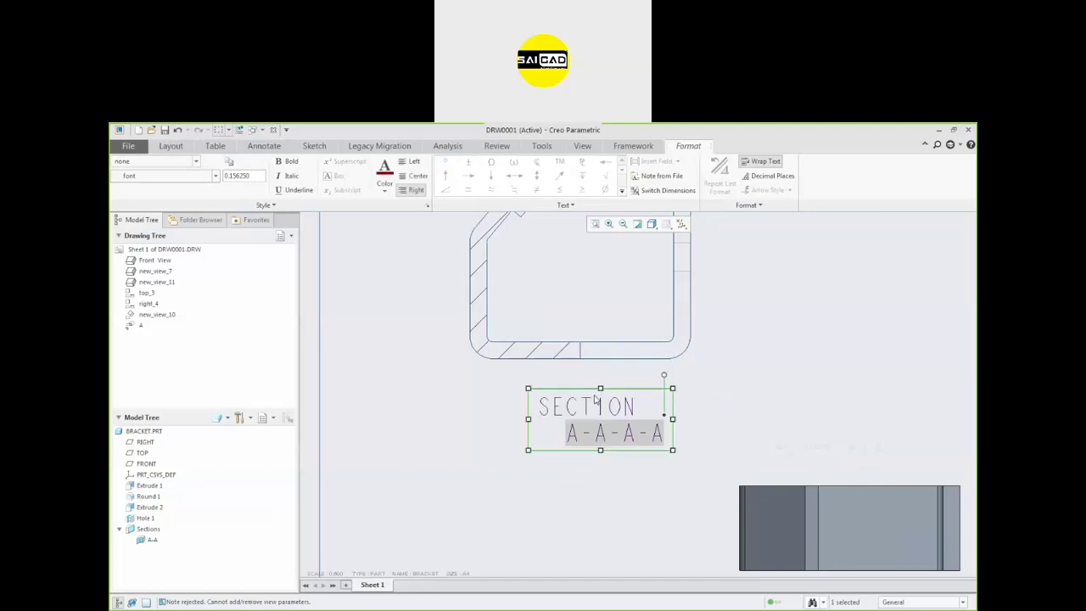
{"action": "key", "text": "Delete"}
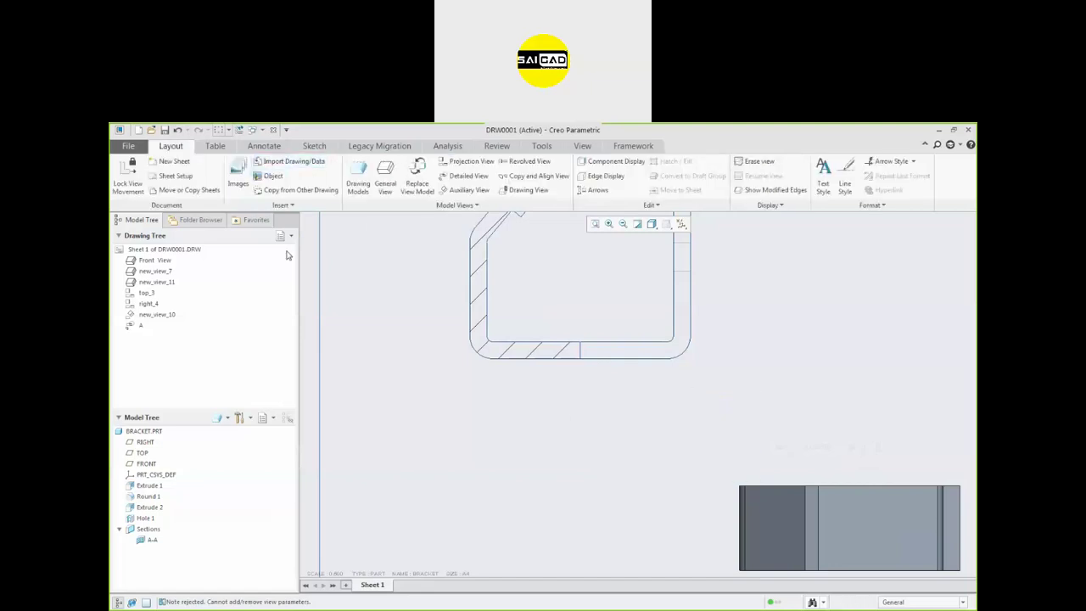
Add an unattached note reading "Section A-A" just below the section view
{"action": "scroll", "coordinate": [578, 432], "scroll_direction": "up", "scroll_amount": 3}
{"action": "scroll", "coordinate": [602, 404], "scroll_direction": "down", "scroll_amount": 2}
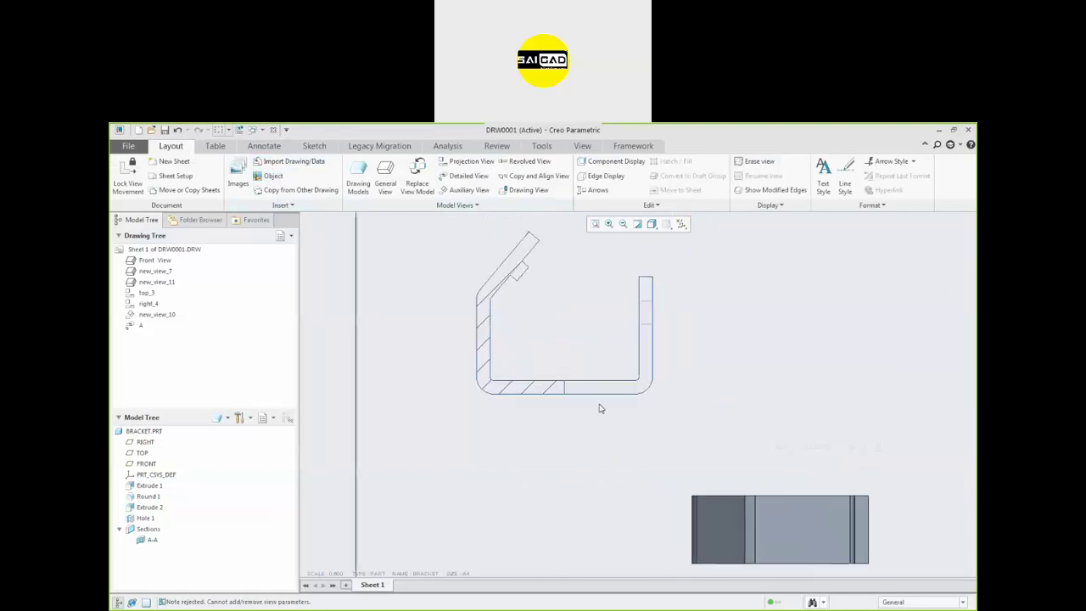
{"action": "scroll", "coordinate": [591, 400], "scroll_direction": "up", "scroll_amount": 1}
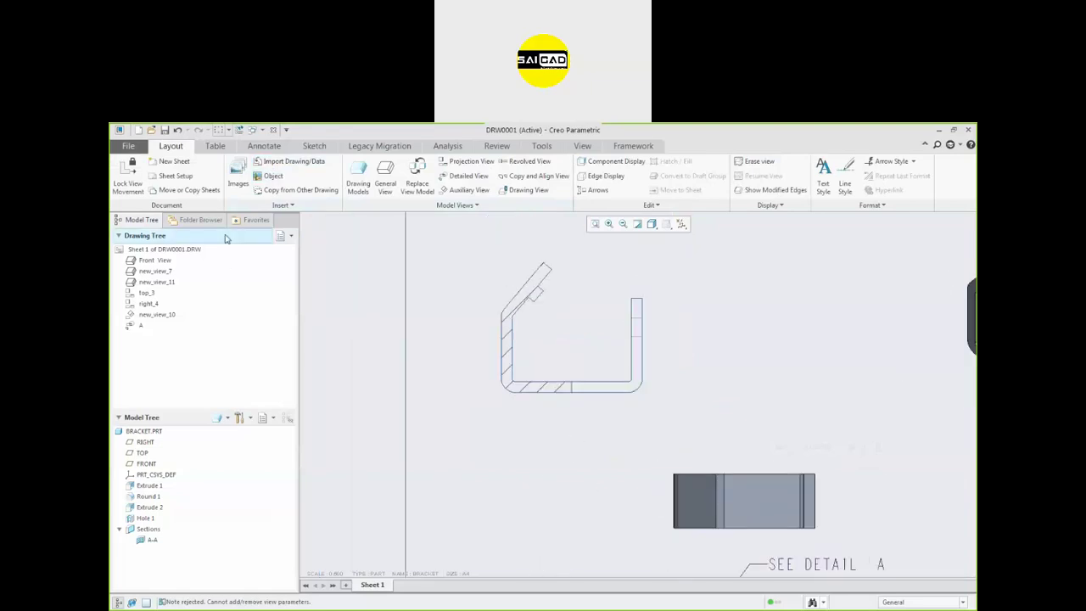
{"action": "left_click", "coordinate": [273, 146]}
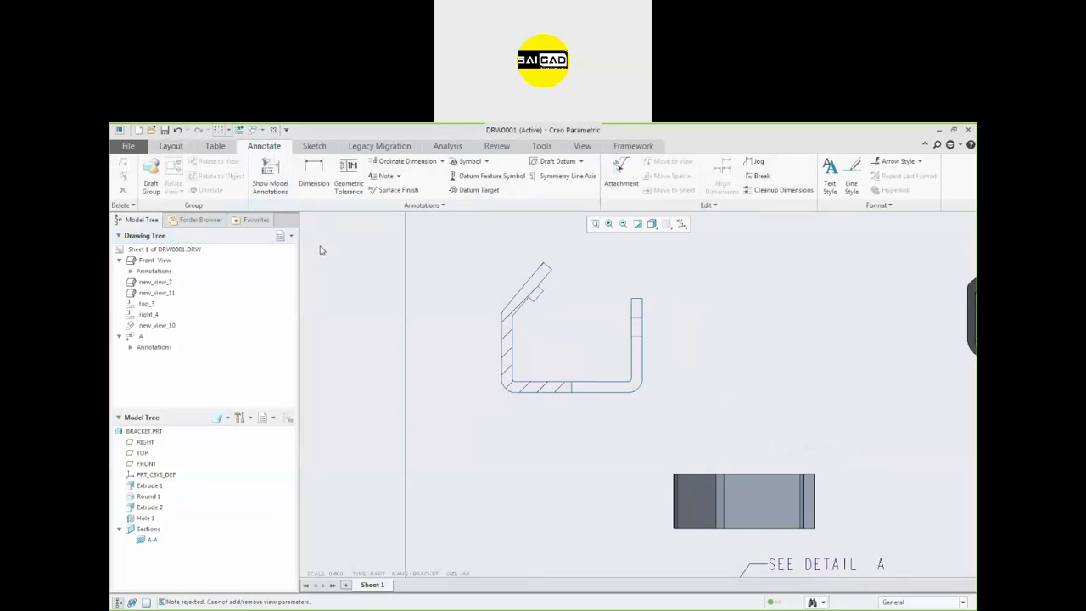
{"action": "left_click", "coordinate": [382, 175]}
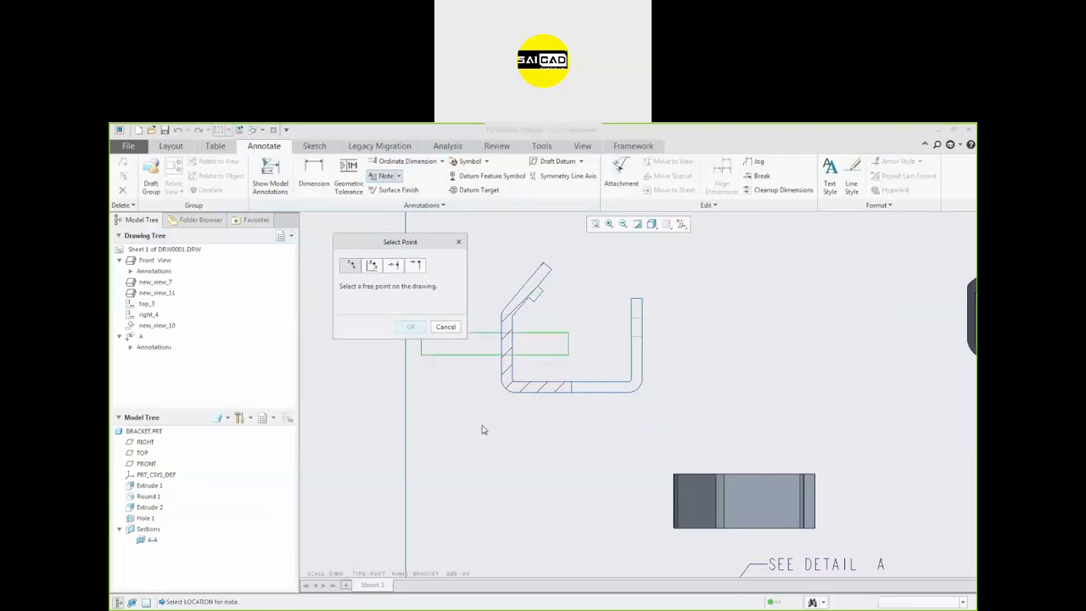
{"action": "left_click", "coordinate": [503, 417]}
{"action": "type", "text": "Section A-A"}
{"action": "left_click", "coordinate": [462, 387]}
{"action": "left_click", "coordinate": [485, 473]}
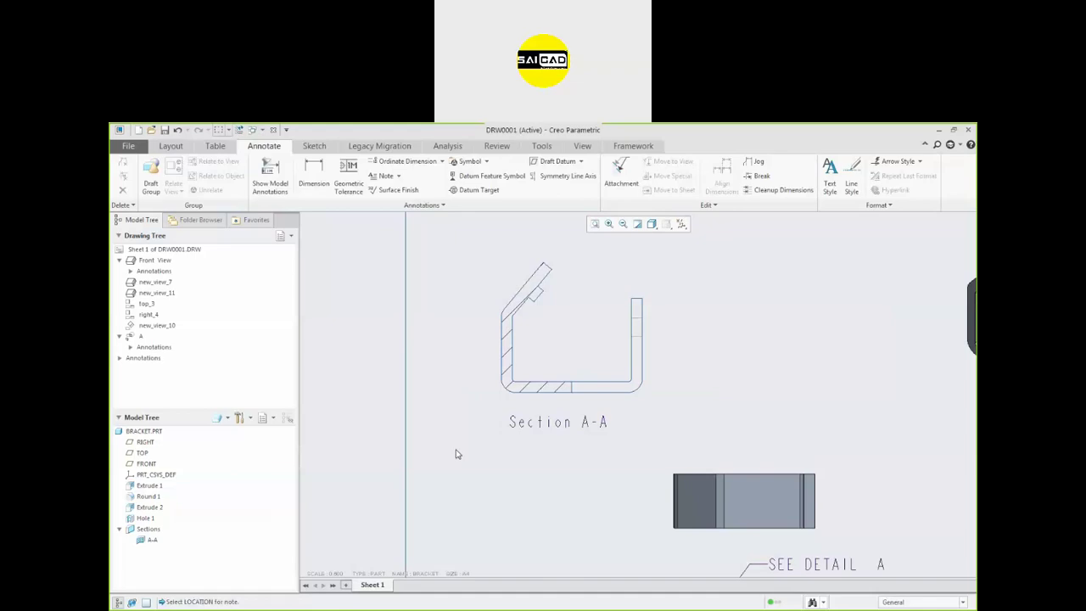
Display the section A-A cutting-plane arrows of the section view on the top view by setting it as the arrow display reference
{"action": "scroll", "coordinate": [588, 460], "scroll_direction": "down", "scroll_amount": 2}
{"action": "scroll", "coordinate": [618, 444], "scroll_direction": "down", "scroll_amount": 1}
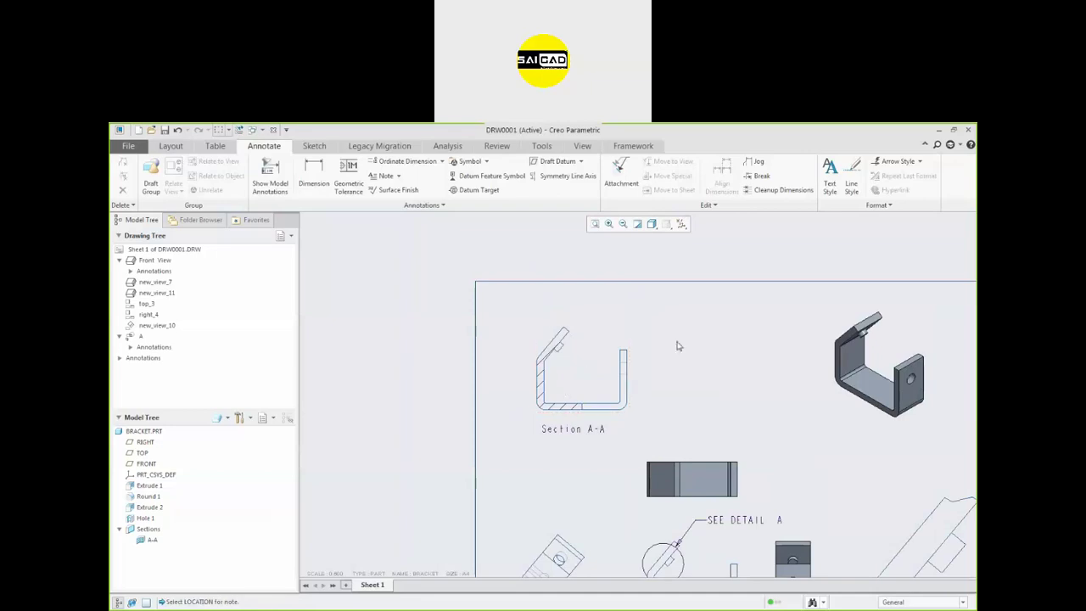
{"action": "scroll", "coordinate": [690, 522], "scroll_direction": "up", "scroll_amount": 1}
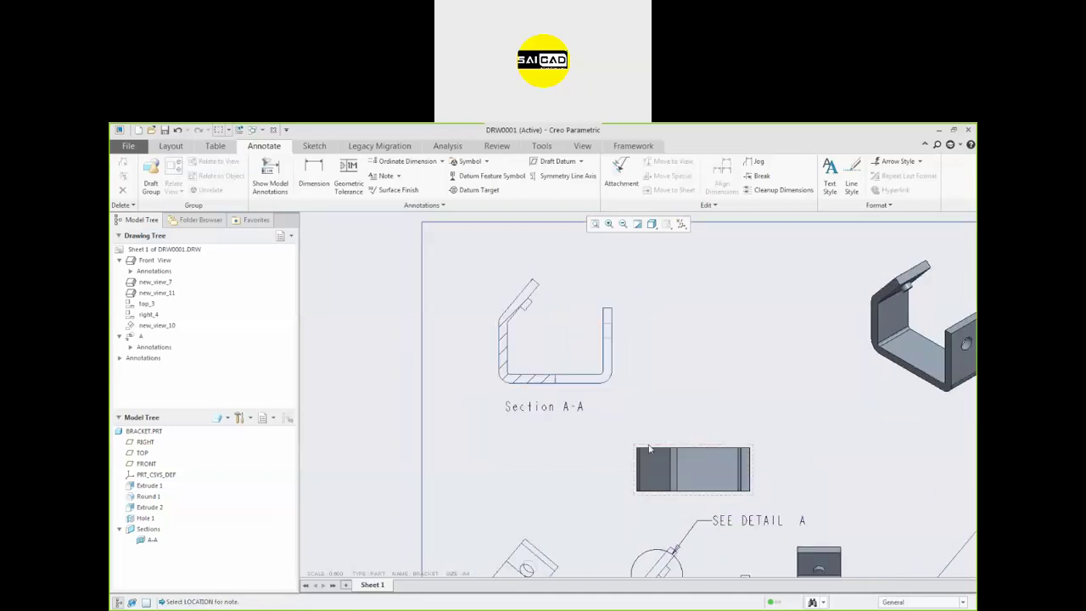
{"action": "left_click", "coordinate": [609, 383]}
{"action": "double_click", "coordinate": [602, 319]}
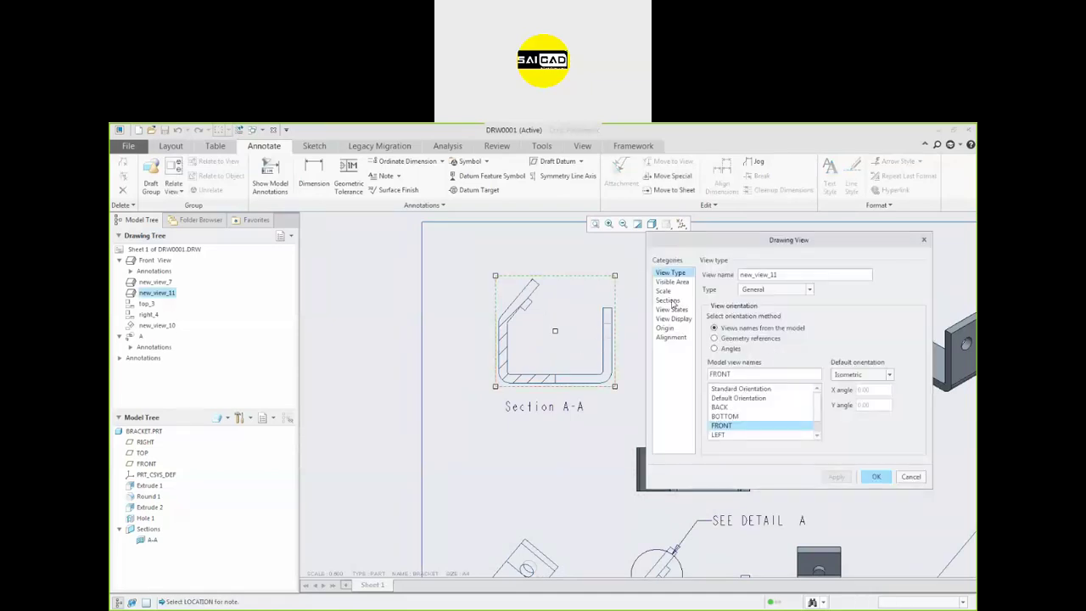
{"action": "left_click", "coordinate": [673, 301]}
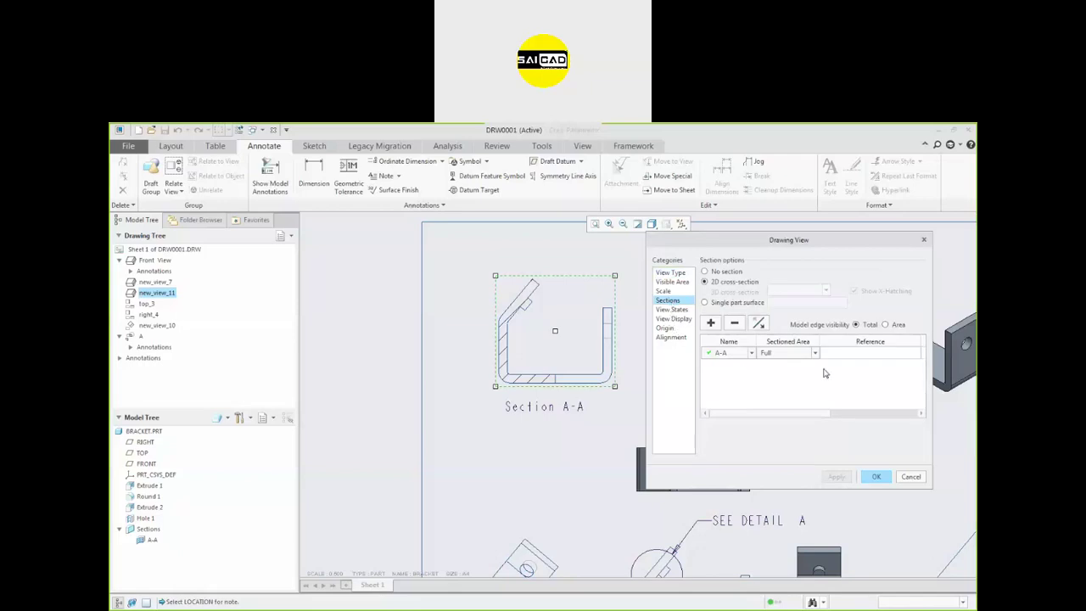
{"action": "left_click_drag", "start_coordinate": [793, 413], "coordinate": [899, 413]}
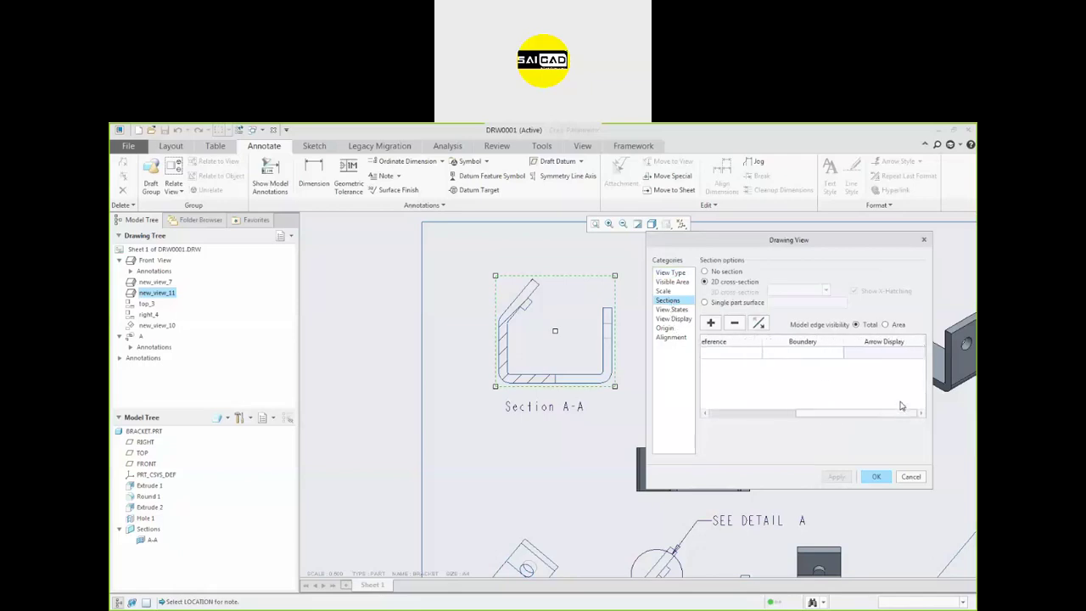
{"action": "left_click", "coordinate": [880, 352]}
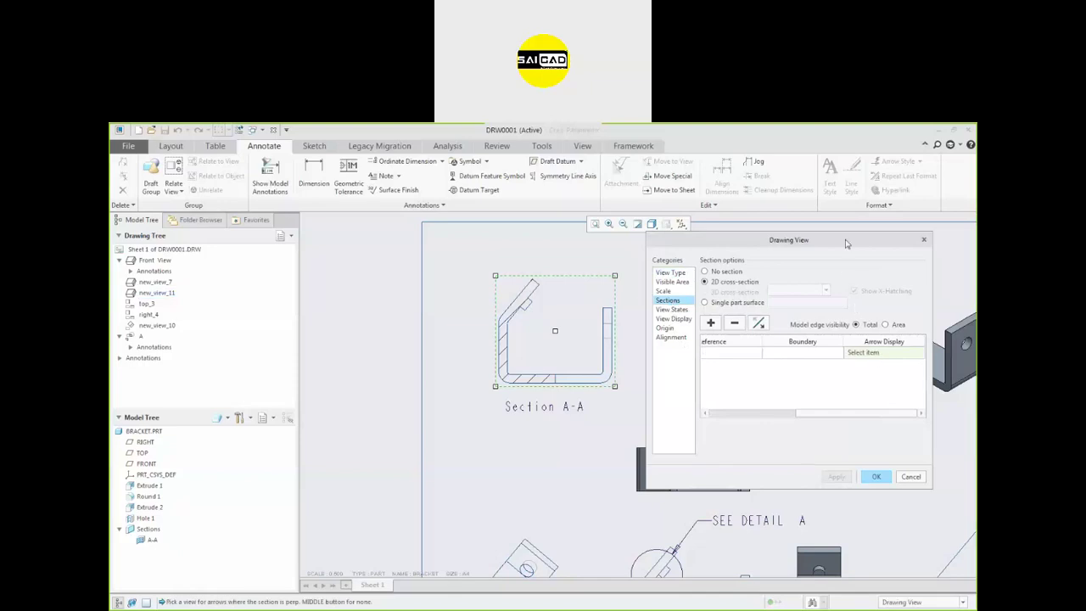
{"action": "mouse_move", "coordinate": [844, 240]}
{"action": "left_mouse_down"}
{"action": "mouse_move", "coordinate": [853, 225]}
{"action": "mouse_move", "coordinate": [841, 175]}
{"action": "left_mouse_up"}
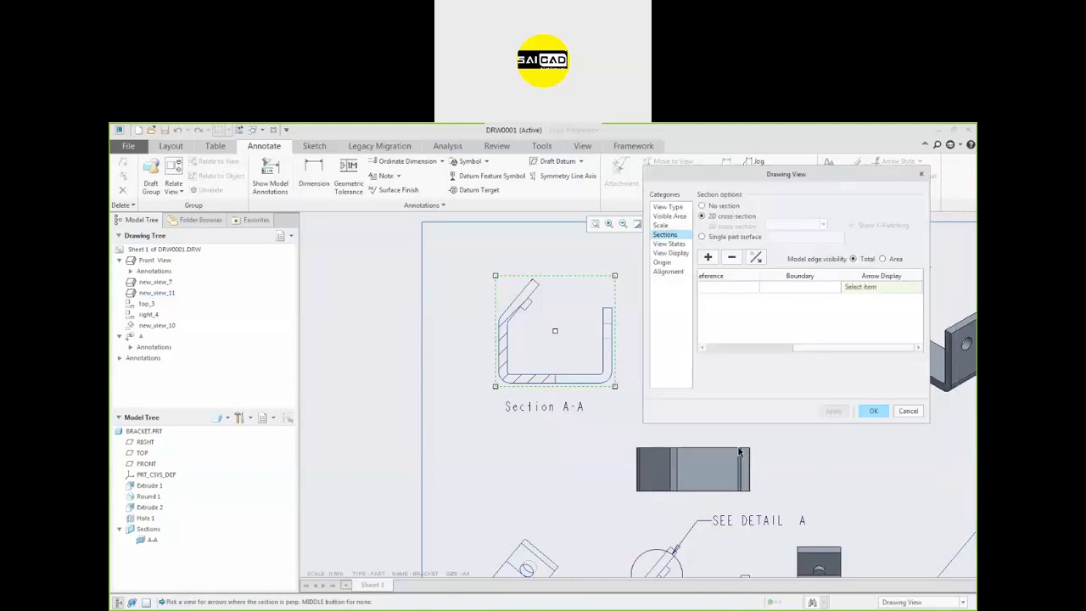
{"action": "left_click", "coordinate": [715, 463]}
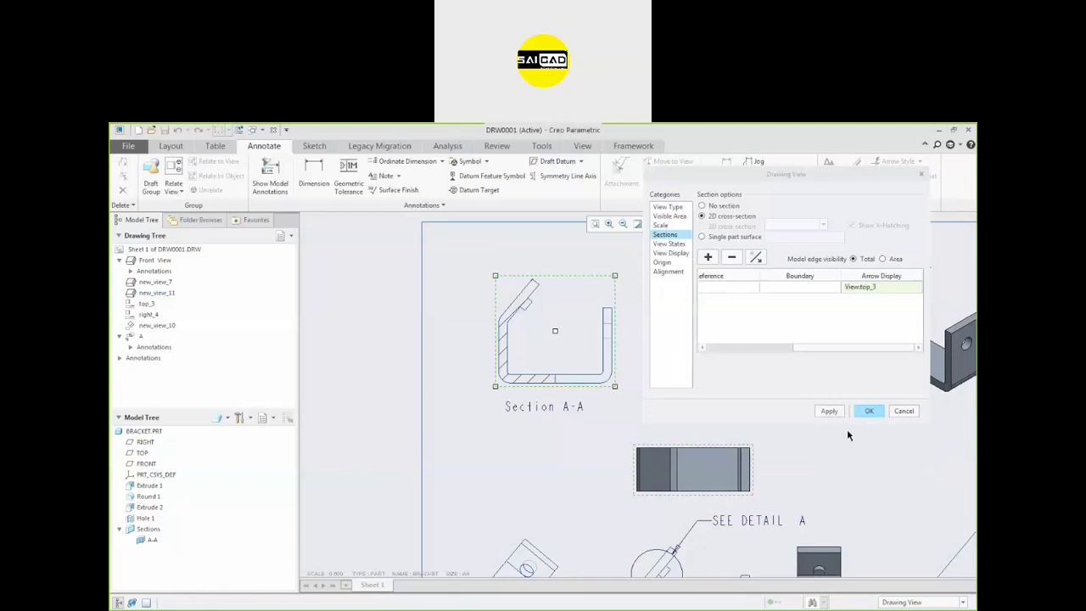
{"action": "left_click", "coordinate": [830, 412]}
{"action": "left_click", "coordinate": [866, 414]}
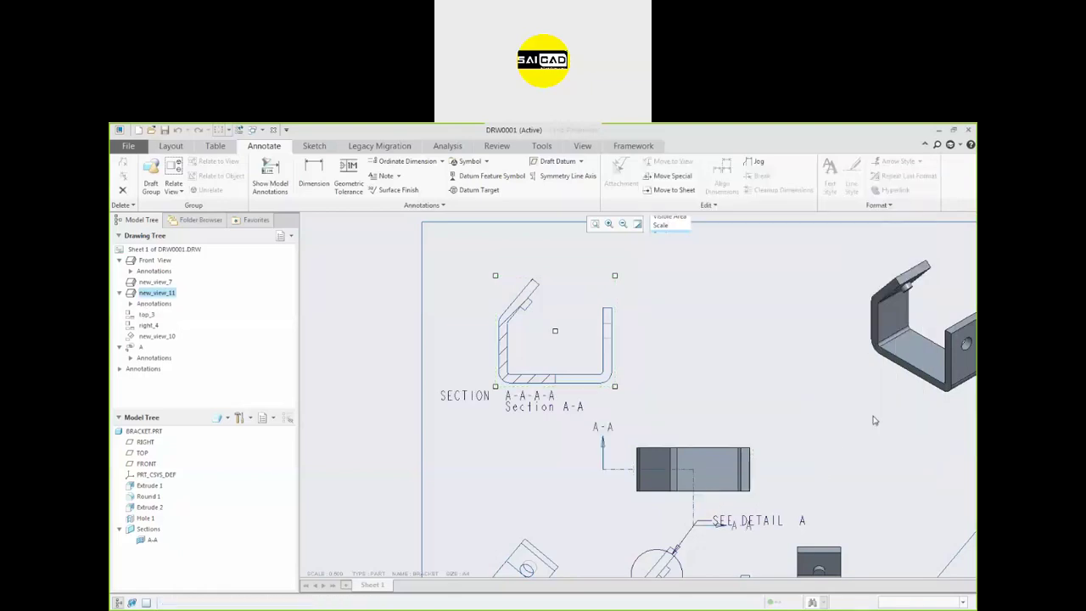
Move the SEE DETAIL A note down so it clears the lower section arrow label
{"action": "scroll", "coordinate": [635, 439], "scroll_direction": "up", "scroll_amount": 2}
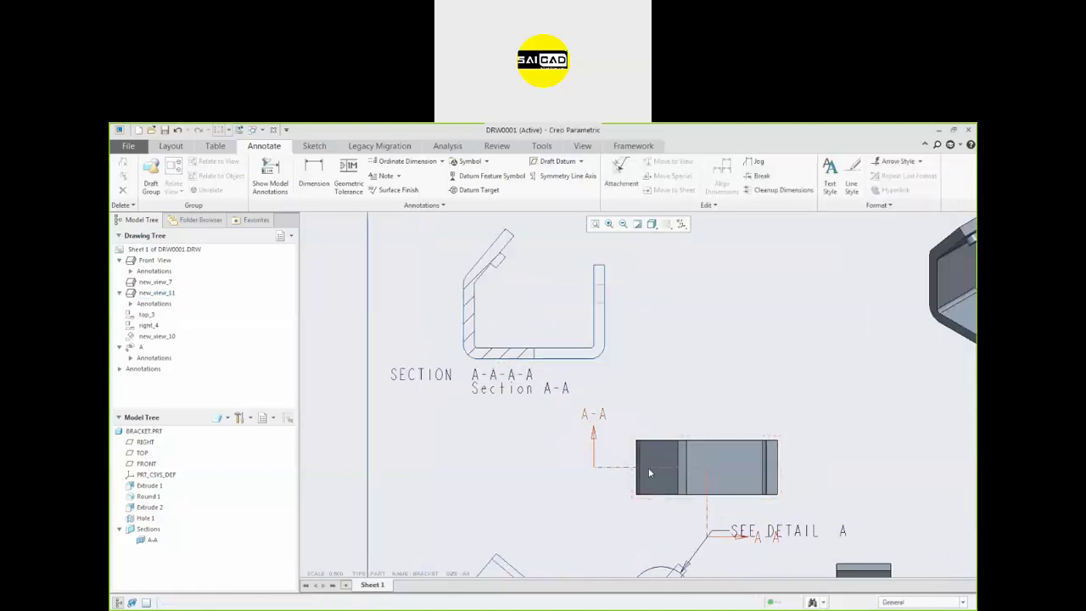
{"action": "scroll", "coordinate": [718, 535], "scroll_direction": "up", "scroll_amount": 1}
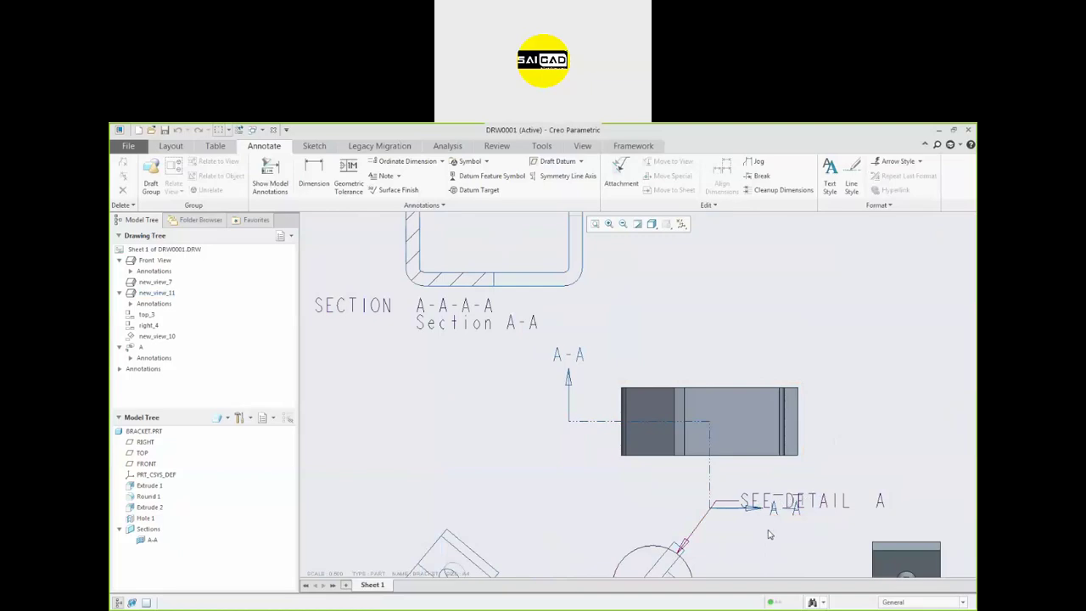
{"action": "left_click", "coordinate": [810, 499]}
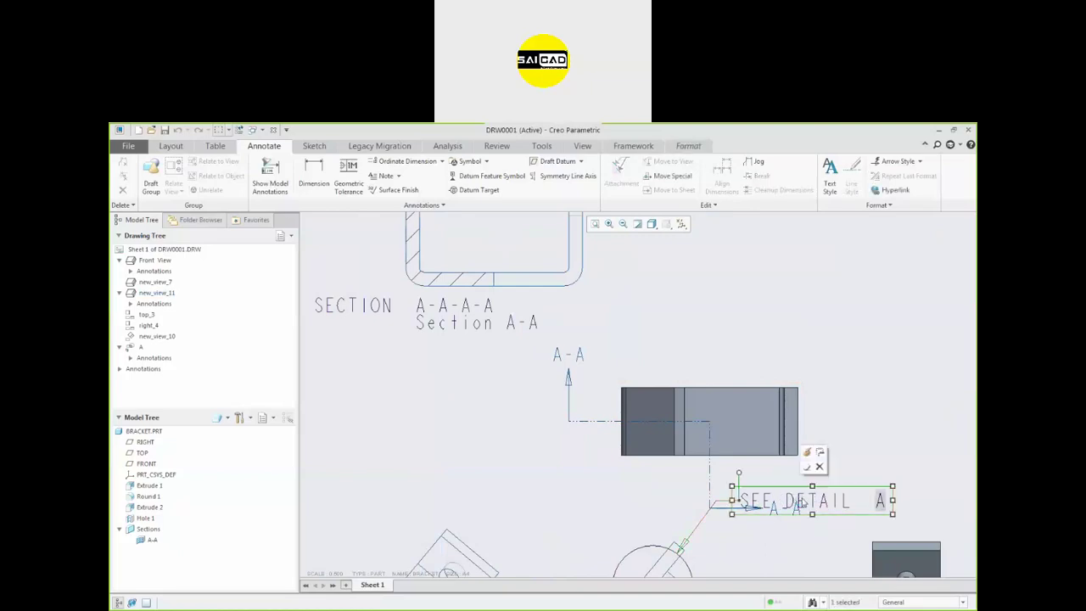
{"action": "left_click_drag", "start_coordinate": [799, 490], "coordinate": [782, 526]}
{"action": "left_click", "coordinate": [855, 457]}
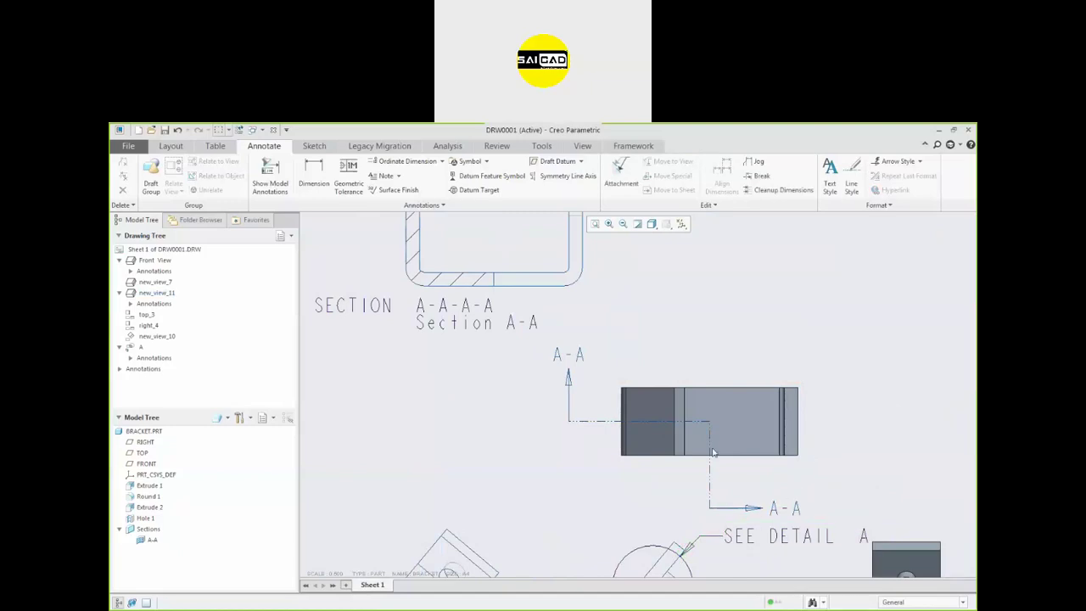
Delete the automatic SECTION A-A-A-A label overlapping the manually added note below the section view
{"action": "scroll", "coordinate": [751, 390], "scroll_direction": "up", "scroll_amount": 2}
{"action": "scroll", "coordinate": [509, 332], "scroll_direction": "down", "scroll_amount": 2}
{"action": "left_click", "coordinate": [610, 361]}
{"action": "left_click", "coordinate": [536, 346]}
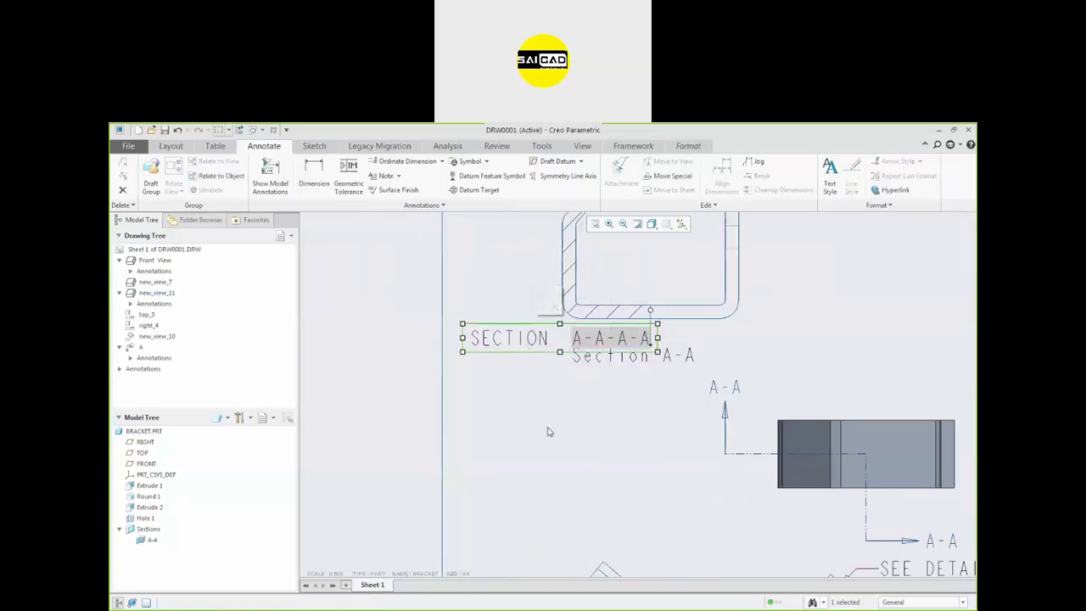
{"action": "left_click", "coordinate": [714, 512]}
{"action": "scroll", "coordinate": [714, 512], "scroll_direction": "up", "scroll_amount": 2}
{"action": "scroll", "coordinate": [805, 546], "scroll_direction": "down", "scroll_amount": 3}
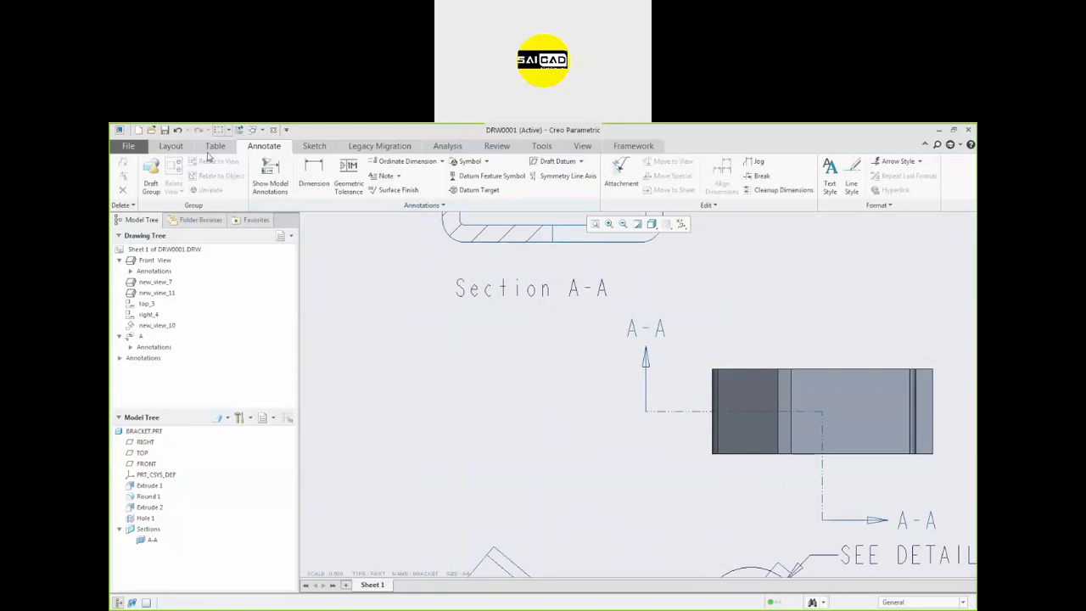
Switch to the BRACKET.PRT window and rename its section A-A as A
{"action": "left_click", "coordinate": [265, 131]}
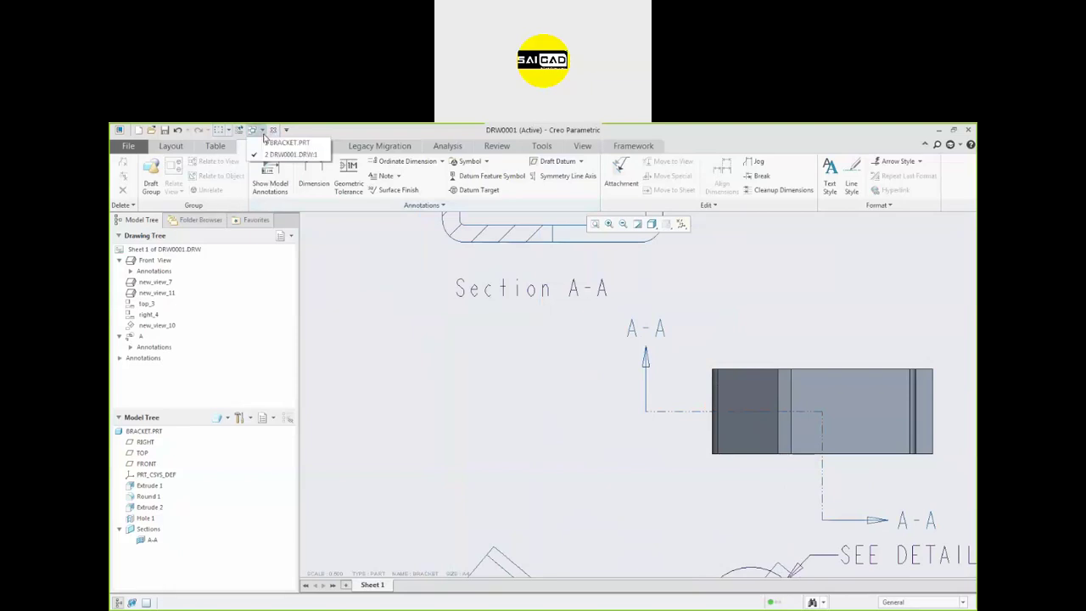
{"action": "left_click", "coordinate": [276, 148]}
{"action": "left_click", "coordinate": [152, 386]}
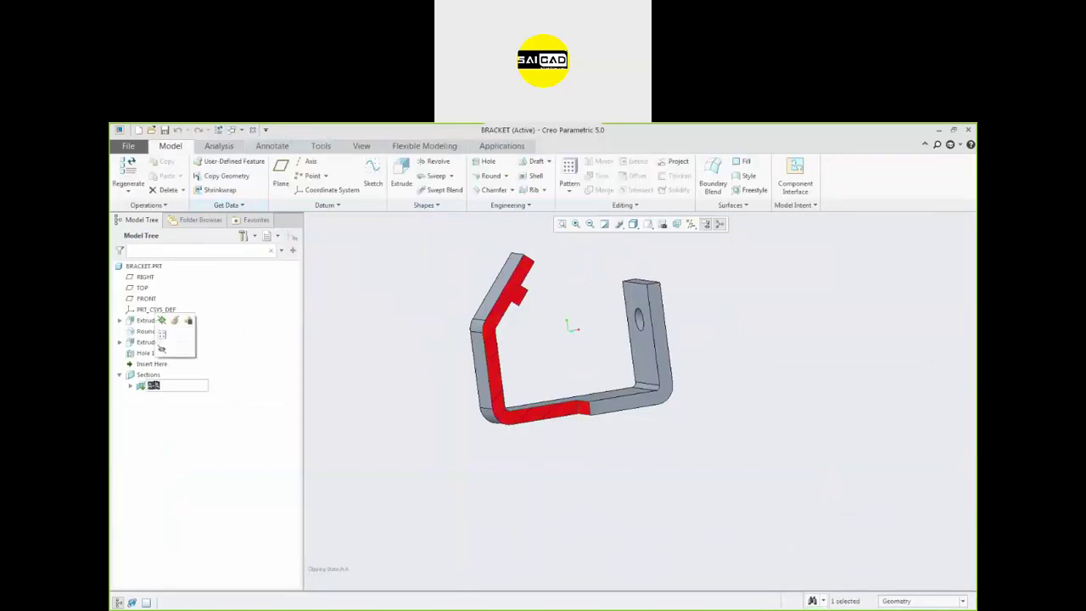
{"action": "type", "text": "A"}
{"action": "left_click", "coordinate": [393, 381]}
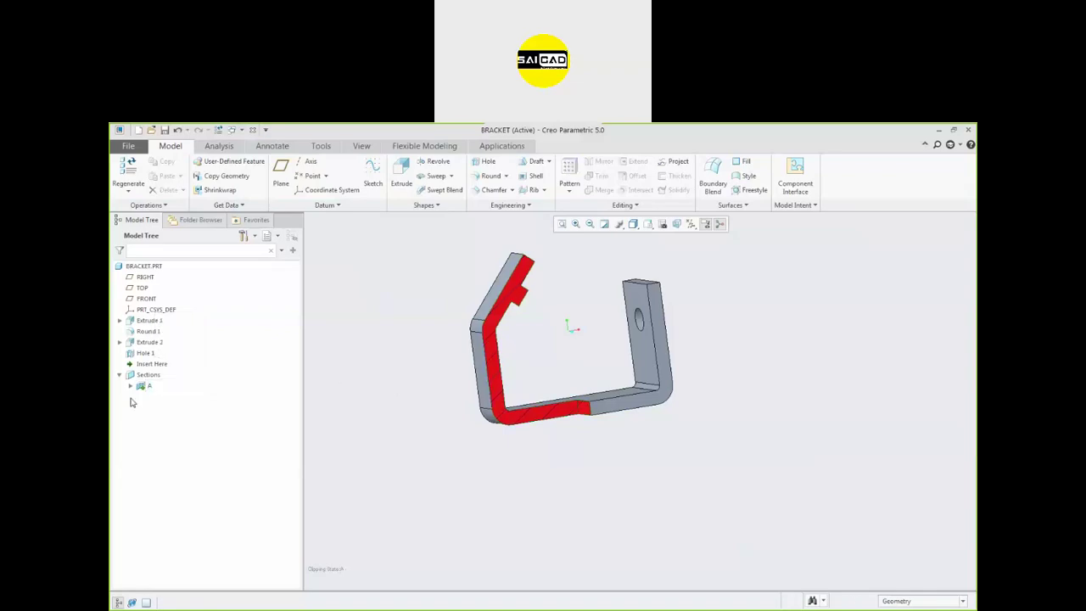
Save the bracket part and return to the DRW0001 drawing
{"action": "left_click", "coordinate": [165, 130]}
{"action": "left_click", "coordinate": [233, 129]}
{"action": "left_click", "coordinate": [242, 156]}
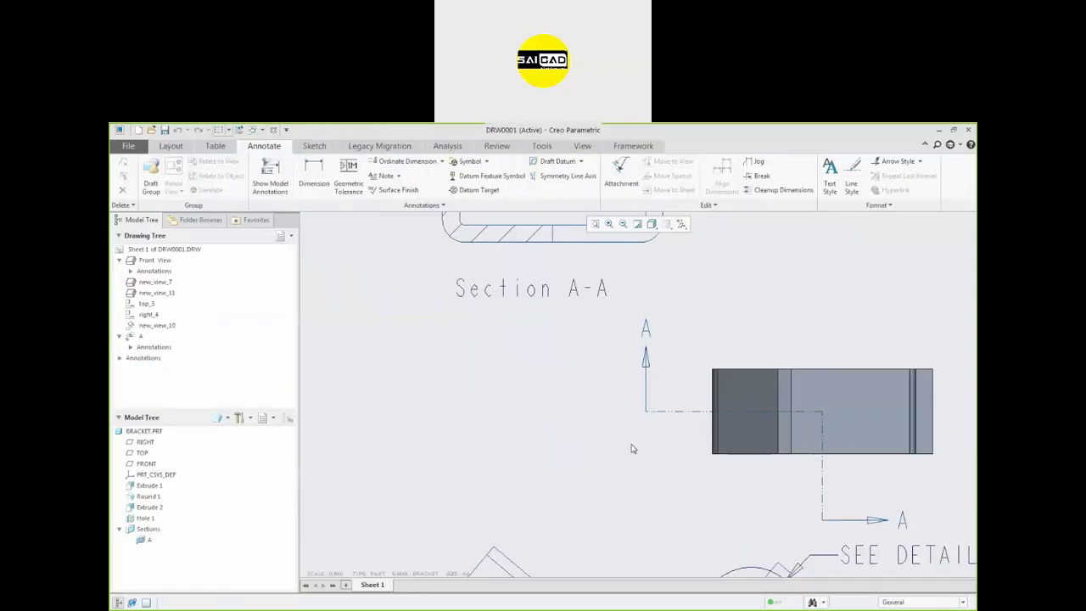
{"action": "scroll", "coordinate": [589, 343], "scroll_direction": "down", "scroll_amount": 2}
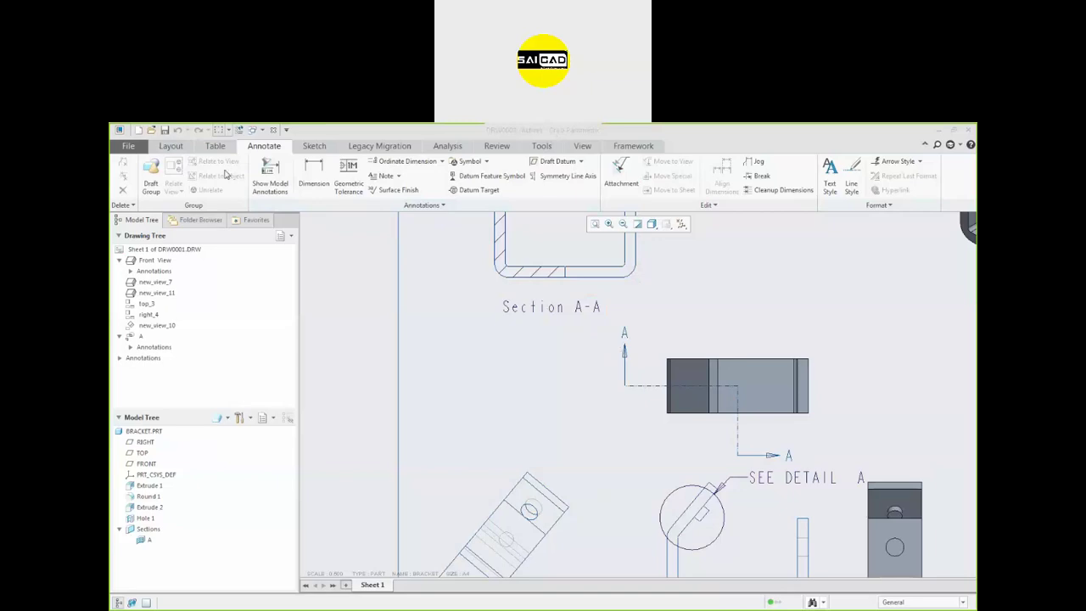
{"action": "scroll", "coordinate": [422, 379], "scroll_direction": "up", "scroll_amount": 3}
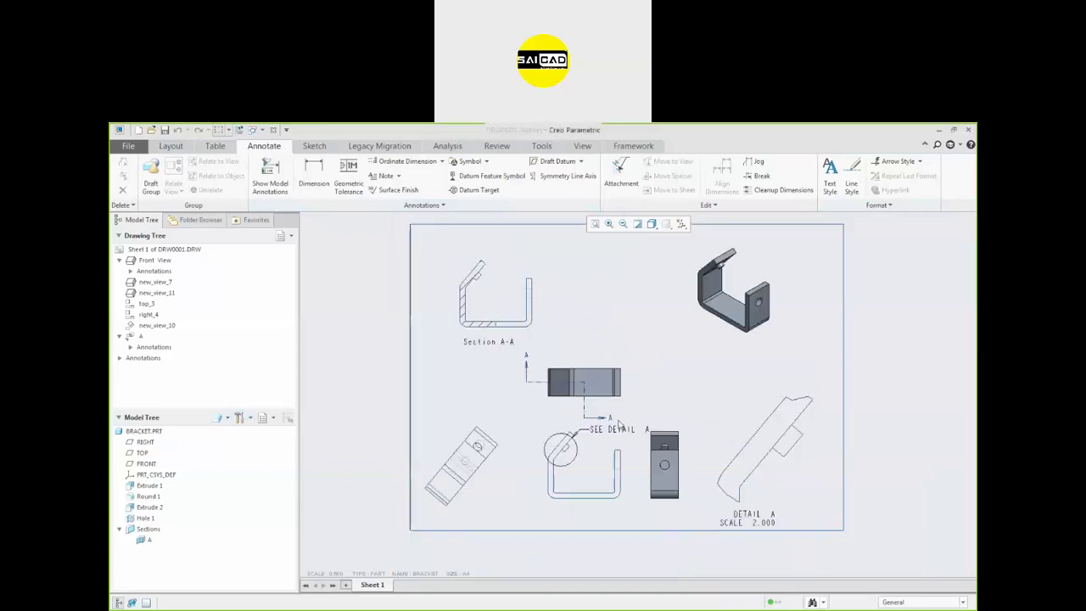
{"action": "scroll", "coordinate": [551, 373], "scroll_direction": "down", "scroll_amount": 2}
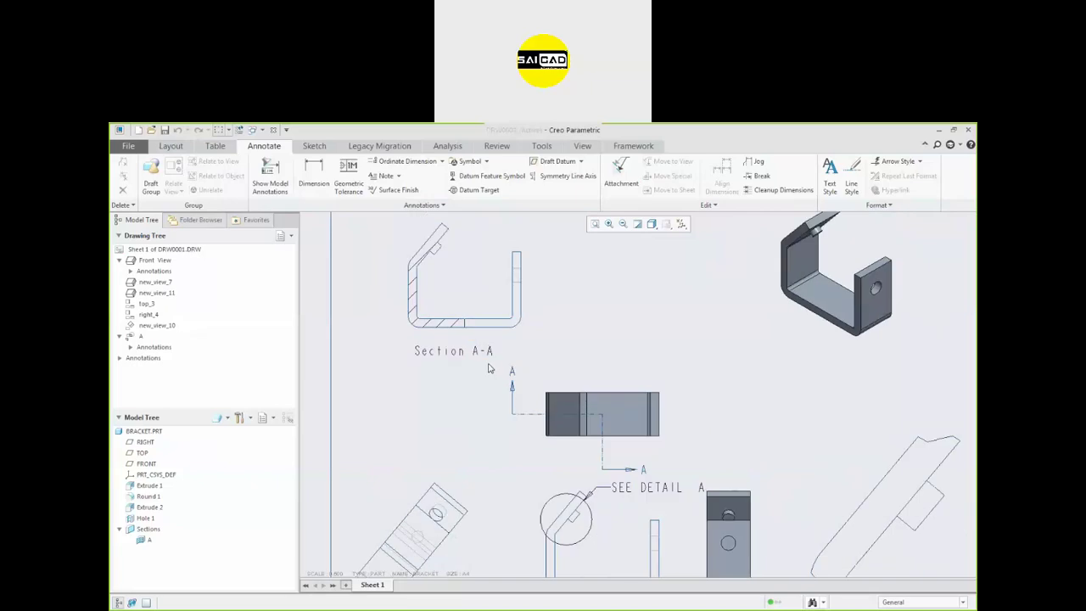
{"action": "scroll", "coordinate": [571, 318], "scroll_direction": "up", "scroll_amount": 2}
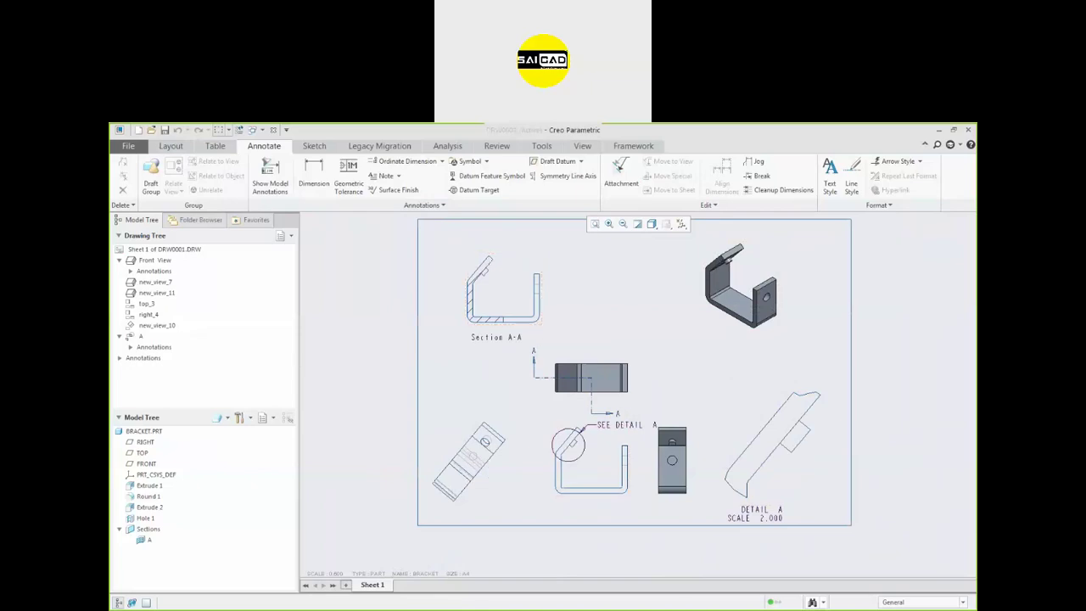
Switch to the BRACKET.PRT window and open the list of its saved view orientations
{"action": "left_click", "coordinate": [252, 130]}
{"action": "left_click", "coordinate": [640, 308]}
{"action": "left_click", "coordinate": [239, 130]}
{"action": "left_click", "coordinate": [297, 232]}
{"action": "middle_click_drag", "start_coordinate": [509, 305], "coordinate": [484, 354]}
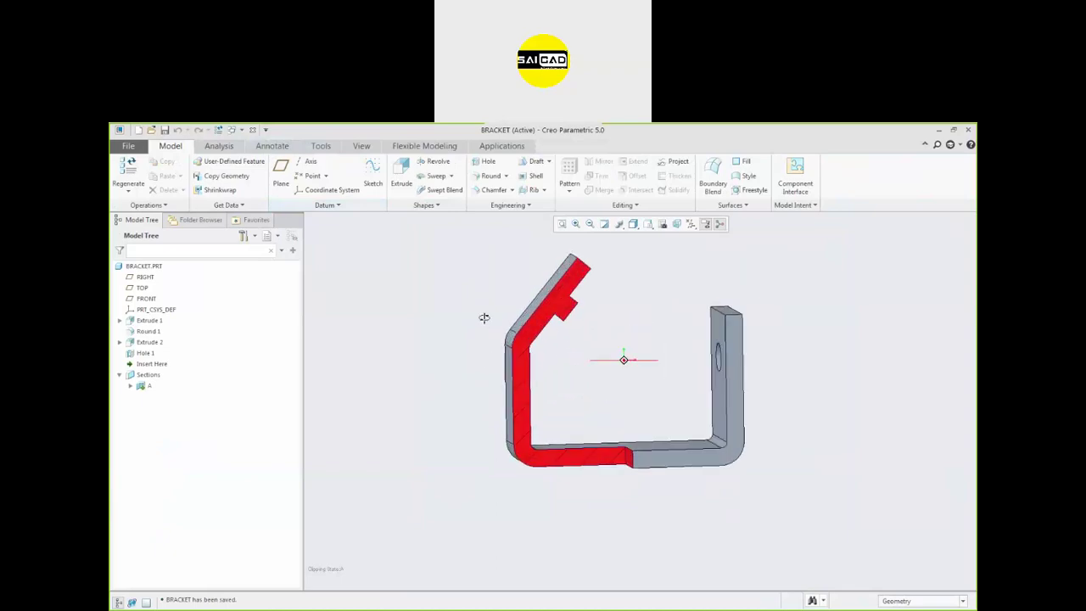
{"action": "key", "text": "ctrl+d"}
{"action": "middle_click_drag", "start_coordinate": [593, 356], "coordinate": [599, 348]}
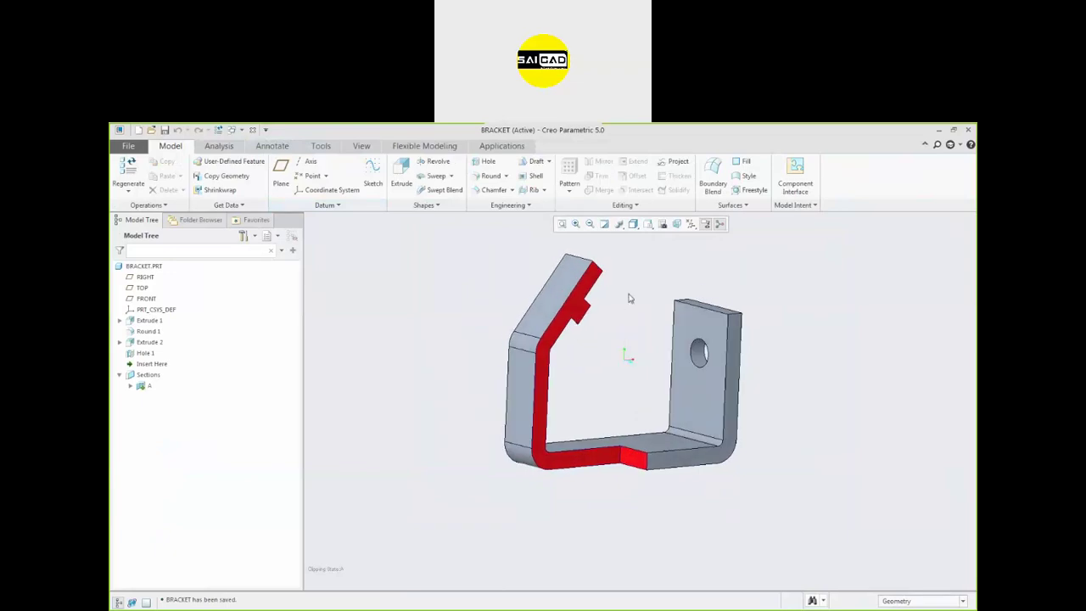
{"action": "left_click", "coordinate": [661, 226]}
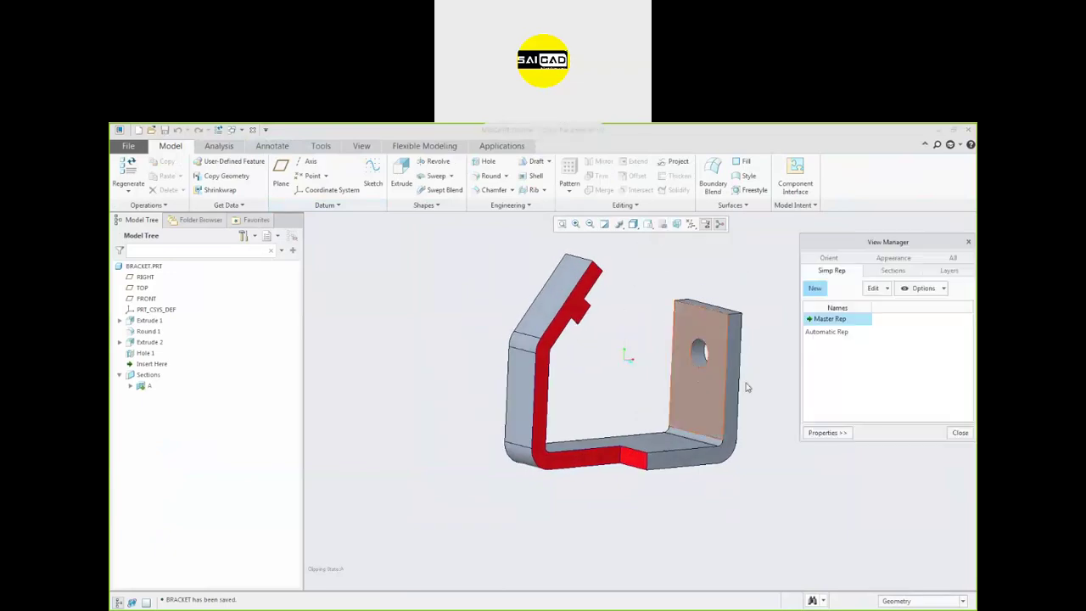
{"action": "left_click", "coordinate": [845, 257]}
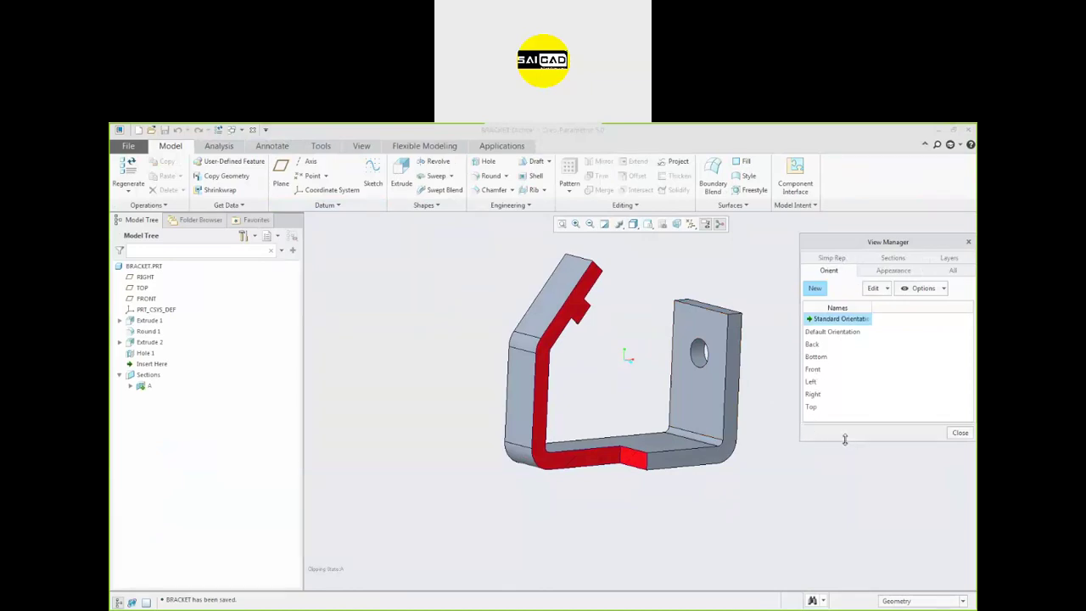
Rotate the bracket to an angled pictorial view and save it as a new orientation named 3D
{"action": "scroll", "coordinate": [574, 428], "scroll_direction": "down", "scroll_amount": 3}
{"action": "mouse_move", "coordinate": [594, 407]}
{"action": "middle_mouse_down"}
{"action": "mouse_move", "coordinate": [648, 429]}
{"action": "mouse_move", "coordinate": [635, 442]}
{"action": "mouse_move", "coordinate": [579, 400]}
{"action": "mouse_move", "coordinate": [564, 416]}
{"action": "mouse_move", "coordinate": [571, 465]}
{"action": "mouse_move", "coordinate": [565, 402]}
{"action": "mouse_move", "coordinate": [594, 397]}
{"action": "mouse_move", "coordinate": [630, 421]}
{"action": "mouse_move", "coordinate": [585, 399]}
{"action": "mouse_move", "coordinate": [594, 402]}
{"action": "middle_mouse_up"}
{"action": "scroll", "coordinate": [636, 442], "scroll_direction": "up", "scroll_amount": 3}
{"action": "scroll", "coordinate": [549, 409], "scroll_direction": "up", "scroll_amount": 4}
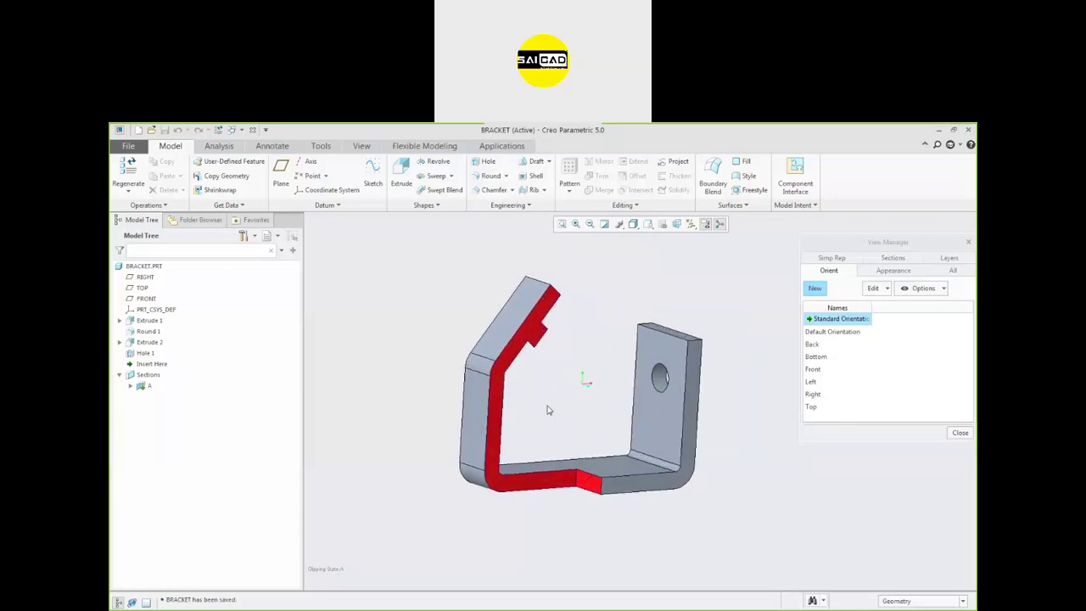
{"action": "middle_click_drag", "start_coordinate": [687, 473], "coordinate": [647, 433]}
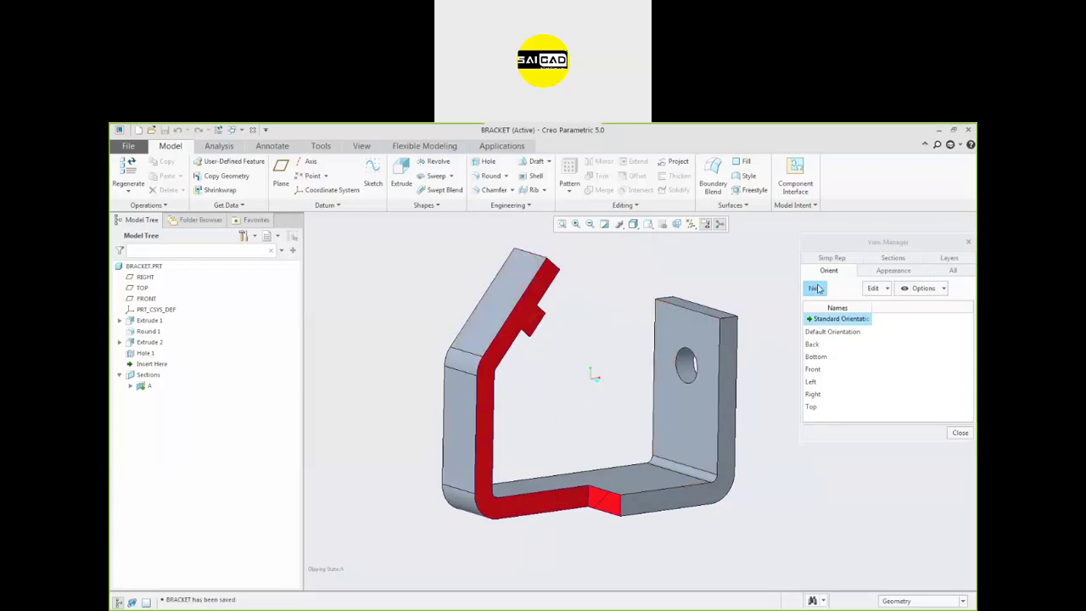
{"action": "left_click", "coordinate": [816, 289]}
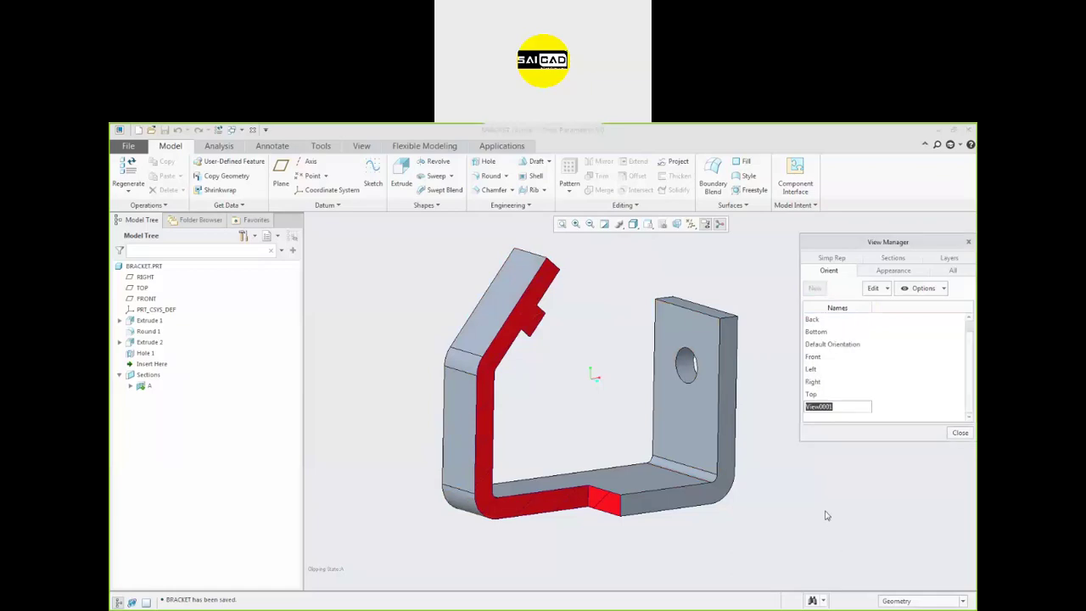
{"action": "key", "text": "Right"}
{"action": "key", "text": "BackSpace"}
{"action": "key", "text": "BackSpace"}
{"action": "key", "text": "BackSpace"}
{"action": "key", "text": "BackSpace"}
{"action": "key", "text": "BackSpace"}
{"action": "key", "text": "BackSpace"}
{"action": "left_click", "coordinate": [860, 466]}
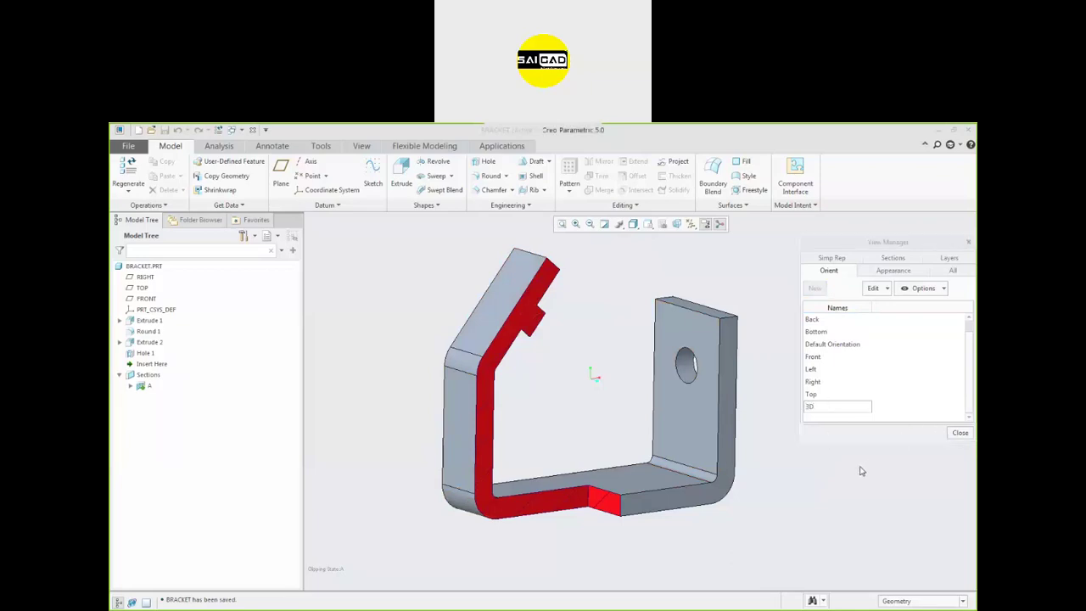
{"action": "left_click", "coordinate": [903, 407]}
{"action": "key", "text": "Return"}
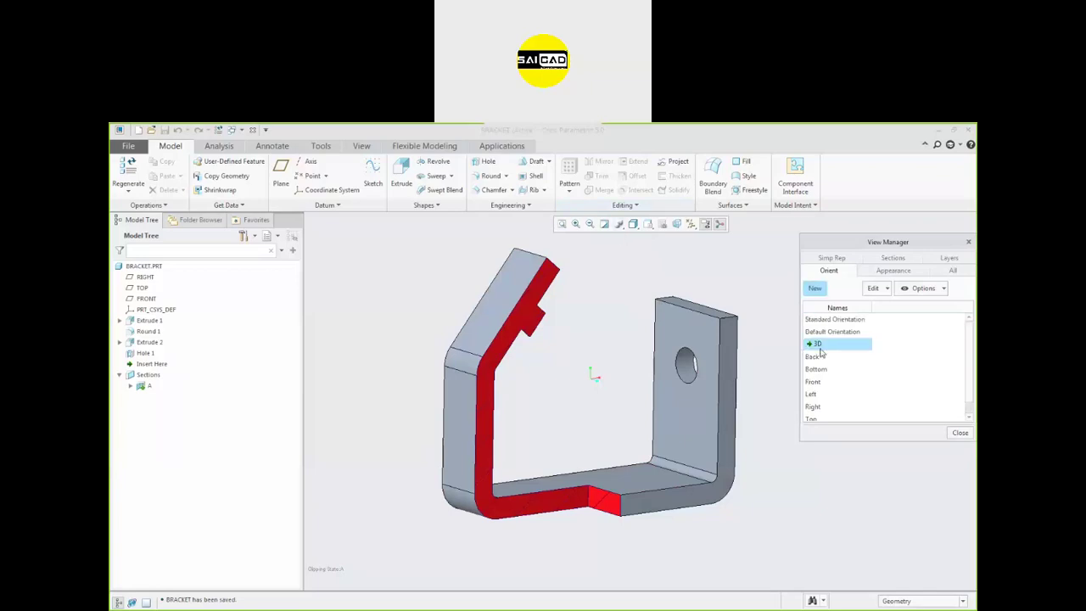
{"action": "left_click", "coordinate": [968, 242]}
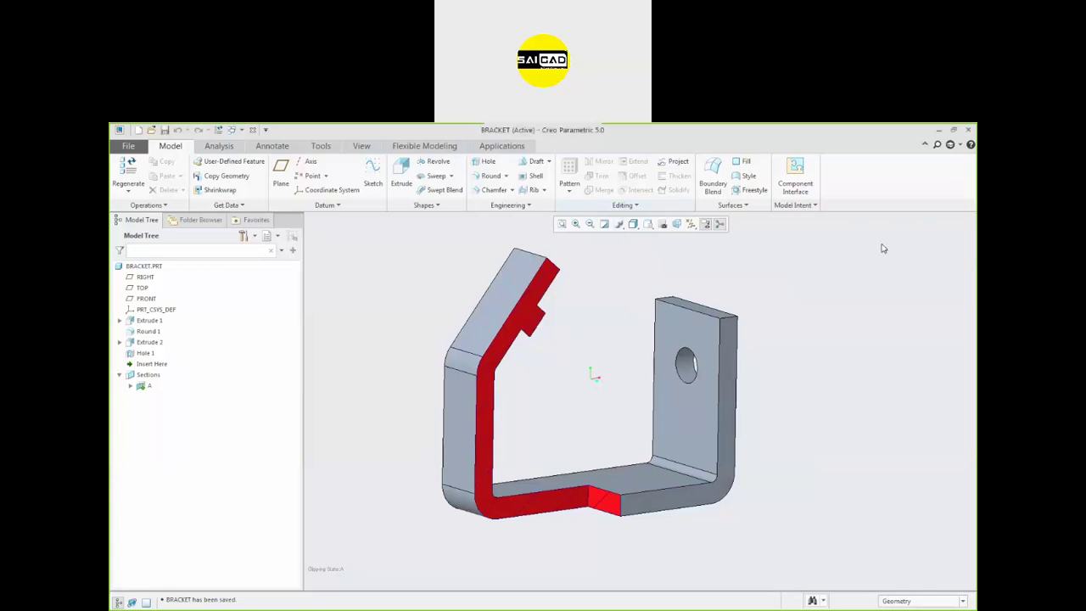
Check the saved orientations by showing the bracket in BACK view and recalling 3D
{"action": "left_click", "coordinate": [636, 224]}
{"action": "left_click", "coordinate": [649, 225]}
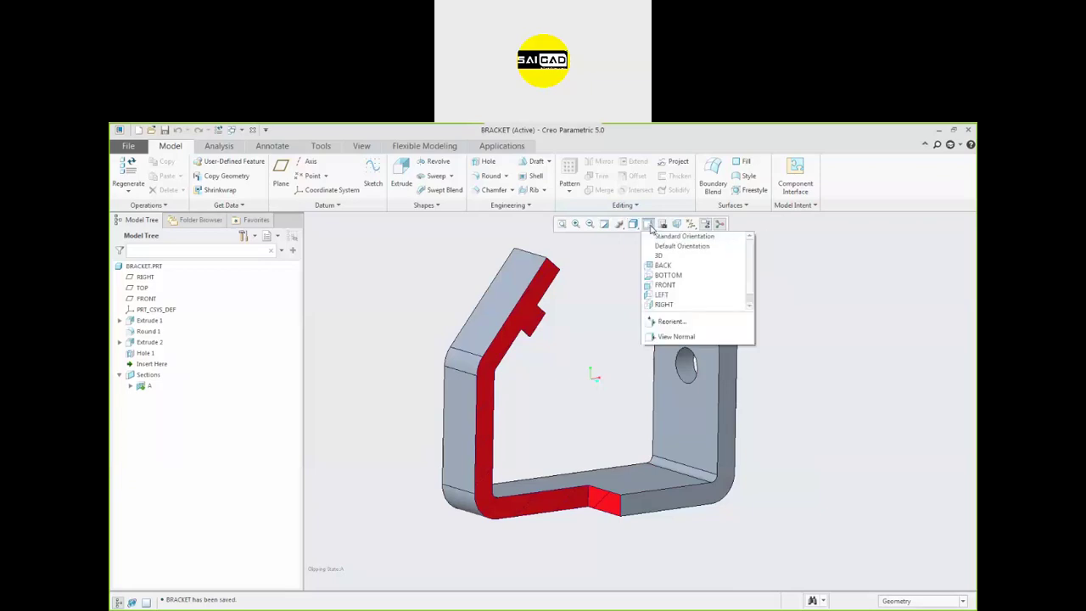
{"action": "left_click", "coordinate": [662, 266]}
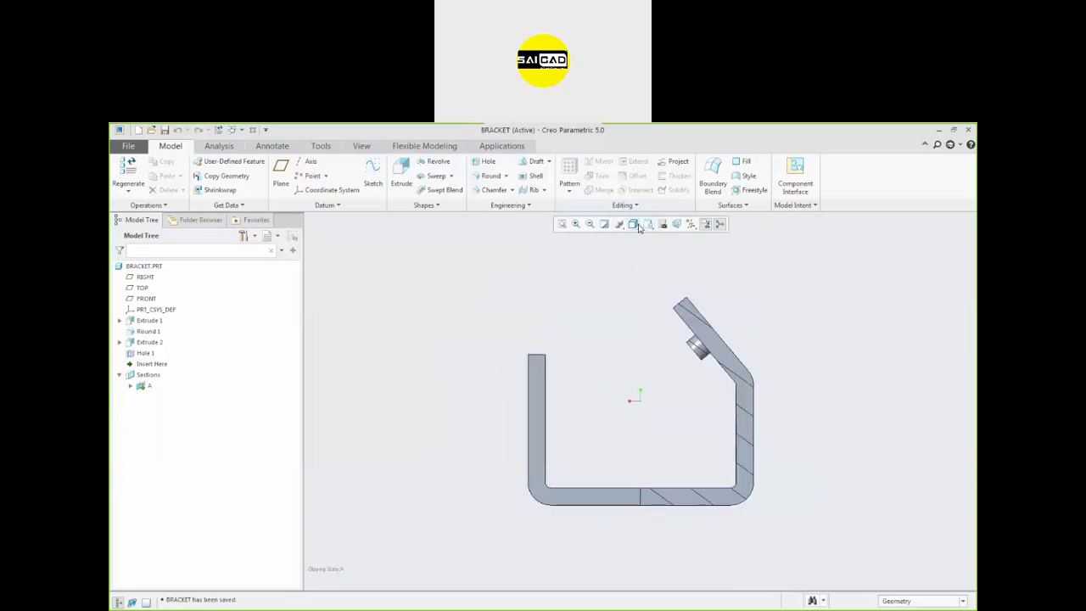
{"action": "left_click", "coordinate": [648, 225]}
{"action": "left_click", "coordinate": [660, 256]}
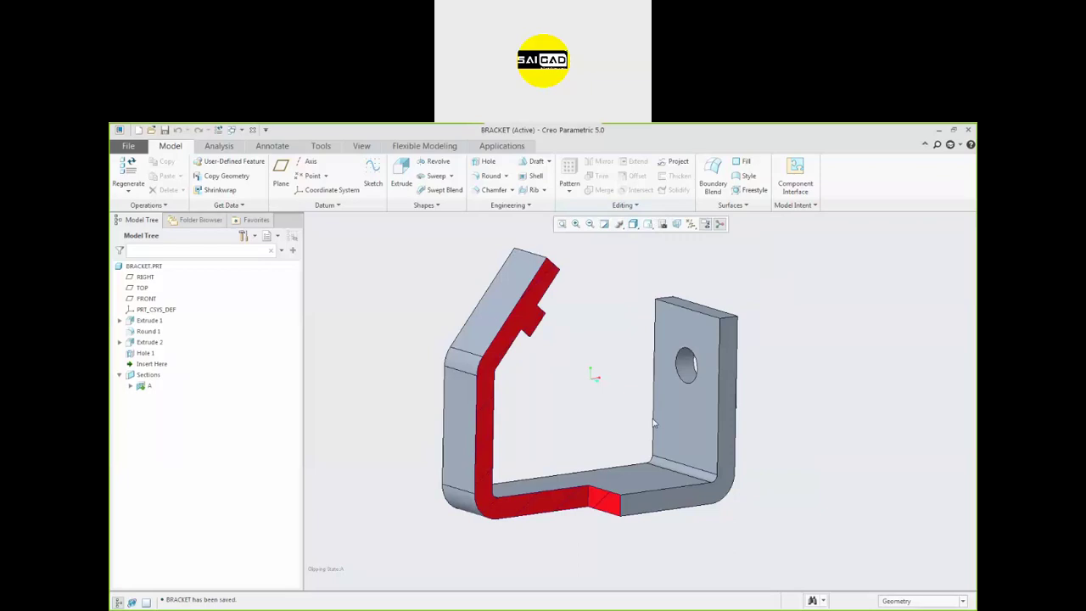
Return to the DRW0001 drawing and place a general view in 3D orientation, with no combined state, between the section and isometric views
{"action": "left_click", "coordinate": [232, 130]}
{"action": "left_click", "coordinate": [253, 152]}
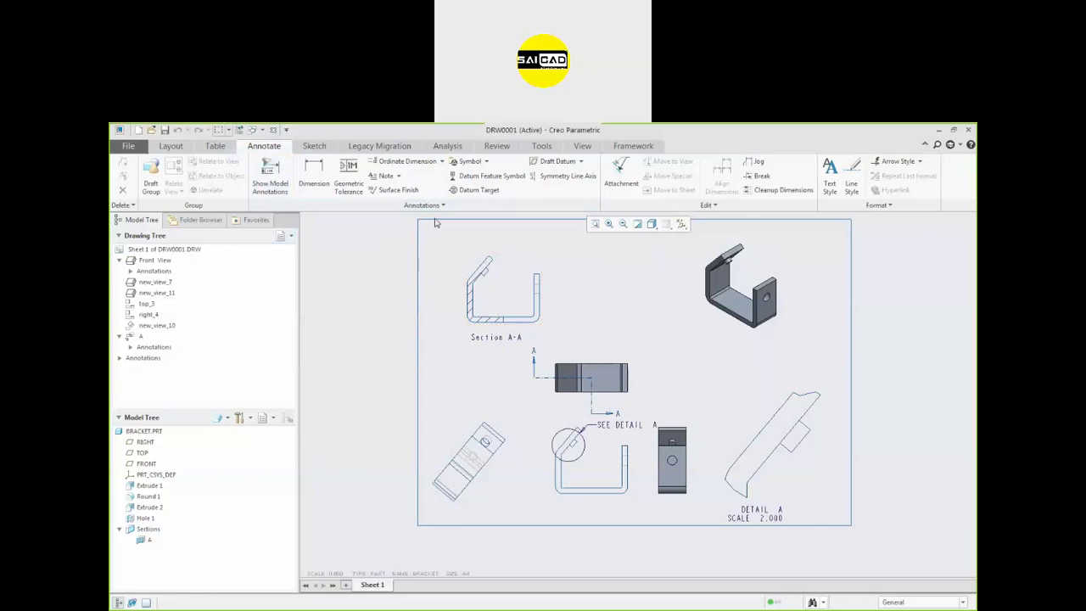
{"action": "left_click", "coordinate": [171, 147]}
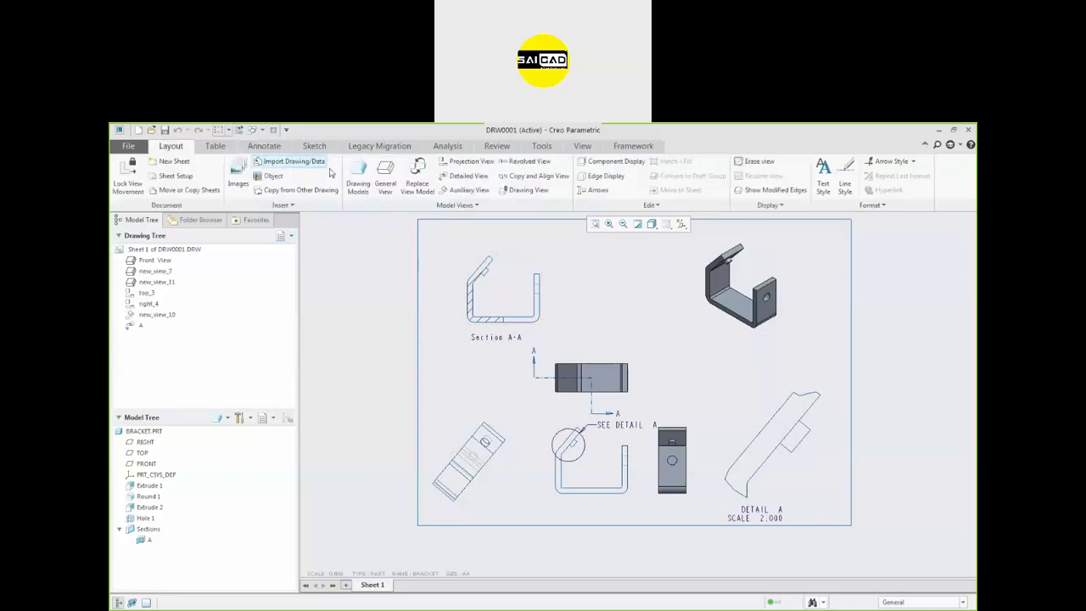
{"action": "left_click", "coordinate": [385, 174]}
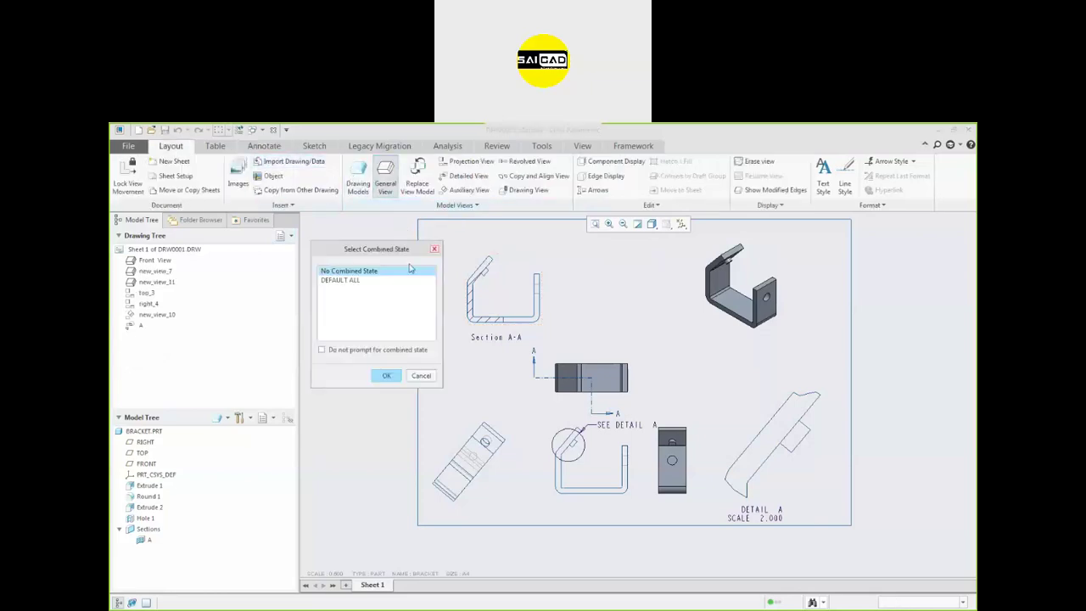
{"action": "left_click", "coordinate": [386, 374]}
{"action": "left_click", "coordinate": [595, 301]}
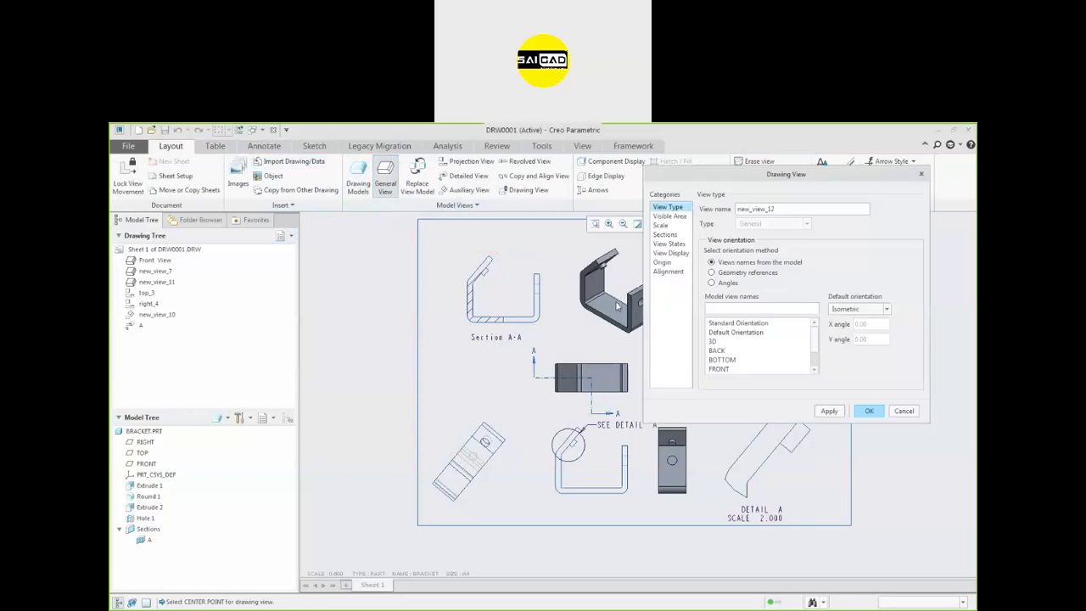
{"action": "left_click", "coordinate": [713, 341]}
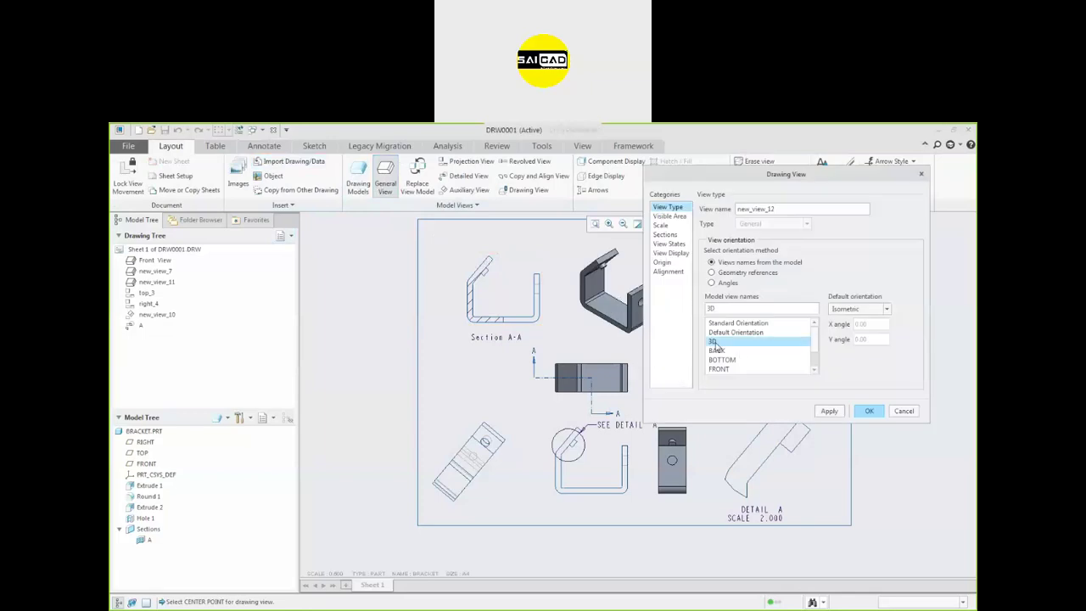
{"action": "left_click", "coordinate": [828, 411]}
{"action": "left_click", "coordinate": [879, 414]}
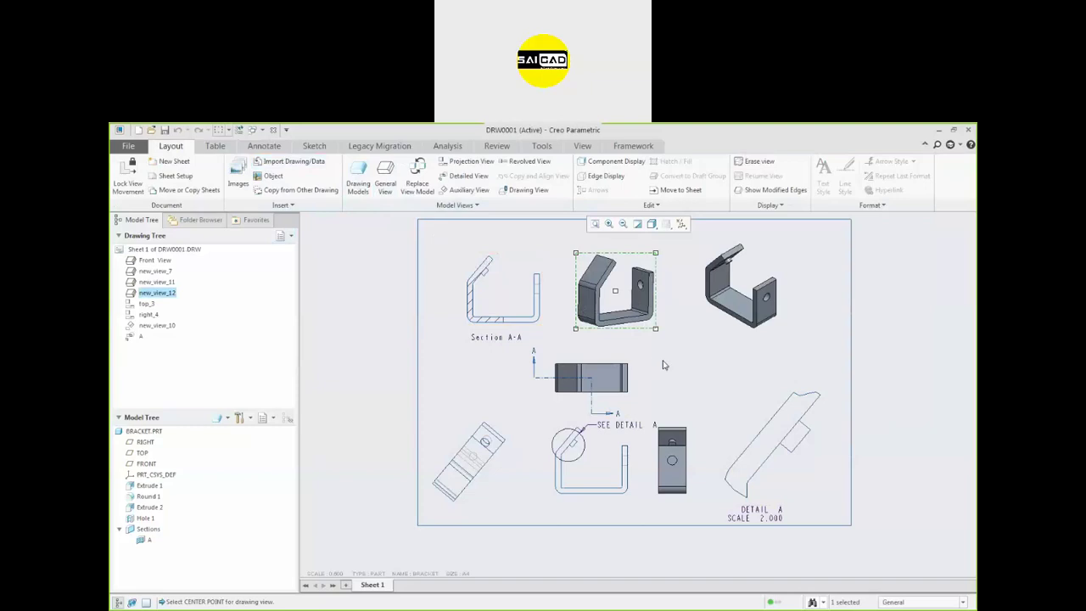
Try to section the new 3D view by a single part surface and by a 2D cross-section
{"action": "scroll", "coordinate": [611, 280], "scroll_direction": "up", "scroll_amount": 2}
{"action": "scroll", "coordinate": [589, 342], "scroll_direction": "up", "scroll_amount": 1}
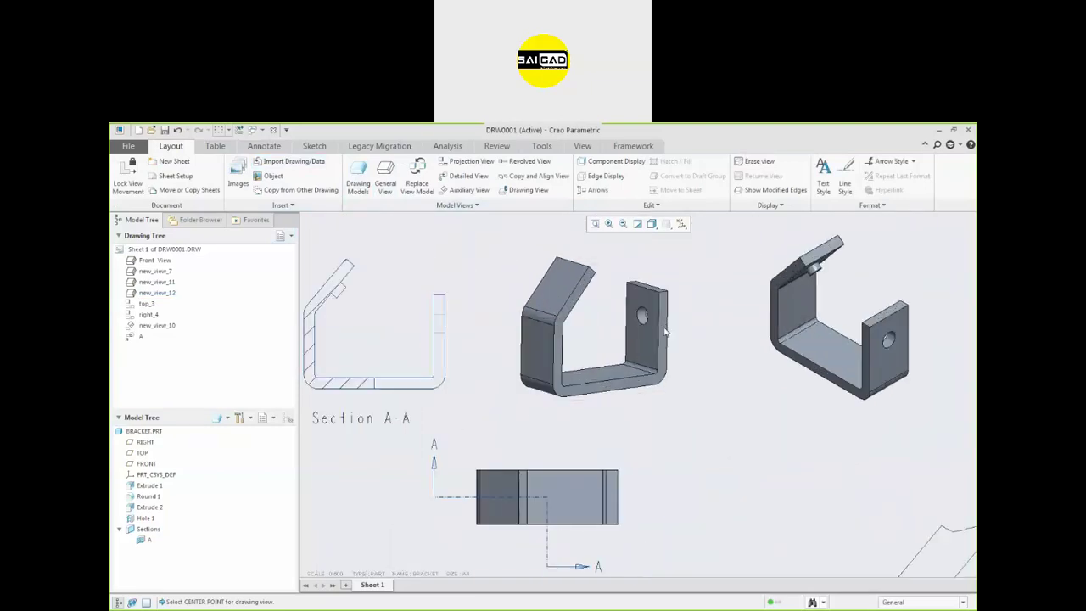
{"action": "left_click", "coordinate": [558, 299]}
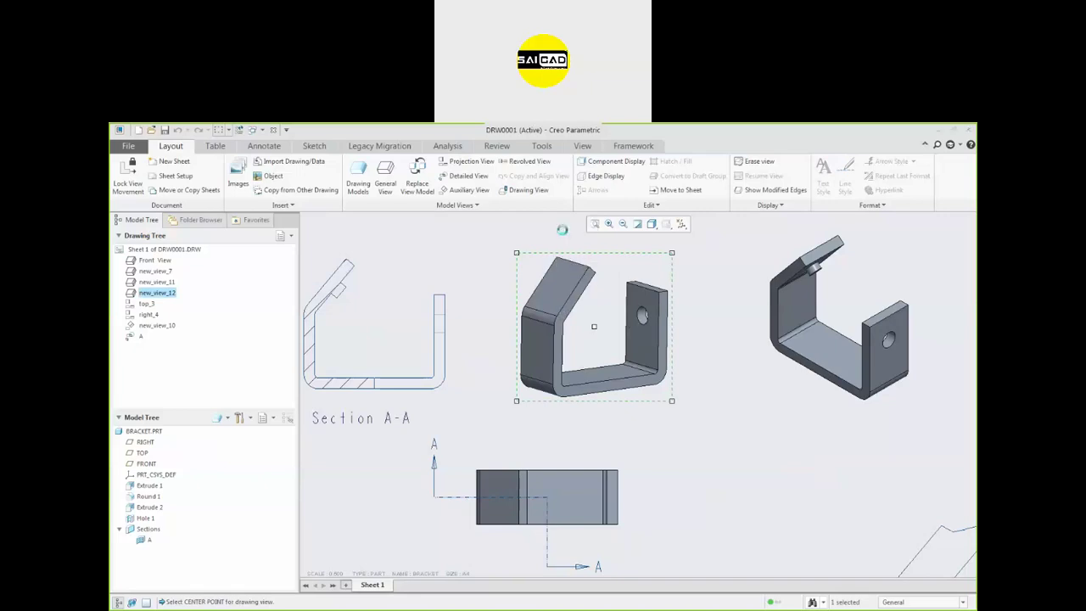
{"action": "left_click", "coordinate": [565, 245]}
{"action": "left_click", "coordinate": [665, 235]}
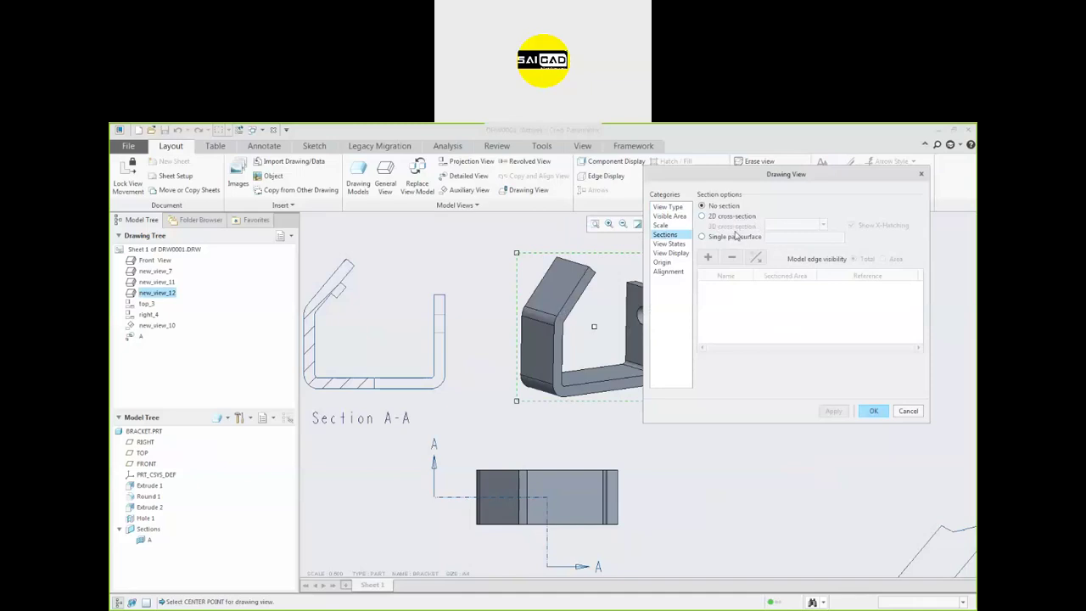
{"action": "left_click", "coordinate": [703, 236]}
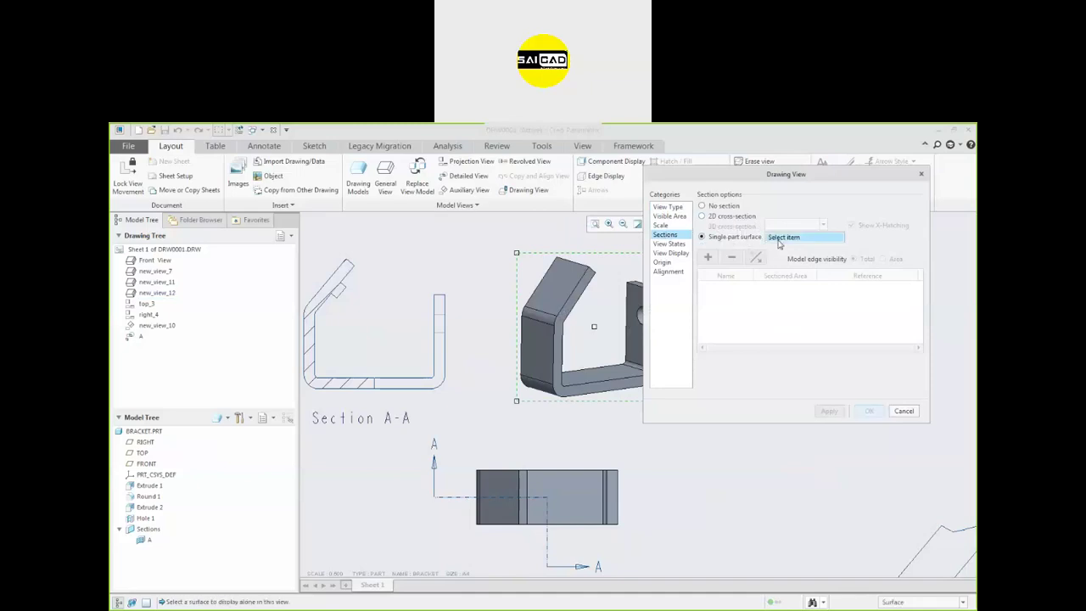
{"action": "left_click", "coordinate": [605, 291]}
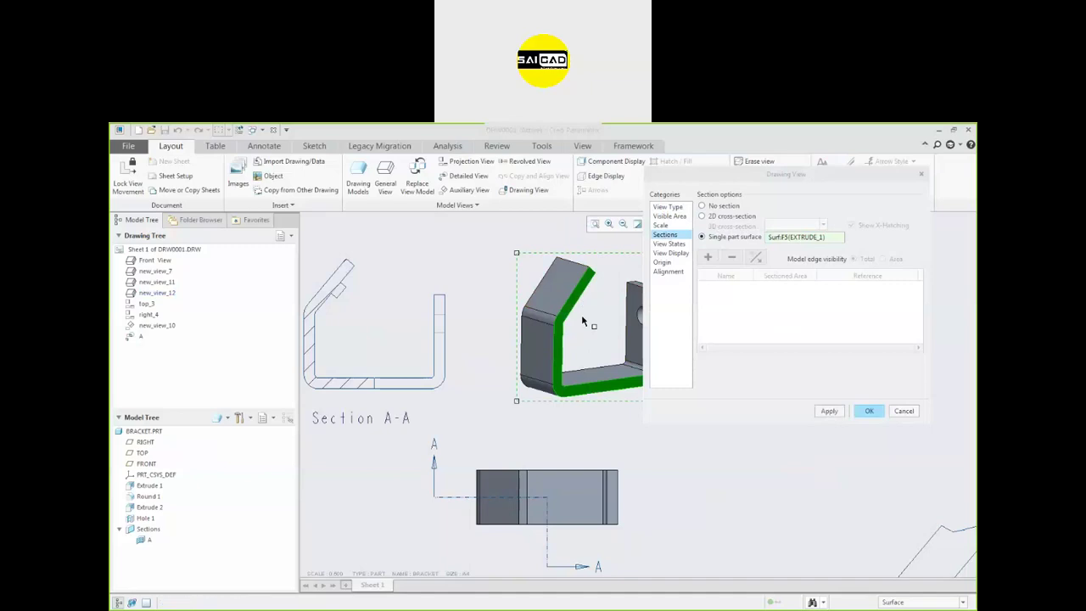
{"action": "left_click", "coordinate": [711, 216]}
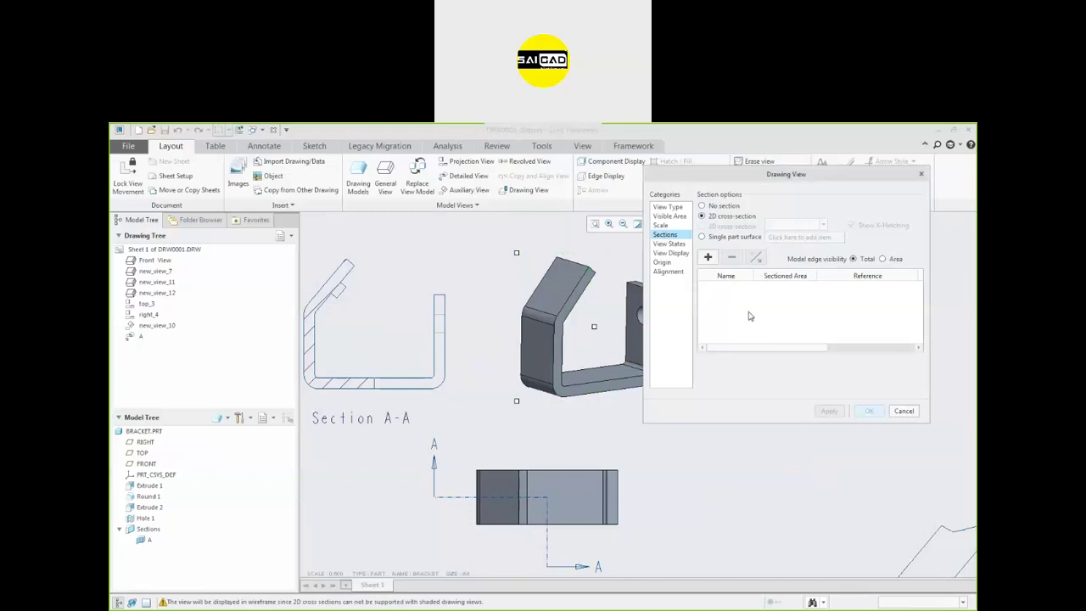
{"action": "left_click", "coordinate": [667, 207]}
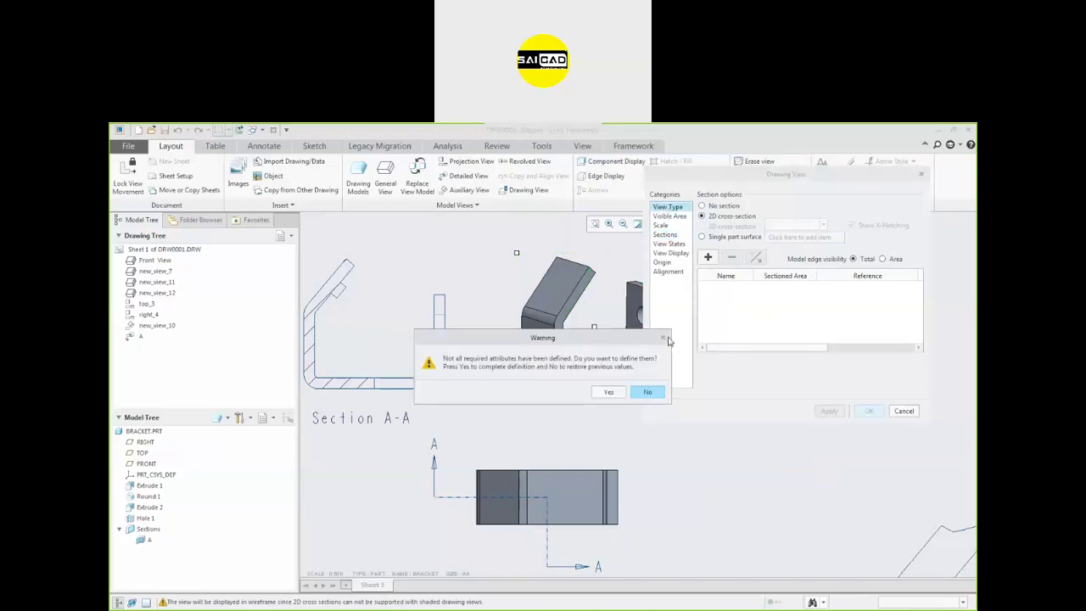
{"action": "left_click", "coordinate": [633, 396]}
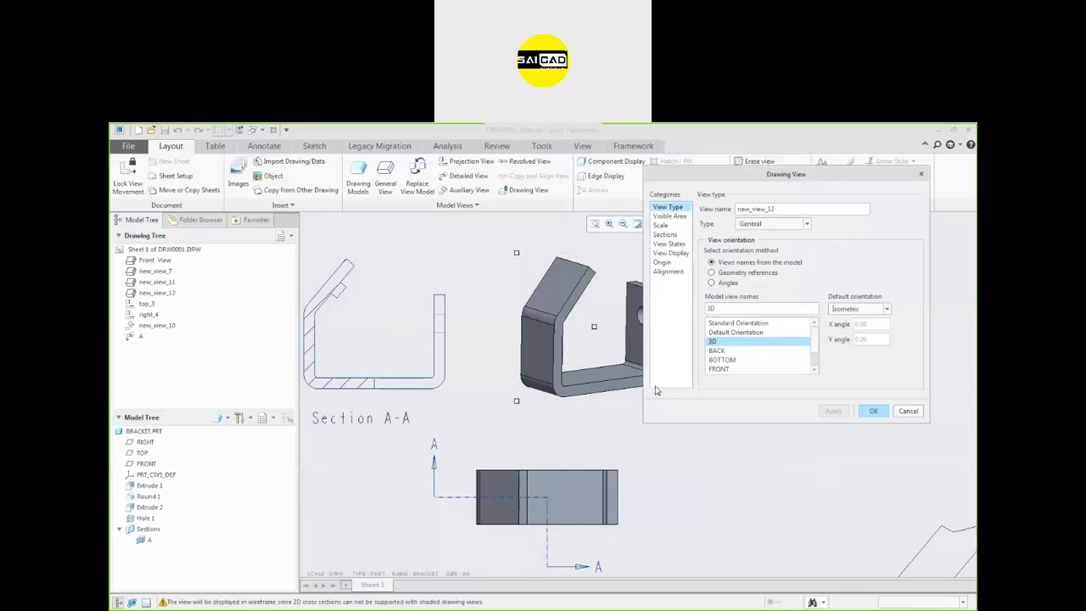
Try the FRONT orientation on the newly placed view and check its section options
{"action": "left_click", "coordinate": [720, 369]}
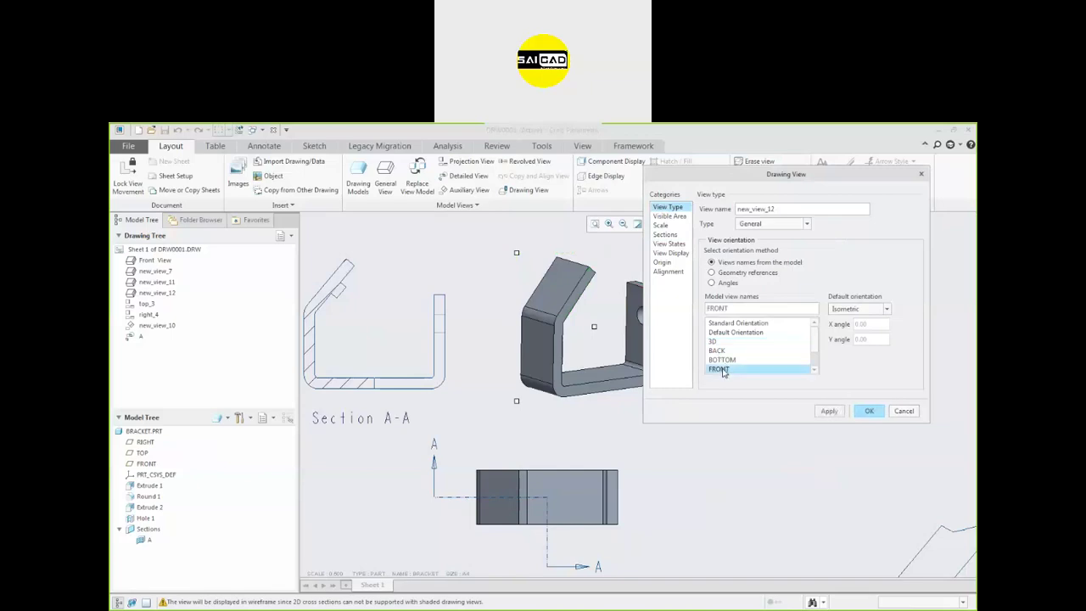
{"action": "left_click", "coordinate": [830, 410]}
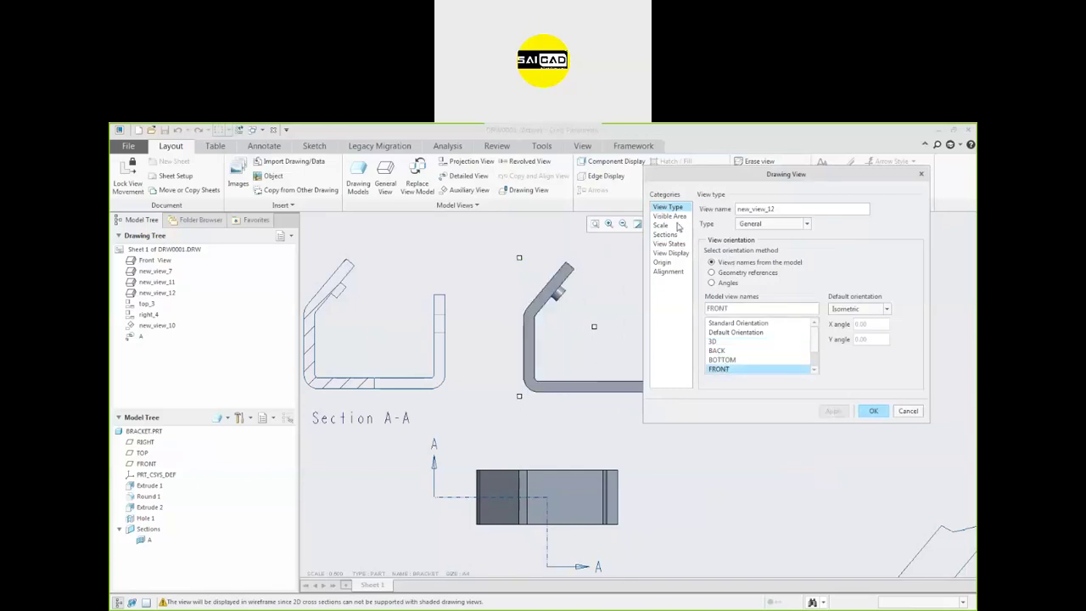
{"action": "left_click", "coordinate": [670, 235]}
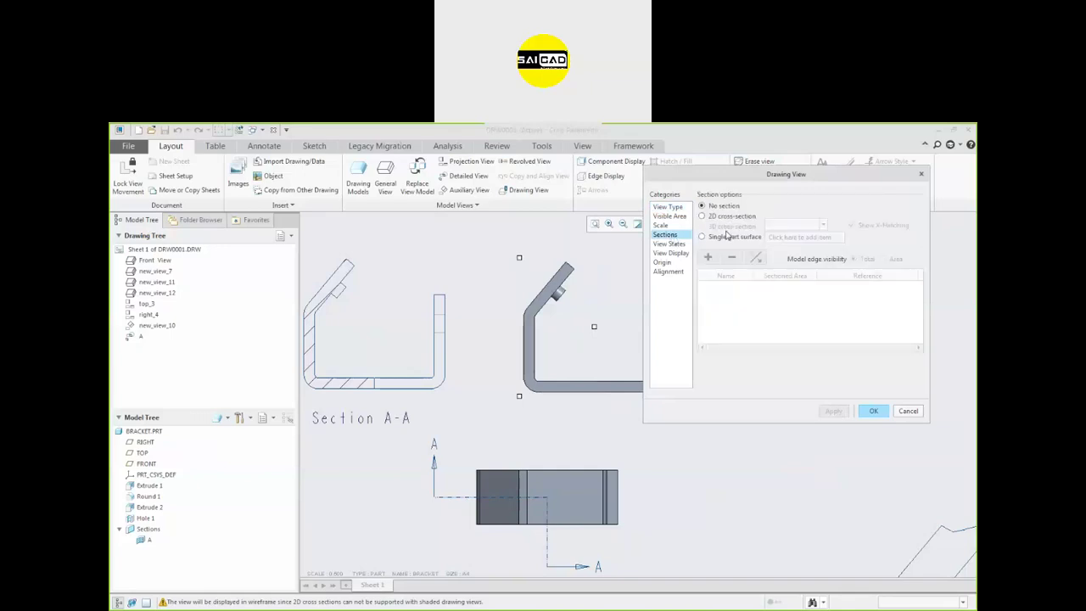
{"action": "left_click", "coordinate": [667, 208]}
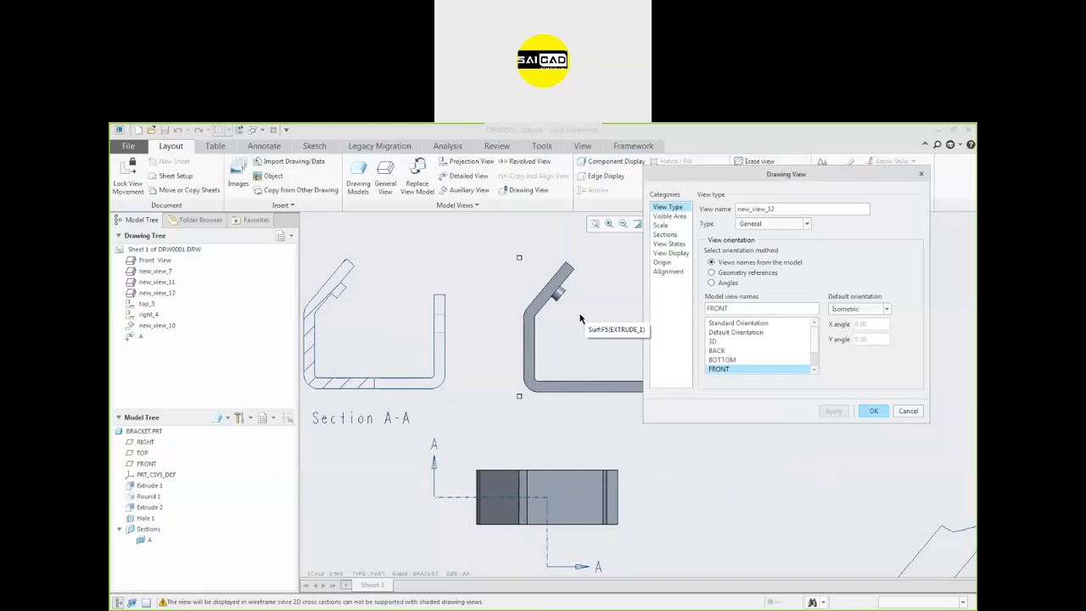
Set the newly placed view back to the 3D orientation and close its view settings
{"action": "left_click", "coordinate": [713, 341]}
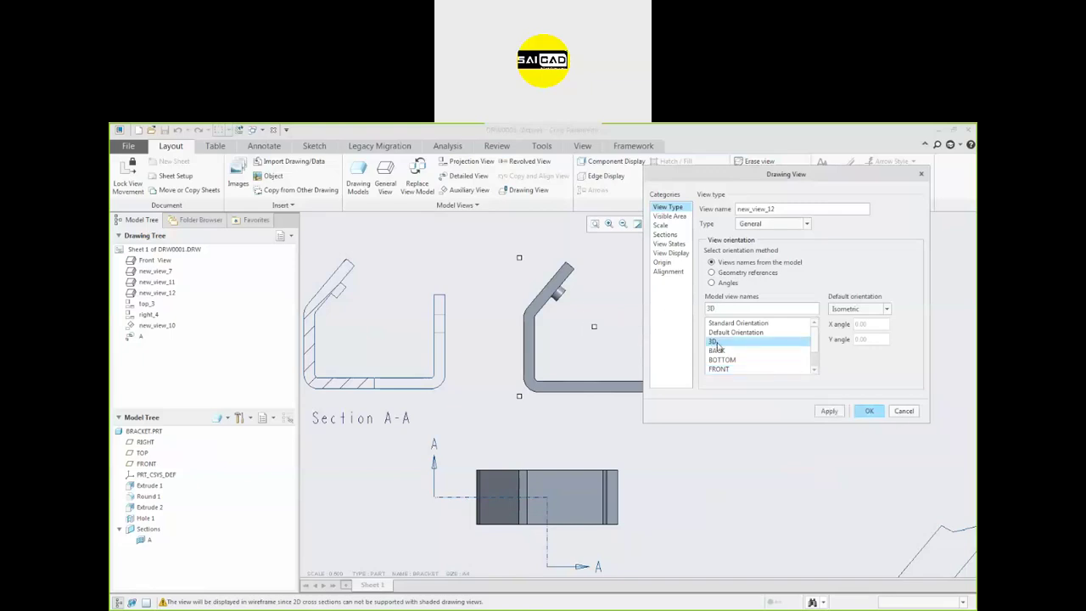
{"action": "left_click", "coordinate": [828, 412]}
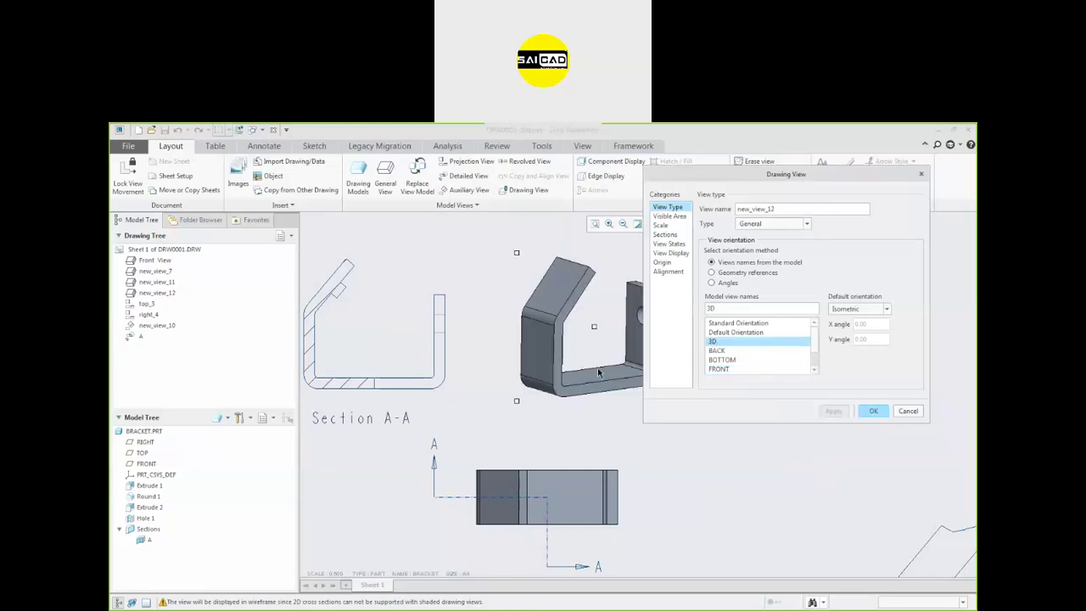
{"action": "left_click", "coordinate": [874, 411]}
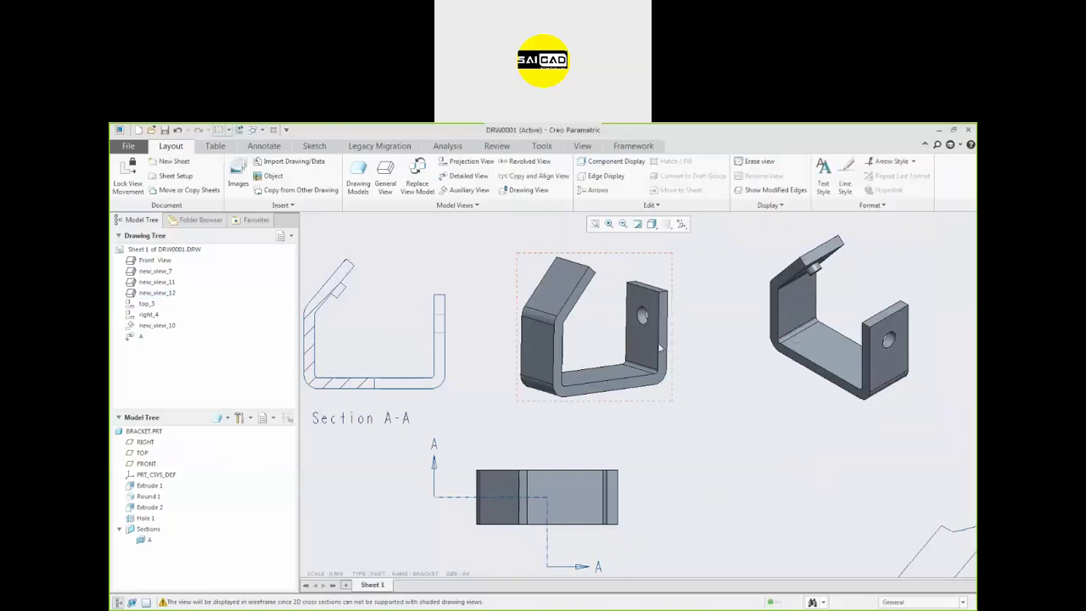
{"action": "scroll", "coordinate": [660, 348], "scroll_direction": "down", "scroll_amount": 2}
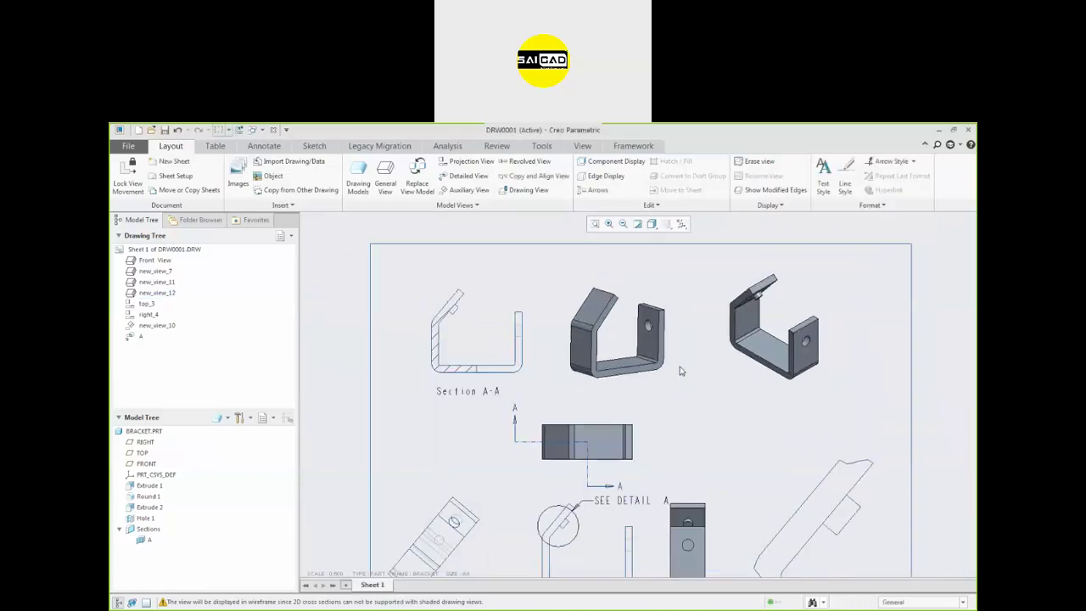
Start a new drawing of asm0001.asm and specify it as empty with format
{"action": "scroll", "coordinate": [684, 362], "scroll_direction": "down", "scroll_amount": 2}
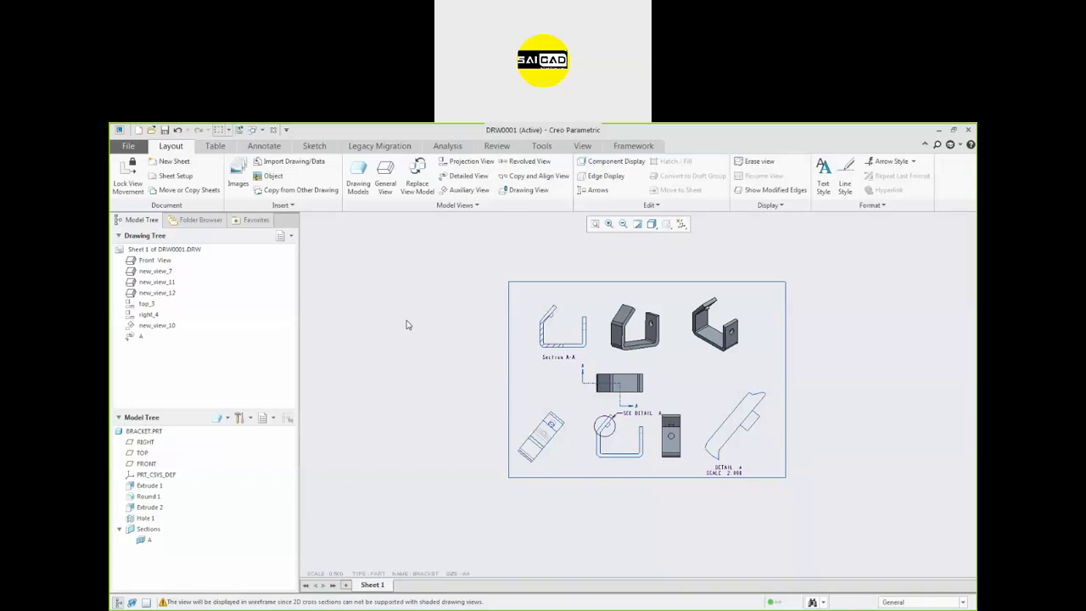
{"action": "key", "text": "ctrl+n"}
{"action": "left_click", "coordinate": [447, 369]}
{"action": "left_click", "coordinate": [559, 491]}
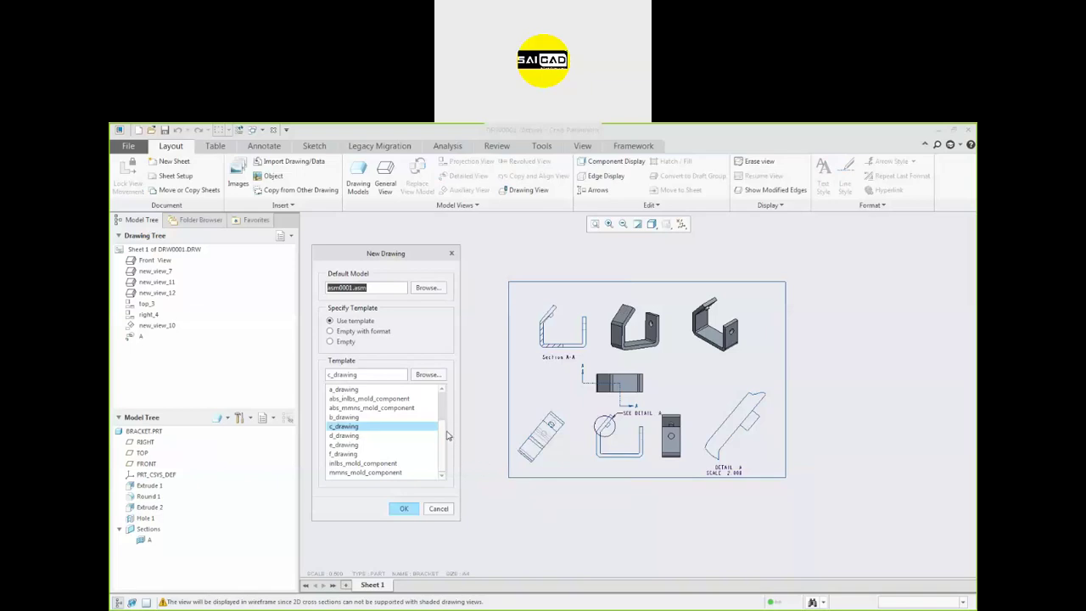
{"action": "left_click", "coordinate": [374, 333]}
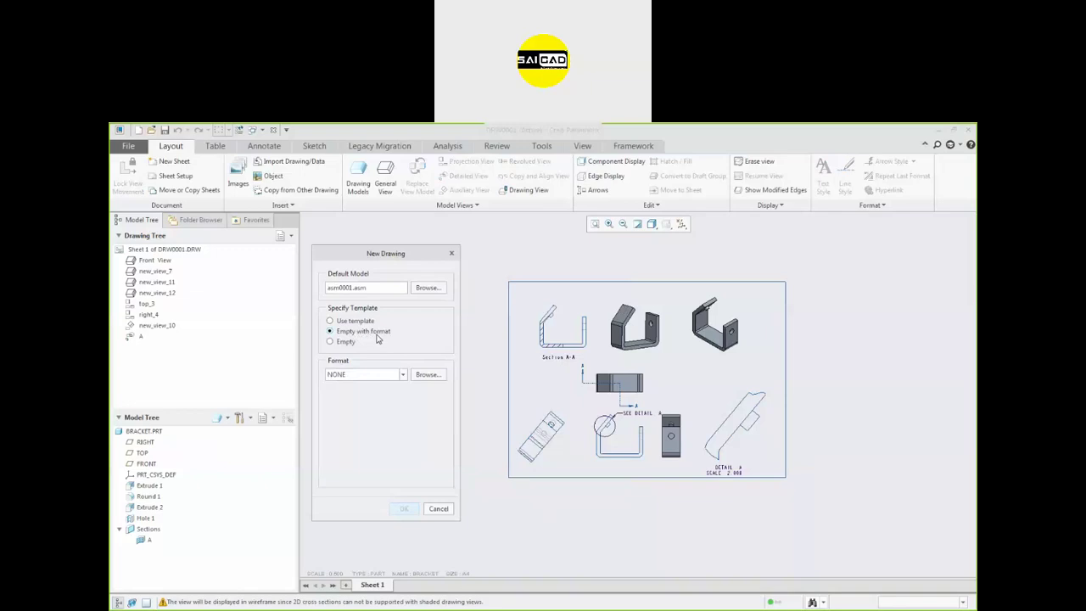
Look through the system formats available for the new drawing, without choosing one
{"action": "left_click", "coordinate": [390, 372]}
{"action": "left_click", "coordinate": [425, 378]}
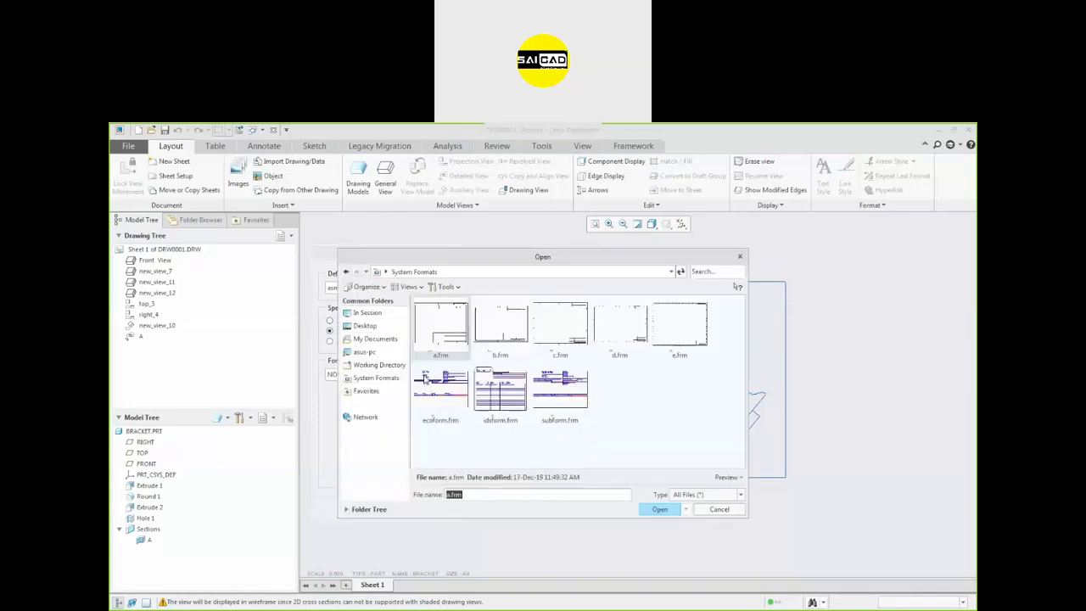
{"action": "left_click_drag", "start_coordinate": [452, 256], "coordinate": [437, 233]}
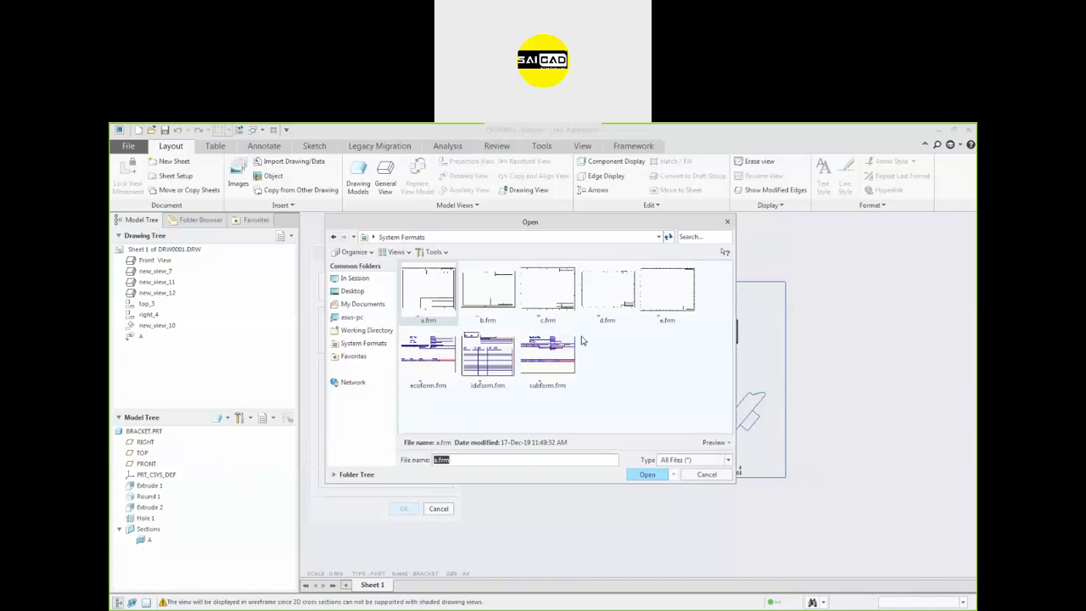
{"action": "left_click", "coordinate": [727, 221]}
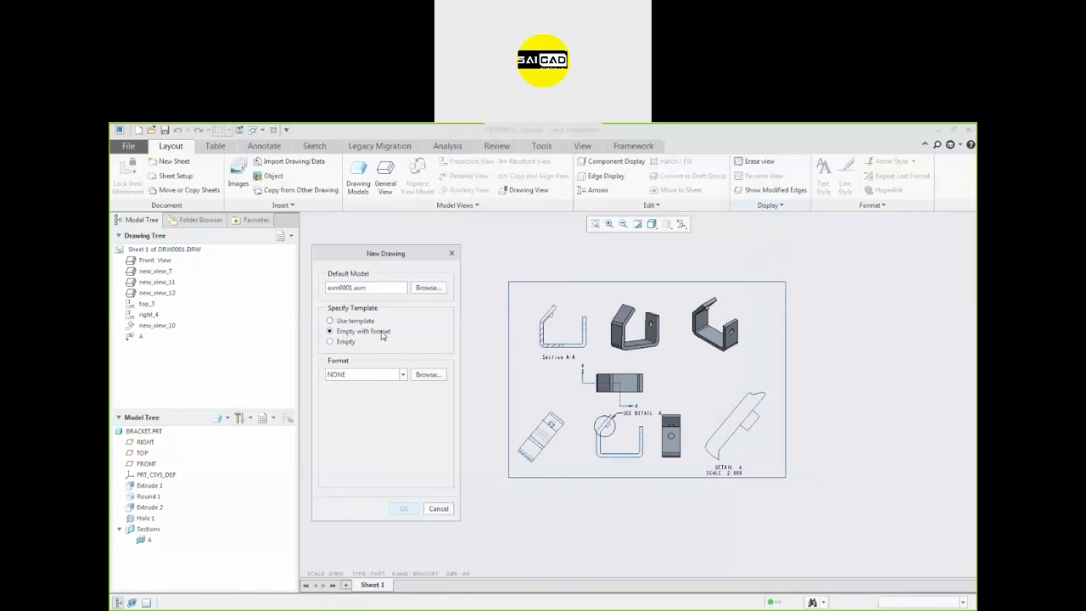
Select the e.frm system format and create the new drawing with it
{"action": "left_click", "coordinate": [425, 375]}
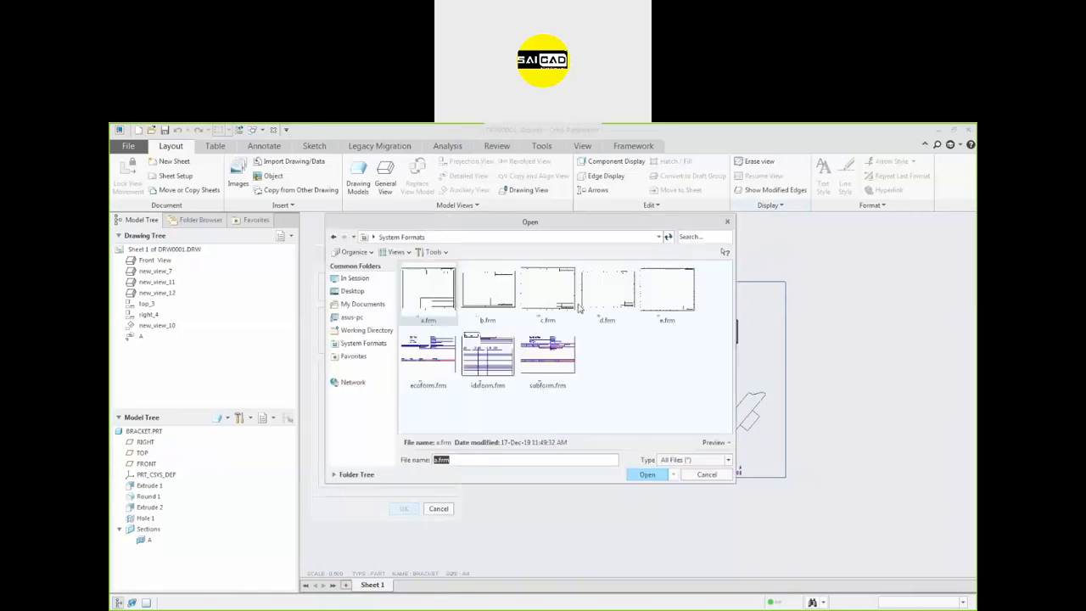
{"action": "left_click", "coordinate": [650, 302]}
{"action": "left_click", "coordinate": [616, 311]}
{"action": "left_click", "coordinate": [560, 299]}
{"action": "left_click", "coordinate": [506, 300]}
{"action": "left_click", "coordinate": [454, 302]}
{"action": "left_click", "coordinate": [650, 288]}
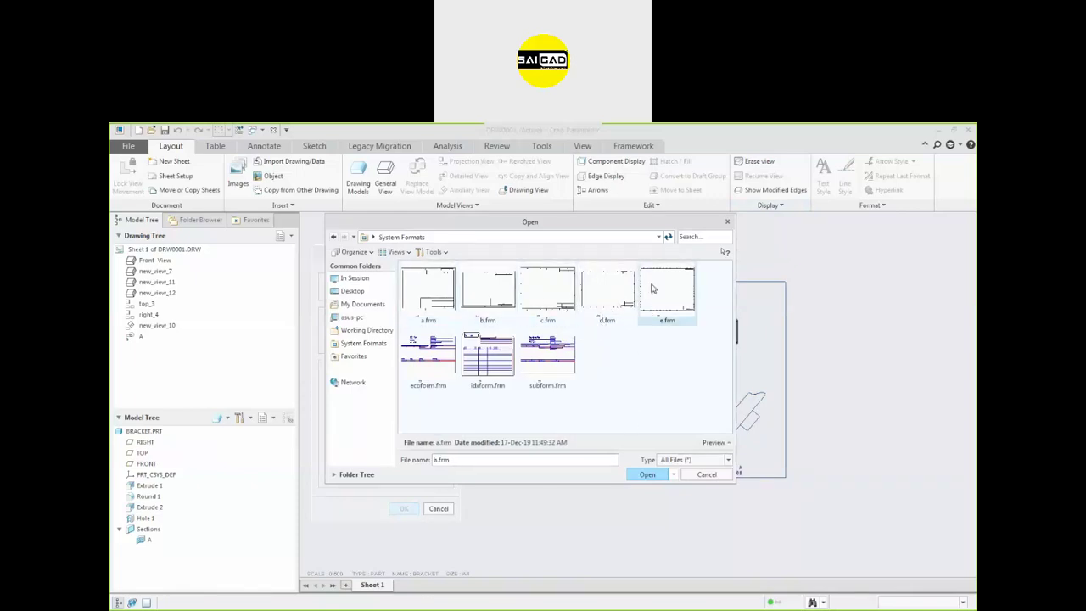
{"action": "left_click", "coordinate": [647, 475]}
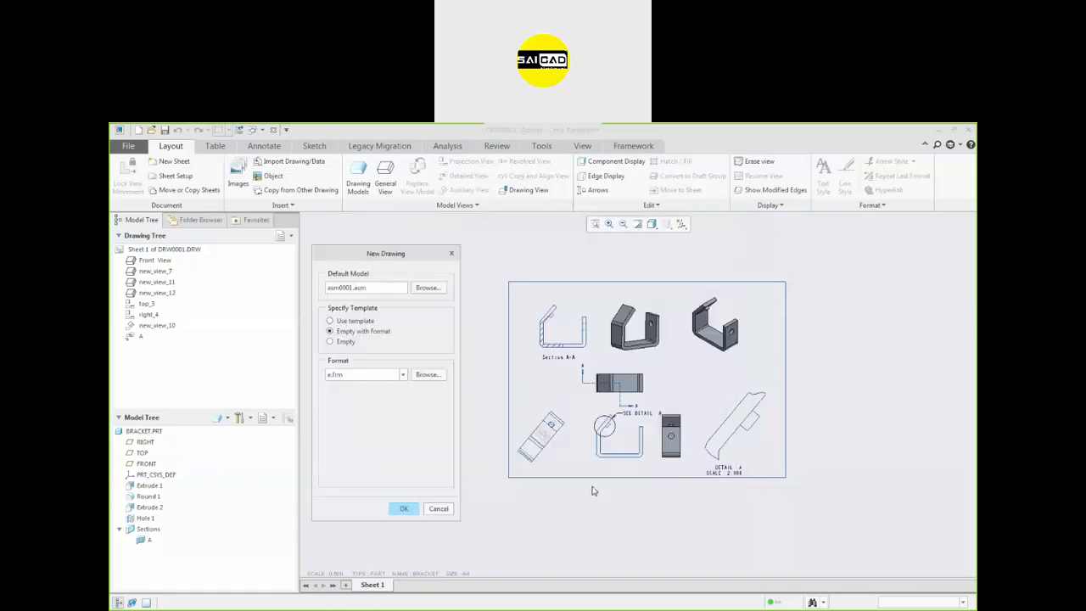
{"action": "left_click", "coordinate": [402, 509]}
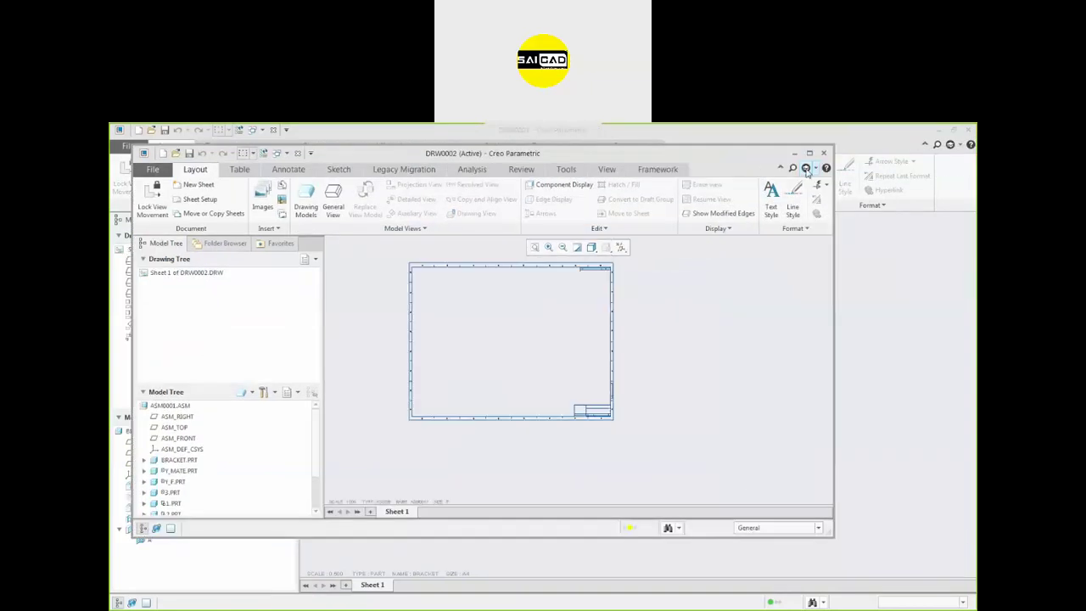
Examine the border and title block of the new drawing sheet
{"action": "scroll", "coordinate": [535, 376], "scroll_direction": "down", "scroll_amount": 1}
{"action": "scroll", "coordinate": [605, 365], "scroll_direction": "up", "scroll_amount": 2}
{"action": "scroll", "coordinate": [424, 307], "scroll_direction": "down", "scroll_amount": 1}
{"action": "scroll", "coordinate": [695, 389], "scroll_direction": "down", "scroll_amount": 2}
{"action": "scroll", "coordinate": [718, 468], "scroll_direction": "up", "scroll_amount": 2}
{"action": "scroll", "coordinate": [718, 474], "scroll_direction": "up", "scroll_amount": 3}
{"action": "scroll", "coordinate": [720, 477], "scroll_direction": "down", "scroll_amount": 1}
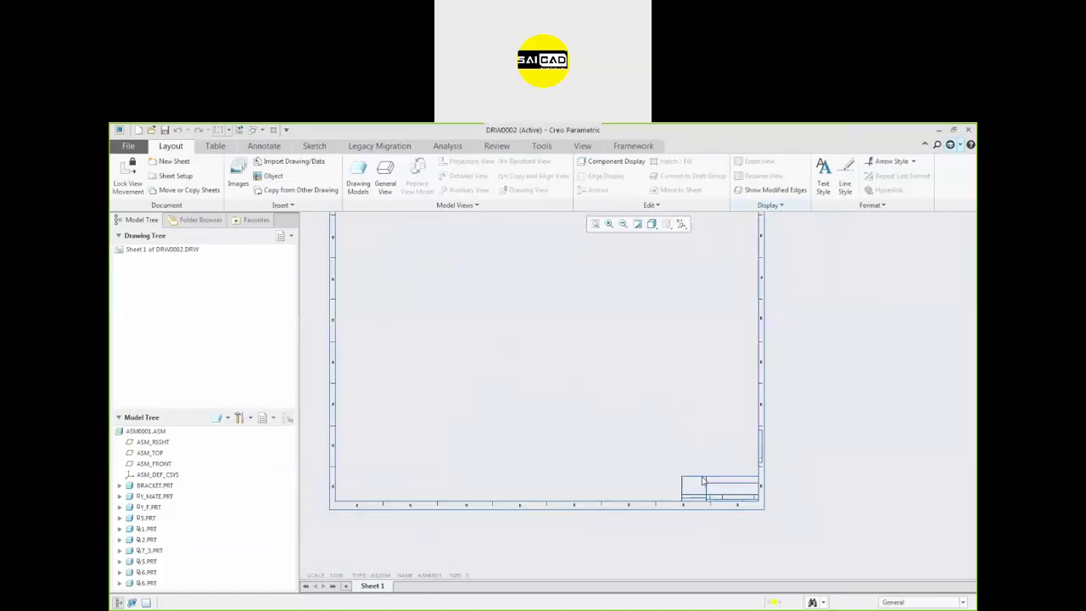
{"action": "scroll", "coordinate": [698, 400], "scroll_direction": "down", "scroll_amount": 2}
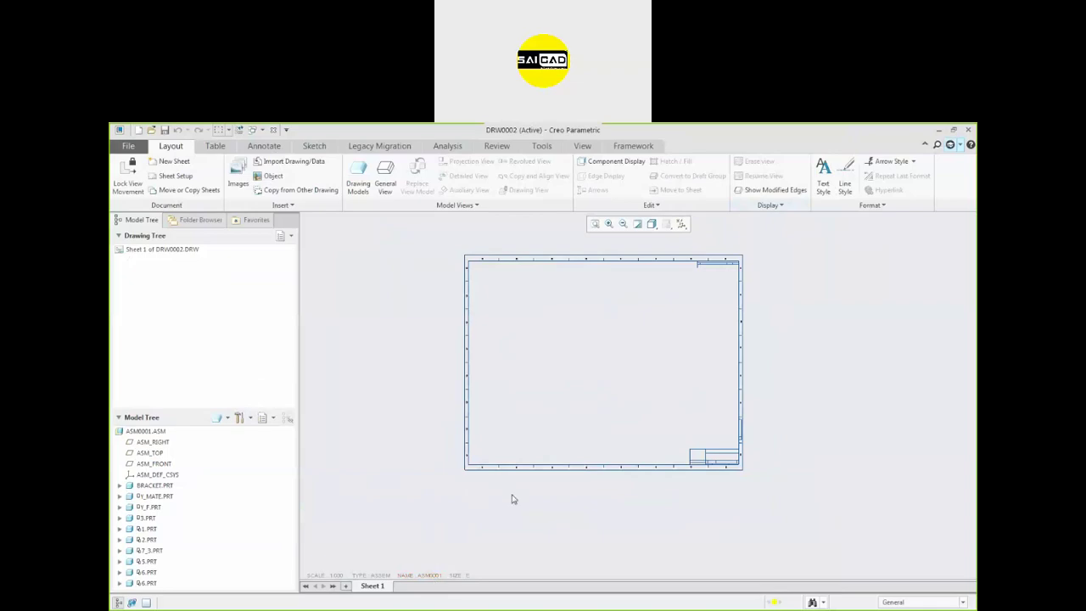
{"action": "right_click", "coordinate": [163, 252]}
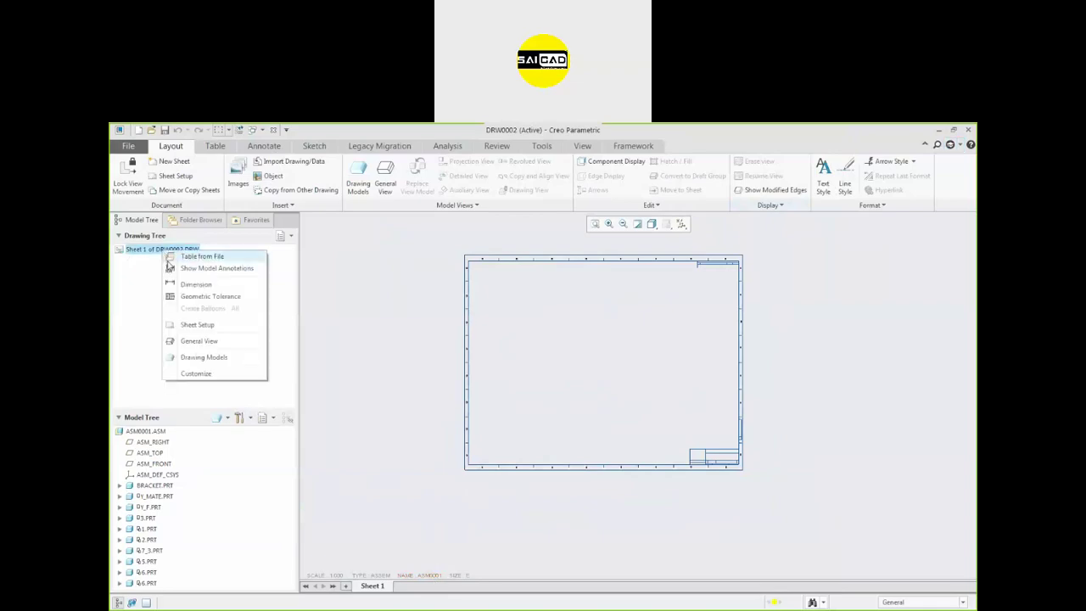
{"action": "left_click", "coordinate": [197, 374]}
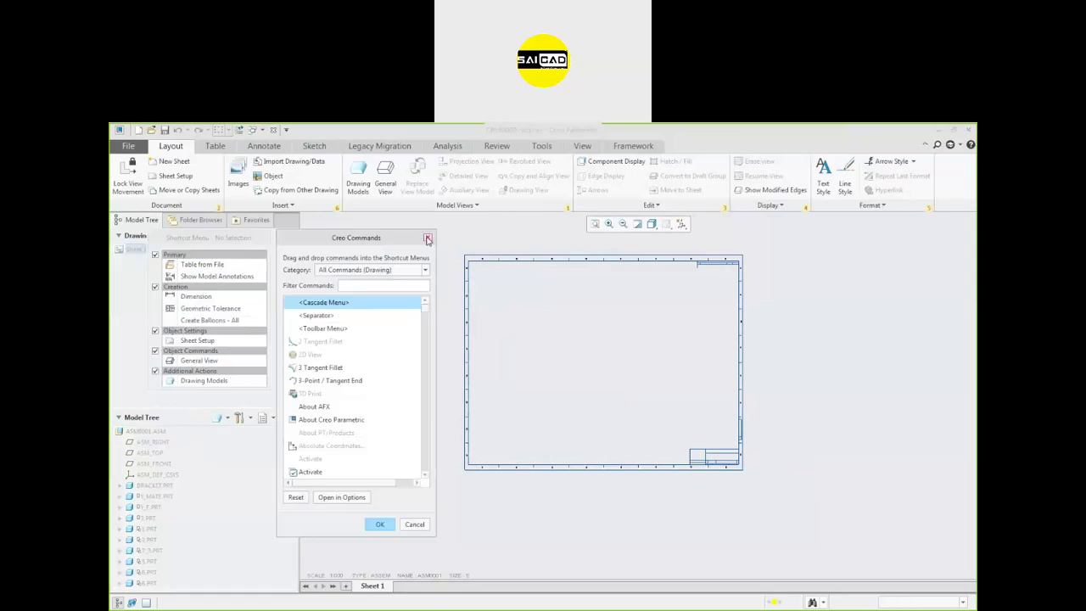
{"action": "left_click", "coordinate": [380, 523]}
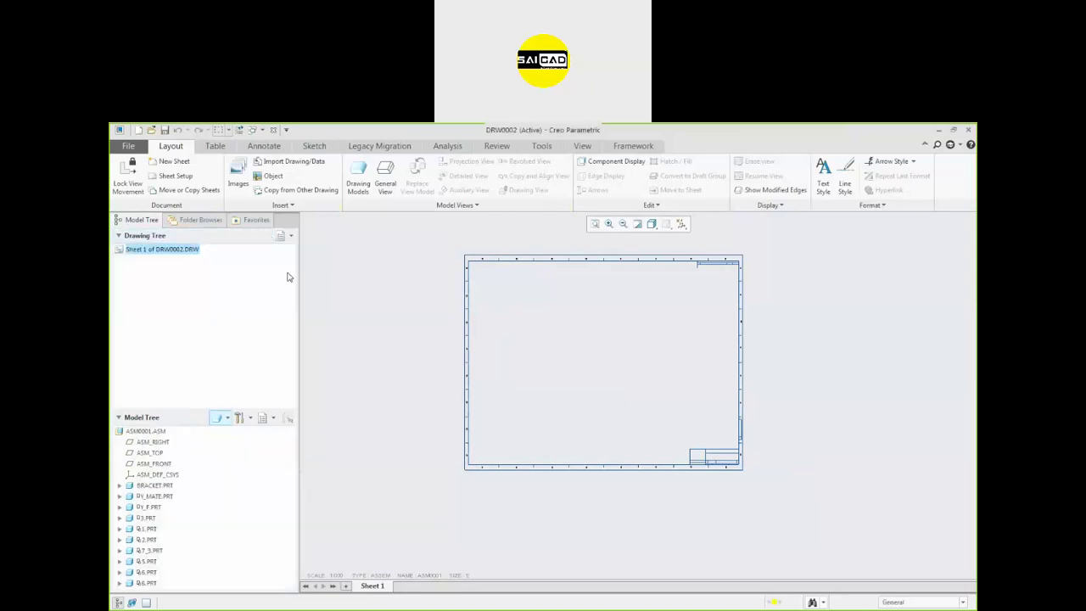
Try millimeters as the size unit in the sheet setup and discard the change
{"action": "double_click", "coordinate": [455, 576]}
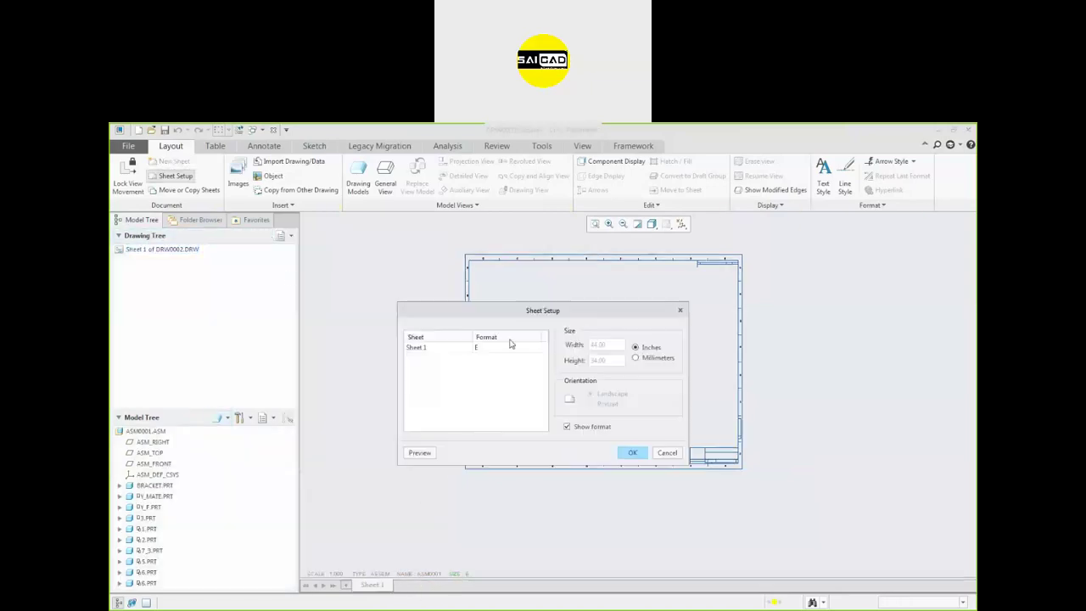
{"action": "left_click", "coordinate": [636, 362]}
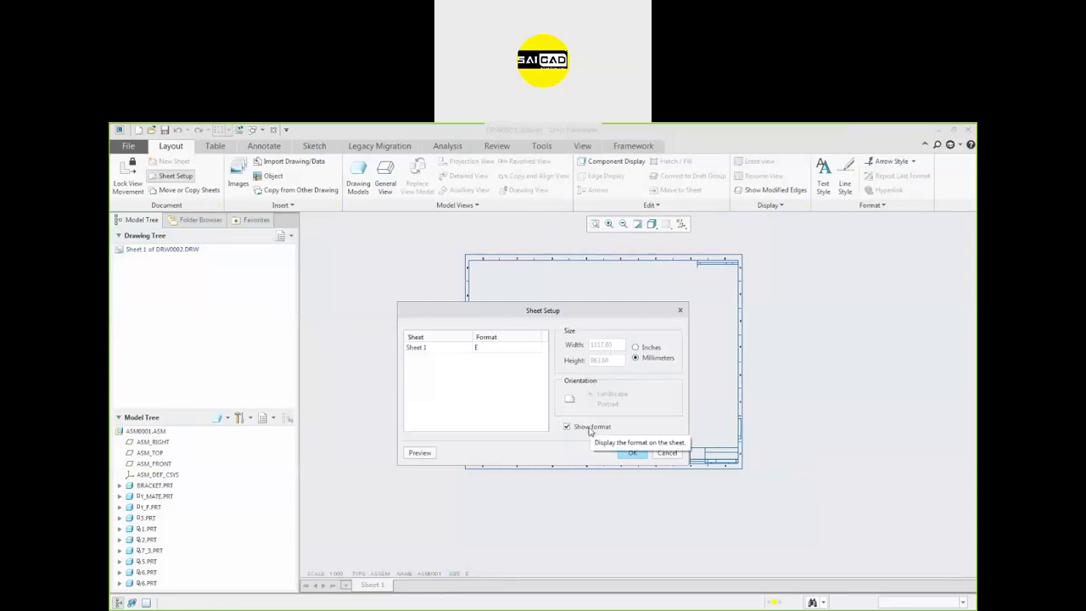
{"action": "left_click", "coordinate": [666, 452]}
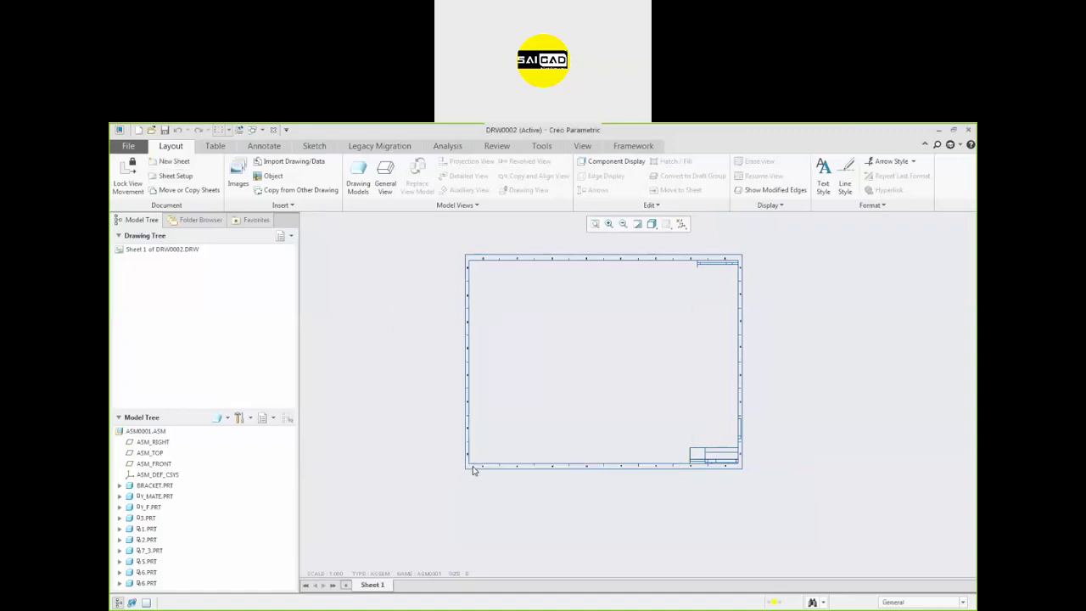
Change the format of Sheet 1 to A3 Size in the sheet setup
{"action": "right_click", "coordinate": [492, 416]}
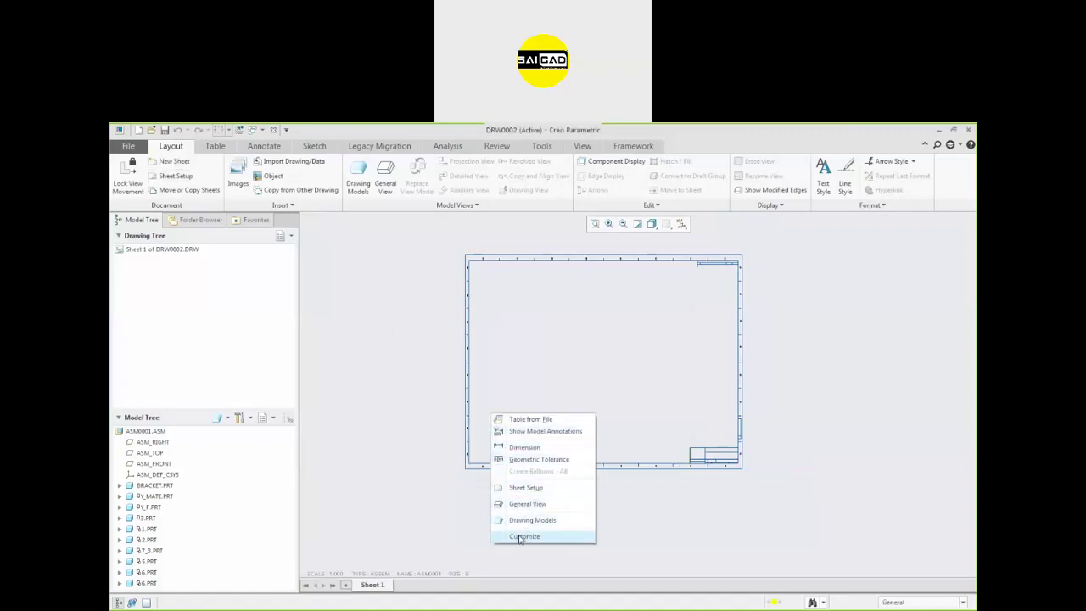
{"action": "left_click", "coordinate": [473, 535]}
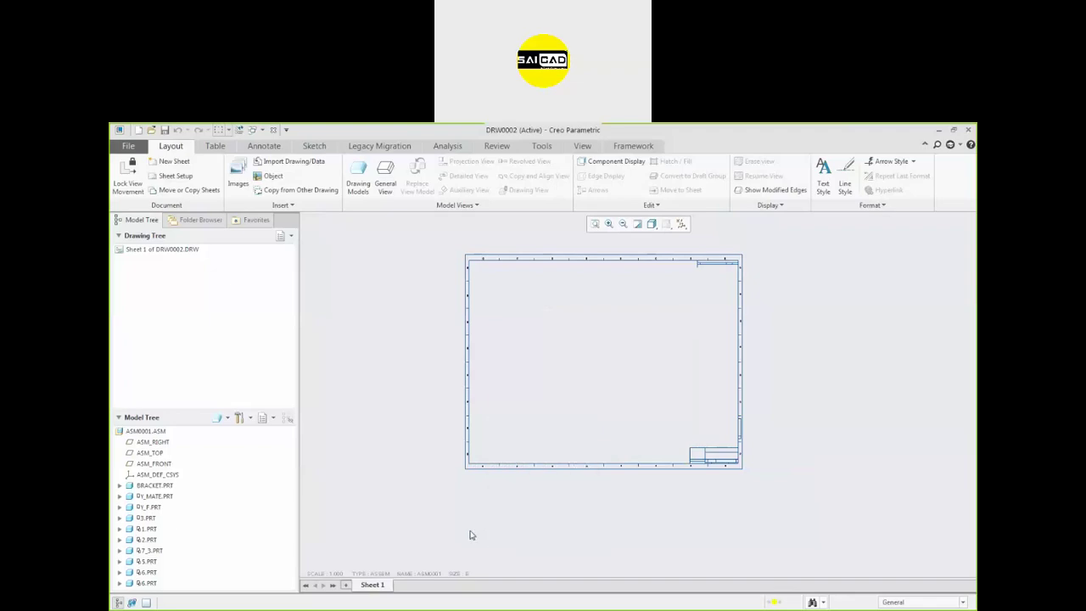
{"action": "right_click", "coordinate": [533, 414]}
{"action": "left_click", "coordinate": [547, 484]}
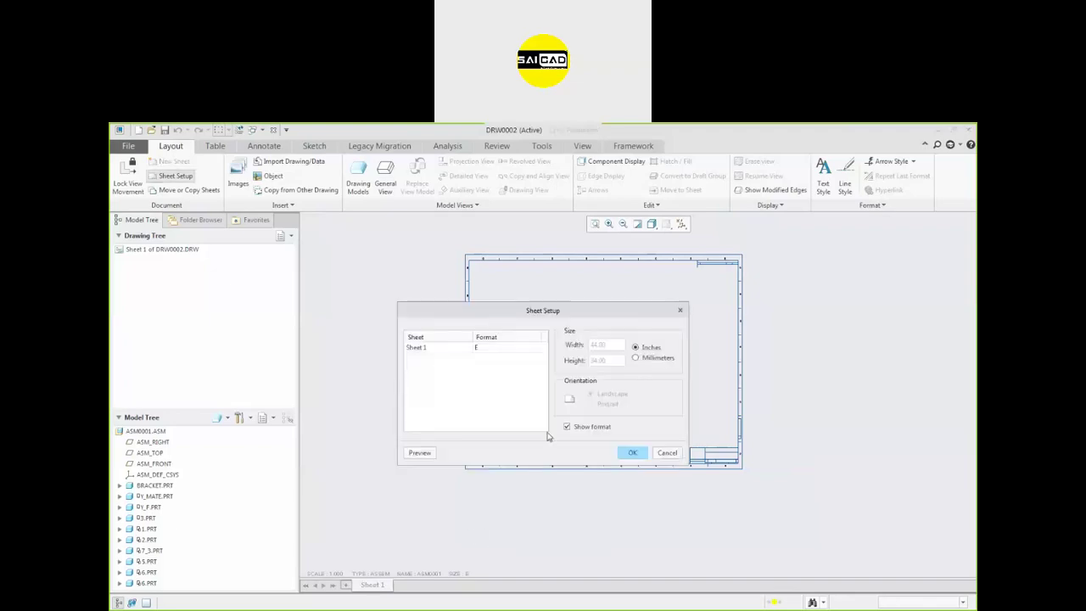
{"action": "left_click_drag", "start_coordinate": [569, 314], "coordinate": [523, 319]}
{"action": "double_click", "coordinate": [383, 352]}
{"action": "left_click", "coordinate": [441, 356]}
{"action": "left_click", "coordinate": [490, 354]}
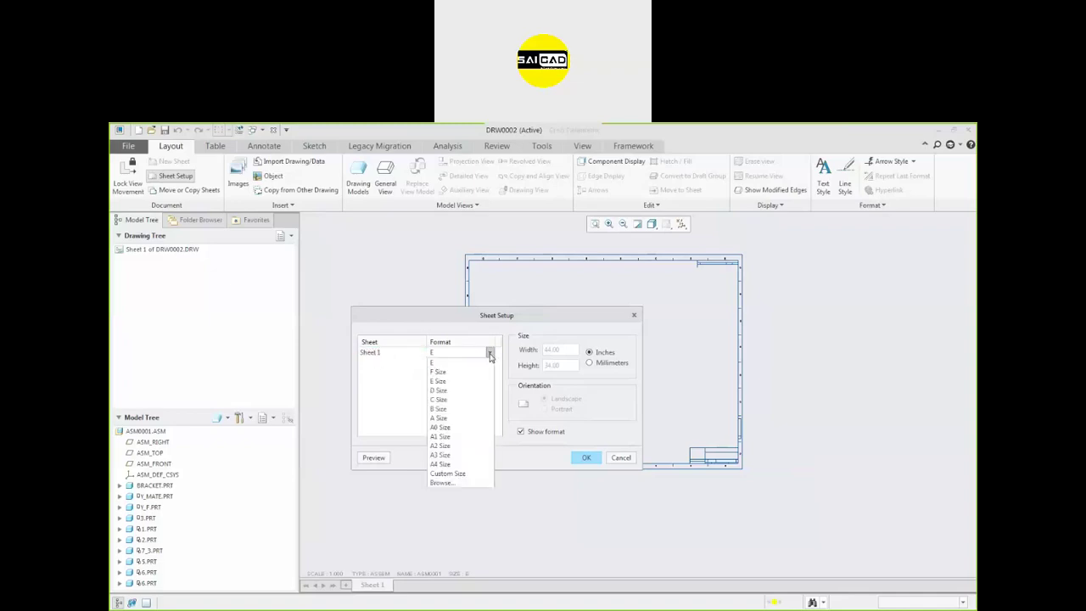
{"action": "left_click", "coordinate": [489, 353]}
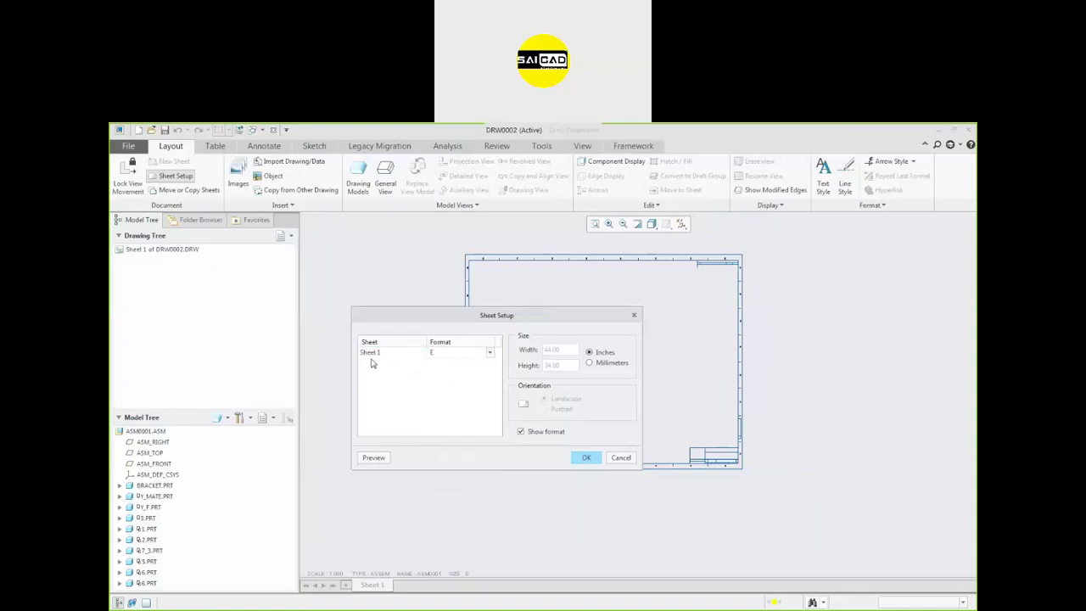
{"action": "left_click", "coordinate": [489, 352]}
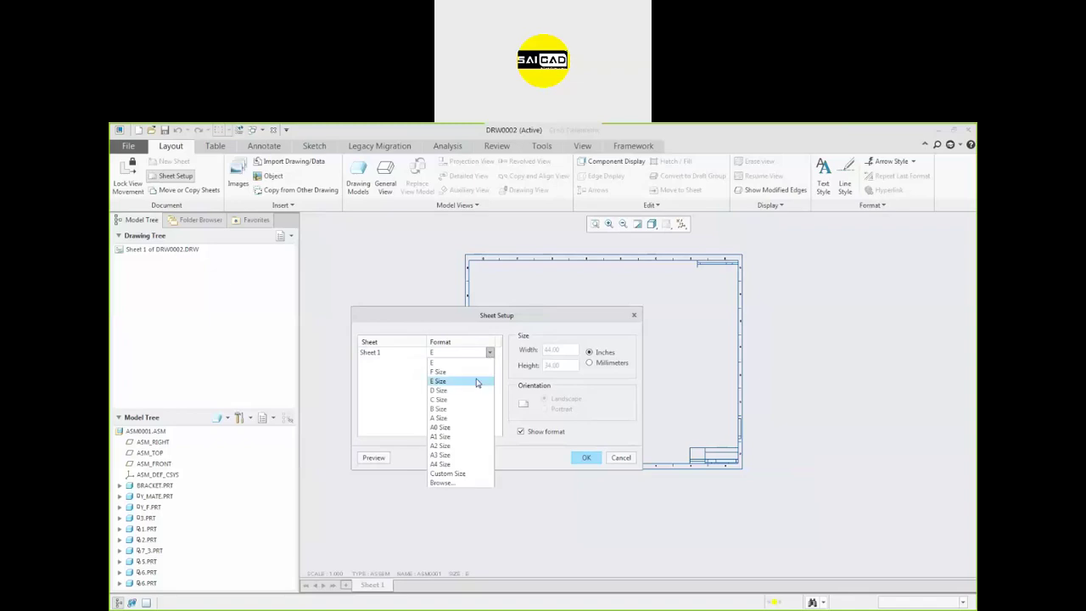
{"action": "left_click", "coordinate": [442, 455]}
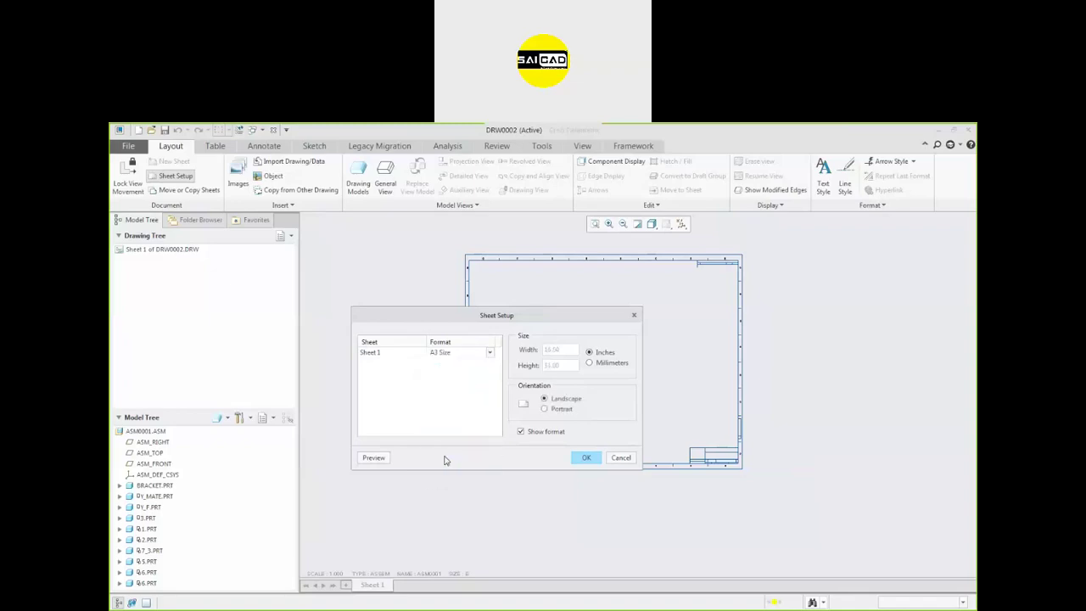
{"action": "left_click", "coordinate": [586, 458]}
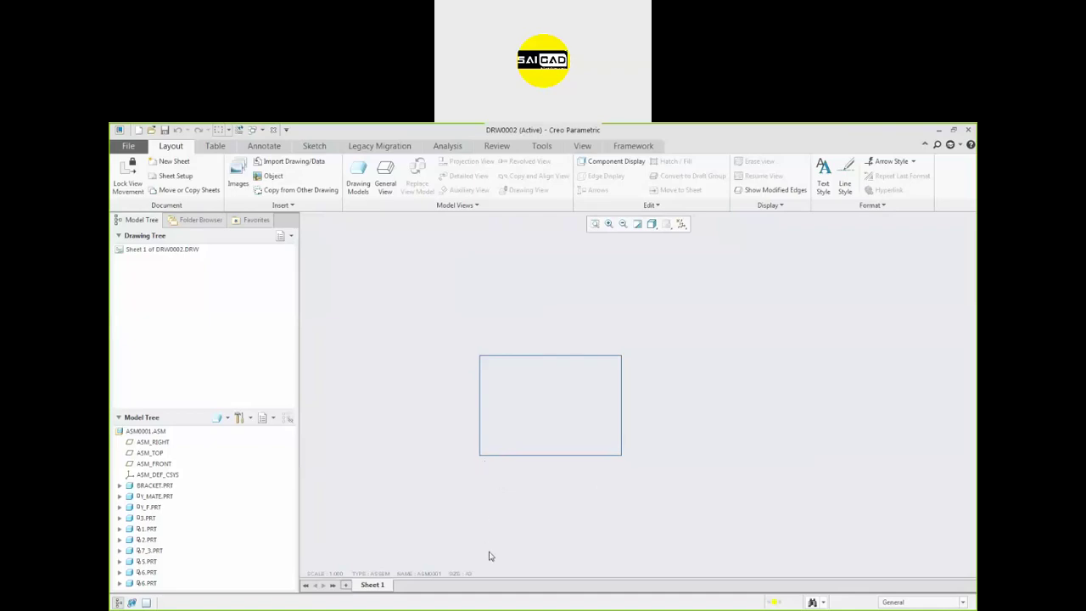
Change the format of Sheet 1 to E Size in the sheet setup
{"action": "scroll", "coordinate": [508, 370], "scroll_direction": "up", "scroll_amount": 3}
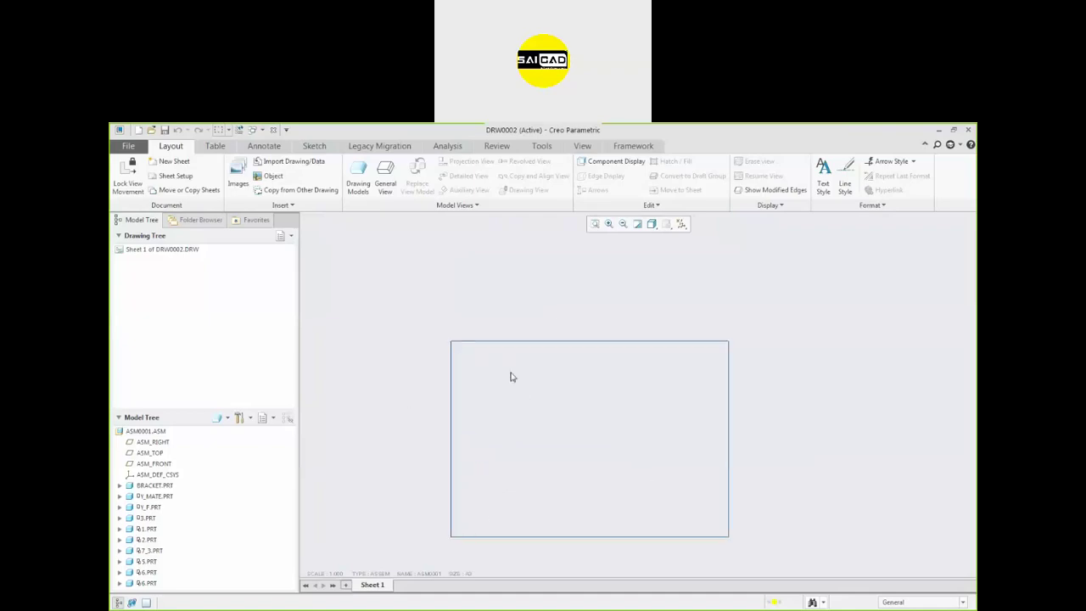
{"action": "right_click", "coordinate": [552, 406]}
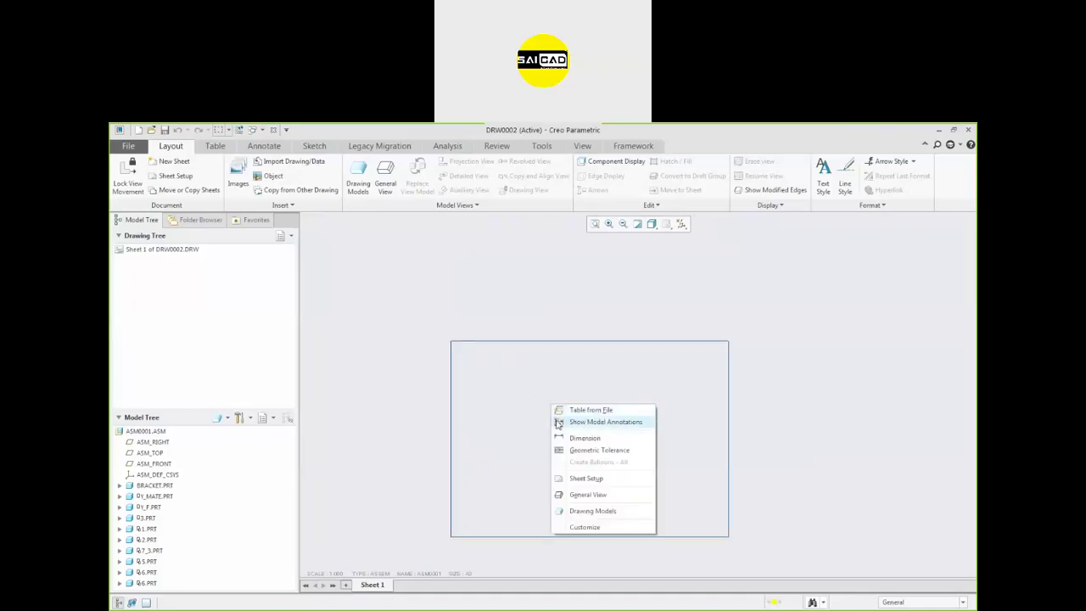
{"action": "left_click", "coordinate": [562, 479]}
{"action": "left_click", "coordinate": [491, 355]}
{"action": "left_click", "coordinate": [489, 352]}
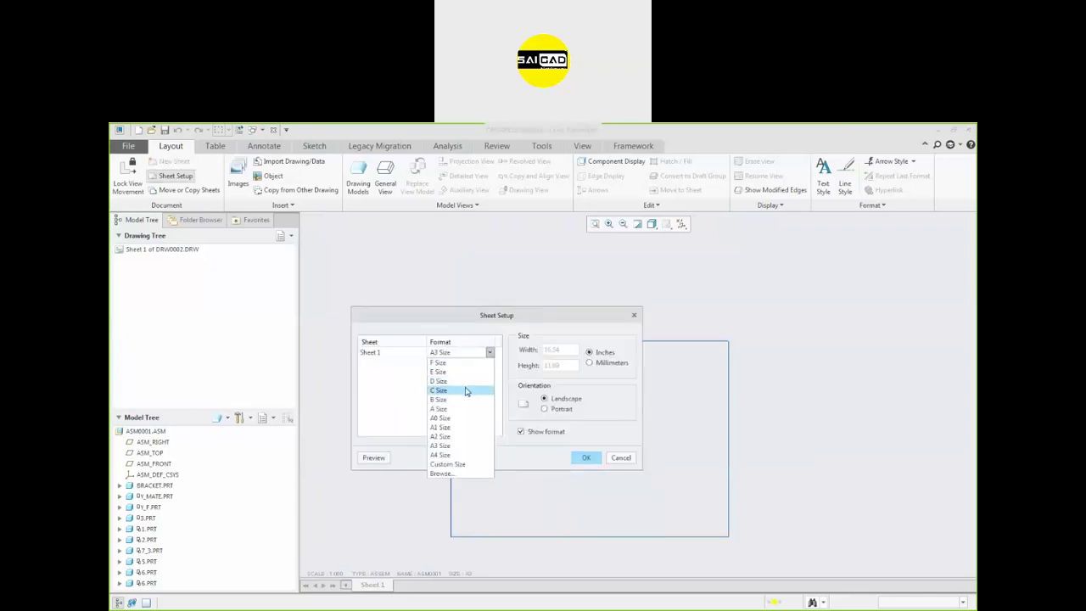
{"action": "left_click", "coordinate": [457, 371]}
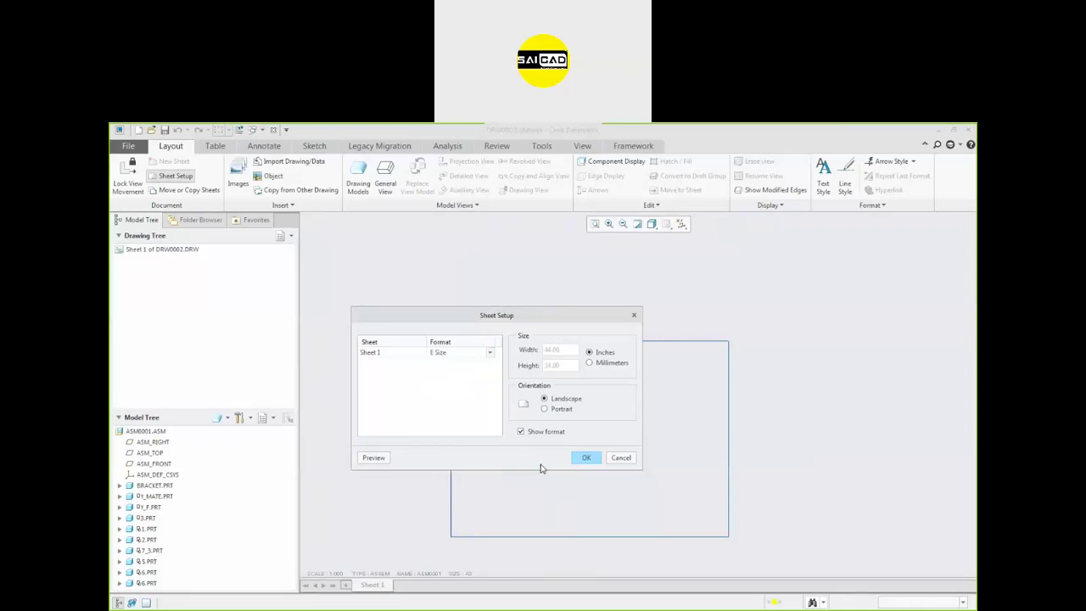
{"action": "left_click", "coordinate": [588, 459]}
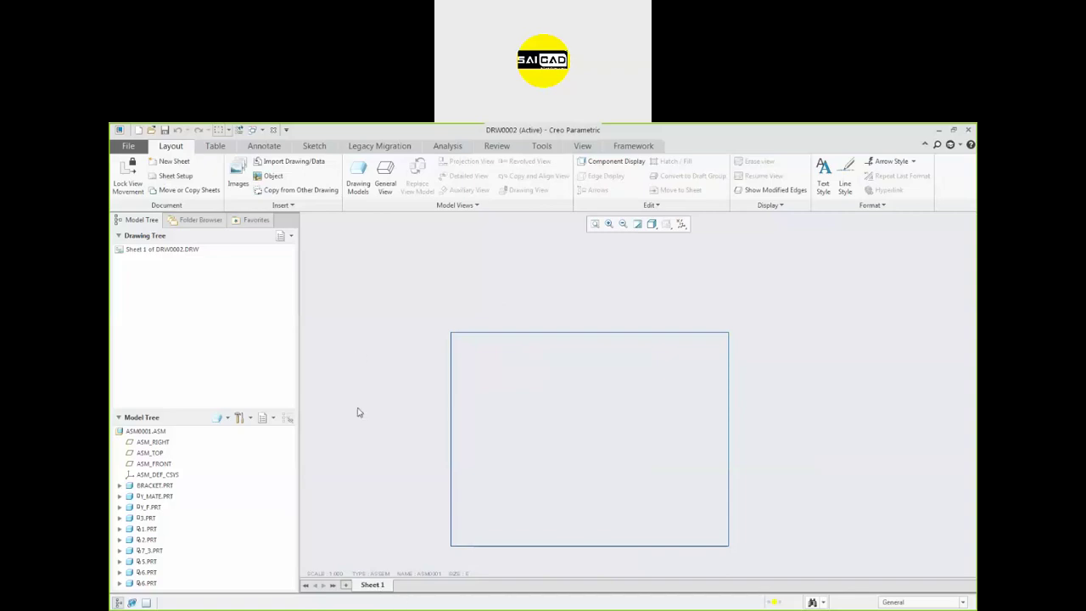
Close the DRW0002 drawing and return to the DRW0001 bracket drawing
{"action": "left_click", "coordinate": [381, 576]}
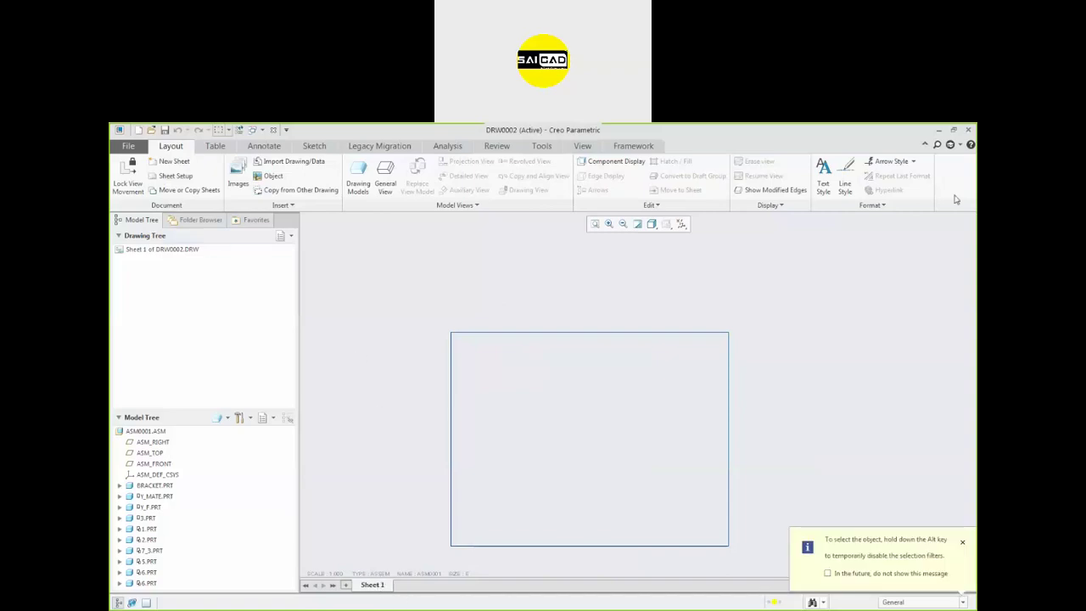
{"action": "left_click", "coordinate": [273, 131]}
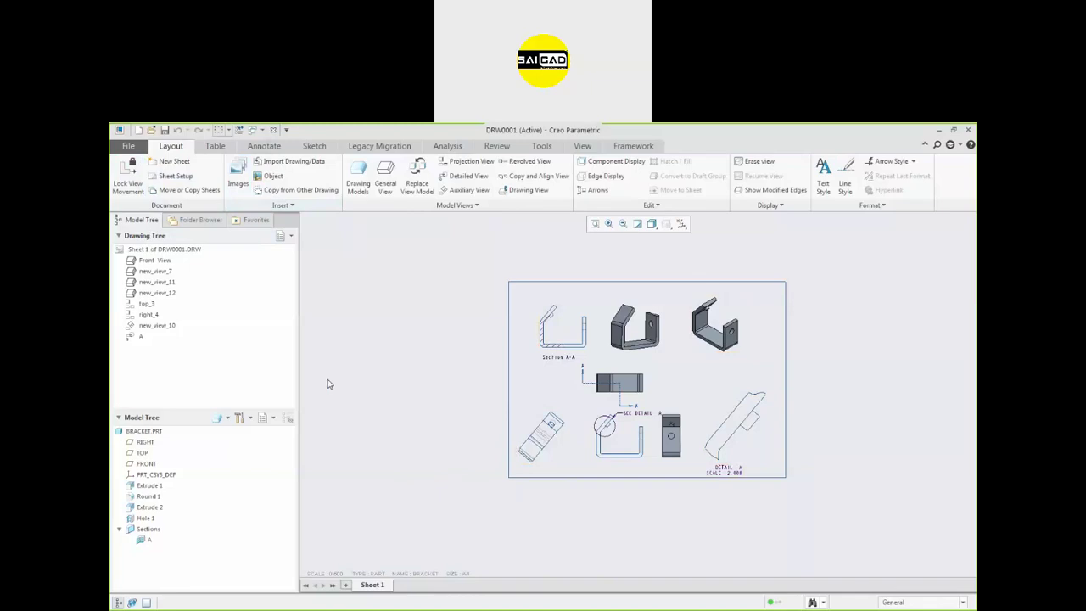
{"action": "key", "text": "ctrl+n"}
{"action": "left_click", "coordinate": [424, 368]}
{"action": "left_click", "coordinate": [570, 490]}
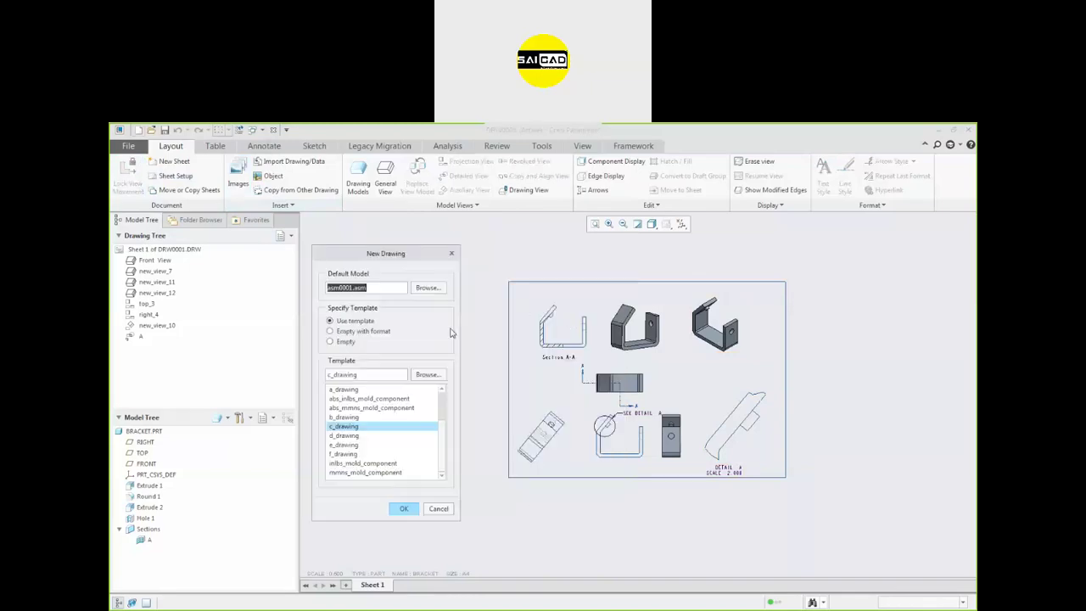
{"action": "left_click", "coordinate": [438, 513]}
{"action": "left_click", "coordinate": [561, 414]}
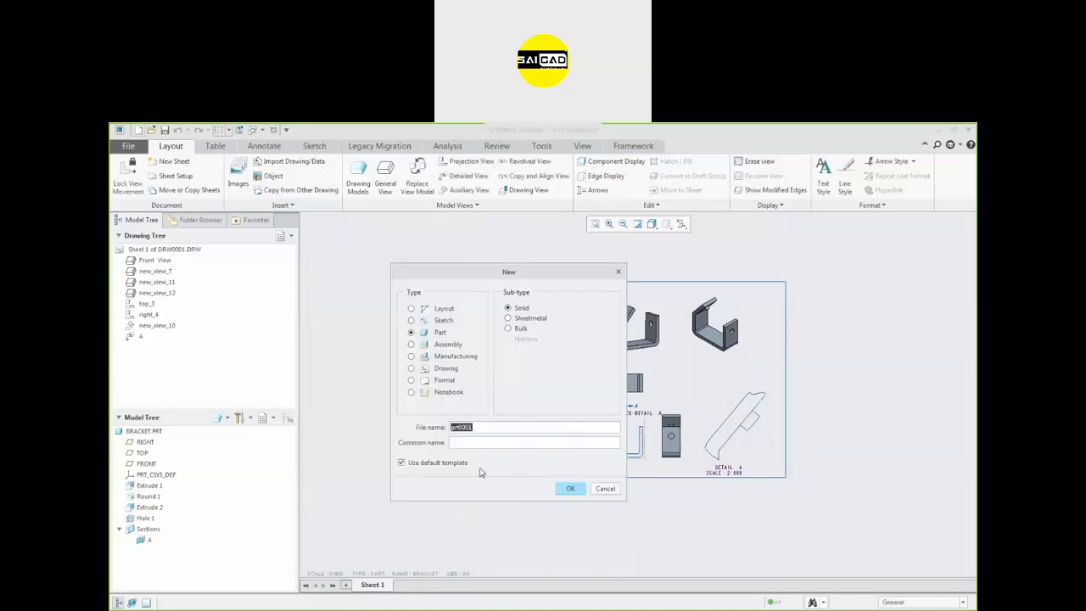
Create a new drawing without the default template, empty with the system format d.frm
{"action": "left_click", "coordinate": [446, 369]}
{"action": "left_click", "coordinate": [435, 463]}
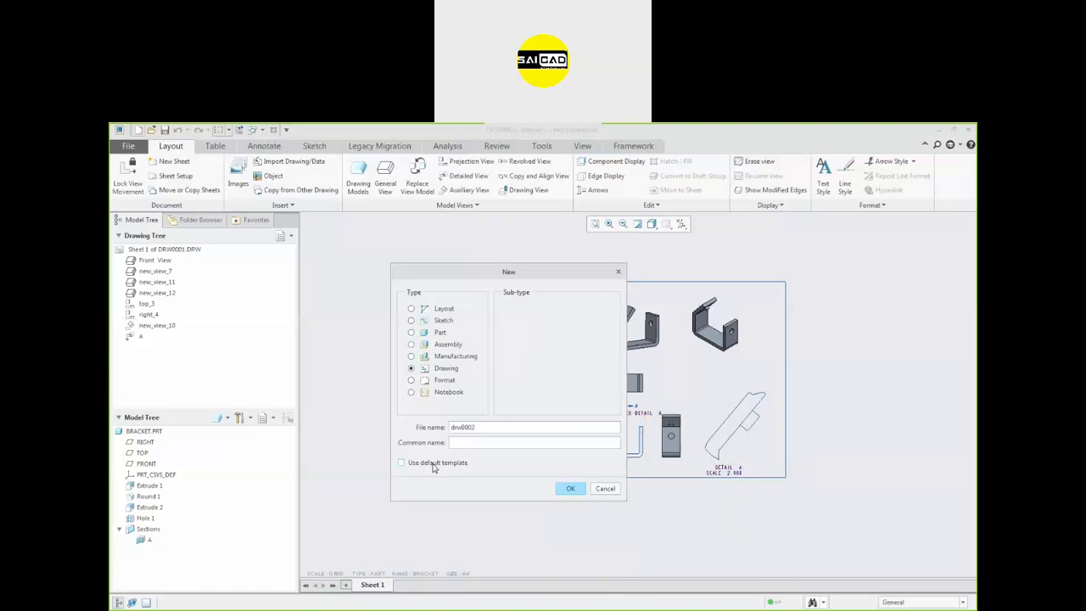
{"action": "left_click", "coordinate": [570, 488]}
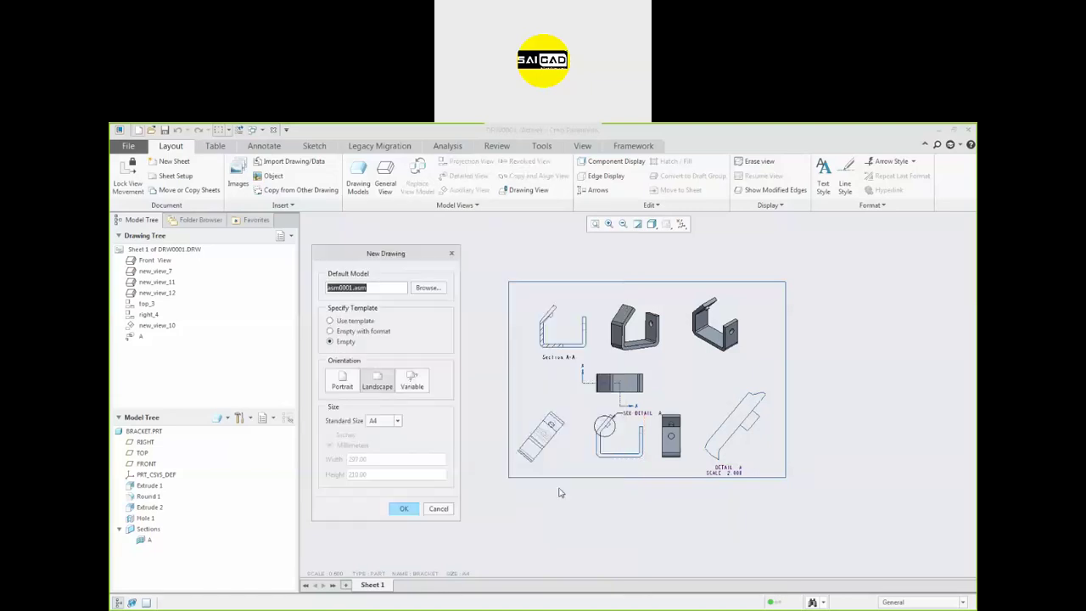
{"action": "left_click", "coordinate": [355, 332]}
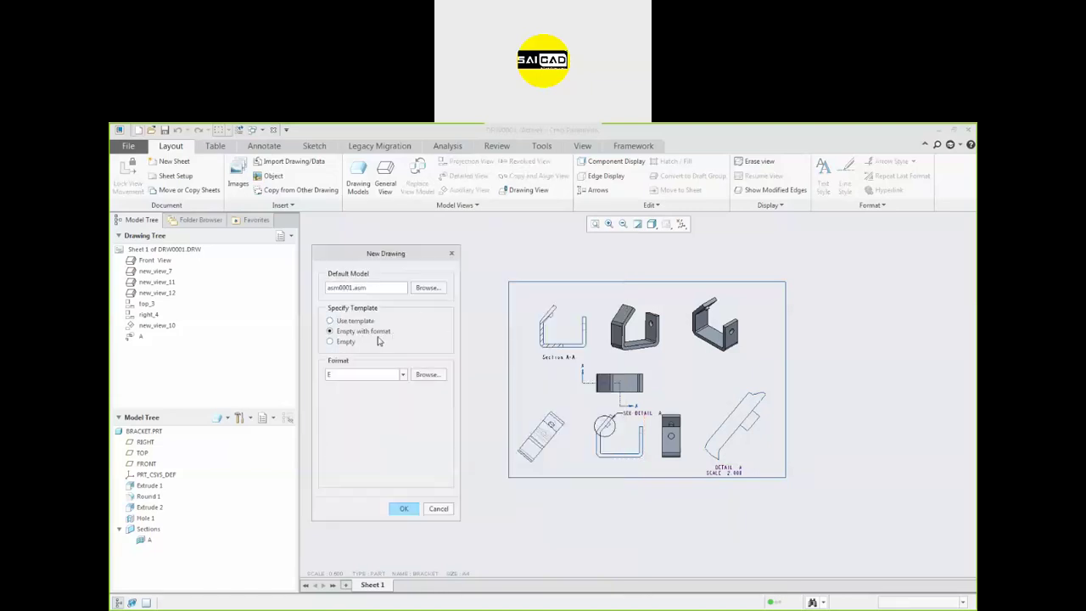
{"action": "left_click", "coordinate": [426, 374]}
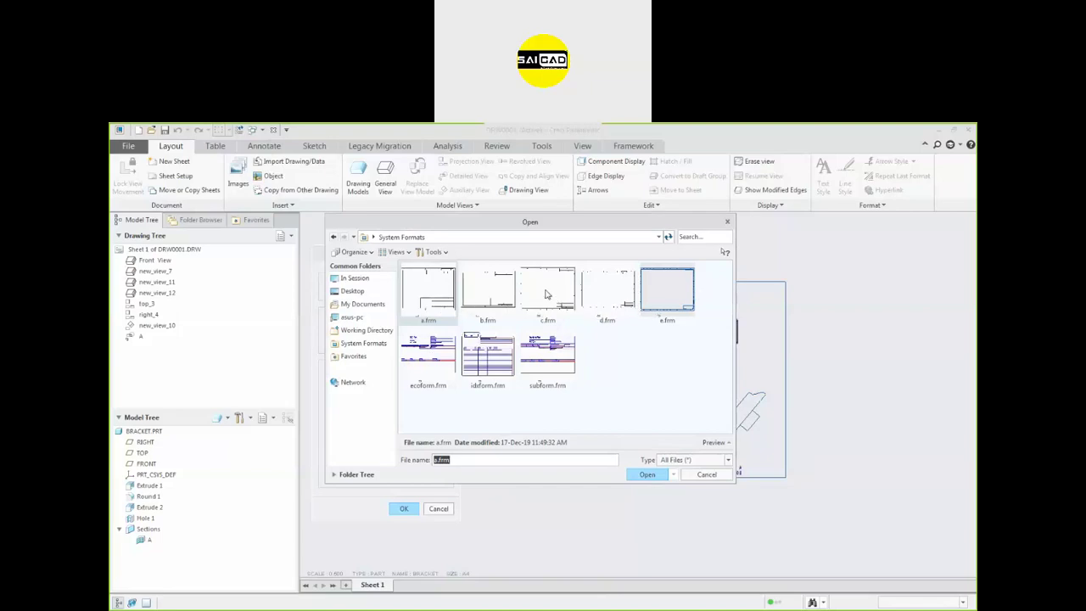
{"action": "left_click", "coordinate": [613, 301]}
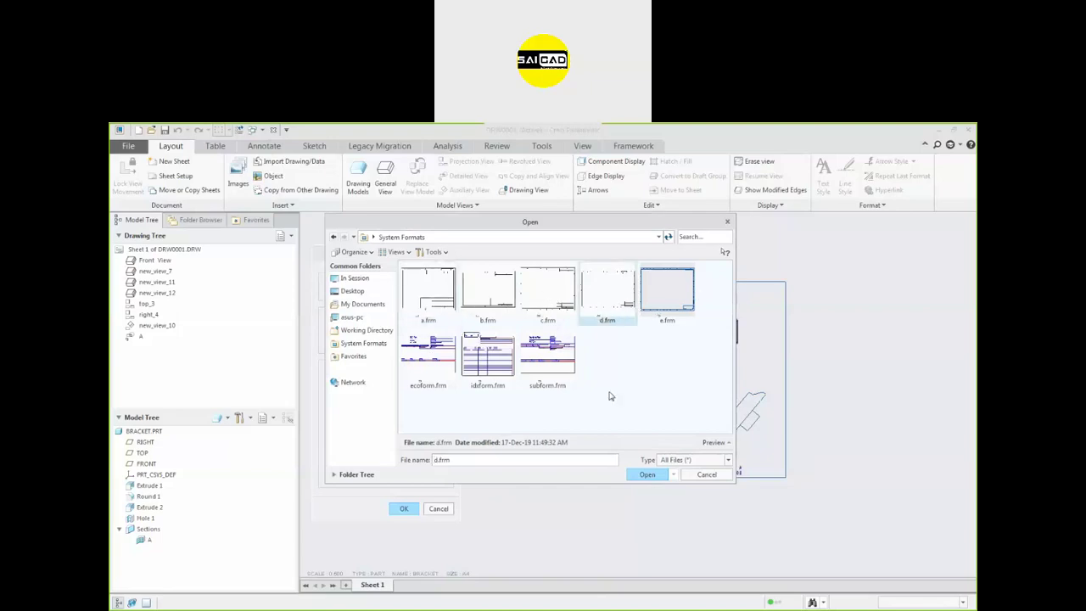
{"action": "left_click", "coordinate": [647, 475]}
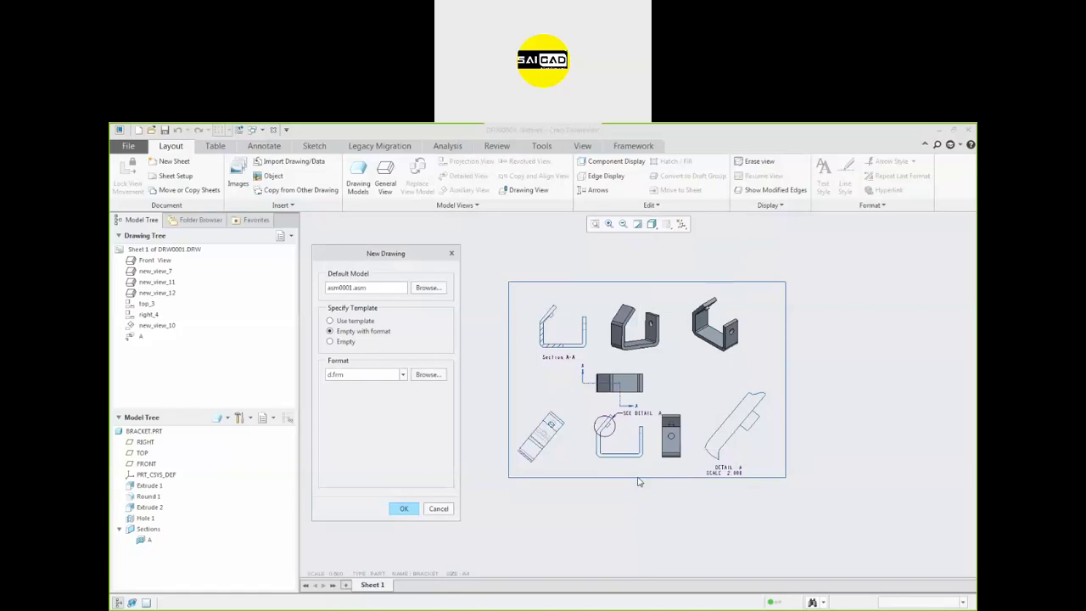
{"action": "left_click", "coordinate": [405, 508]}
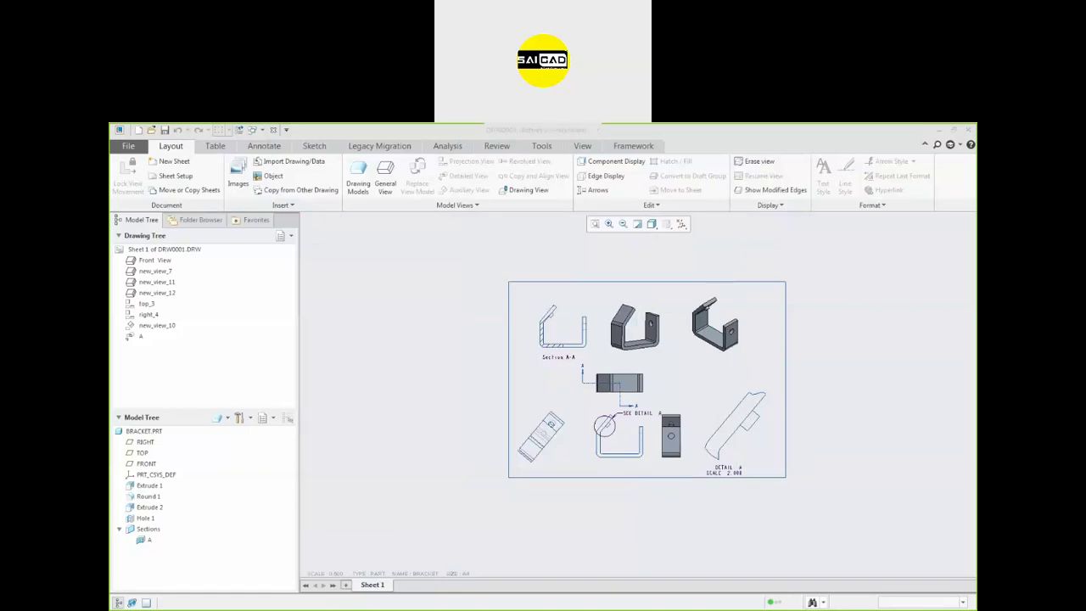
{"action": "double_click", "coordinate": [705, 245]}
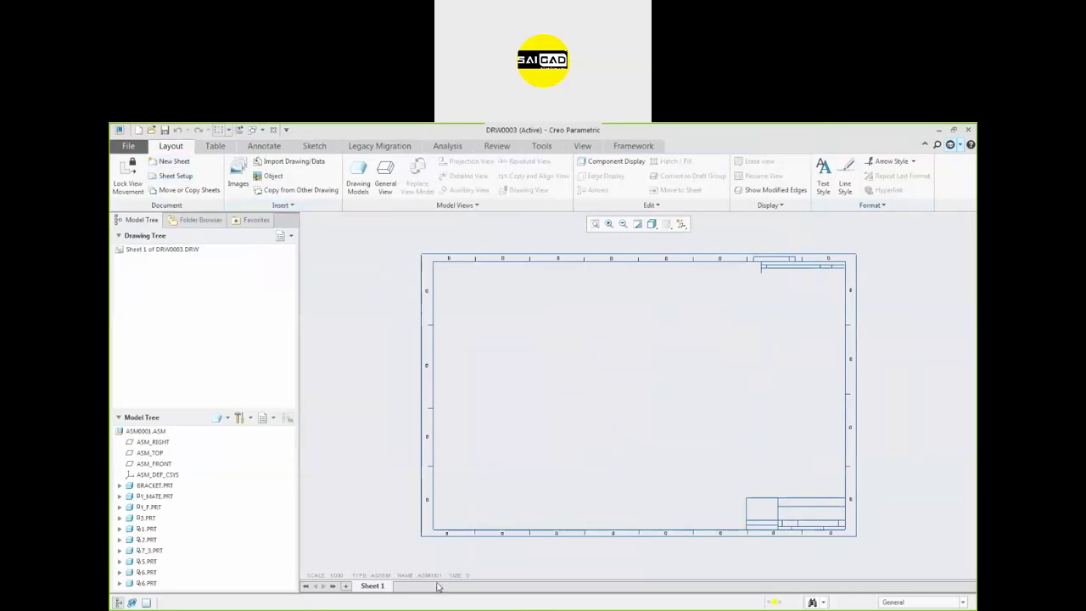
Check the format and size of Sheet 1 in the sheet setup
{"action": "left_click", "coordinate": [464, 578]}
{"action": "double_click", "coordinate": [464, 577]}
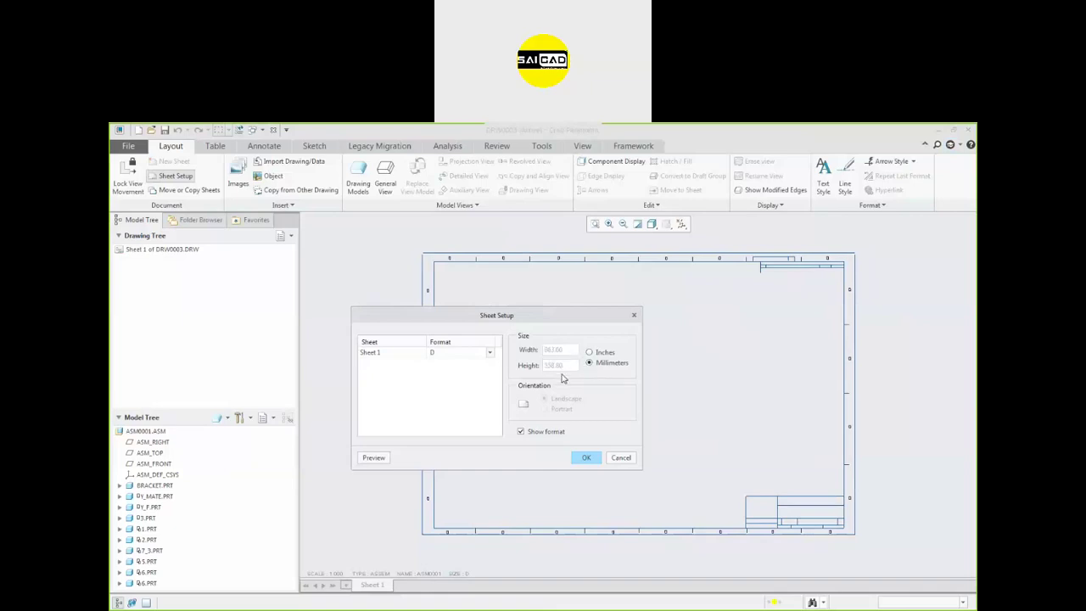
{"action": "left_click", "coordinate": [585, 458]}
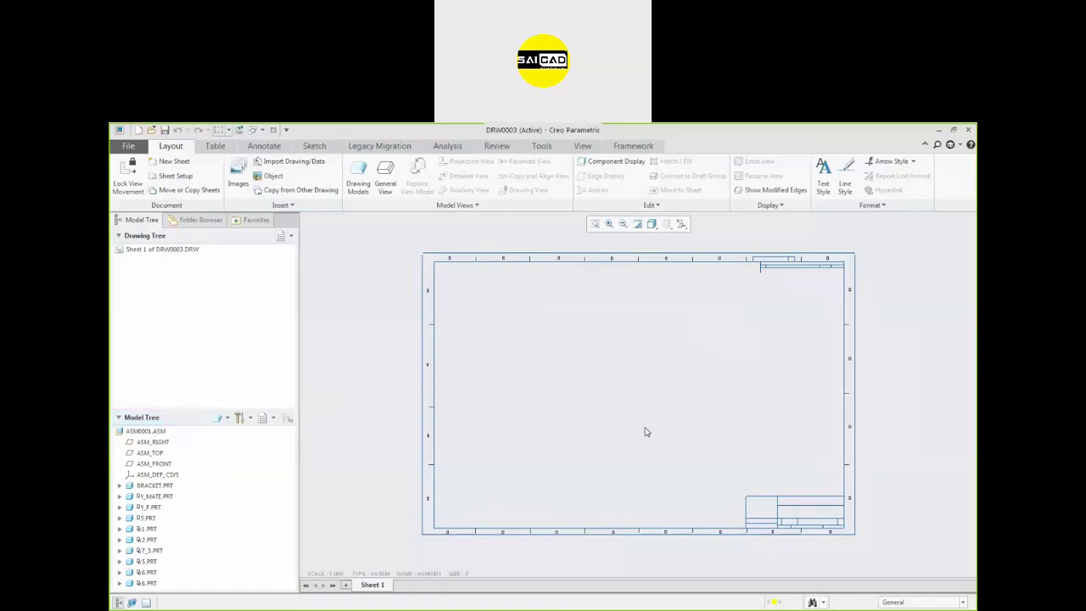
{"action": "scroll", "coordinate": [543, 484], "scroll_direction": "down", "scroll_amount": 3}
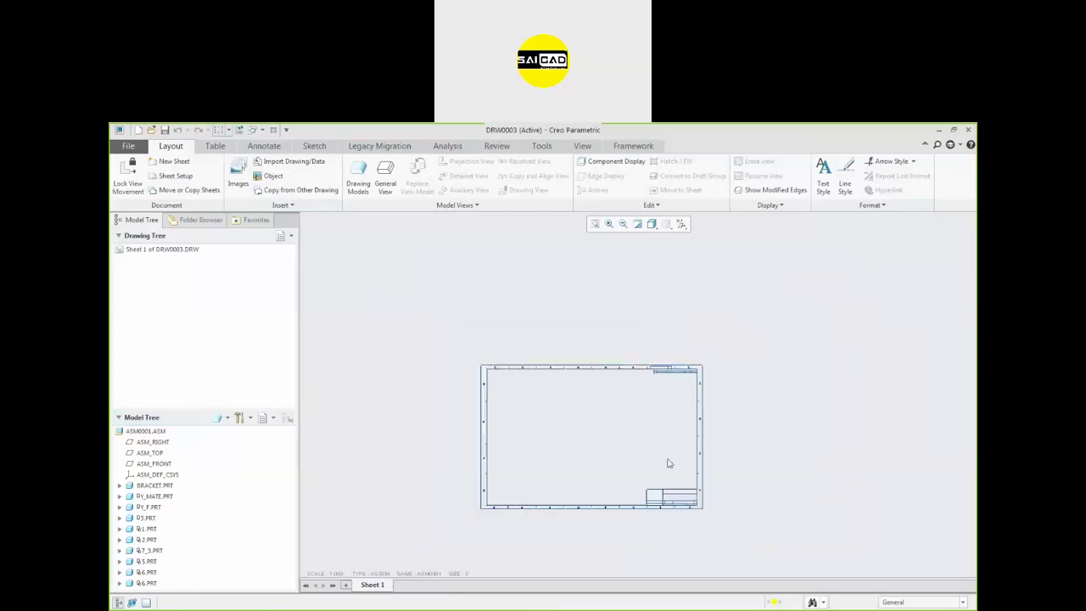
{"action": "scroll", "coordinate": [667, 461], "scroll_direction": "up", "scroll_amount": 2}
{"action": "left_click", "coordinate": [385, 182]}
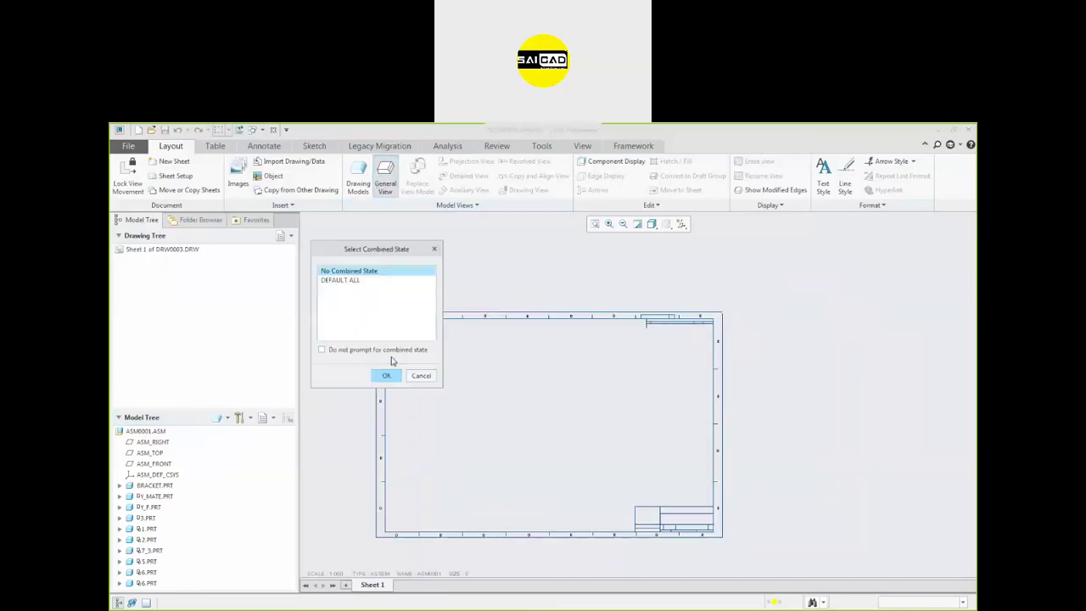
{"action": "left_click", "coordinate": [386, 373]}
{"action": "left_click", "coordinate": [443, 469]}
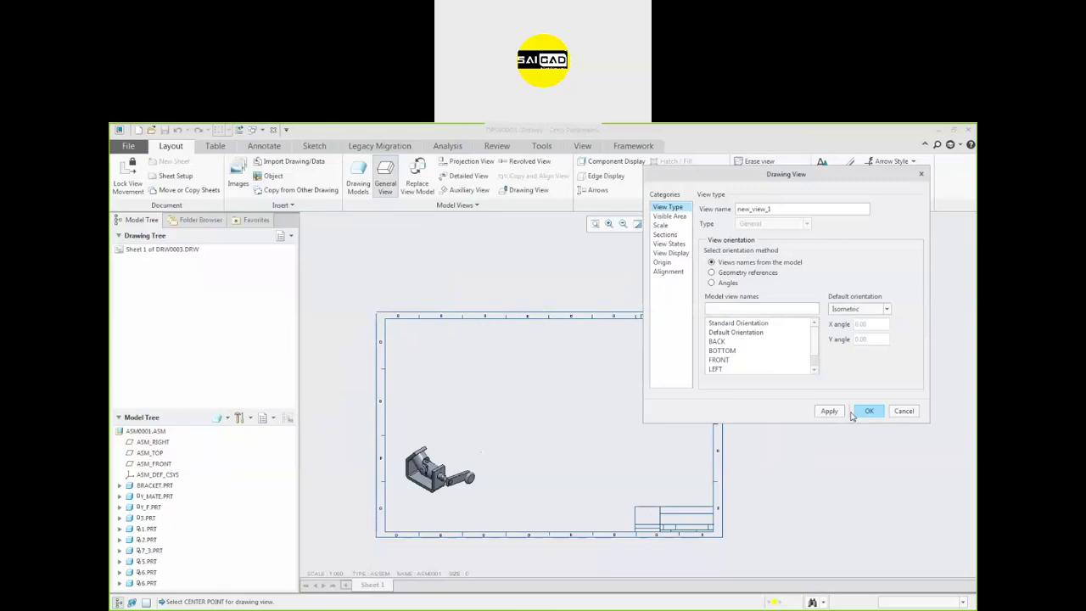
{"action": "left_click", "coordinate": [903, 412]}
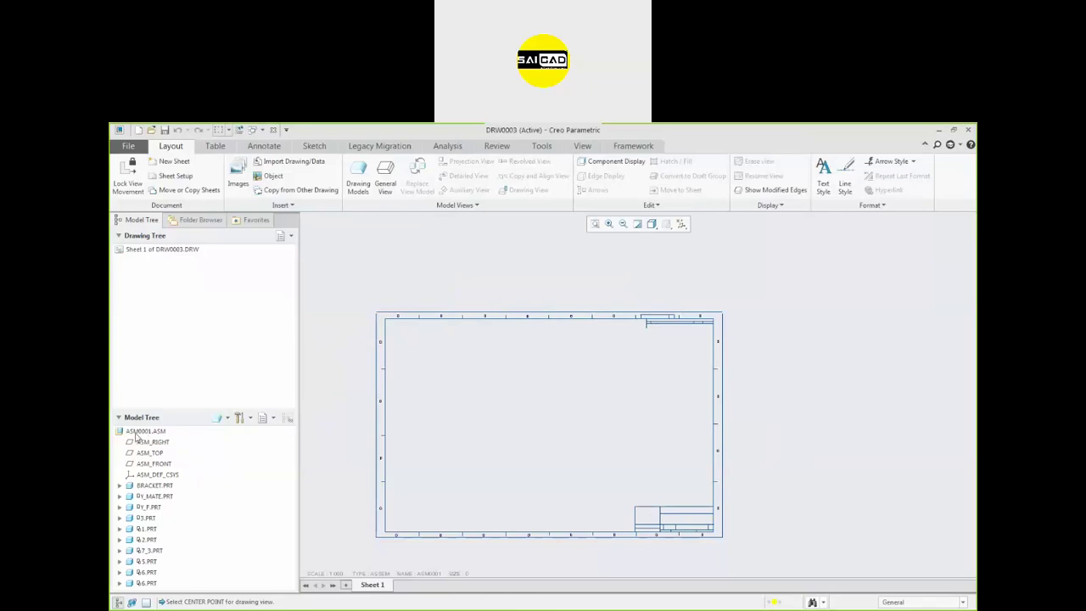
Add the part y_f.prt to the drawing as a drawing model
{"action": "left_click", "coordinate": [223, 419]}
{"action": "mouse_move", "coordinate": [240, 436]}
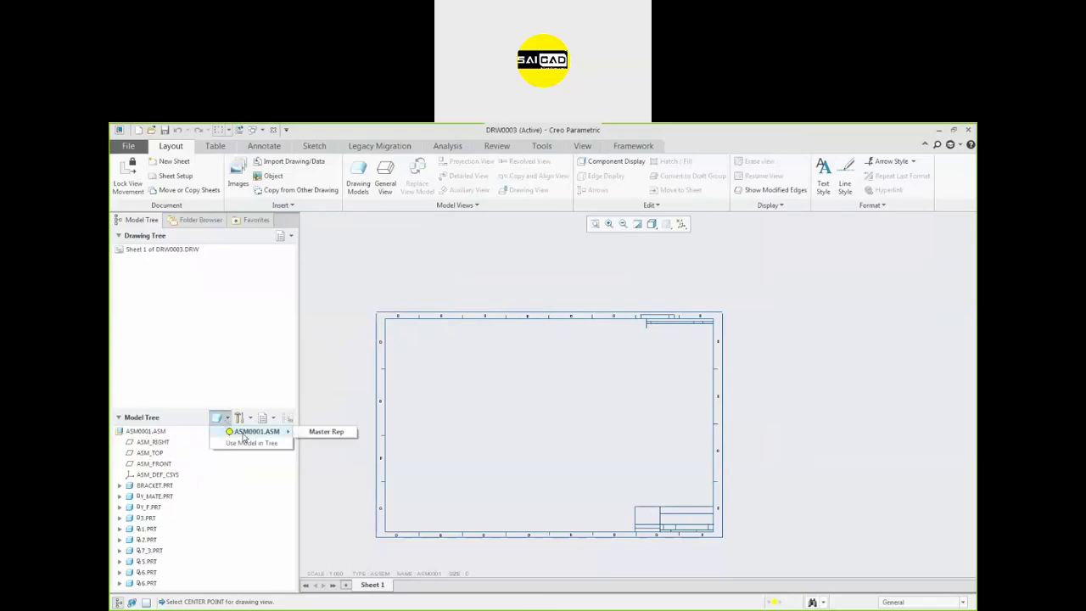
{"action": "left_click", "coordinate": [252, 443]}
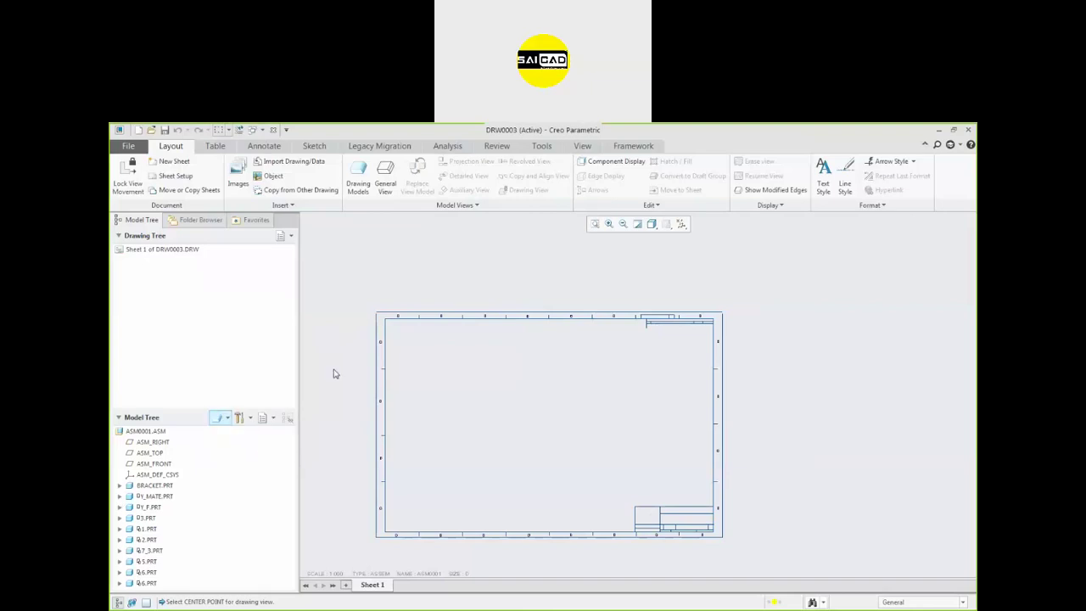
{"action": "left_click", "coordinate": [360, 182]}
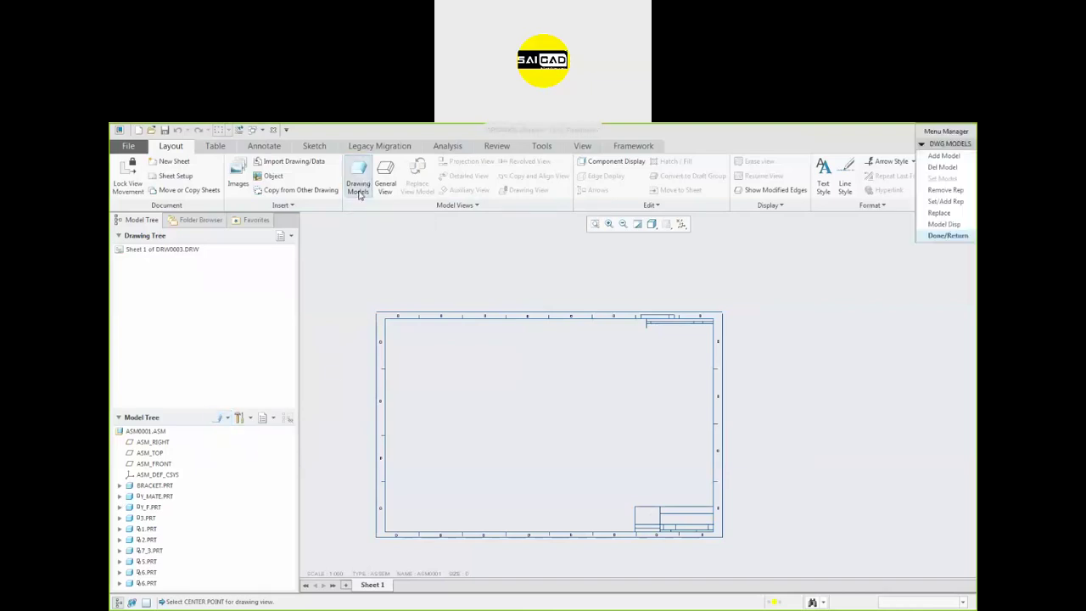
{"action": "left_click", "coordinate": [933, 158]}
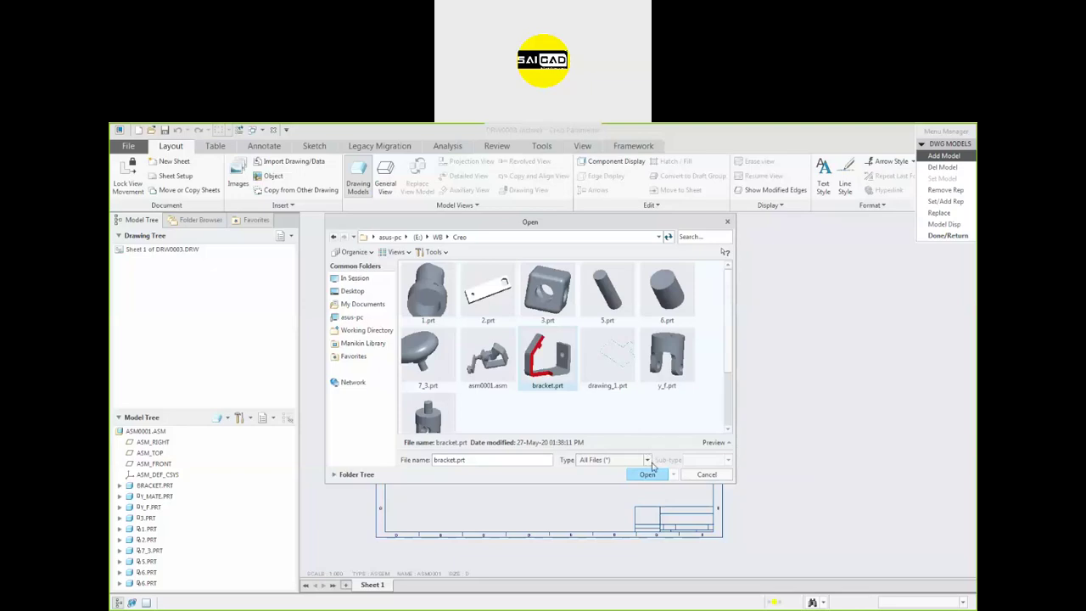
{"action": "left_click", "coordinate": [667, 356]}
{"action": "left_click", "coordinate": [647, 475]}
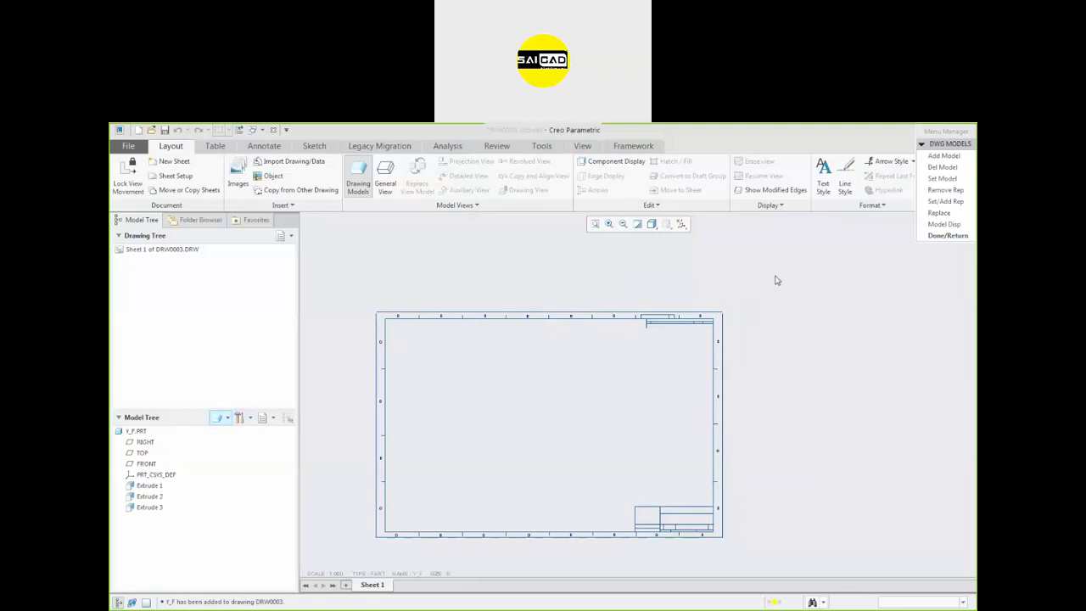
{"action": "left_click", "coordinate": [947, 235]}
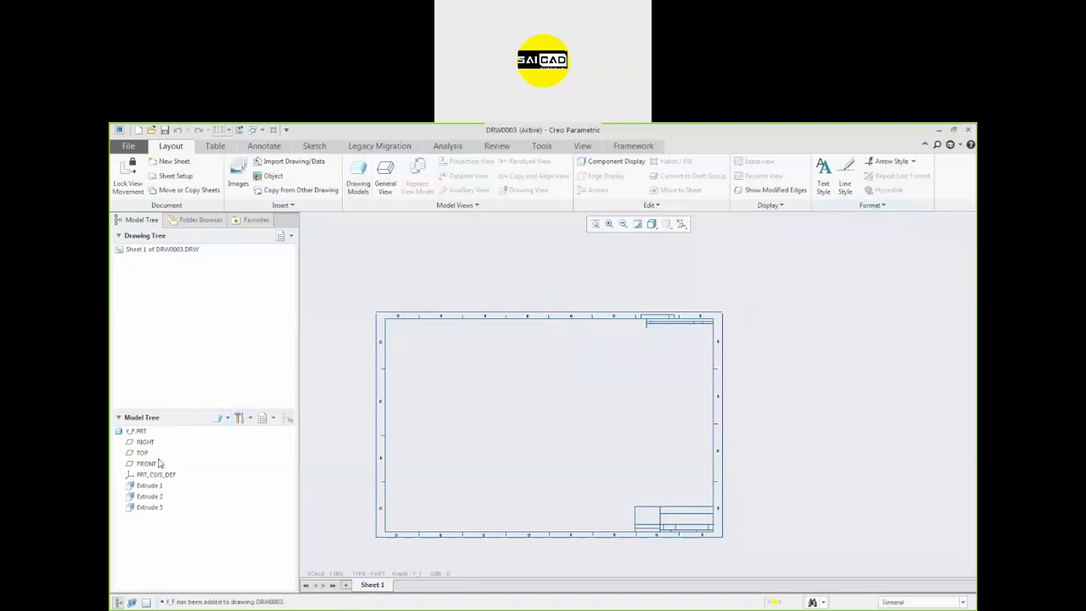
Place a general view of the Y_F part with no combined state and orient it to FRONT
{"action": "left_click", "coordinate": [385, 178]}
{"action": "left_click", "coordinate": [384, 375]}
{"action": "left_click", "coordinate": [458, 435]}
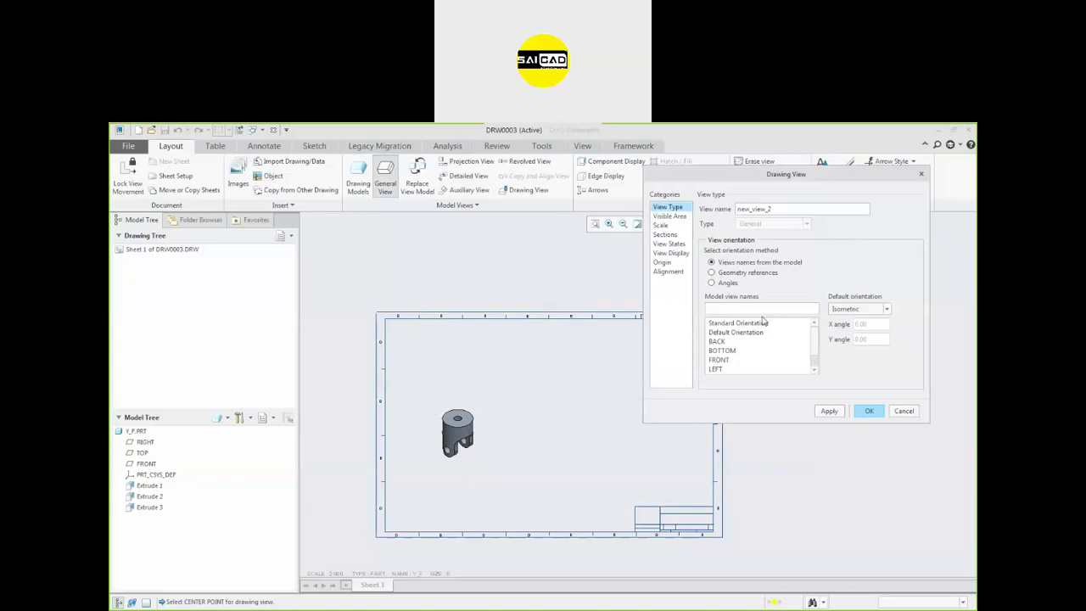
{"action": "left_click", "coordinate": [718, 359]}
{"action": "left_click", "coordinate": [829, 410]}
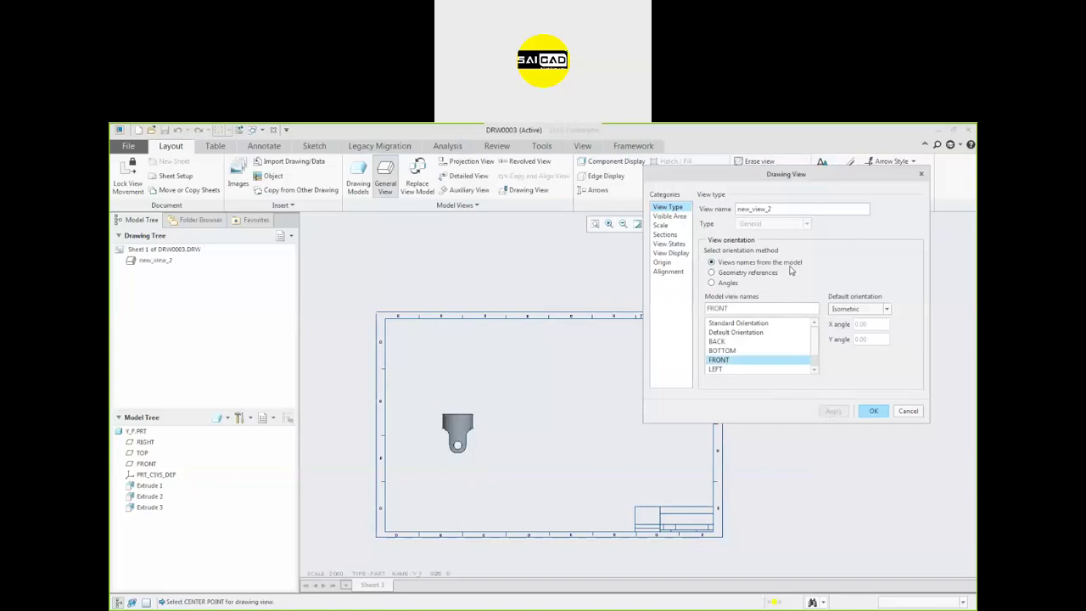
Set the front view's display style to Hidden
{"action": "left_click", "coordinate": [659, 255]}
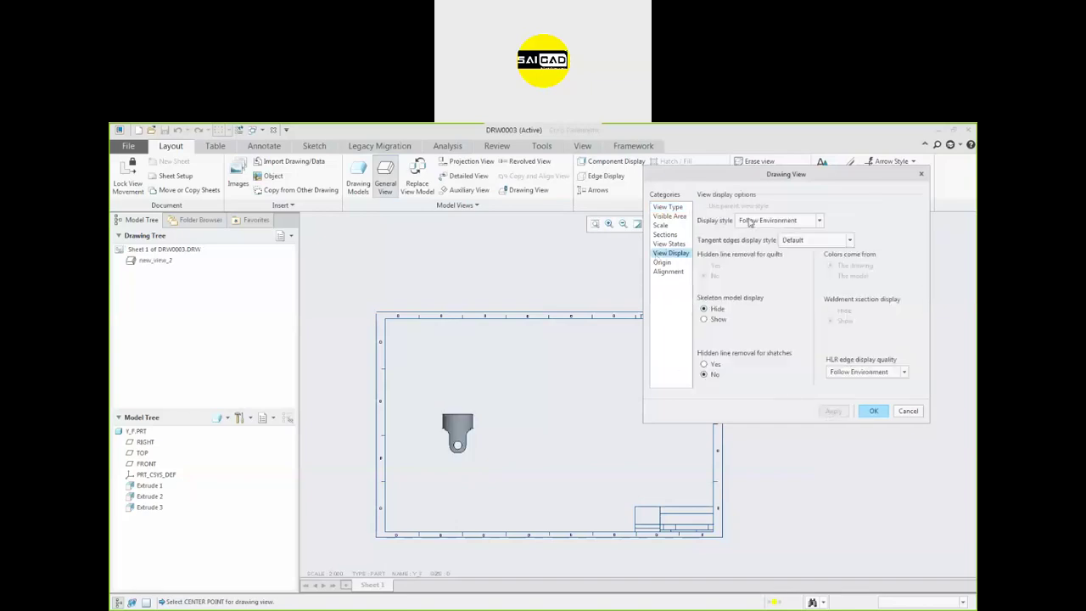
{"action": "left_click", "coordinate": [760, 221]}
{"action": "left_click", "coordinate": [761, 258]}
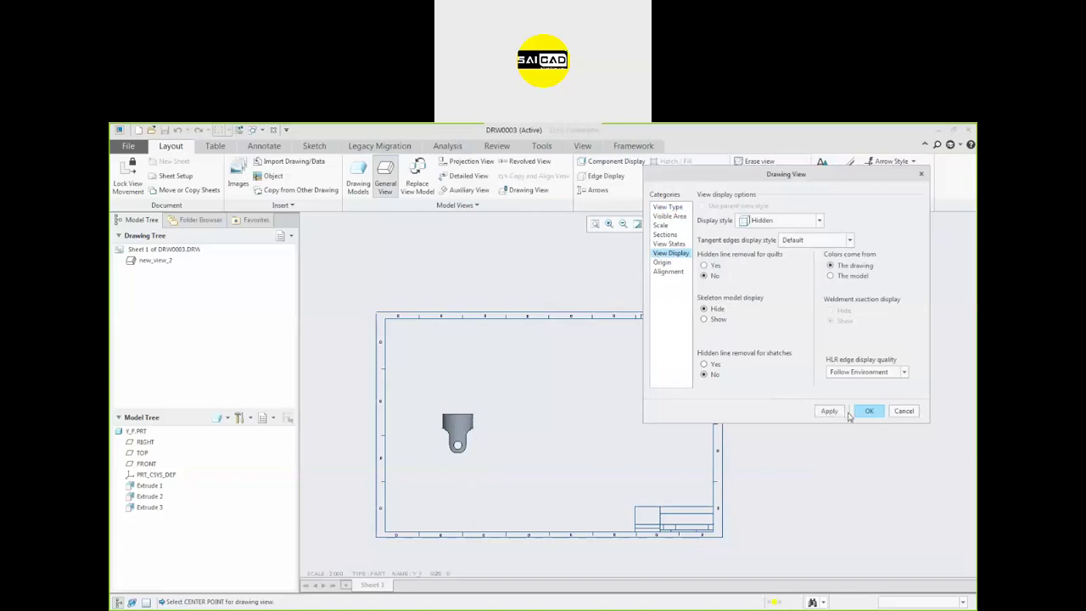
{"action": "left_click", "coordinate": [832, 412]}
{"action": "left_click", "coordinate": [872, 412]}
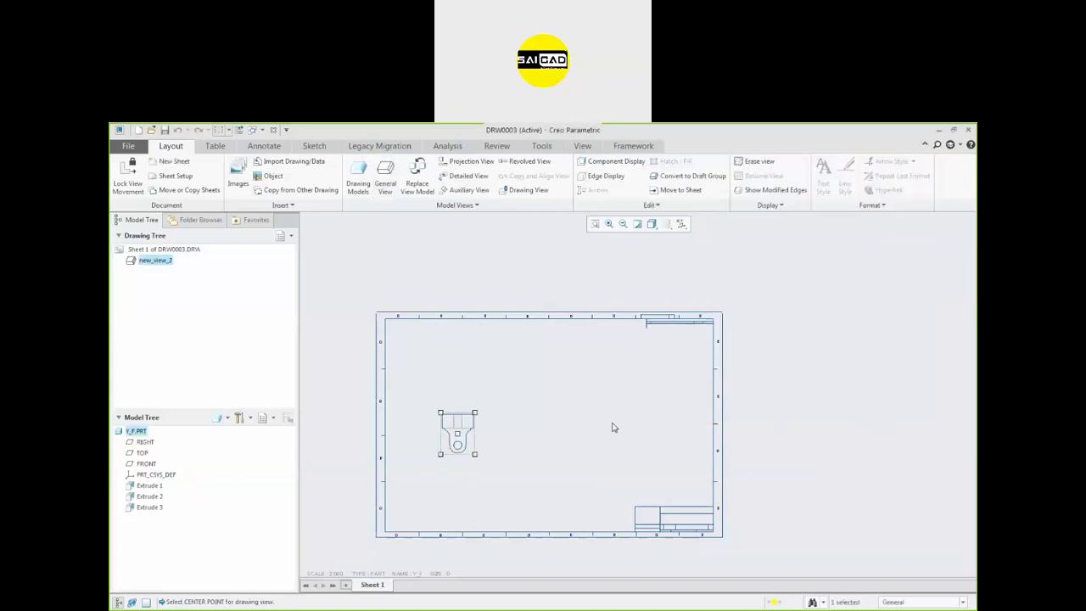
Move the front view slightly down and to the right on the sheet
{"action": "scroll", "coordinate": [472, 438], "scroll_direction": "up", "scroll_amount": 4}
{"action": "left_click", "coordinate": [472, 447]}
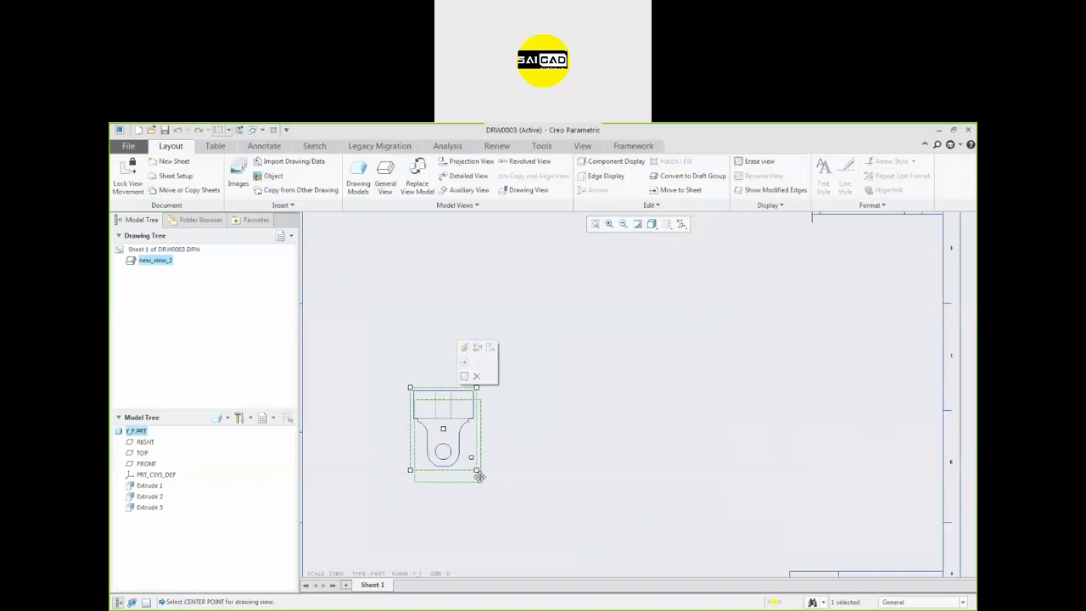
{"action": "left_click_drag", "start_coordinate": [478, 473], "coordinate": [529, 533]}
Create projection views of the front view, one above it and one to its right
{"action": "left_click", "coordinate": [473, 163]}
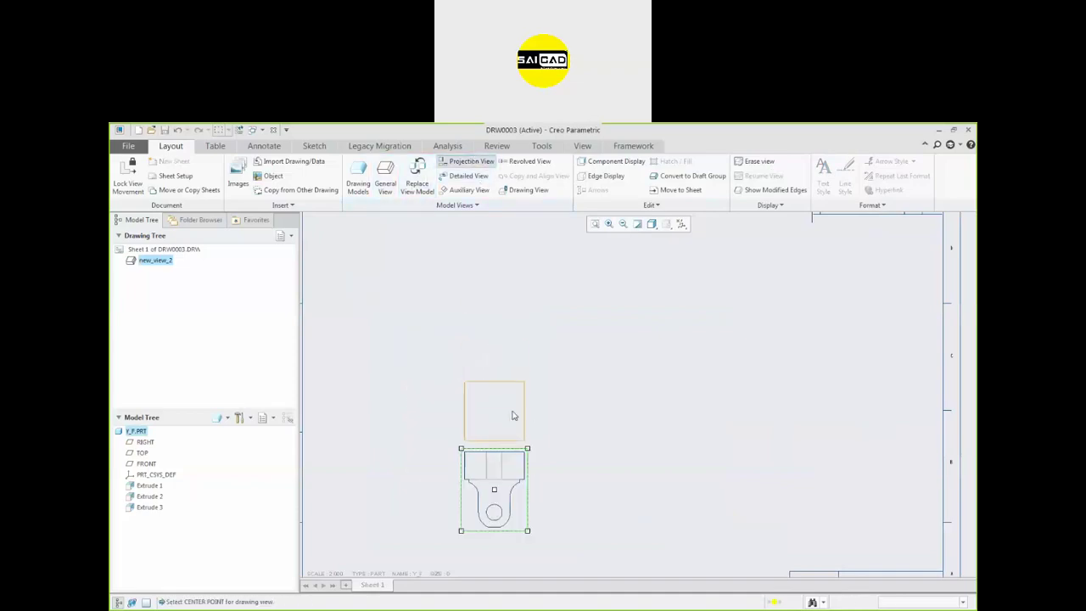
{"action": "left_click", "coordinate": [509, 381]}
{"action": "left_click", "coordinate": [516, 462]}
{"action": "left_click", "coordinate": [471, 162]}
{"action": "left_click", "coordinate": [598, 481]}
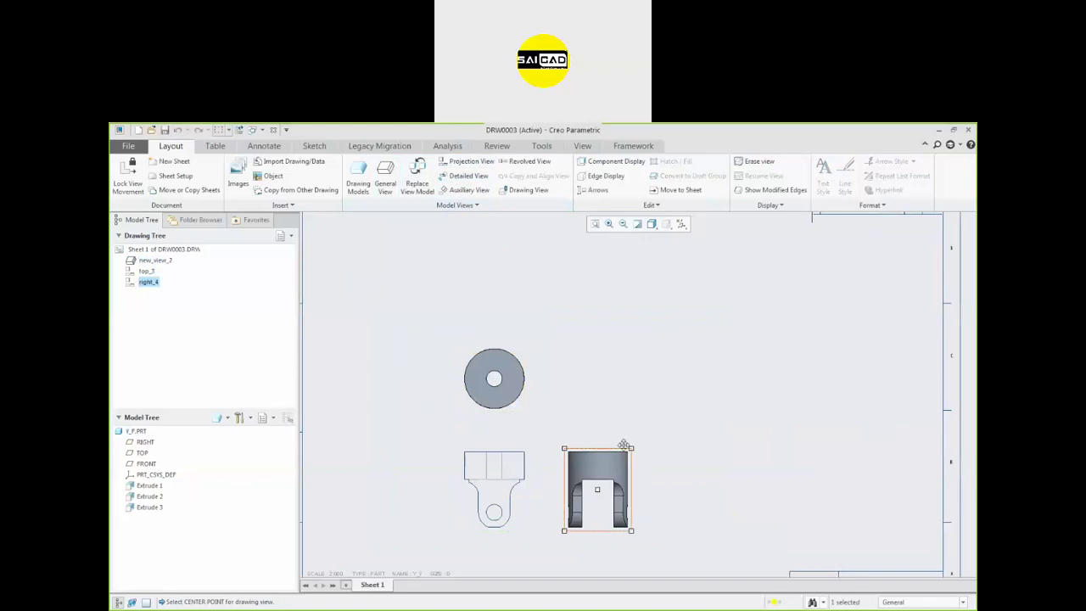
Set the display style of both projected views to Hidden
{"action": "left_click", "coordinate": [528, 386], "text": "ctrl"}
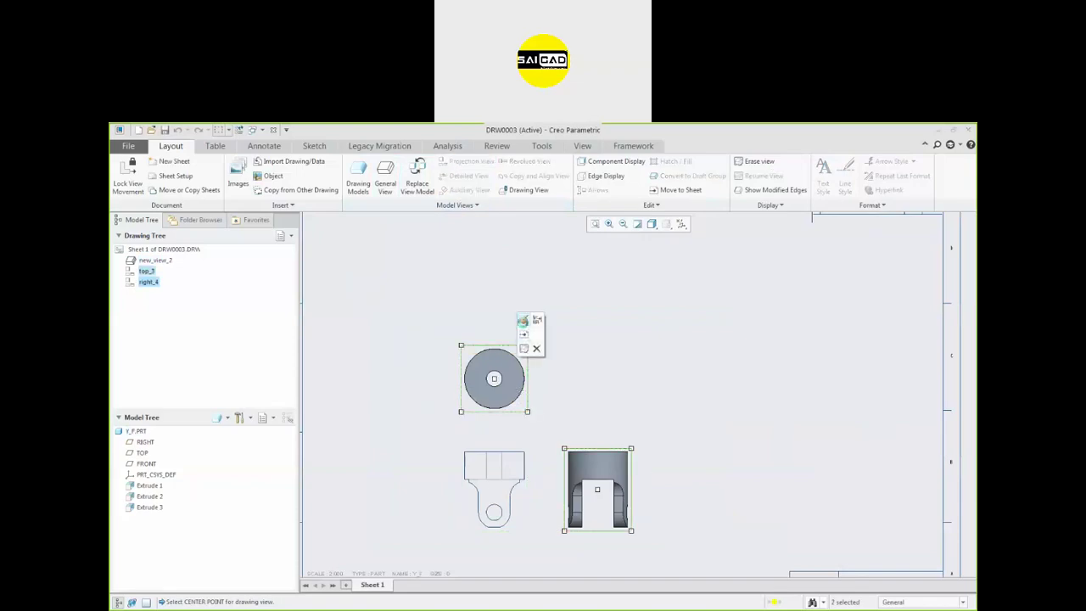
{"action": "left_click", "coordinate": [523, 319]}
{"action": "left_click", "coordinate": [776, 220]}
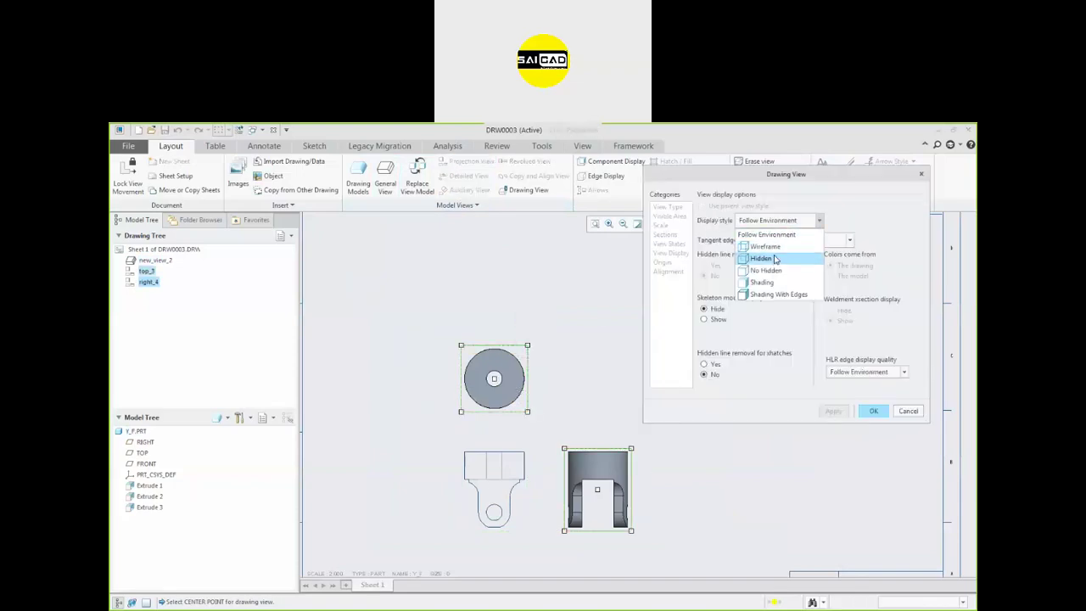
{"action": "left_click", "coordinate": [761, 258]}
{"action": "left_click", "coordinate": [835, 412]}
{"action": "left_click", "coordinate": [873, 411]}
{"action": "left_click", "coordinate": [555, 437]}
{"action": "scroll", "coordinate": [546, 433], "scroll_direction": "up", "scroll_amount": 3}
{"action": "scroll", "coordinate": [573, 481], "scroll_direction": "down", "scroll_amount": 2}
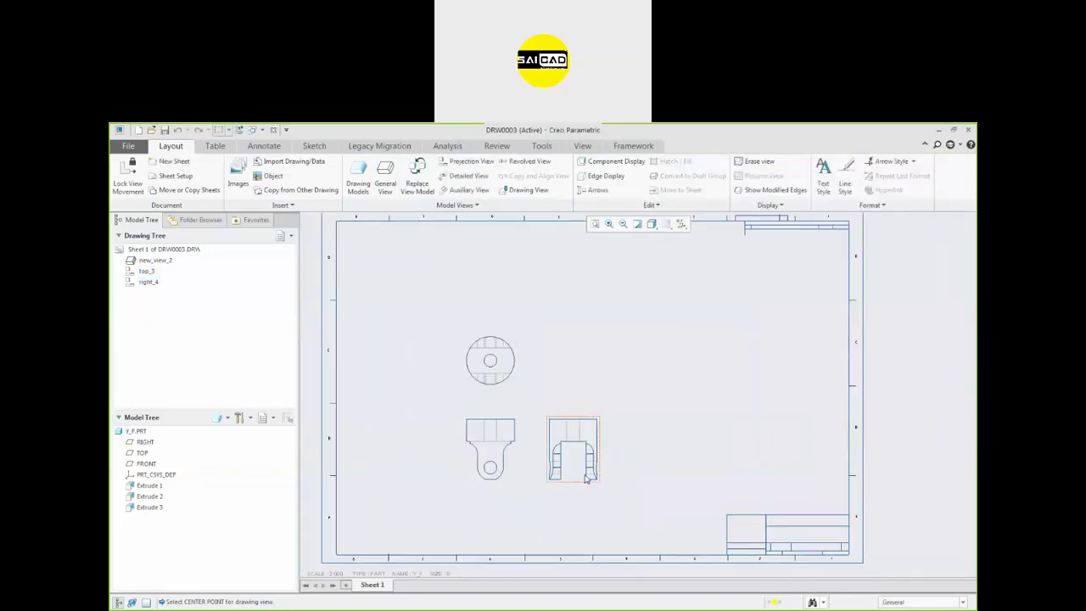
{"action": "left_click_drag", "start_coordinate": [547, 328], "coordinate": [436, 494]}
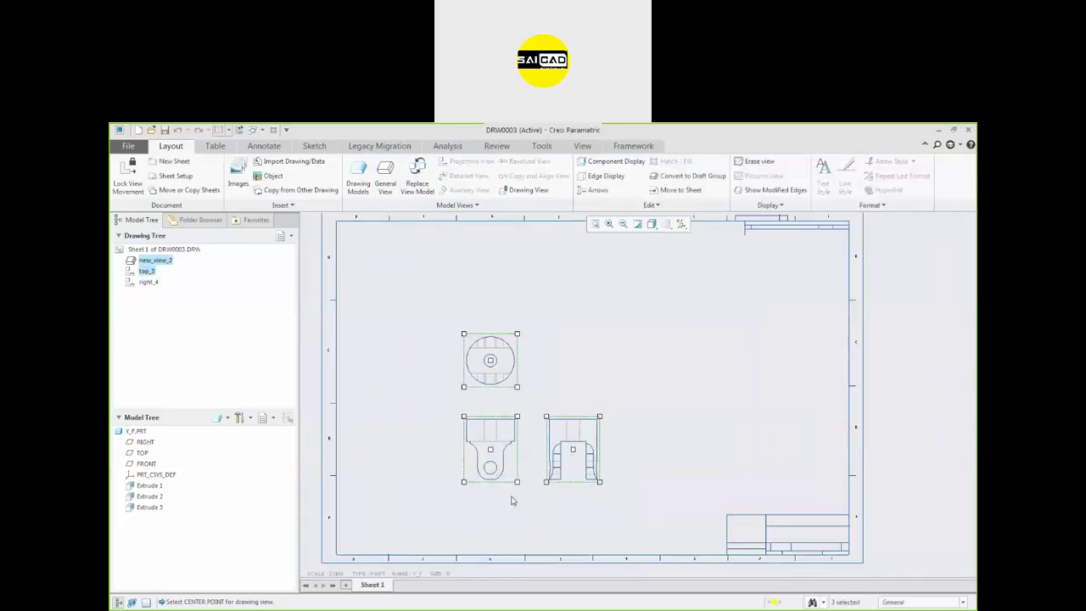
{"action": "left_click", "coordinate": [666, 389]}
Place a general view in Standard Orientation to the upper right of the projected views, with no combined state
{"action": "left_click", "coordinate": [385, 178]}
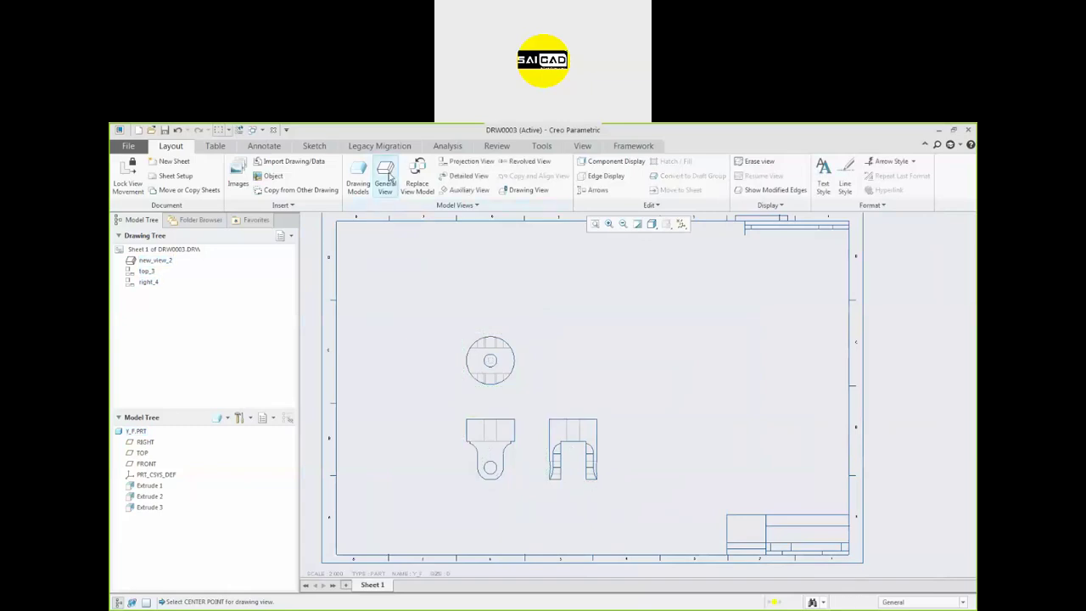
{"action": "left_click", "coordinate": [383, 375]}
{"action": "left_click", "coordinate": [628, 331]}
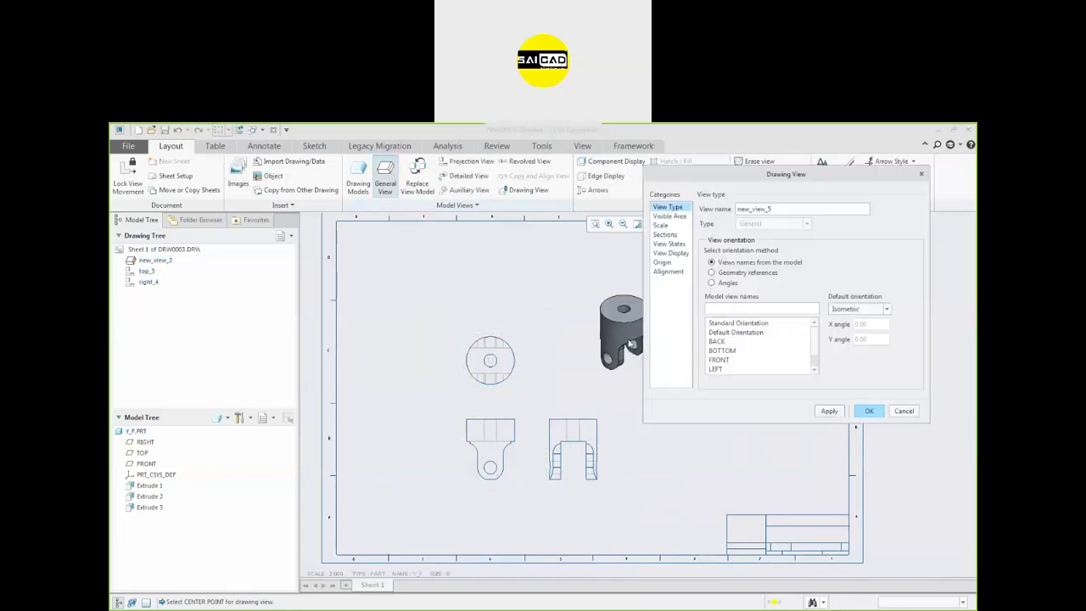
{"action": "left_click", "coordinate": [755, 332]}
{"action": "left_click", "coordinate": [738, 324]}
{"action": "left_click", "coordinate": [868, 411]}
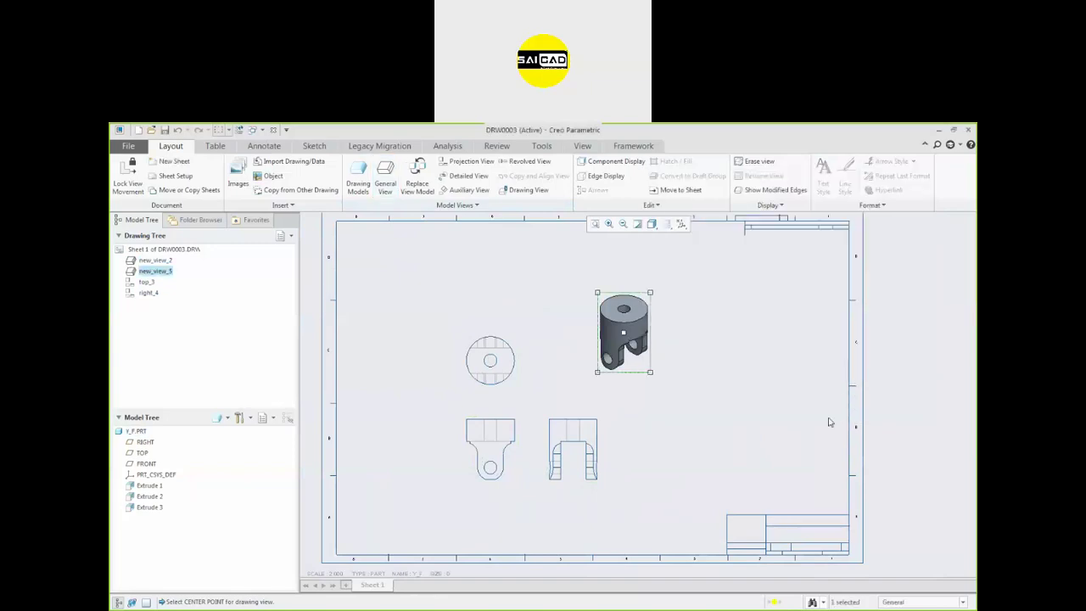
Move the shaded isometric view slightly down and to the left, closer to the projected views
{"action": "left_click", "coordinate": [643, 338]}
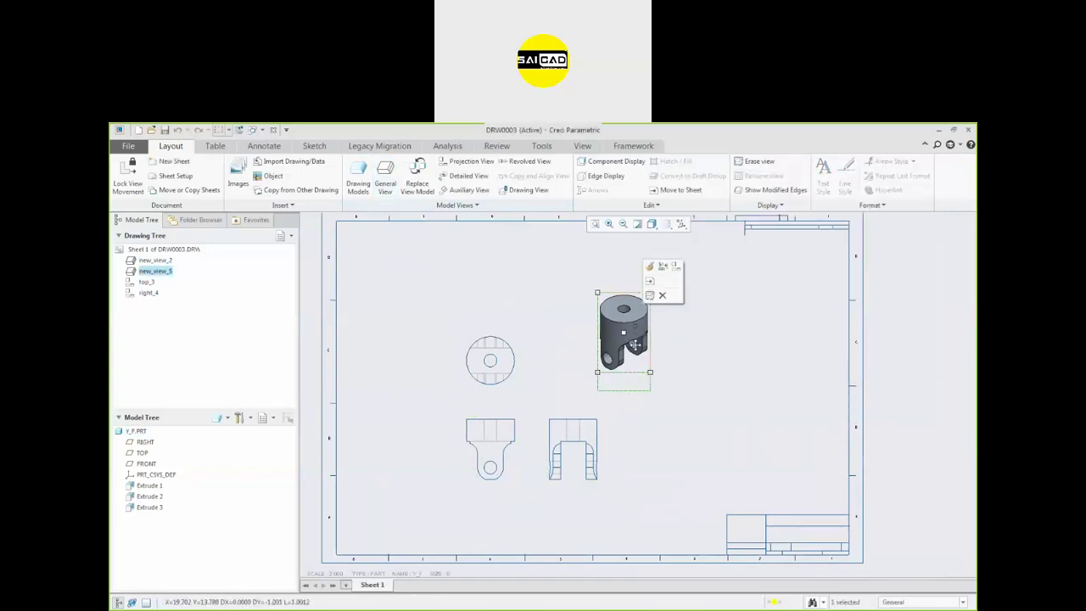
{"action": "left_click_drag", "start_coordinate": [643, 337], "coordinate": [615, 354]}
{"action": "left_click", "coordinate": [643, 405]}
{"action": "scroll", "coordinate": [609, 402], "scroll_direction": "up", "scroll_amount": 2}
{"action": "scroll", "coordinate": [601, 425], "scroll_direction": "down", "scroll_amount": 1}
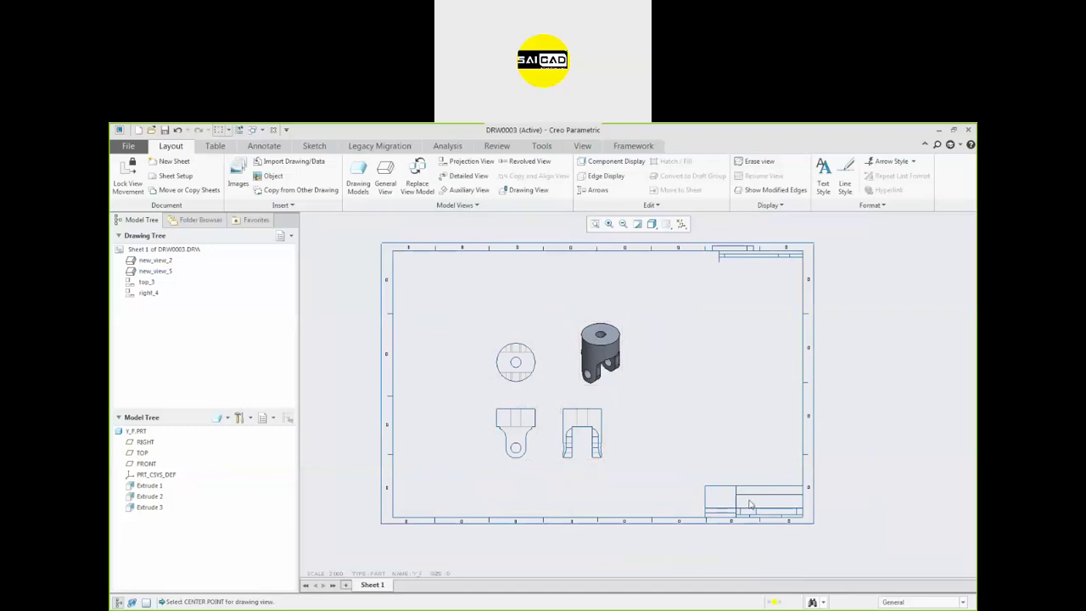
Examine the drawing sheet, its laid-out views and the title block
{"action": "right_click", "coordinate": [690, 456]}
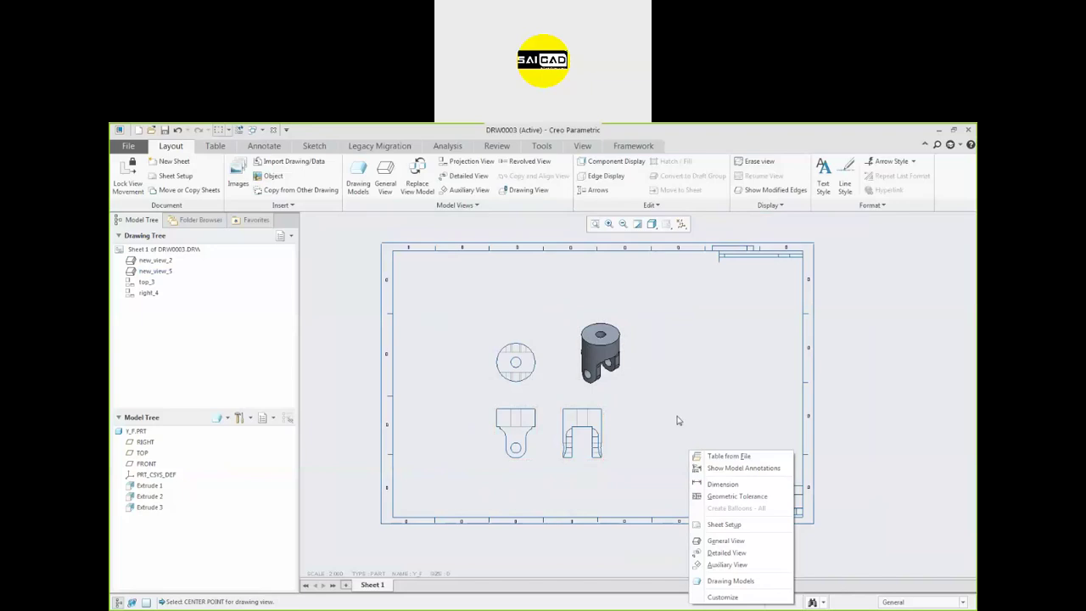
{"action": "left_click", "coordinate": [678, 419]}
{"action": "scroll", "coordinate": [666, 376], "scroll_direction": "up", "scroll_amount": 3}
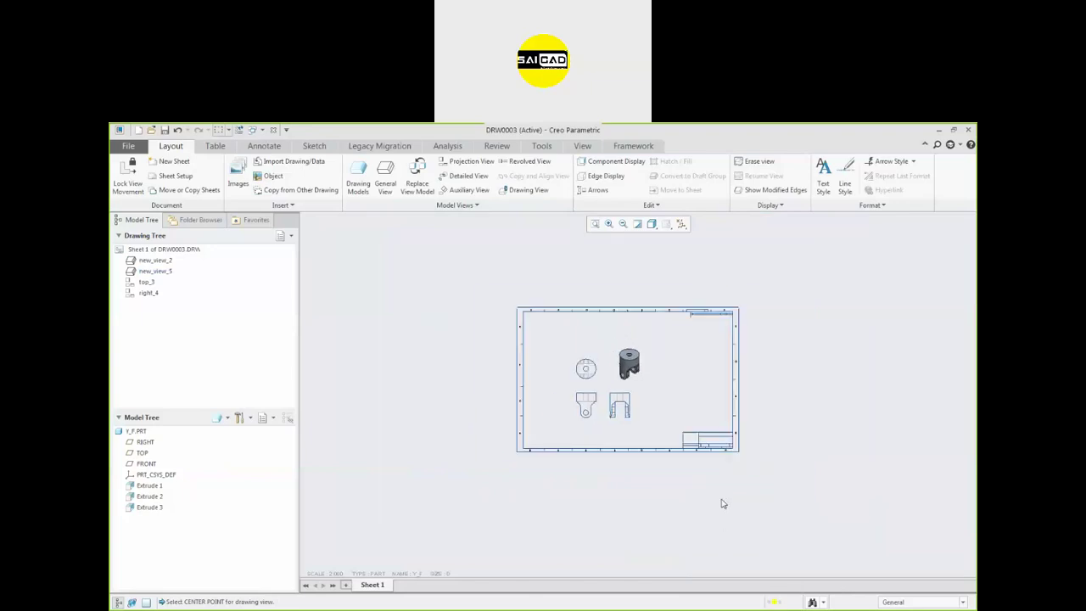
{"action": "scroll", "coordinate": [720, 501], "scroll_direction": "down", "scroll_amount": 5}
{"action": "scroll", "coordinate": [668, 430], "scroll_direction": "up", "scroll_amount": 2}
{"action": "scroll", "coordinate": [761, 514], "scroll_direction": "down", "scroll_amount": 3}
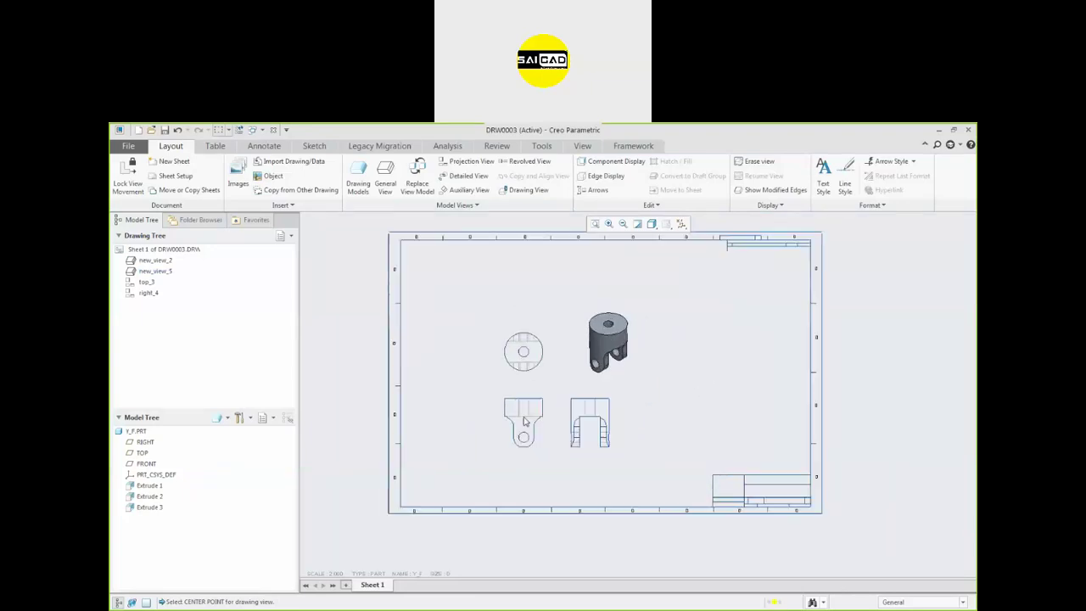
{"action": "scroll", "coordinate": [738, 505], "scroll_direction": "down", "scroll_amount": 3}
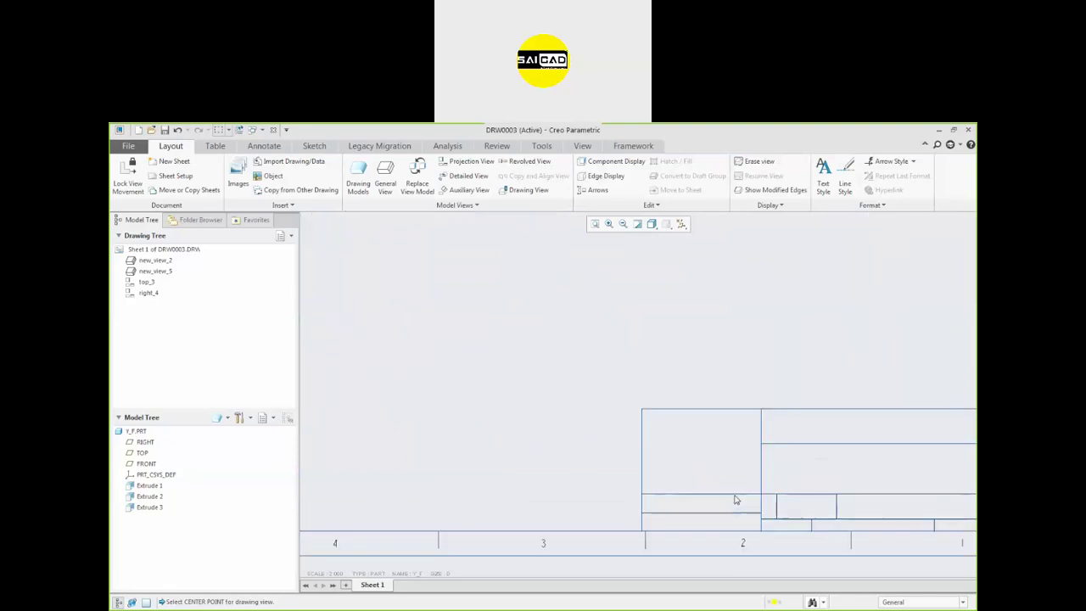
{"action": "scroll", "coordinate": [733, 498], "scroll_direction": "up", "scroll_amount": 5}
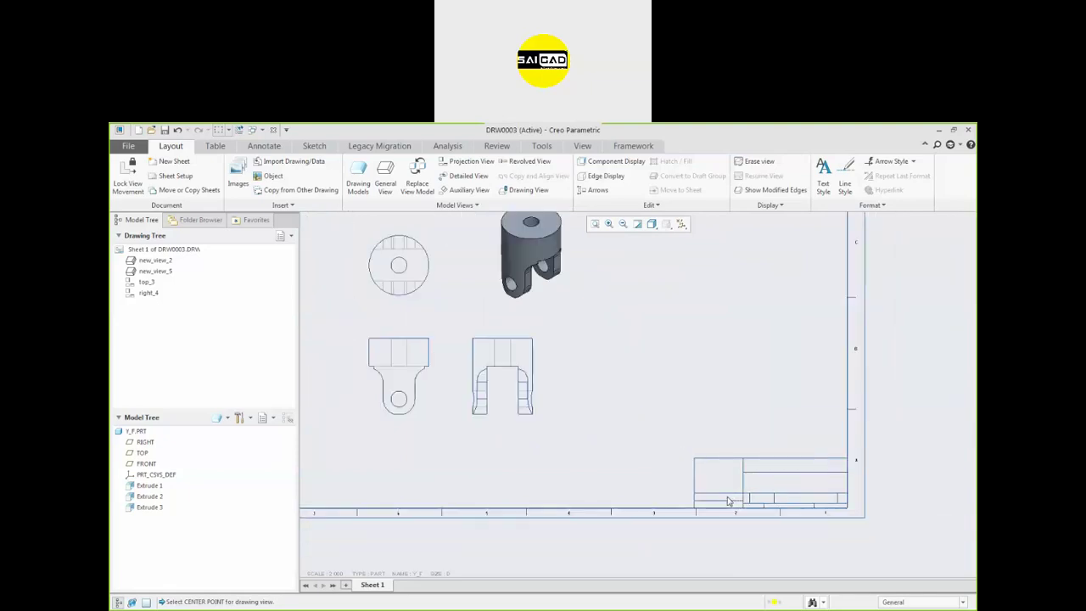
Try the A4 Size and A3 Size formats for Sheet 1 in the sheet setup
{"action": "right_click", "coordinate": [687, 480]}
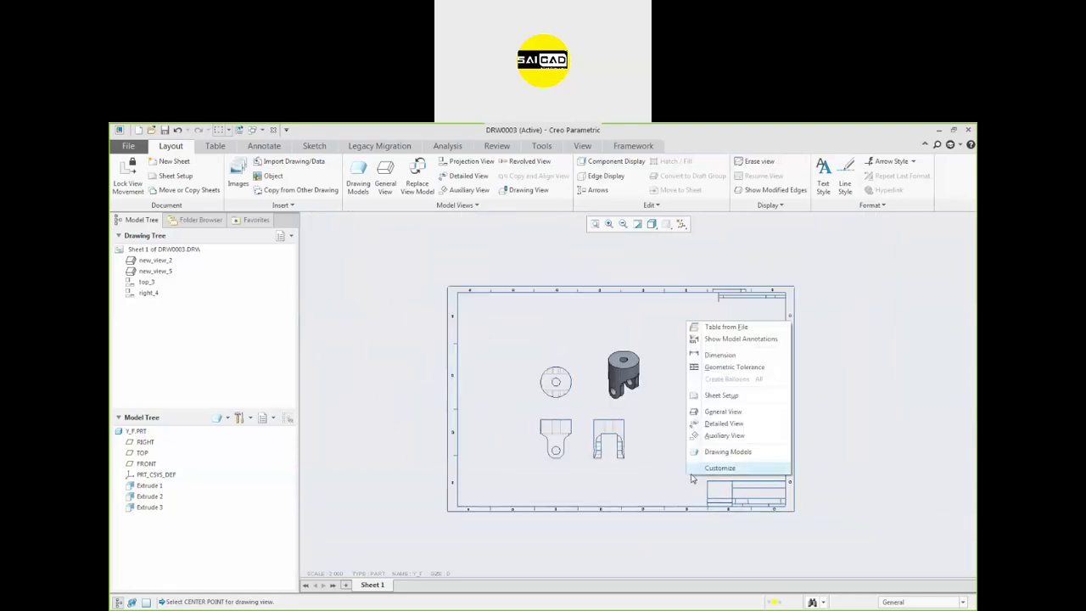
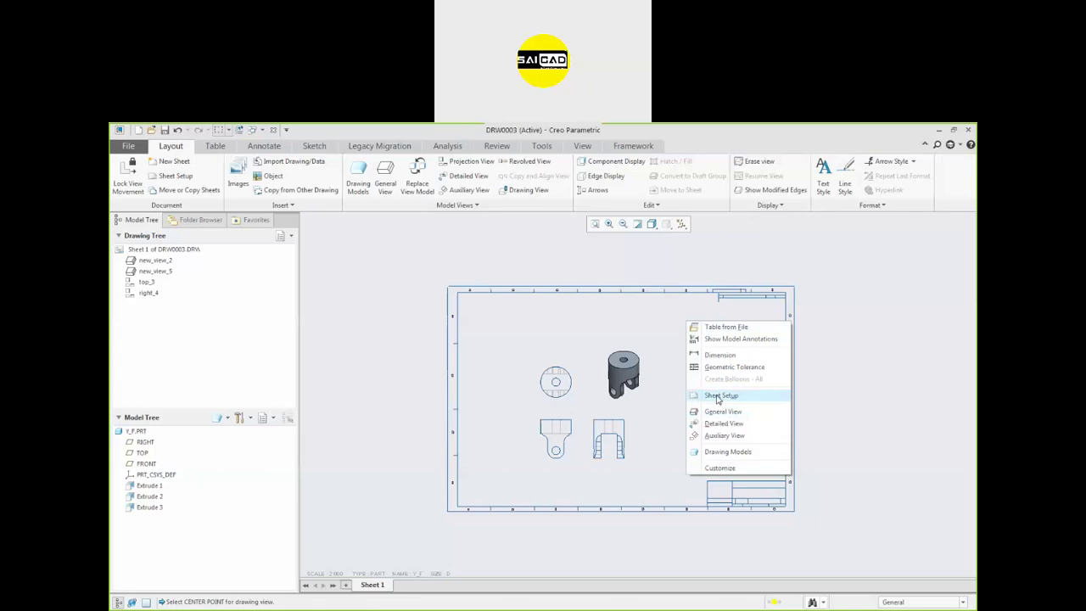
{"action": "left_click", "coordinate": [718, 396]}
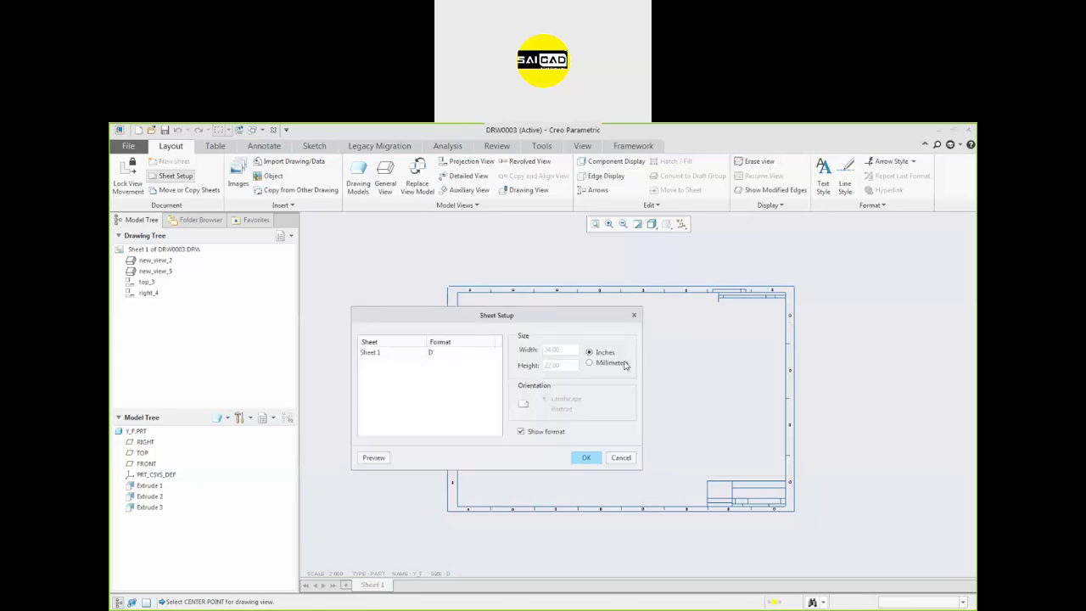
{"action": "left_click_drag", "start_coordinate": [546, 323], "coordinate": [464, 311]}
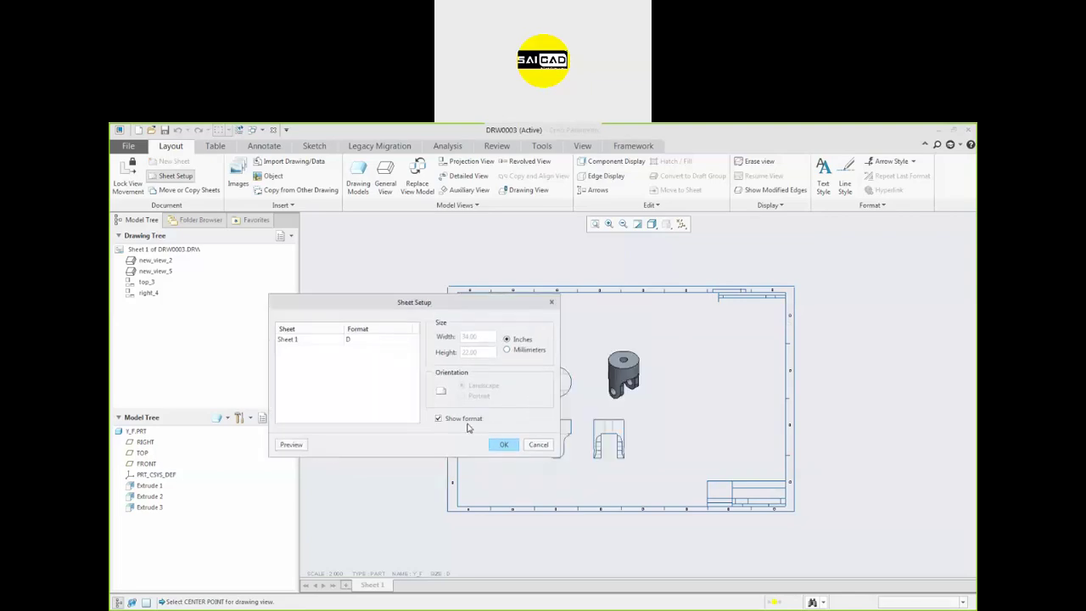
{"action": "left_click", "coordinate": [402, 345]}
{"action": "left_click", "coordinate": [407, 340]}
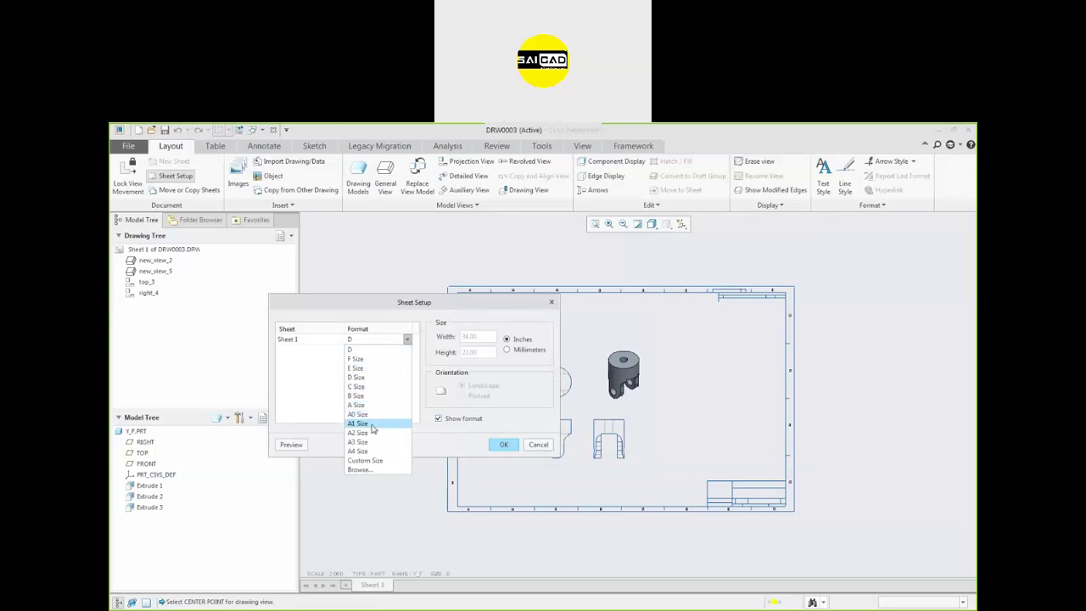
{"action": "left_click", "coordinate": [366, 451]}
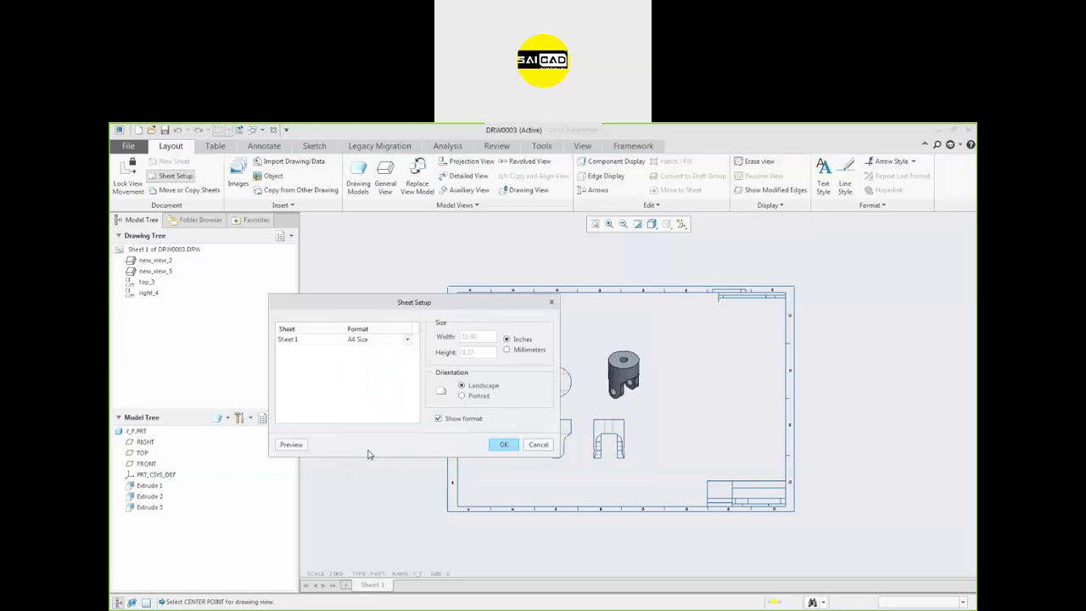
{"action": "left_click", "coordinate": [401, 345]}
{"action": "left_click", "coordinate": [407, 339]}
{"action": "left_click", "coordinate": [374, 442]}
{"action": "left_click", "coordinate": [291, 445]}
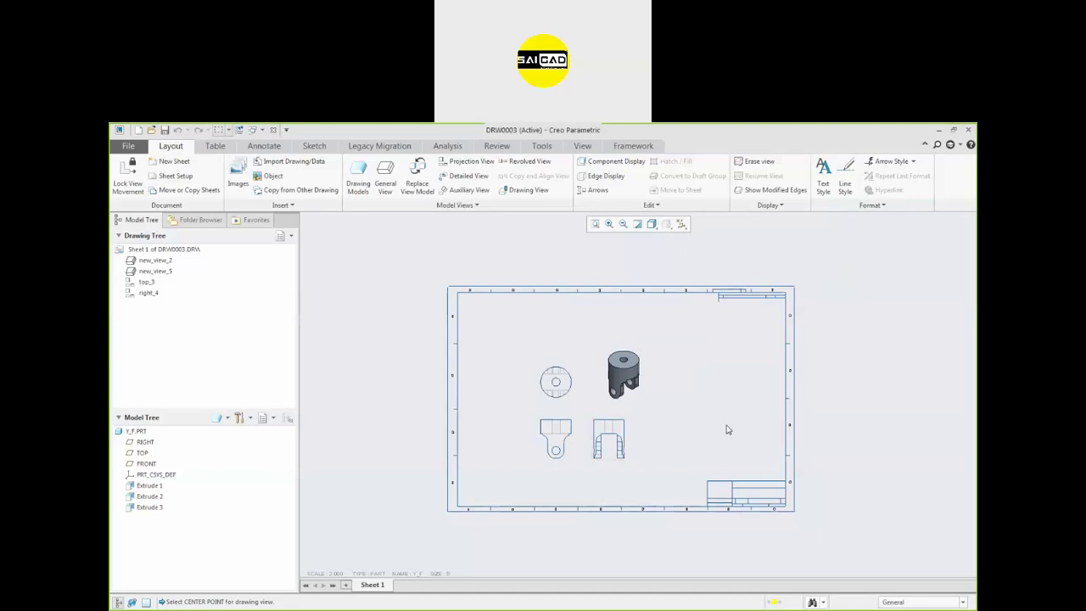
{"action": "scroll", "coordinate": [644, 415], "scroll_direction": "up", "scroll_amount": 4}
{"action": "scroll", "coordinate": [642, 419], "scroll_direction": "down", "scroll_amount": 3}
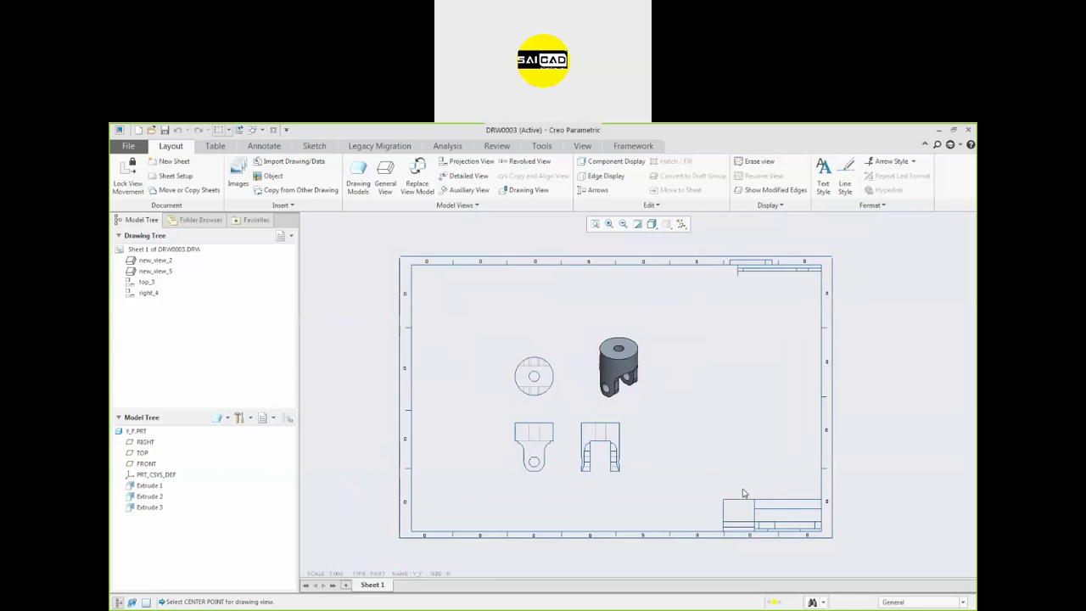
{"action": "left_click", "coordinate": [165, 130]}
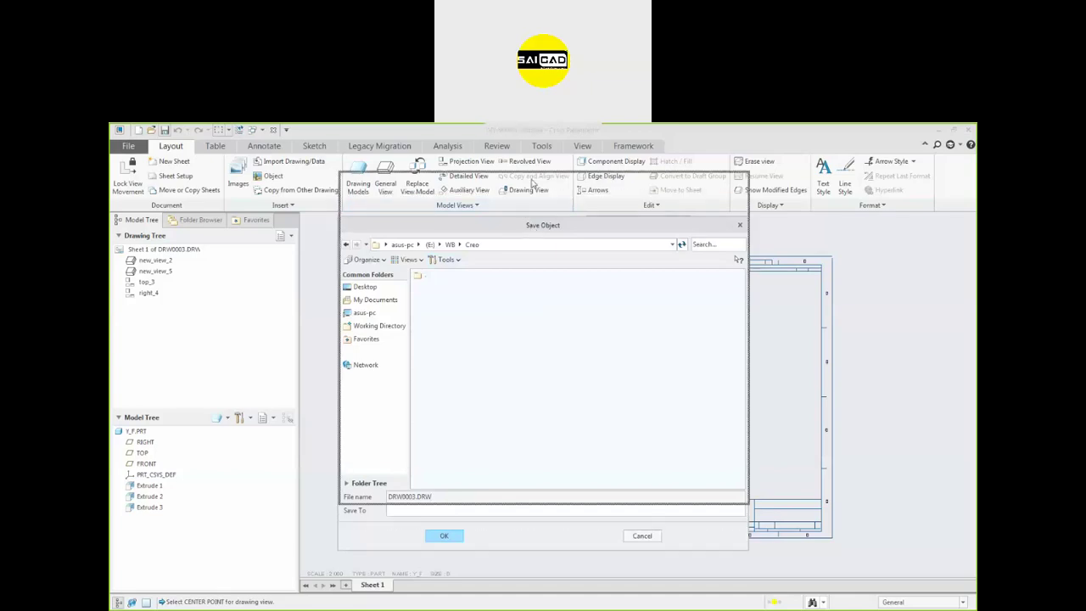
{"action": "left_click_drag", "start_coordinate": [532, 227], "coordinate": [533, 181]}
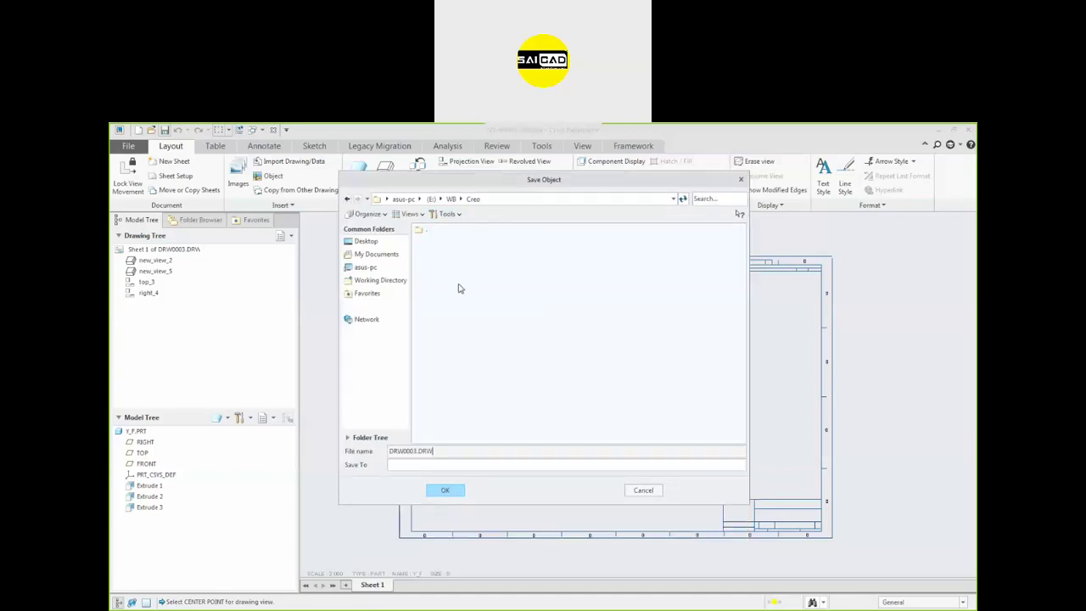
{"action": "left_click_drag", "start_coordinate": [435, 450], "coordinate": [365, 469]}
{"action": "left_click", "coordinate": [741, 180]}
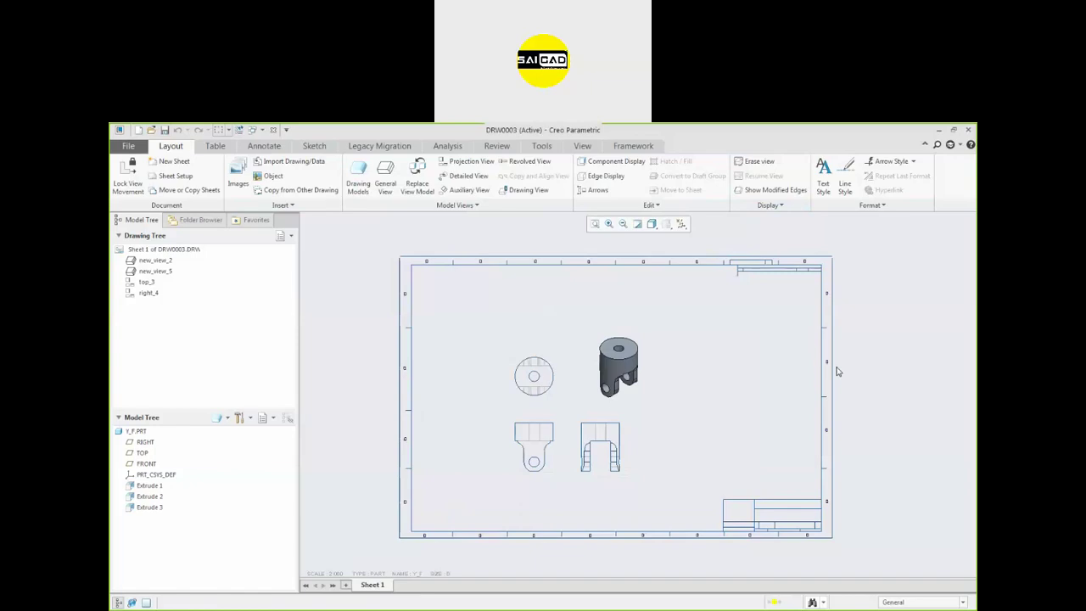
Print the drawing as a full plot using the PDFCreator printer
{"action": "key", "text": "ctrl+p"}
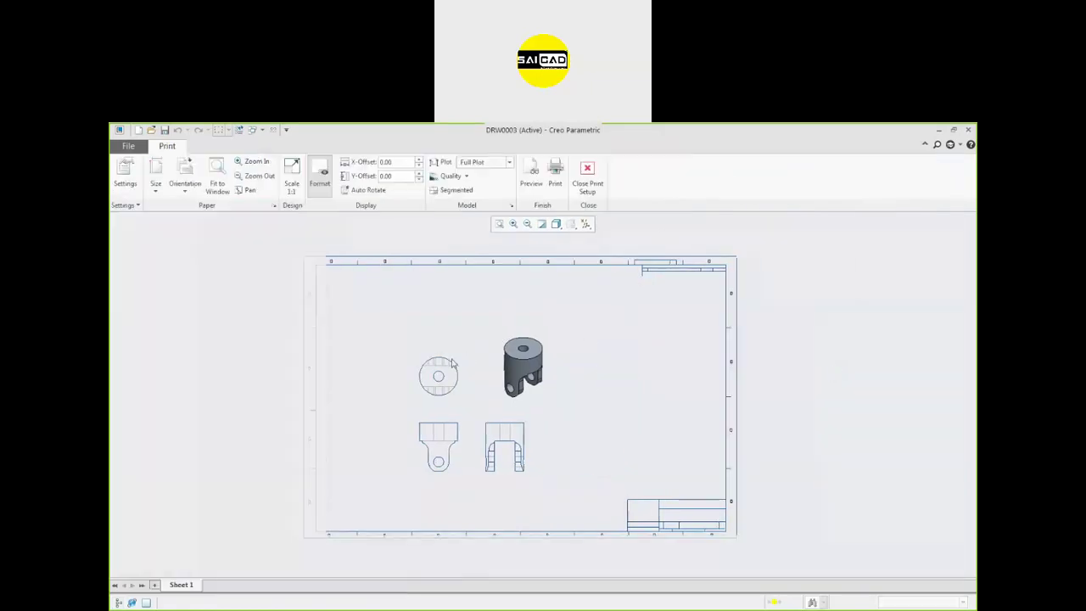
{"action": "scroll", "coordinate": [452, 358], "scroll_direction": "up", "scroll_amount": 4}
{"action": "scroll", "coordinate": [482, 377], "scroll_direction": "down", "scroll_amount": 3}
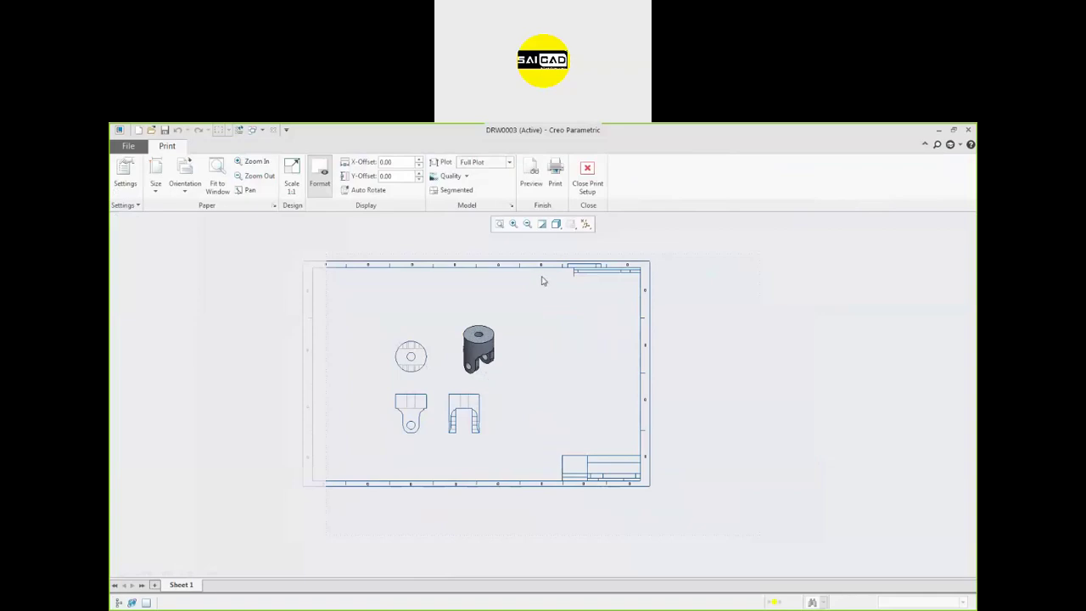
{"action": "left_click", "coordinate": [555, 174]}
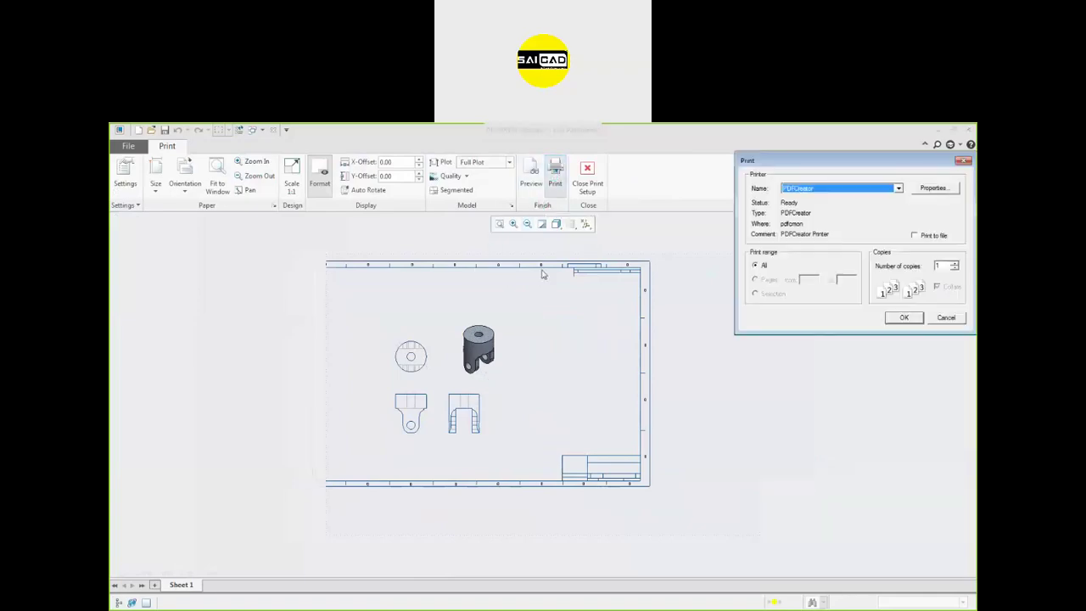
{"action": "left_click", "coordinate": [901, 189]}
{"action": "left_click", "coordinate": [901, 188]}
{"action": "left_click", "coordinate": [903, 318]}
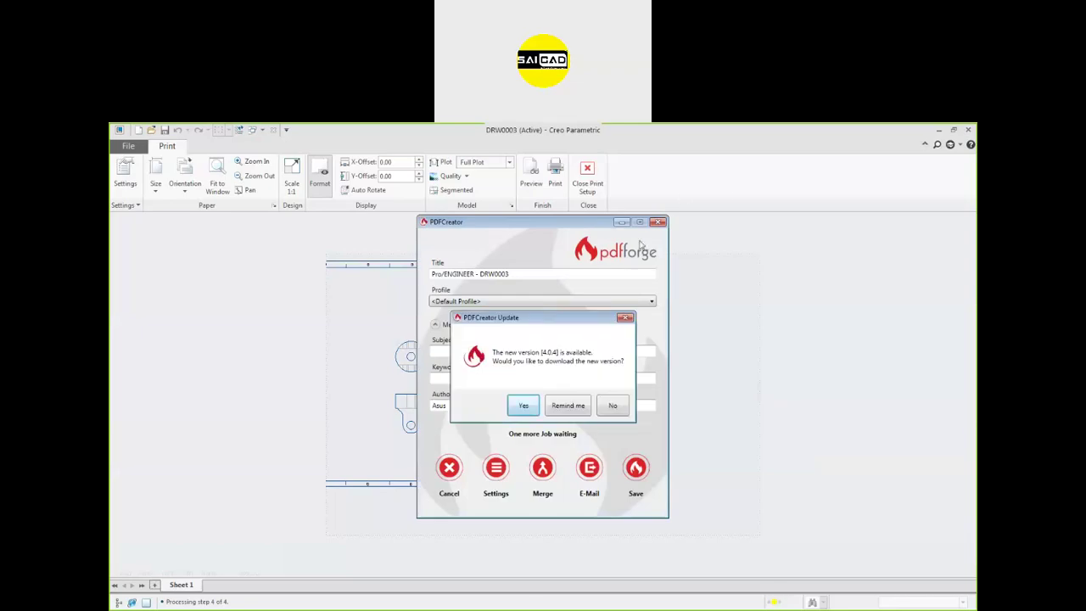
Decline the PDFCreator update and save the print job with the default profile as the PDF Pro_ENGINEER - DRW0003 on the Desktop
{"action": "left_click", "coordinate": [613, 406]}
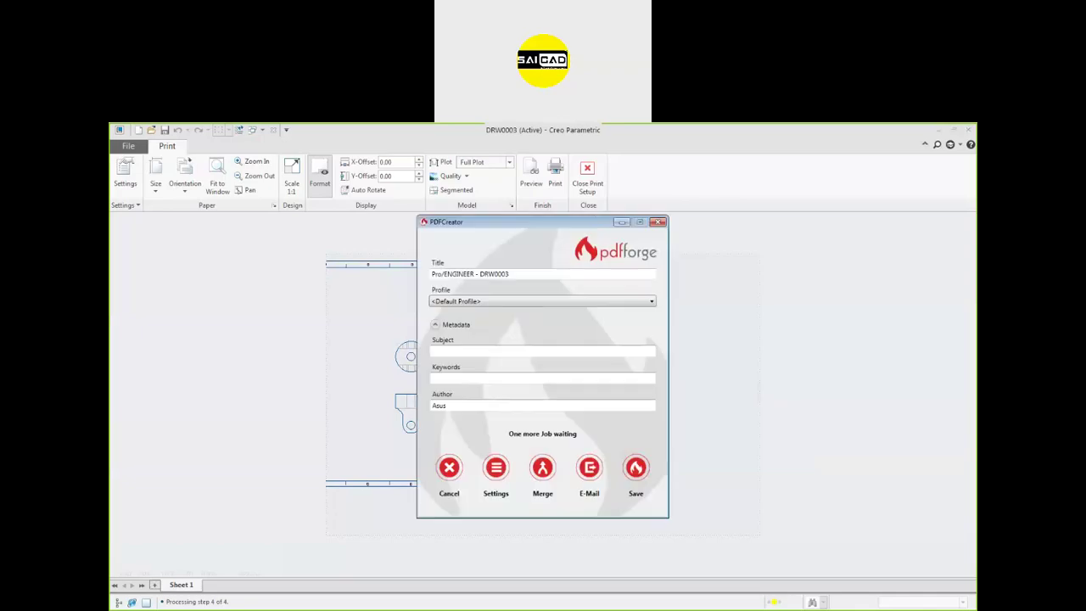
{"action": "left_click", "coordinate": [481, 302]}
{"action": "left_click", "coordinate": [483, 311]}
{"action": "left_click", "coordinate": [635, 472]}
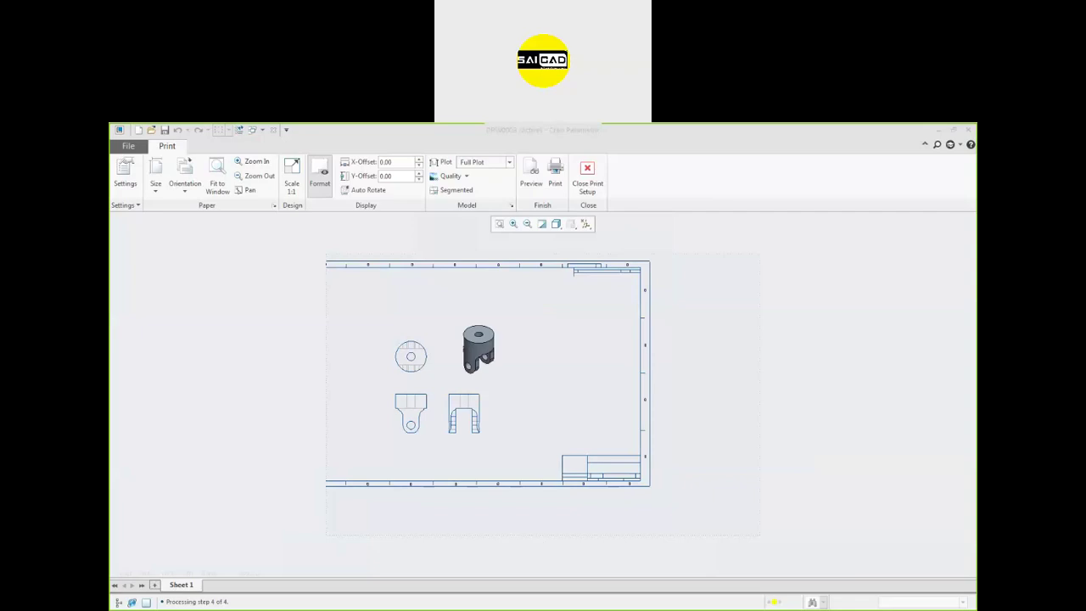
{"action": "left_click", "coordinate": [518, 331]}
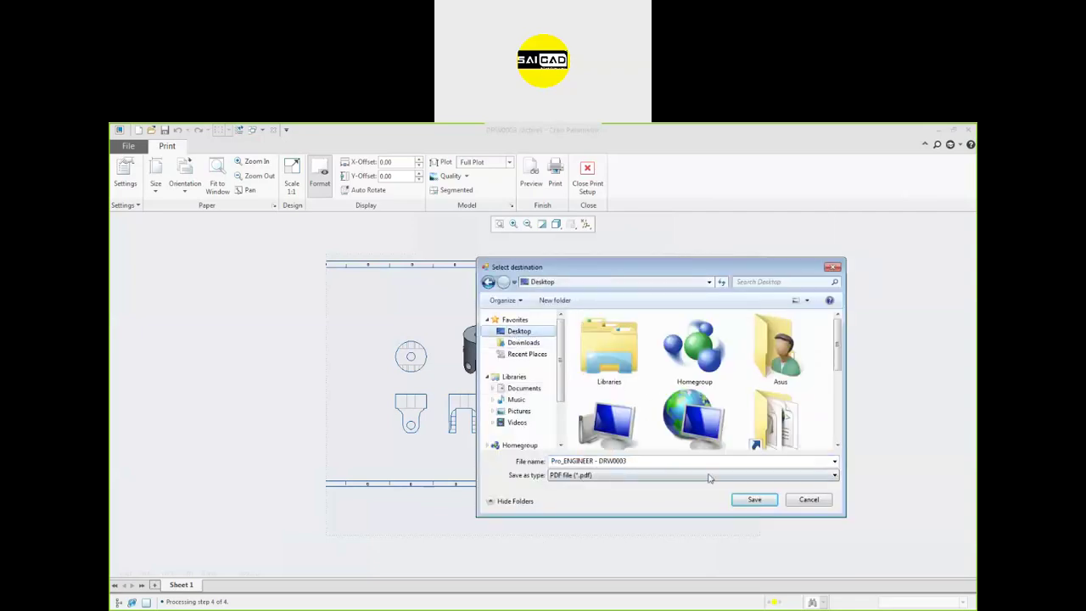
{"action": "left_click", "coordinate": [754, 500]}
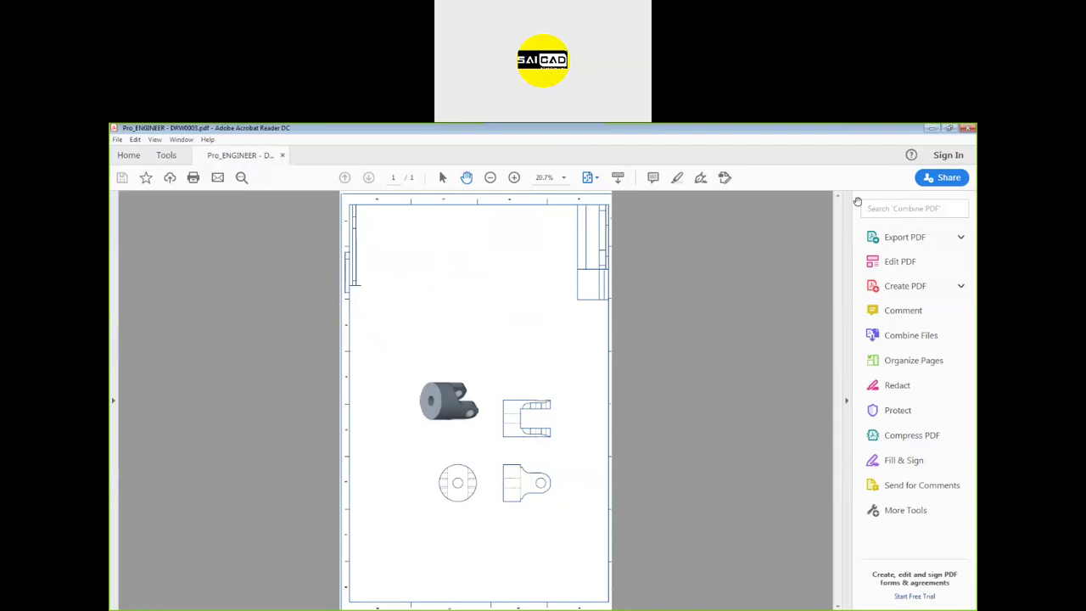
Check the whole page of the exported PDF in Acrobat Reader, then close it and the remaining PDFCreator windows
{"action": "key", "text": "ctrl+minus"}
{"action": "left_click", "coordinate": [971, 129]}
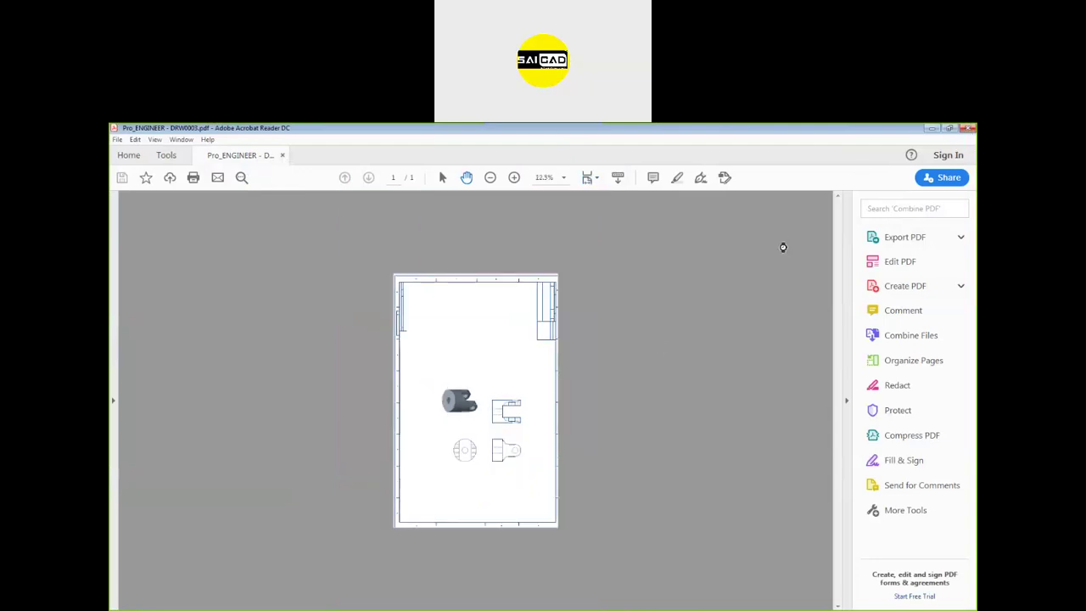
{"action": "left_click", "coordinate": [657, 221]}
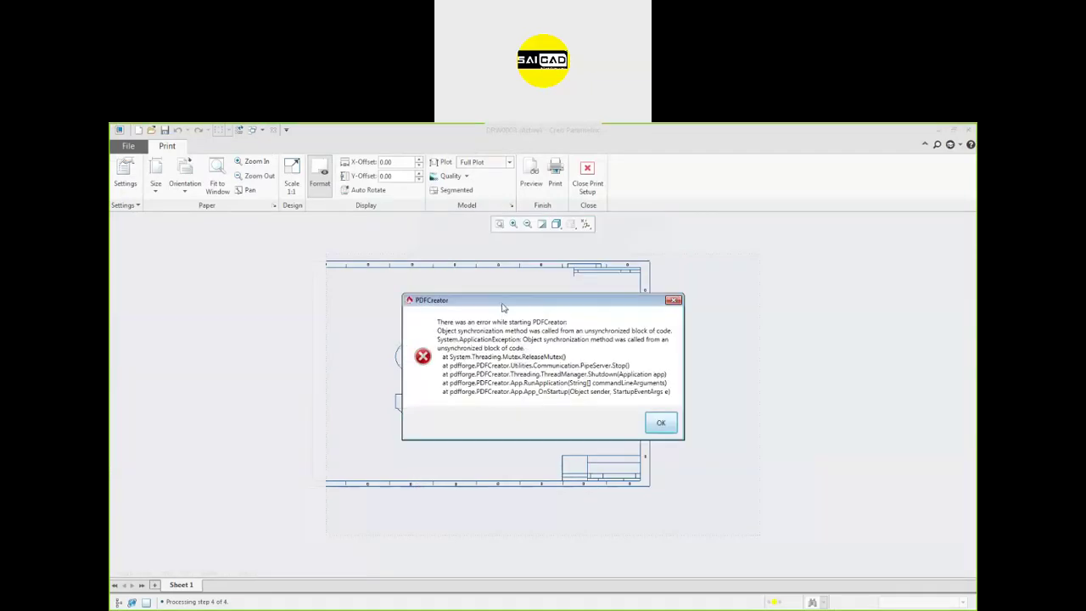
{"action": "left_click", "coordinate": [673, 300]}
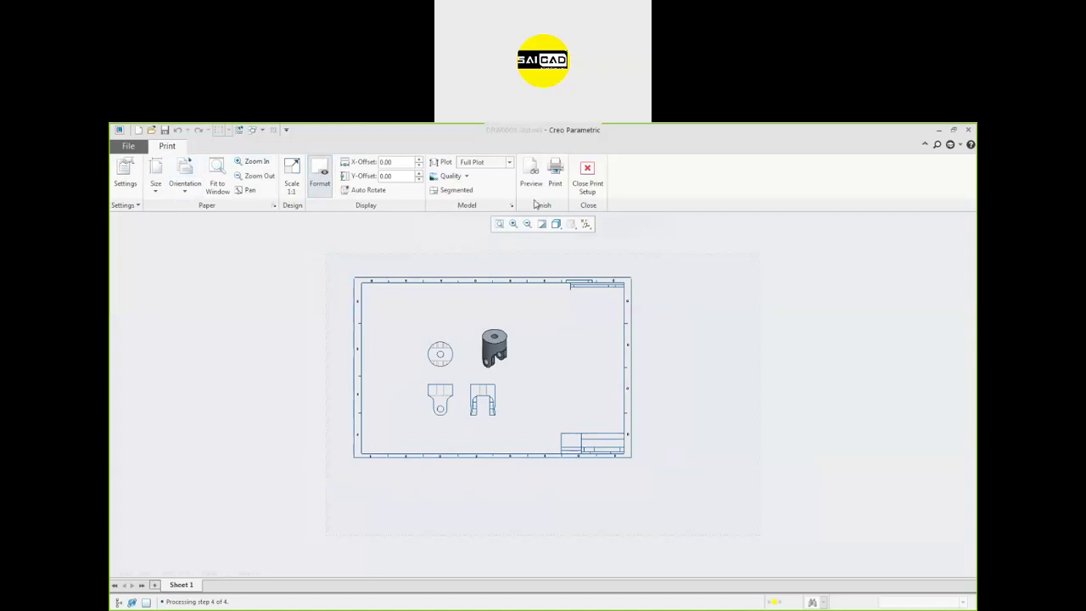
Set the print paper to A Size with Landscape orientation
{"action": "left_click", "coordinate": [155, 180]}
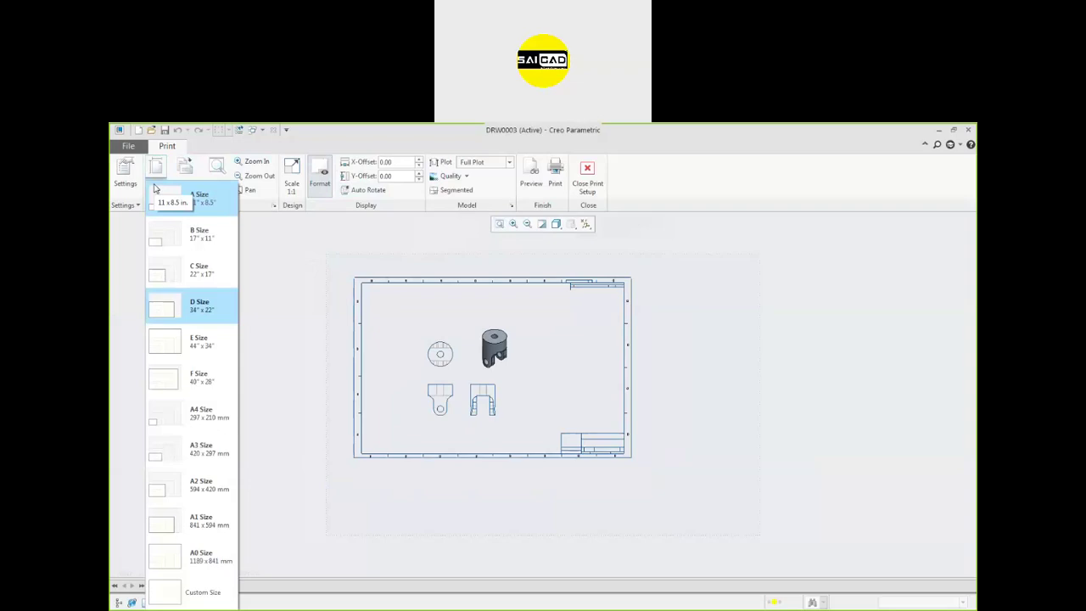
{"action": "left_click", "coordinate": [155, 188]}
{"action": "left_click", "coordinate": [195, 190]}
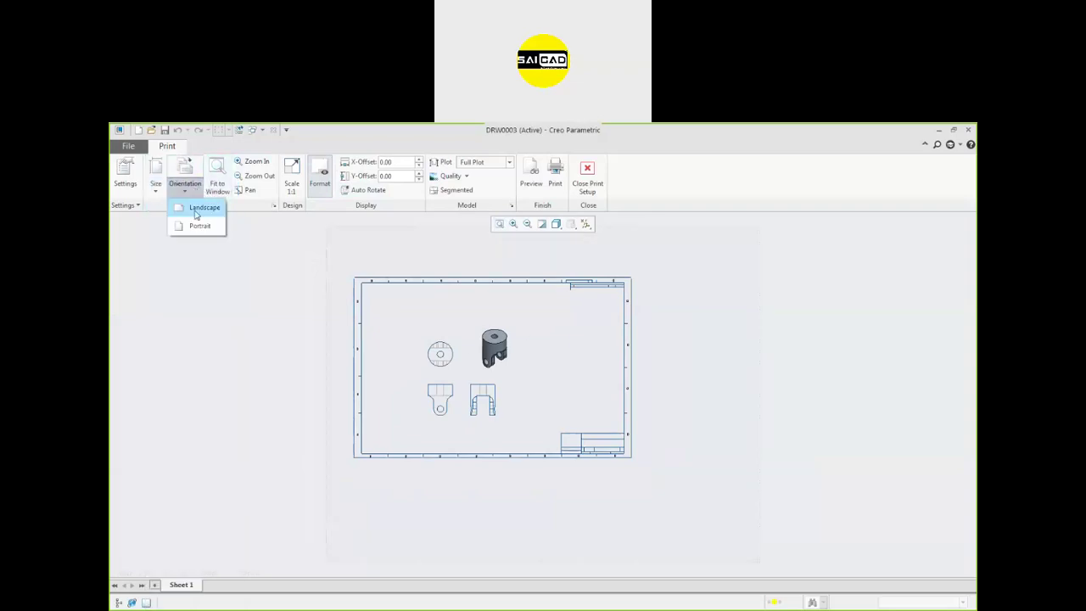
{"action": "left_click", "coordinate": [194, 209]}
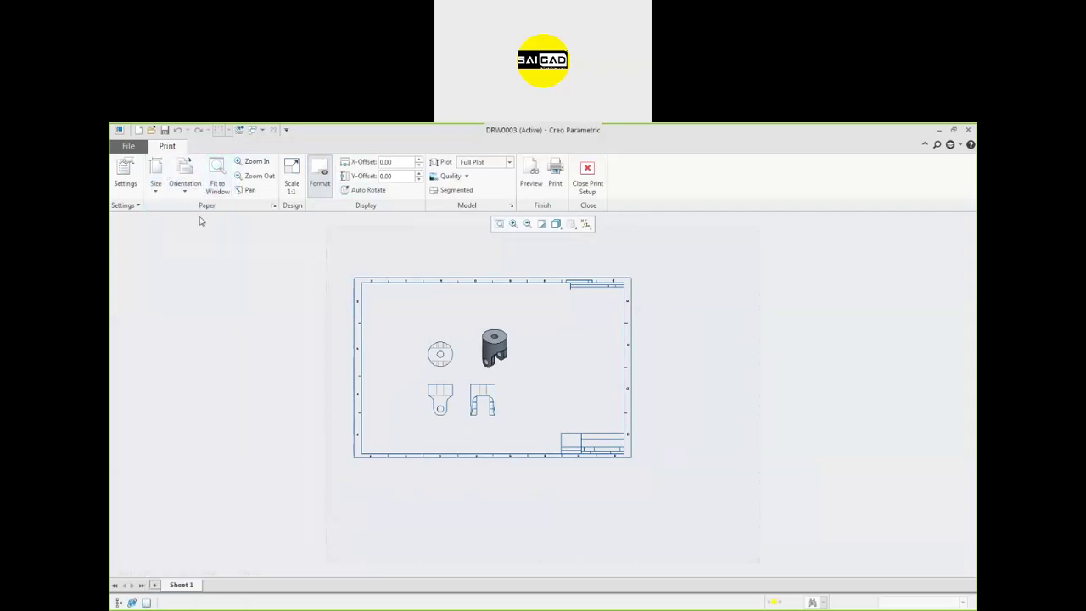
Switch the paper orientation to Portrait and back to Landscape
{"action": "left_click", "coordinate": [185, 184]}
{"action": "left_click", "coordinate": [192, 226]}
{"action": "left_click", "coordinate": [184, 185]}
{"action": "left_click", "coordinate": [195, 209]}
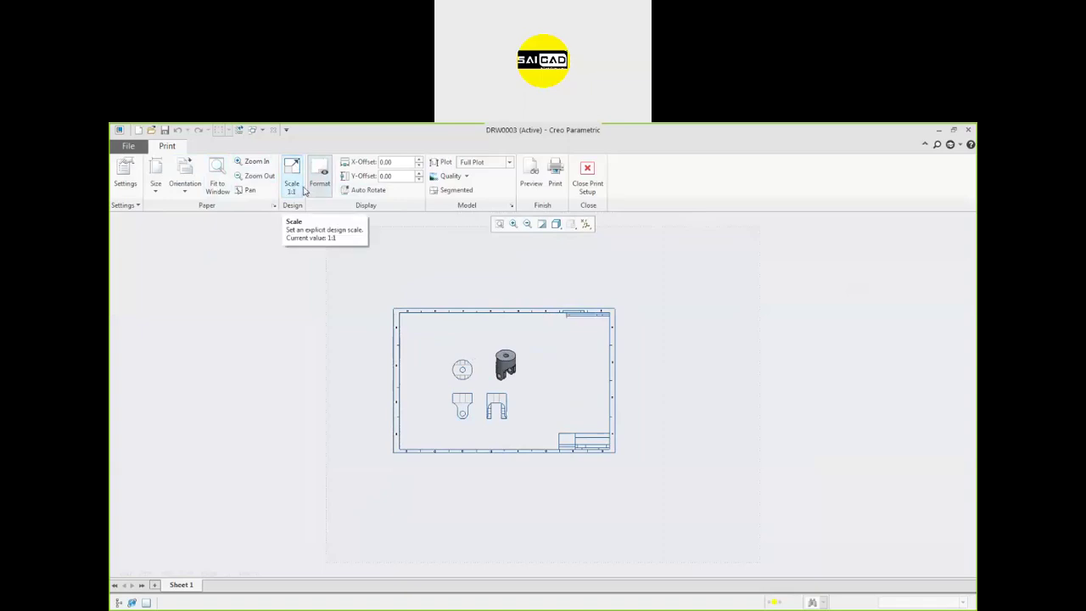
Toggle the format display off and on, and set the print X-offset and Y-offset to 5
{"action": "left_click", "coordinate": [316, 189]}
{"action": "left_click", "coordinate": [315, 186]}
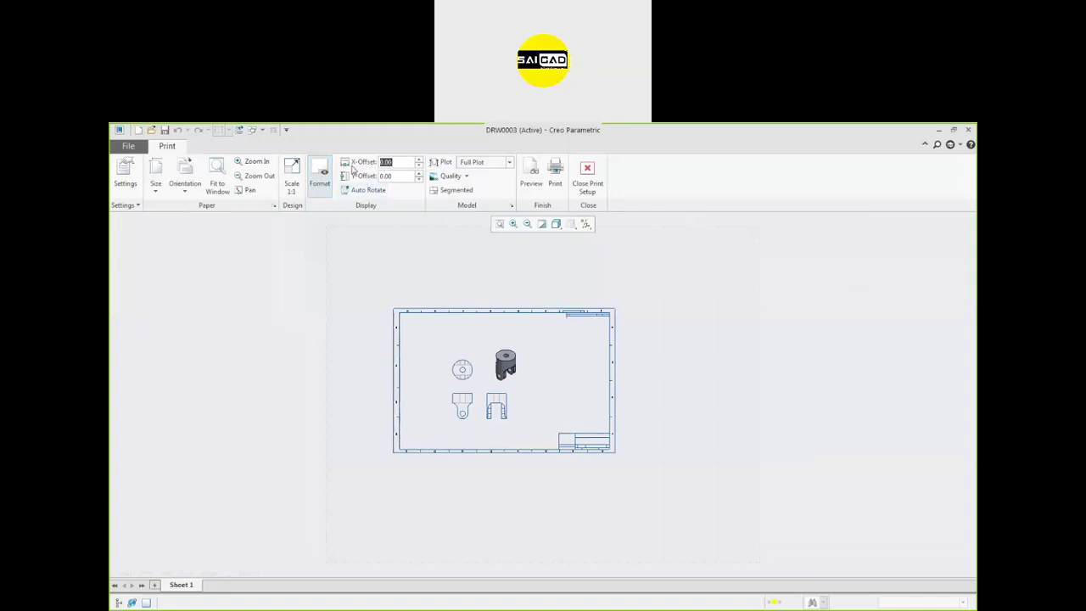
{"action": "type", "text": "5"}
{"action": "key", "text": "Tab"}
{"action": "type", "text": "5"}
{"action": "key", "text": "Tab"}
Set the print quality to 3 (Complex overlap check) and preview the printed page
{"action": "left_click", "coordinate": [465, 177]}
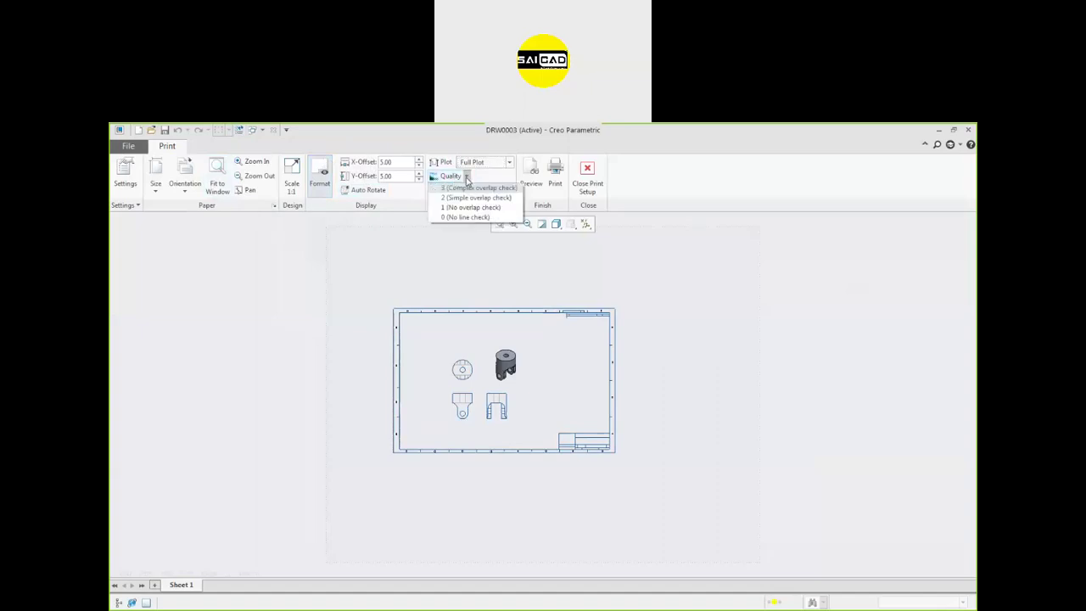
{"action": "left_click", "coordinate": [472, 188]}
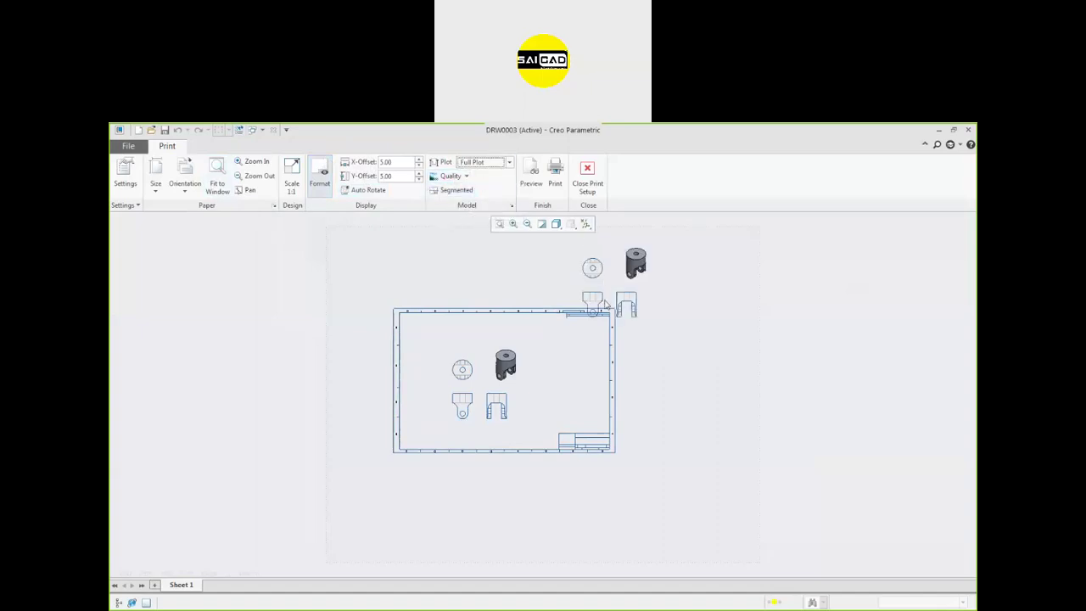
{"action": "scroll", "coordinate": [525, 315], "scroll_direction": "up", "scroll_amount": 3}
{"action": "scroll", "coordinate": [560, 293], "scroll_direction": "down", "scroll_amount": 4}
{"action": "scroll", "coordinate": [526, 347], "scroll_direction": "up", "scroll_amount": 3}
{"action": "scroll", "coordinate": [643, 295], "scroll_direction": "down", "scroll_amount": 4}
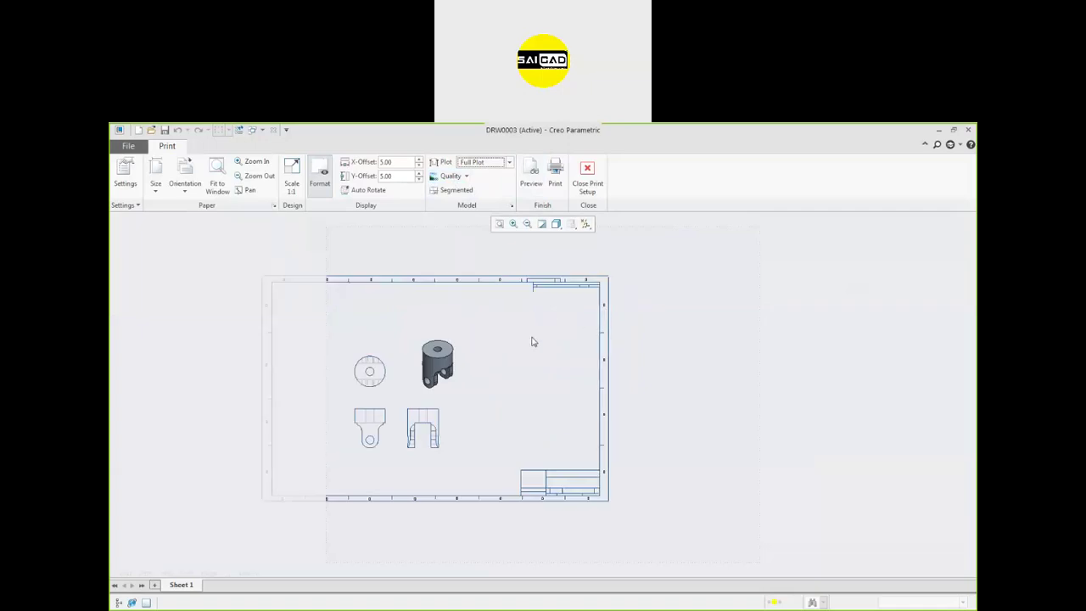
{"action": "scroll", "coordinate": [585, 346], "scroll_direction": "up", "scroll_amount": 2}
{"action": "left_click", "coordinate": [532, 181]}
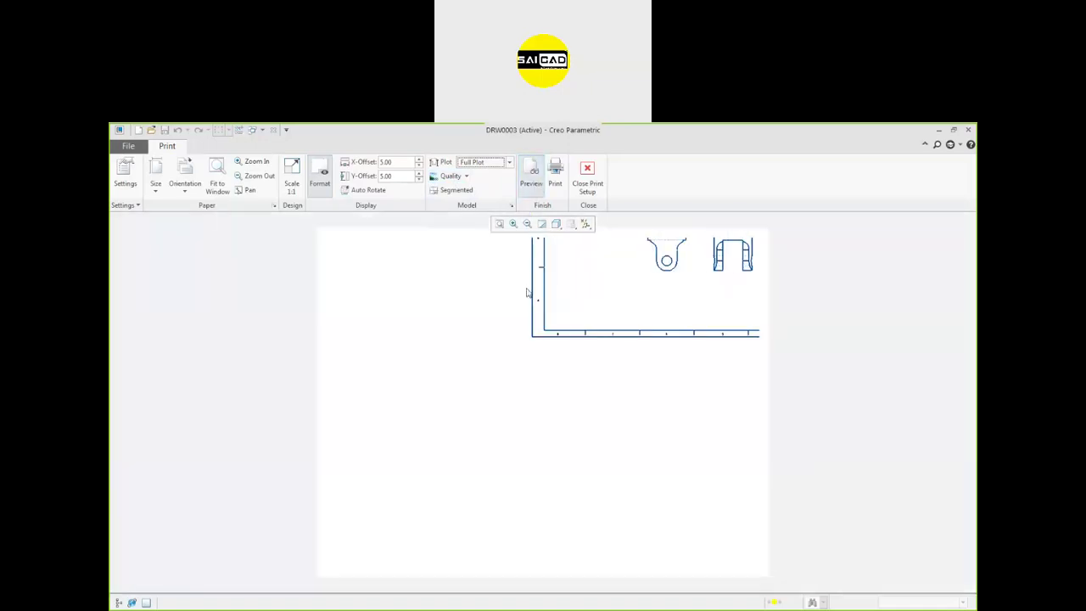
{"action": "scroll", "coordinate": [559, 342], "scroll_direction": "up", "scroll_amount": 3}
{"action": "scroll", "coordinate": [519, 356], "scroll_direction": "down", "scroll_amount": 1}
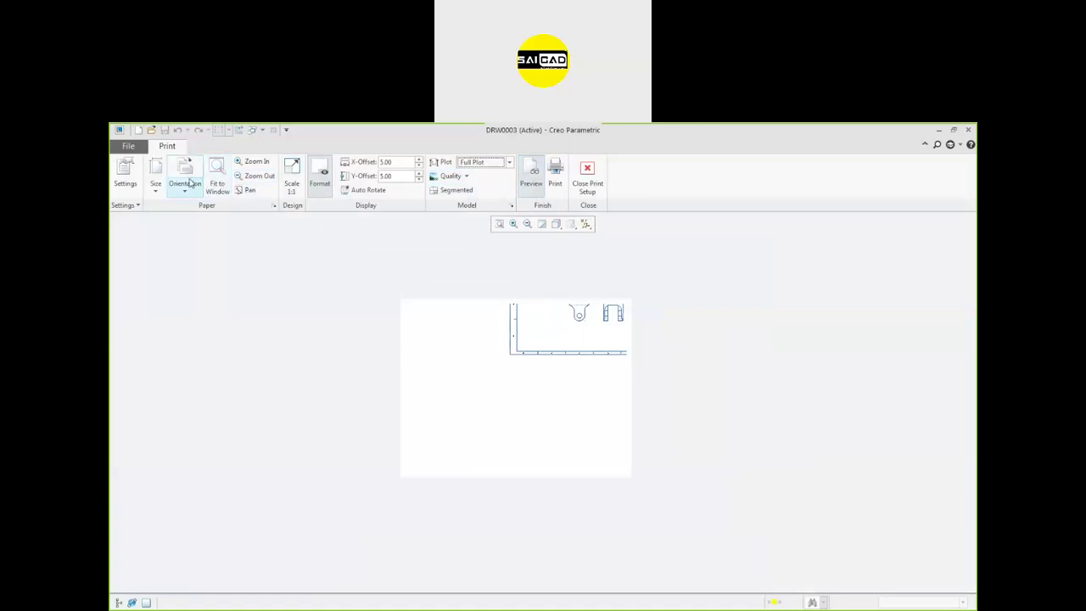
Set the print X-offset and Y-offset to 0
{"action": "left_click_drag", "start_coordinate": [405, 163], "coordinate": [330, 166]}
{"action": "type", "text": "0"}
{"action": "key", "text": "Tab"}
{"action": "type", "text": "0"}
{"action": "key", "text": "Return"}
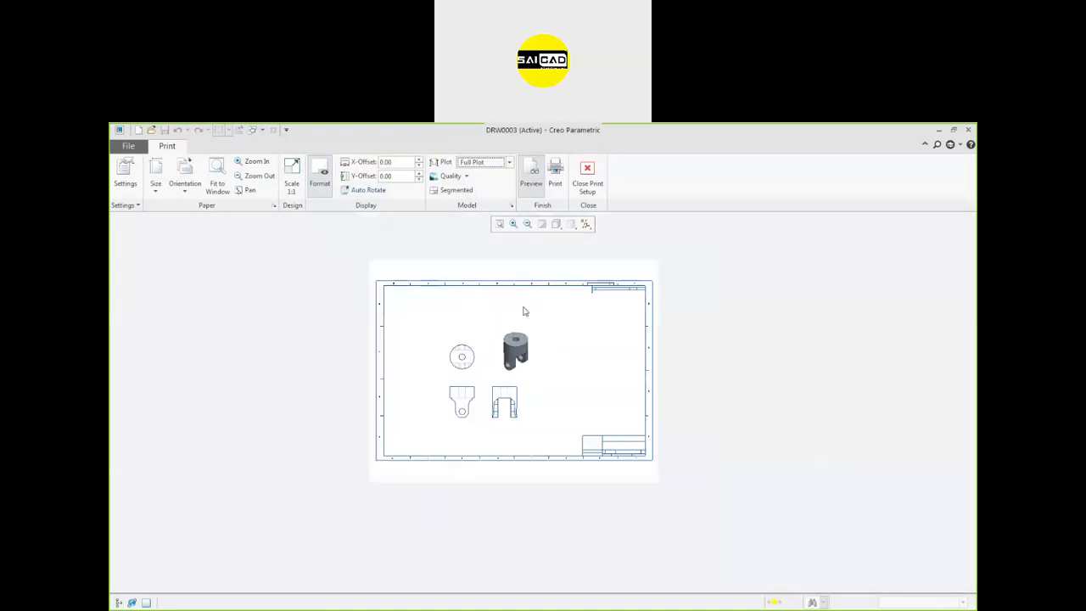
{"action": "scroll", "coordinate": [531, 380], "scroll_direction": "up", "scroll_amount": 1}
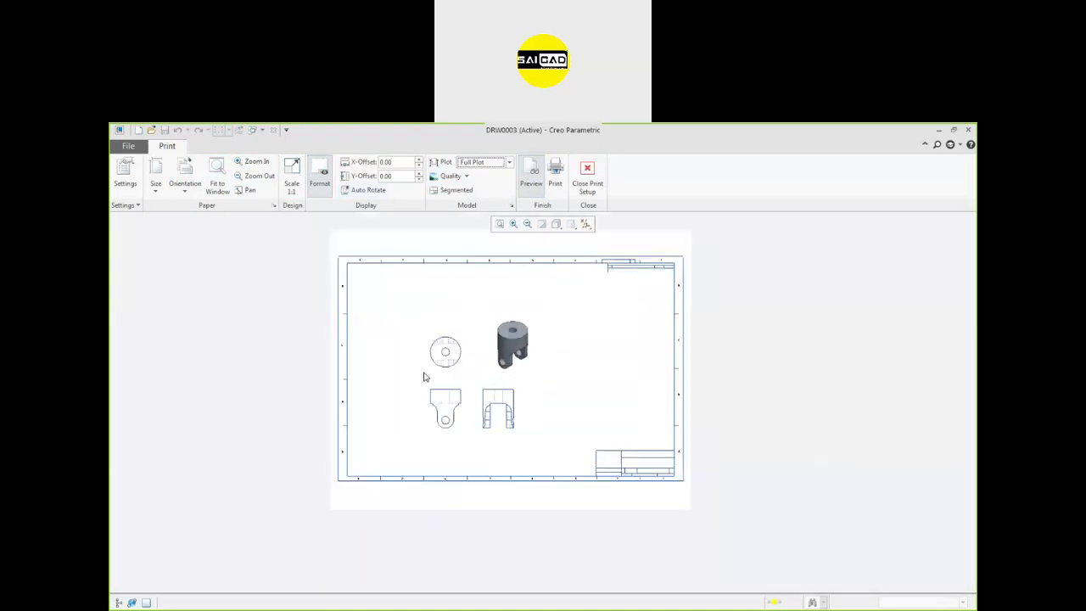
Review the printer options in the Print dialog, and dismiss it without printing
{"action": "left_click_drag", "start_coordinate": [408, 161], "coordinate": [362, 161]}
{"action": "left_click", "coordinate": [553, 187]}
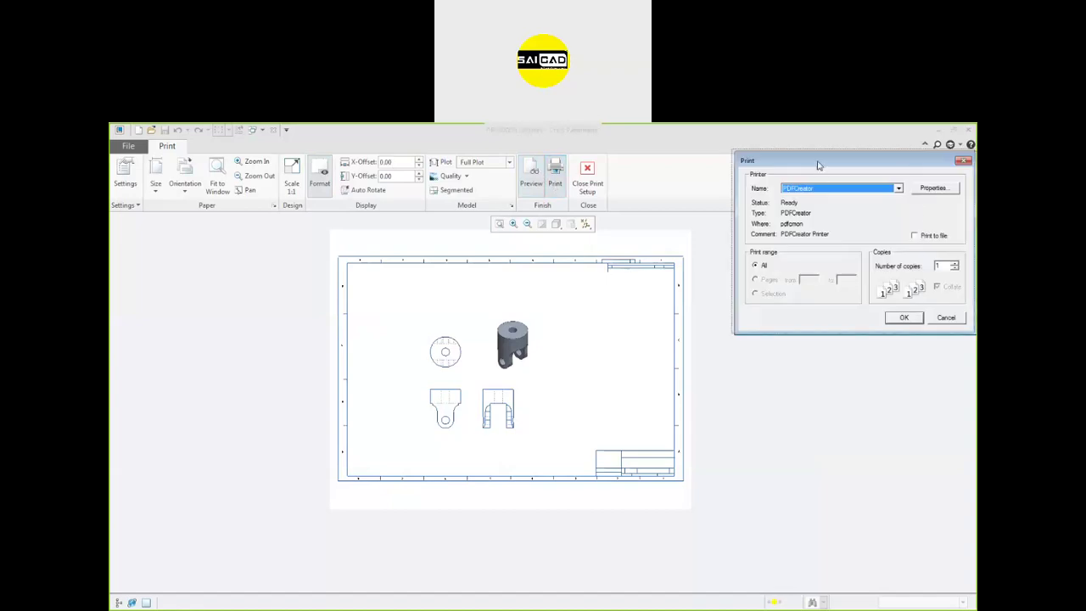
{"action": "left_click_drag", "start_coordinate": [823, 165], "coordinate": [727, 167]}
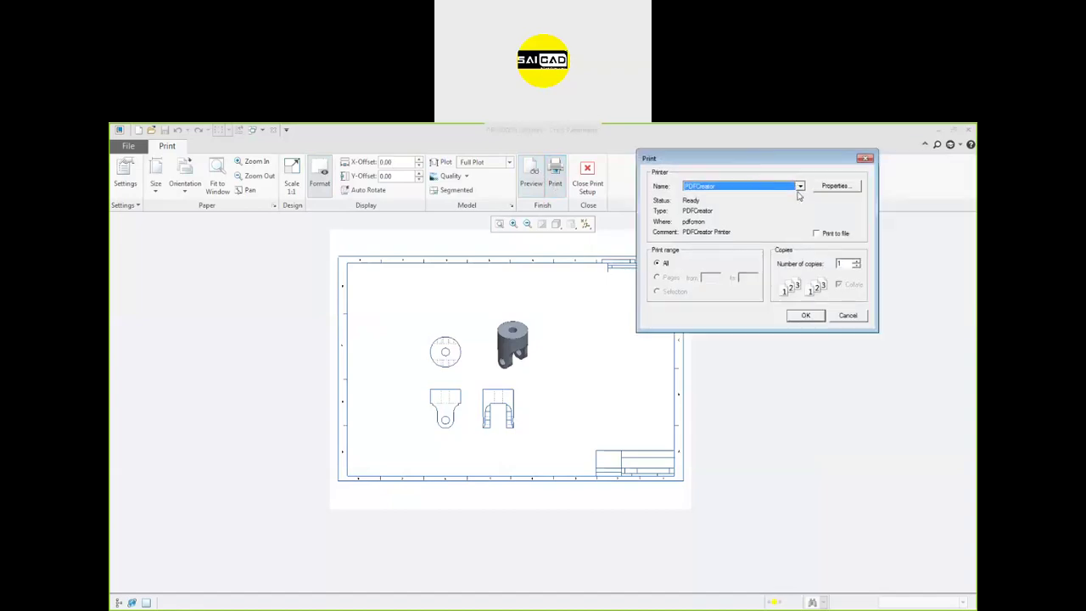
{"action": "left_click", "coordinate": [847, 316]}
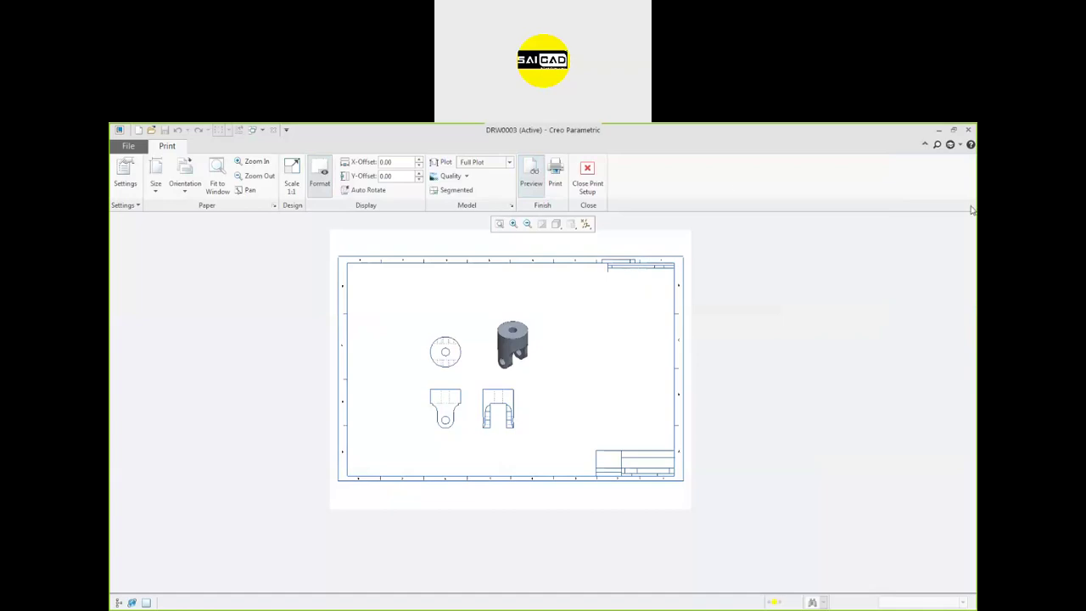
Close the print setup and bring up the annotation tools for the drawing
{"action": "left_click", "coordinate": [587, 176]}
{"action": "scroll", "coordinate": [577, 498], "scroll_direction": "up", "scroll_amount": 5}
{"action": "scroll", "coordinate": [582, 453], "scroll_direction": "down", "scroll_amount": 3}
{"action": "scroll", "coordinate": [586, 403], "scroll_direction": "up", "scroll_amount": 2}
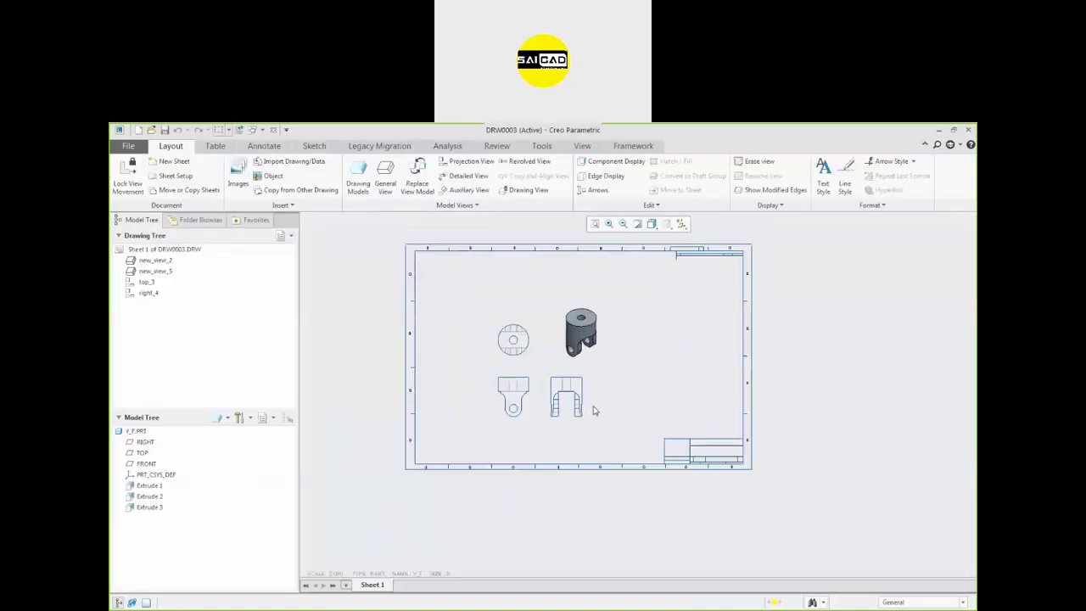
{"action": "scroll", "coordinate": [597, 395], "scroll_direction": "up", "scroll_amount": 2}
{"action": "scroll", "coordinate": [601, 384], "scroll_direction": "down", "scroll_amount": 2}
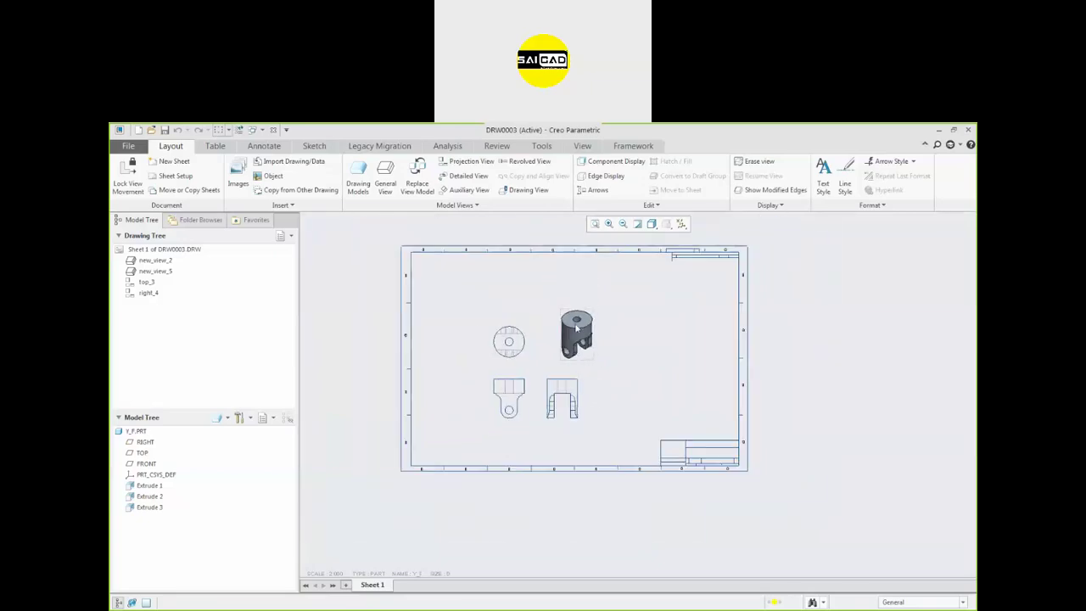
{"action": "scroll", "coordinate": [607, 386], "scroll_direction": "up", "scroll_amount": 2}
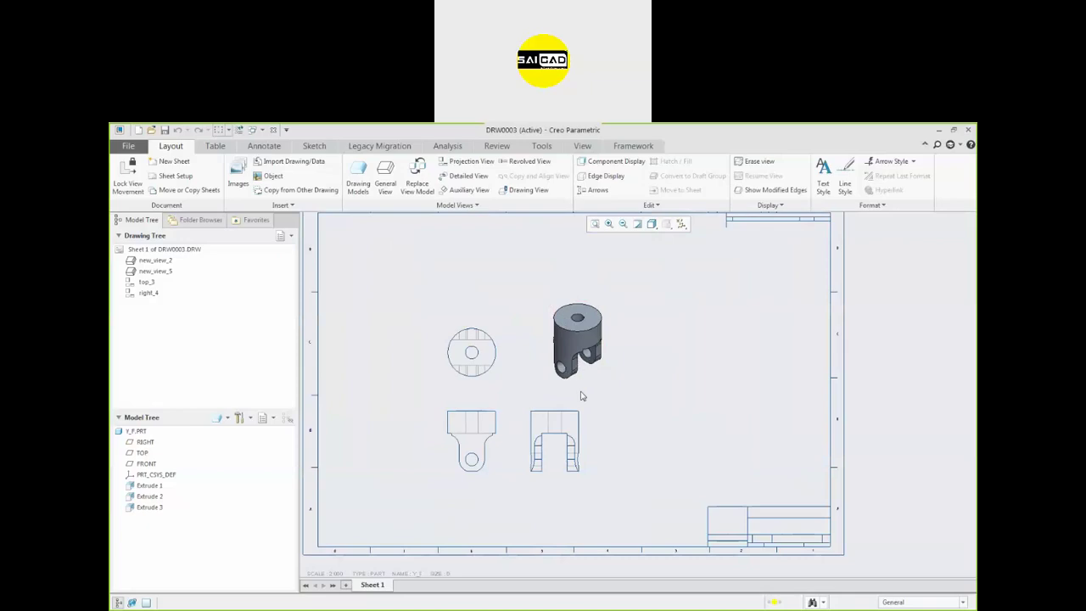
{"action": "scroll", "coordinate": [570, 420], "scroll_direction": "down", "scroll_amount": 2}
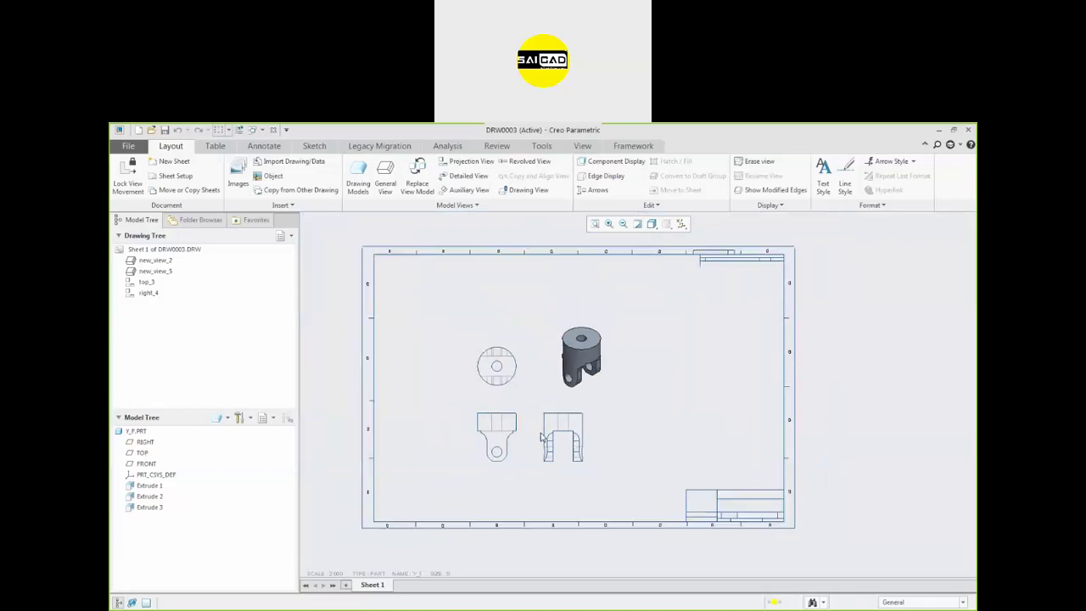
{"action": "scroll", "coordinate": [567, 430], "scroll_direction": "up", "scroll_amount": 2}
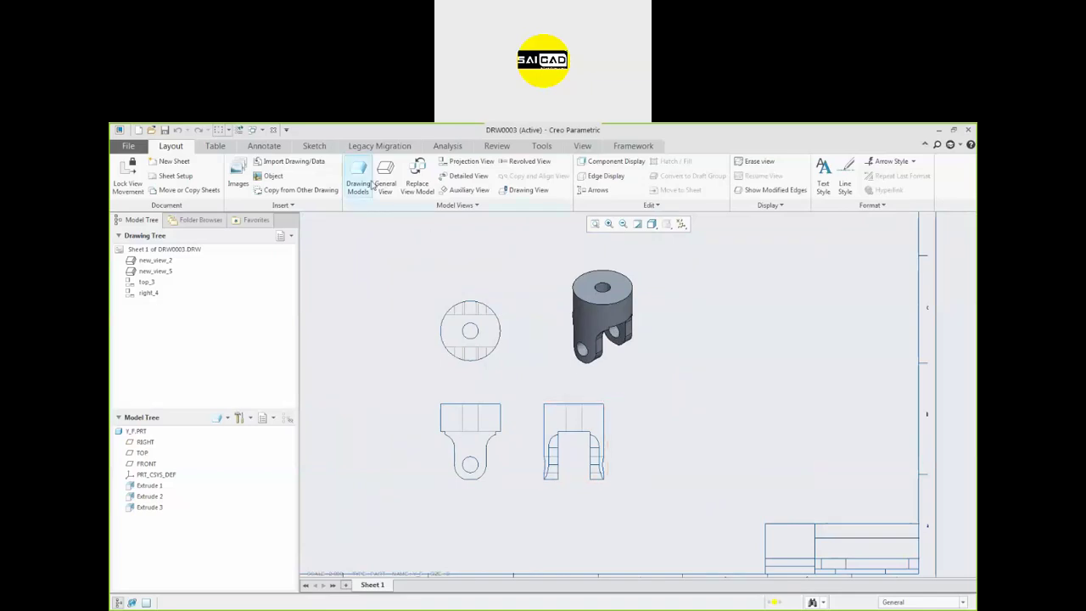
{"action": "left_click", "coordinate": [263, 147]}
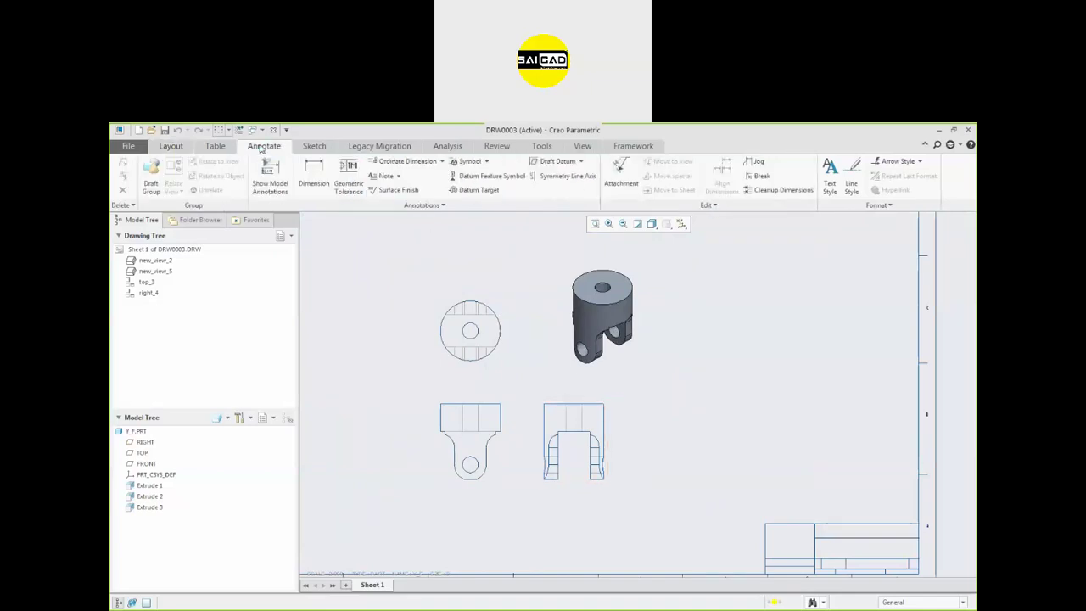
{"action": "left_click", "coordinate": [274, 187]}
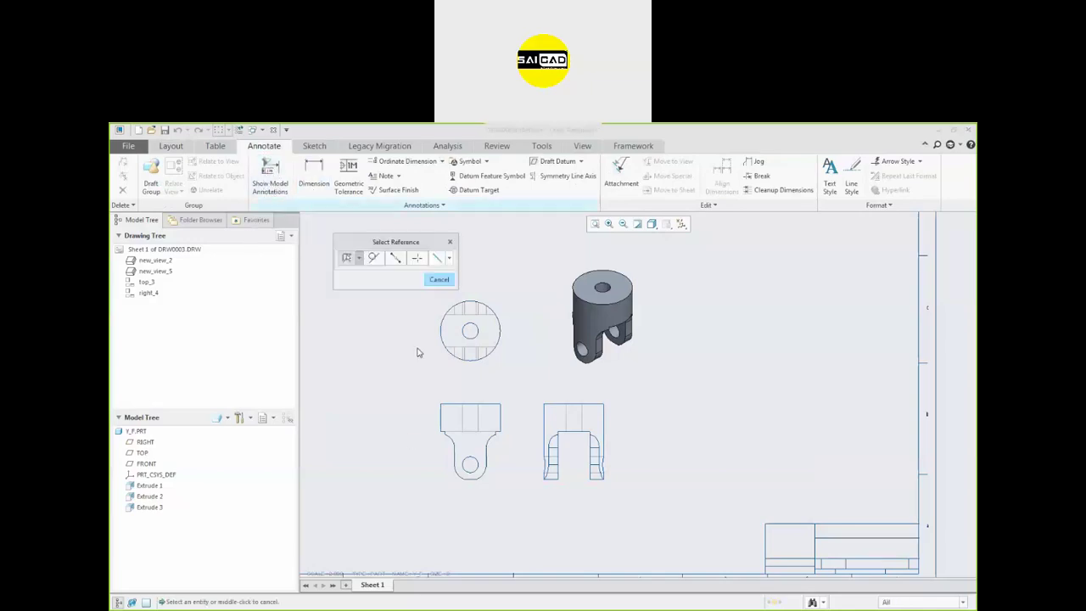
{"action": "scroll", "coordinate": [461, 382], "scroll_direction": "up", "scroll_amount": 3}
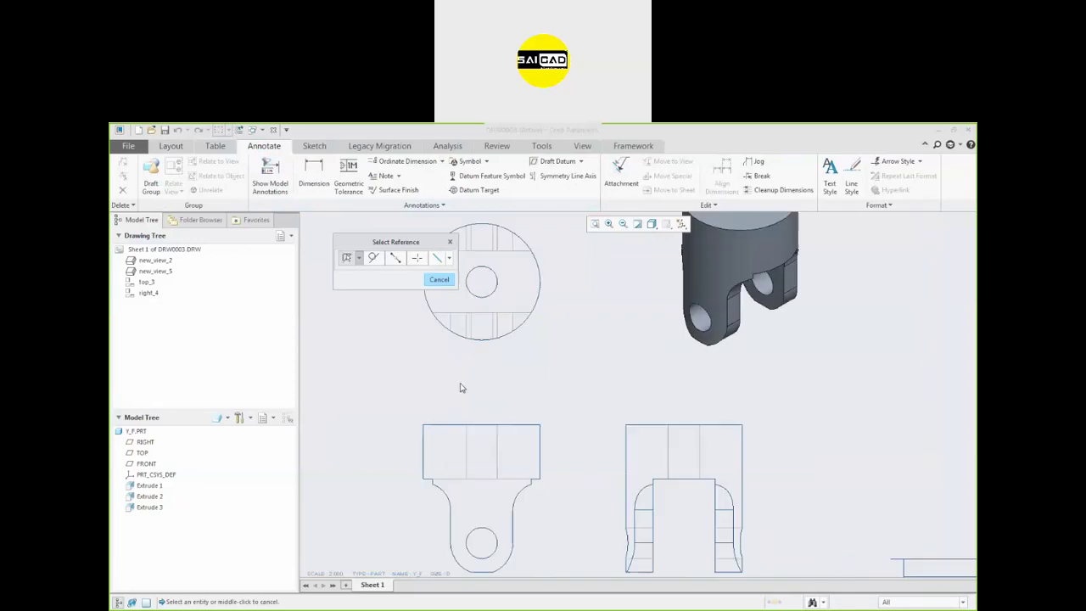
{"action": "left_click", "coordinate": [477, 424]}
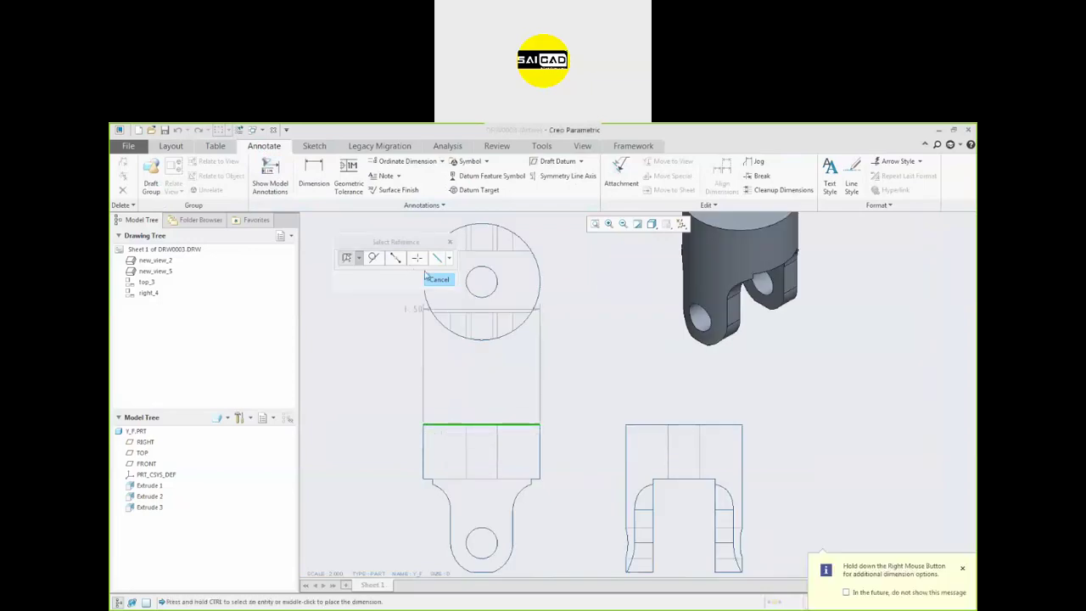
{"action": "left_click", "coordinate": [449, 241]}
{"action": "scroll", "coordinate": [526, 391], "scroll_direction": "down", "scroll_amount": 2}
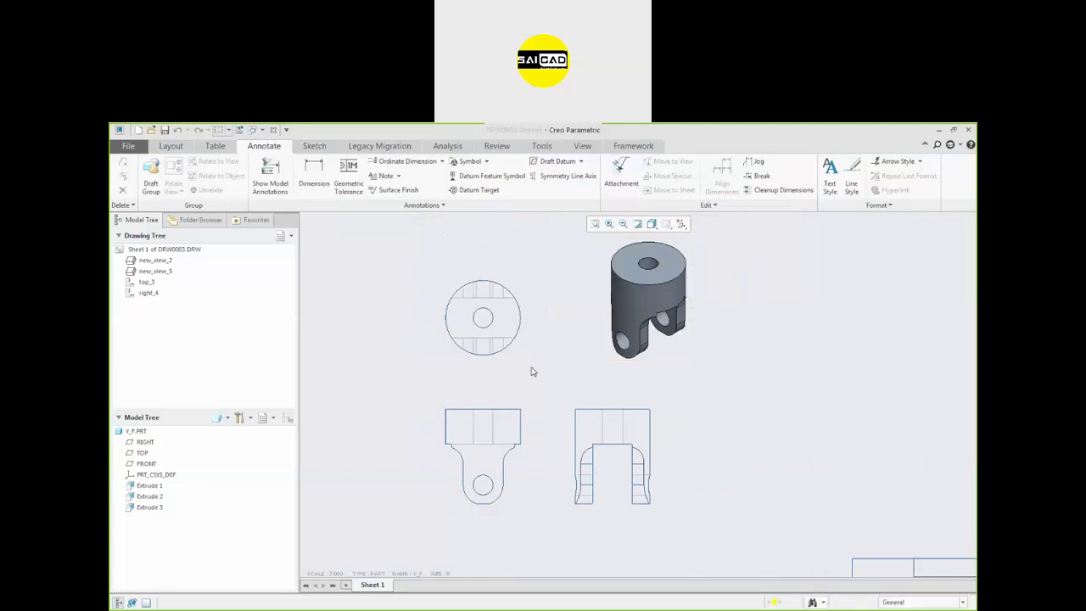
Use Show Model Annotations to keep the 1.90, 1.20, .38, Ø.80 and Ø.40 dimensions on the front view
{"action": "left_click", "coordinate": [273, 185]}
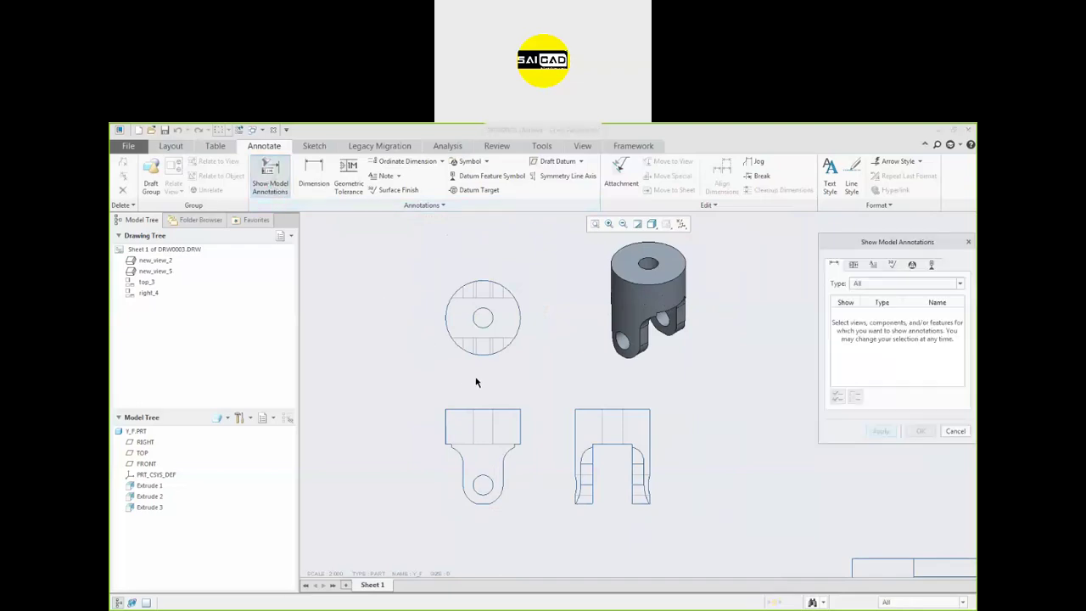
{"action": "left_click", "coordinate": [522, 452]}
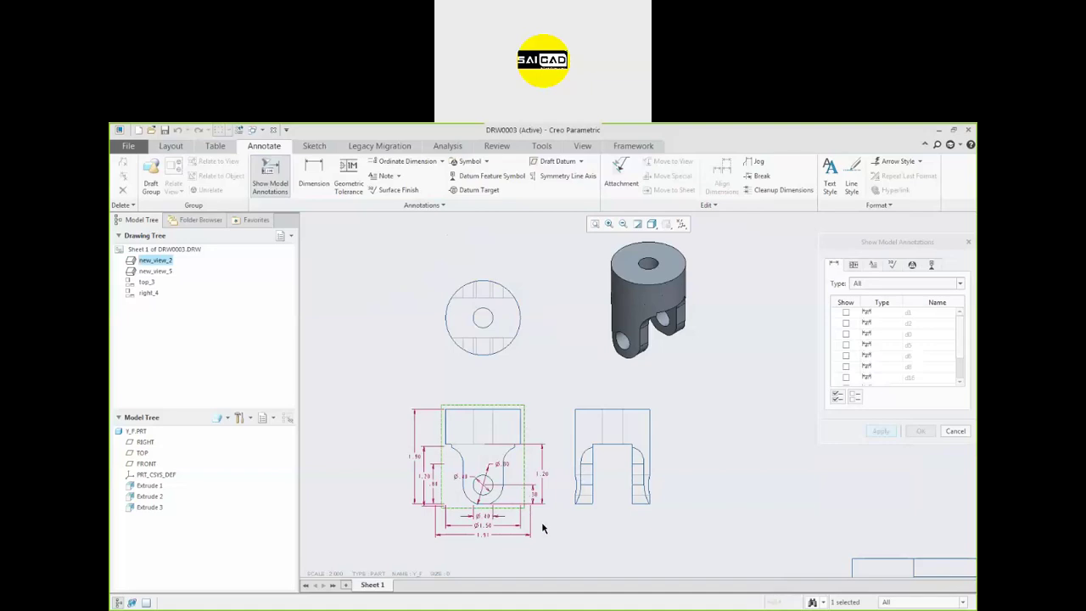
{"action": "scroll", "coordinate": [488, 527], "scroll_direction": "down", "scroll_amount": 1}
{"action": "scroll", "coordinate": [485, 532], "scroll_direction": "up", "scroll_amount": 3}
{"action": "scroll", "coordinate": [484, 532], "scroll_direction": "up", "scroll_amount": 1}
{"action": "scroll", "coordinate": [502, 448], "scroll_direction": "down", "scroll_amount": 1}
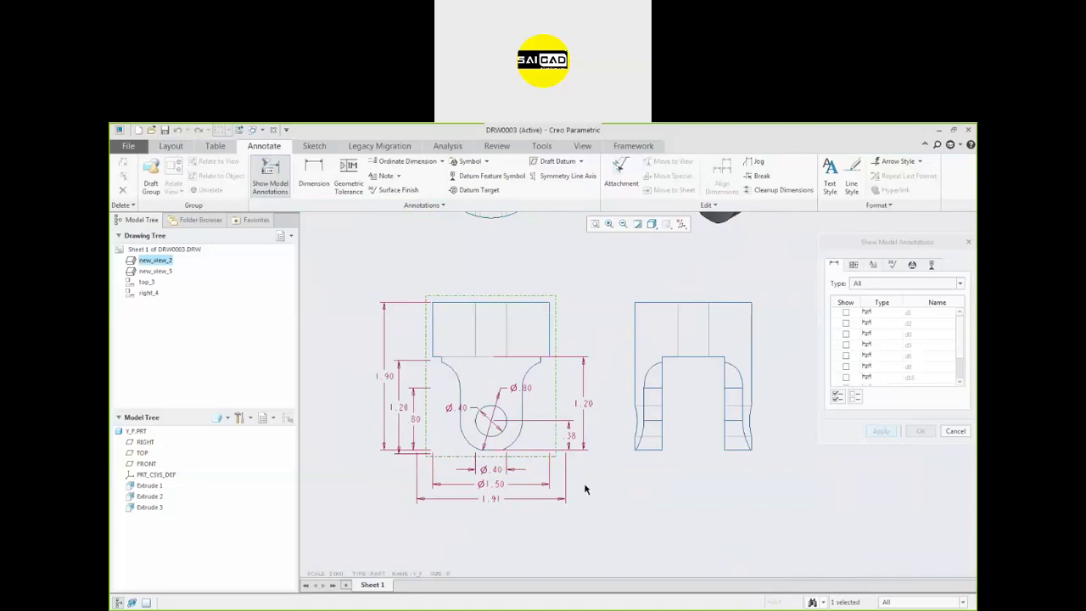
{"action": "left_click", "coordinate": [583, 406]}
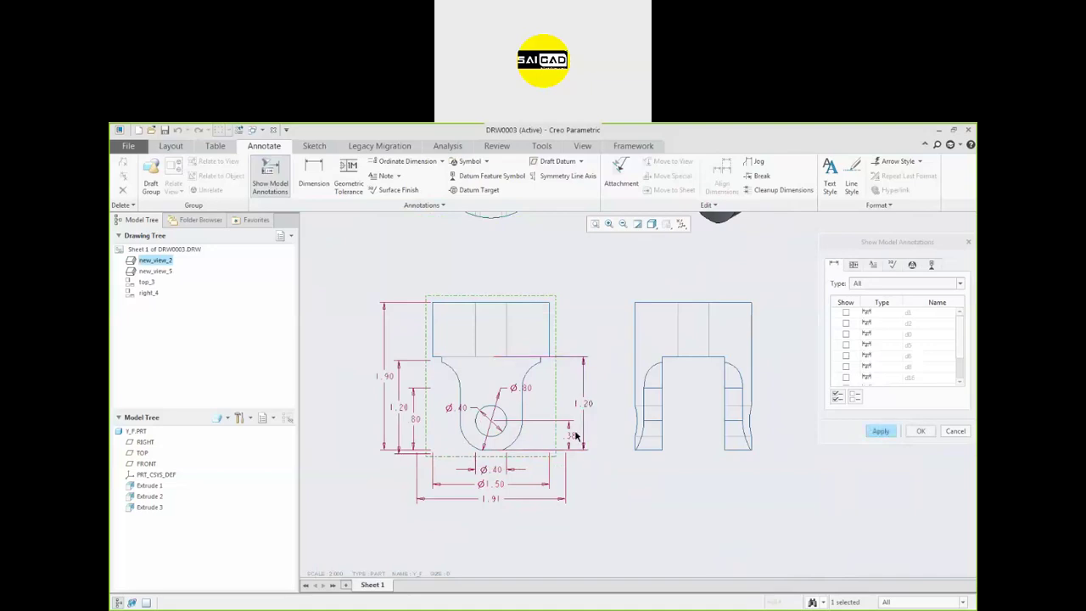
{"action": "left_click", "coordinate": [570, 438]}
{"action": "left_click", "coordinate": [464, 418]}
{"action": "scroll", "coordinate": [462, 466], "scroll_direction": "down", "scroll_amount": 3}
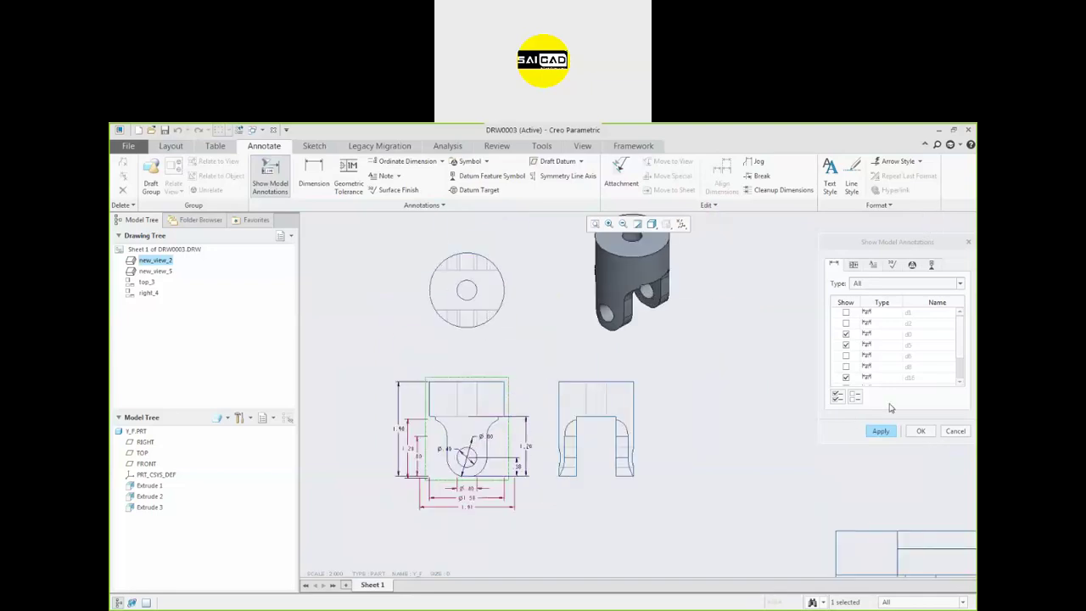
{"action": "scroll", "coordinate": [526, 455], "scroll_direction": "up", "scroll_amount": 5}
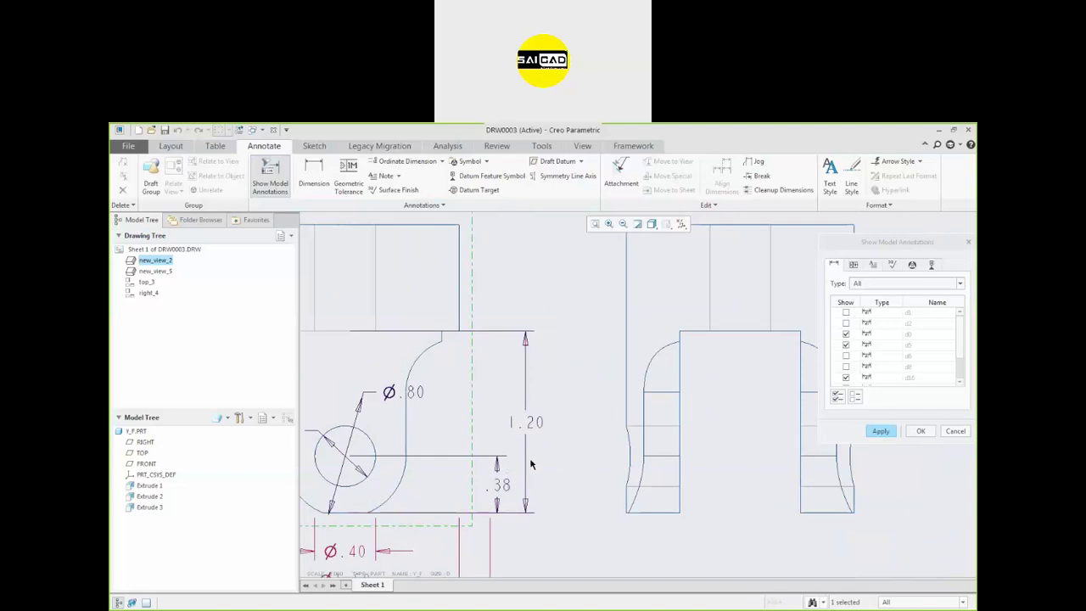
{"action": "left_click", "coordinate": [880, 432]}
{"action": "scroll", "coordinate": [729, 443], "scroll_direction": "down", "scroll_amount": 5}
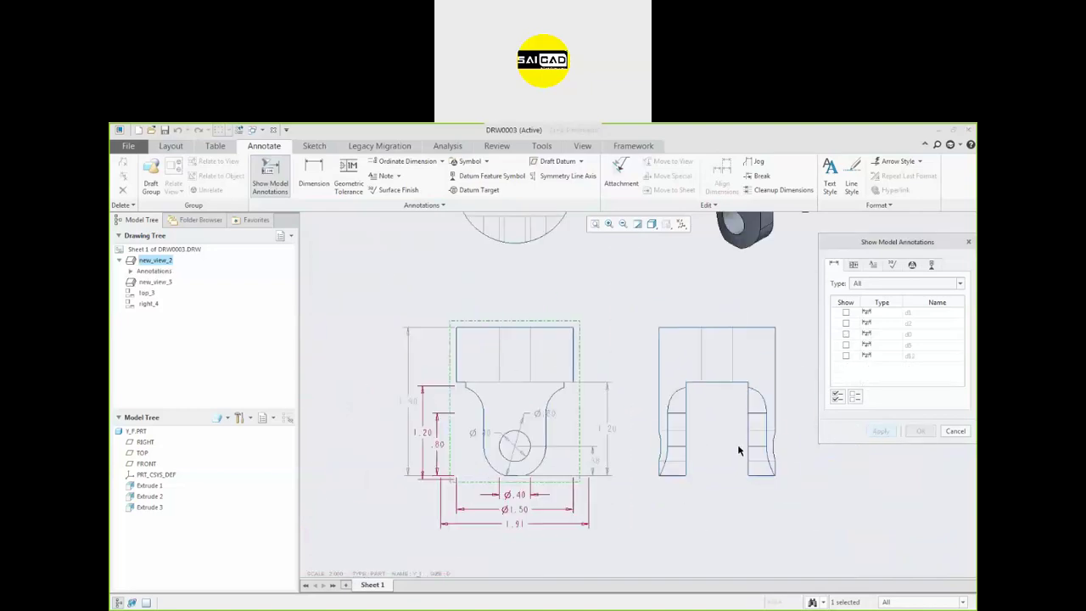
{"action": "left_click", "coordinate": [955, 431]}
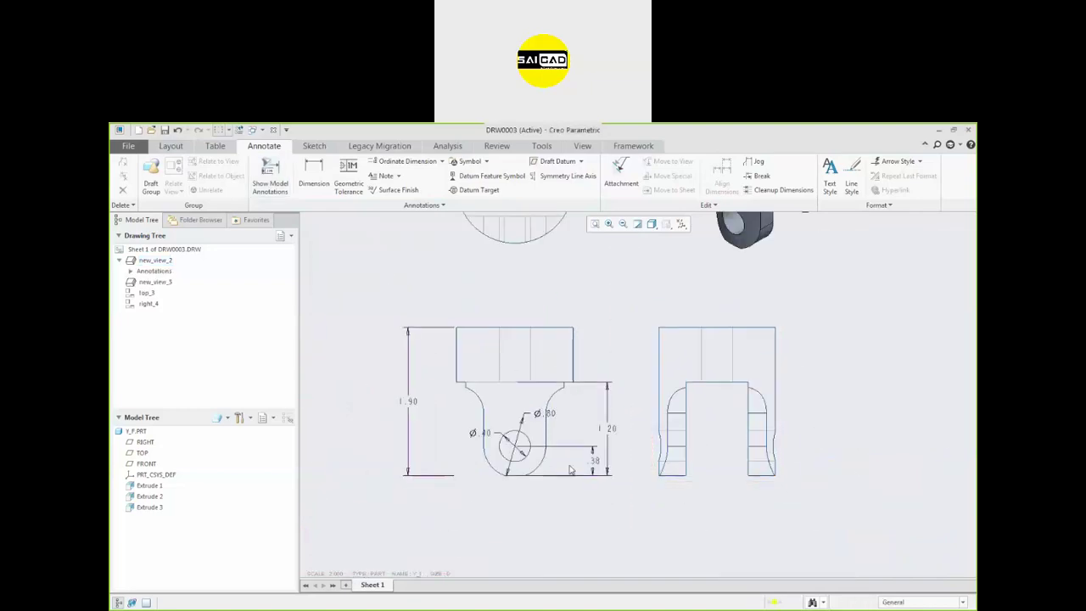
Move the Ø.80 and Ø.40 dimension texts of the front view out below its outline
{"action": "scroll", "coordinate": [496, 451], "scroll_direction": "up", "scroll_amount": 2}
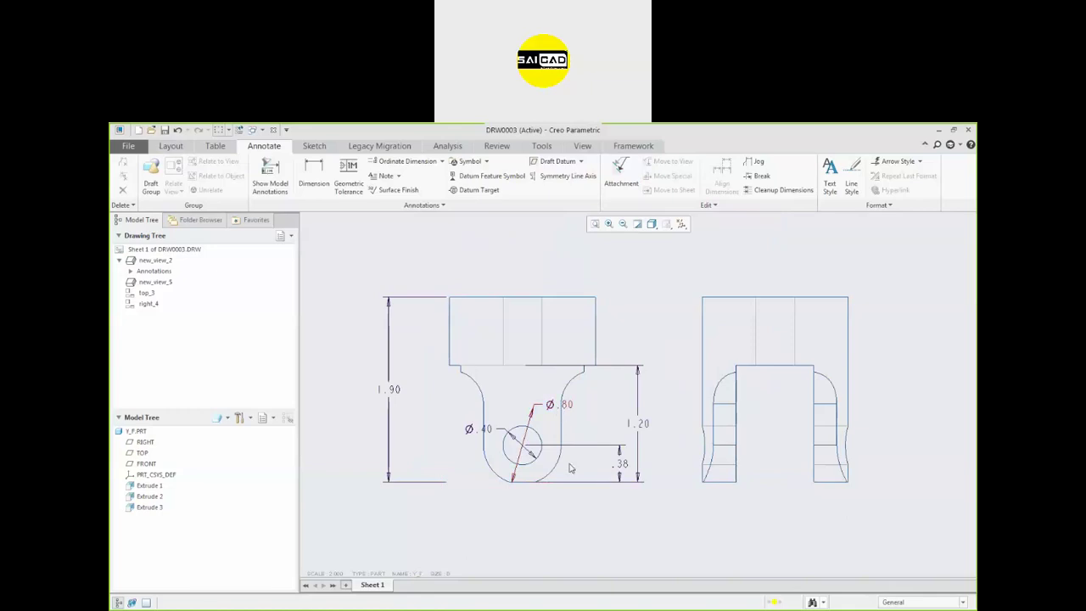
{"action": "left_click", "coordinate": [549, 406]}
{"action": "left_click_drag", "start_coordinate": [549, 406], "coordinate": [473, 518]}
{"action": "left_click", "coordinate": [471, 431]}
{"action": "left_click_drag", "start_coordinate": [470, 430], "coordinate": [461, 440]}
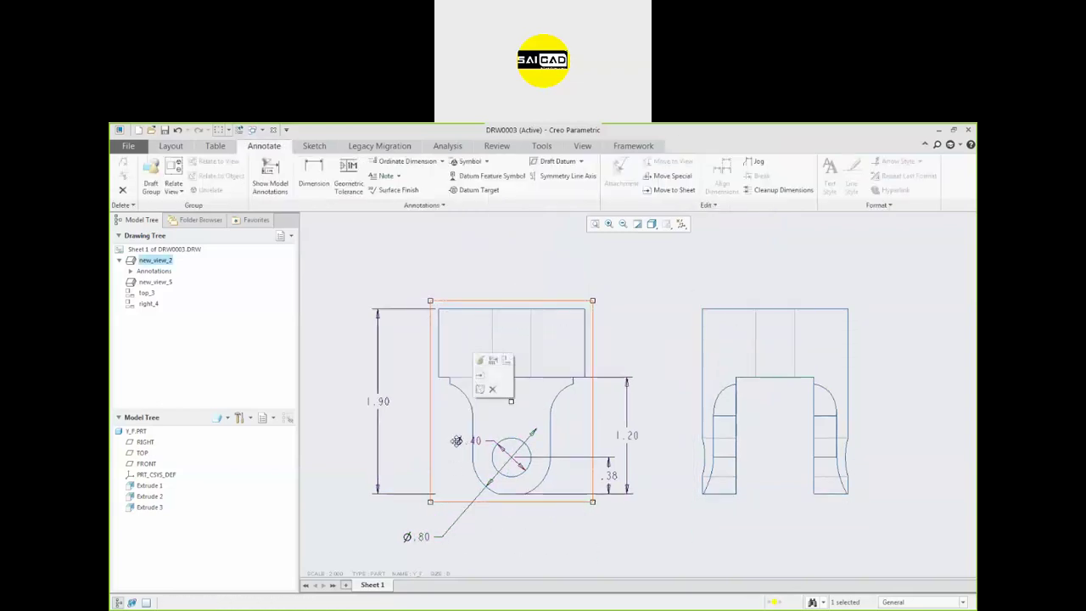
{"action": "left_click", "coordinate": [506, 472]}
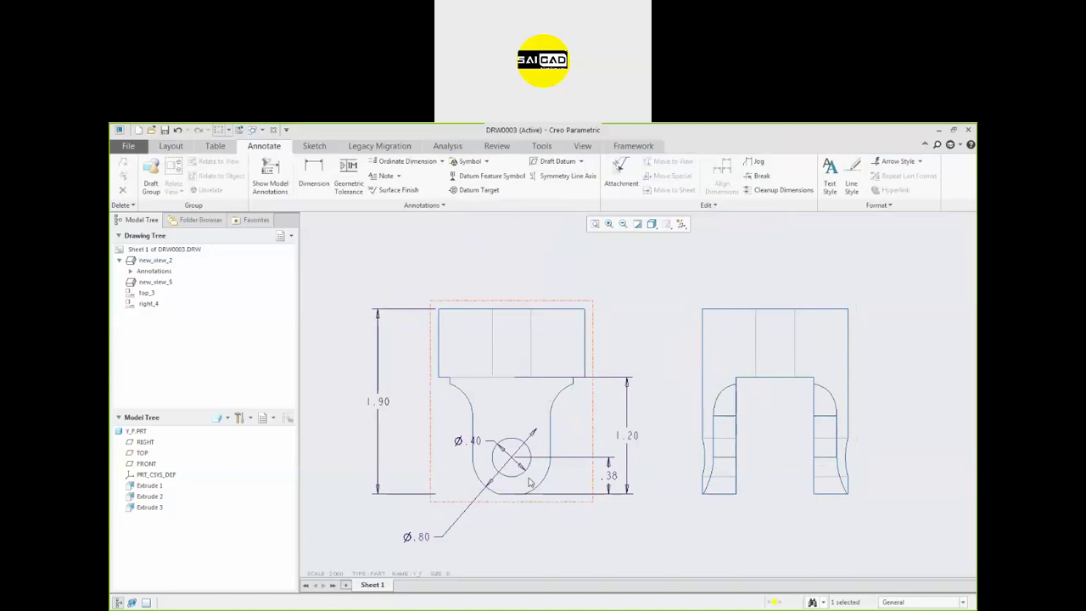
{"action": "left_click", "coordinate": [513, 466]}
{"action": "left_click_drag", "start_coordinate": [512, 466], "coordinate": [598, 563]}
{"action": "left_click", "coordinate": [622, 547]}
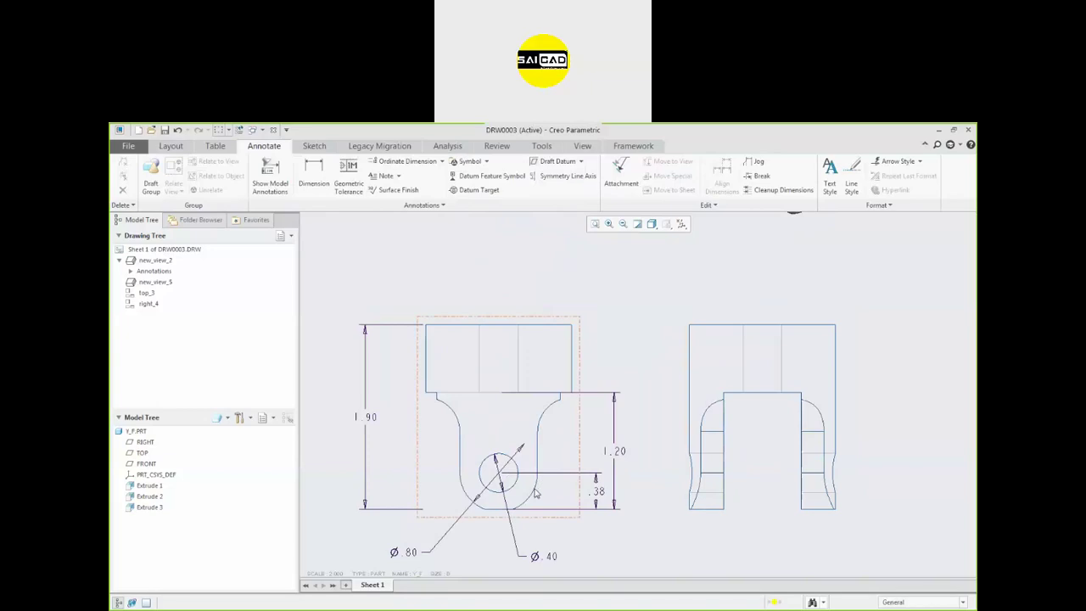
Use Show Model Annotations to keep the .80 slot width and the Ø1.50 dimension on the right view
{"action": "scroll", "coordinate": [540, 490], "scroll_direction": "down", "scroll_amount": 3}
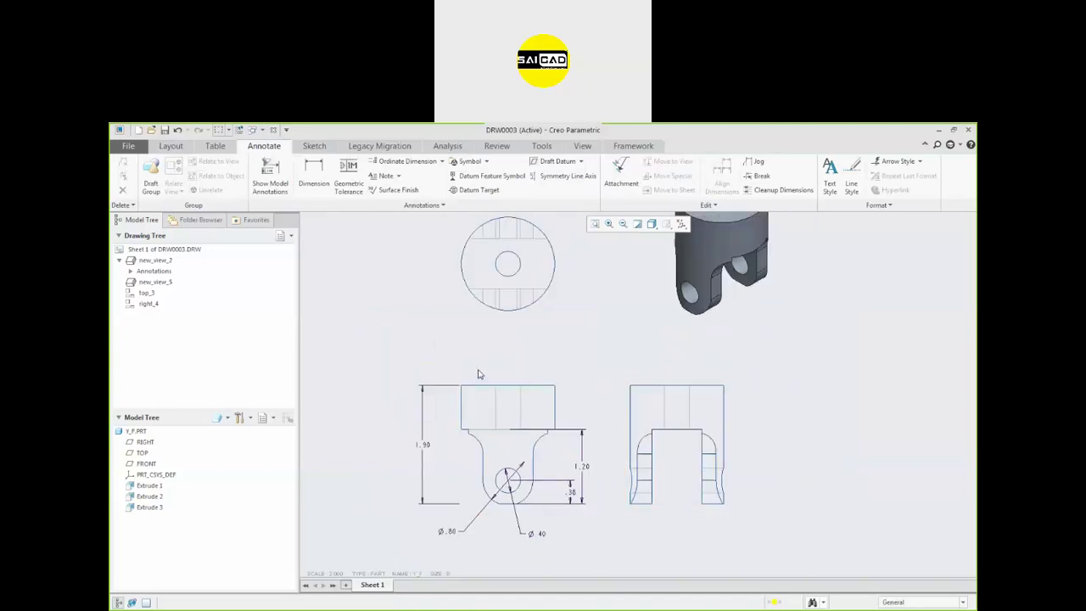
{"action": "left_click", "coordinate": [269, 174]}
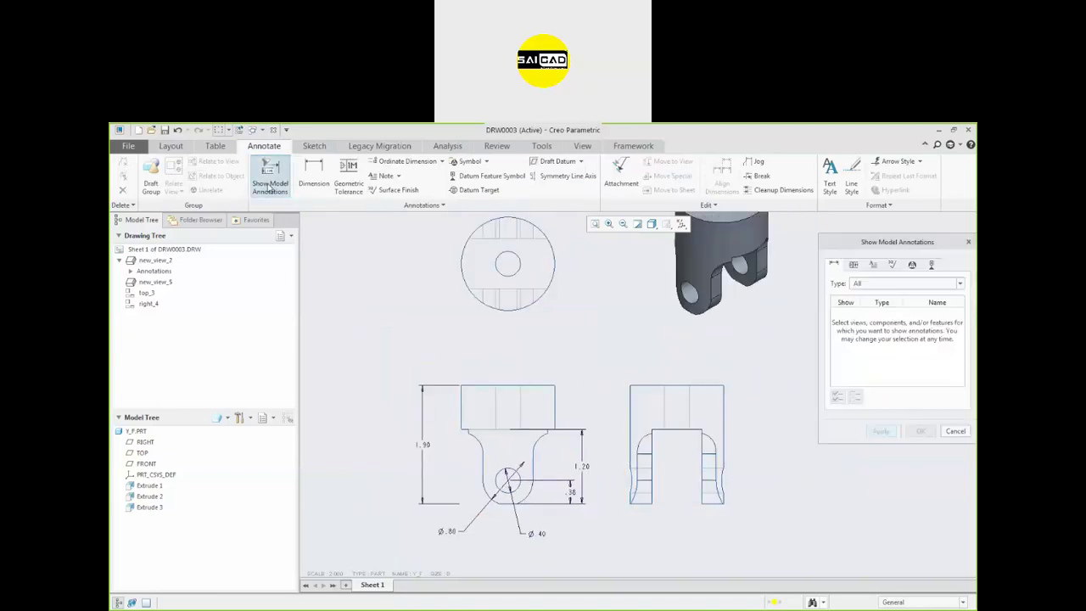
{"action": "left_click", "coordinate": [730, 388]}
{"action": "scroll", "coordinate": [709, 552], "scroll_direction": "up", "scroll_amount": 3}
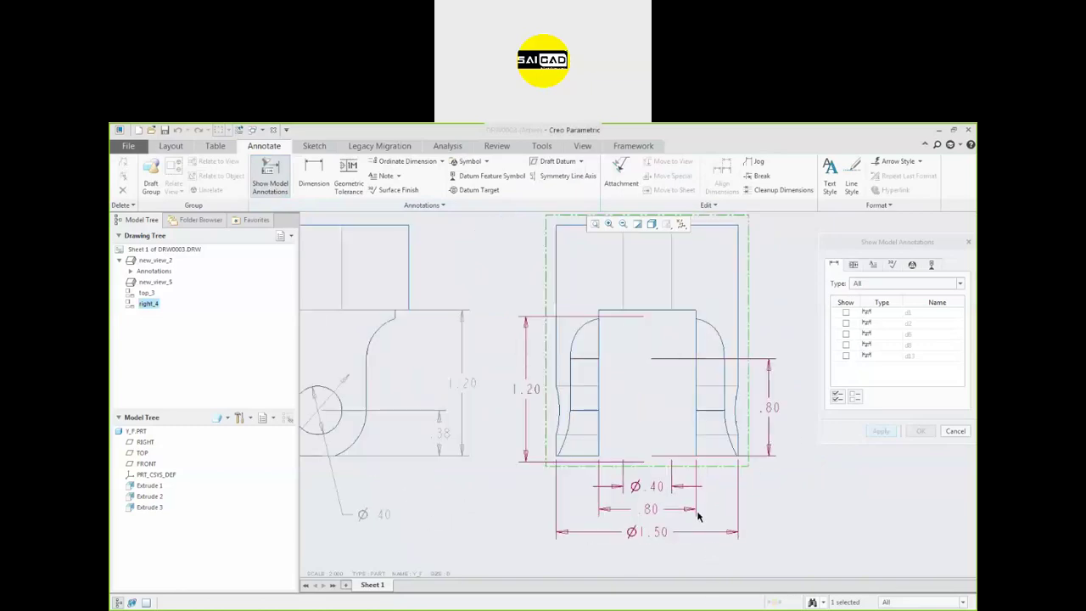
{"action": "scroll", "coordinate": [632, 526], "scroll_direction": "up", "scroll_amount": 1}
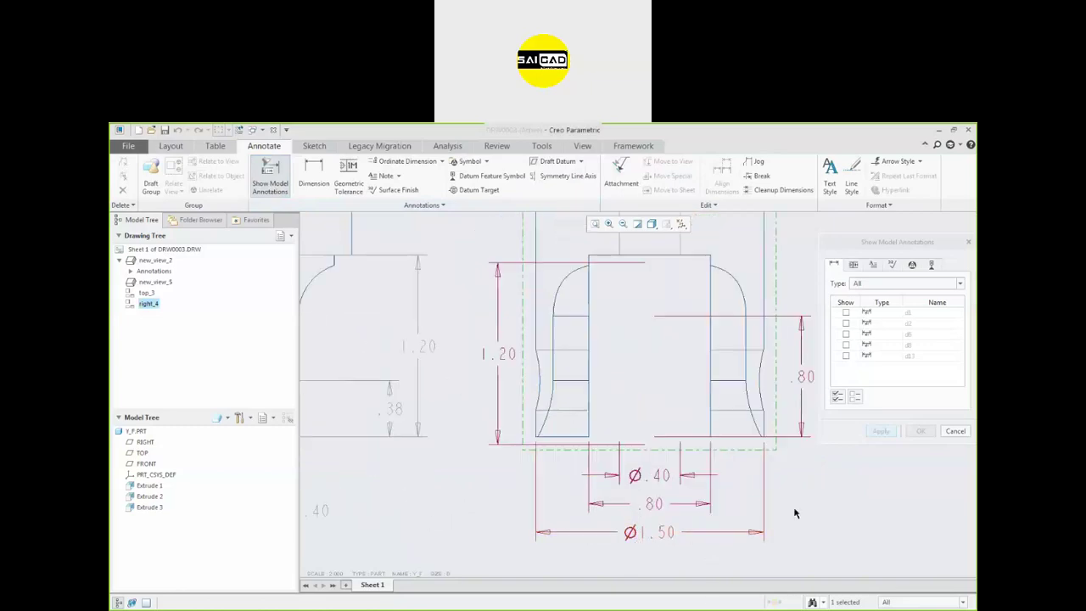
{"action": "left_click", "coordinate": [665, 532]}
{"action": "left_click", "coordinate": [660, 480]}
{"action": "scroll", "coordinate": [633, 516], "scroll_direction": "down", "scroll_amount": 2}
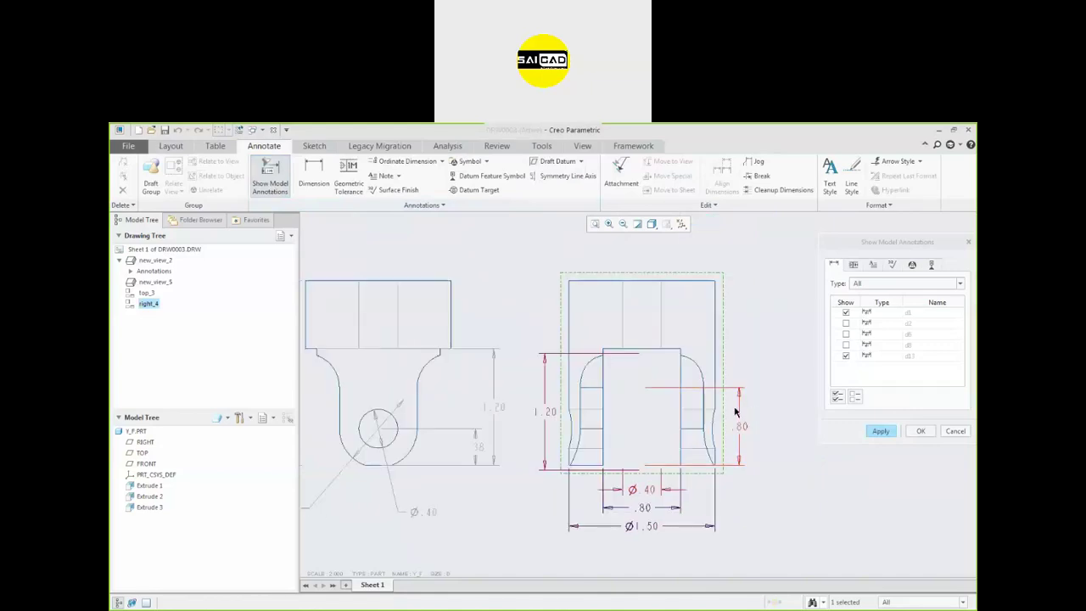
{"action": "left_click", "coordinate": [883, 431]}
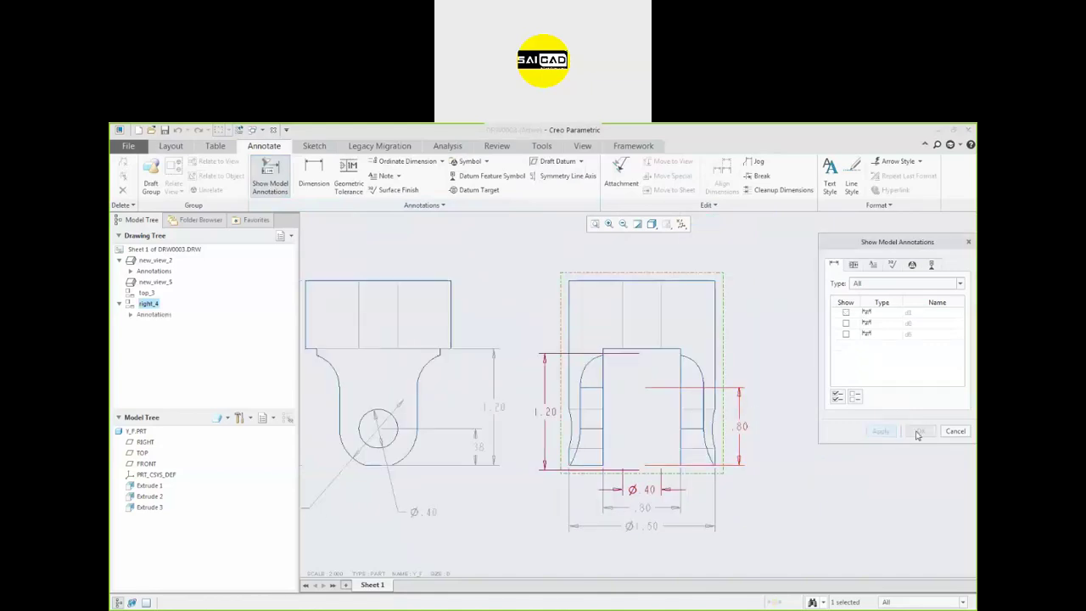
{"action": "left_click", "coordinate": [921, 431]}
Use Show Model Annotations to keep only the Ø.40 hole dimension on the top view
{"action": "scroll", "coordinate": [631, 532], "scroll_direction": "down", "scroll_amount": 3}
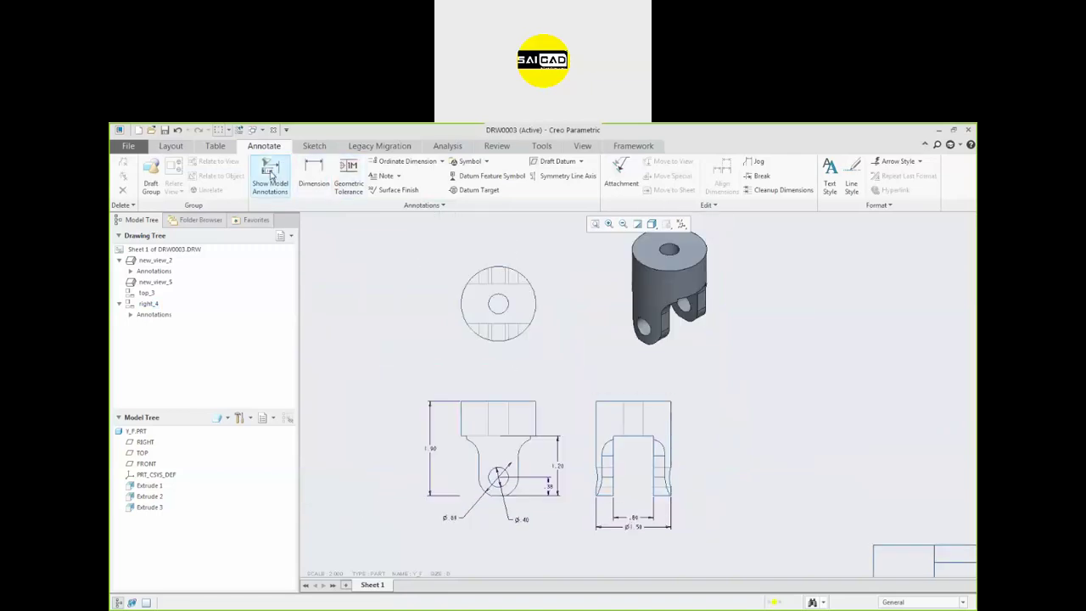
{"action": "left_click", "coordinate": [270, 176]}
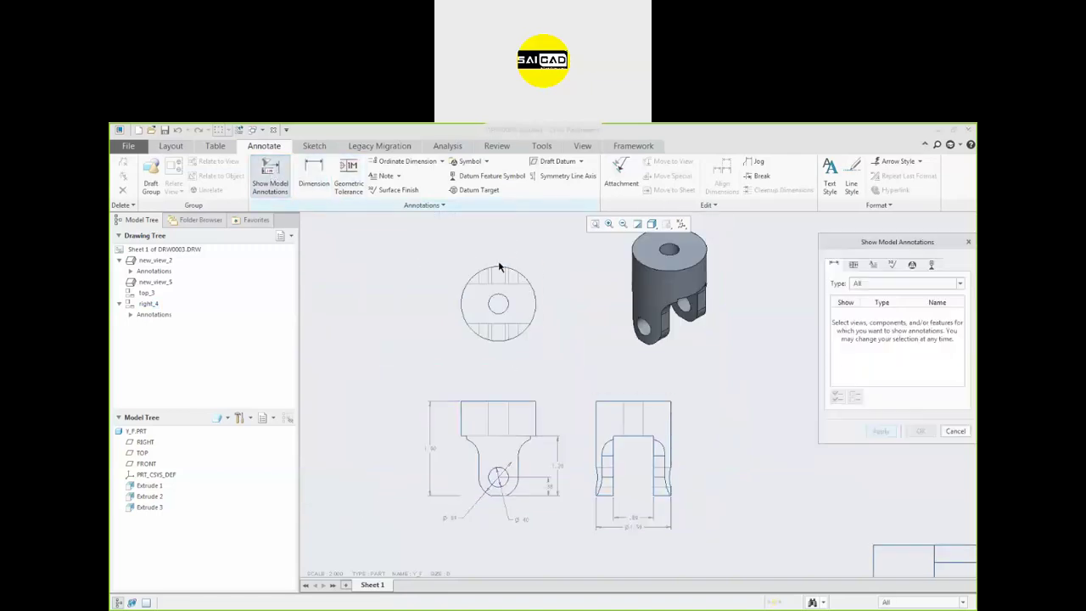
{"action": "left_click", "coordinate": [532, 289]}
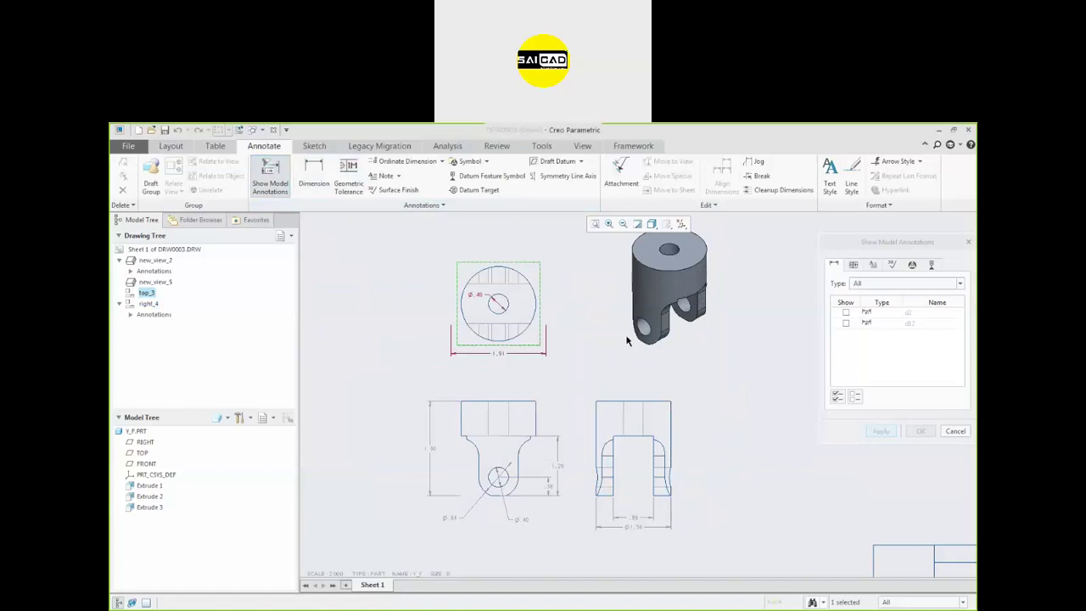
{"action": "scroll", "coordinate": [489, 333], "scroll_direction": "up", "scroll_amount": 2}
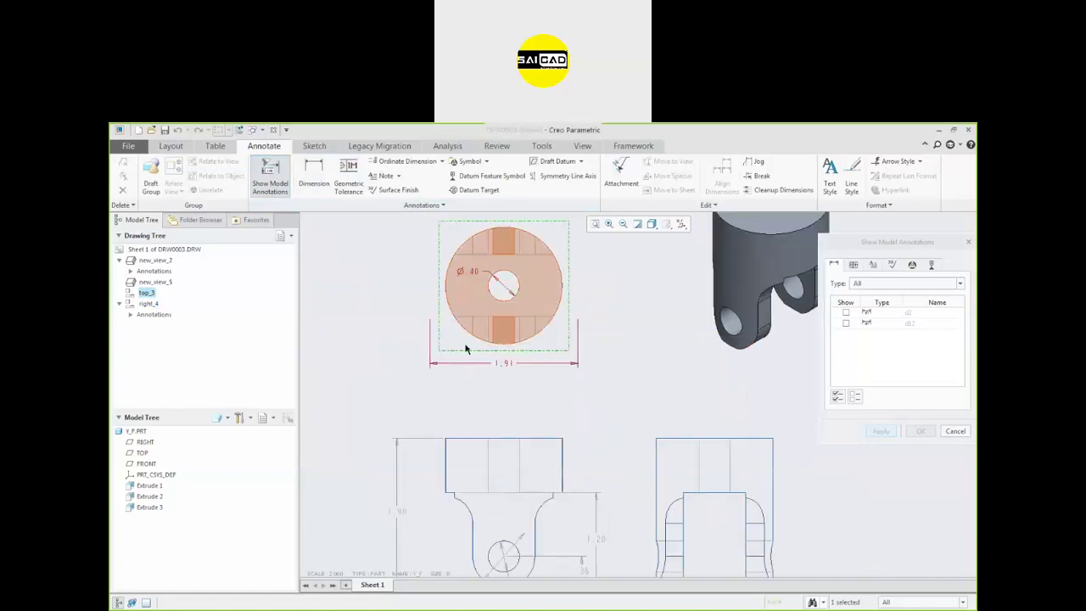
{"action": "left_click", "coordinate": [501, 364]}
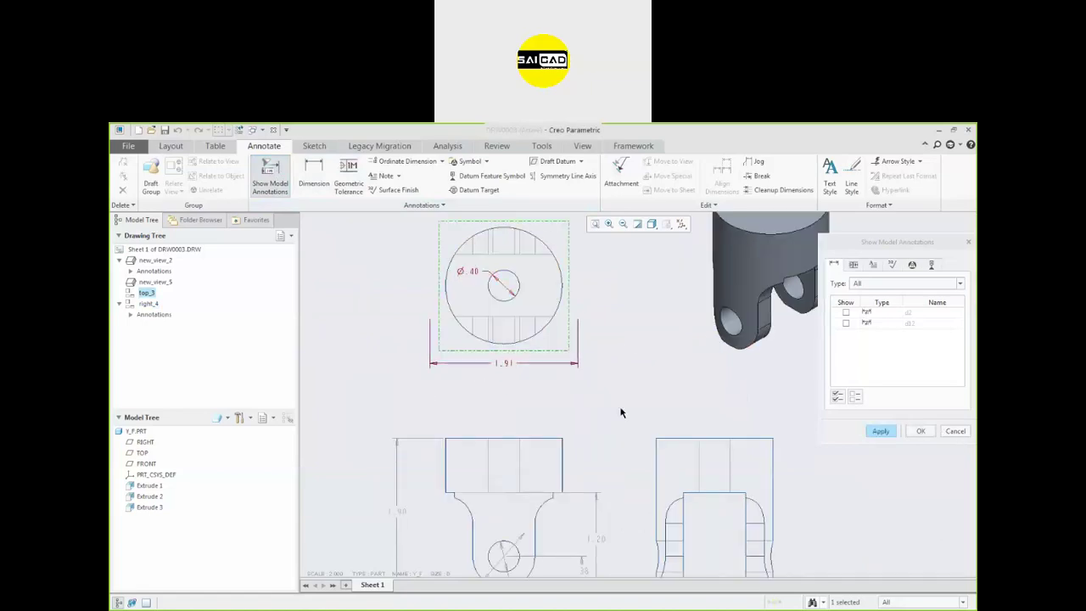
{"action": "left_click", "coordinate": [512, 363]}
{"action": "left_click", "coordinate": [458, 270]}
{"action": "left_click", "coordinate": [881, 433]}
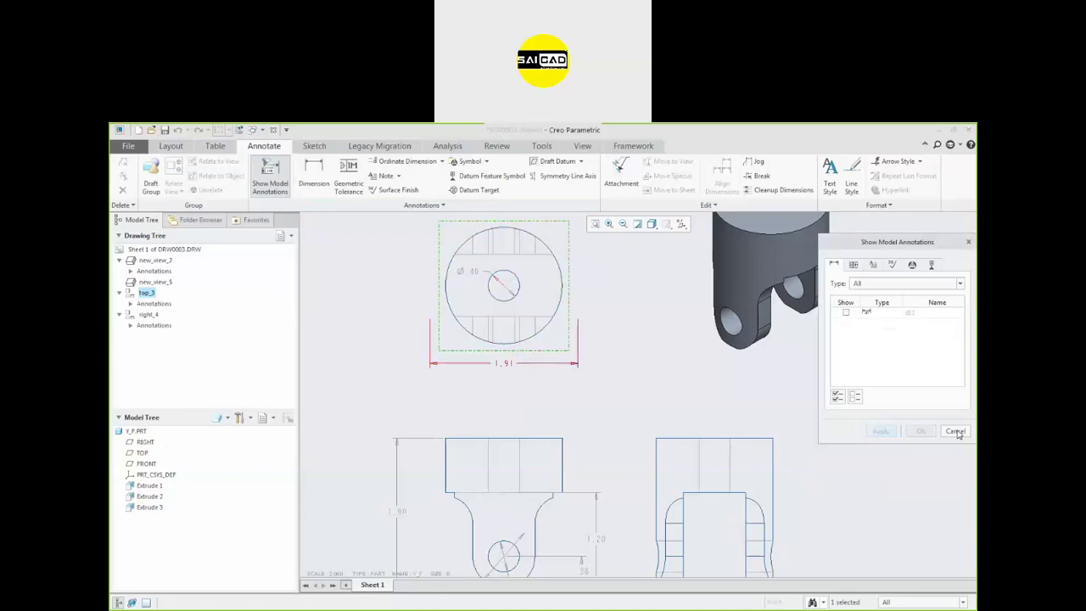
{"action": "left_click", "coordinate": [955, 431]}
{"action": "scroll", "coordinate": [635, 393], "scroll_direction": "down", "scroll_amount": 2}
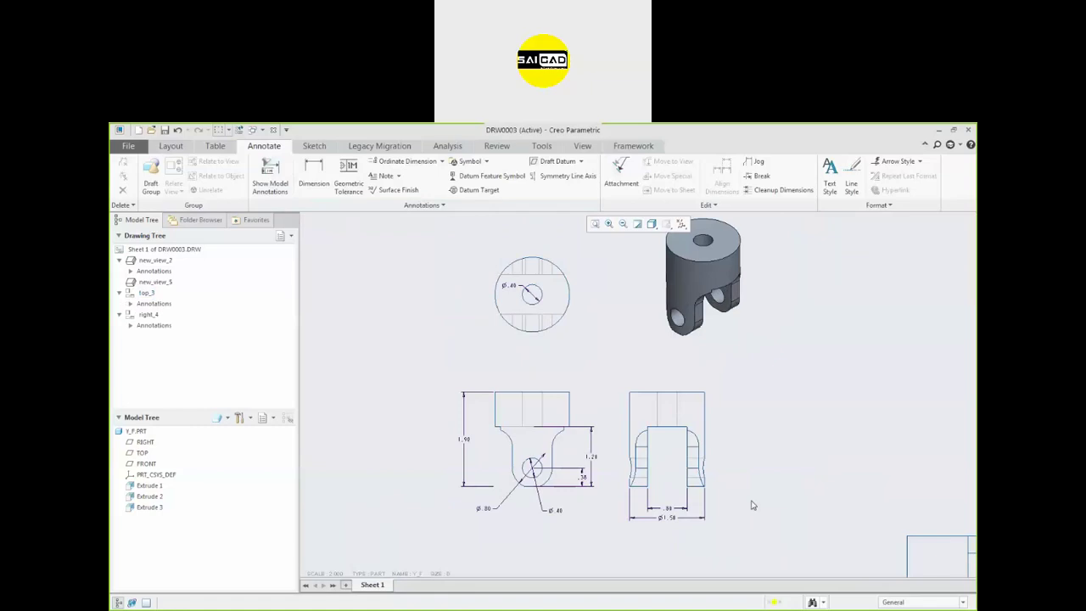
{"action": "scroll", "coordinate": [625, 493], "scroll_direction": "up", "scroll_amount": 1}
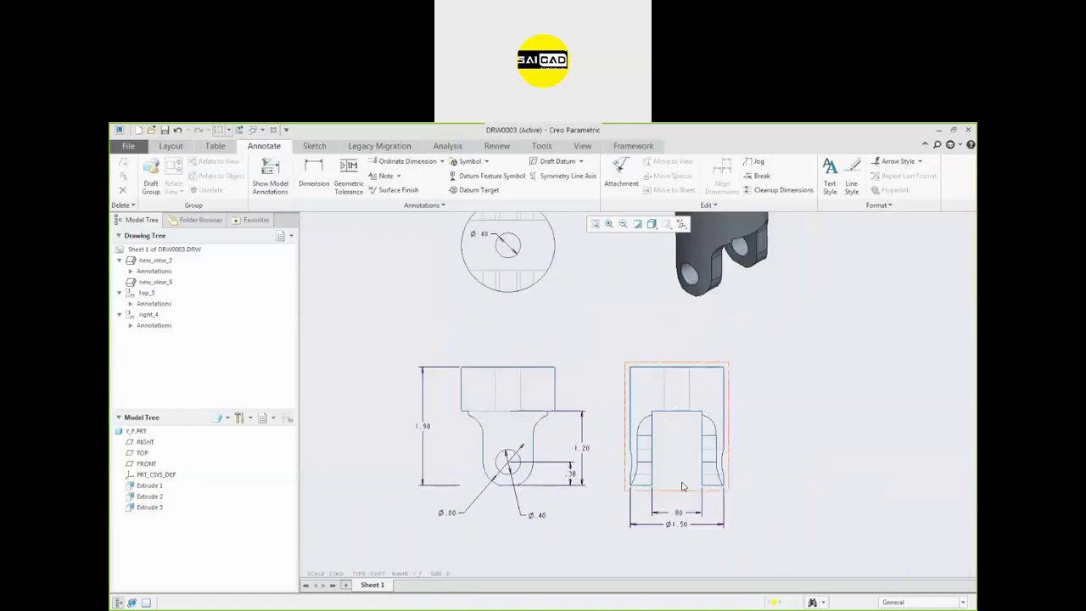
{"action": "scroll", "coordinate": [682, 486], "scroll_direction": "up", "scroll_amount": 2}
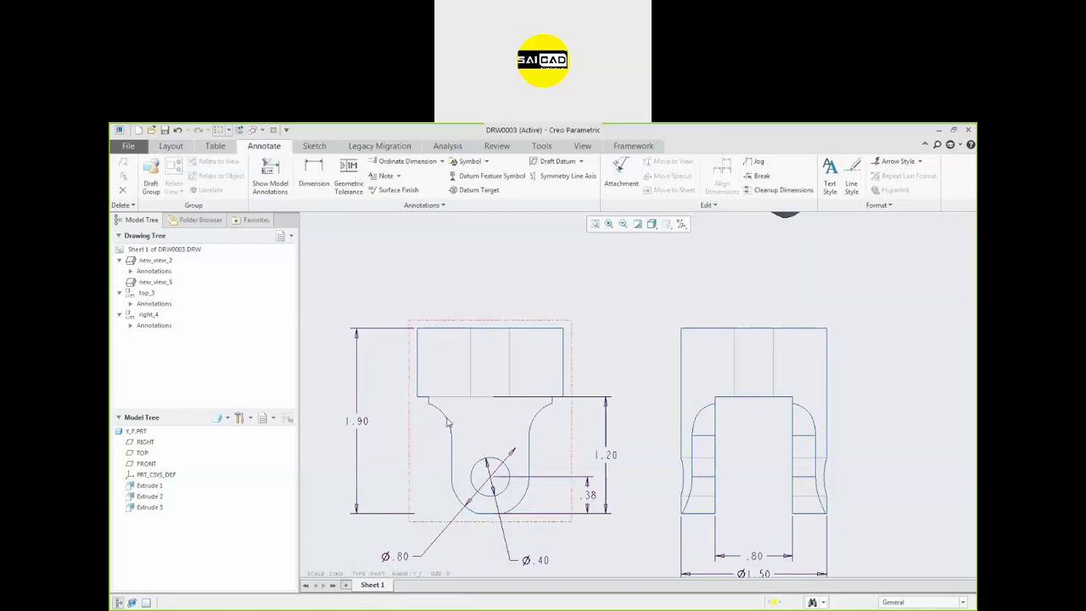
{"action": "scroll", "coordinate": [535, 396], "scroll_direction": "down", "scroll_amount": 5}
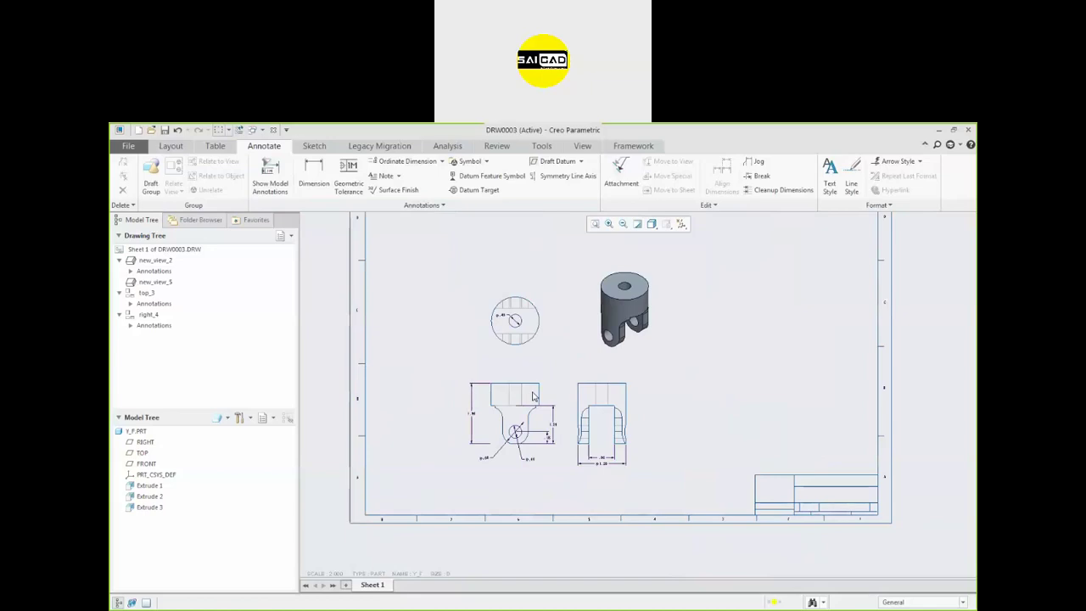
{"action": "scroll", "coordinate": [529, 428], "scroll_direction": "up", "scroll_amount": 1}
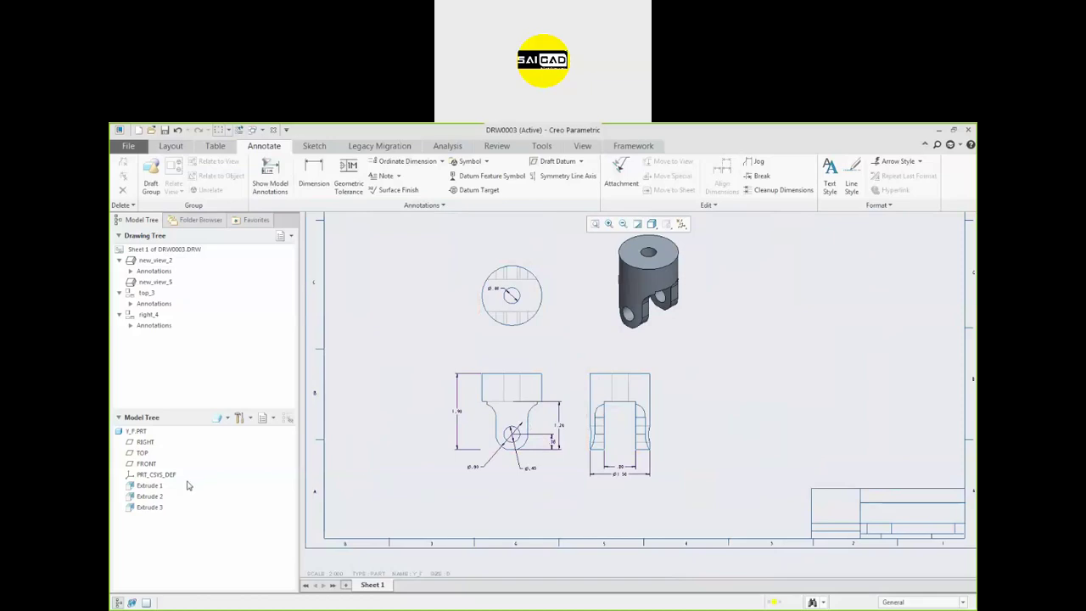
{"action": "left_click", "coordinate": [151, 508]}
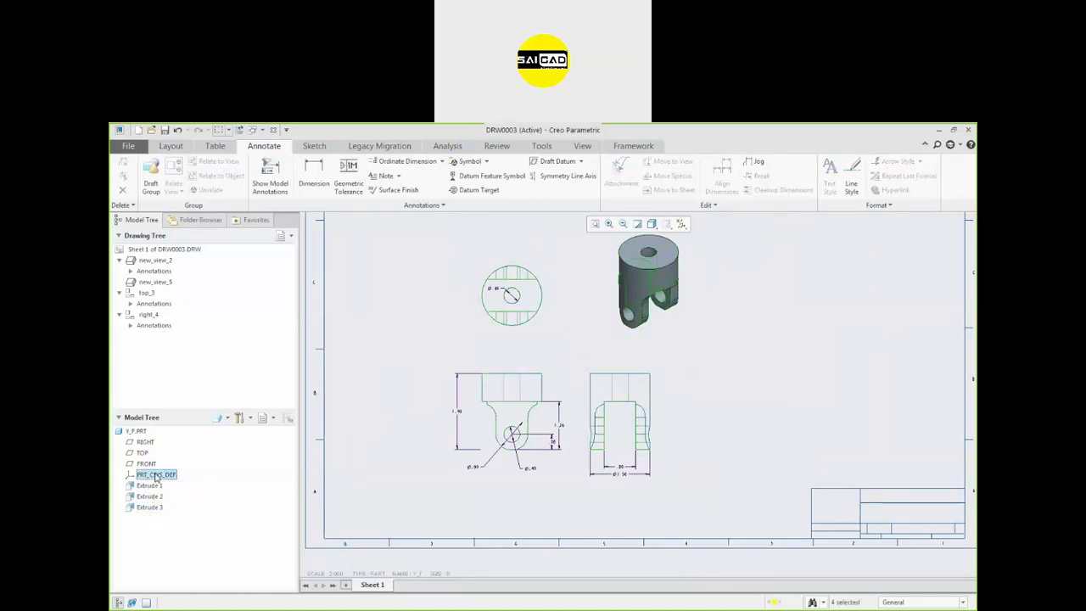
{"action": "left_click", "coordinate": [441, 459]}
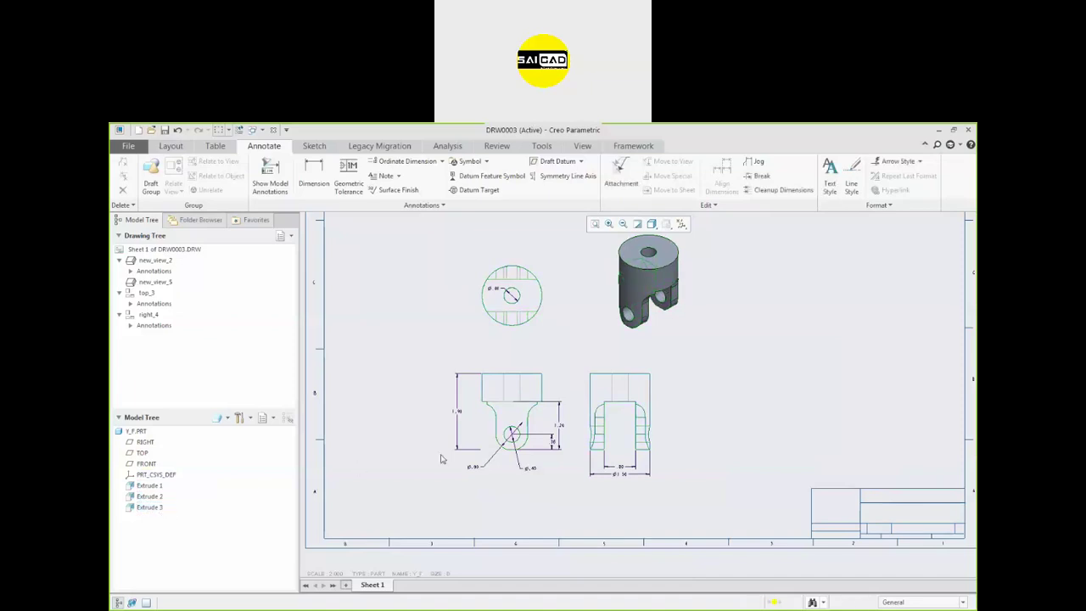
Undo the annotation changes back to the point where the front, right and top views carry no dimensions
{"action": "key", "text": "ctrl+z"}
{"action": "key", "text": "ctrl+z"}
{"action": "key", "text": "ctrl+z"}
{"action": "key", "text": "ctrl+z"}
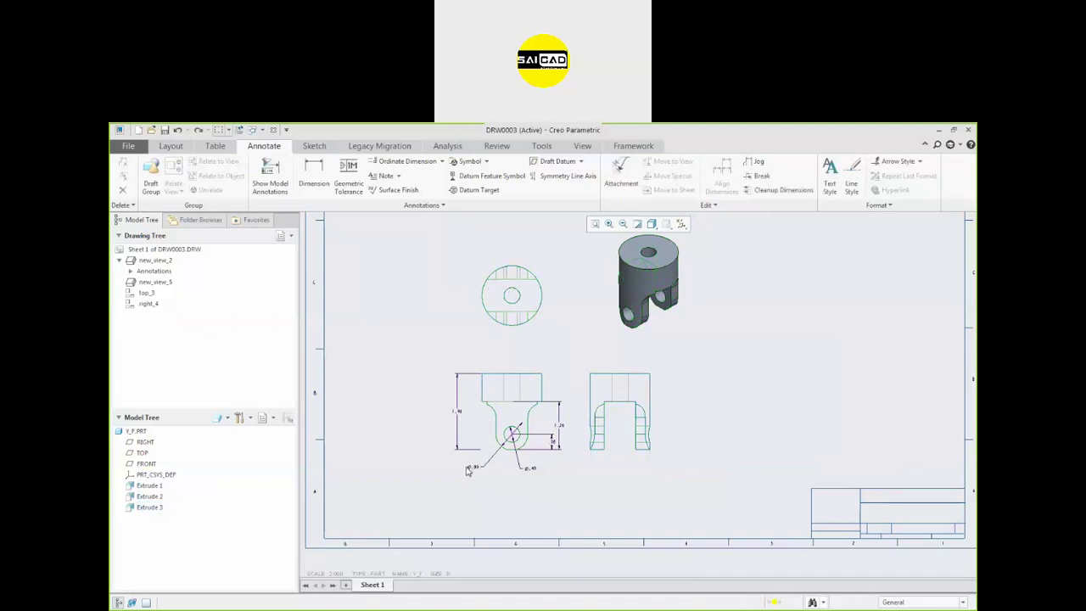
{"action": "key", "text": "ctrl+z"}
{"action": "key", "text": "ctrl+z"}
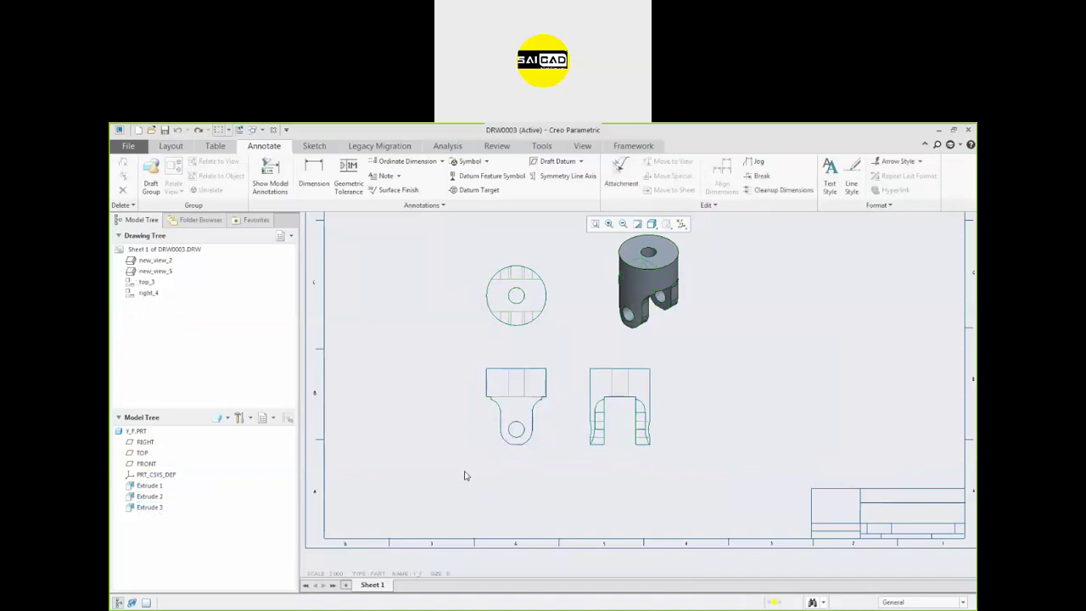
Show the model annotations of the Extrude 1 feature, keeping only the 1.90 overall height on the front view
{"action": "left_click", "coordinate": [280, 175]}
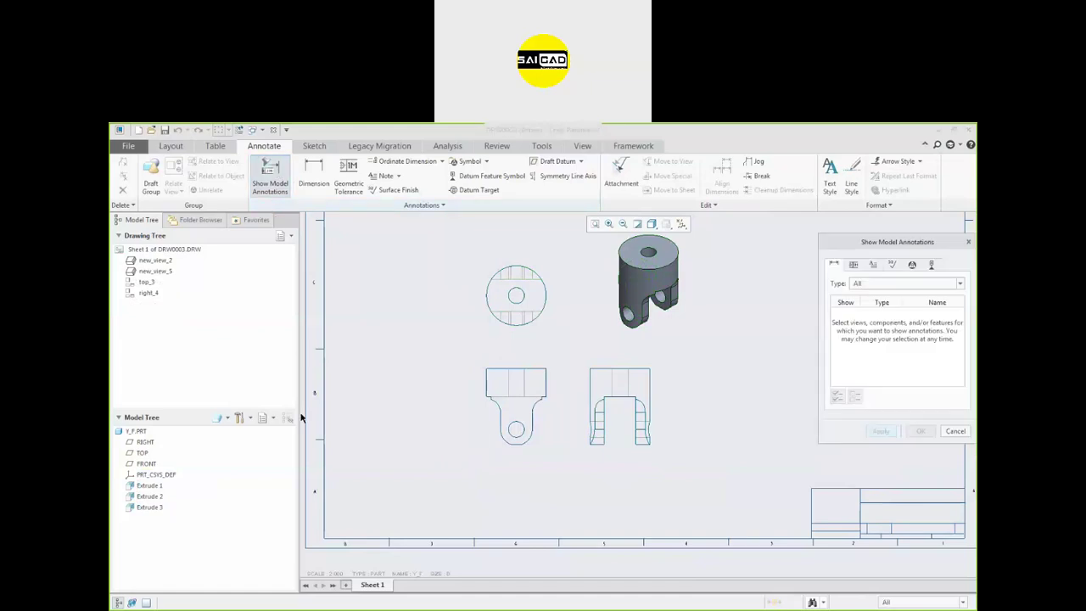
{"action": "left_click", "coordinate": [954, 434]}
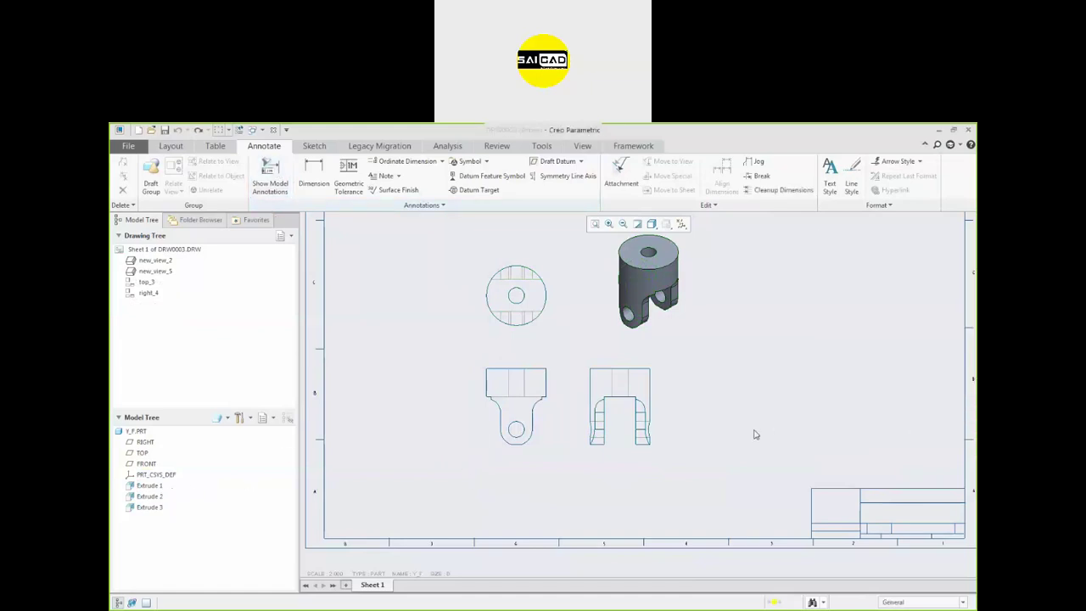
{"action": "left_click", "coordinate": [148, 488]}
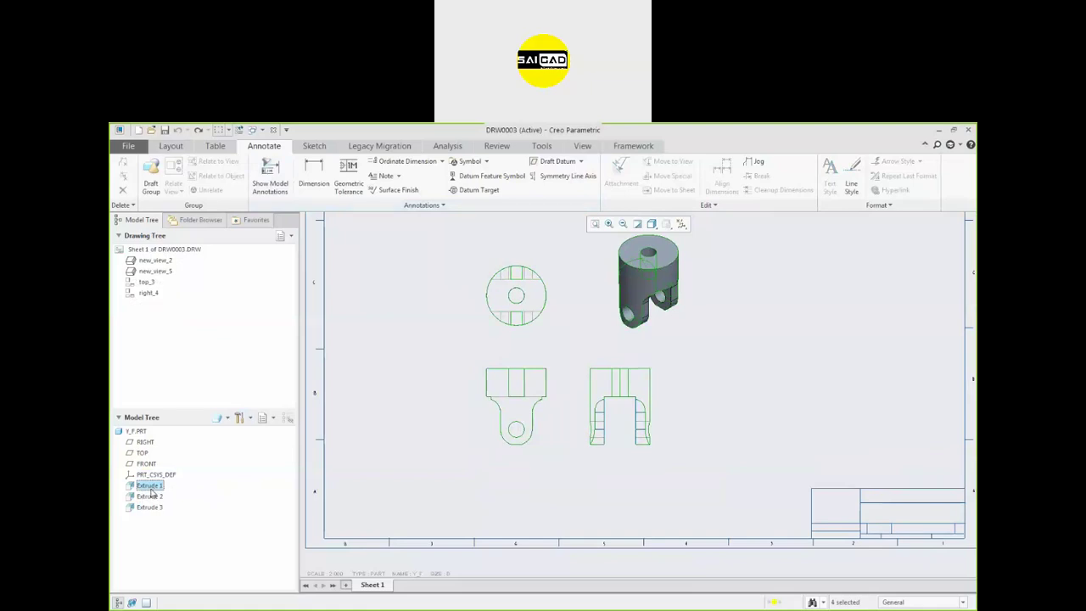
{"action": "right_click", "coordinate": [151, 491]}
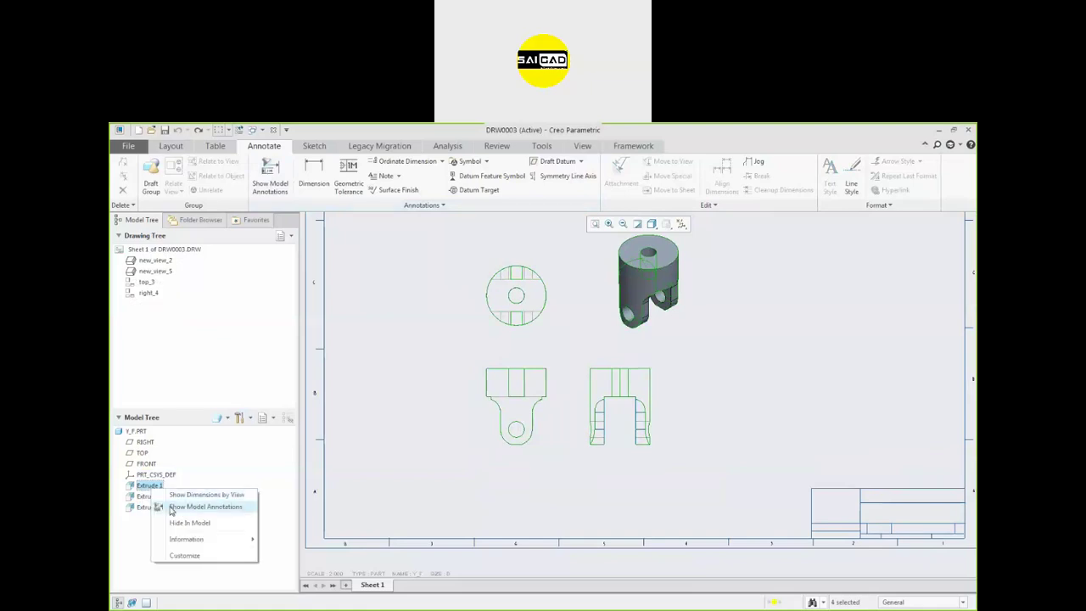
{"action": "left_click", "coordinate": [204, 507]}
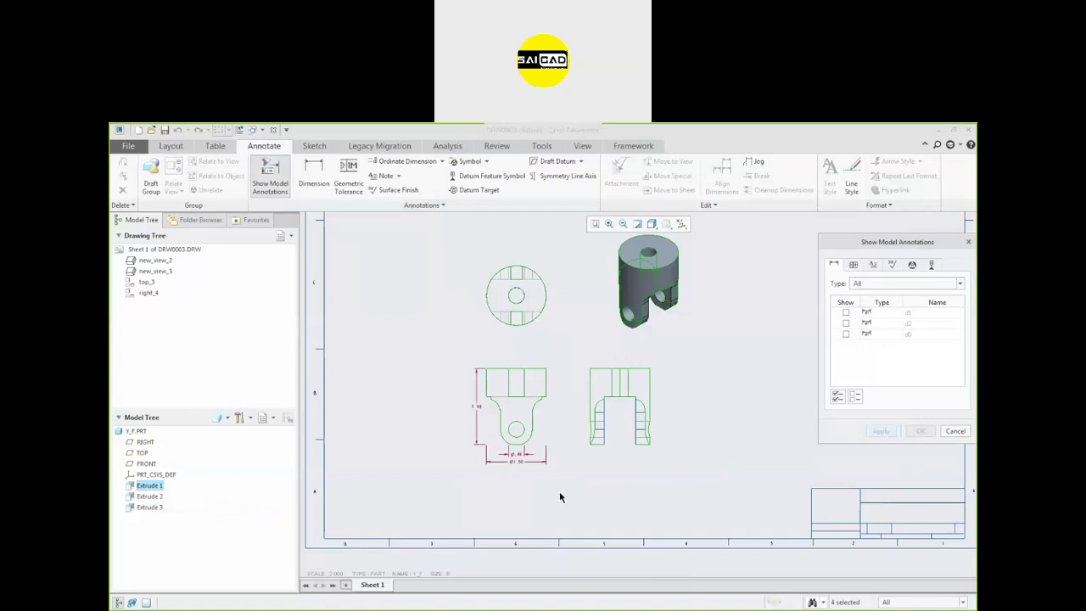
{"action": "scroll", "coordinate": [522, 475], "scroll_direction": "up", "scroll_amount": 3}
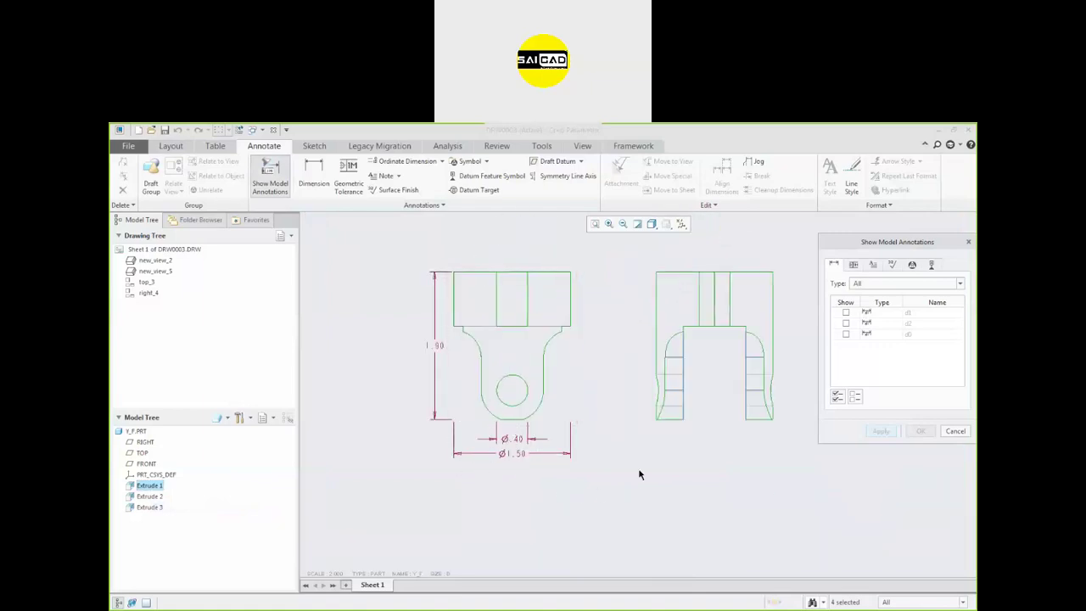
{"action": "left_click", "coordinate": [440, 348]}
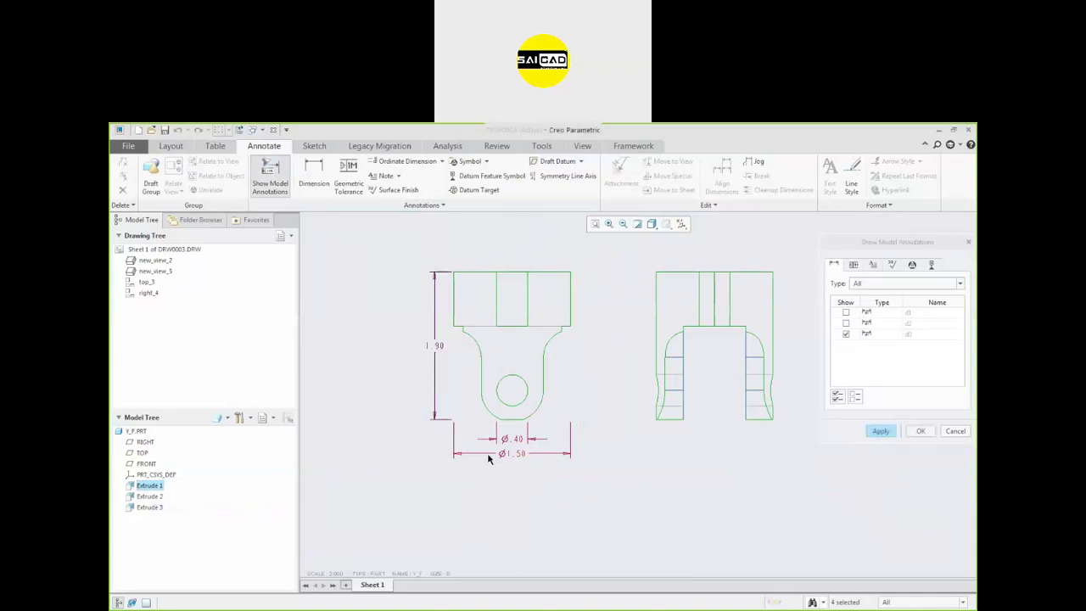
{"action": "left_click", "coordinate": [880, 431]}
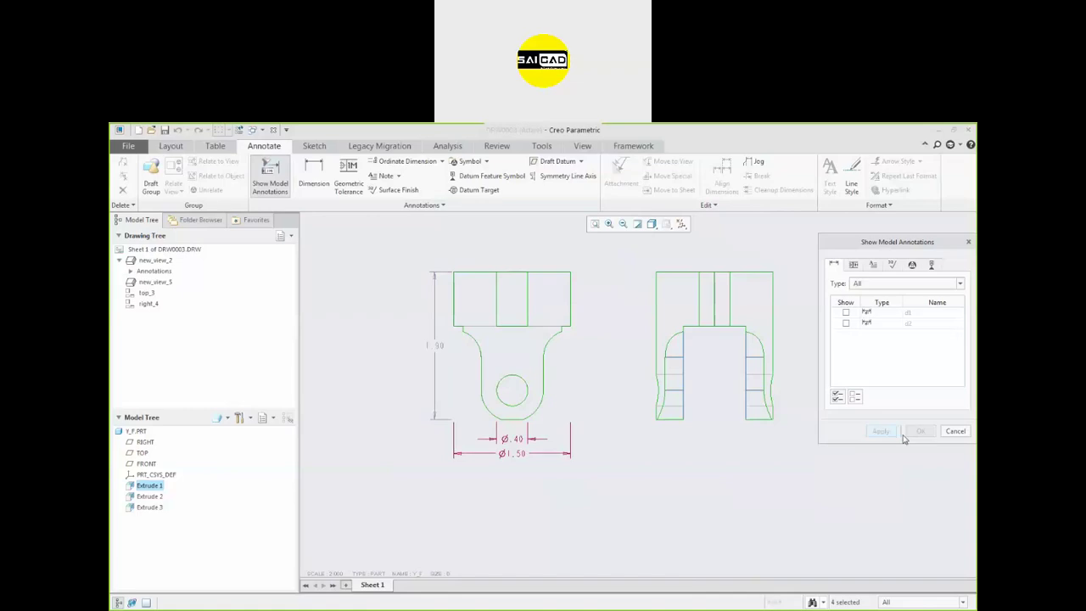
{"action": "left_click", "coordinate": [955, 431]}
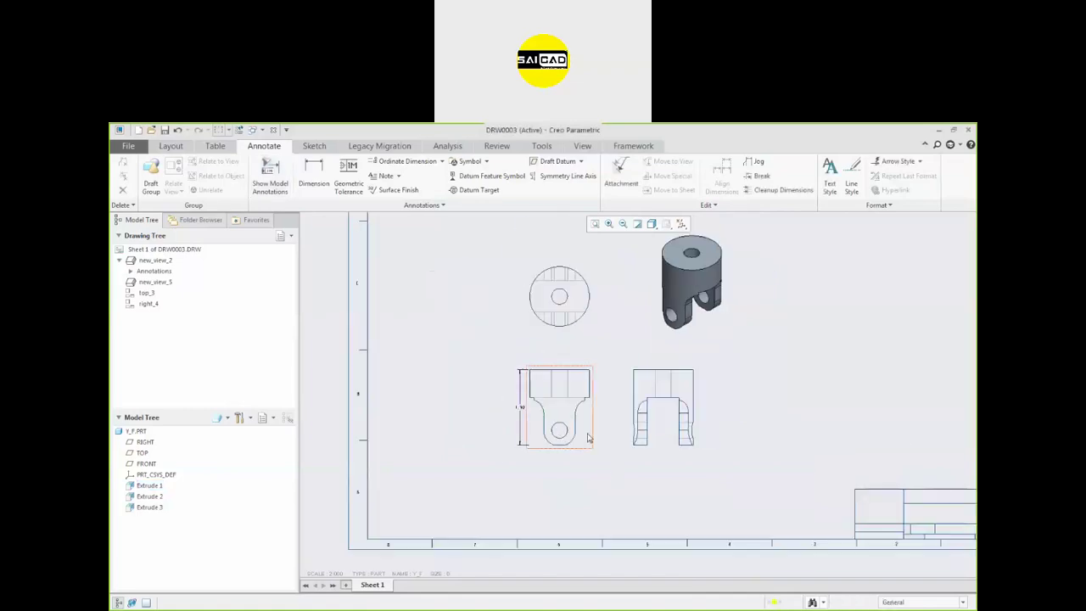
Show the model annotations of the Extrude 2 feature, keeping the 1.20, Ø.40 and Ø.80 dimensions on the front view
{"action": "left_click", "coordinate": [144, 496]}
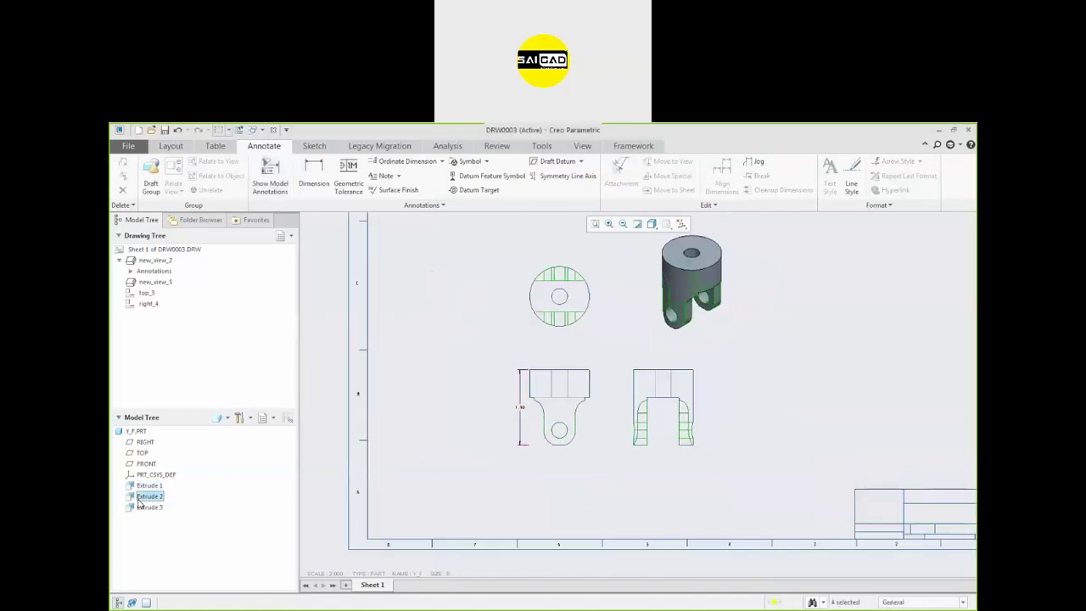
{"action": "right_click", "coordinate": [138, 500]}
{"action": "left_click", "coordinate": [161, 518]}
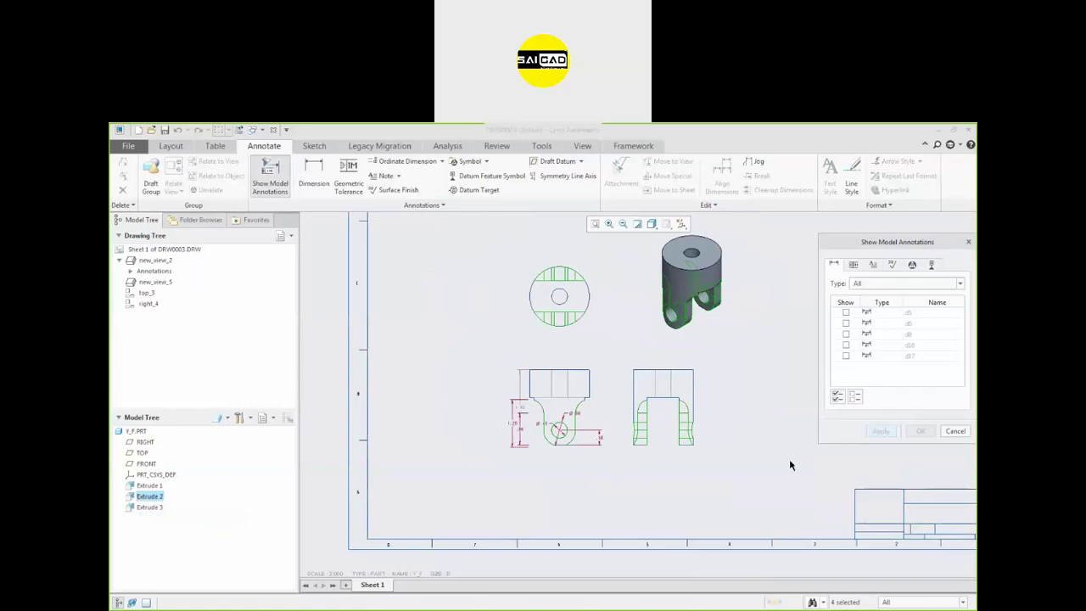
{"action": "scroll", "coordinate": [535, 426], "scroll_direction": "up", "scroll_amount": 4}
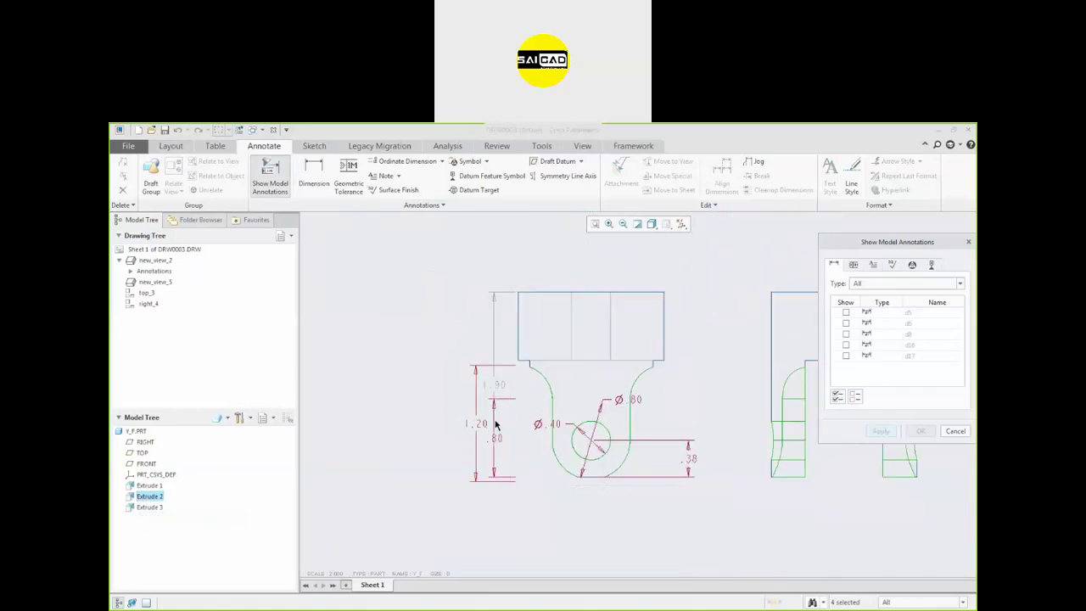
{"action": "scroll", "coordinate": [430, 439], "scroll_direction": "down", "scroll_amount": 1}
{"action": "scroll", "coordinate": [527, 436], "scroll_direction": "up", "scroll_amount": 1}
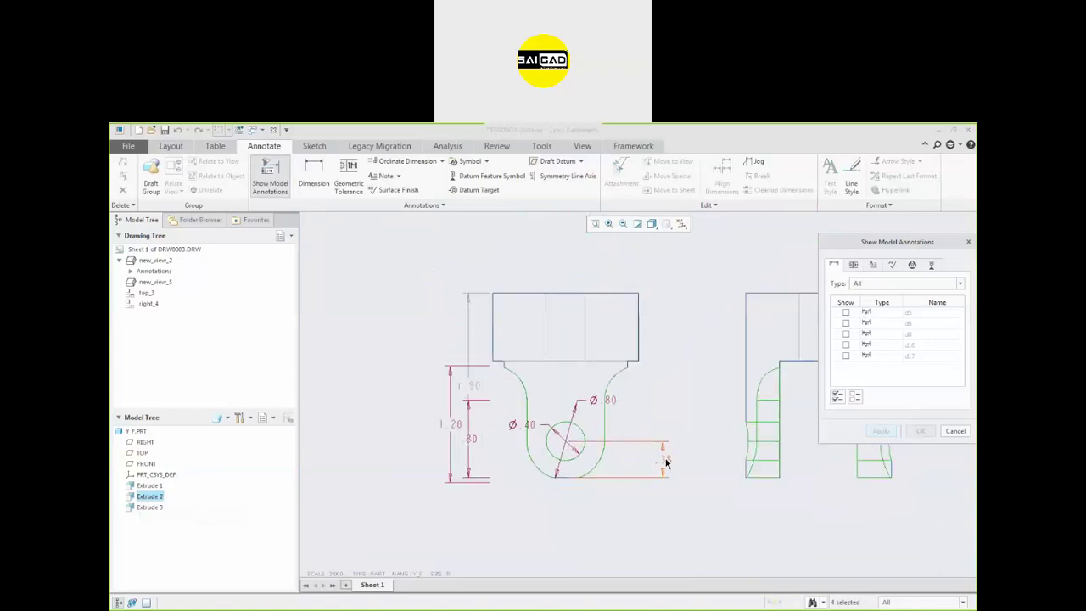
{"action": "left_click", "coordinate": [467, 442]}
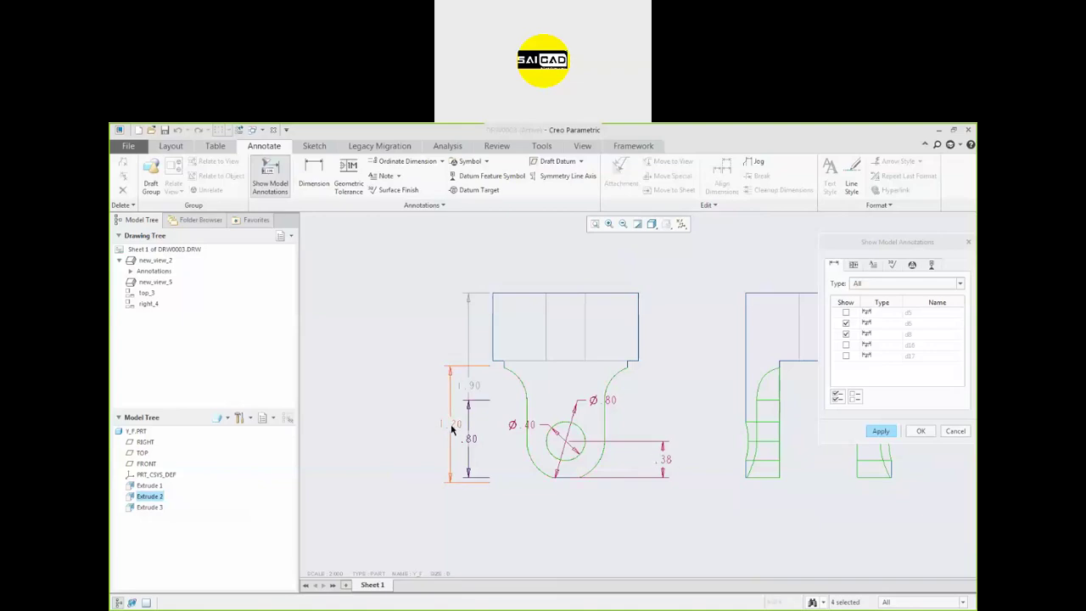
{"action": "left_click", "coordinate": [470, 442]}
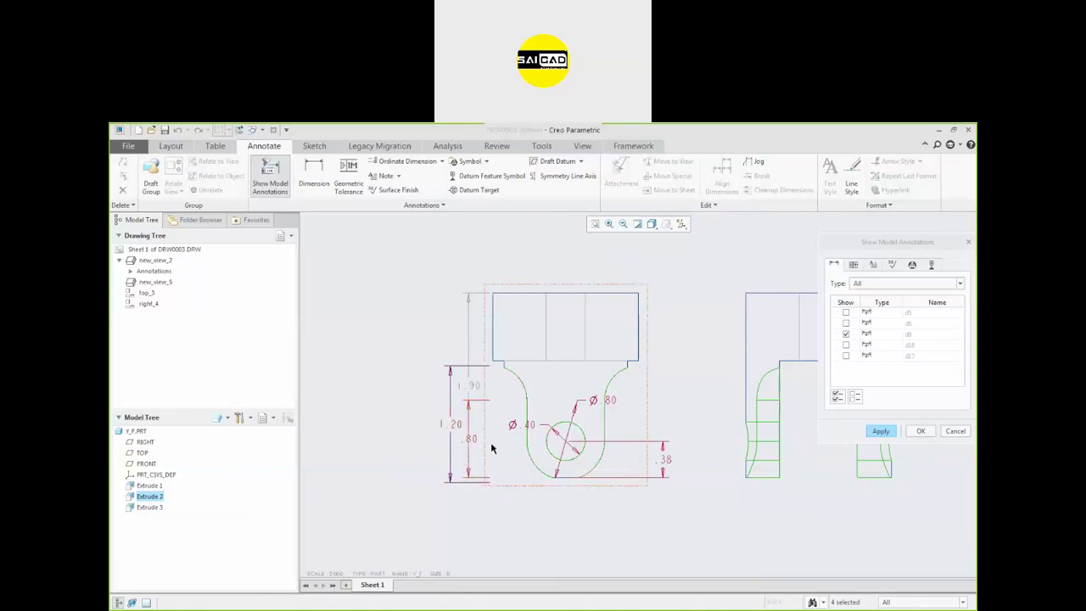
{"action": "left_click", "coordinate": [523, 426]}
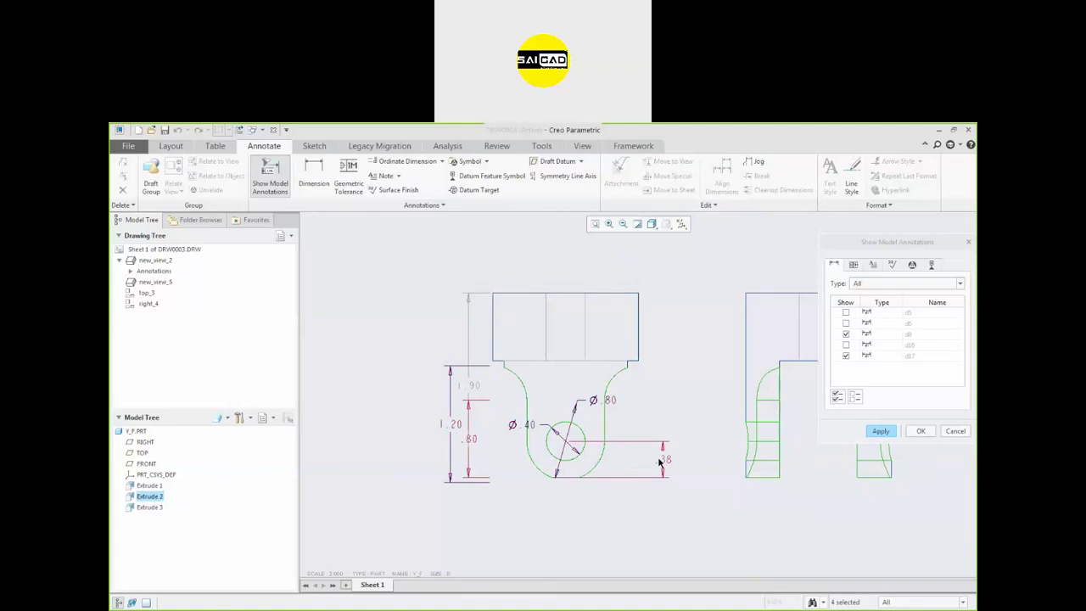
{"action": "left_click", "coordinate": [883, 433]}
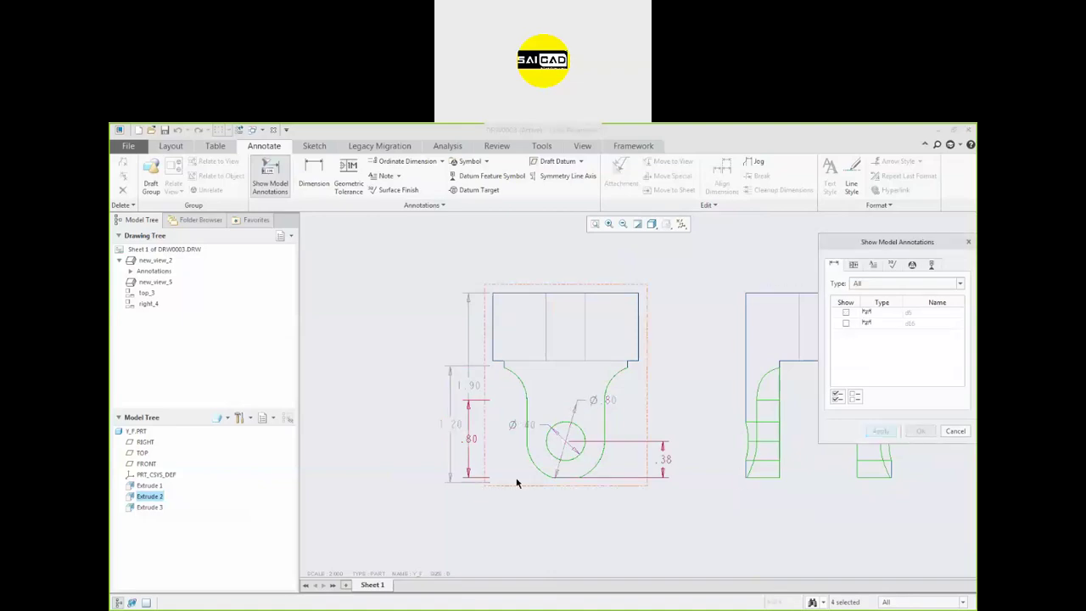
{"action": "scroll", "coordinate": [509, 480], "scroll_direction": "up", "scroll_amount": 2}
{"action": "left_click", "coordinate": [956, 432]}
Show the model annotations of the Extrude 3 feature, keeping only the 1.91 width on the front view
{"action": "right_click", "coordinate": [146, 507]}
{"action": "left_click", "coordinate": [206, 523]}
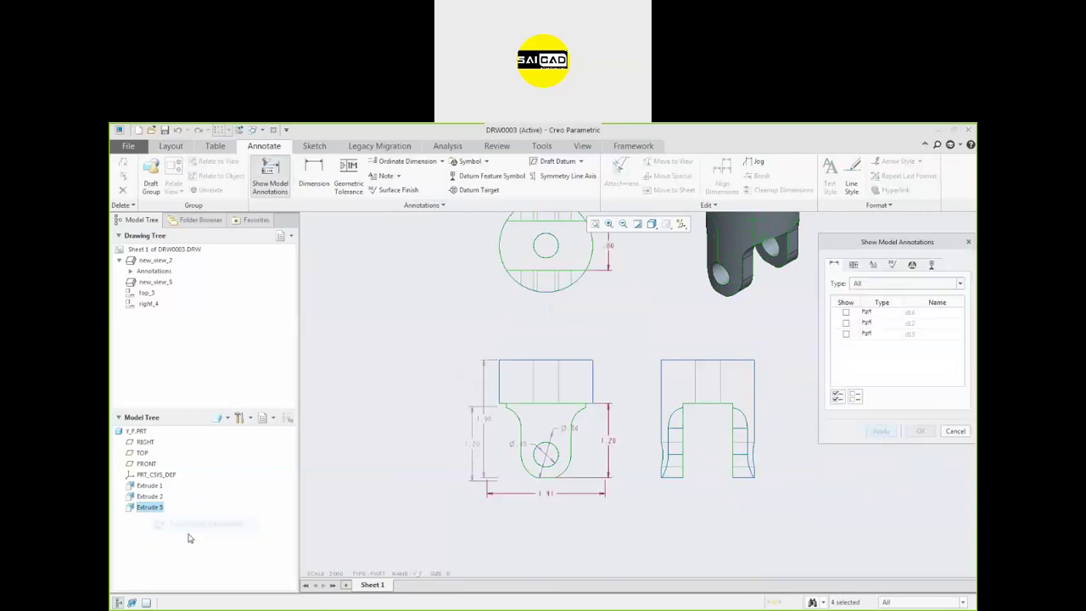
{"action": "scroll", "coordinate": [576, 450], "scroll_direction": "up", "scroll_amount": 2}
{"action": "scroll", "coordinate": [585, 395], "scroll_direction": "down", "scroll_amount": 2}
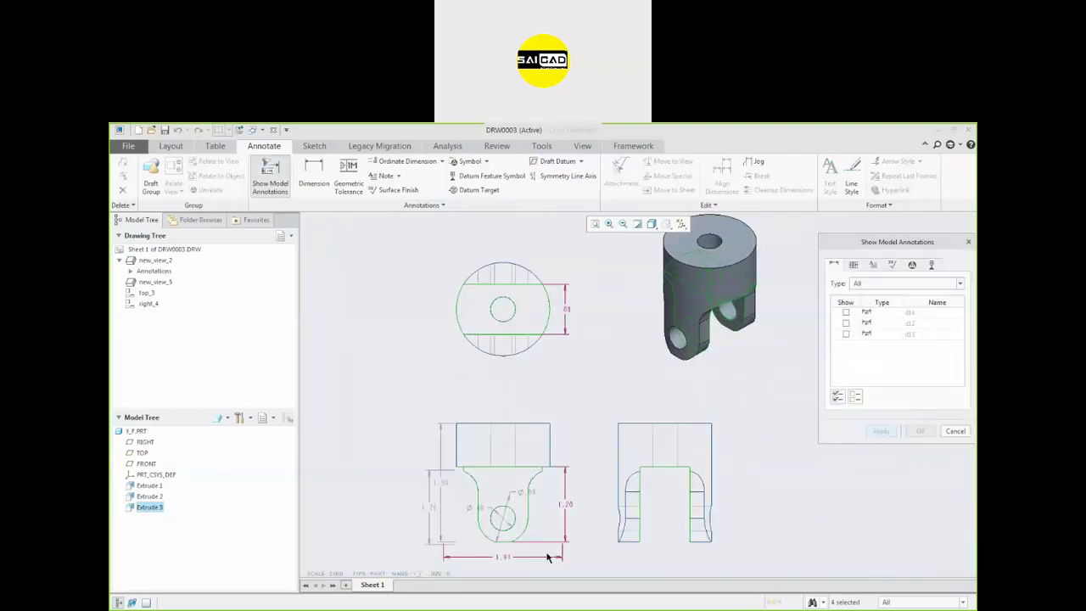
{"action": "scroll", "coordinate": [514, 571], "scroll_direction": "down", "scroll_amount": 2}
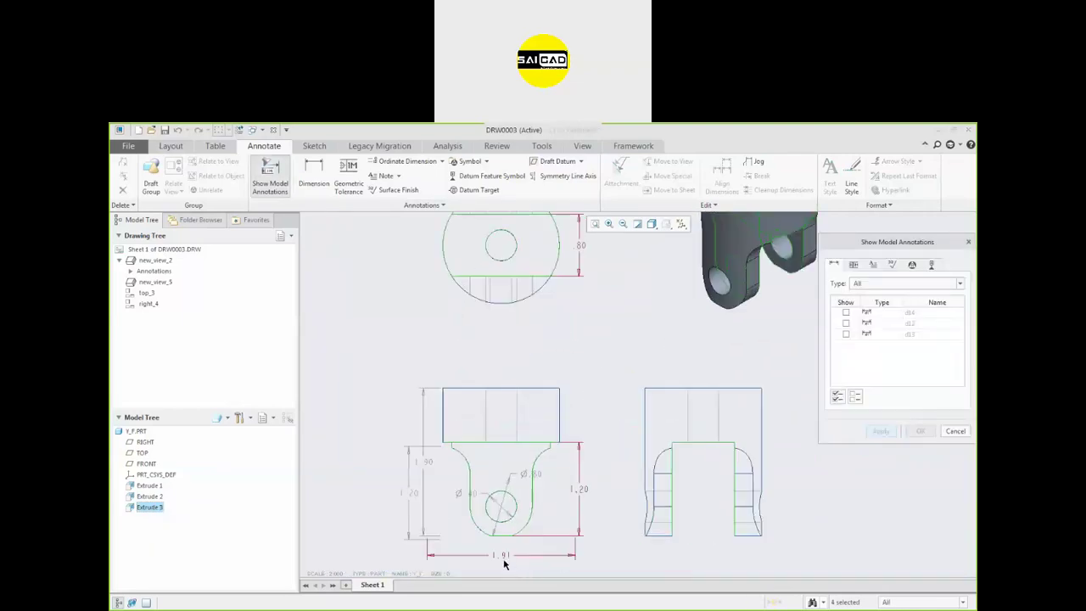
{"action": "left_click", "coordinate": [505, 508]}
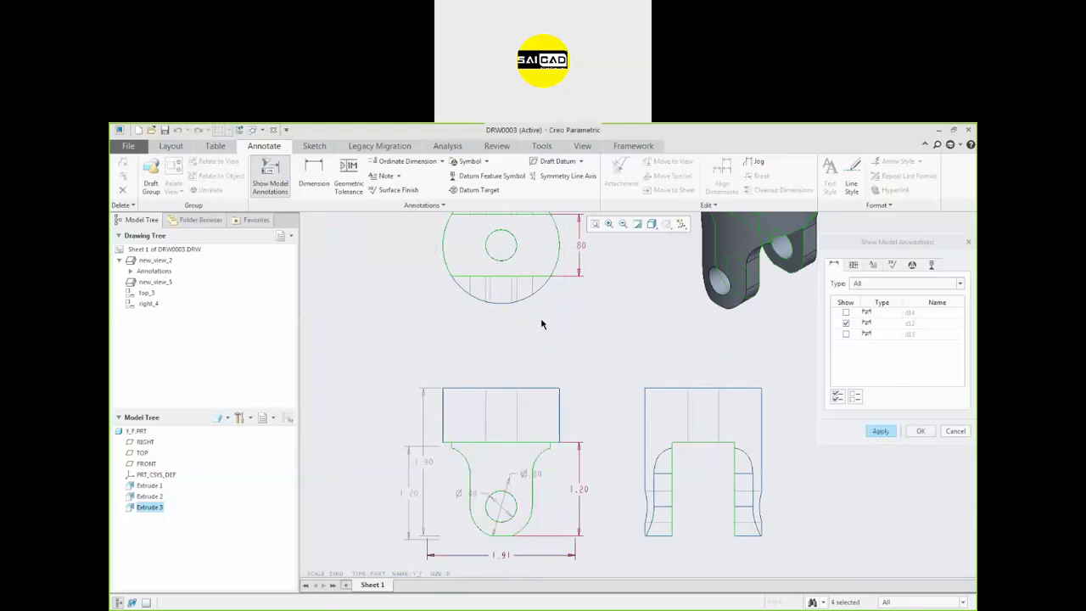
{"action": "scroll", "coordinate": [555, 278], "scroll_direction": "up", "scroll_amount": 1}
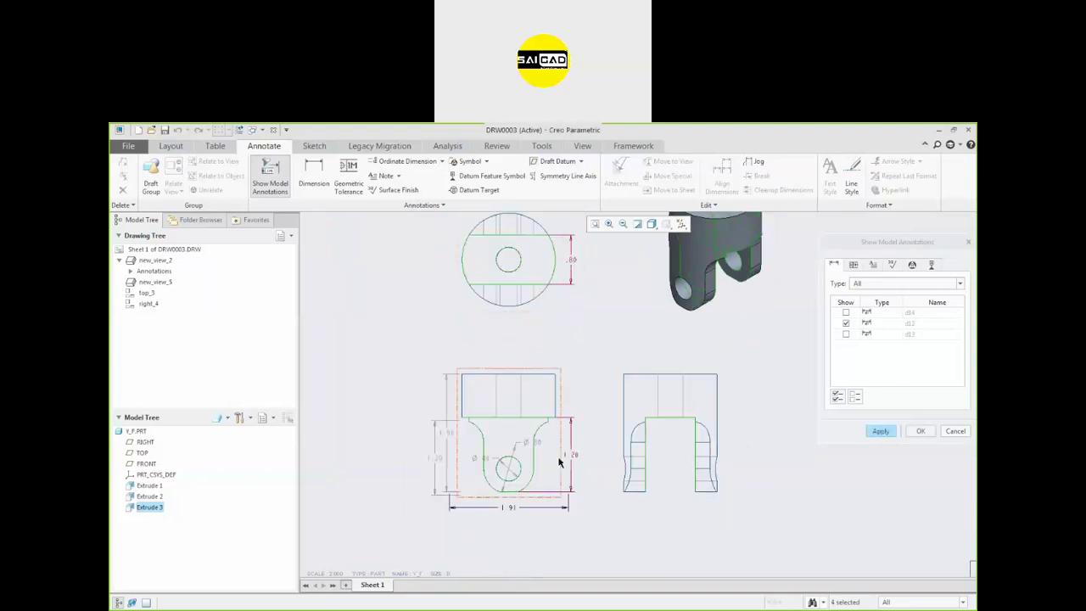
{"action": "left_click", "coordinate": [884, 433]}
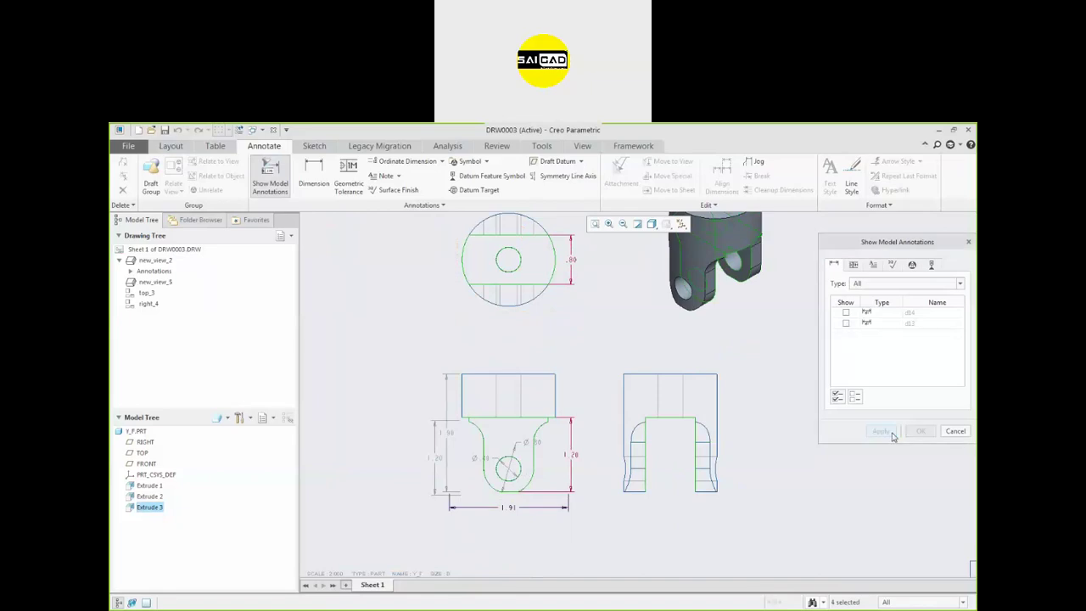
{"action": "left_click", "coordinate": [947, 432]}
{"action": "scroll", "coordinate": [610, 458], "scroll_direction": "up", "scroll_amount": 2}
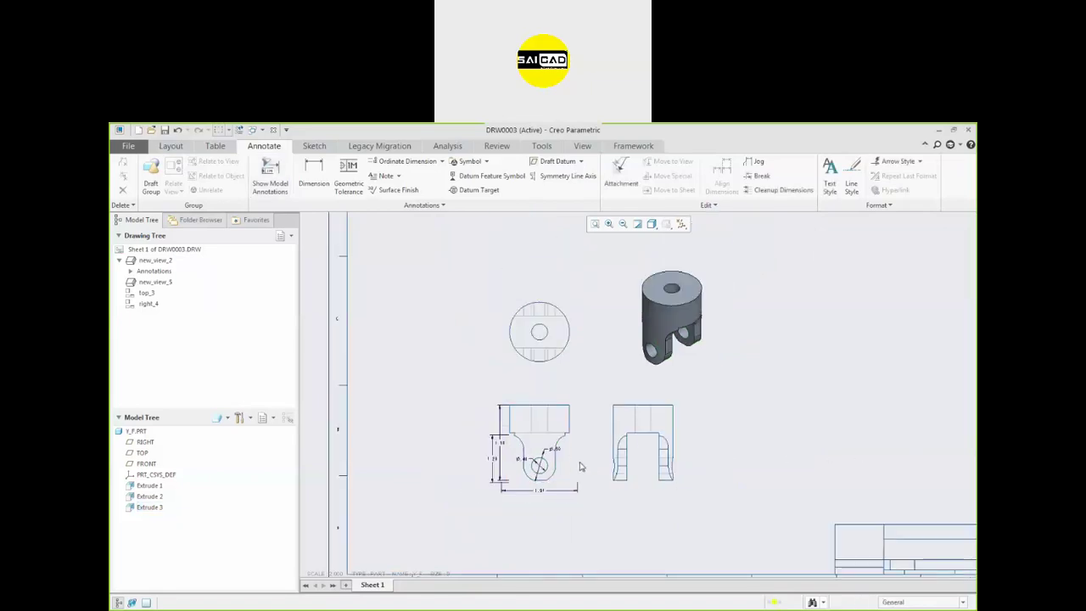
{"action": "scroll", "coordinate": [540, 464], "scroll_direction": "down", "scroll_amount": 2}
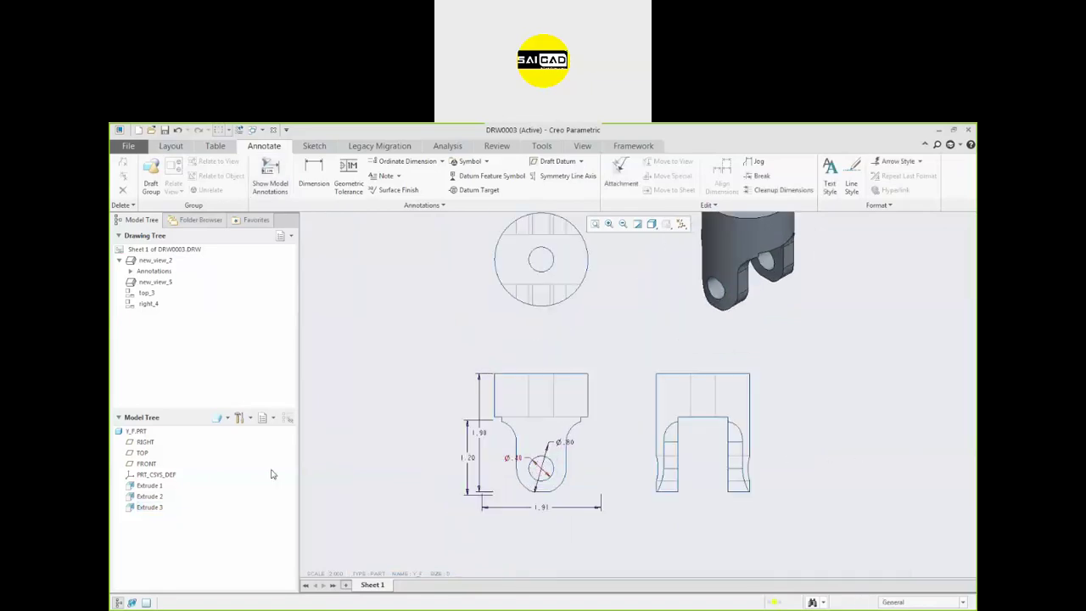
Add the remaining Extrude 3 annotations: the .80 slot width on the top view and the 1.20 slot height on the front view
{"action": "right_click", "coordinate": [151, 507]}
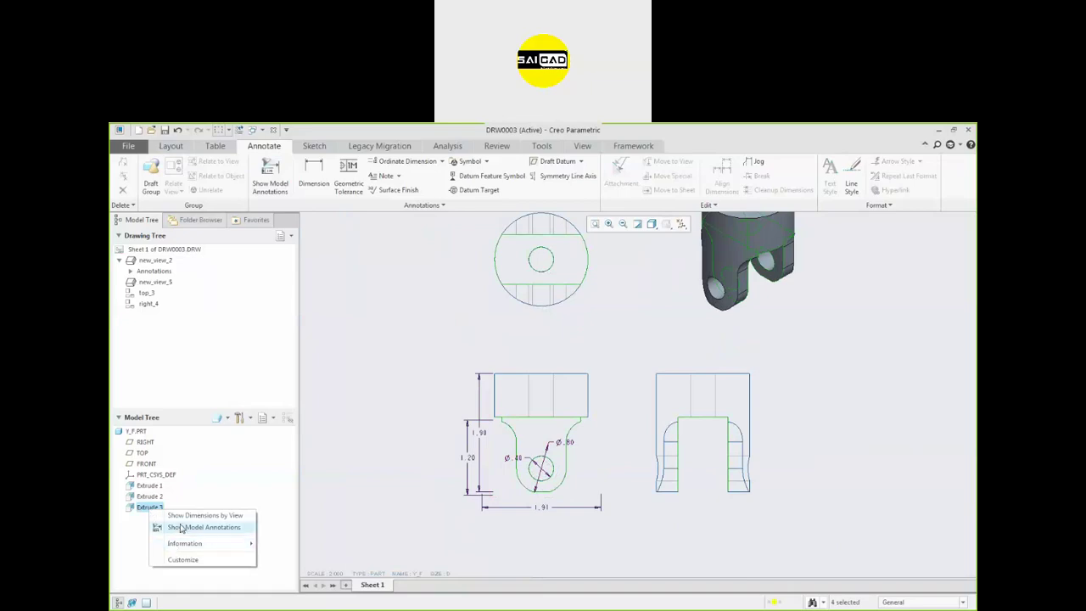
{"action": "left_click", "coordinate": [180, 527]}
{"action": "left_click", "coordinate": [605, 262]}
{"action": "left_click", "coordinate": [604, 456]}
{"action": "left_click", "coordinate": [880, 431]}
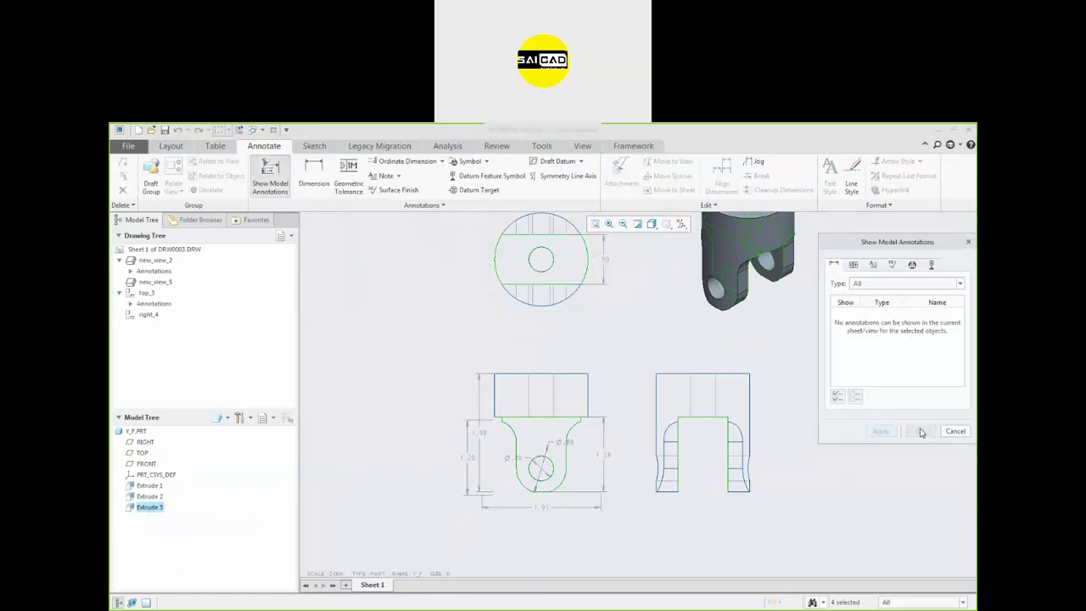
{"action": "left_click", "coordinate": [955, 431]}
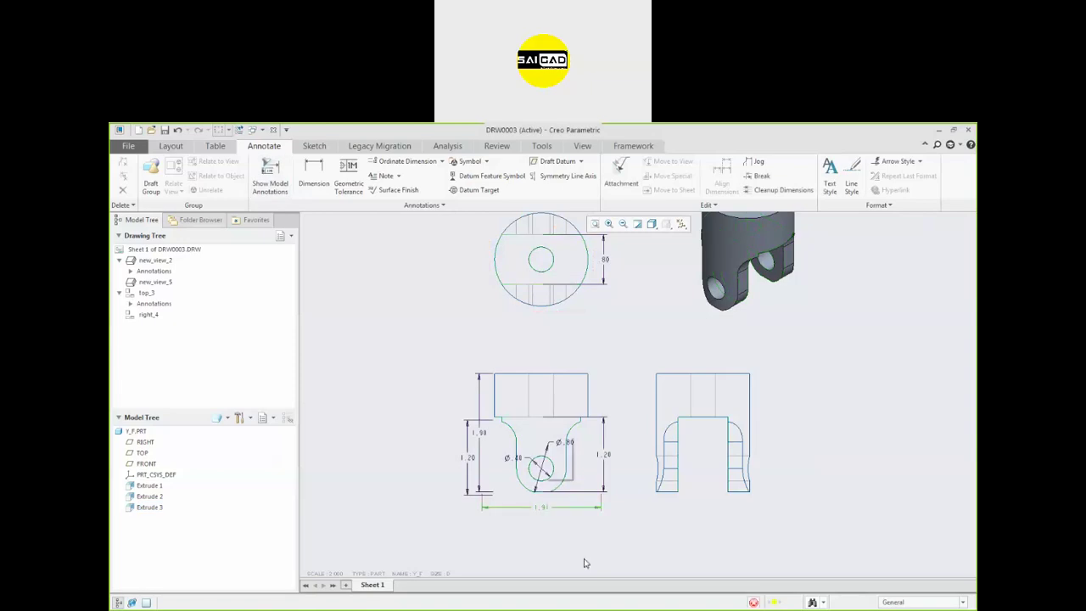
Delete the 1.91 width dimension below the front view
{"action": "left_click", "coordinate": [553, 507]}
{"action": "key", "text": "Delete"}
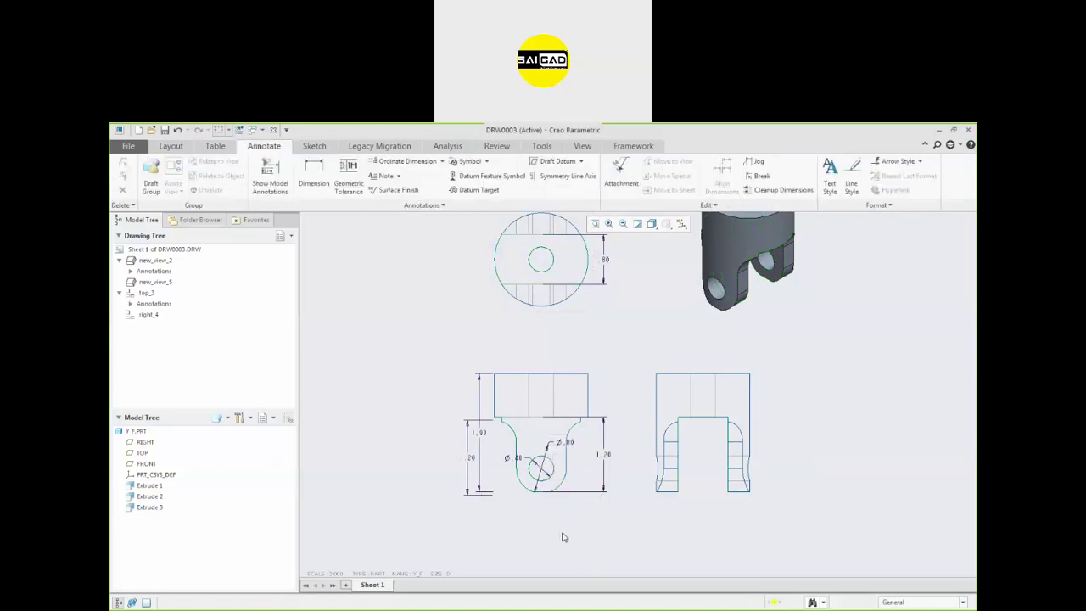
{"action": "left_click", "coordinate": [563, 443]}
{"action": "left_click", "coordinate": [514, 514]}
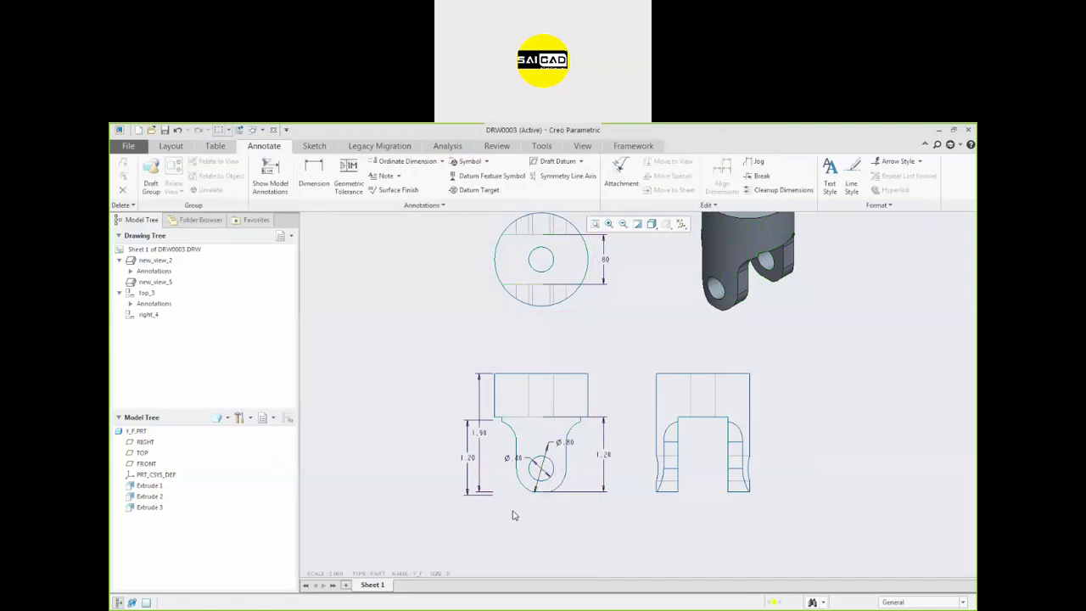
{"action": "scroll", "coordinate": [515, 513], "scroll_direction": "up", "scroll_amount": 2}
{"action": "scroll", "coordinate": [567, 487], "scroll_direction": "down", "scroll_amount": 2}
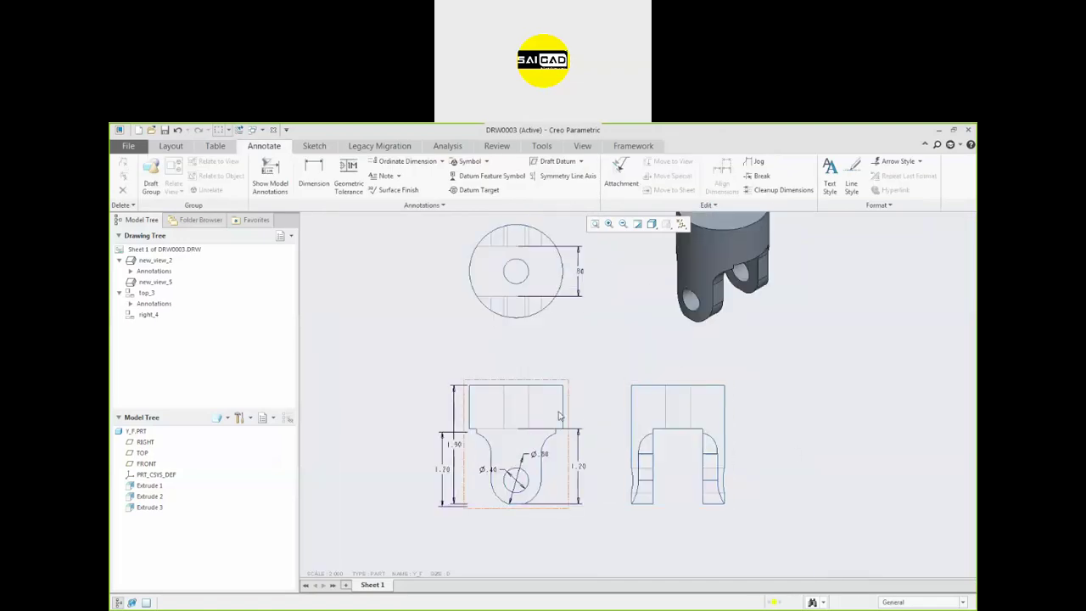
{"action": "scroll", "coordinate": [560, 403], "scroll_direction": "up", "scroll_amount": 1}
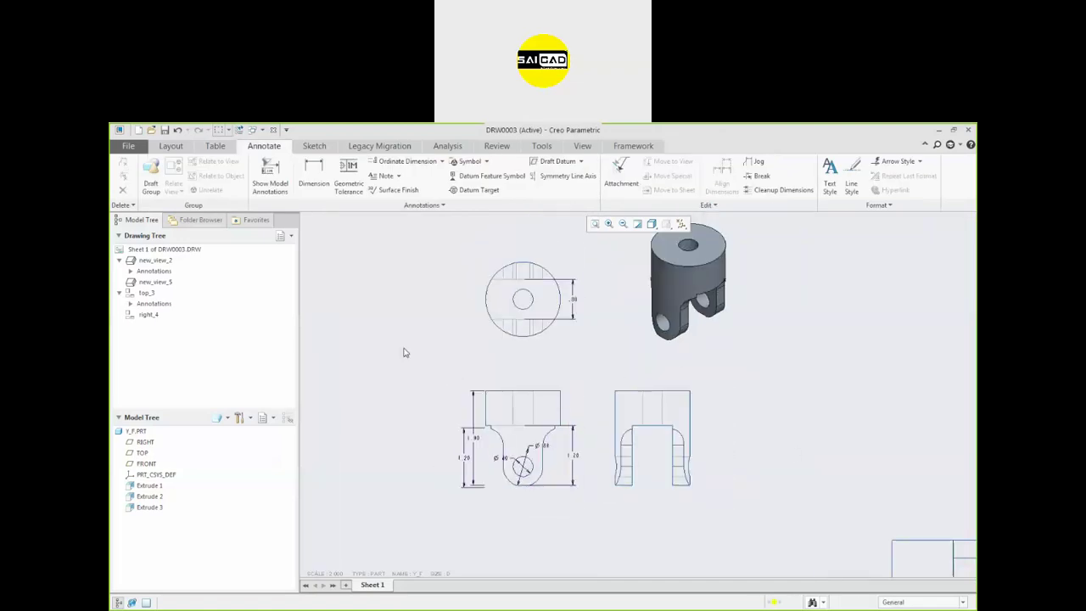
Dimension the radius of the outer circle in the top view and place it outside the circle, below left
{"action": "left_click", "coordinate": [314, 177]}
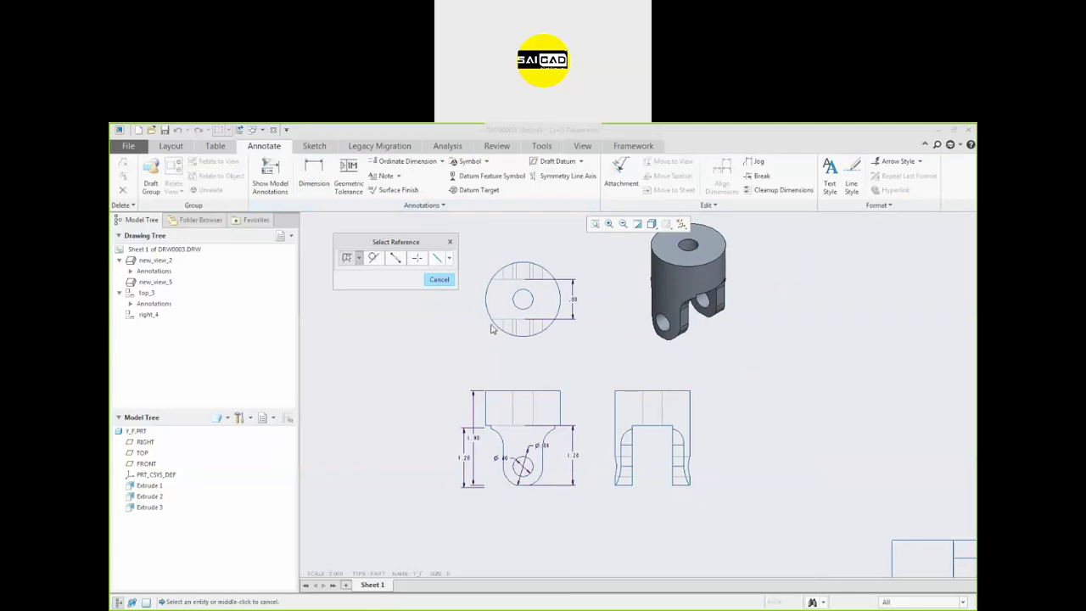
{"action": "left_click", "coordinate": [492, 329]}
{"action": "scroll", "coordinate": [459, 355], "scroll_direction": "down", "scroll_amount": 1}
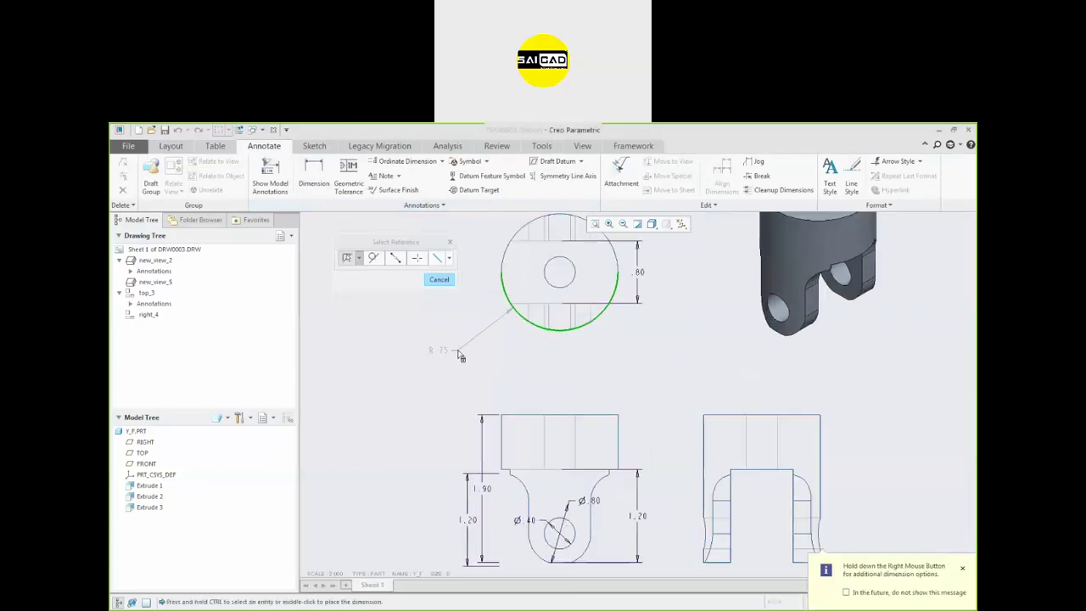
{"action": "middle_click", "coordinate": [477, 329]}
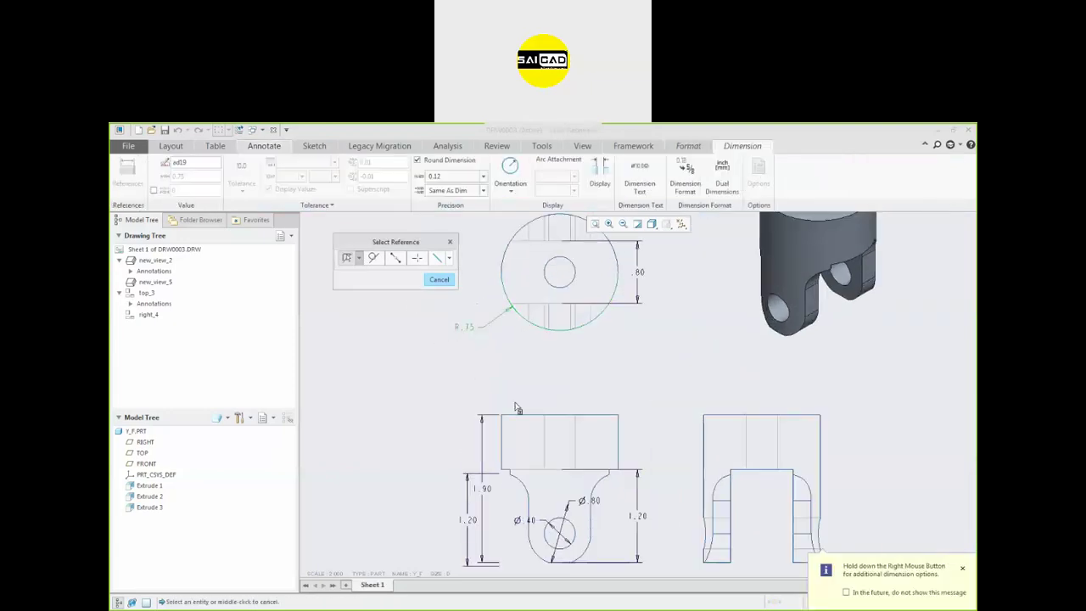
{"action": "left_click", "coordinate": [438, 279]}
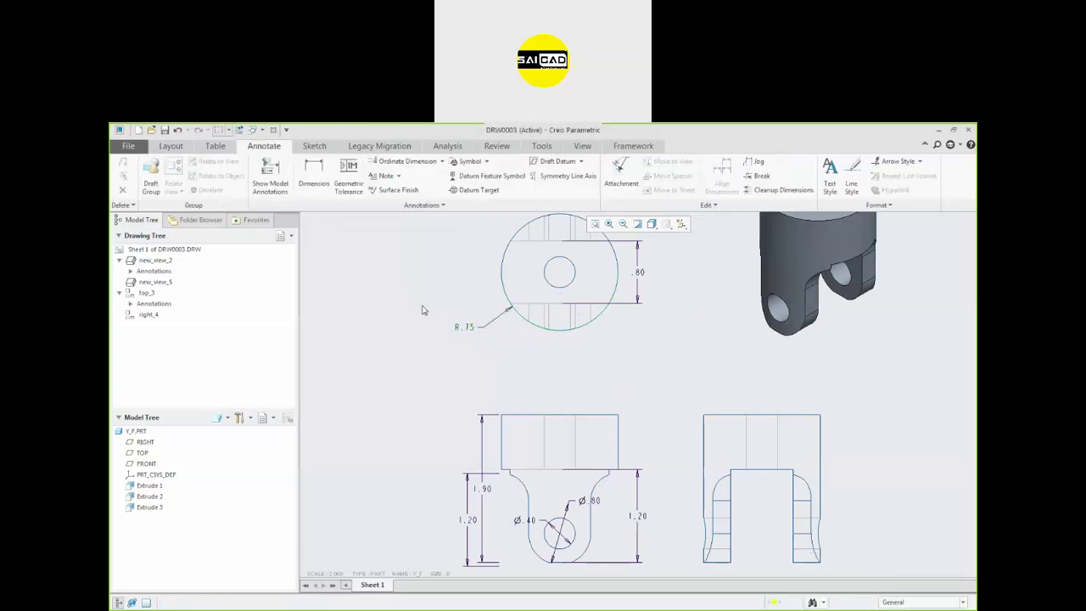
Undo all the dimensions added to the front and top views
{"action": "scroll", "coordinate": [465, 331], "scroll_direction": "down", "scroll_amount": 3}
{"action": "scroll", "coordinate": [450, 331], "scroll_direction": "up", "scroll_amount": 5}
{"action": "scroll", "coordinate": [568, 497], "scroll_direction": "down", "scroll_amount": 1}
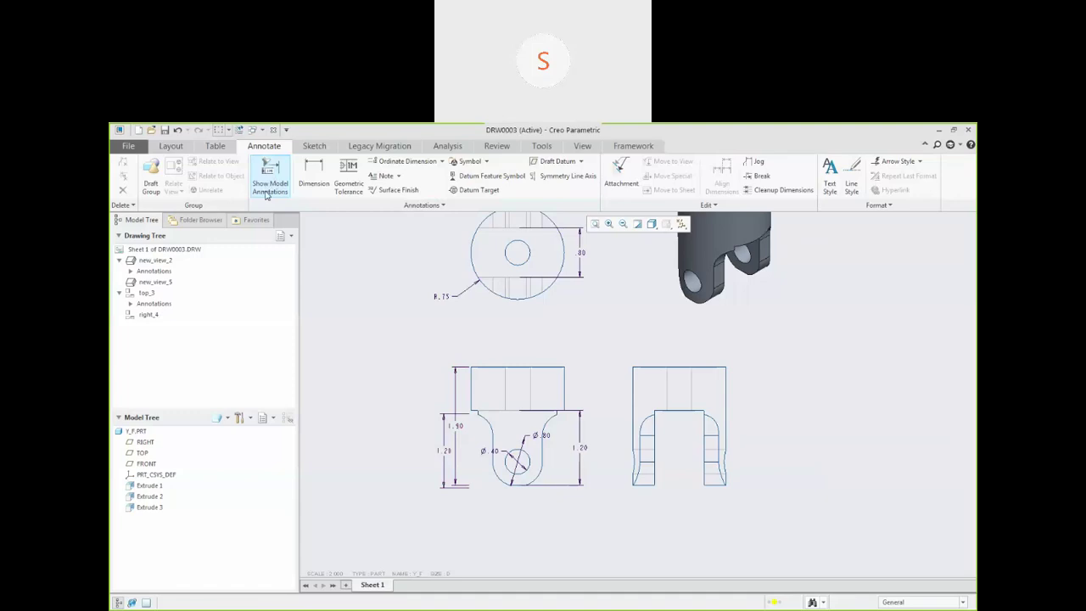
{"action": "scroll", "coordinate": [369, 415], "scroll_direction": "down", "scroll_amount": 2}
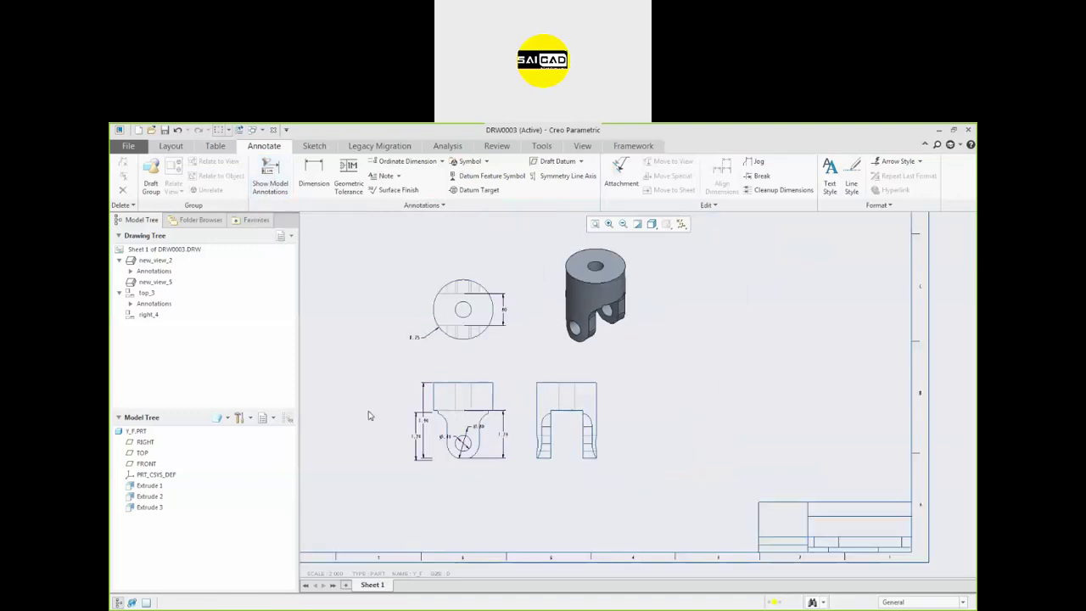
{"action": "key", "text": "ctrl+z"}
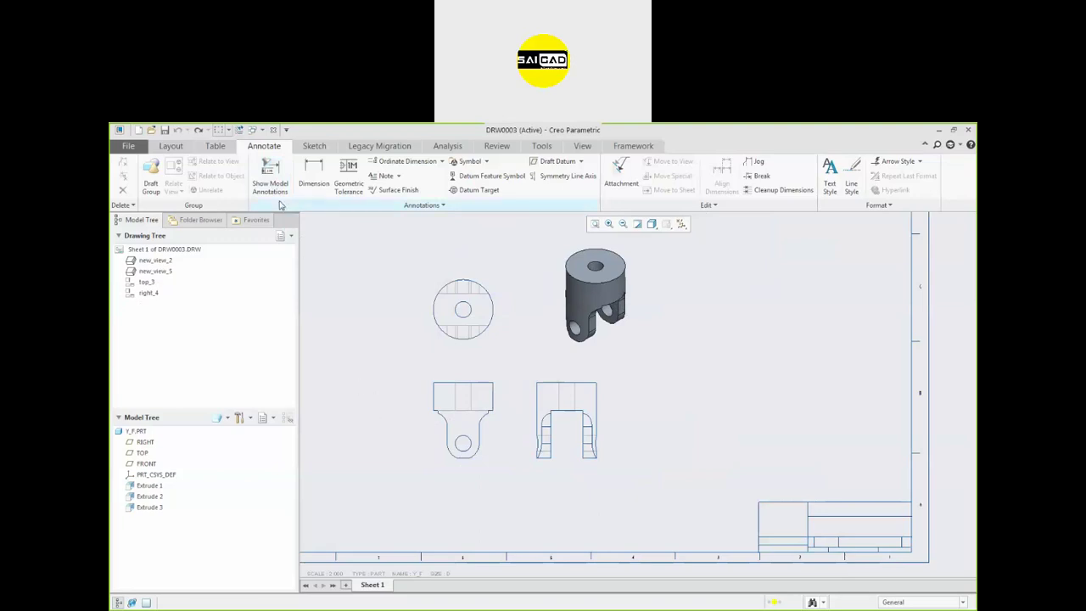
Preview the model annotations of the Extrude 1 feature on the shaded 3D view
{"action": "left_click", "coordinate": [268, 176]}
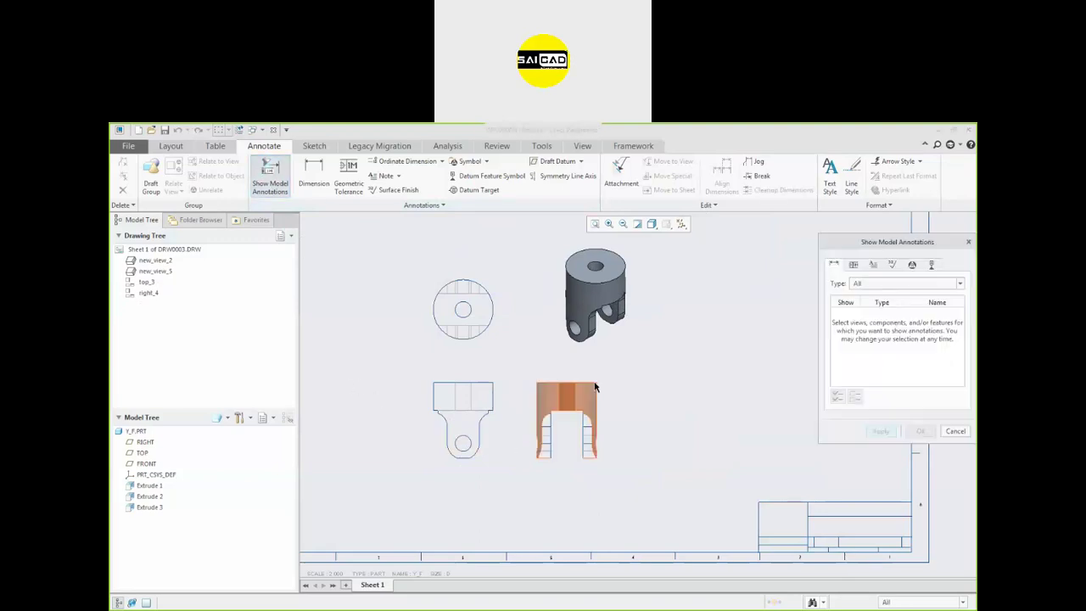
{"action": "left_click", "coordinate": [618, 293]}
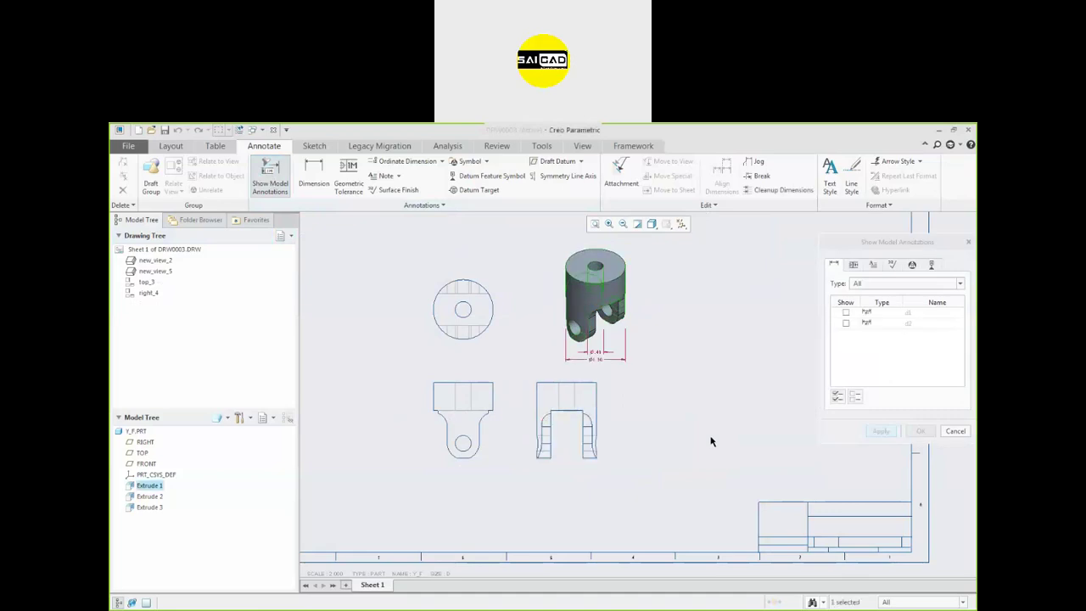
{"action": "scroll", "coordinate": [604, 340], "scroll_direction": "up", "scroll_amount": 3}
{"action": "scroll", "coordinate": [615, 339], "scroll_direction": "down", "scroll_amount": 3}
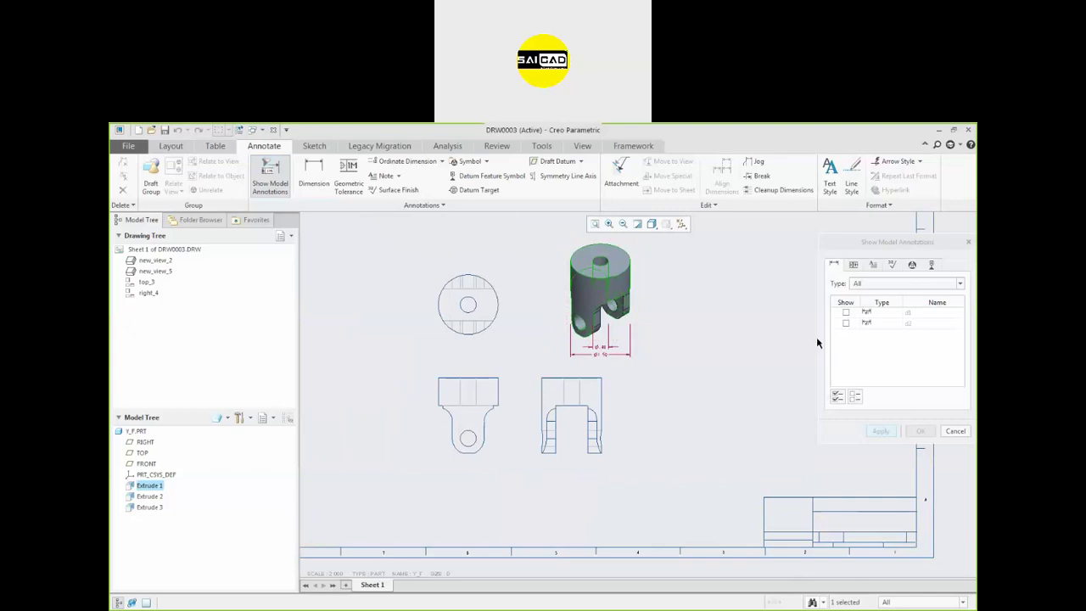
Show the model's 1.50 and 0.40 diameter dimensions and the 0.80 slot width on the top view
{"action": "left_click", "coordinate": [270, 178]}
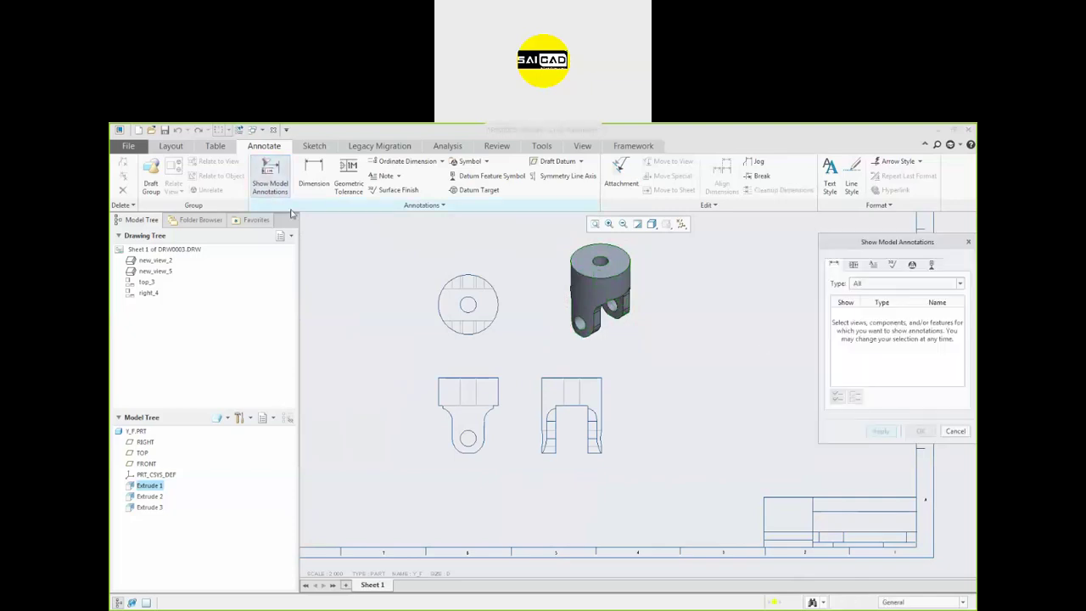
{"action": "left_click", "coordinate": [494, 330]}
{"action": "scroll", "coordinate": [483, 329], "scroll_direction": "up", "scroll_amount": 2}
{"action": "scroll", "coordinate": [477, 327], "scroll_direction": "up", "scroll_amount": 1}
{"action": "scroll", "coordinate": [503, 360], "scroll_direction": "down", "scroll_amount": 2}
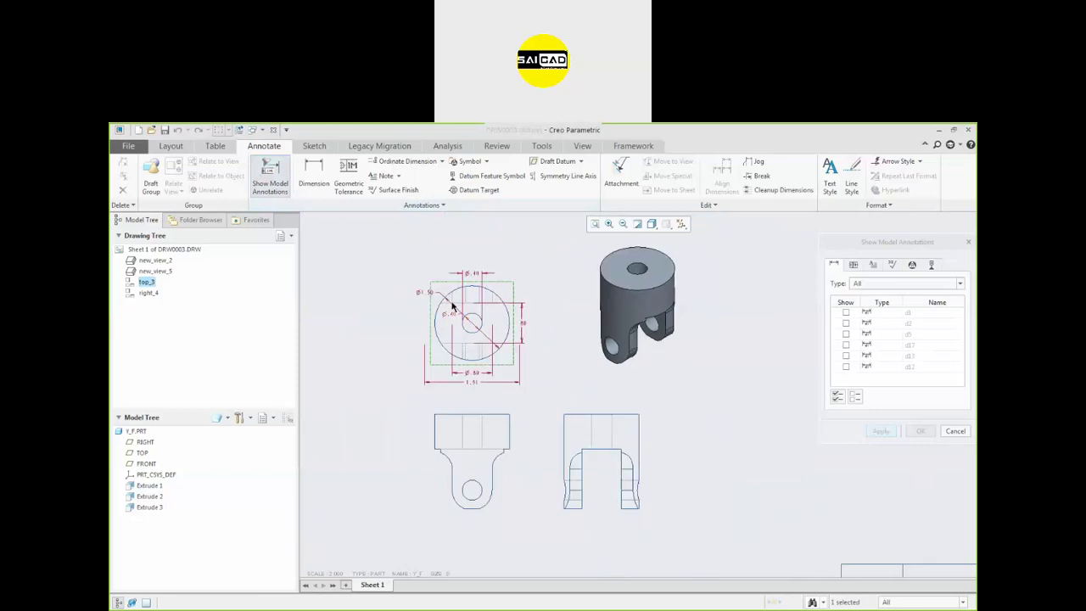
{"action": "scroll", "coordinate": [453, 304], "scroll_direction": "up", "scroll_amount": 2}
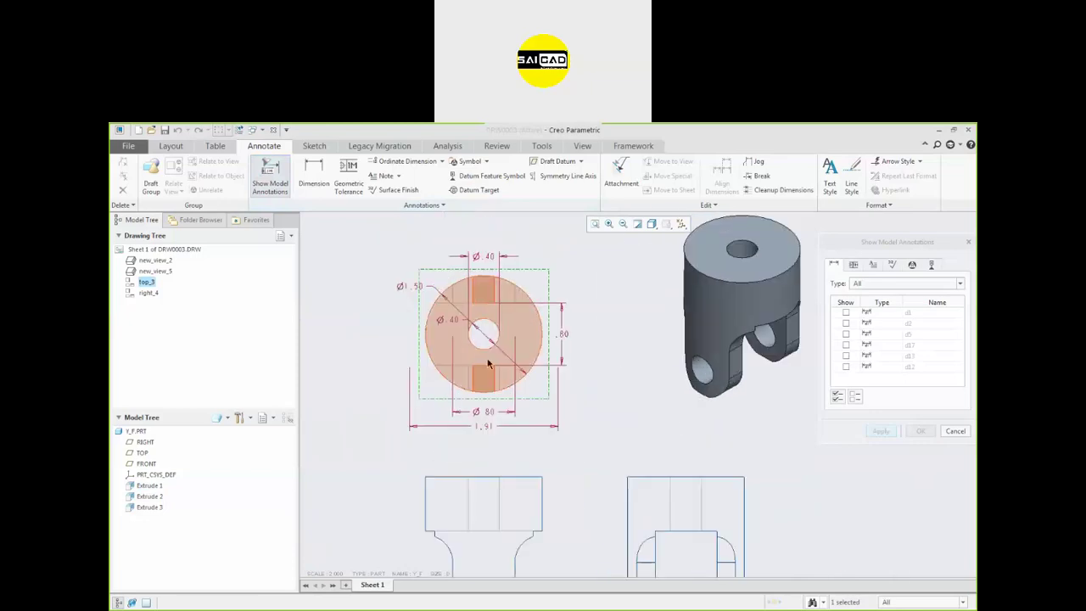
{"action": "left_click", "coordinate": [490, 256]}
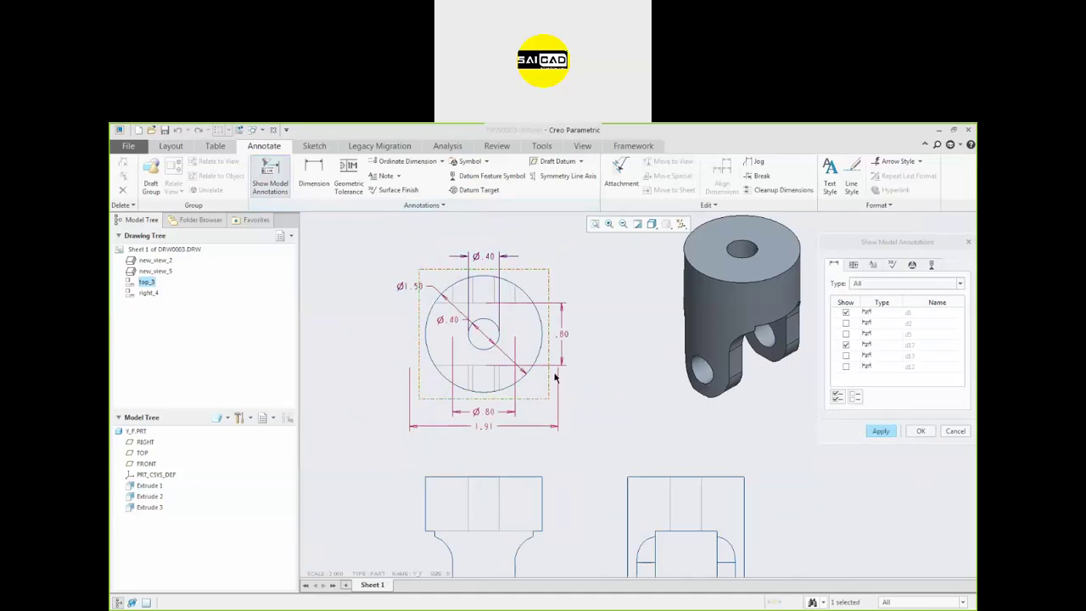
{"action": "left_click", "coordinate": [561, 336]}
{"action": "left_click", "coordinate": [477, 262]}
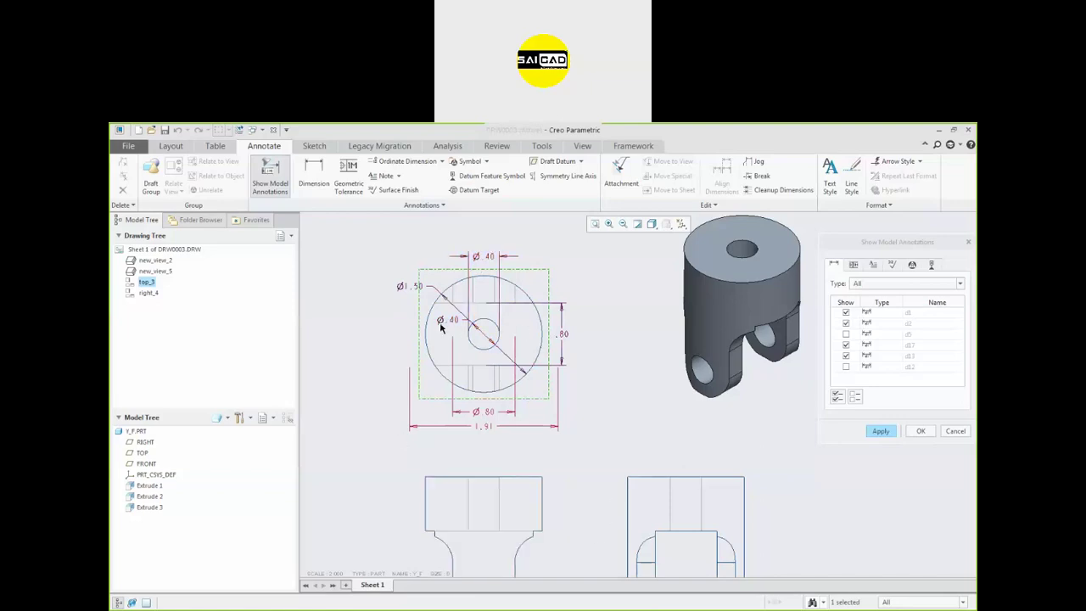
{"action": "left_click", "coordinate": [887, 433]}
{"action": "left_click", "coordinate": [956, 431]}
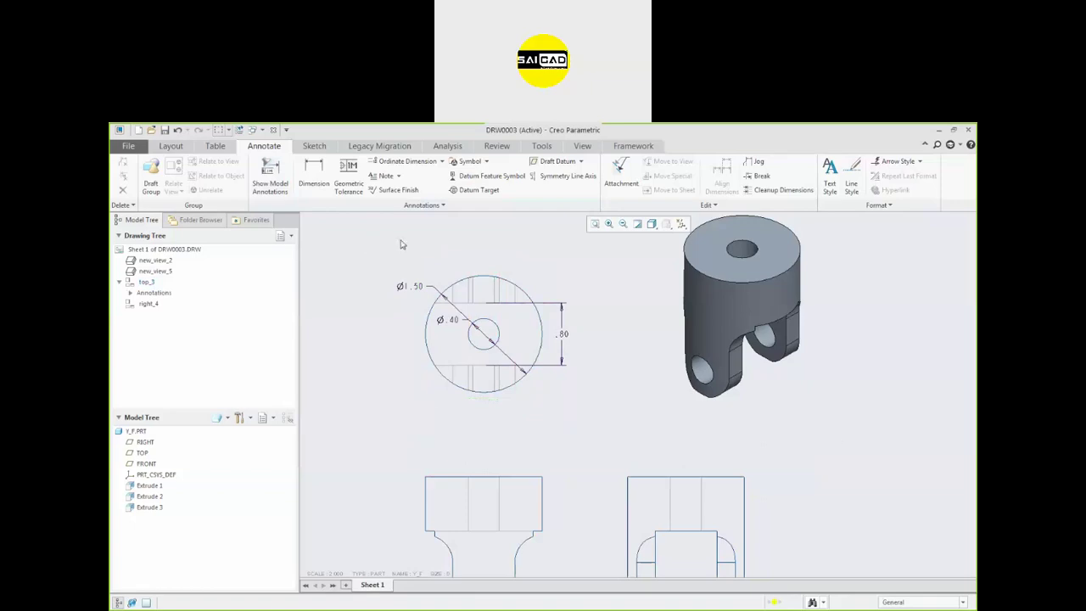
Move the small hole's diameter dimension outside the circle, below left of the top view
{"action": "left_click", "coordinate": [451, 326]}
{"action": "left_click_drag", "start_coordinate": [450, 325], "coordinate": [382, 356]}
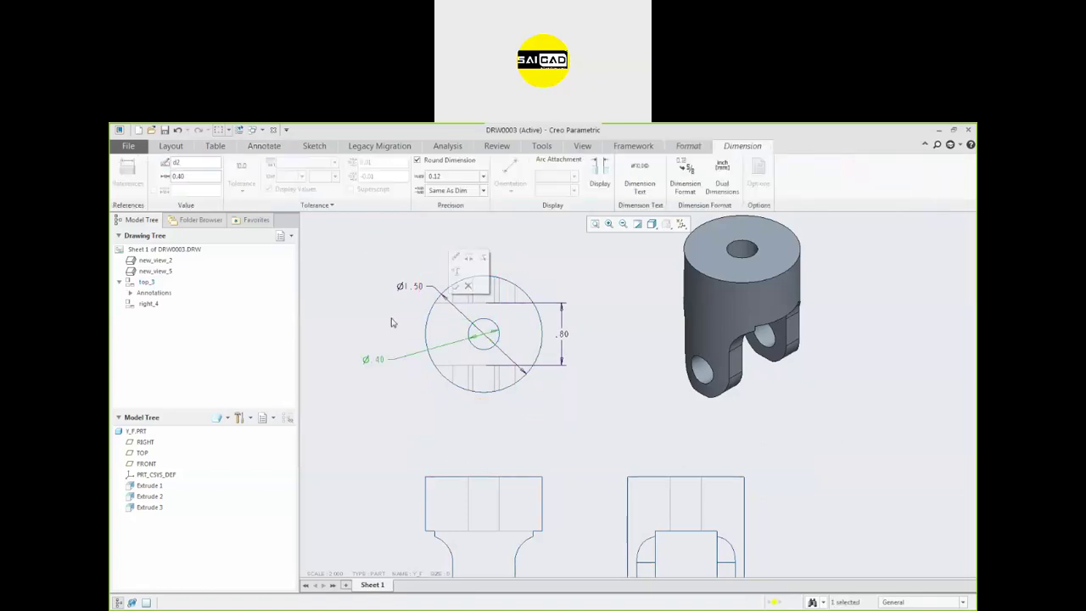
{"action": "scroll", "coordinate": [443, 328], "scroll_direction": "down", "scroll_amount": 2}
Choose the right-hand 1.20 and 0.38 heights and the 0.80 and 0.40 diameters from the front view's model annotations
{"action": "left_click", "coordinate": [269, 178]}
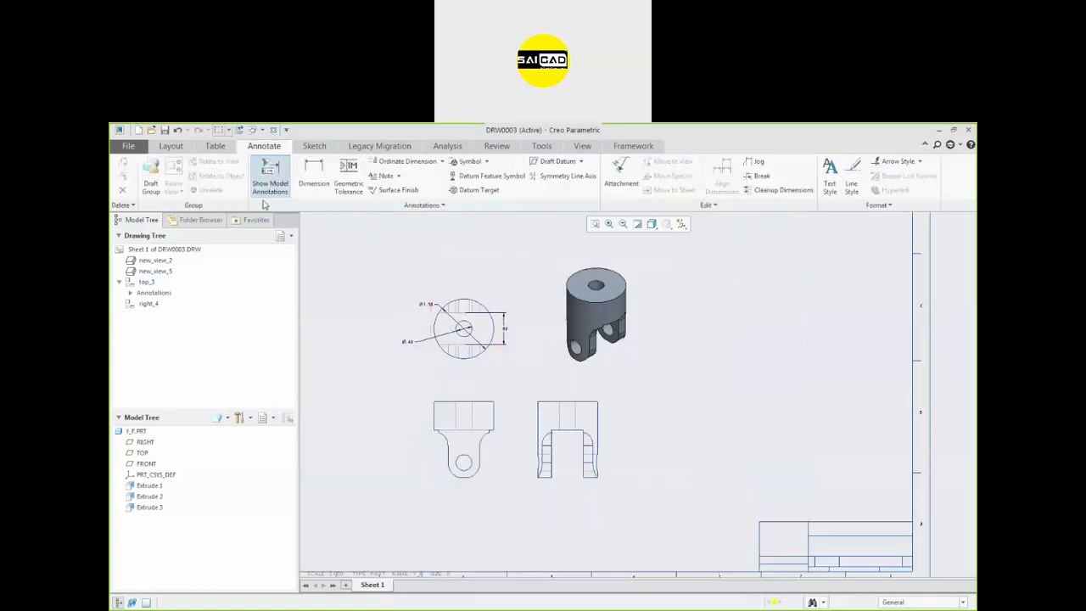
{"action": "middle_click_drag", "start_coordinate": [516, 539], "coordinate": [501, 450]}
{"action": "left_click", "coordinate": [511, 438]}
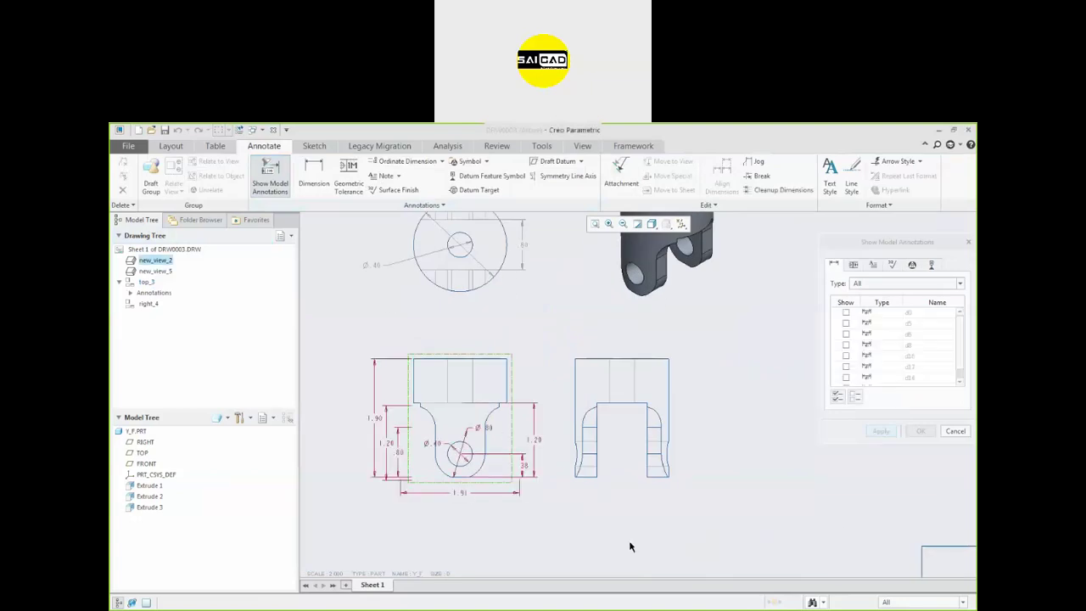
{"action": "scroll", "coordinate": [409, 471], "scroll_direction": "up", "scroll_amount": 2}
{"action": "left_click", "coordinate": [604, 416]}
{"action": "left_click", "coordinate": [585, 456]}
{"action": "left_click", "coordinate": [513, 398]}
{"action": "left_click", "coordinate": [438, 421]}
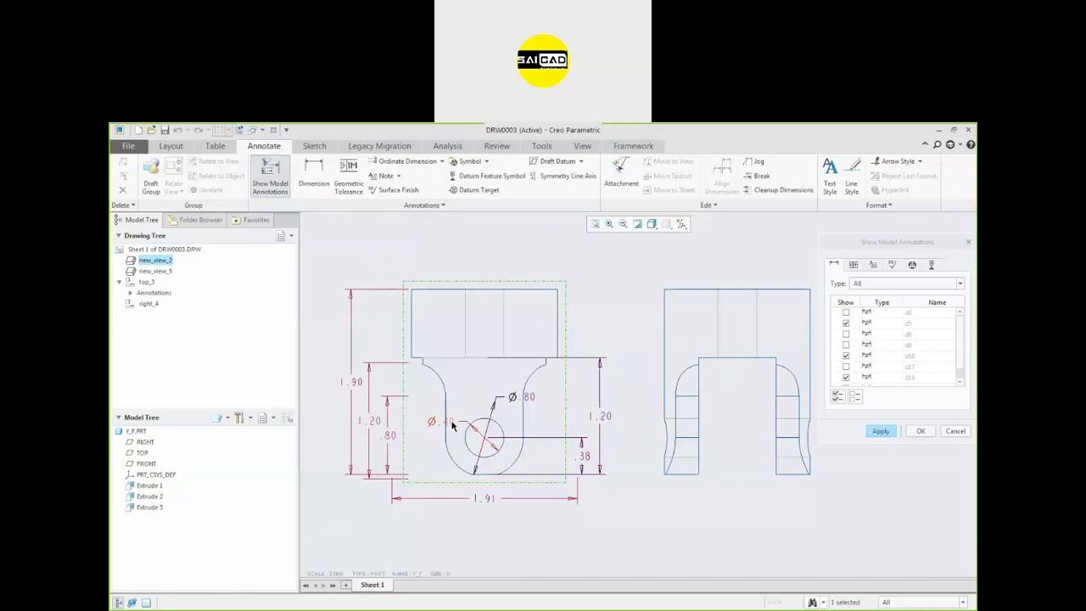
Select all of the front view's model dimensions, exclude the 0.80 height and 1.91 width, and apply them
{"action": "left_click", "coordinate": [837, 398]}
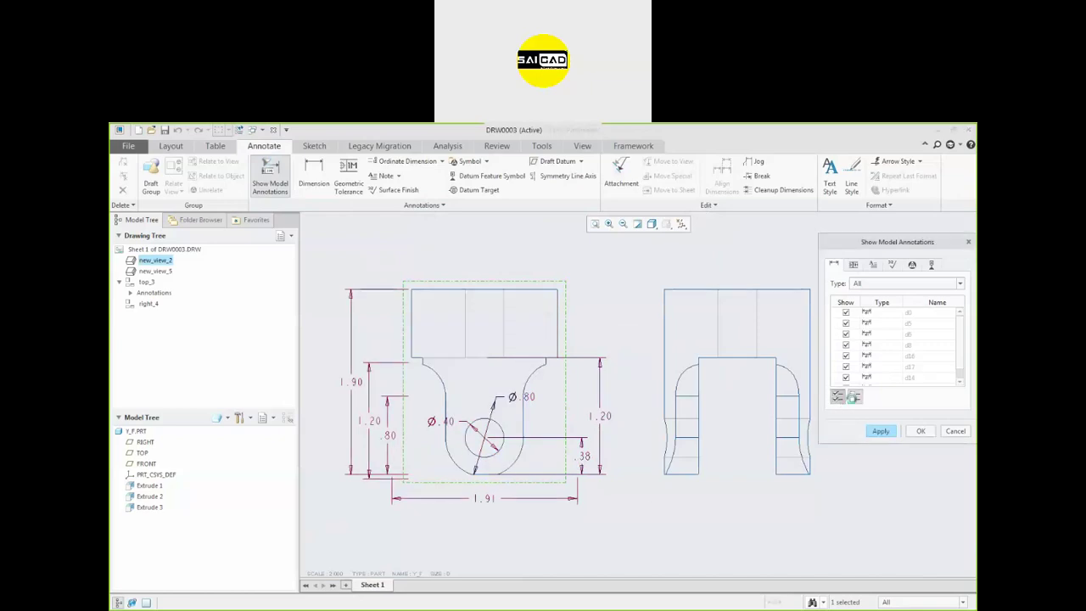
{"action": "left_click", "coordinate": [849, 400]}
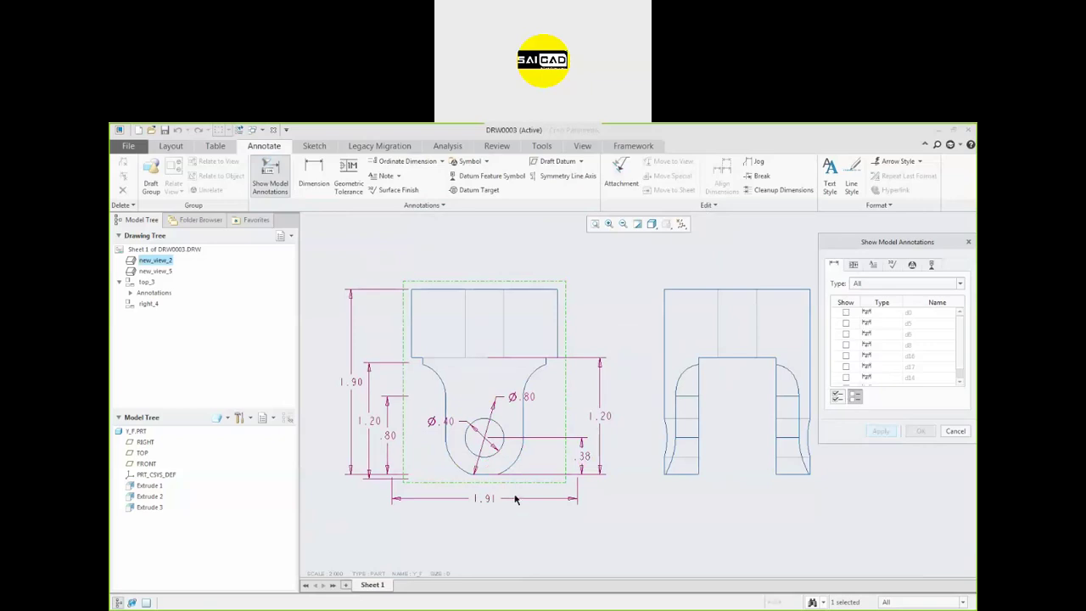
{"action": "left_click", "coordinate": [838, 397]}
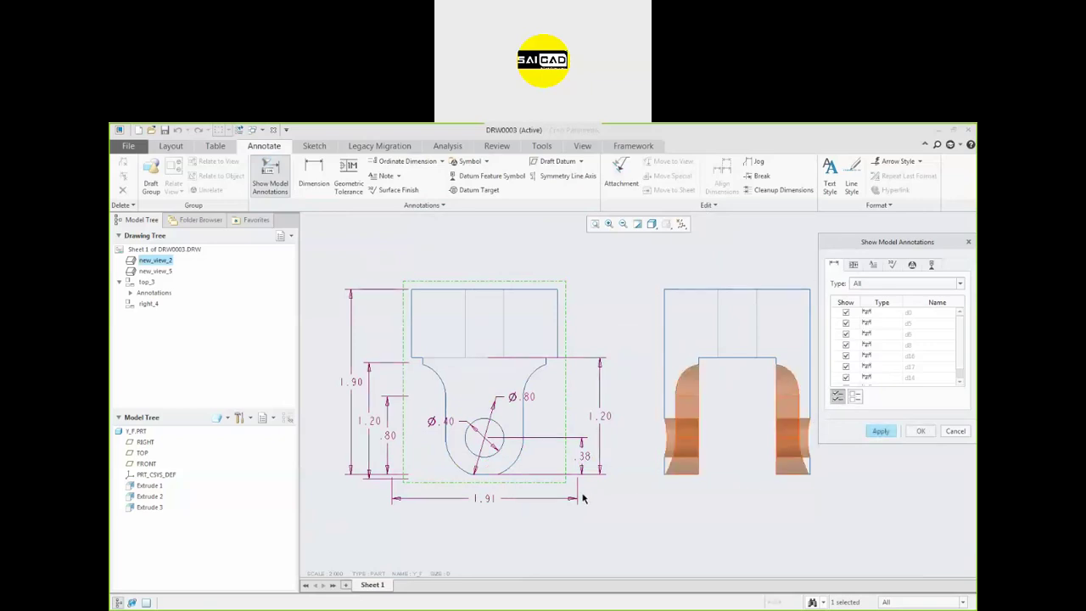
{"action": "left_click", "coordinate": [387, 440]}
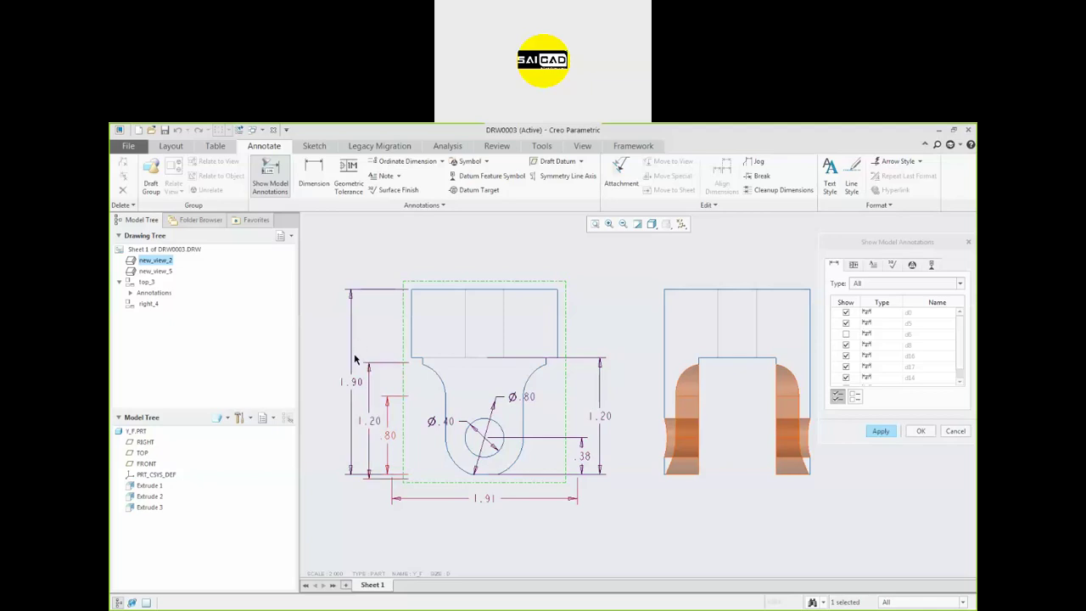
{"action": "left_click", "coordinate": [881, 431]}
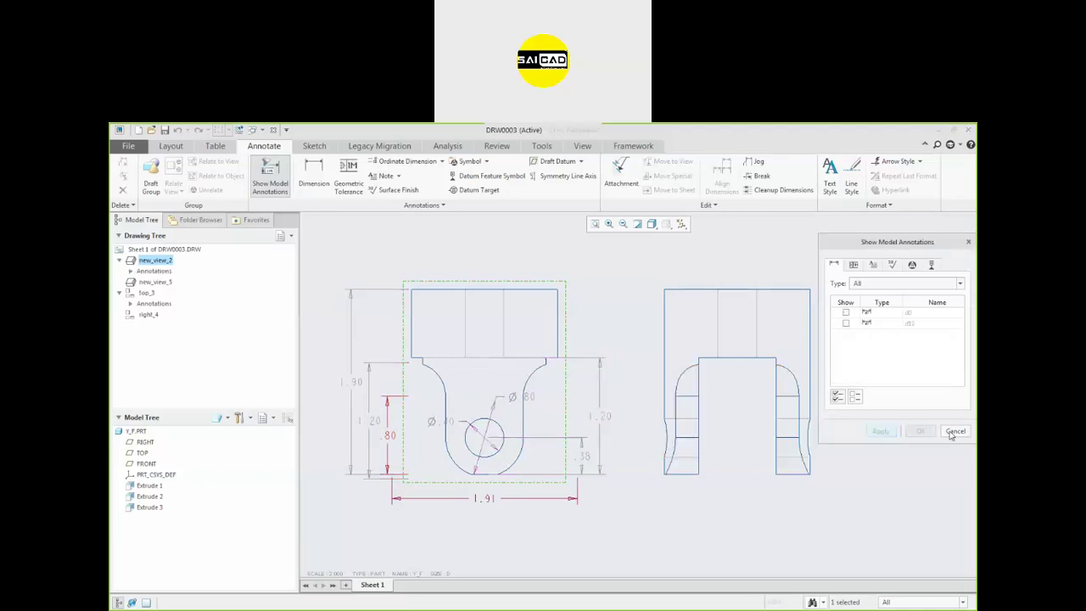
{"action": "left_click", "coordinate": [920, 431]}
{"action": "scroll", "coordinate": [514, 515], "scroll_direction": "down", "scroll_amount": 2}
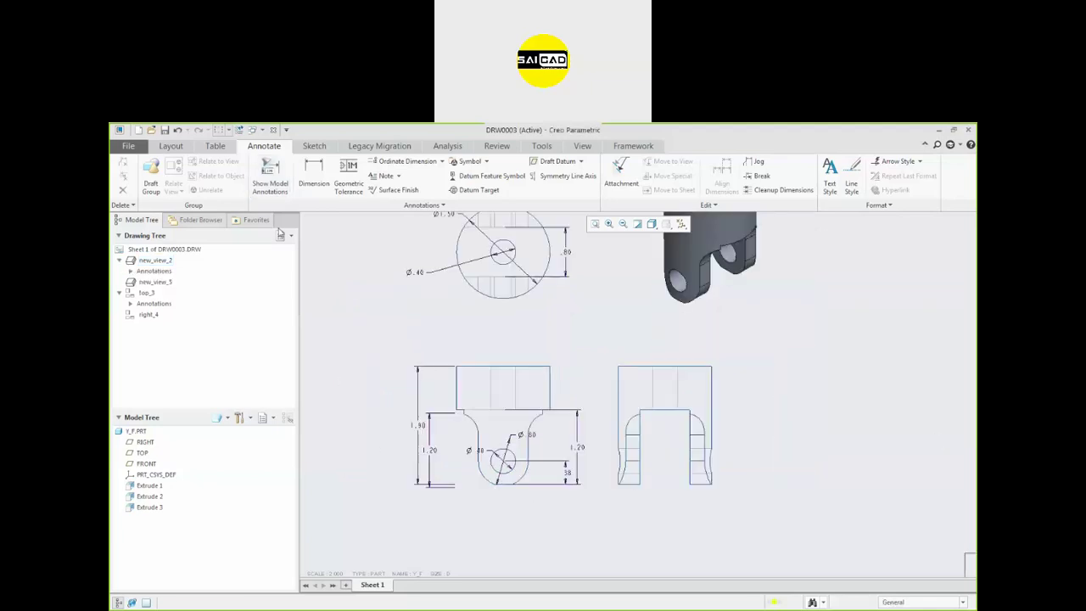
Preview the model annotations available for Extrude 1 and the right side view without keeping any
{"action": "left_click", "coordinate": [270, 176]}
{"action": "left_click", "coordinate": [710, 372]}
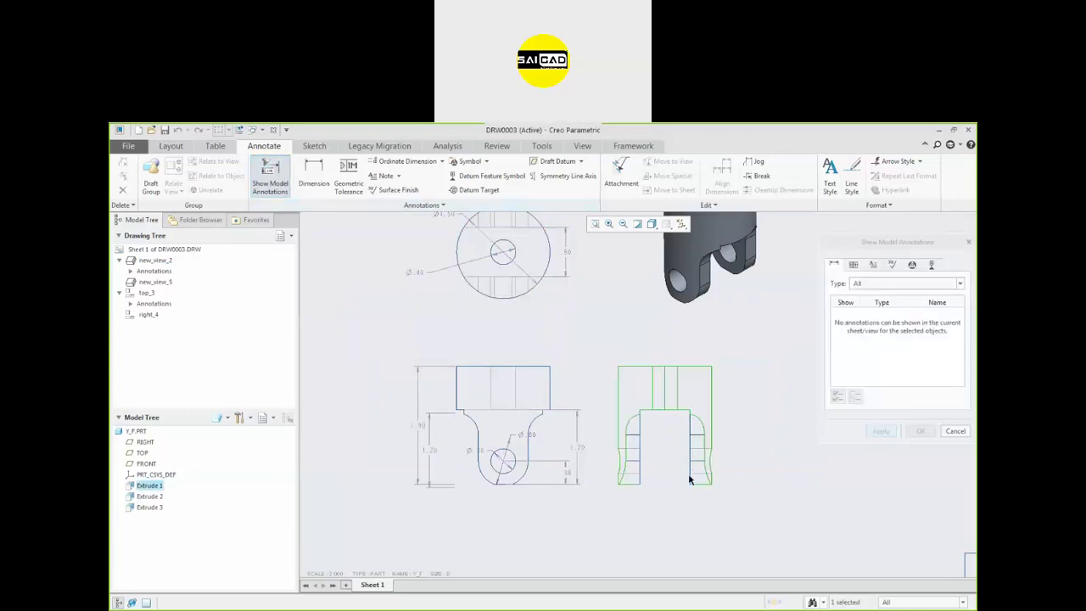
{"action": "left_click", "coordinate": [719, 390]}
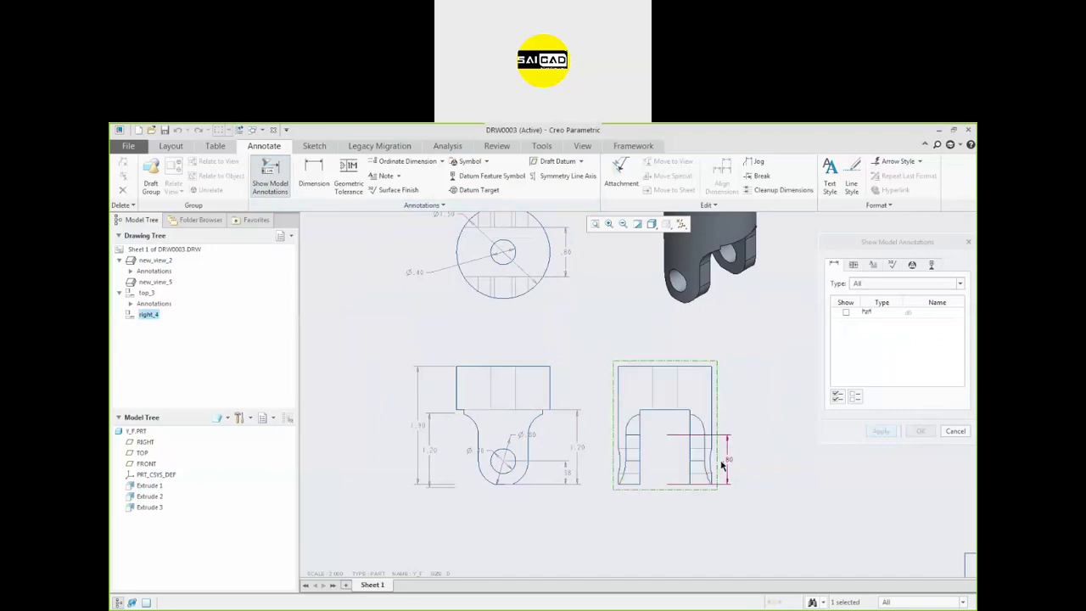
{"action": "left_click", "coordinate": [955, 433]}
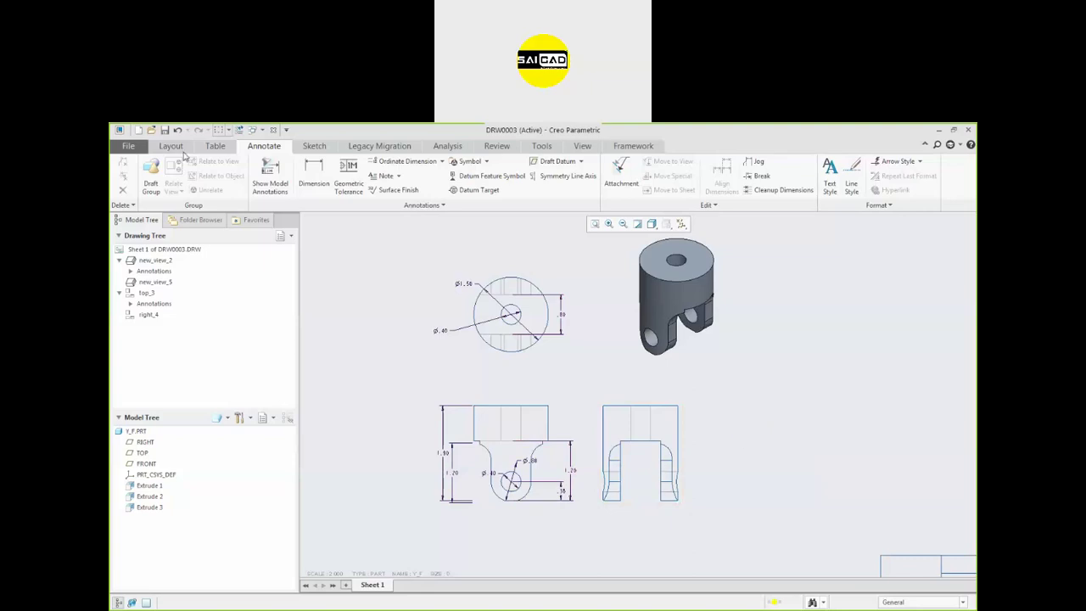
{"action": "right_click", "coordinate": [149, 486]}
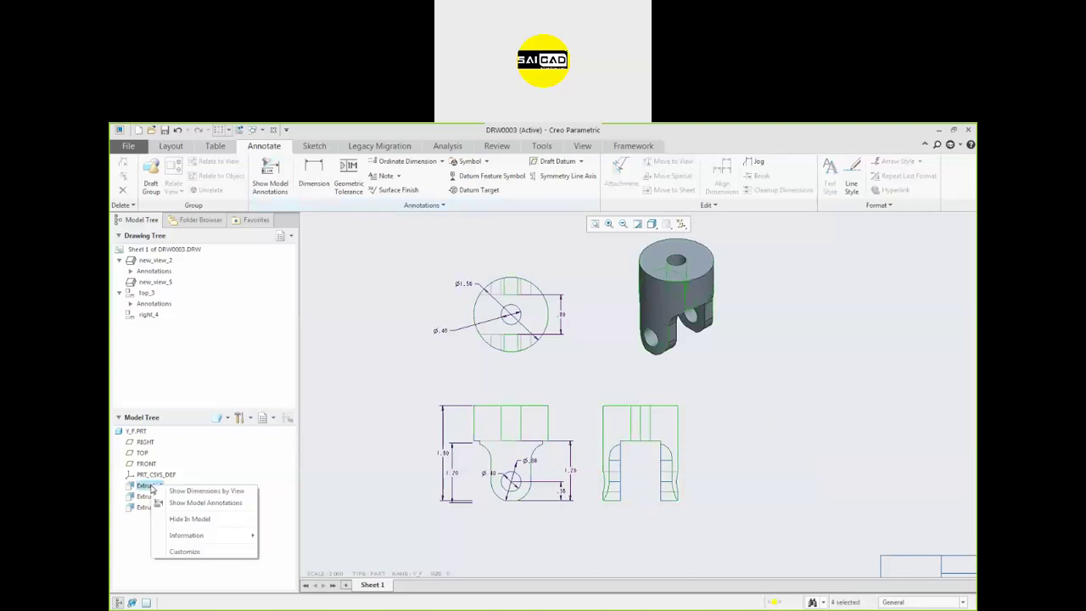
{"action": "left_click", "coordinate": [369, 399]}
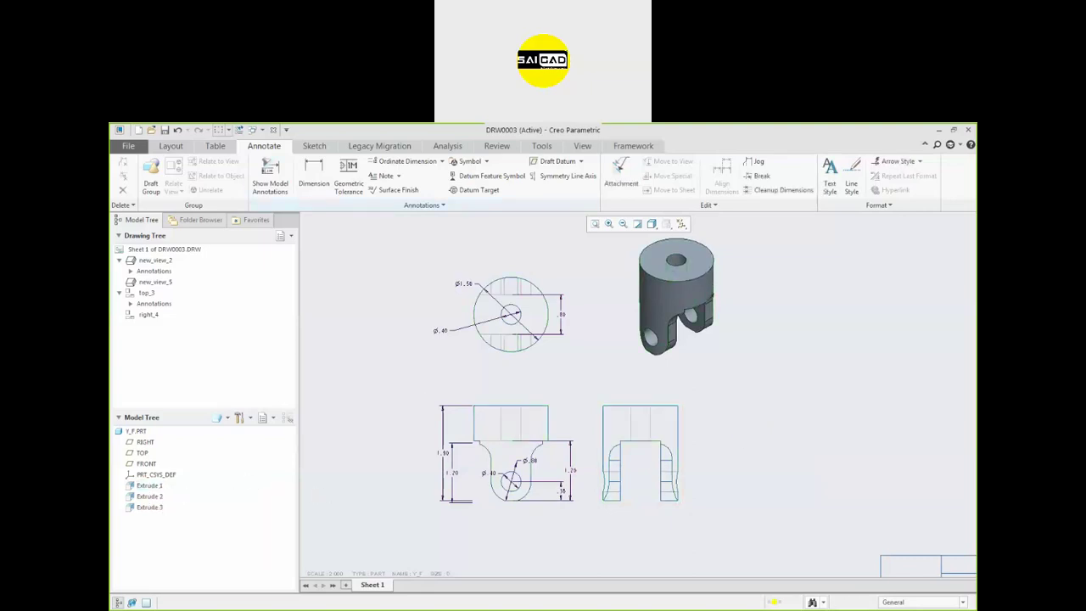
{"action": "scroll", "coordinate": [449, 499], "scroll_direction": "up", "scroll_amount": 4}
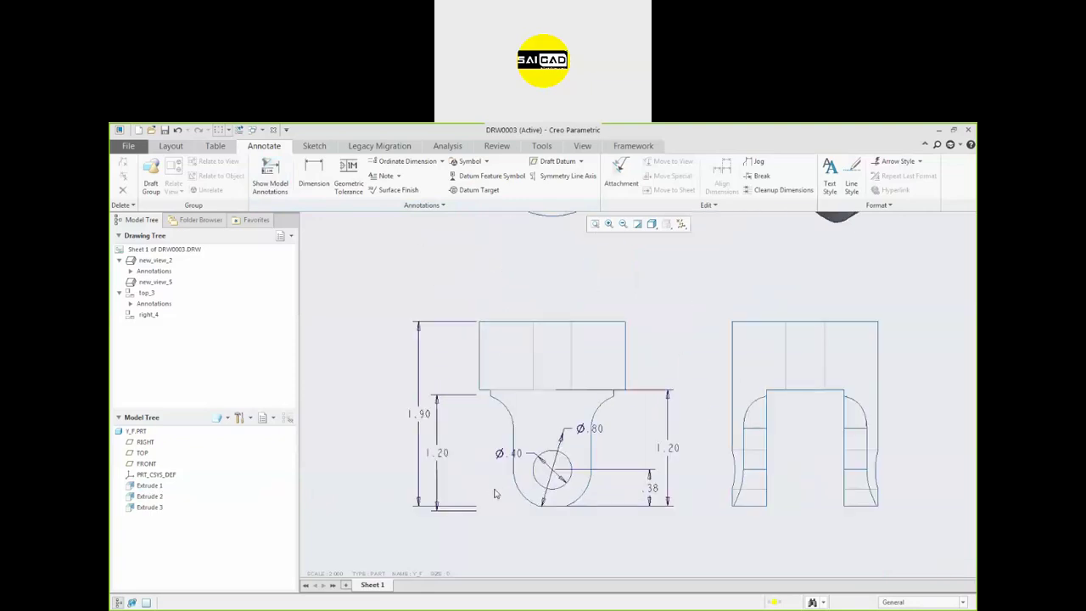
{"action": "scroll", "coordinate": [505, 471], "scroll_direction": "up", "scroll_amount": 1}
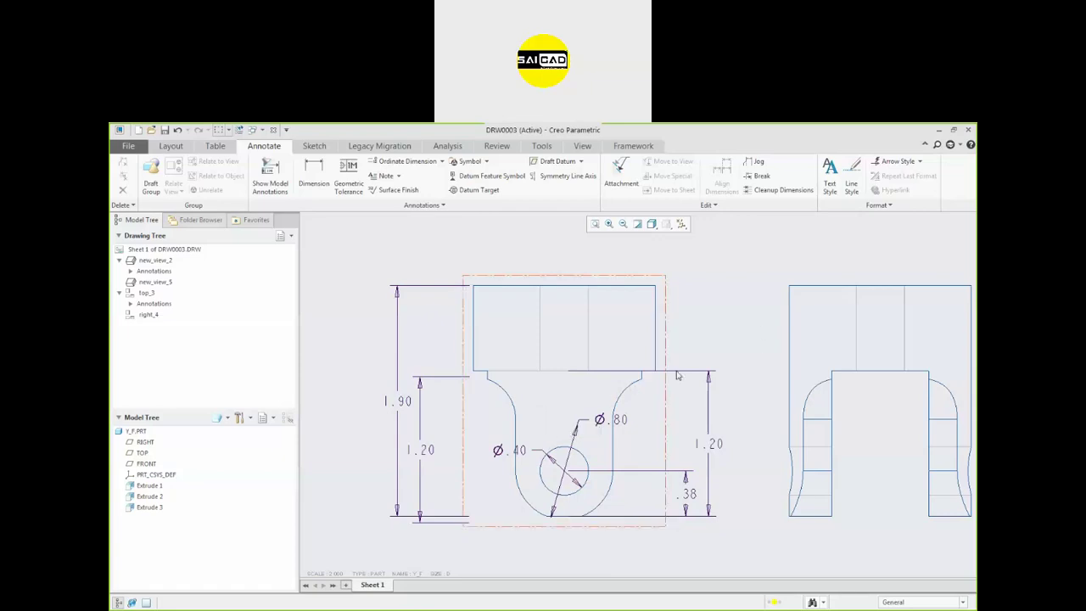
{"action": "scroll", "coordinate": [594, 382], "scroll_direction": "down", "scroll_amount": 3}
{"action": "scroll", "coordinate": [652, 390], "scroll_direction": "down", "scroll_amount": 2}
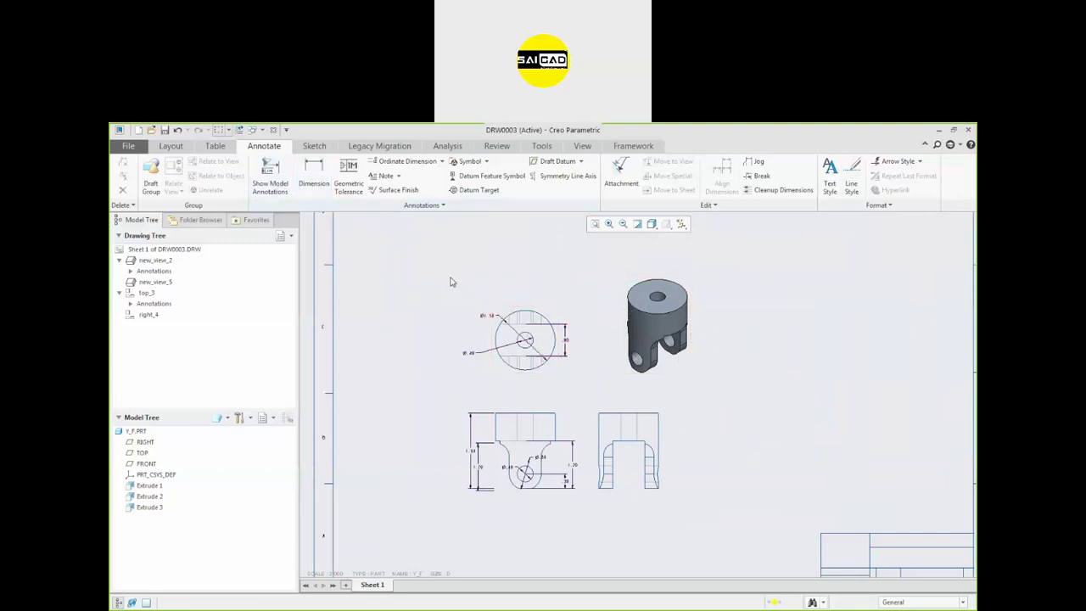
Add an unattached note reading "sfddsffdfsd" below right of the shaded 3D view
{"action": "left_click", "coordinate": [383, 176]}
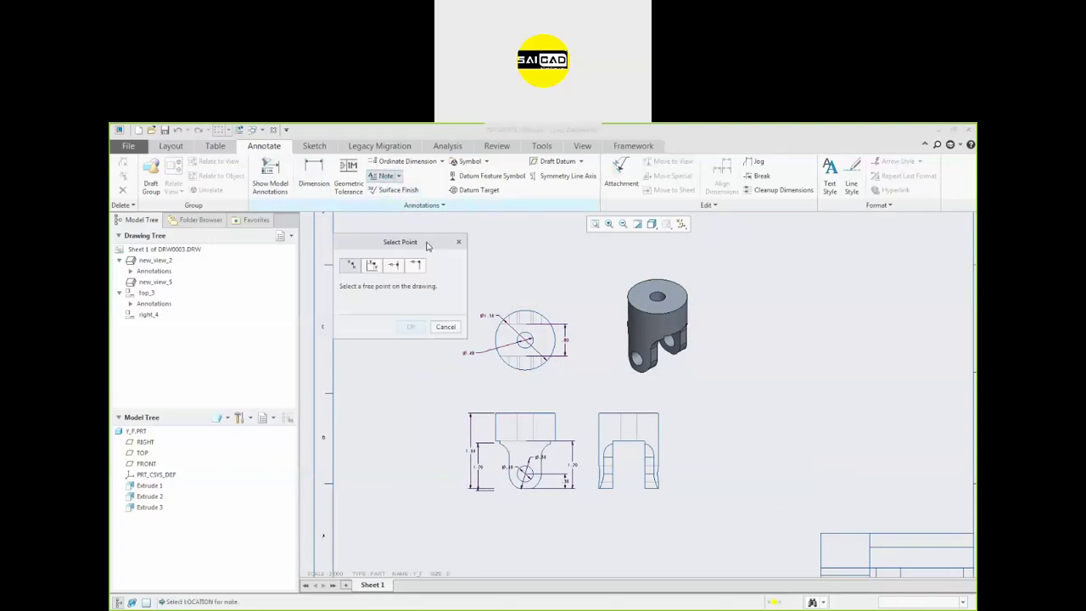
{"action": "left_click", "coordinate": [704, 371]}
{"action": "scroll", "coordinate": [710, 386], "scroll_direction": "down", "scroll_amount": 2}
{"action": "type", "text": "sfd"}
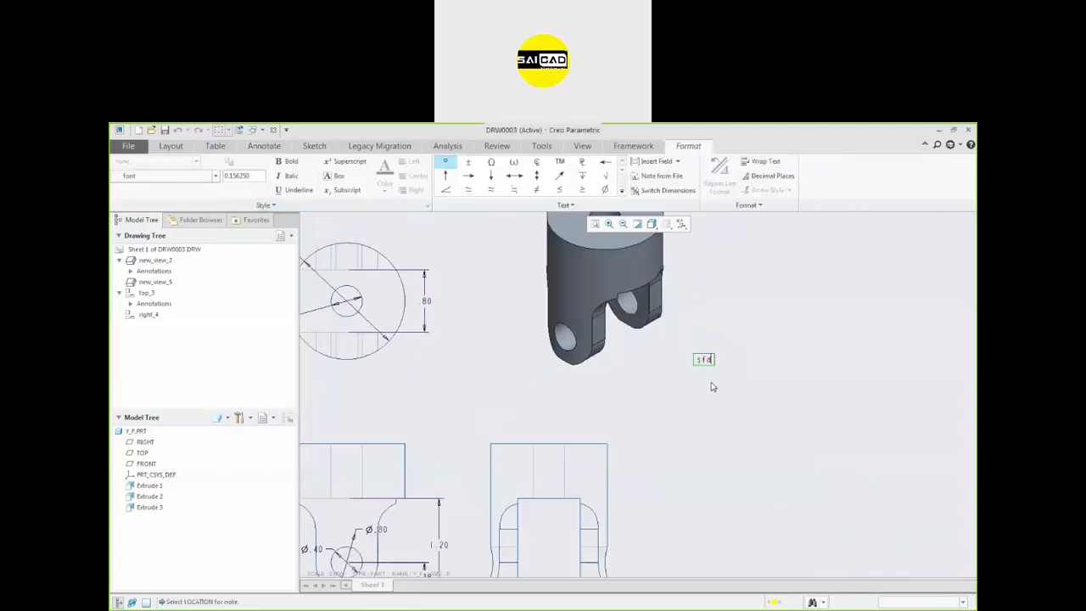
{"action": "type", "text": "dsffdfsd"}
Format the note text in Arial WGL with a height of 0.2 and finish the note
{"action": "left_click_drag", "start_coordinate": [749, 363], "coordinate": [681, 363]}
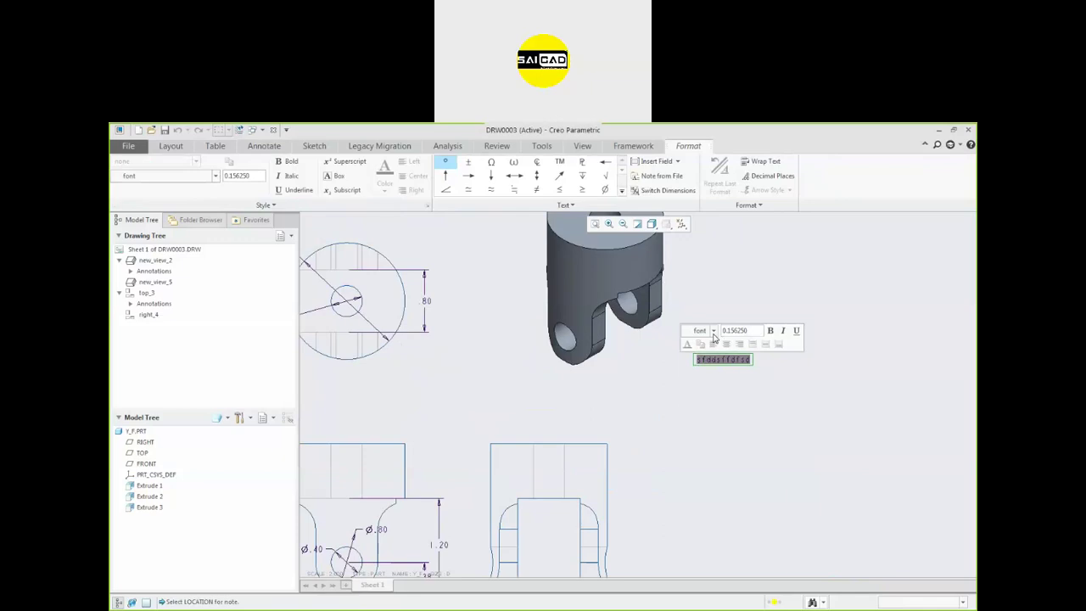
{"action": "left_click", "coordinate": [714, 331]}
{"action": "left_click", "coordinate": [717, 480]}
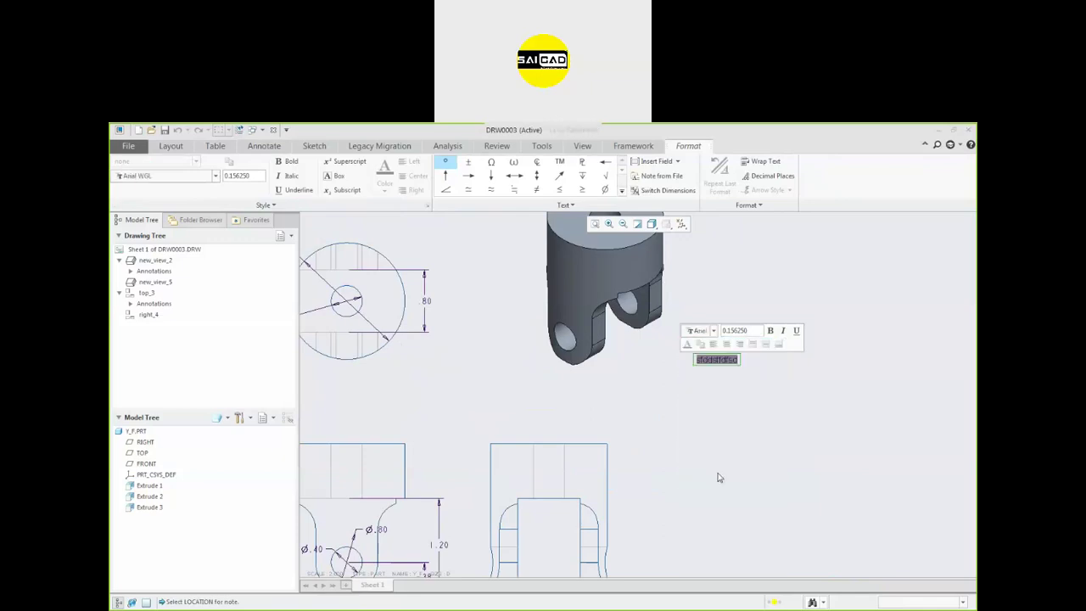
{"action": "double_click", "coordinate": [750, 335]}
{"action": "type", "text": ".2"}
{"action": "key", "text": "Return"}
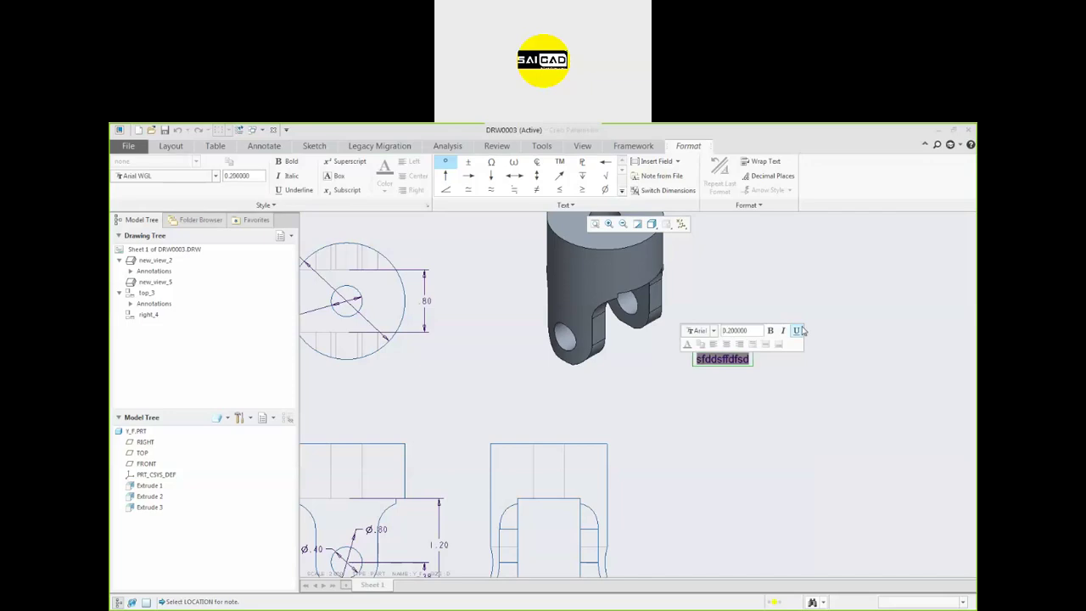
{"action": "left_click", "coordinate": [763, 388]}
{"action": "left_click", "coordinate": [795, 294]}
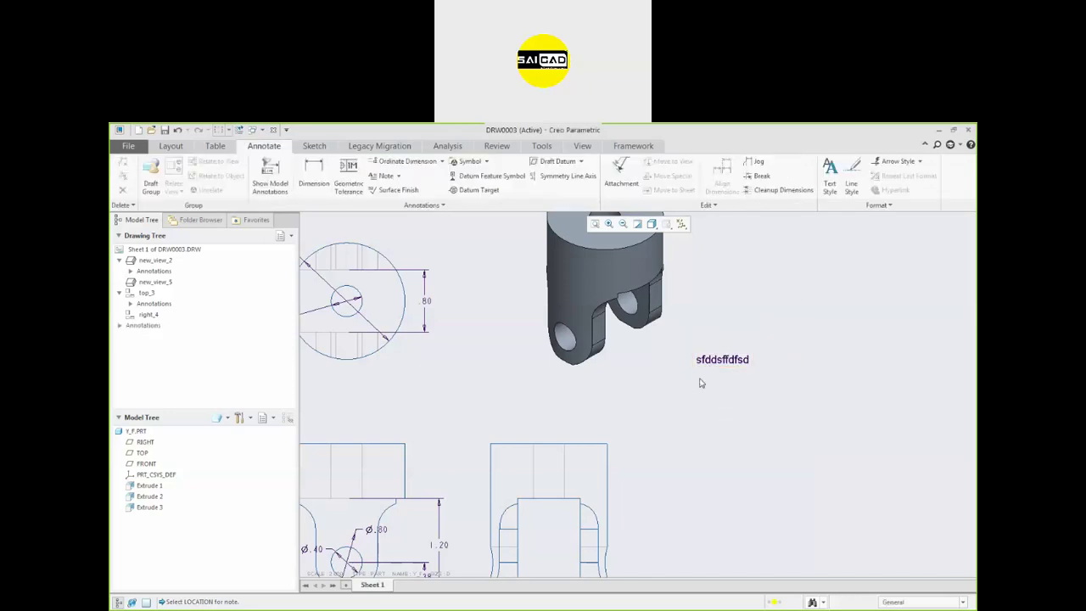
Attach a datum feature symbol to the top edge of the front view and place its tag above the edge
{"action": "scroll", "coordinate": [730, 358], "scroll_direction": "up", "scroll_amount": 3}
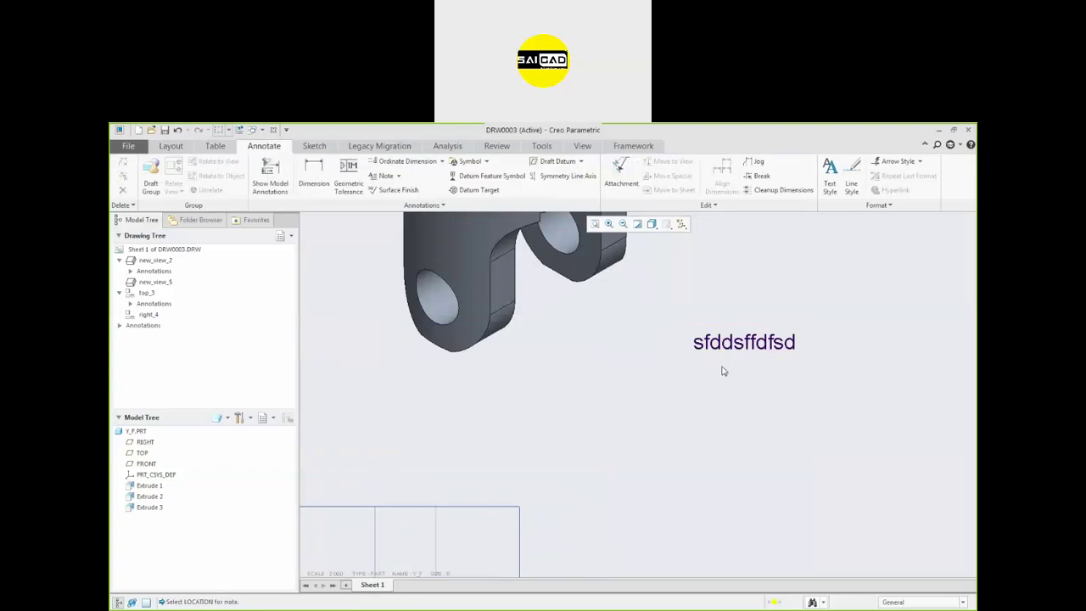
{"action": "scroll", "coordinate": [722, 368], "scroll_direction": "down", "scroll_amount": 3}
{"action": "scroll", "coordinate": [653, 363], "scroll_direction": "down", "scroll_amount": 2}
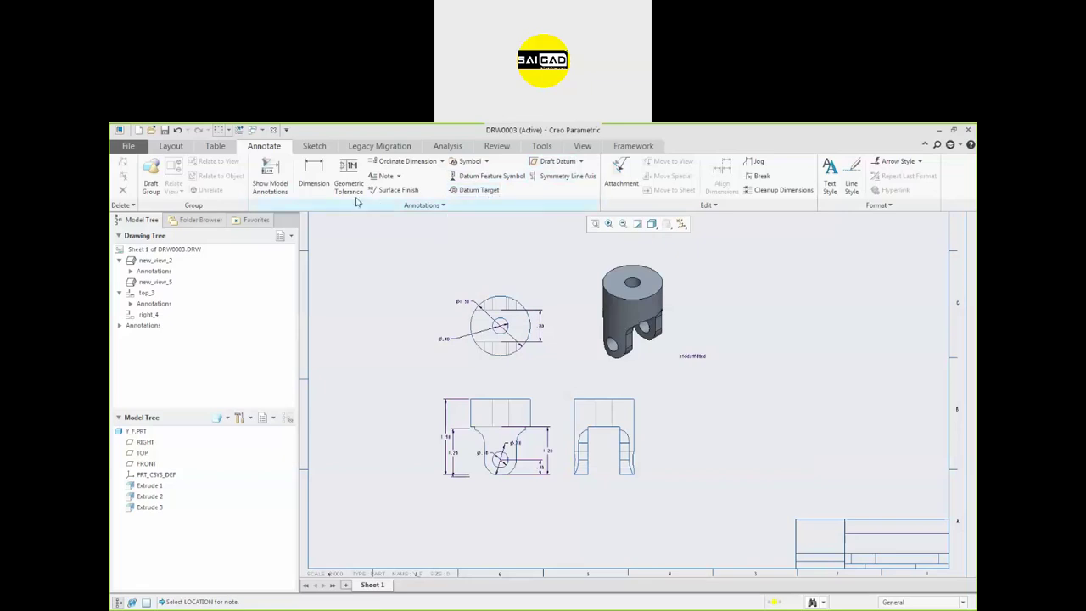
{"action": "left_click", "coordinate": [475, 177]}
{"action": "scroll", "coordinate": [543, 379], "scroll_direction": "down", "scroll_amount": 3}
{"action": "left_click", "coordinate": [507, 411]}
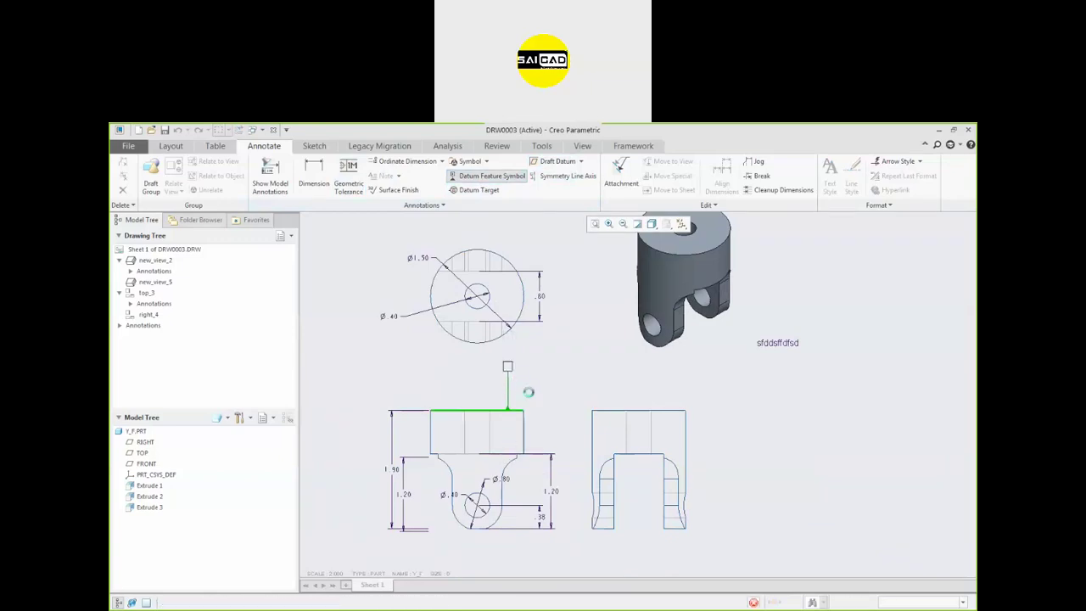
{"action": "left_click", "coordinate": [519, 377]}
{"action": "left_click", "coordinate": [516, 386]}
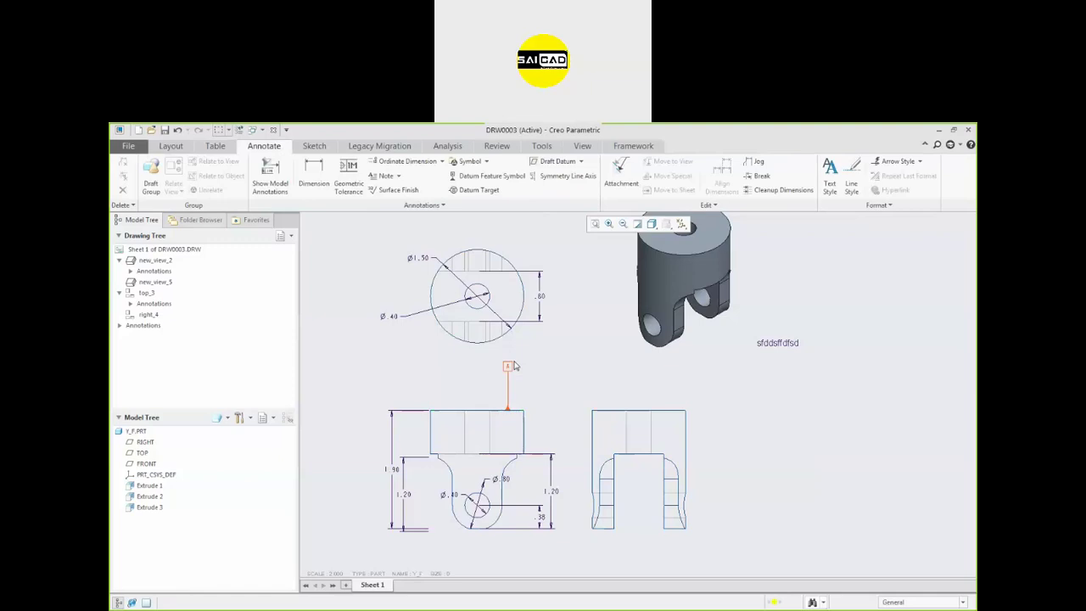
{"action": "left_click", "coordinate": [509, 367]}
{"action": "left_click", "coordinate": [541, 379]}
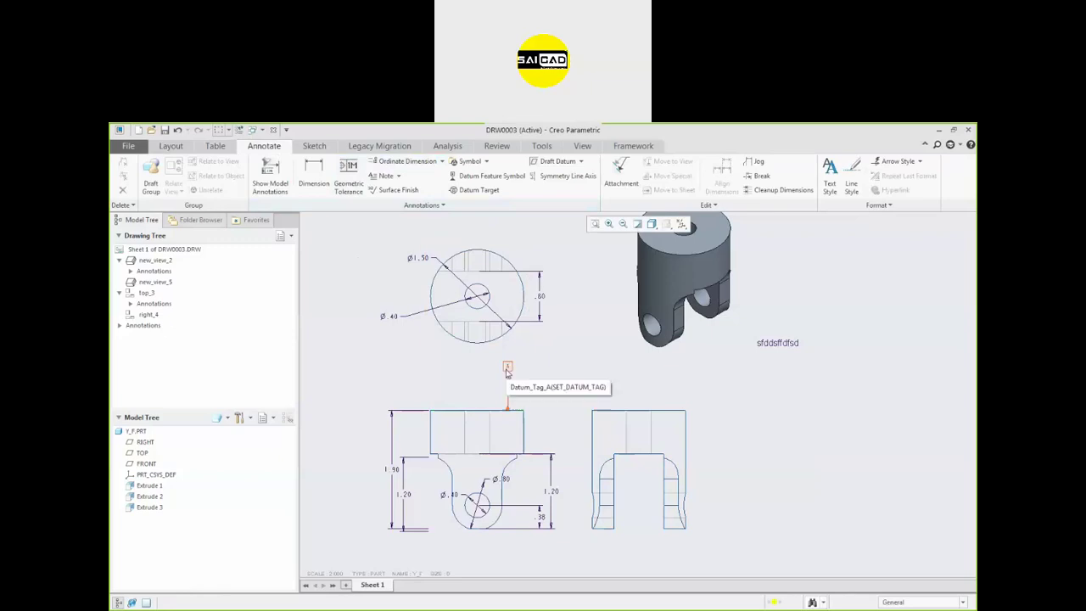
{"action": "key", "text": "ctrl+d"}
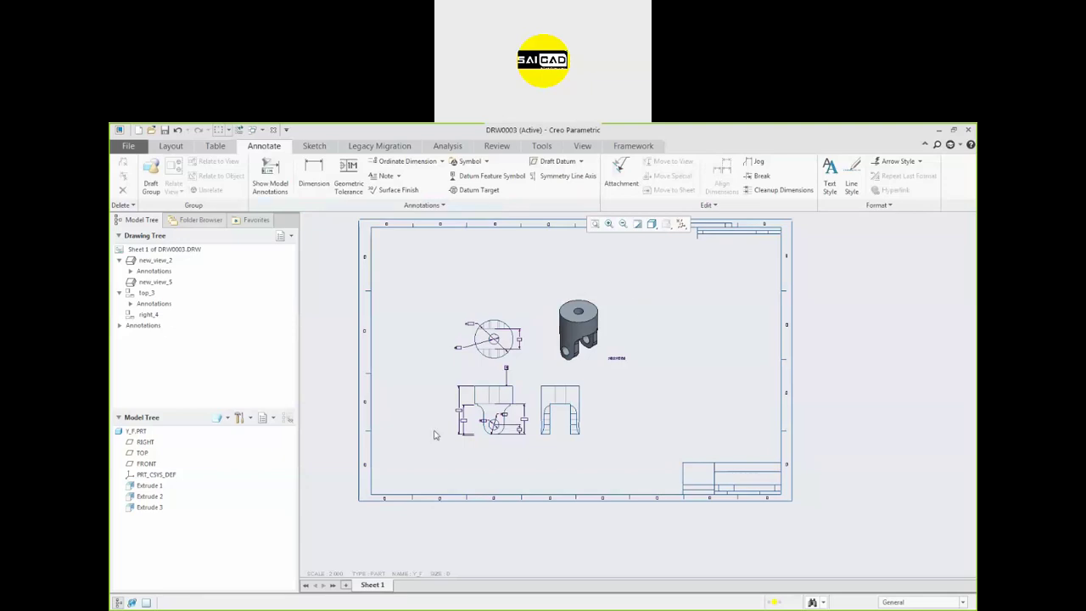
{"action": "left_click", "coordinate": [521, 431]}
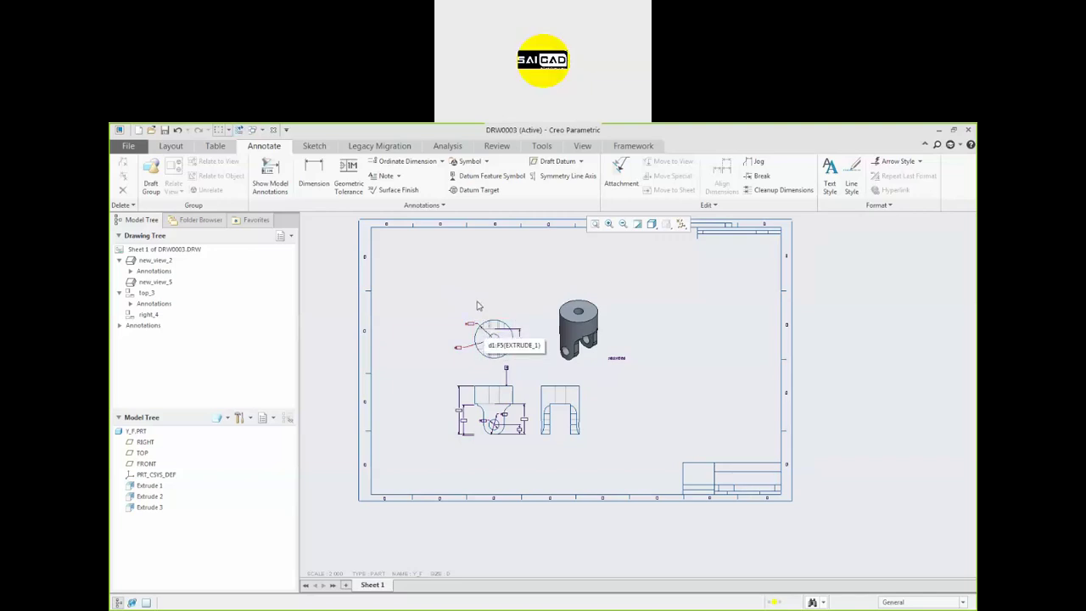
{"action": "left_click", "coordinate": [169, 148]}
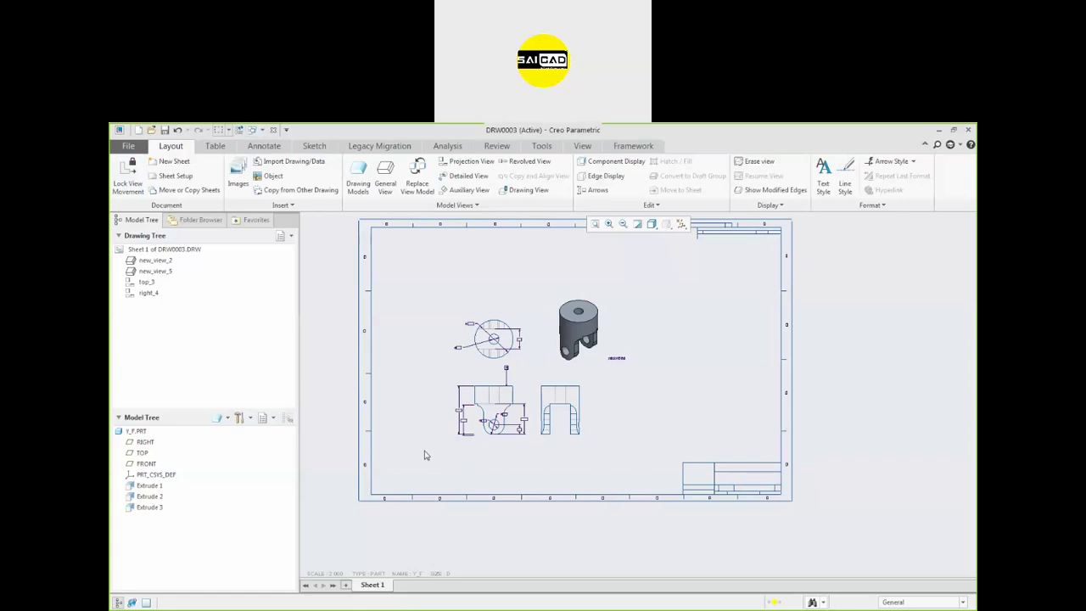
Create a new solid part from the default template, keeping the proposed file name
{"action": "key", "text": "ctrl+n"}
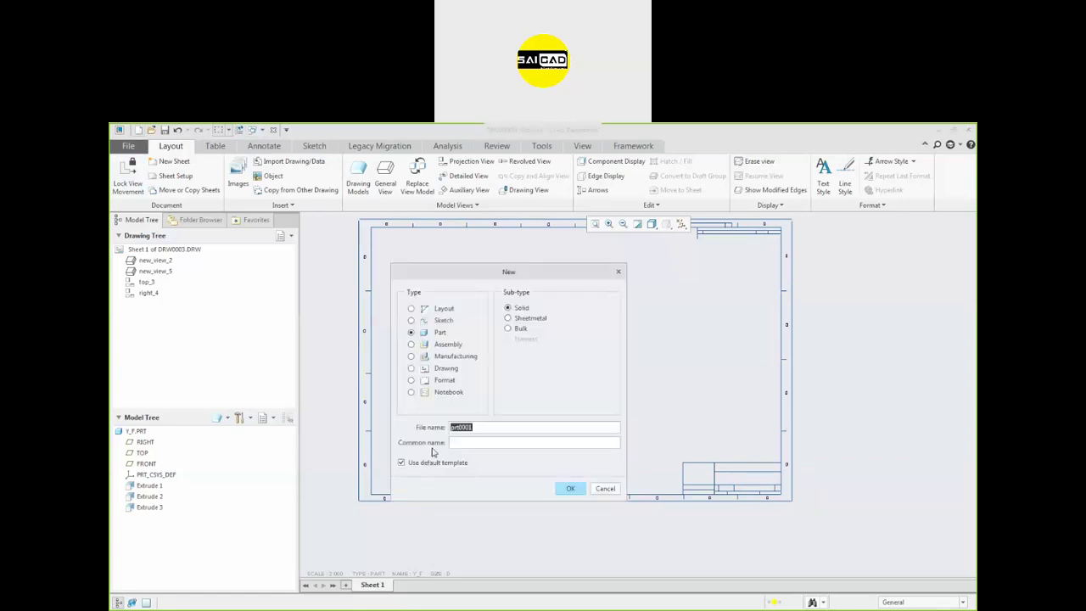
{"action": "left_click", "coordinate": [570, 488]}
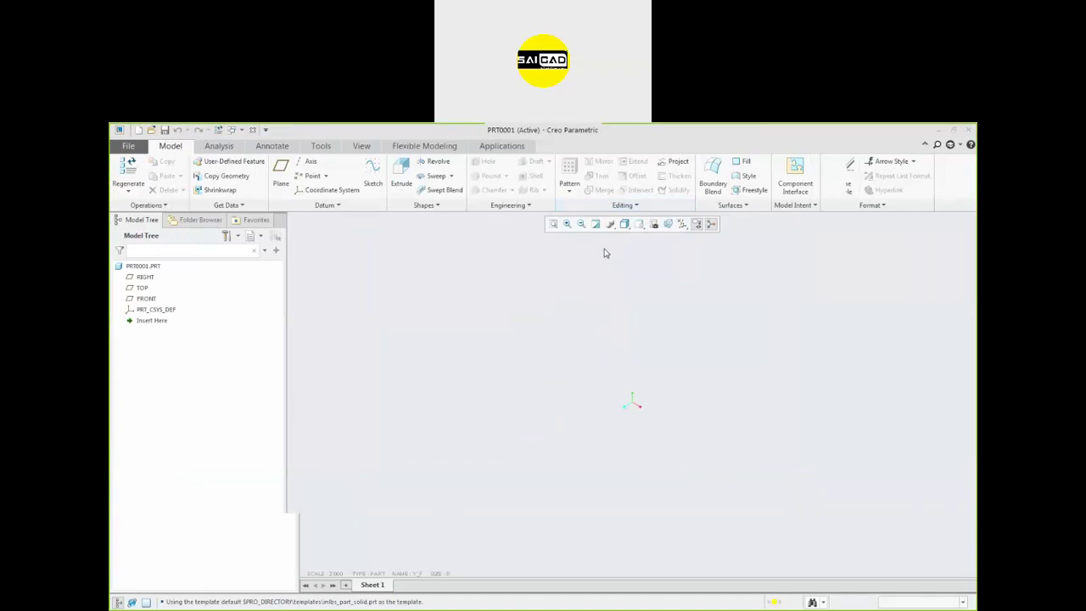
{"action": "left_click", "coordinate": [624, 208]}
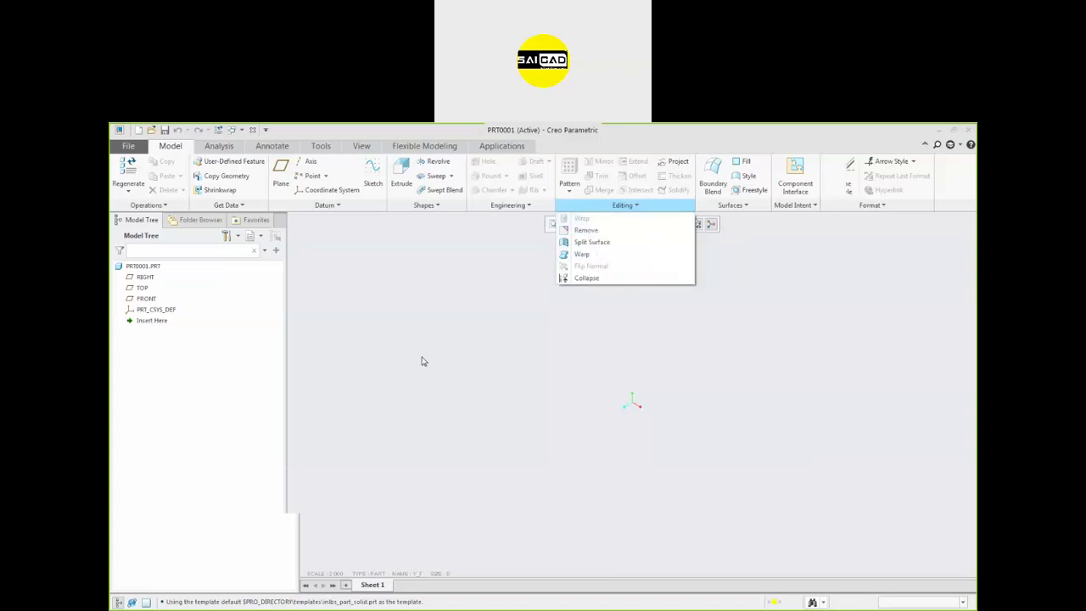
Start an Extrude feature, show all datum entities, and choose the TOP plane as its sketch plane
{"action": "left_click", "coordinate": [401, 176]}
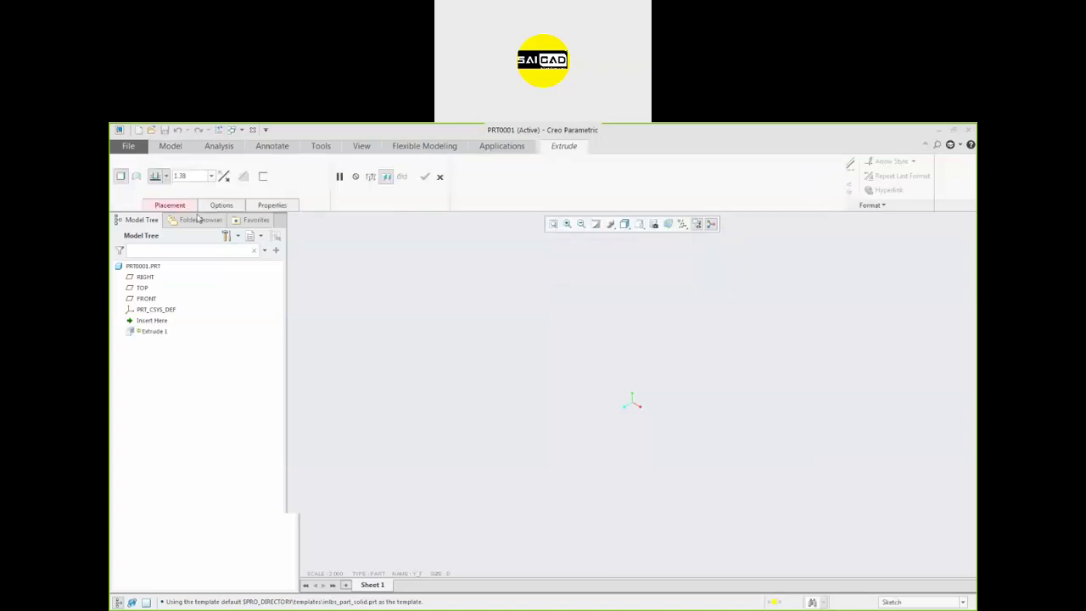
{"action": "left_click", "coordinate": [176, 206]}
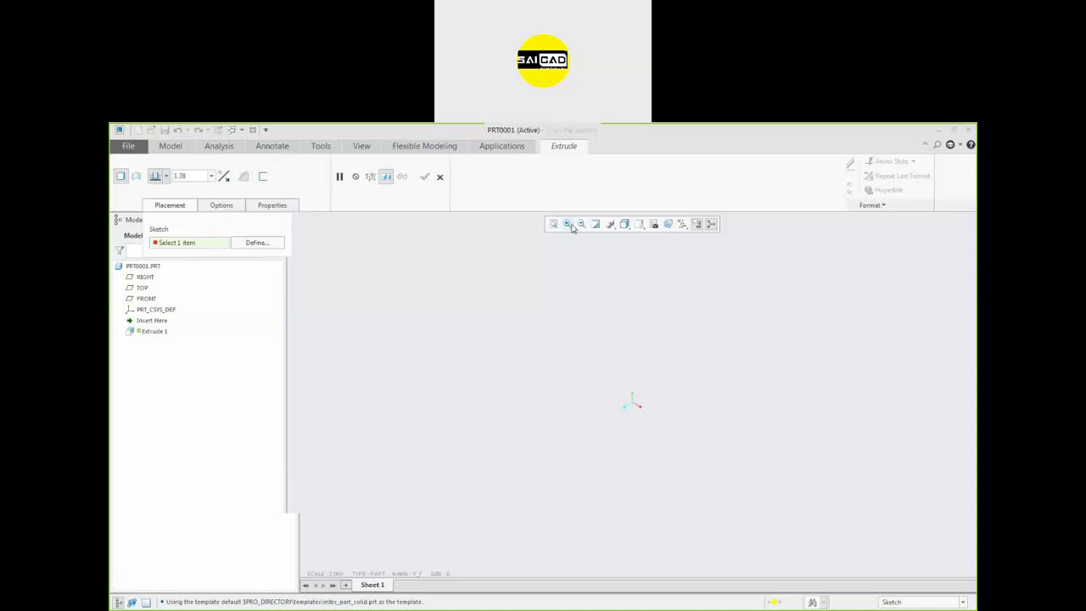
{"action": "left_click", "coordinate": [701, 225]}
{"action": "left_click", "coordinate": [683, 237]}
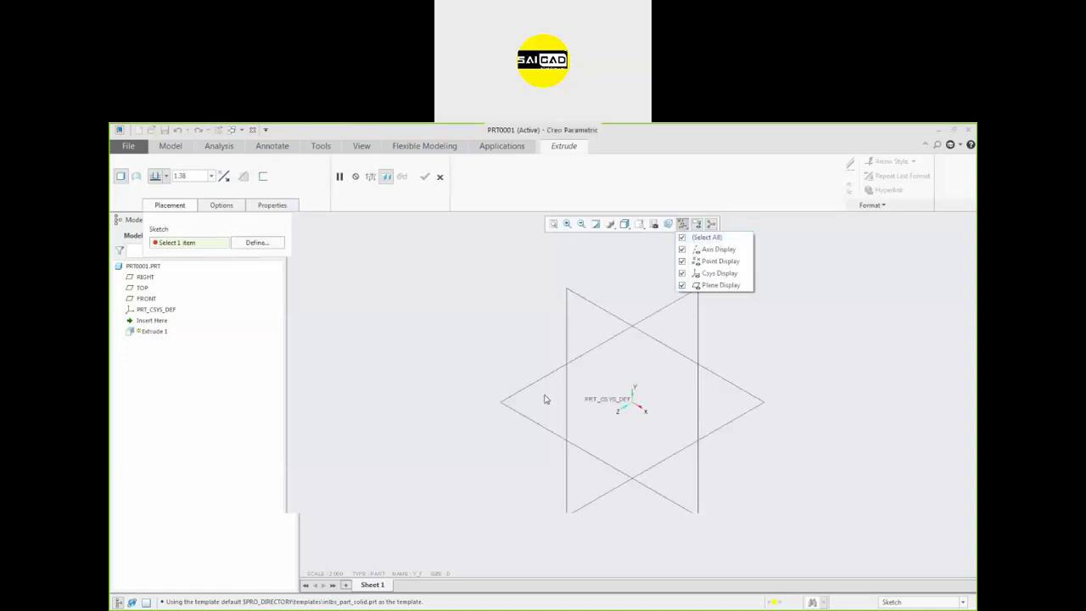
{"action": "left_click", "coordinate": [518, 392]}
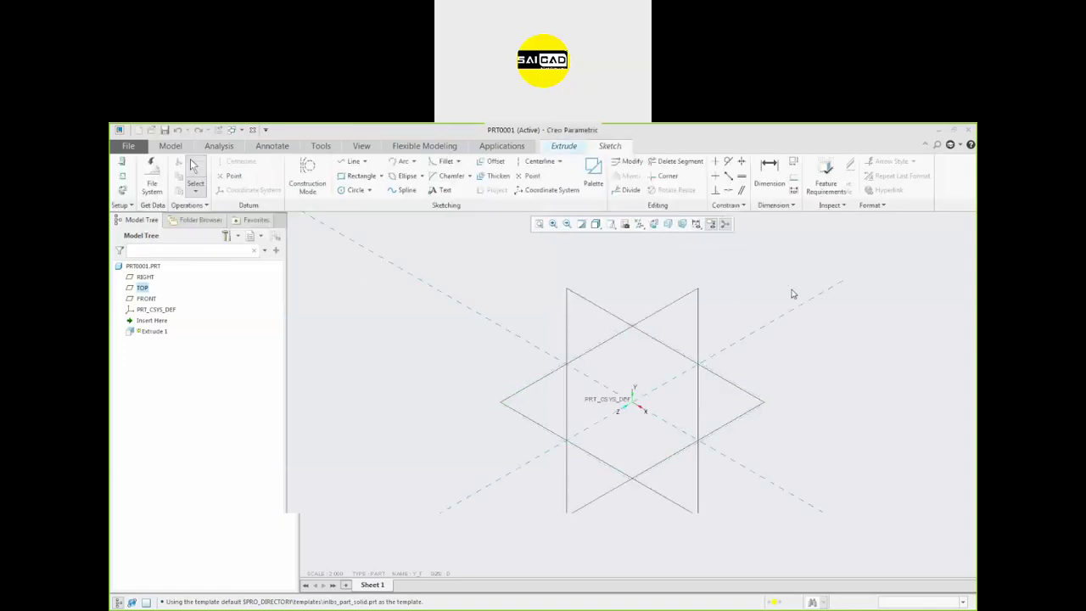
Sketch a circle centred on the origin and set its diameter to 300
{"action": "left_click", "coordinate": [354, 189]}
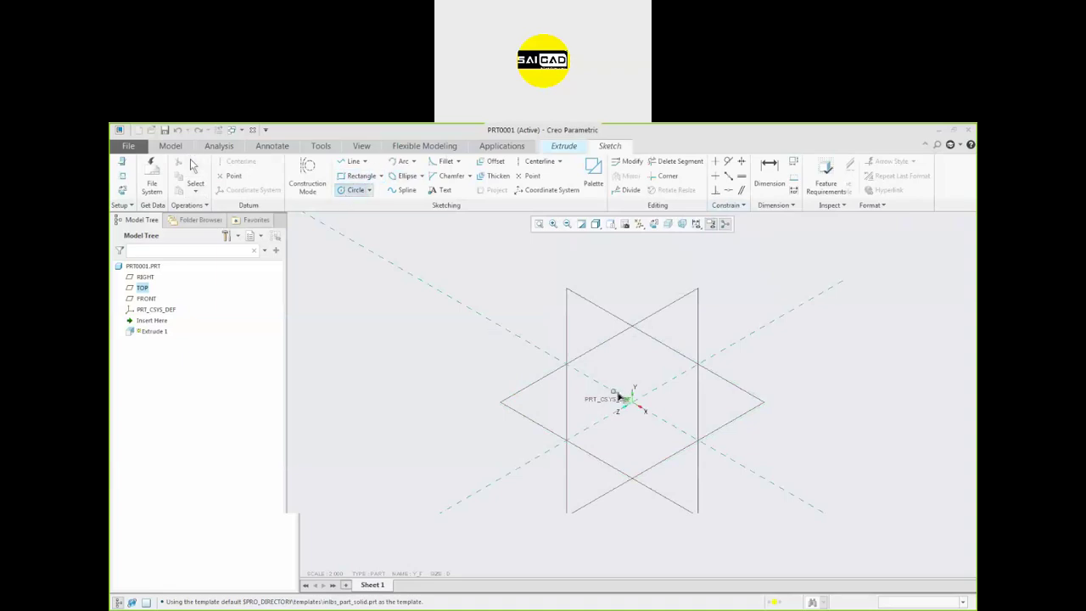
{"action": "left_click", "coordinate": [633, 402]}
{"action": "left_click", "coordinate": [641, 370]}
{"action": "middle_click", "coordinate": [668, 336]}
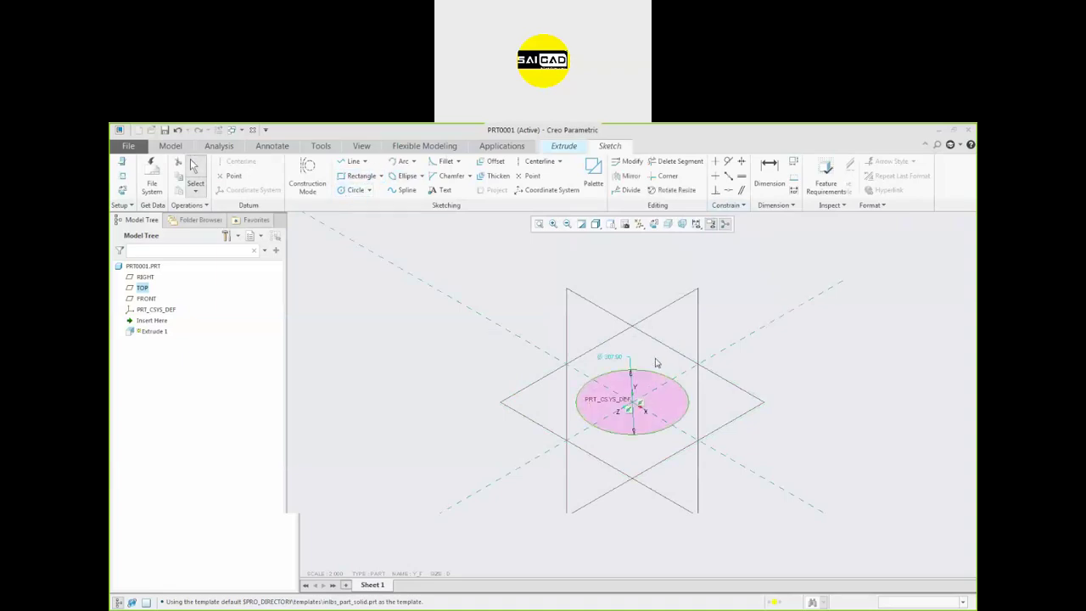
{"action": "double_click", "coordinate": [611, 359]}
{"action": "type", "text": "300"}
{"action": "key", "text": "Return"}
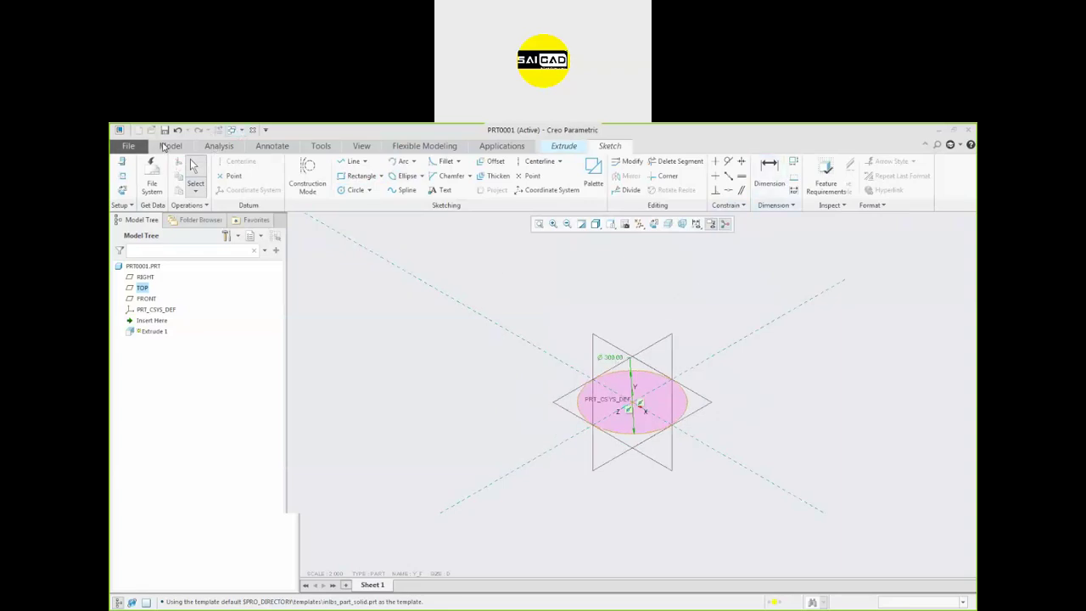
Finish the circle sketch and extrude it upward into a solid cylinder about 400 high
{"action": "right_click", "coordinate": [645, 303]}
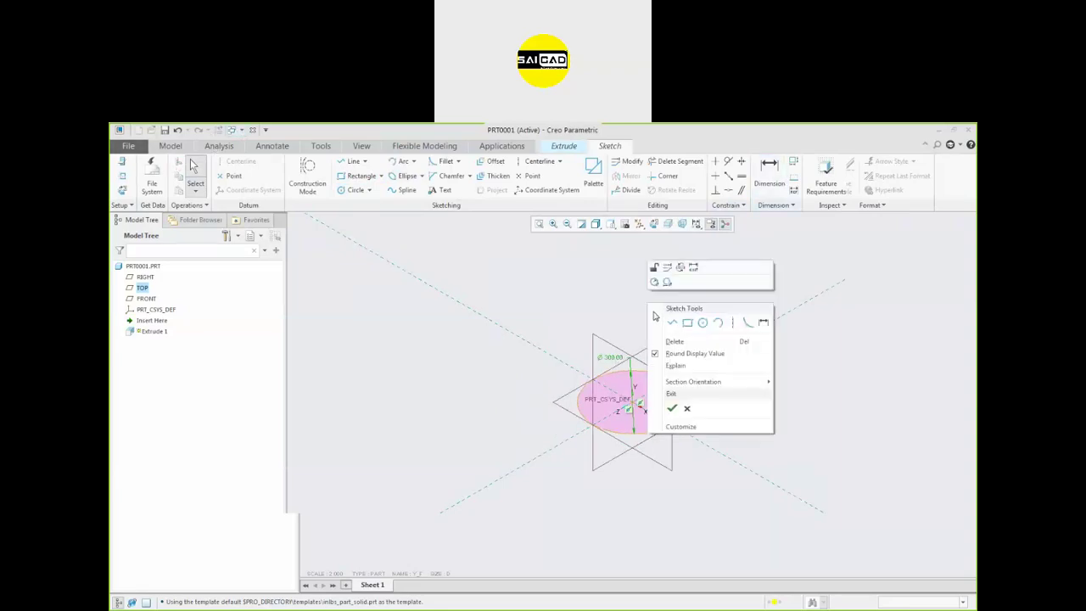
{"action": "left_click", "coordinate": [673, 409]}
{"action": "left_click", "coordinate": [633, 376]}
{"action": "left_click", "coordinate": [632, 413]}
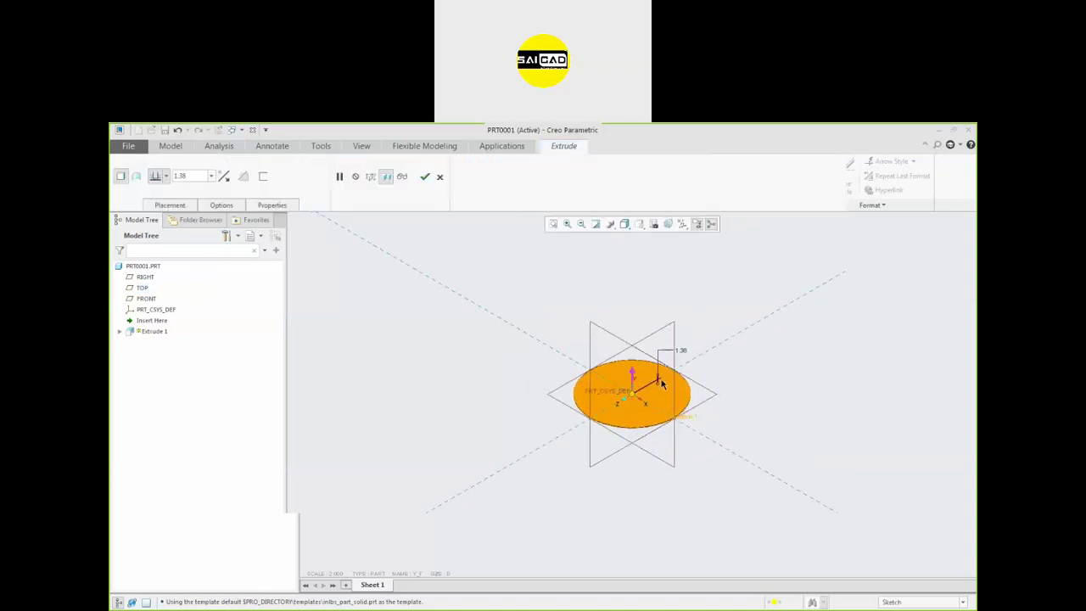
{"action": "left_click_drag", "start_coordinate": [632, 395], "coordinate": [632, 266]}
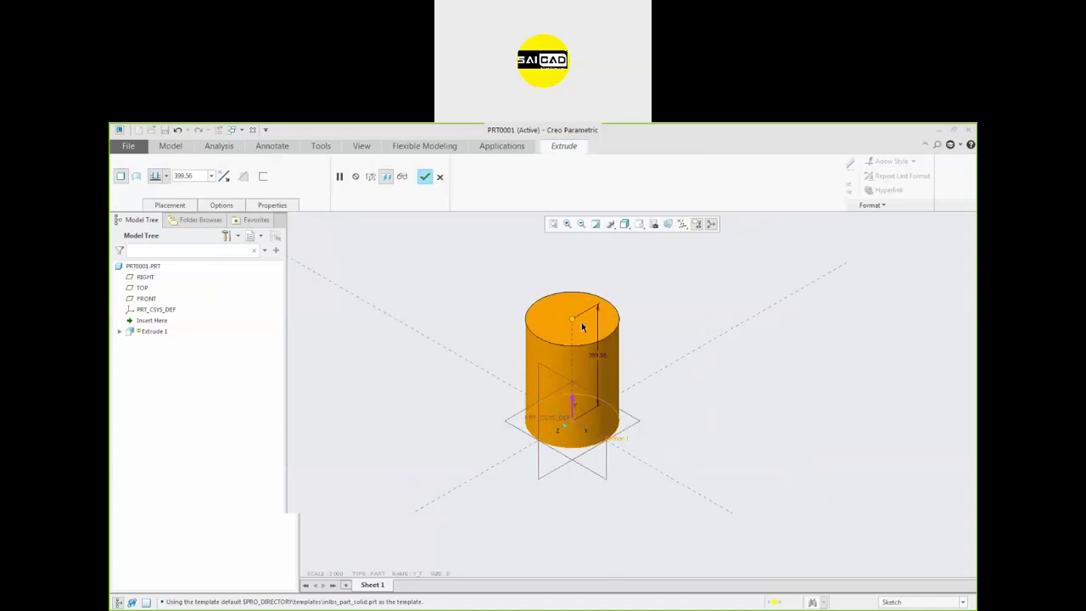
{"action": "left_click", "coordinate": [425, 176]}
Create a datum plane offset 343 from the RIGHT plane, outside the cylinder
{"action": "middle_click_drag", "start_coordinate": [424, 274], "coordinate": [475, 298]}
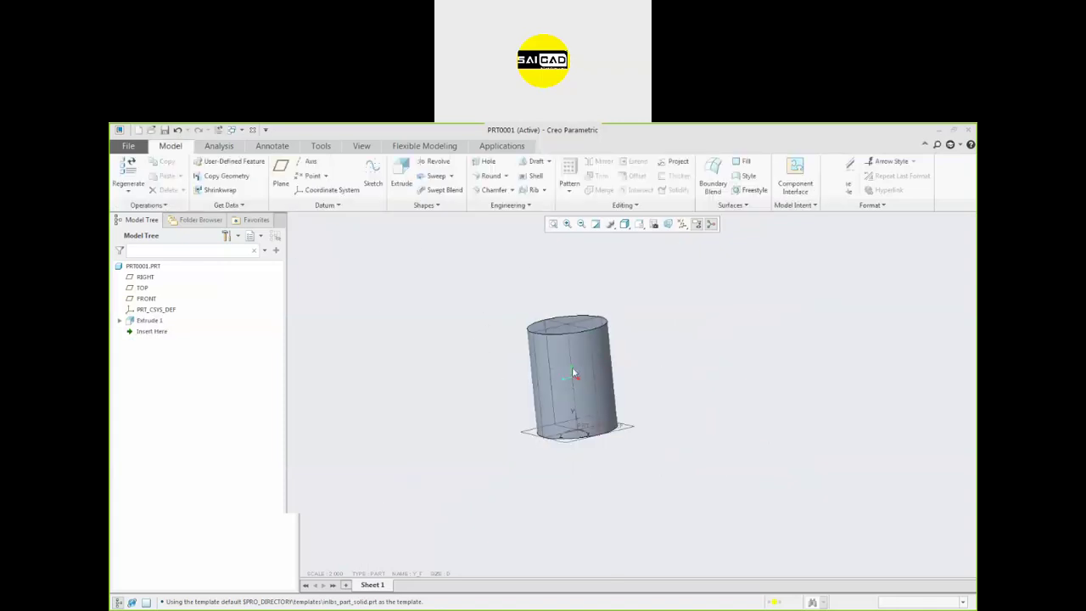
{"action": "left_click", "coordinate": [598, 321]}
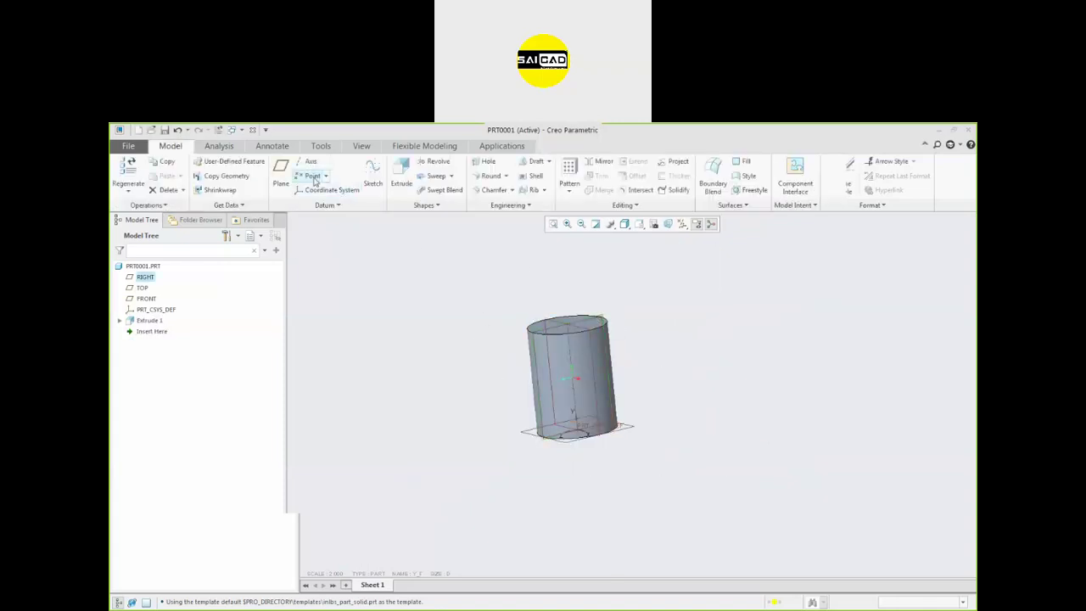
{"action": "left_click", "coordinate": [281, 175]}
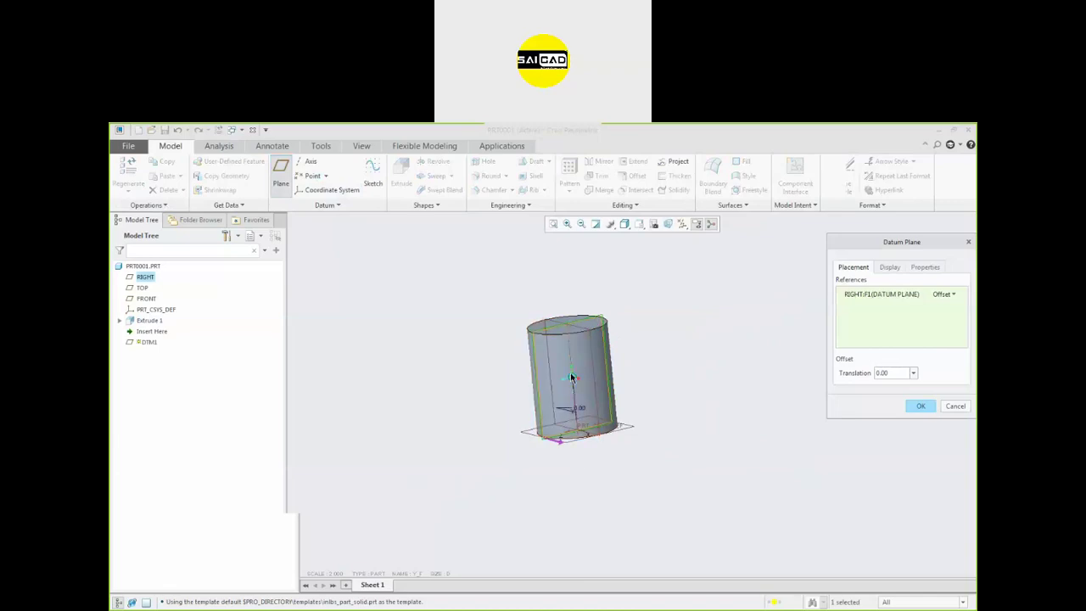
{"action": "left_click_drag", "start_coordinate": [573, 378], "coordinate": [634, 392]}
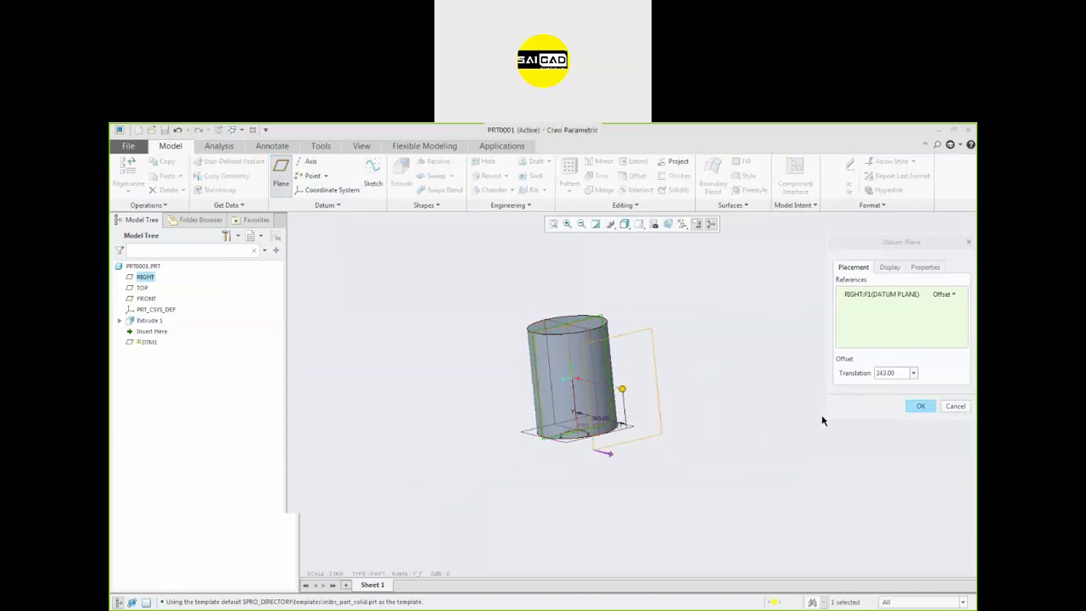
{"action": "left_click", "coordinate": [920, 406]}
Start a sketch on the offset datum plane and draw a horizontal rectangle in front of the cylinder's middle
{"action": "left_click", "coordinate": [648, 334]}
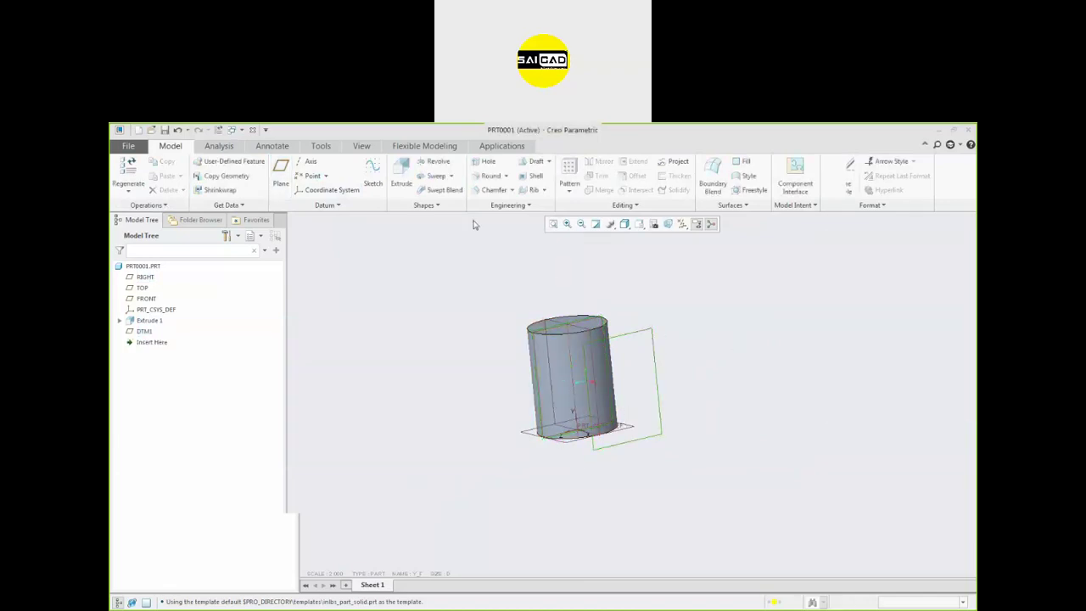
{"action": "left_click", "coordinate": [375, 174]}
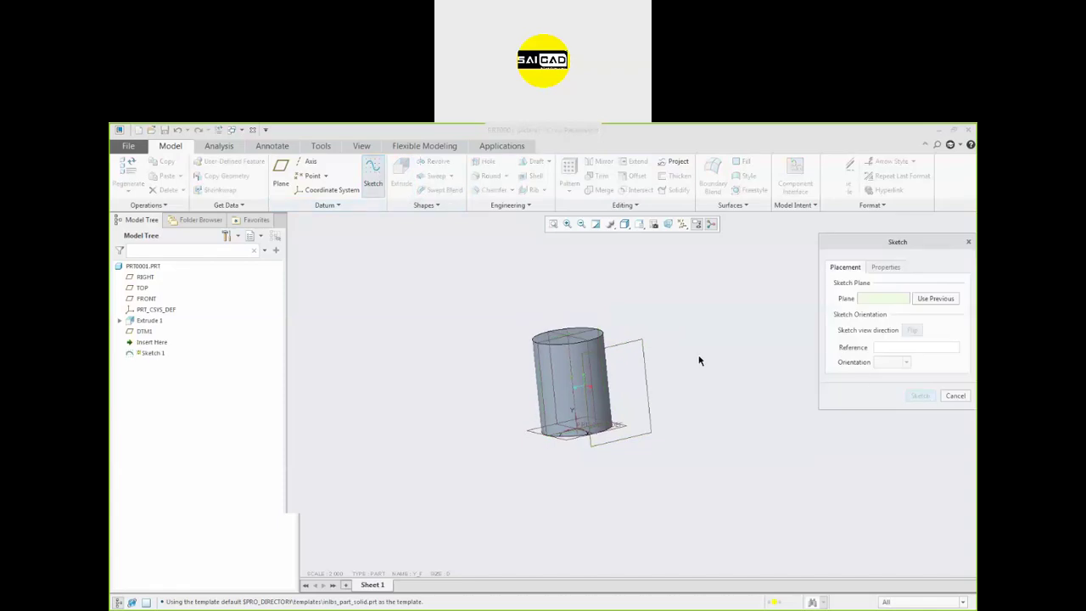
{"action": "left_click", "coordinate": [650, 351]}
{"action": "left_click", "coordinate": [921, 396]}
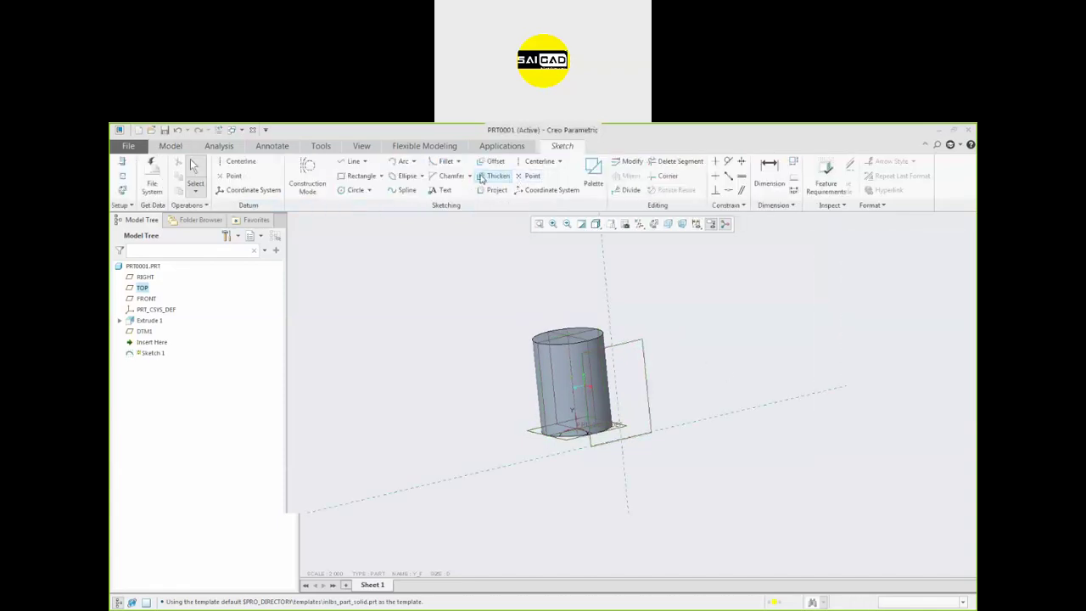
{"action": "left_click", "coordinate": [359, 175]}
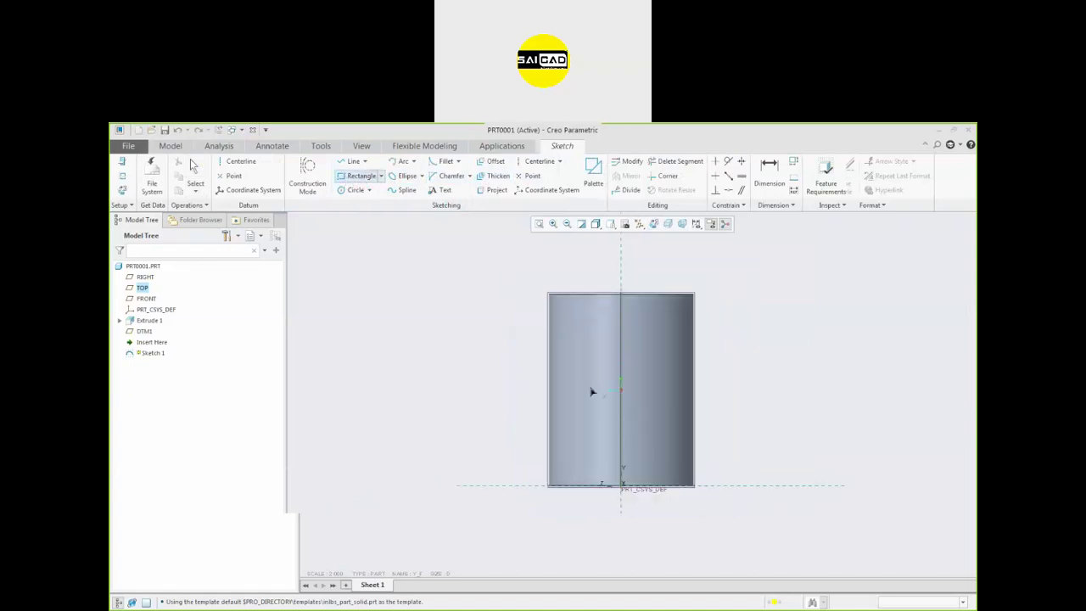
{"action": "left_click", "coordinate": [661, 422]}
{"action": "middle_click", "coordinate": [709, 407]}
{"action": "scroll", "coordinate": [670, 406], "scroll_direction": "down", "scroll_amount": 2}
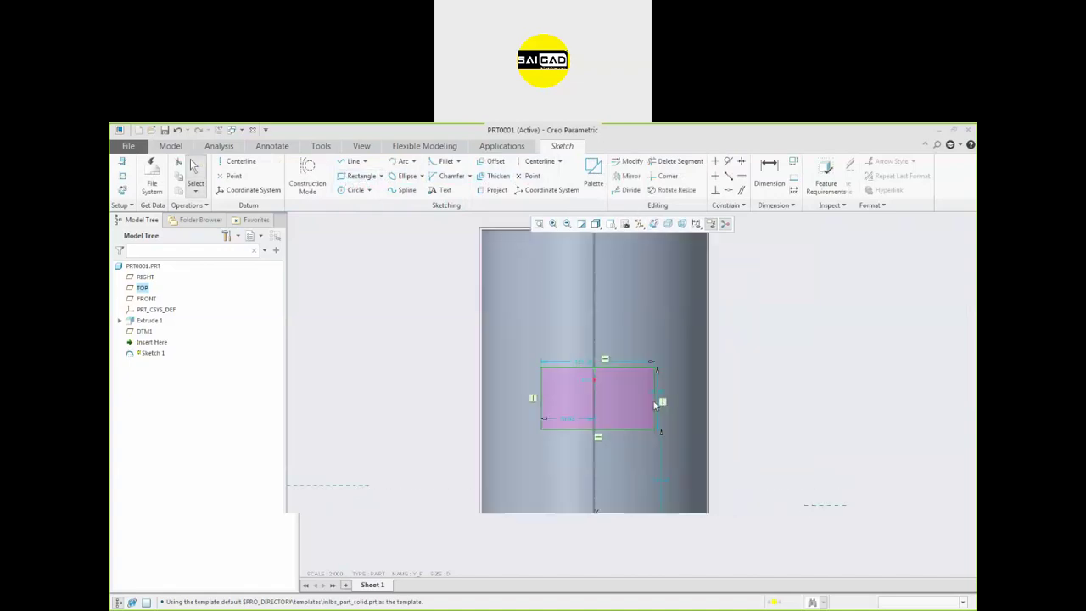
Draw a circle centred on each short side of the rectangle, reaching its long edges
{"action": "left_click", "coordinate": [355, 189]}
{"action": "left_click", "coordinate": [538, 402]}
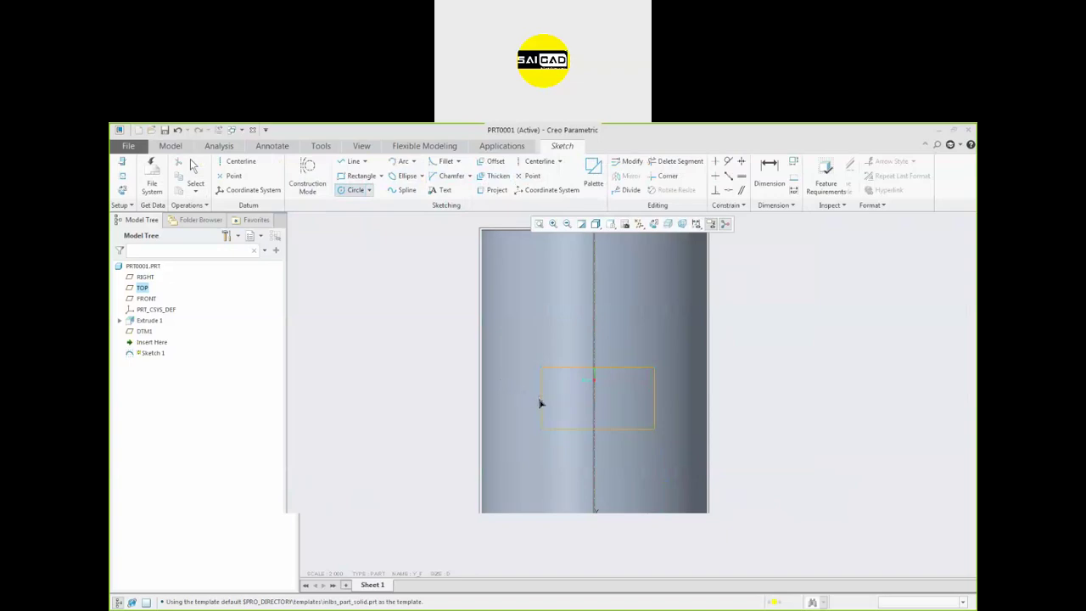
{"action": "left_click", "coordinate": [543, 373]}
{"action": "left_click", "coordinate": [655, 402]}
{"action": "left_click", "coordinate": [655, 372]}
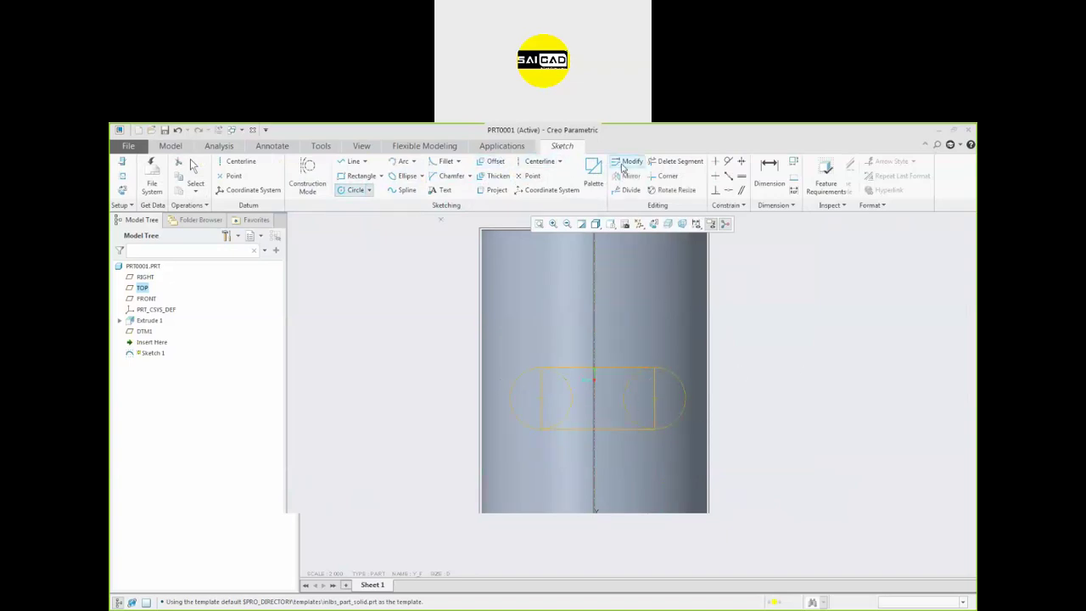
Trim the rectangle's short sides and the inner arcs to leave a slot outline, and finish the sketch
{"action": "left_click", "coordinate": [676, 161]}
{"action": "mouse_move", "coordinate": [545, 390]}
{"action": "left_mouse_down"}
{"action": "mouse_move", "coordinate": [534, 393]}
{"action": "mouse_move", "coordinate": [659, 399]}
{"action": "left_mouse_up"}
{"action": "middle_click", "coordinate": [803, 387]}
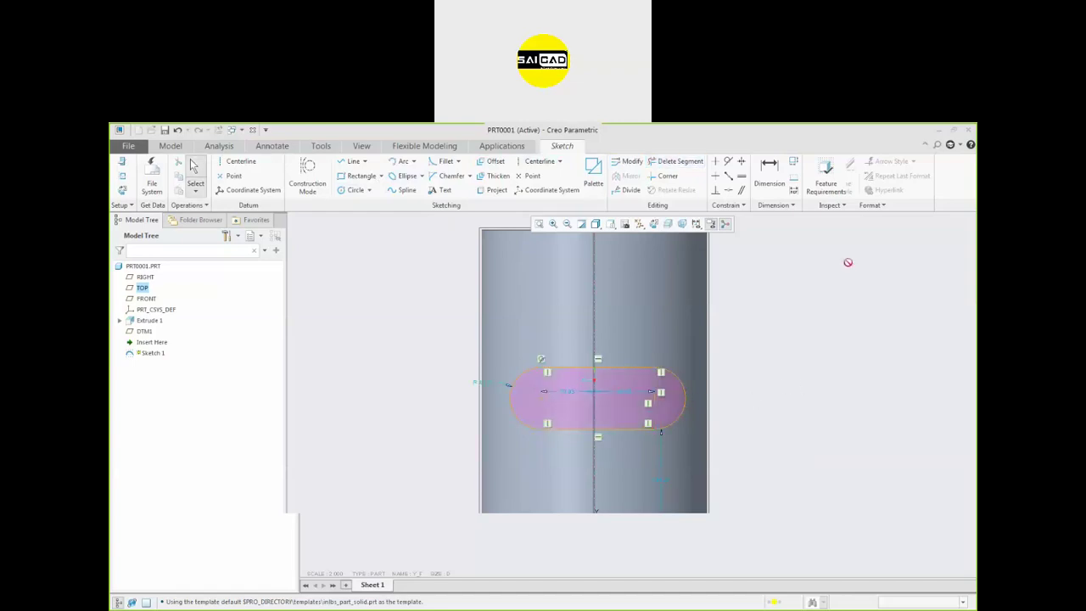
{"action": "right_click", "coordinate": [437, 274]}
{"action": "left_click", "coordinate": [459, 351]}
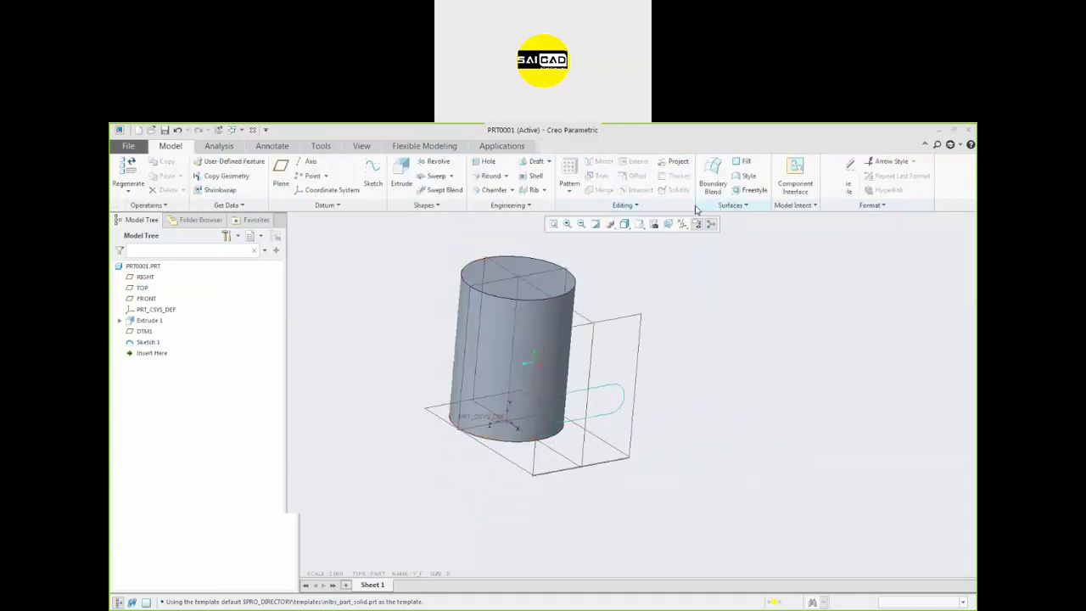
Wrap the slot sketch onto the cylinder's solid surface, using Sketch 1 as the wrap reference
{"action": "left_click", "coordinate": [645, 206]}
{"action": "left_click", "coordinate": [583, 220]}
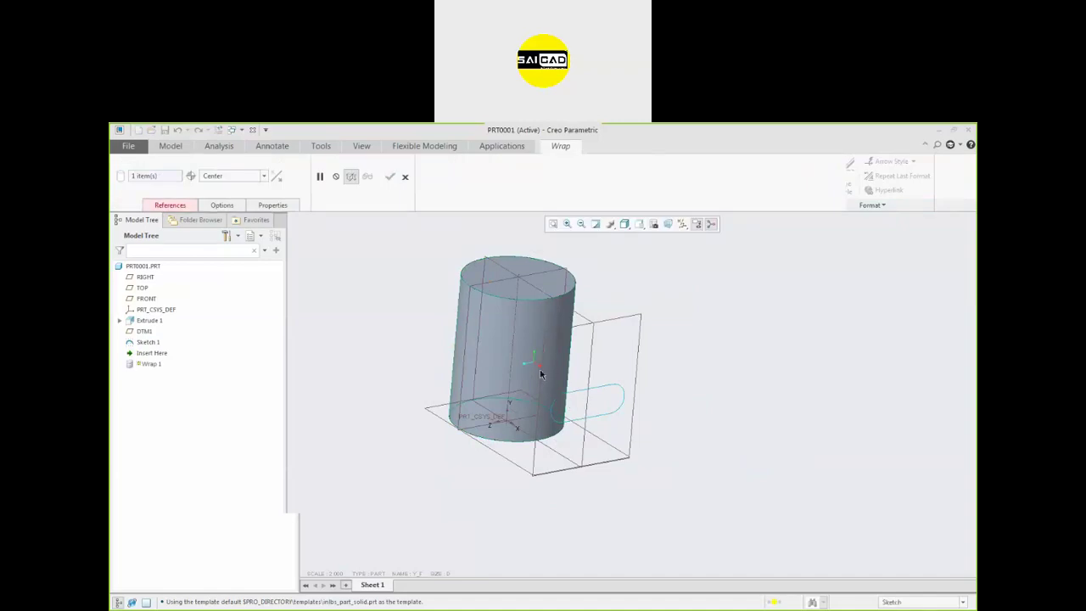
{"action": "left_click", "coordinate": [185, 208]}
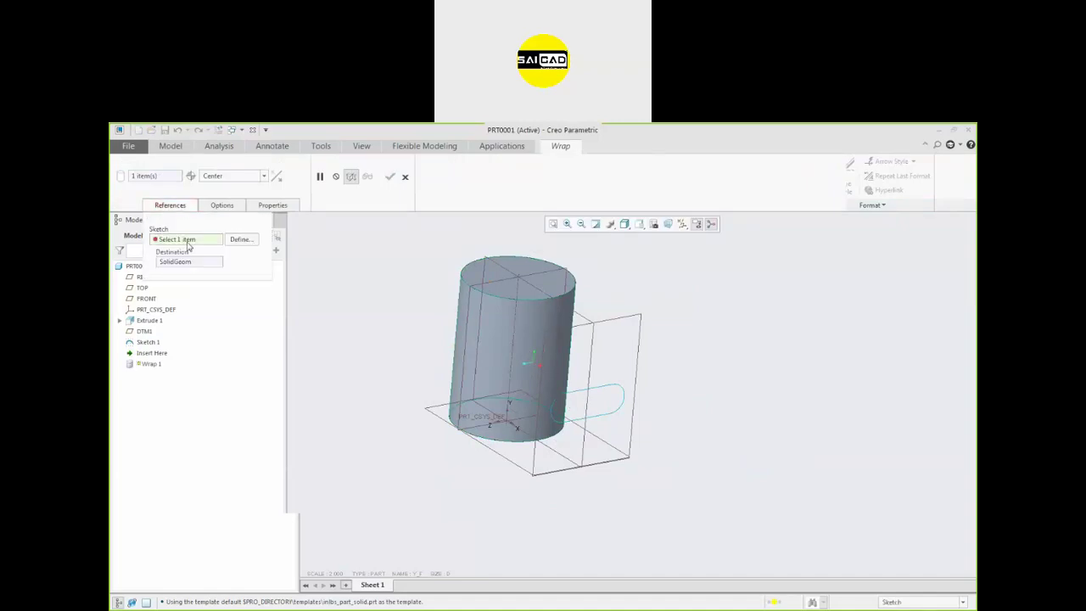
{"action": "left_click", "coordinate": [588, 391]}
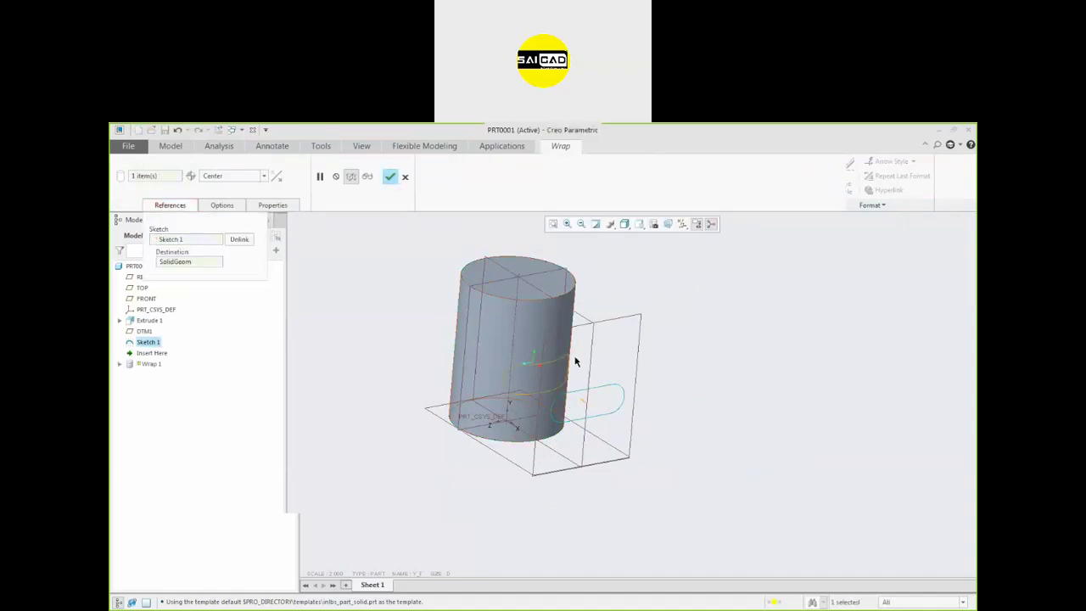
{"action": "middle_click_drag", "start_coordinate": [741, 368], "coordinate": [719, 338]}
{"action": "scroll", "coordinate": [532, 360], "scroll_direction": "down", "scroll_amount": 1}
{"action": "scroll", "coordinate": [532, 360], "scroll_direction": "down", "scroll_amount": 1}
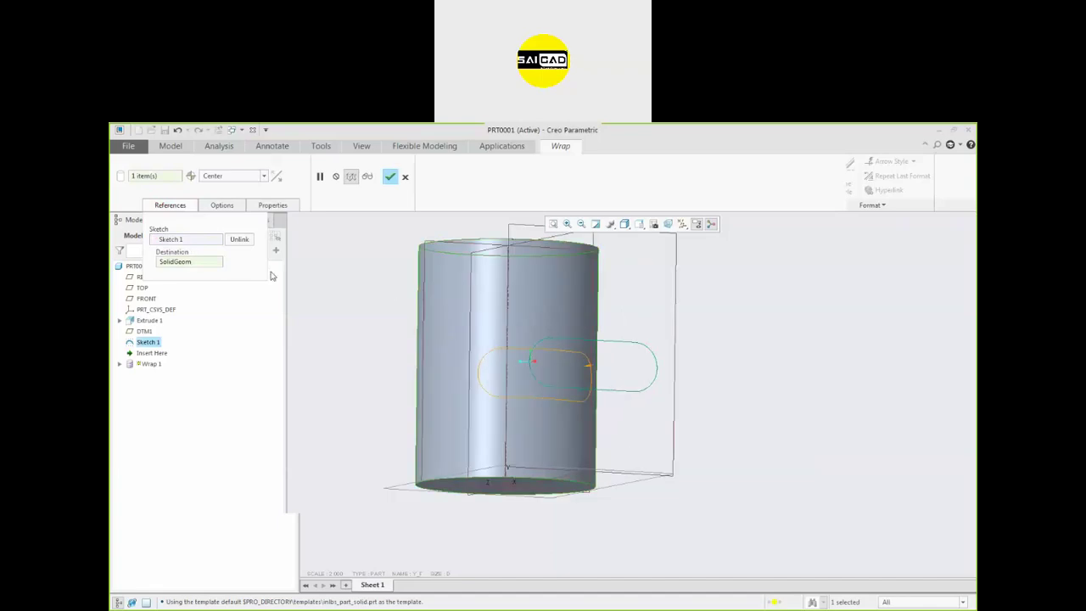
{"action": "left_click", "coordinate": [388, 179]}
{"action": "middle_click_drag", "start_coordinate": [406, 292], "coordinate": [384, 327]}
{"action": "scroll", "coordinate": [467, 351], "scroll_direction": "up", "scroll_amount": 3}
{"action": "scroll", "coordinate": [501, 392], "scroll_direction": "down", "scroll_amount": 2}
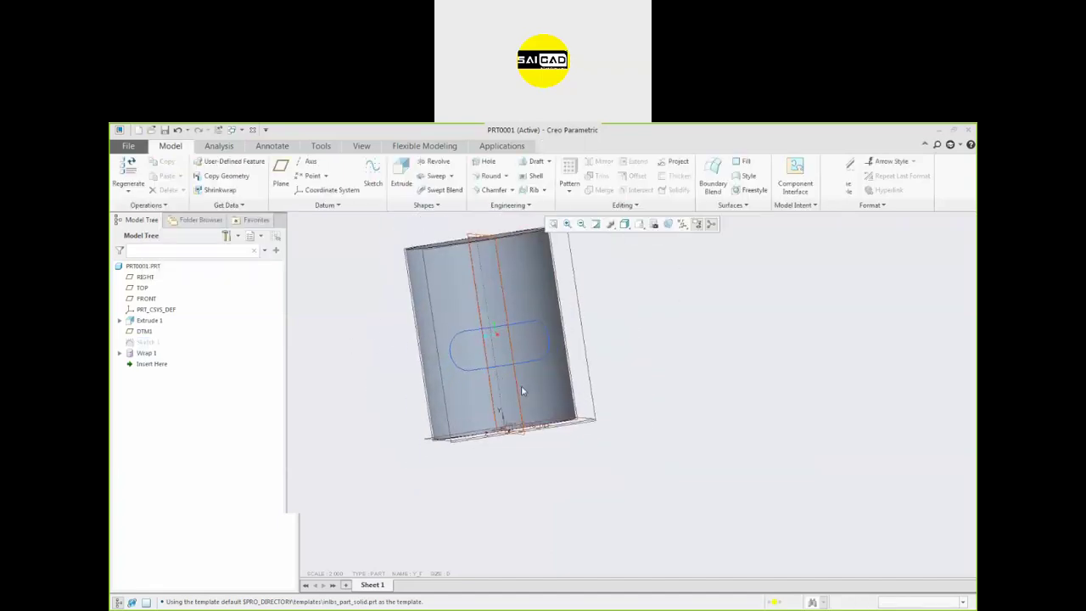
{"action": "middle_click_drag", "start_coordinate": [680, 325], "coordinate": [634, 331]}
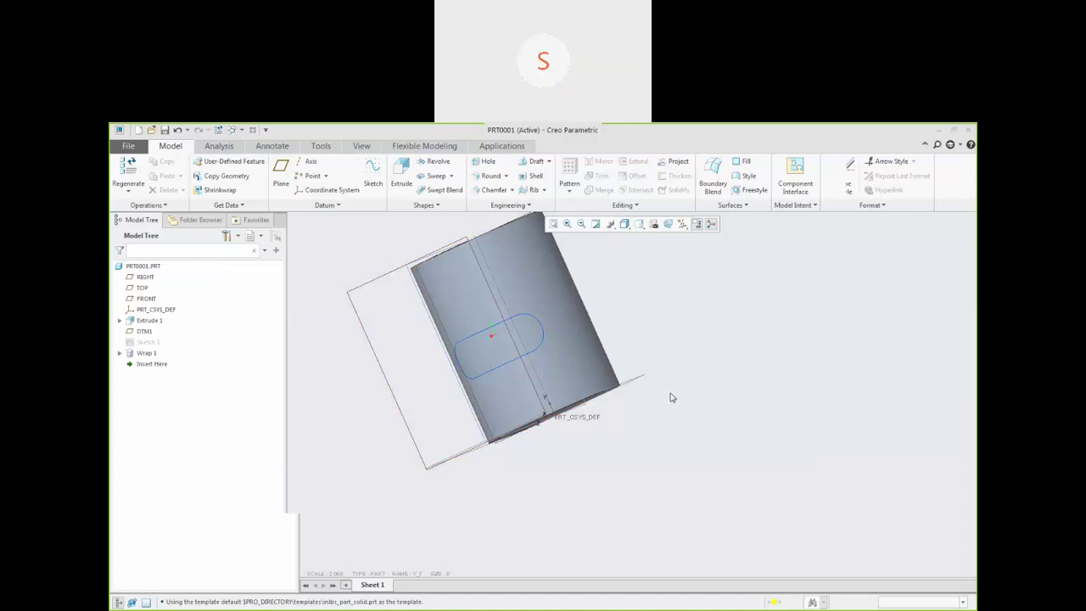
{"action": "middle_click_drag", "start_coordinate": [516, 329], "coordinate": [476, 341]}
{"action": "left_click", "coordinate": [475, 342]}
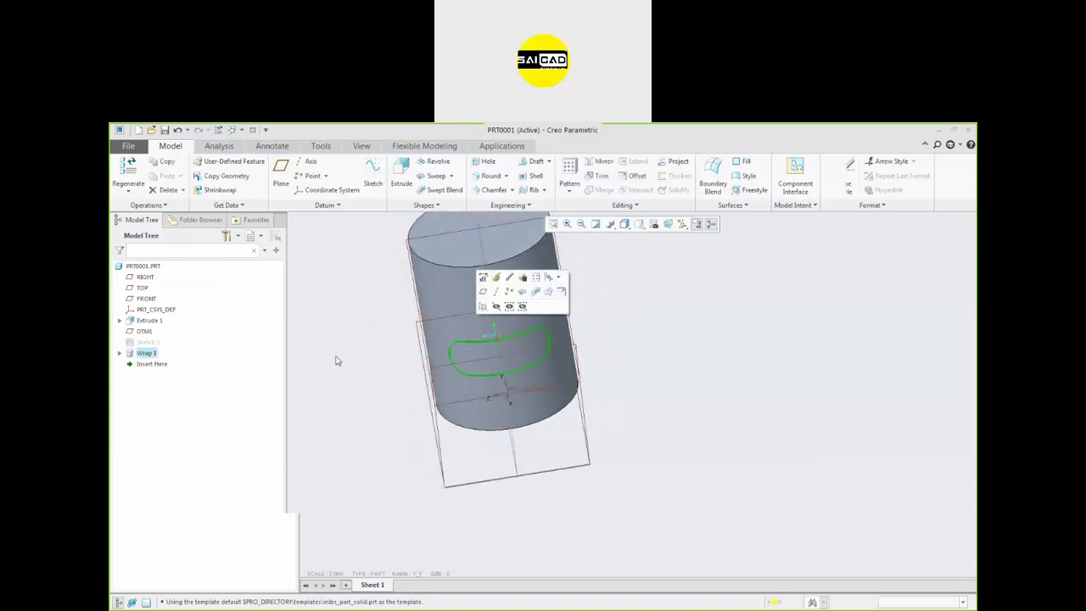
{"action": "left_click", "coordinate": [400, 174]}
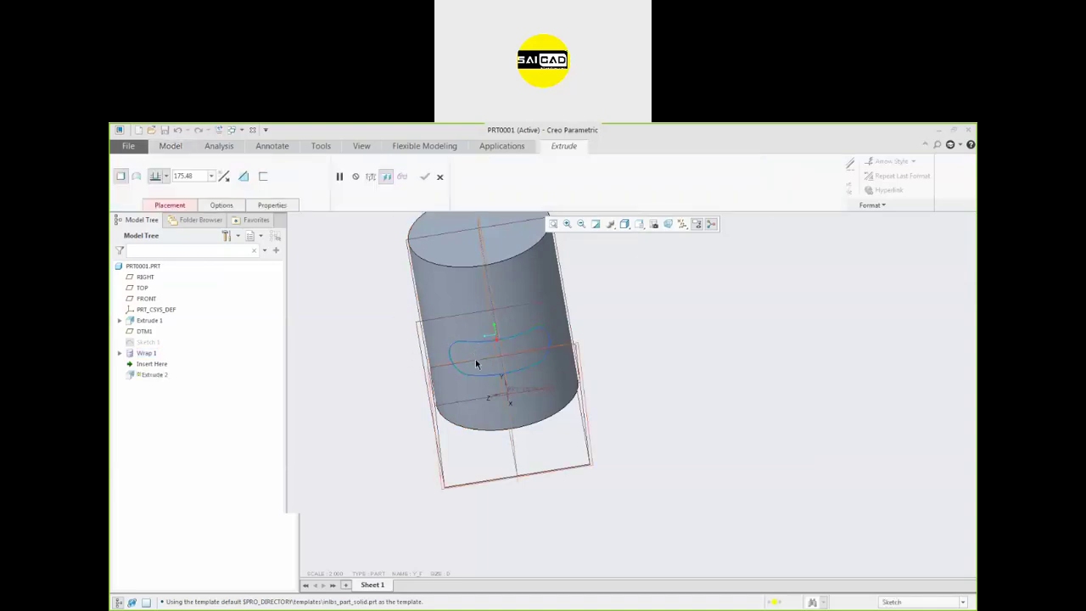
{"action": "mouse_move", "coordinate": [649, 357]}
{"action": "middle_mouse_down"}
{"action": "mouse_move", "coordinate": [704, 313]}
{"action": "mouse_move", "coordinate": [668, 352]}
{"action": "mouse_move", "coordinate": [509, 349]}
{"action": "middle_mouse_up"}
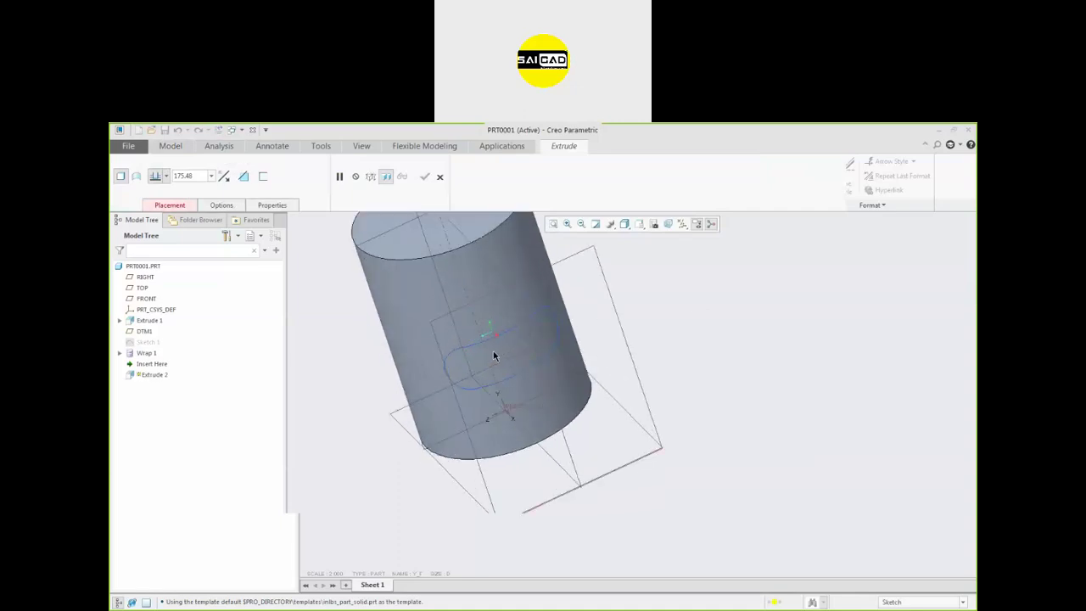
{"action": "scroll", "coordinate": [524, 345], "scroll_direction": "down", "scroll_amount": 5}
{"action": "middle_click_drag", "start_coordinate": [637, 316], "coordinate": [639, 314]}
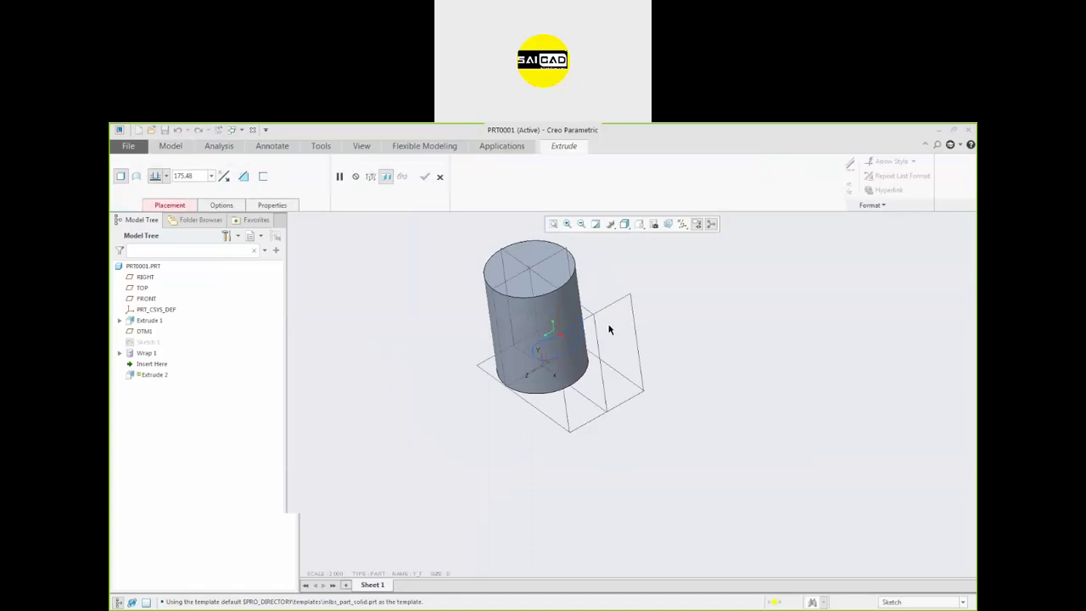
{"action": "scroll", "coordinate": [589, 336], "scroll_direction": "up", "scroll_amount": 2}
{"action": "middle_click_drag", "start_coordinate": [640, 284], "coordinate": [604, 246]}
{"action": "scroll", "coordinate": [603, 307], "scroll_direction": "down", "scroll_amount": 2}
{"action": "mouse_move", "coordinate": [585, 358]}
{"action": "middle_mouse_down"}
{"action": "mouse_move", "coordinate": [566, 323]}
{"action": "mouse_move", "coordinate": [574, 412]}
{"action": "middle_mouse_up"}
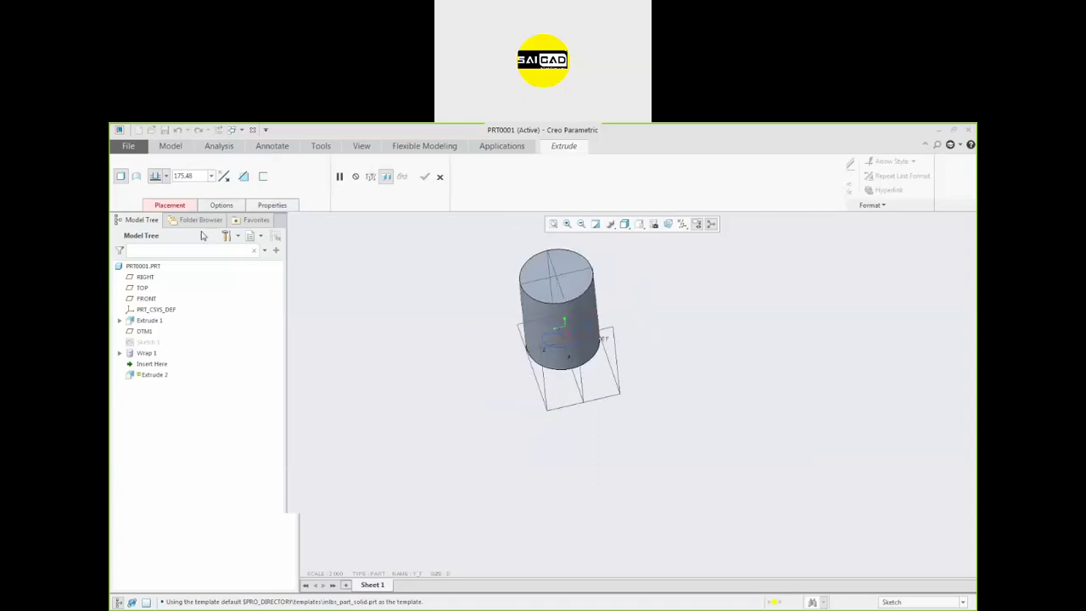
{"action": "left_click", "coordinate": [440, 177]}
{"action": "scroll", "coordinate": [580, 340], "scroll_direction": "up", "scroll_amount": 2}
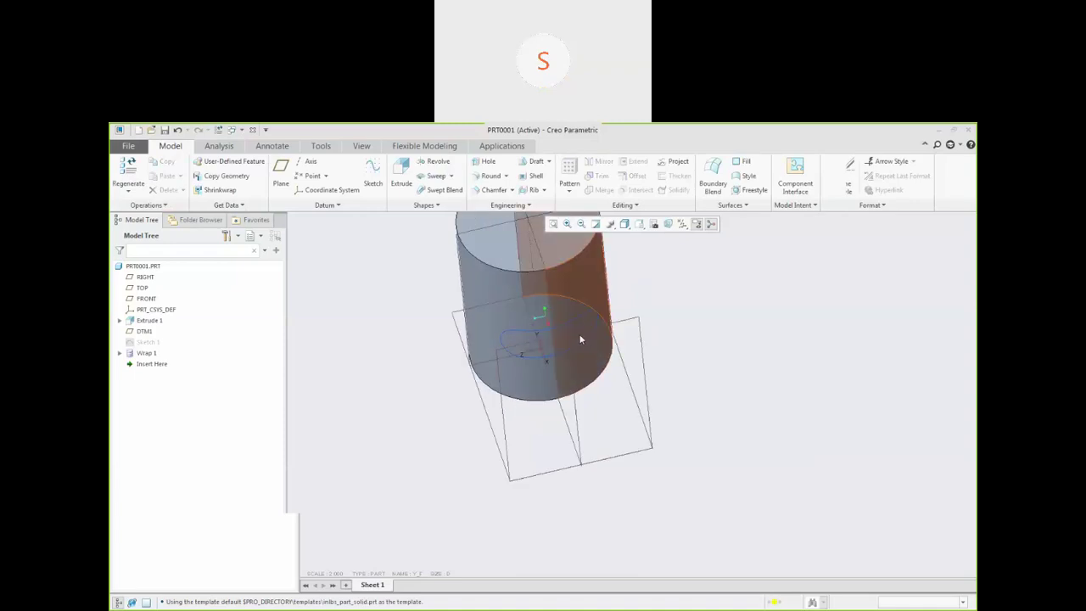
{"action": "left_click", "coordinate": [581, 318]}
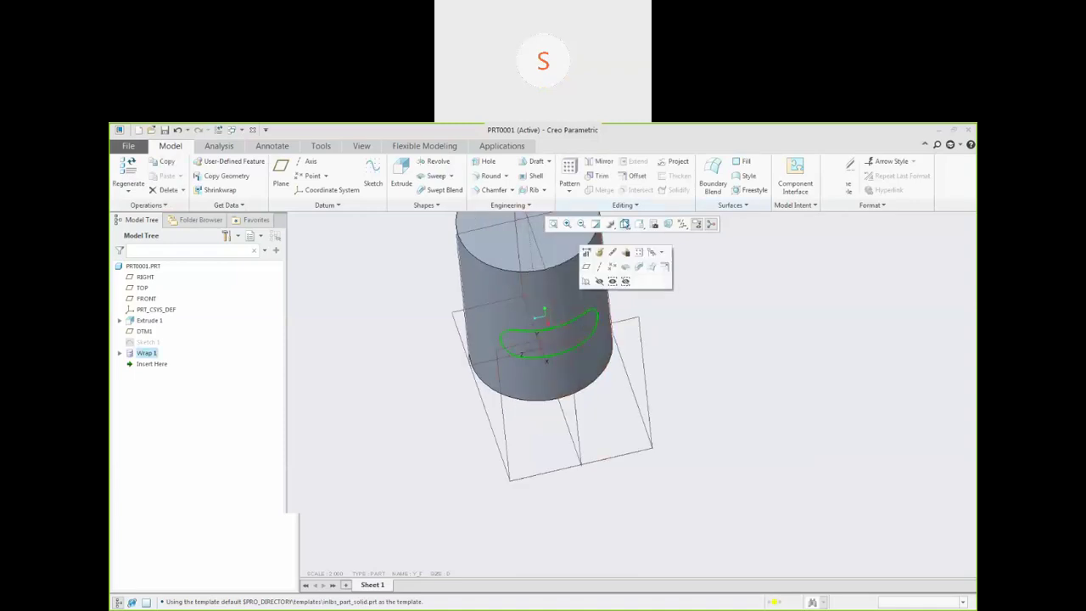
{"action": "left_click", "coordinate": [617, 206]}
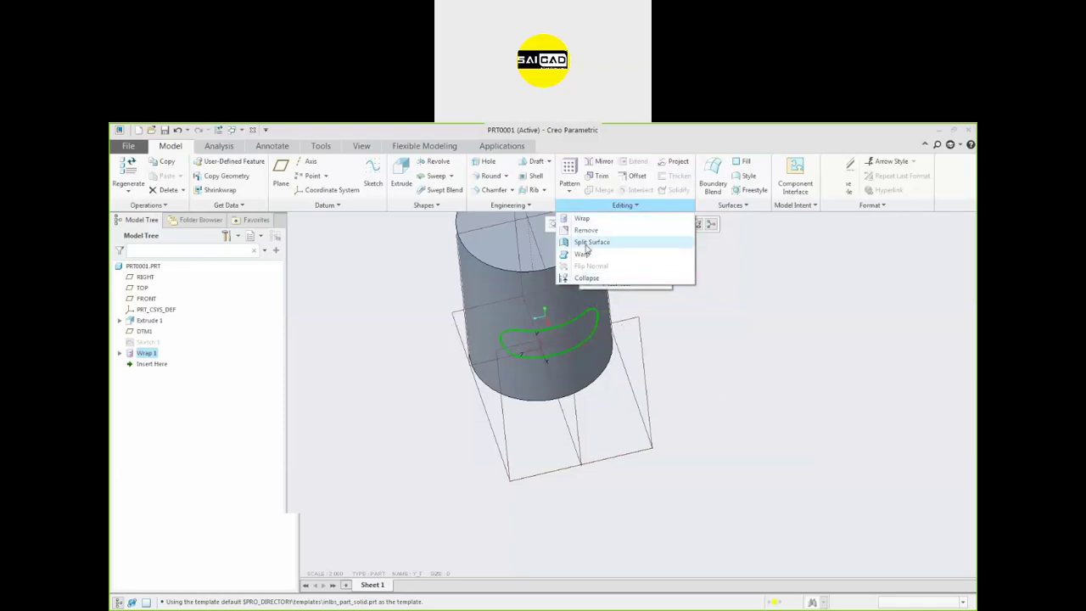
{"action": "left_click", "coordinate": [721, 316]}
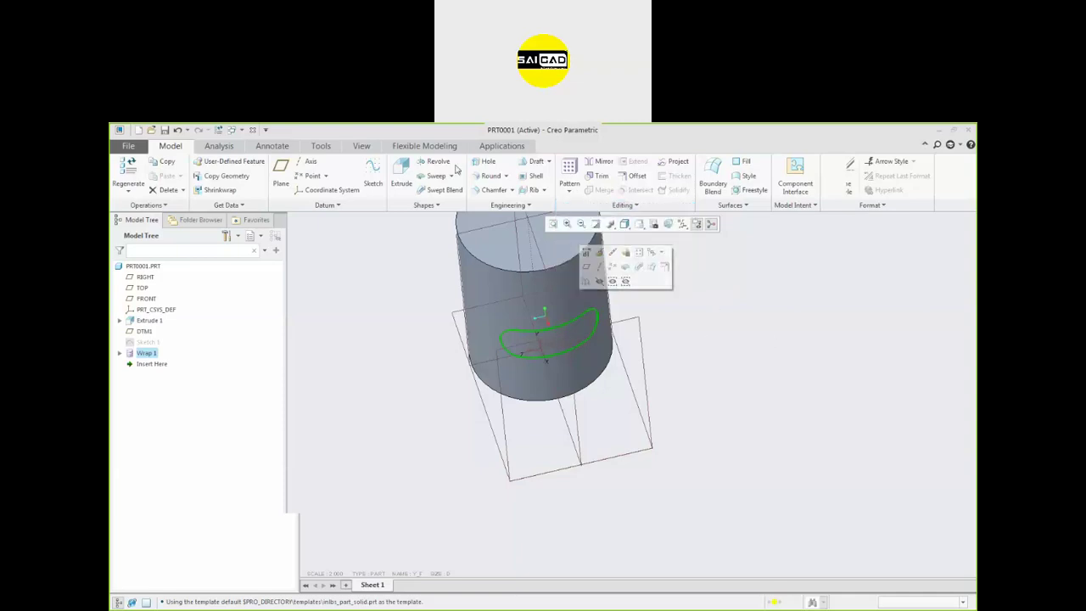
{"action": "left_click", "coordinate": [277, 147]}
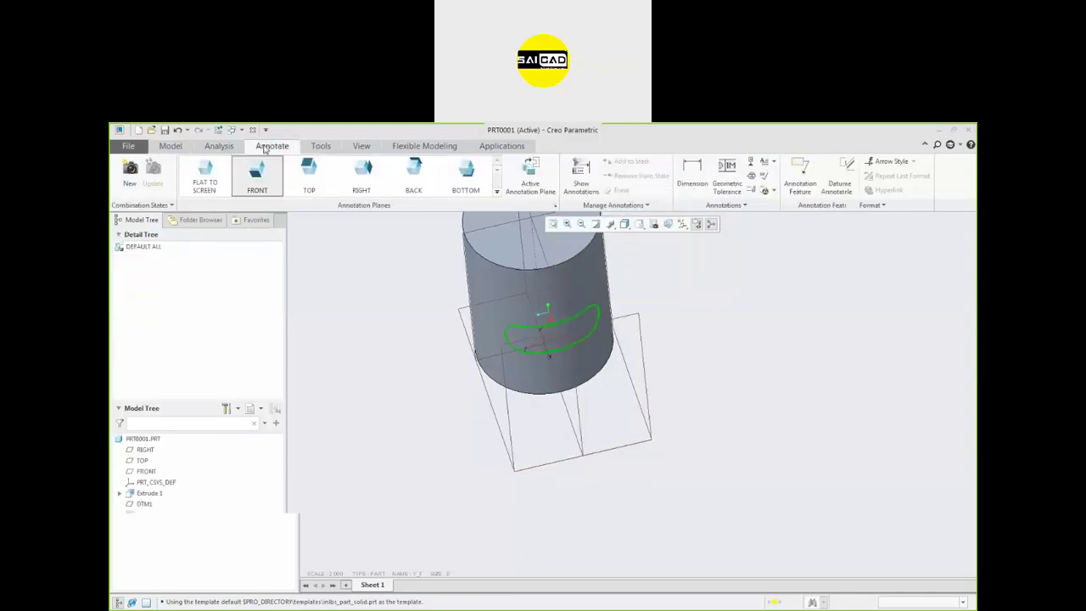
{"action": "left_click", "coordinate": [223, 148]}
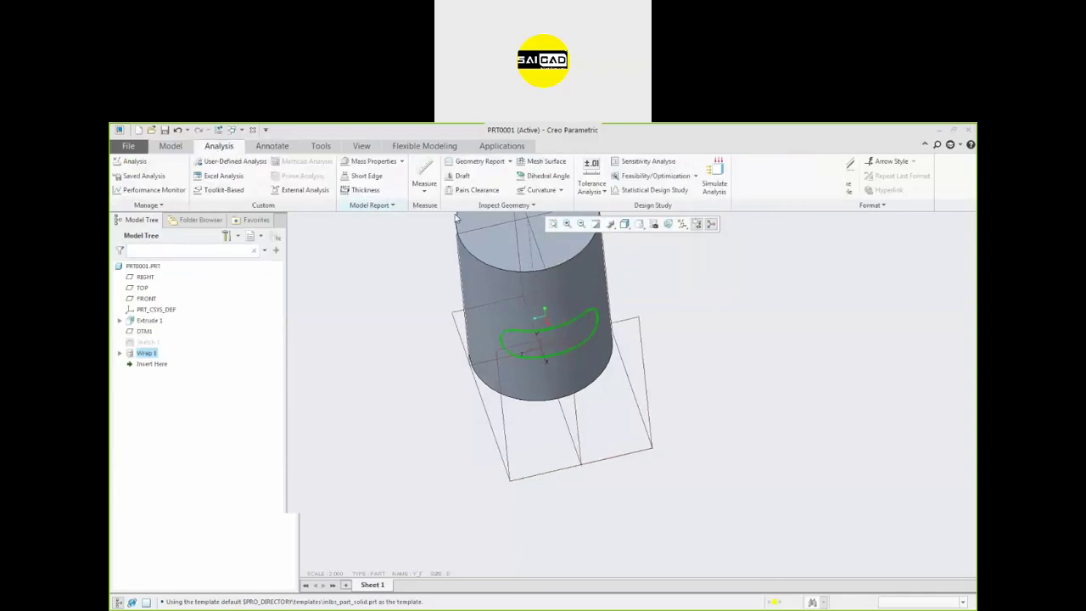
{"action": "left_click", "coordinate": [360, 147]}
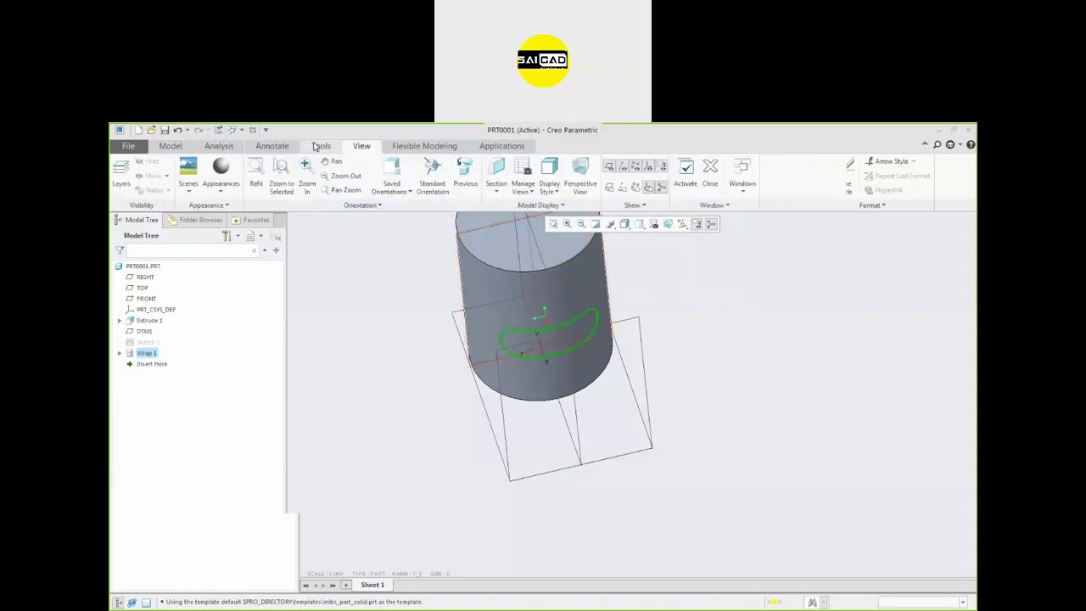
{"action": "left_click", "coordinate": [320, 146]}
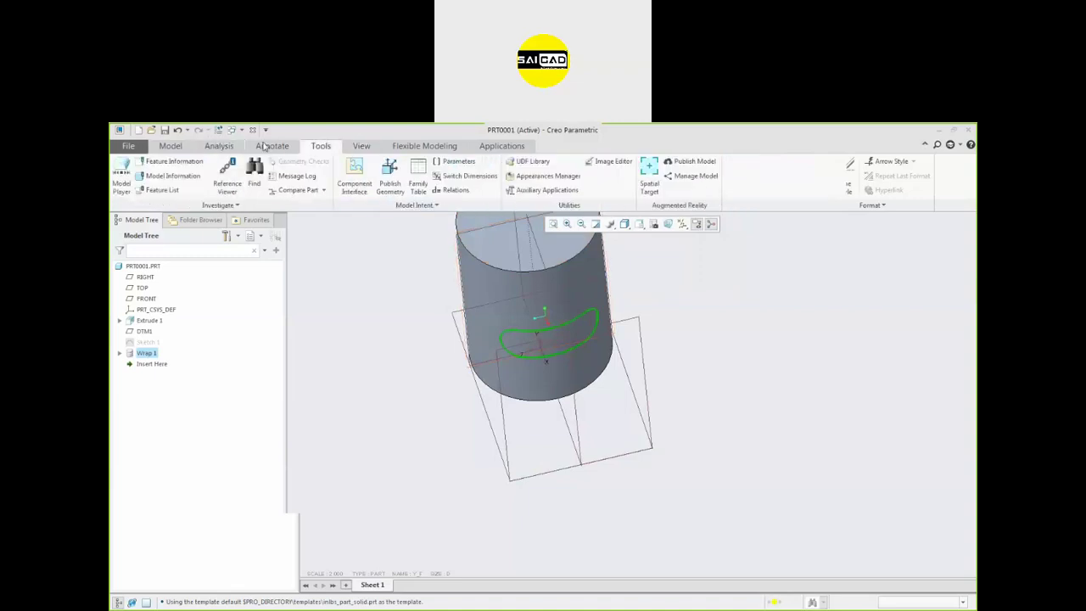
Open the part's relations, expand the local parameters to inspect them, and close the dialog
{"action": "left_click", "coordinate": [445, 191]}
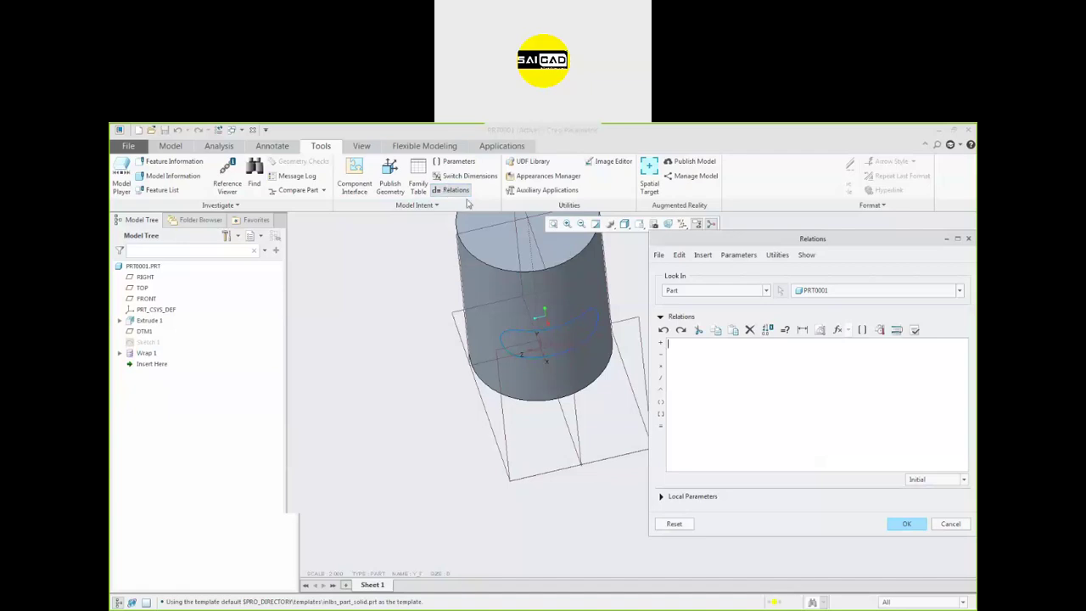
{"action": "left_click", "coordinate": [683, 501]}
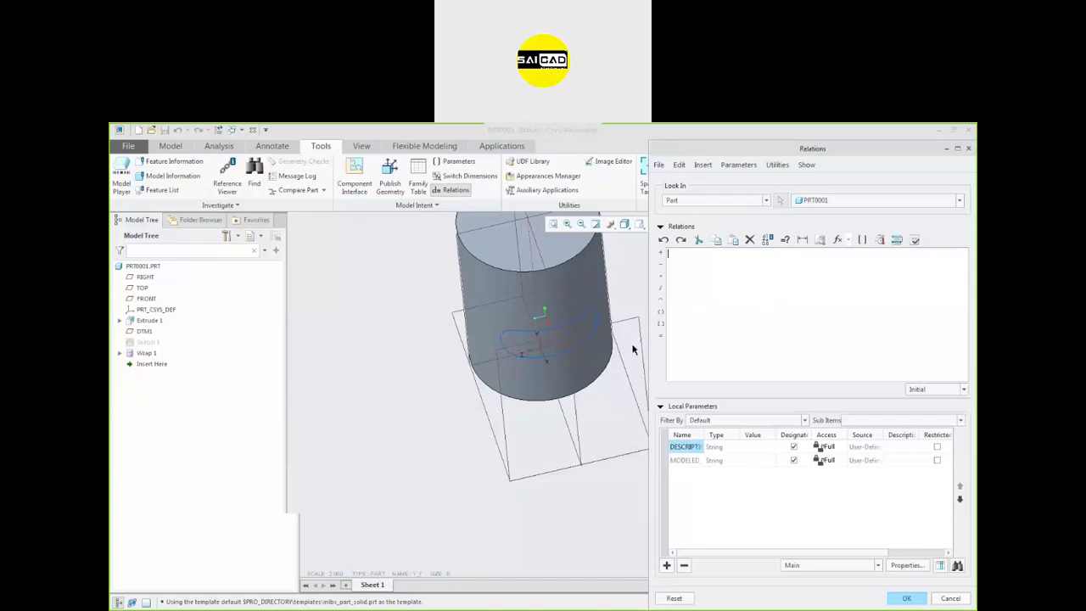
{"action": "left_click", "coordinate": [750, 299]}
{"action": "left_click", "coordinate": [915, 602]}
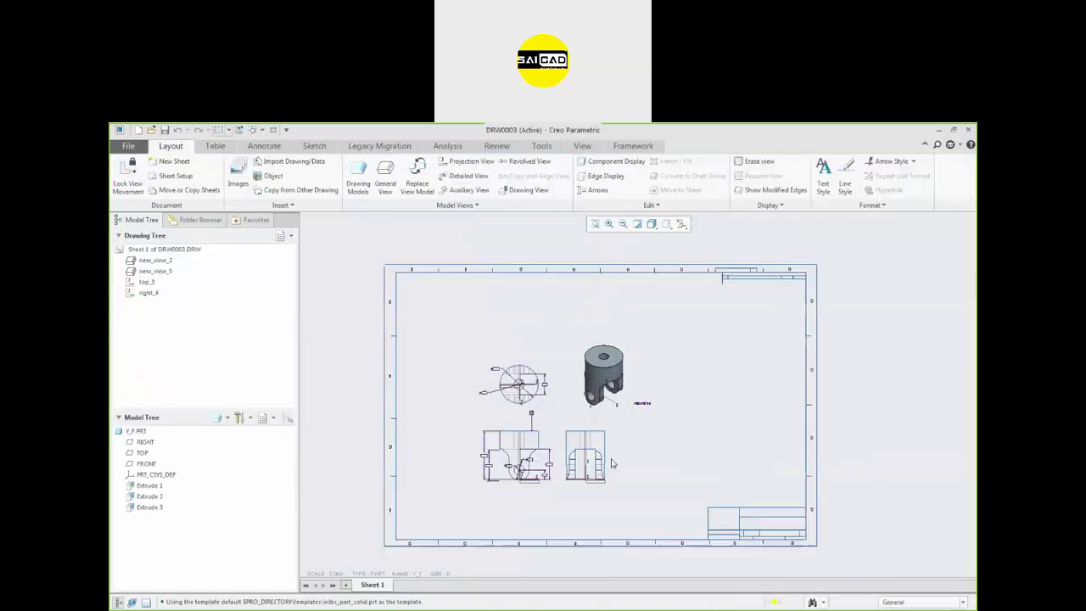
Review the drawing exercise in Creo_Assignment_9.pdf in Adobe Acrobat Reader, including its dimensioned views and title block, and close the document
{"action": "scroll", "coordinate": [612, 463], "scroll_direction": "up", "scroll_amount": 2}
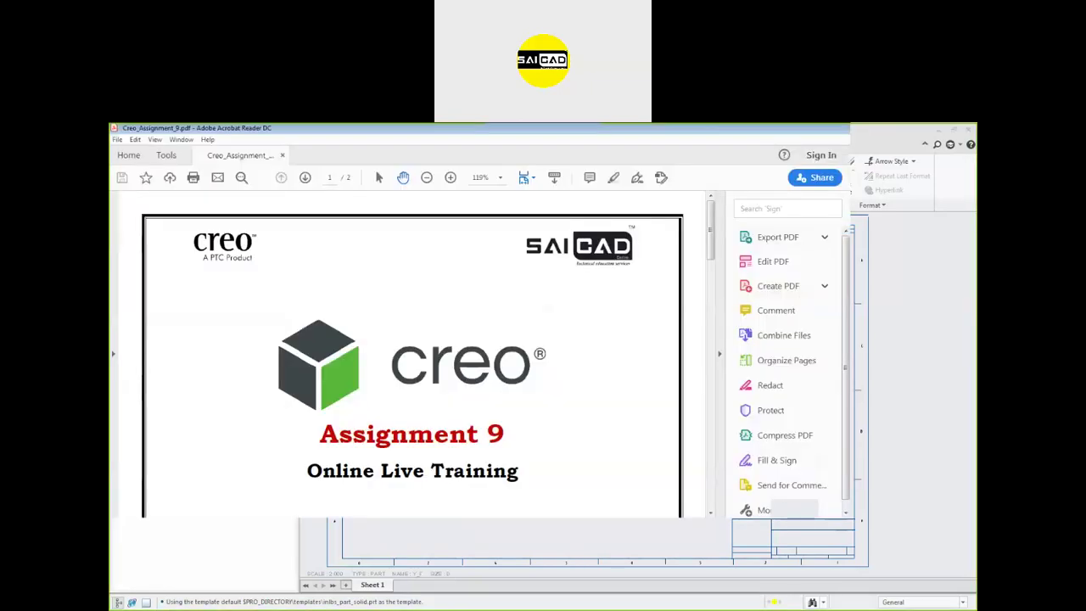
{"action": "scroll", "coordinate": [467, 404], "scroll_direction": "down", "scroll_amount": 15}
{"action": "scroll", "coordinate": [467, 405], "scroll_direction": "down", "scroll_amount": 10}
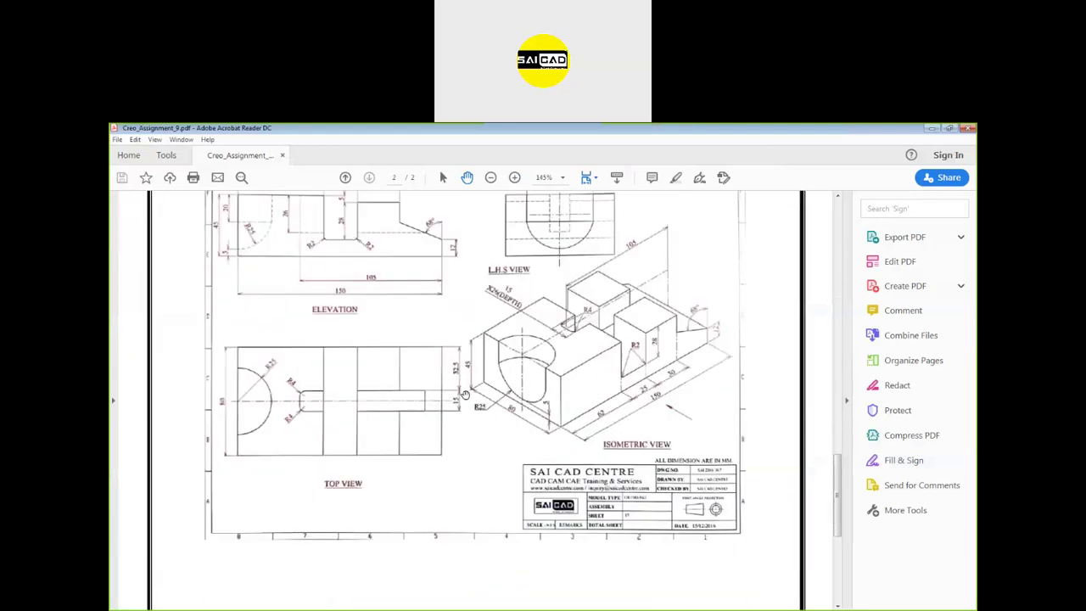
{"action": "scroll", "coordinate": [468, 405], "scroll_direction": "up", "scroll_amount": 2}
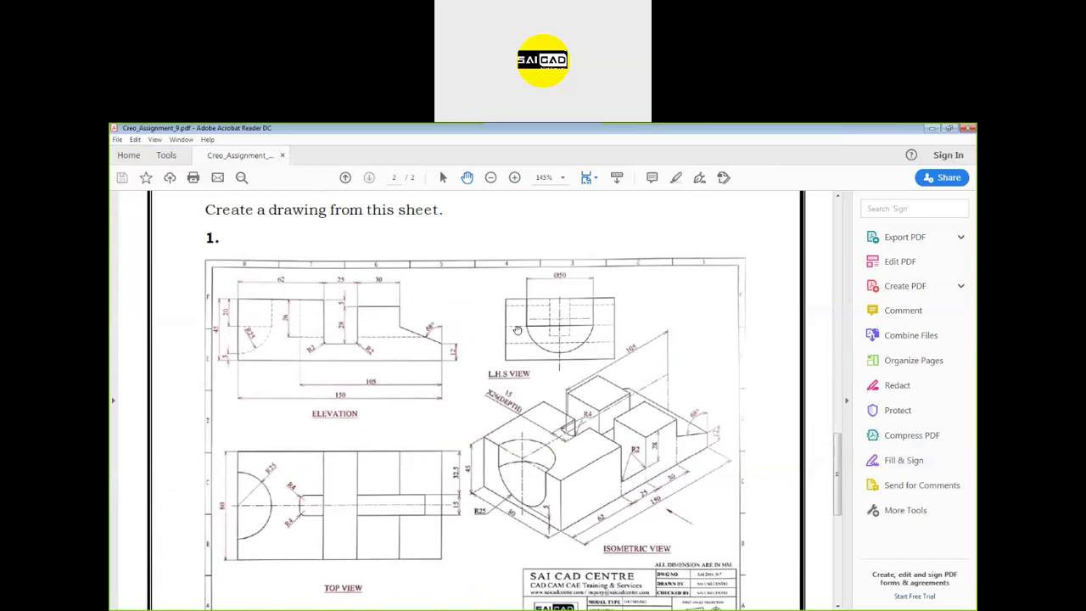
{"action": "scroll", "coordinate": [462, 403], "scroll_direction": "down", "scroll_amount": 4}
{"action": "scroll", "coordinate": [462, 403], "scroll_direction": "down", "scroll_amount": 7}
{"action": "scroll", "coordinate": [464, 429], "scroll_direction": "up", "scroll_amount": 11}
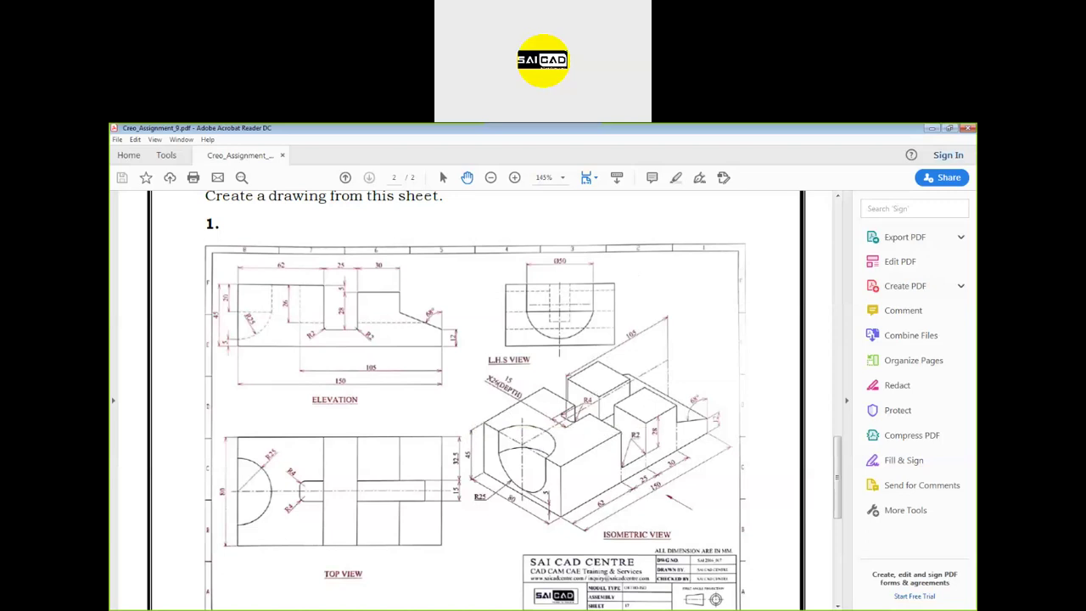
{"action": "left_click", "coordinate": [969, 130]}
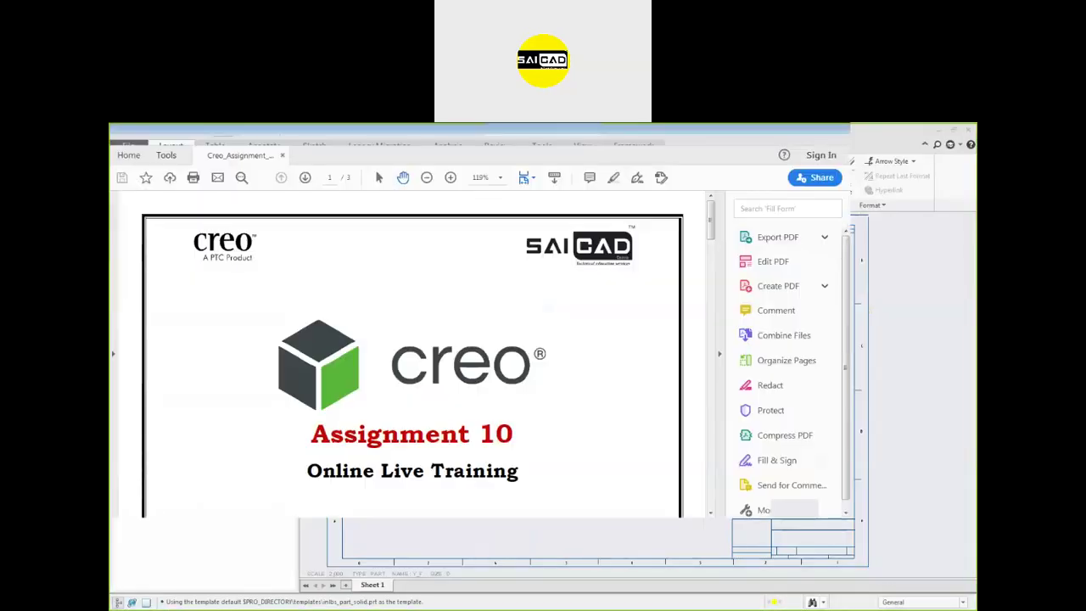
Review the butterfly valve assembly and part sheets in Creo_Assignment_10.pdf through page 3, and close the document
{"action": "scroll", "coordinate": [560, 466], "scroll_direction": "down", "scroll_amount": 15}
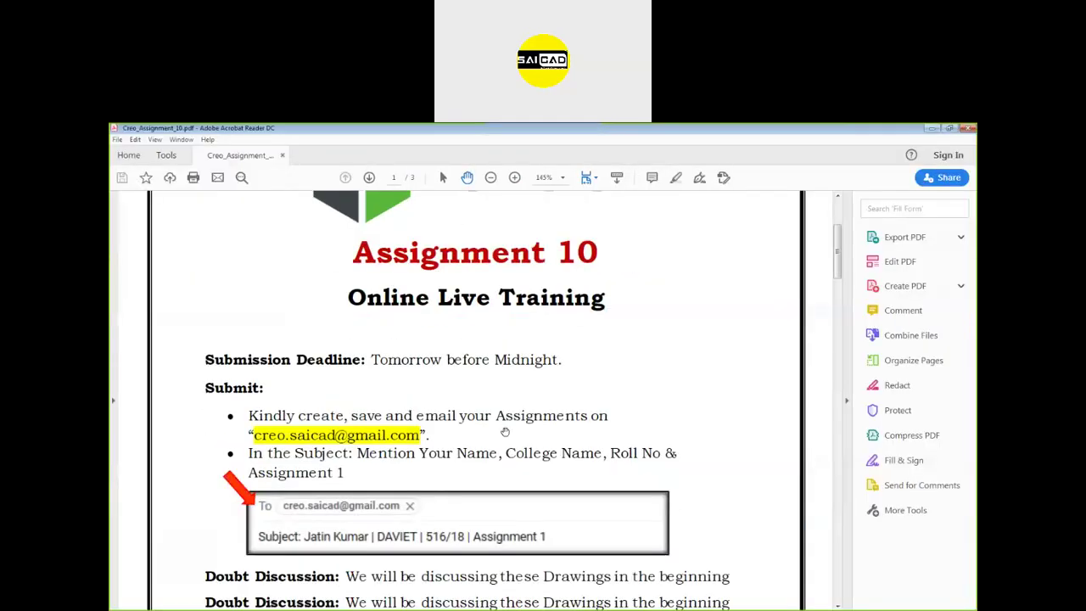
{"action": "scroll", "coordinate": [561, 466], "scroll_direction": "down", "scroll_amount": 9}
{"action": "scroll", "coordinate": [388, 509], "scroll_direction": "up", "scroll_amount": 5}
{"action": "scroll", "coordinate": [412, 560], "scroll_direction": "down", "scroll_amount": 8}
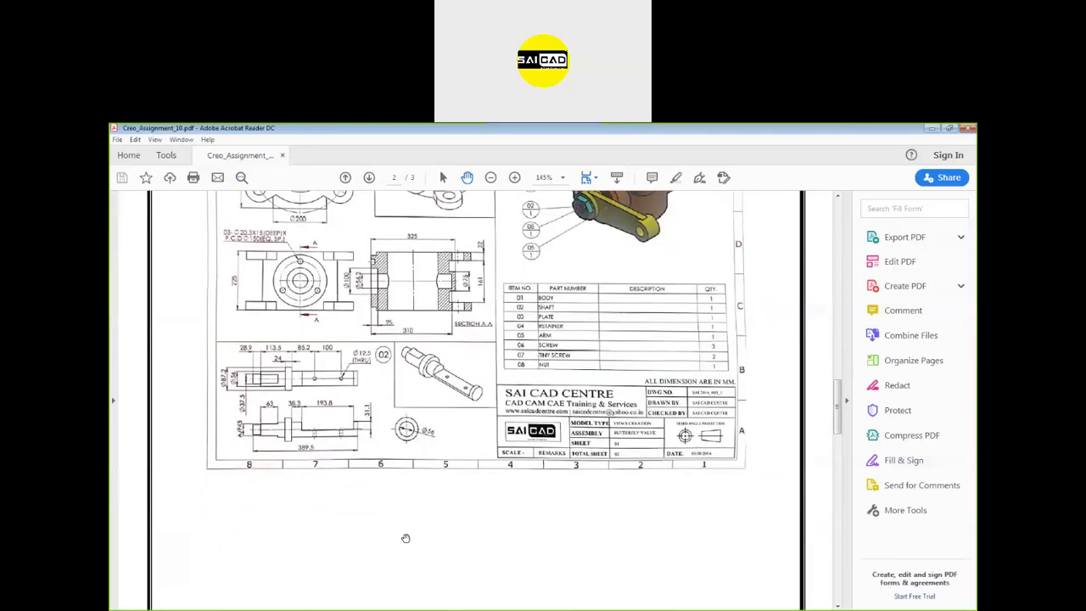
{"action": "scroll", "coordinate": [465, 539], "scroll_direction": "down", "scroll_amount": 8}
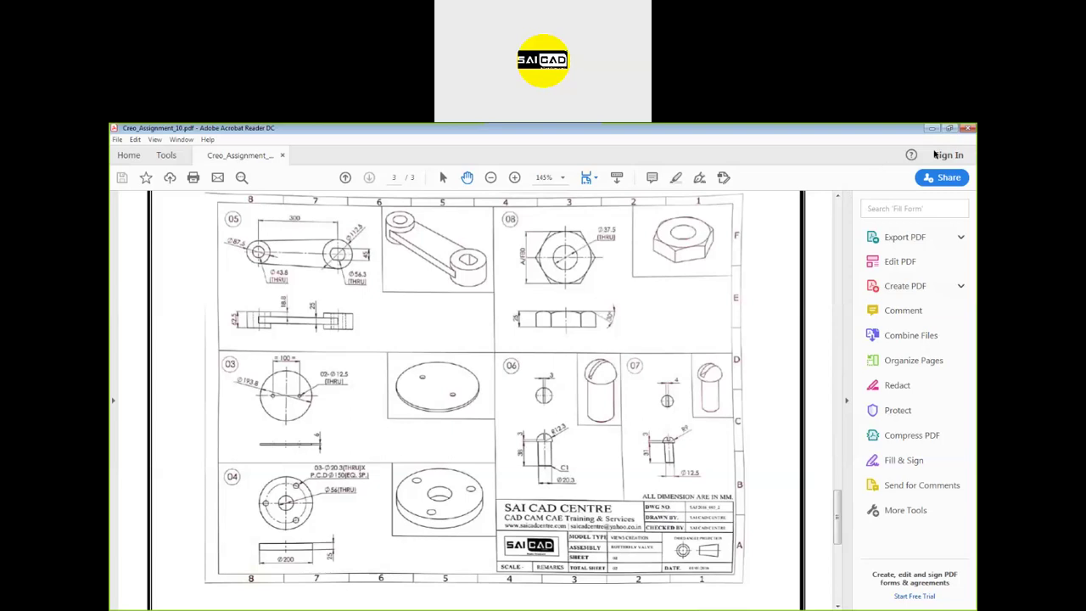
{"action": "left_click", "coordinate": [967, 128]}
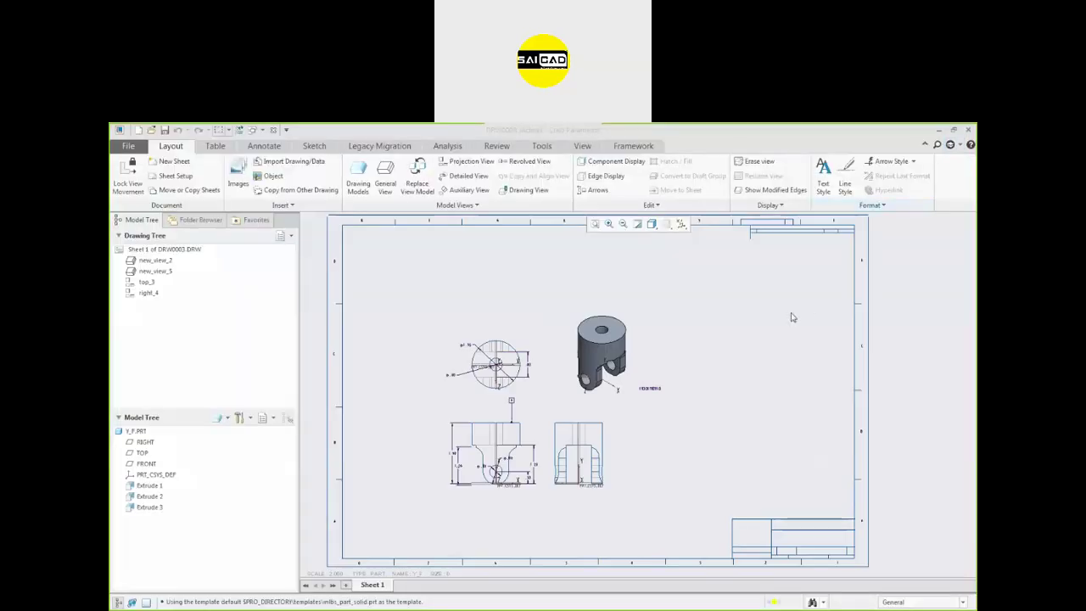
{"action": "scroll", "coordinate": [547, 458], "scroll_direction": "up", "scroll_amount": 3}
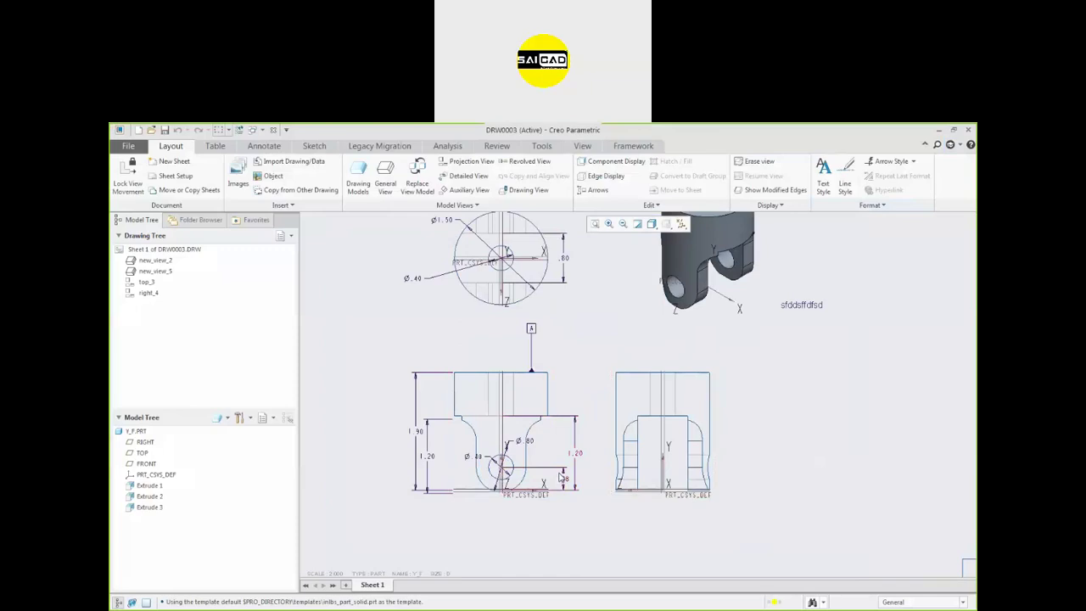
{"action": "scroll", "coordinate": [569, 474], "scroll_direction": "down", "scroll_amount": 2}
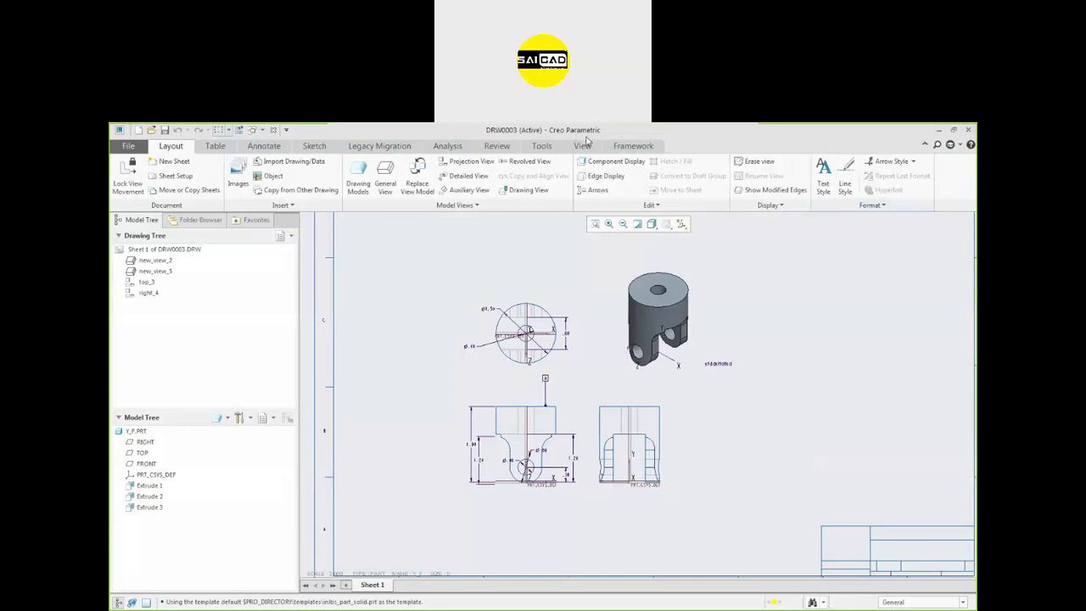
{"action": "left_click", "coordinate": [754, 161]}
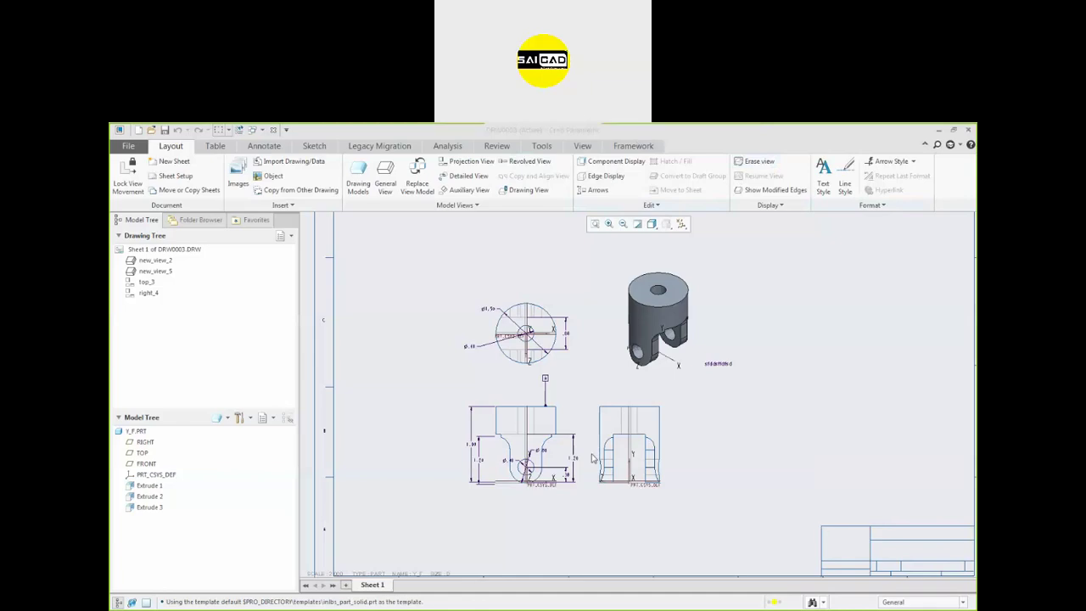
{"action": "scroll", "coordinate": [554, 391], "scroll_direction": "down", "scroll_amount": 2}
{"action": "middle_click_drag", "start_coordinate": [554, 391], "coordinate": [553, 370]}
{"action": "scroll", "coordinate": [553, 370], "scroll_direction": "up", "scroll_amount": 2}
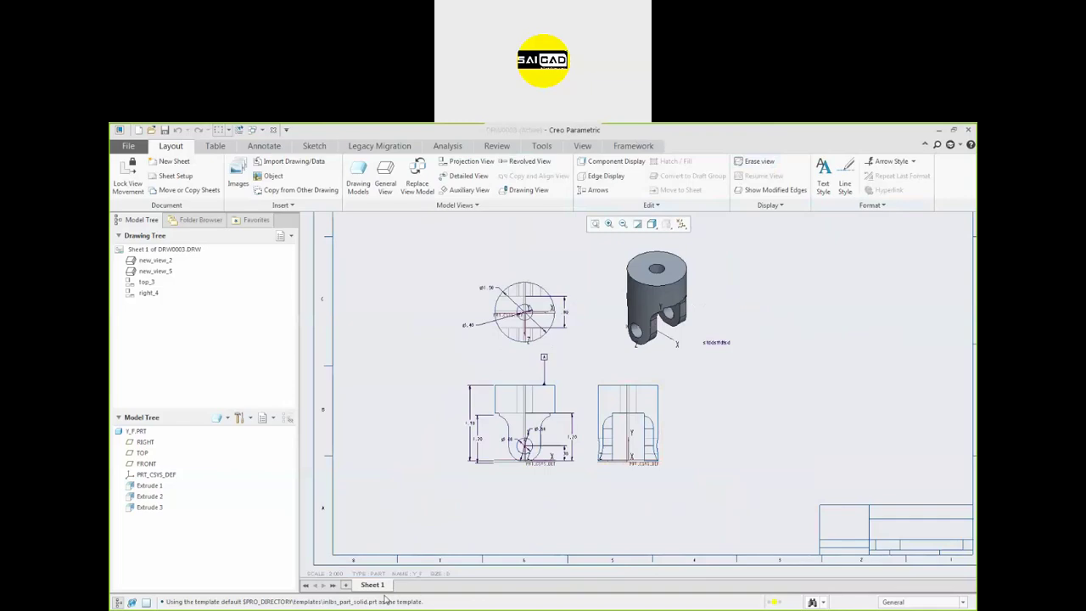
Switch to drawing DRW0001 and delete the section A-A arrows from the bracket's top view
{"action": "left_click", "coordinate": [252, 131]}
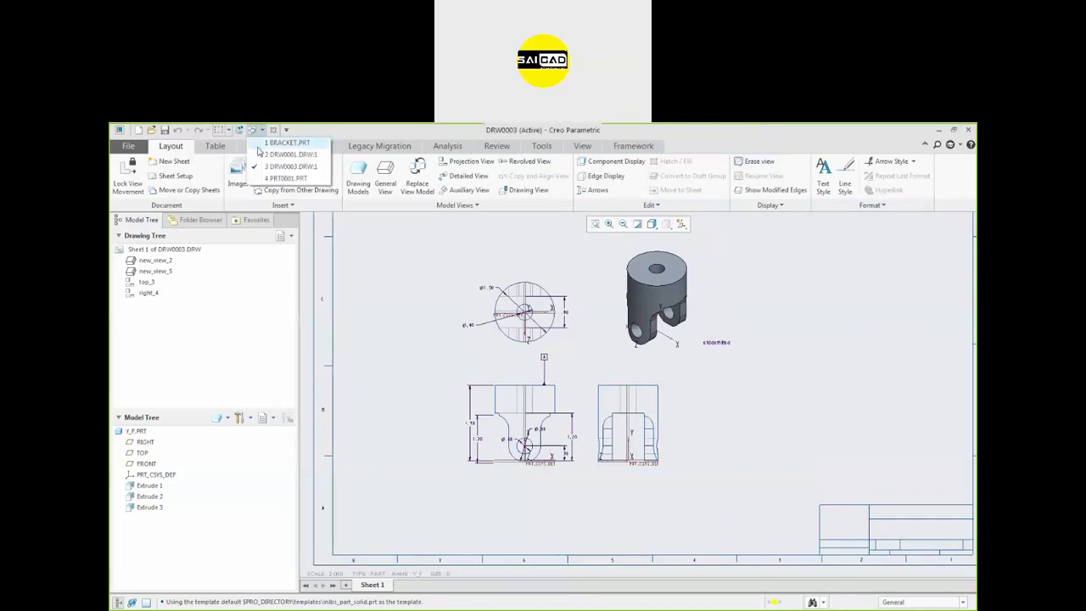
{"action": "left_click", "coordinate": [280, 151]}
{"action": "scroll", "coordinate": [583, 383], "scroll_direction": "down", "scroll_amount": 4}
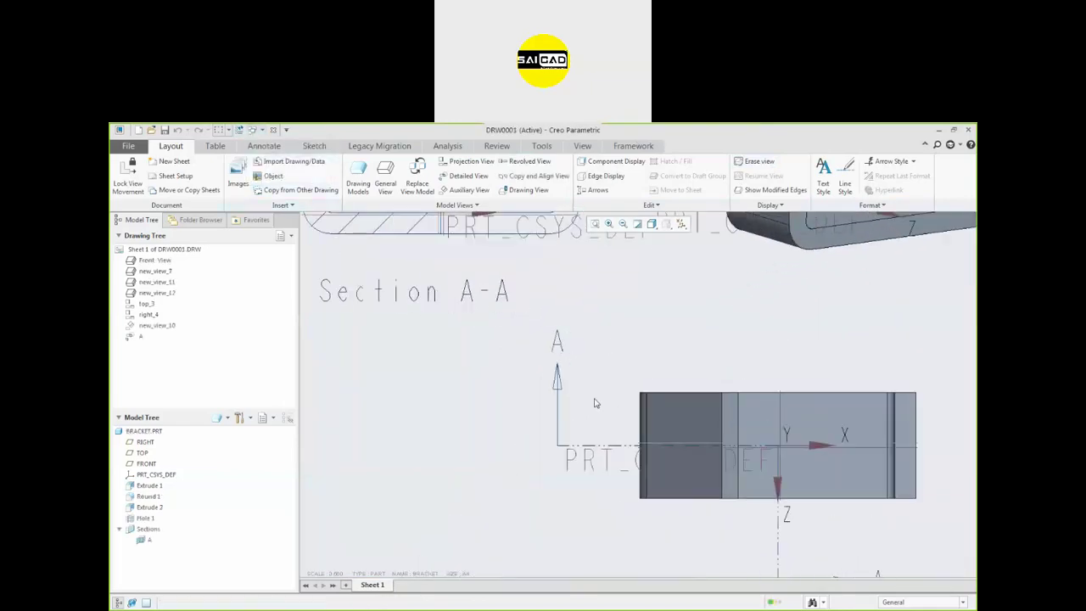
{"action": "left_click", "coordinate": [554, 406]}
{"action": "key", "text": "Delete"}
{"action": "scroll", "coordinate": [548, 412], "scroll_direction": "up", "scroll_amount": 4}
{"action": "scroll", "coordinate": [639, 444], "scroll_direction": "down", "scroll_amount": 3}
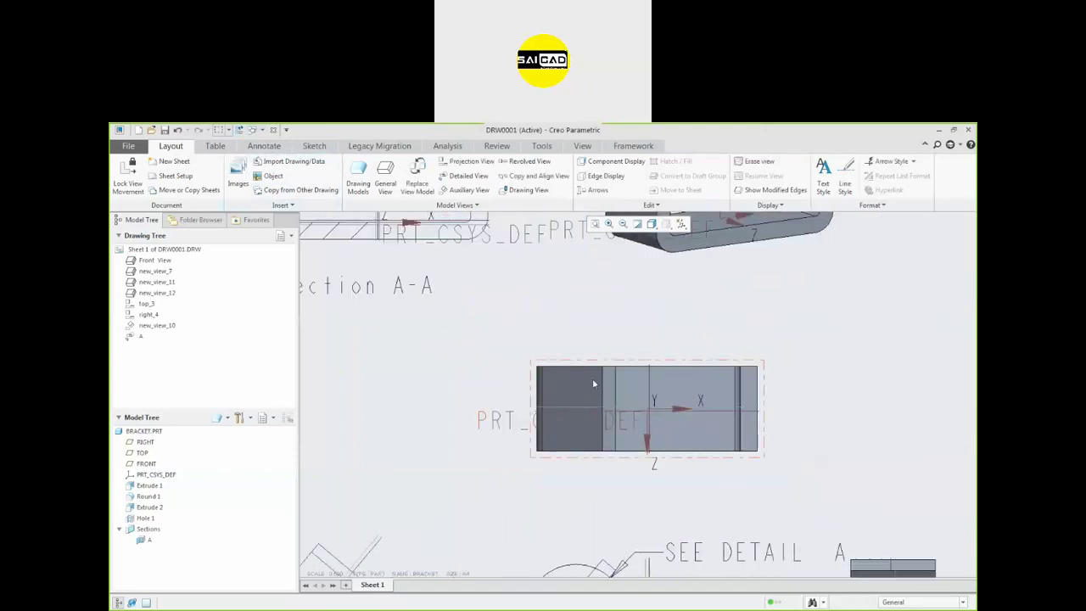
Set the arrow display of the section A-A view to the bracket's top view and apply the view properties
{"action": "left_click", "coordinate": [593, 373]}
{"action": "scroll", "coordinate": [498, 346], "scroll_direction": "up", "scroll_amount": 3}
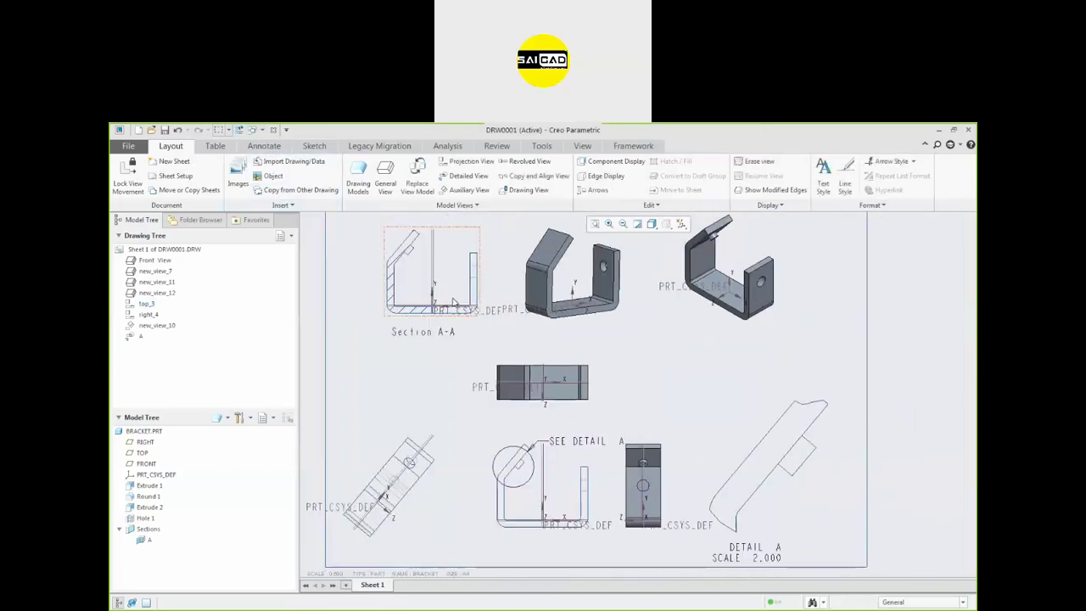
{"action": "double_click", "coordinate": [468, 283]}
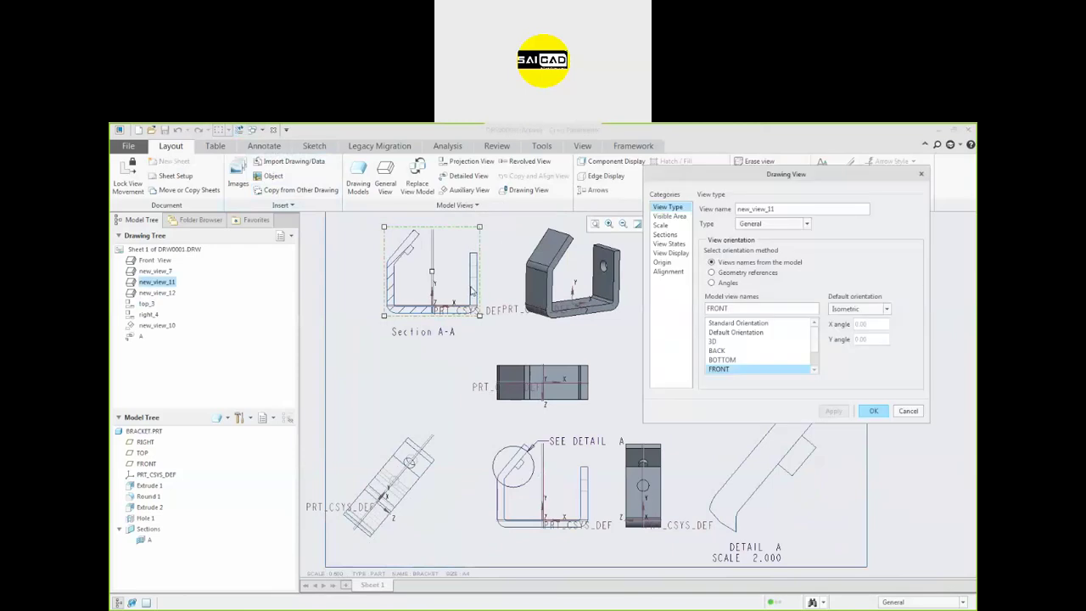
{"action": "left_click", "coordinate": [661, 234]}
{"action": "left_click_drag", "start_coordinate": [772, 350], "coordinate": [865, 354]}
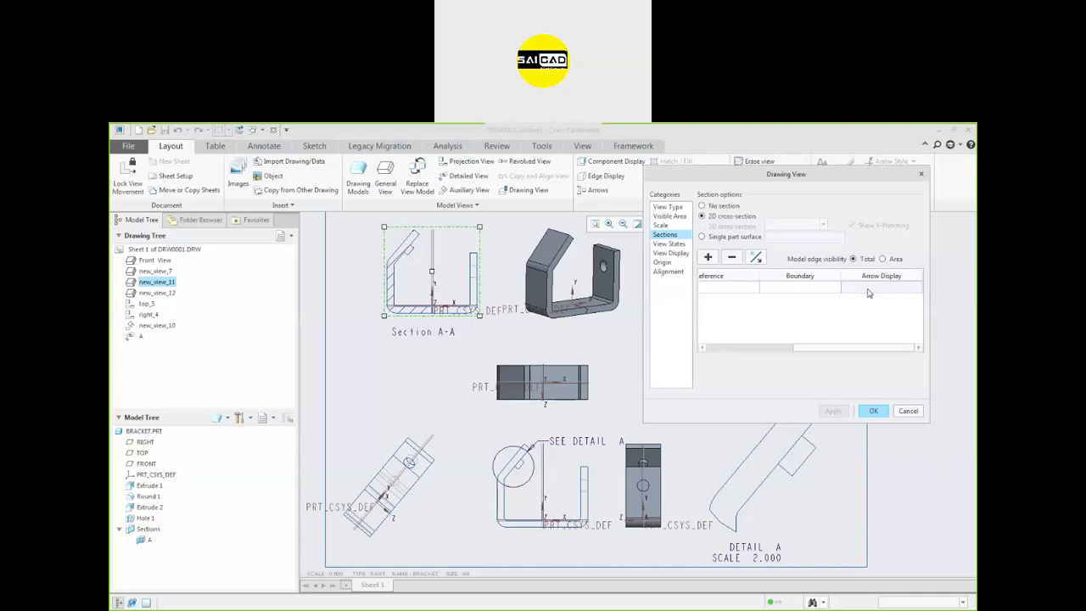
{"action": "left_click", "coordinate": [871, 287]}
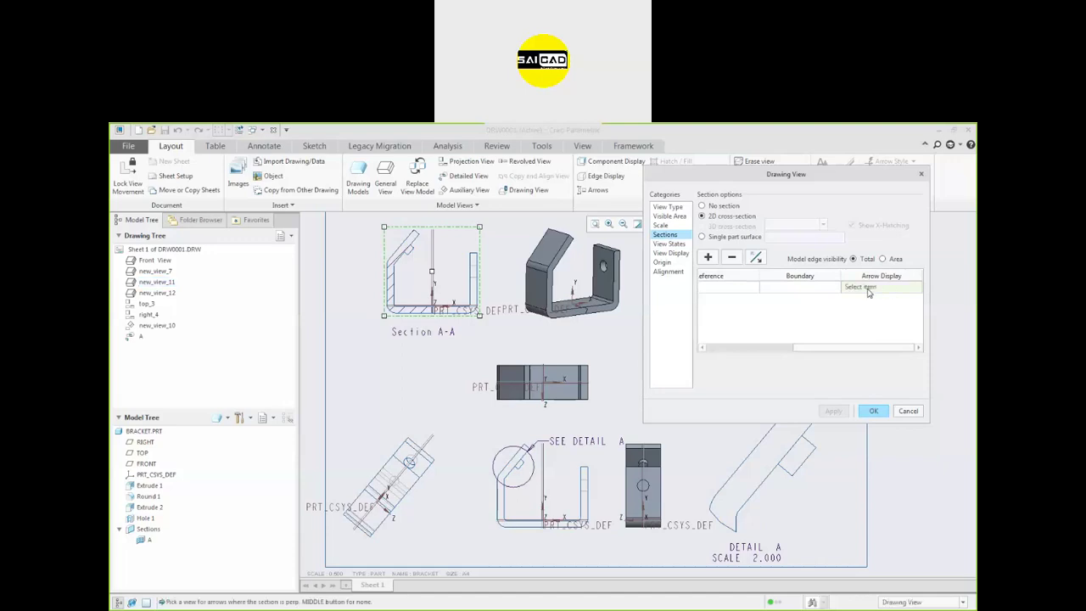
{"action": "left_click", "coordinate": [534, 376]}
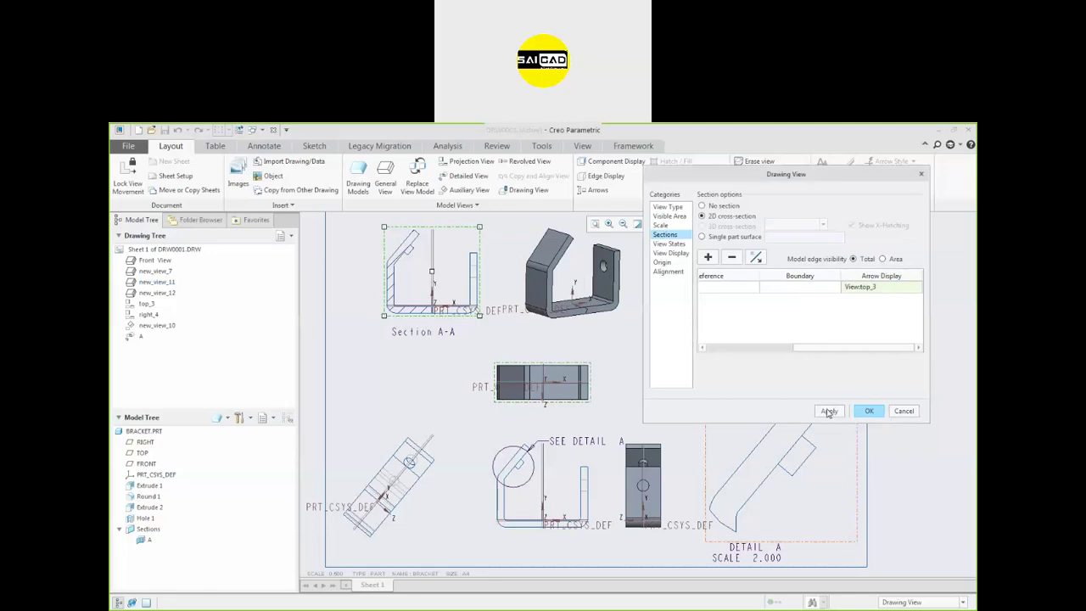
{"action": "left_click", "coordinate": [829, 412]}
{"action": "scroll", "coordinate": [473, 354], "scroll_direction": "up", "scroll_amount": 3}
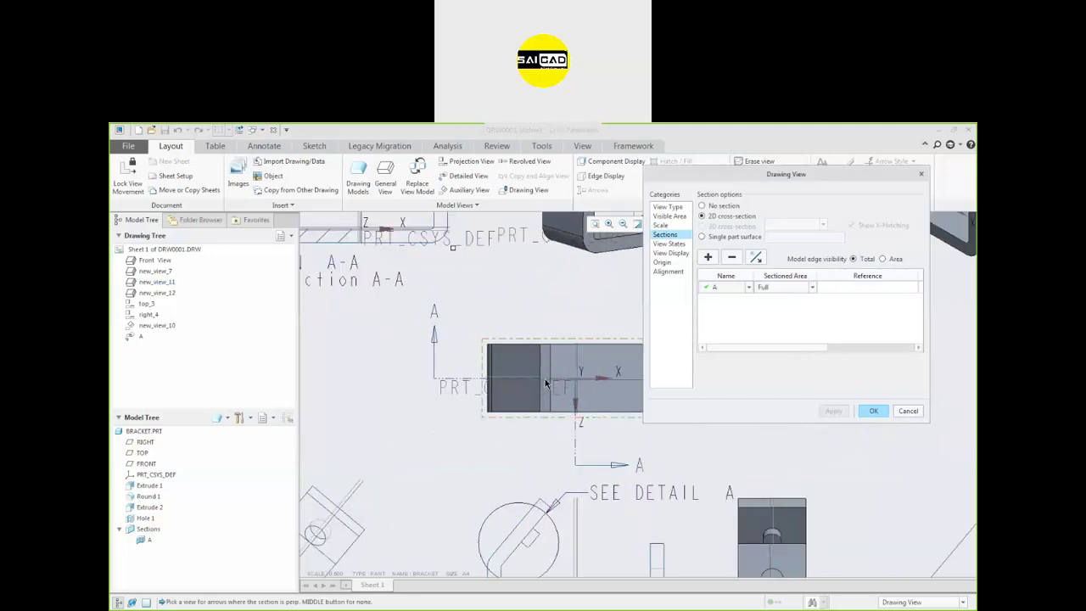
{"action": "left_click", "coordinate": [874, 411]}
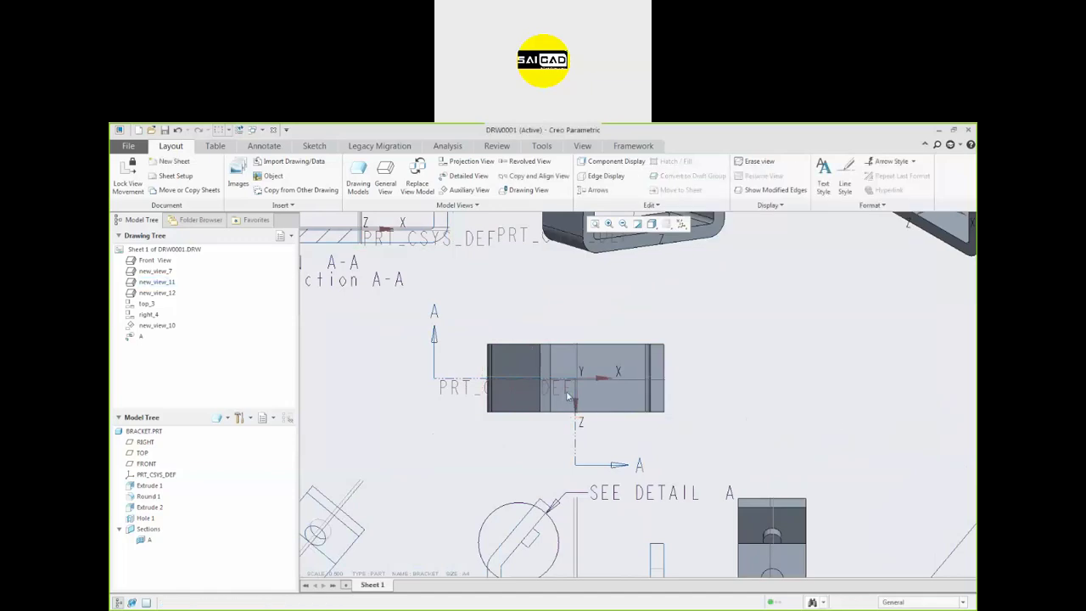
Remove the duplicate uppercase SECTION A-A label beneath the bracket's section view
{"action": "scroll", "coordinate": [557, 392], "scroll_direction": "down", "scroll_amount": 5}
{"action": "left_click", "coordinate": [383, 328]}
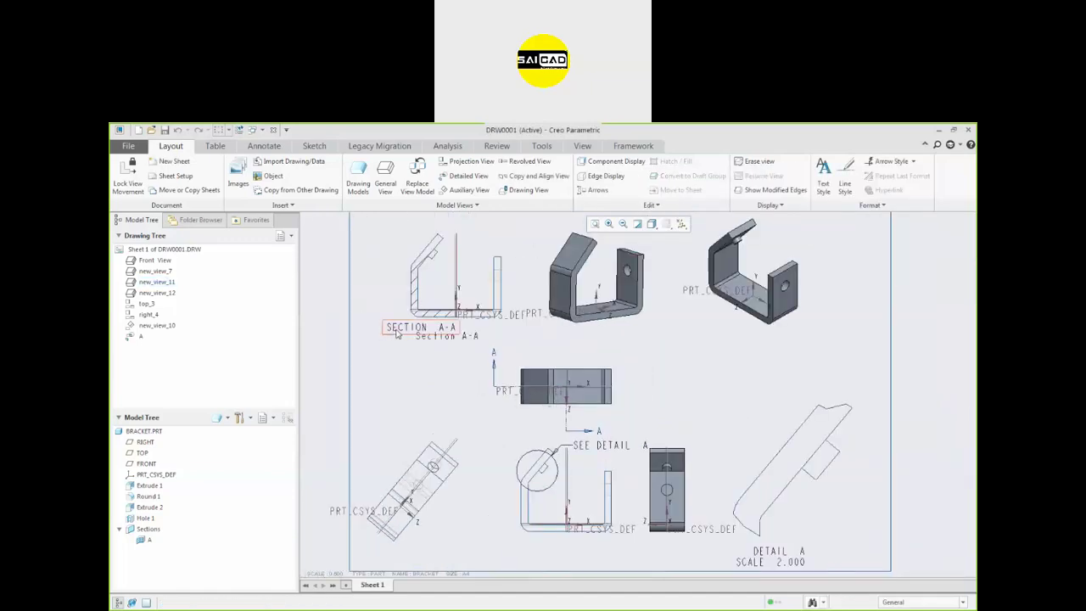
{"action": "left_click", "coordinate": [490, 454]}
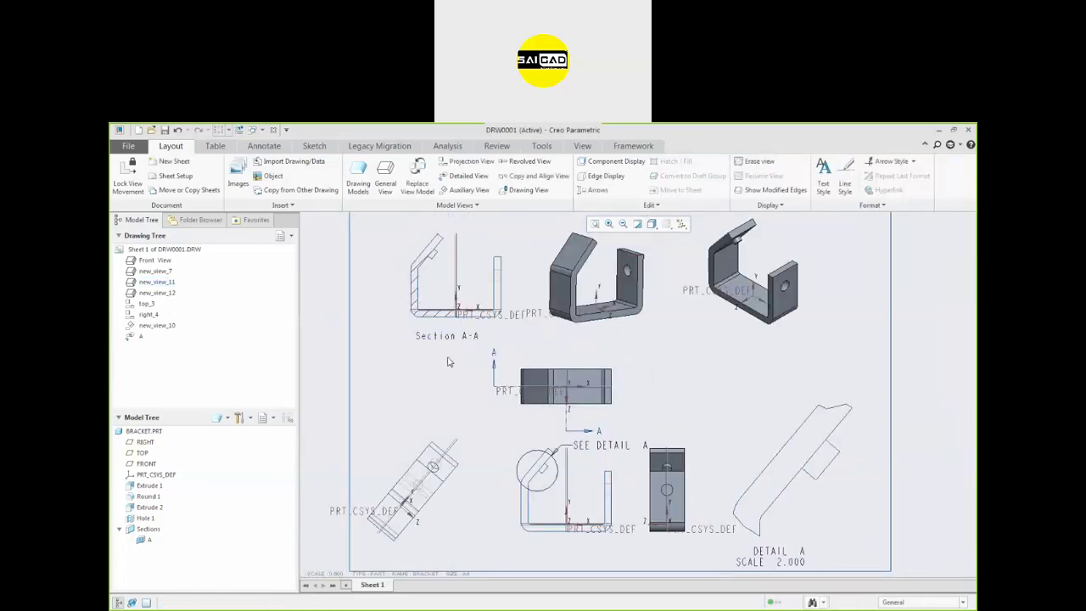
{"action": "scroll", "coordinate": [533, 366], "scroll_direction": "up", "scroll_amount": 2}
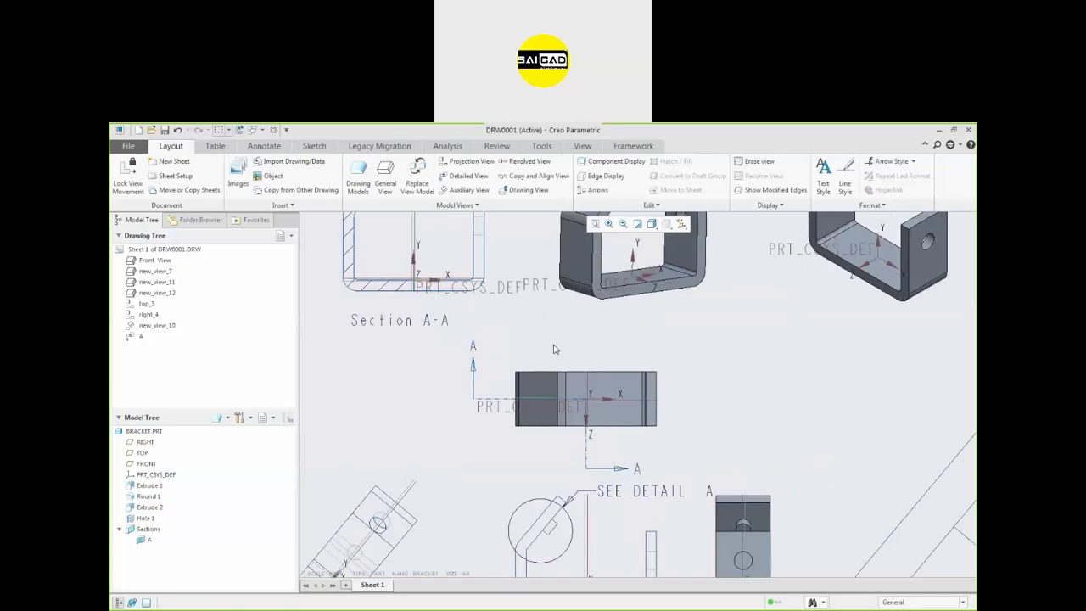